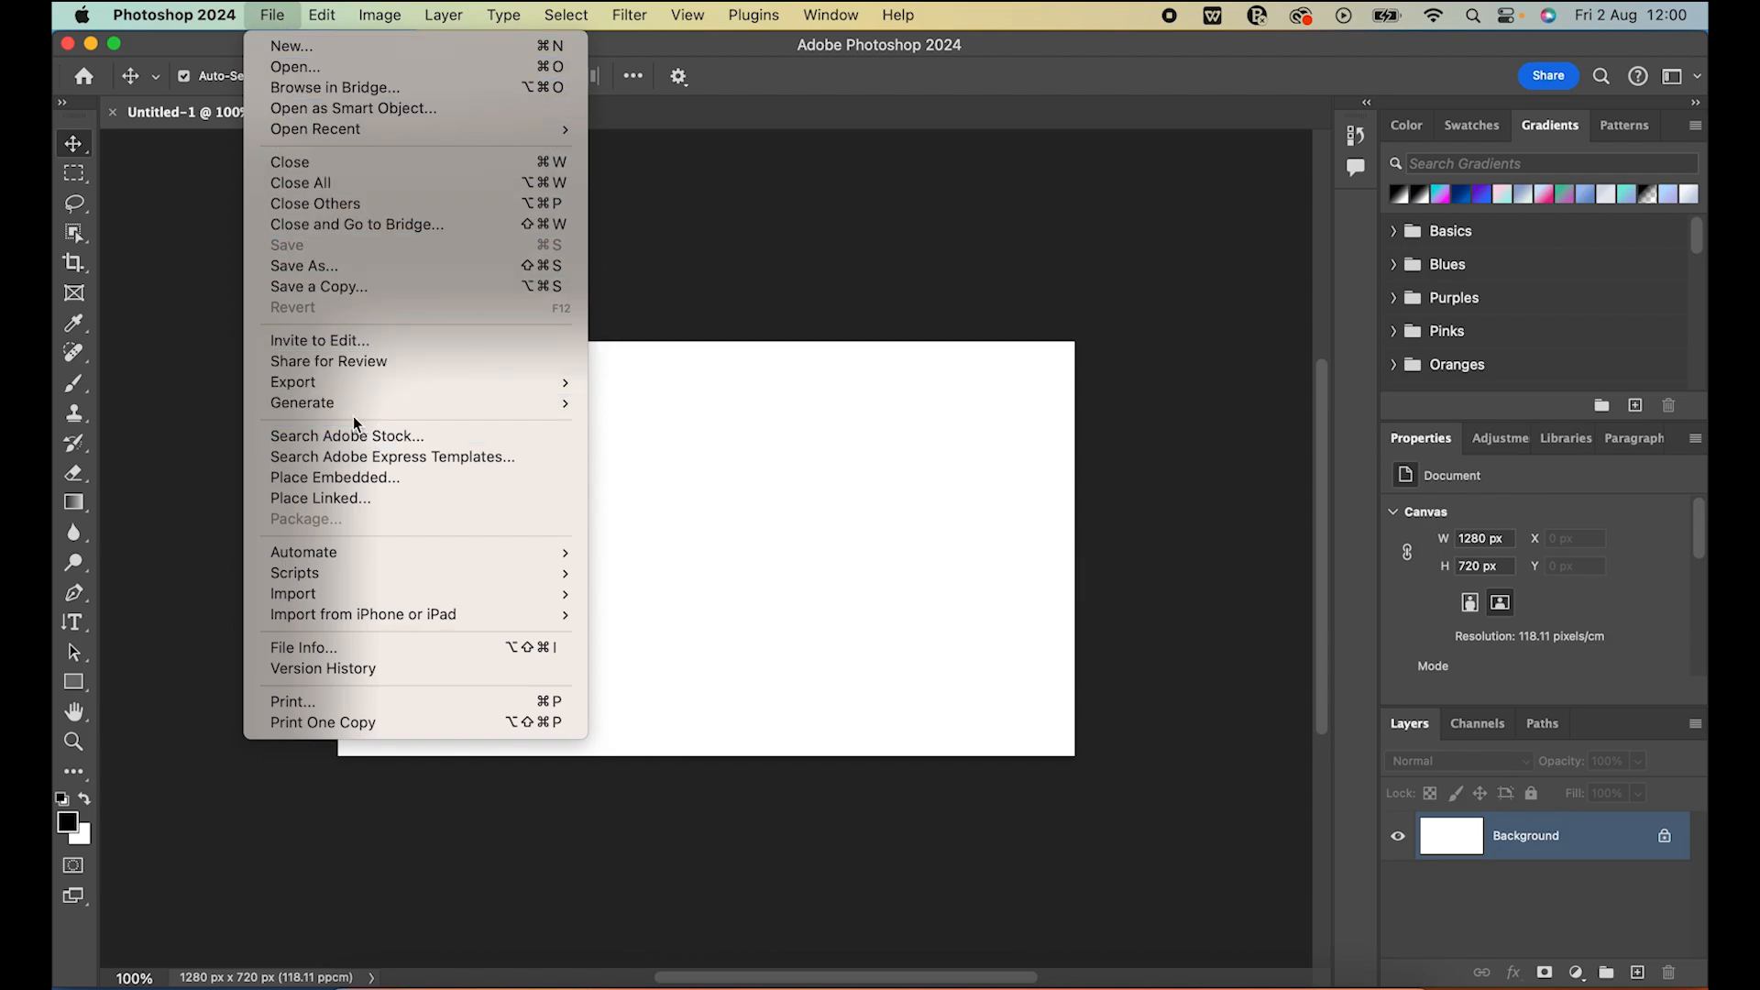
pyautogui.click(702, 217)
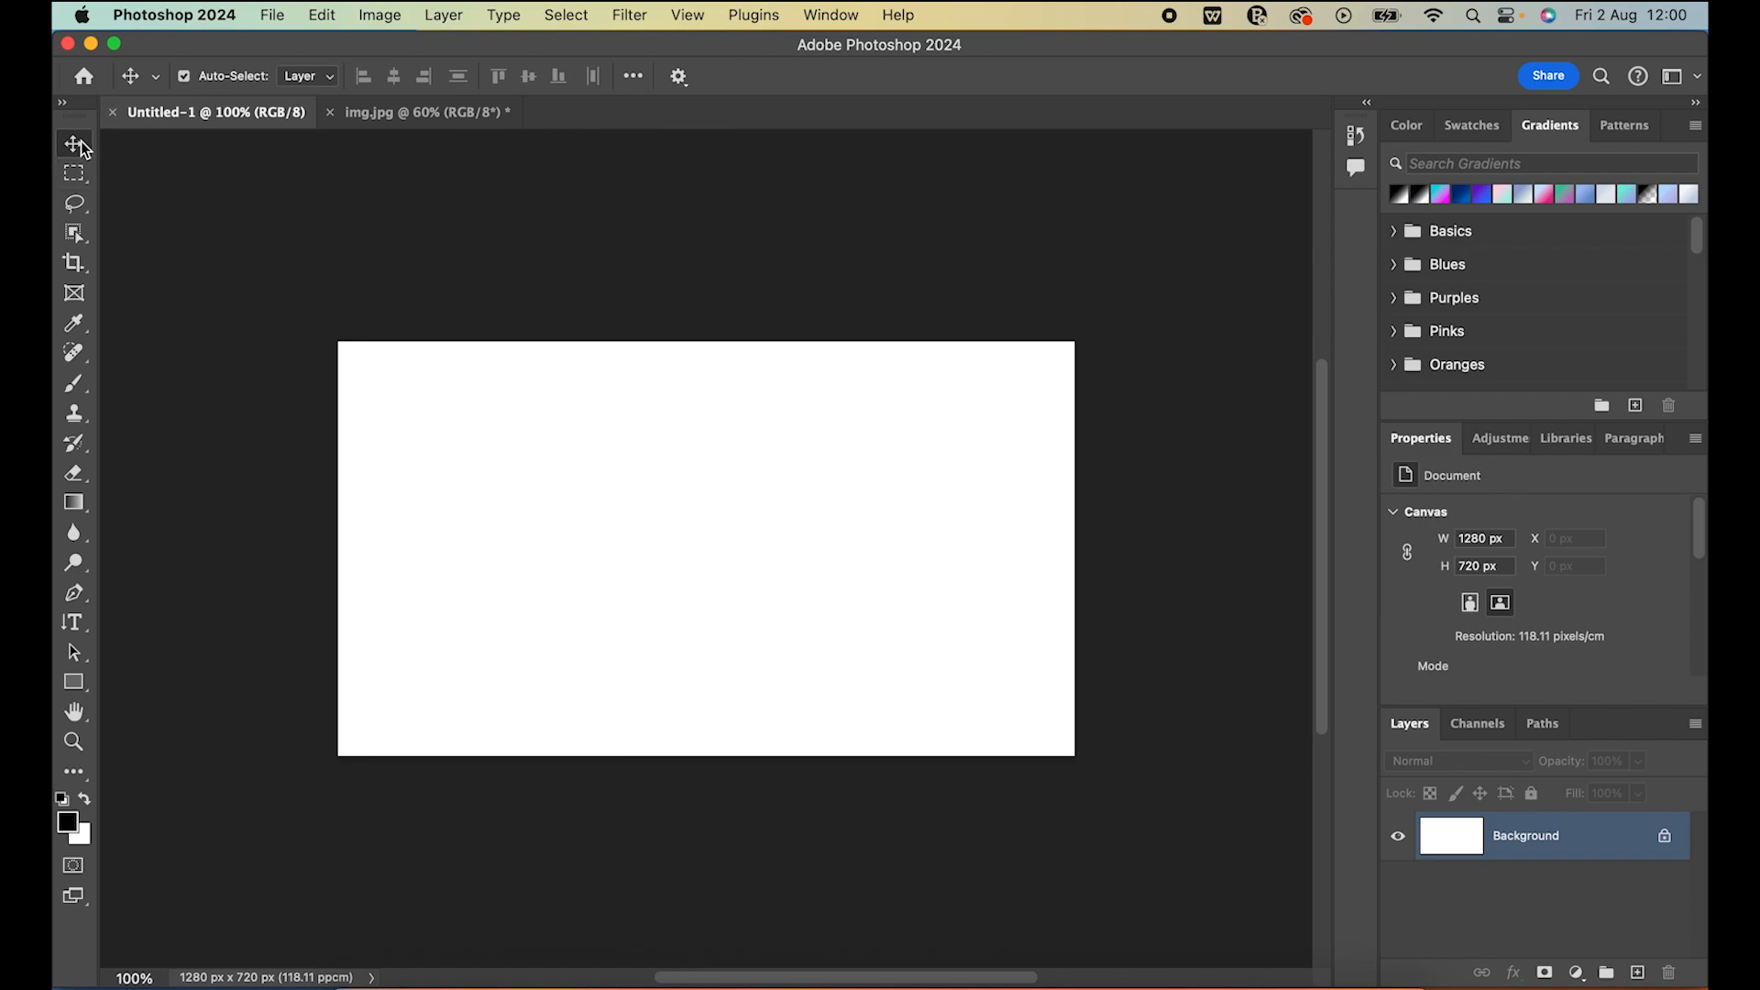
pyautogui.click(74, 173)
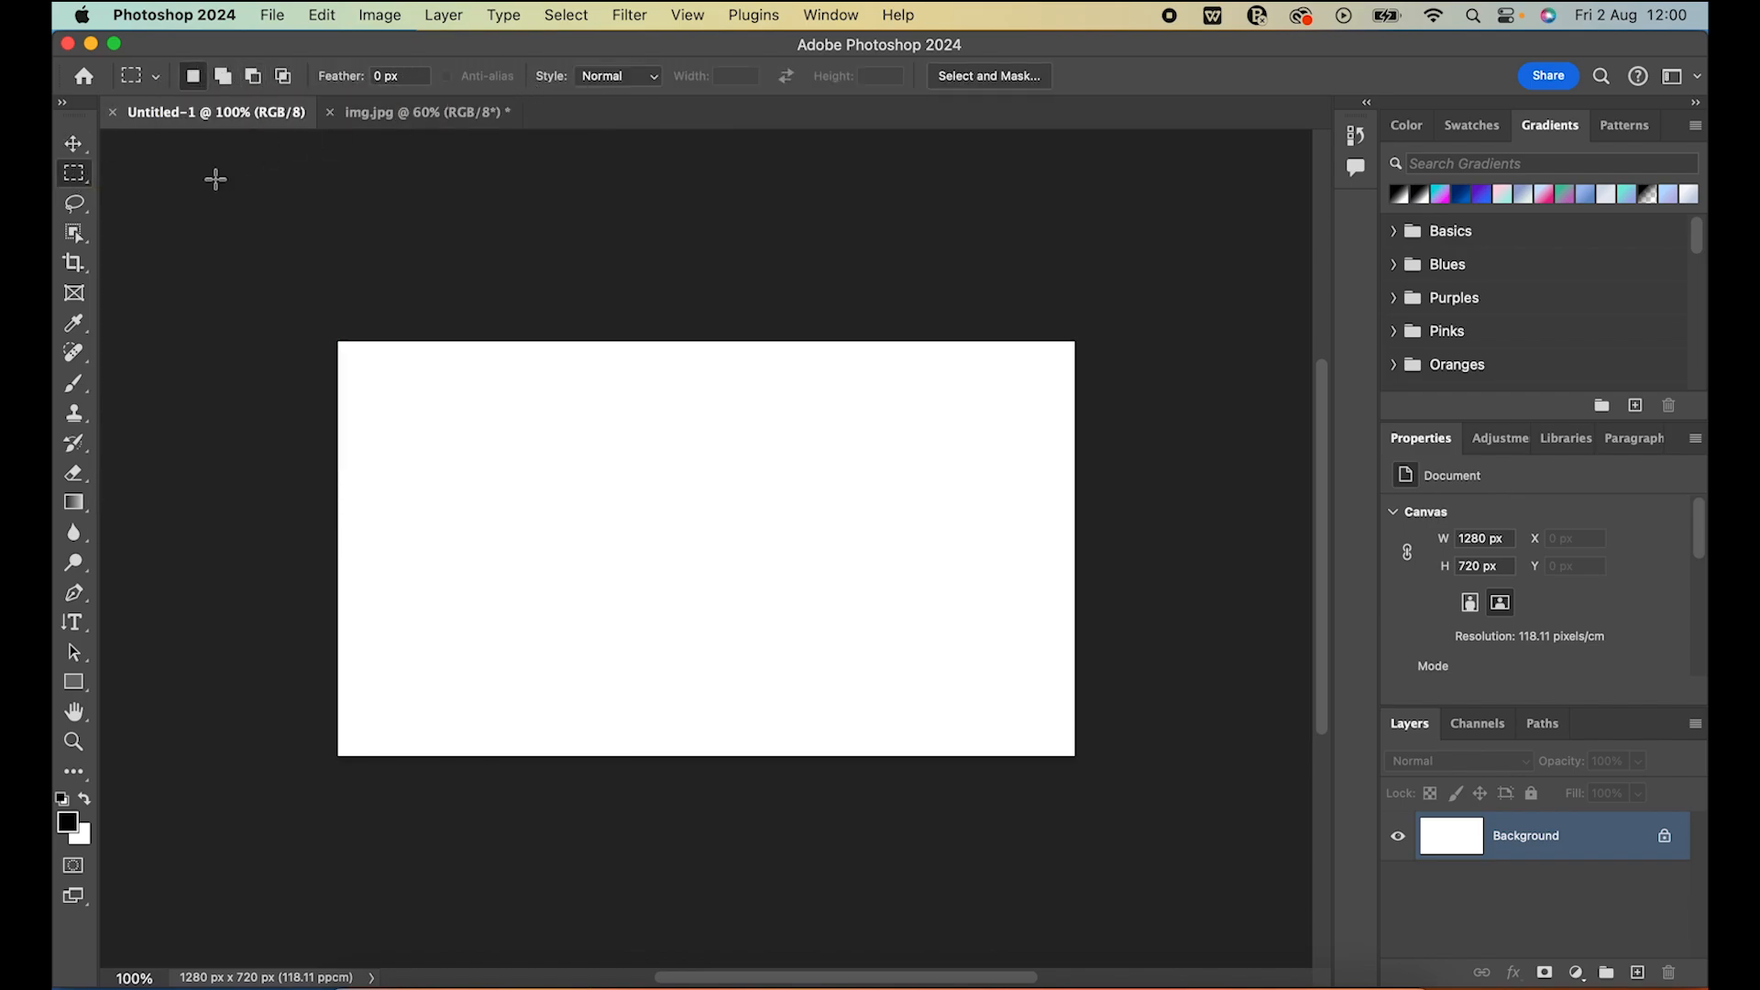
pyautogui.click(77, 209)
pyautogui.click(71, 154)
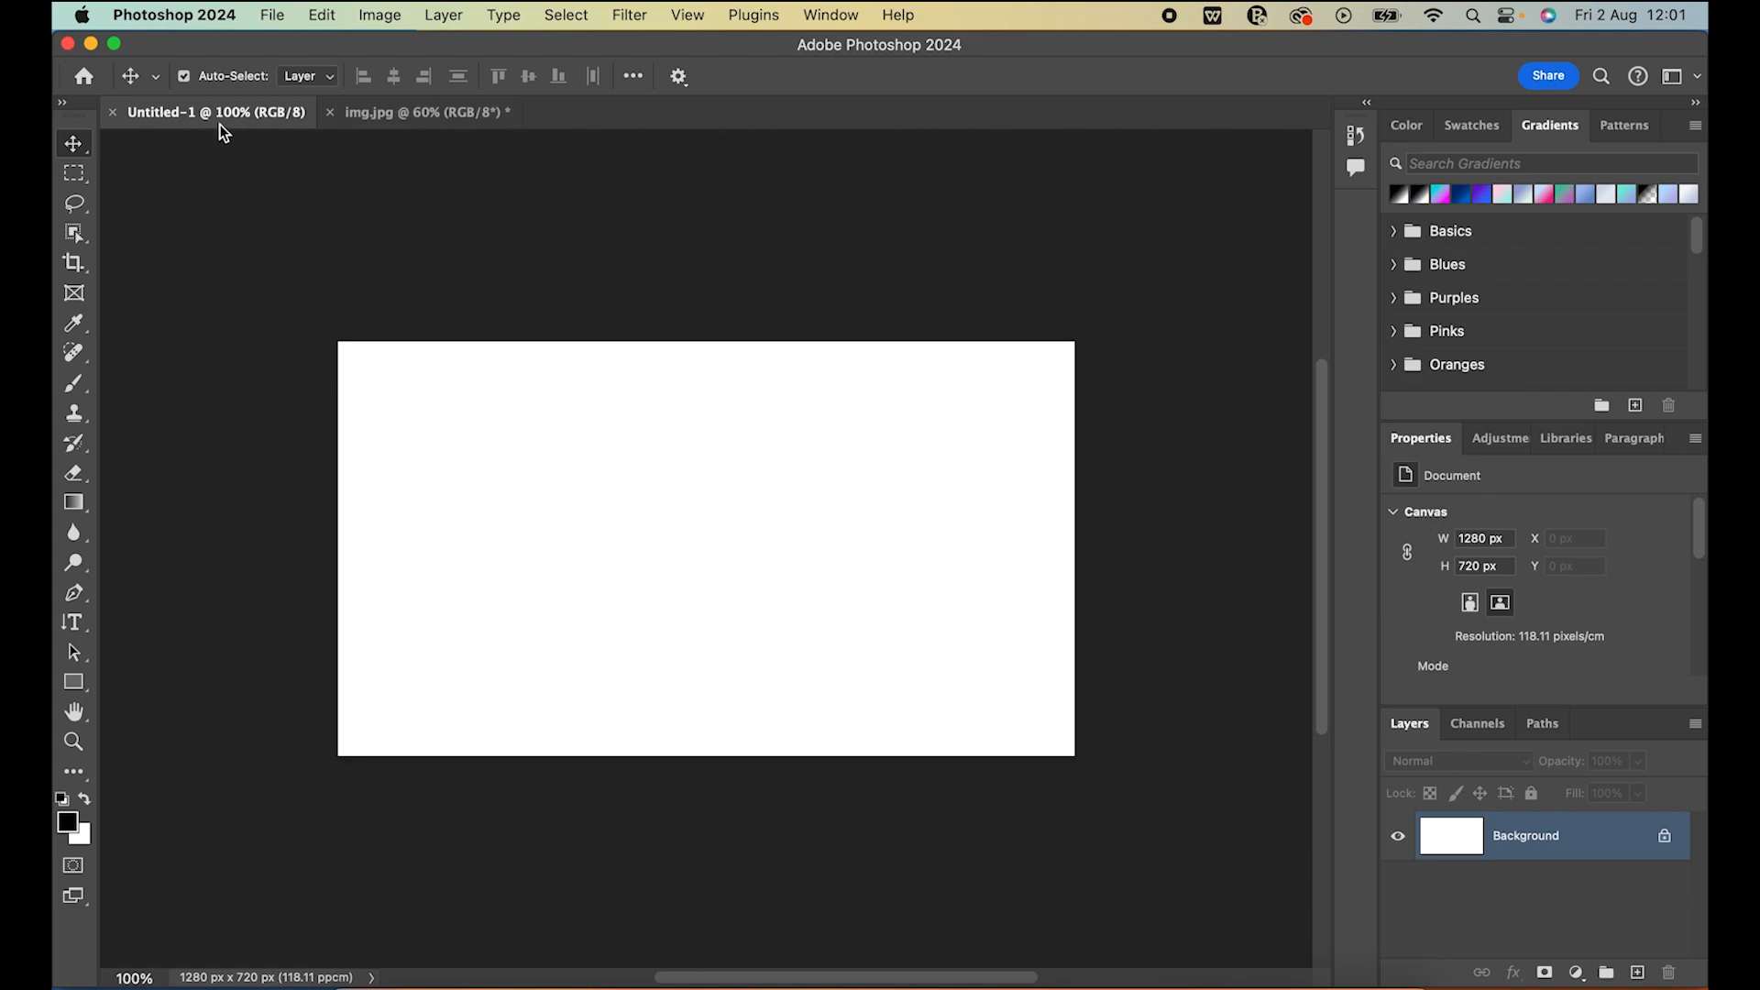
# View the img.jpg document and return to the Untitled-1 document
pyautogui.click(410, 110)
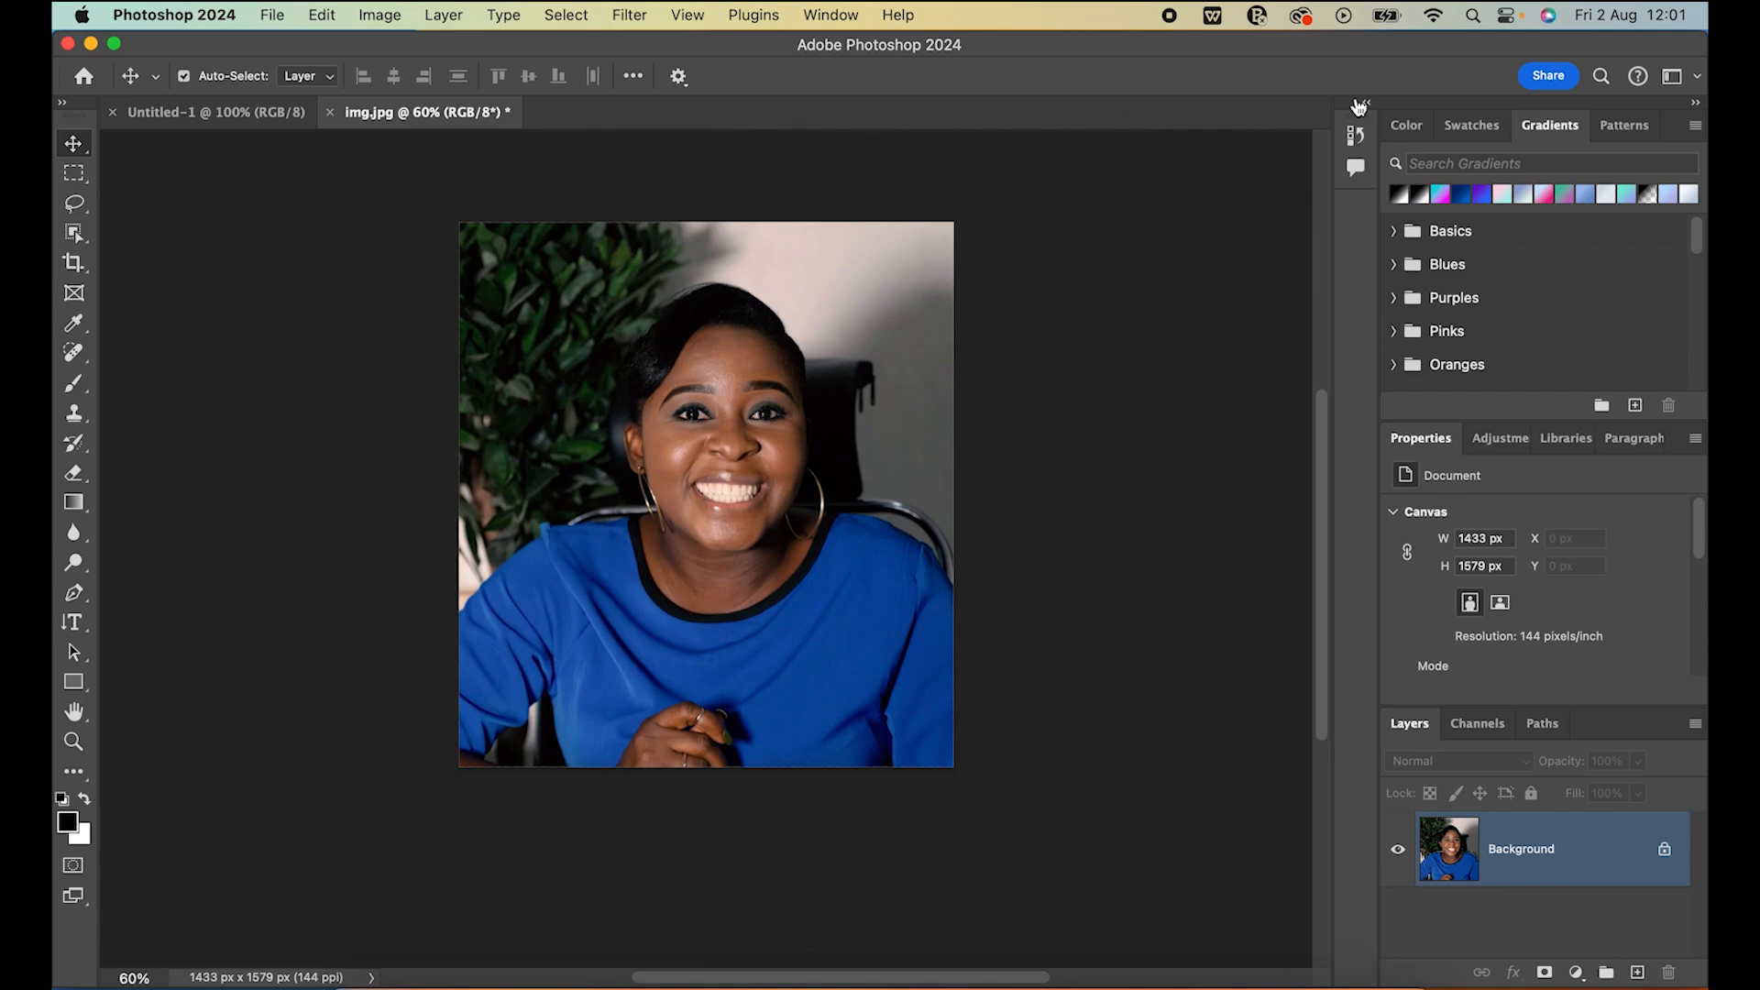
pyautogui.click(181, 114)
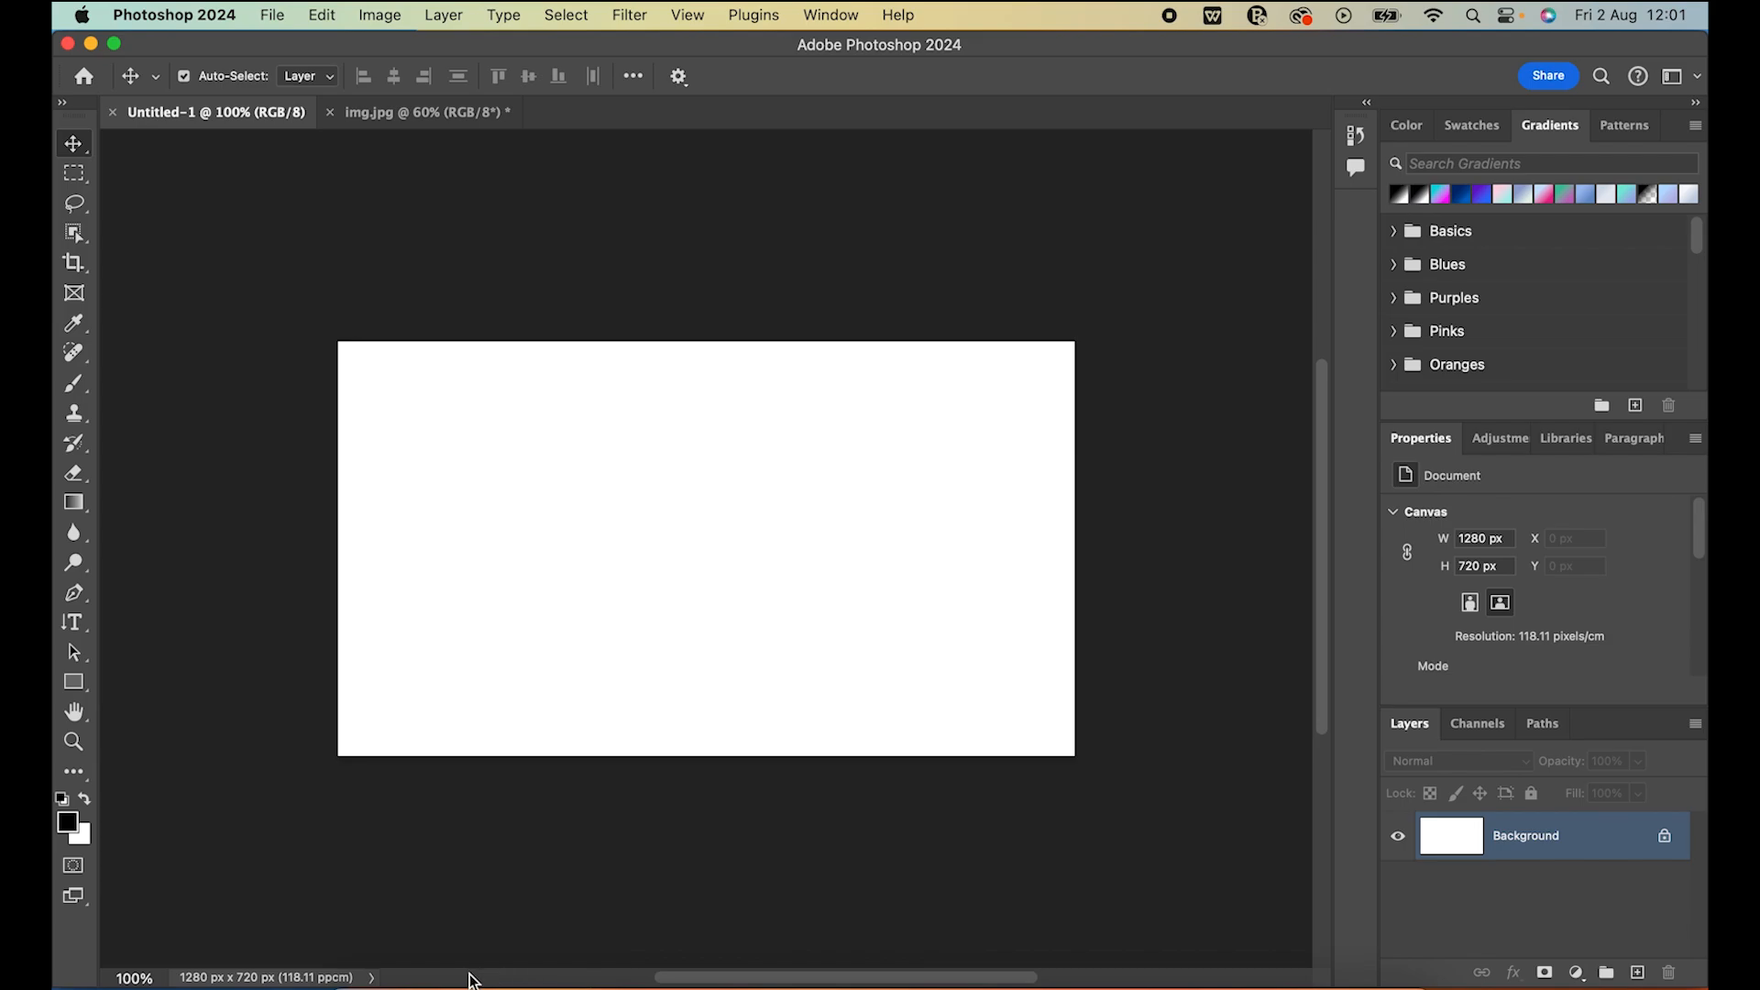
# Zoom the blank Untitled-1 canvas to 200% and return it to 100%
pyautogui.click(121, 977)
pyautogui.write('2')
pyautogui.press('Return')
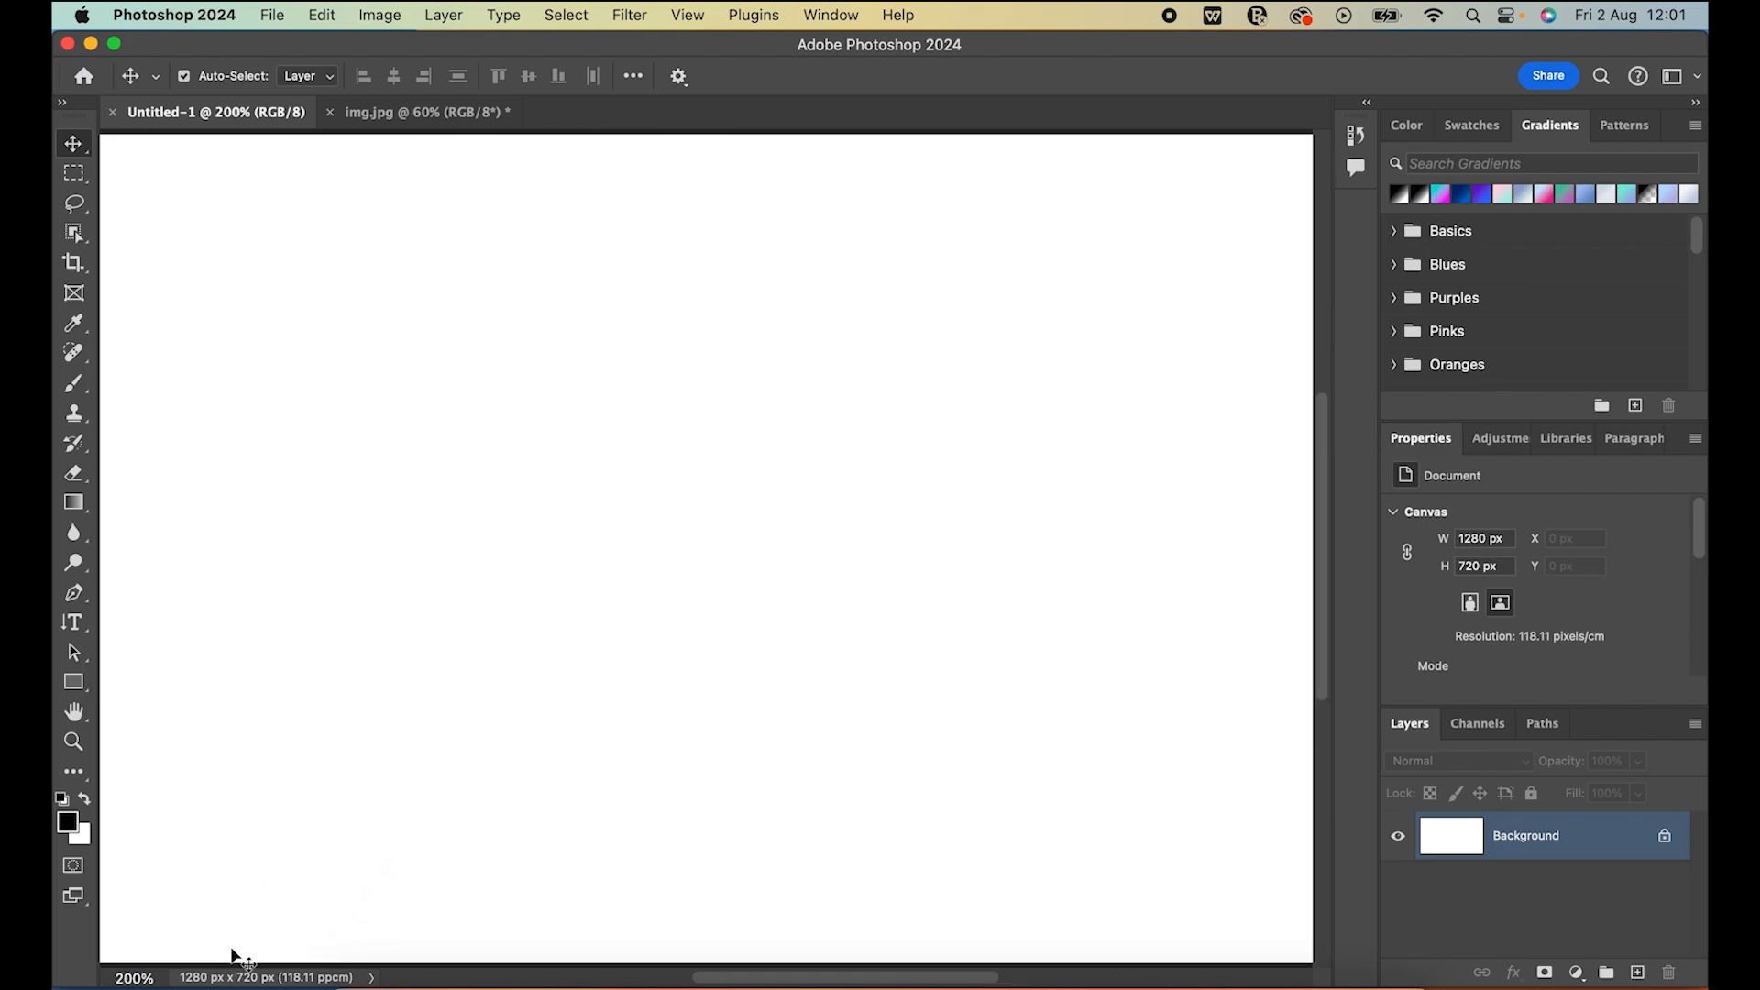
pyautogui.moveTo(123, 979); pyautogui.dragTo(116, 979)
pyautogui.write('1')
pyautogui.press('Return')
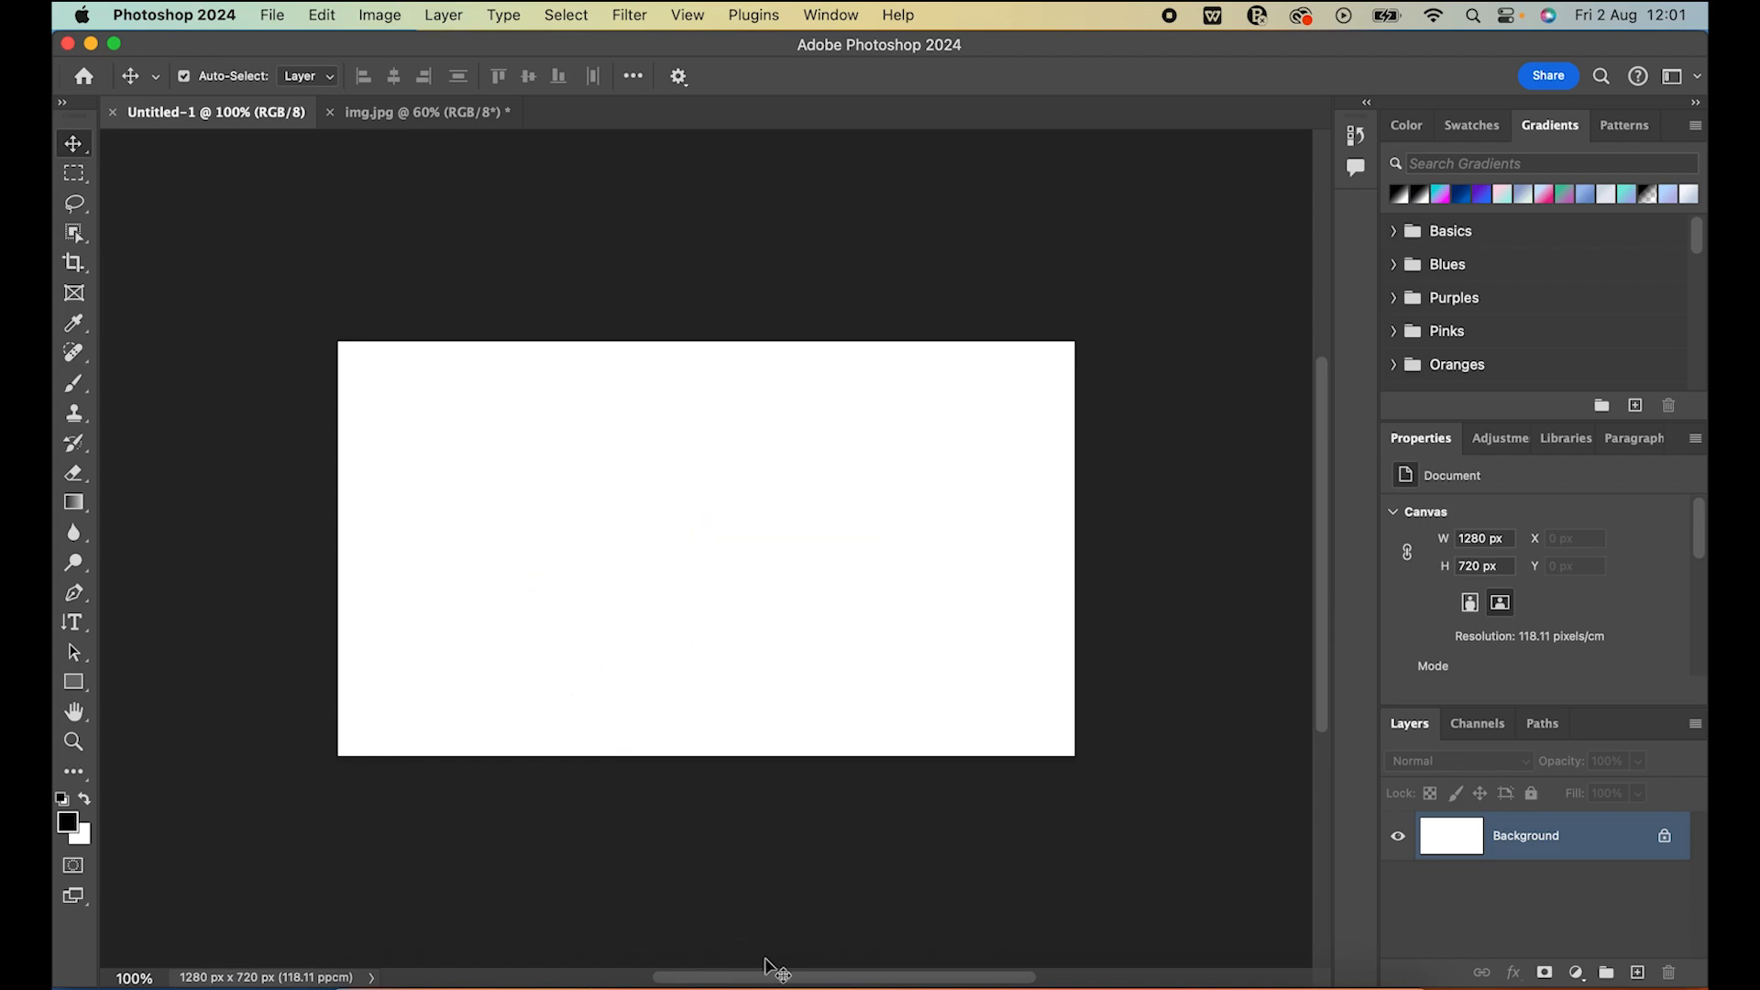
pyautogui.moveTo(758, 978)
pyautogui.mouseDown()
pyautogui.moveTo(636, 985)
pyautogui.moveTo(825, 969)
pyautogui.moveTo(653, 986)
pyautogui.moveTo(731, 984)
pyautogui.mouseUp()
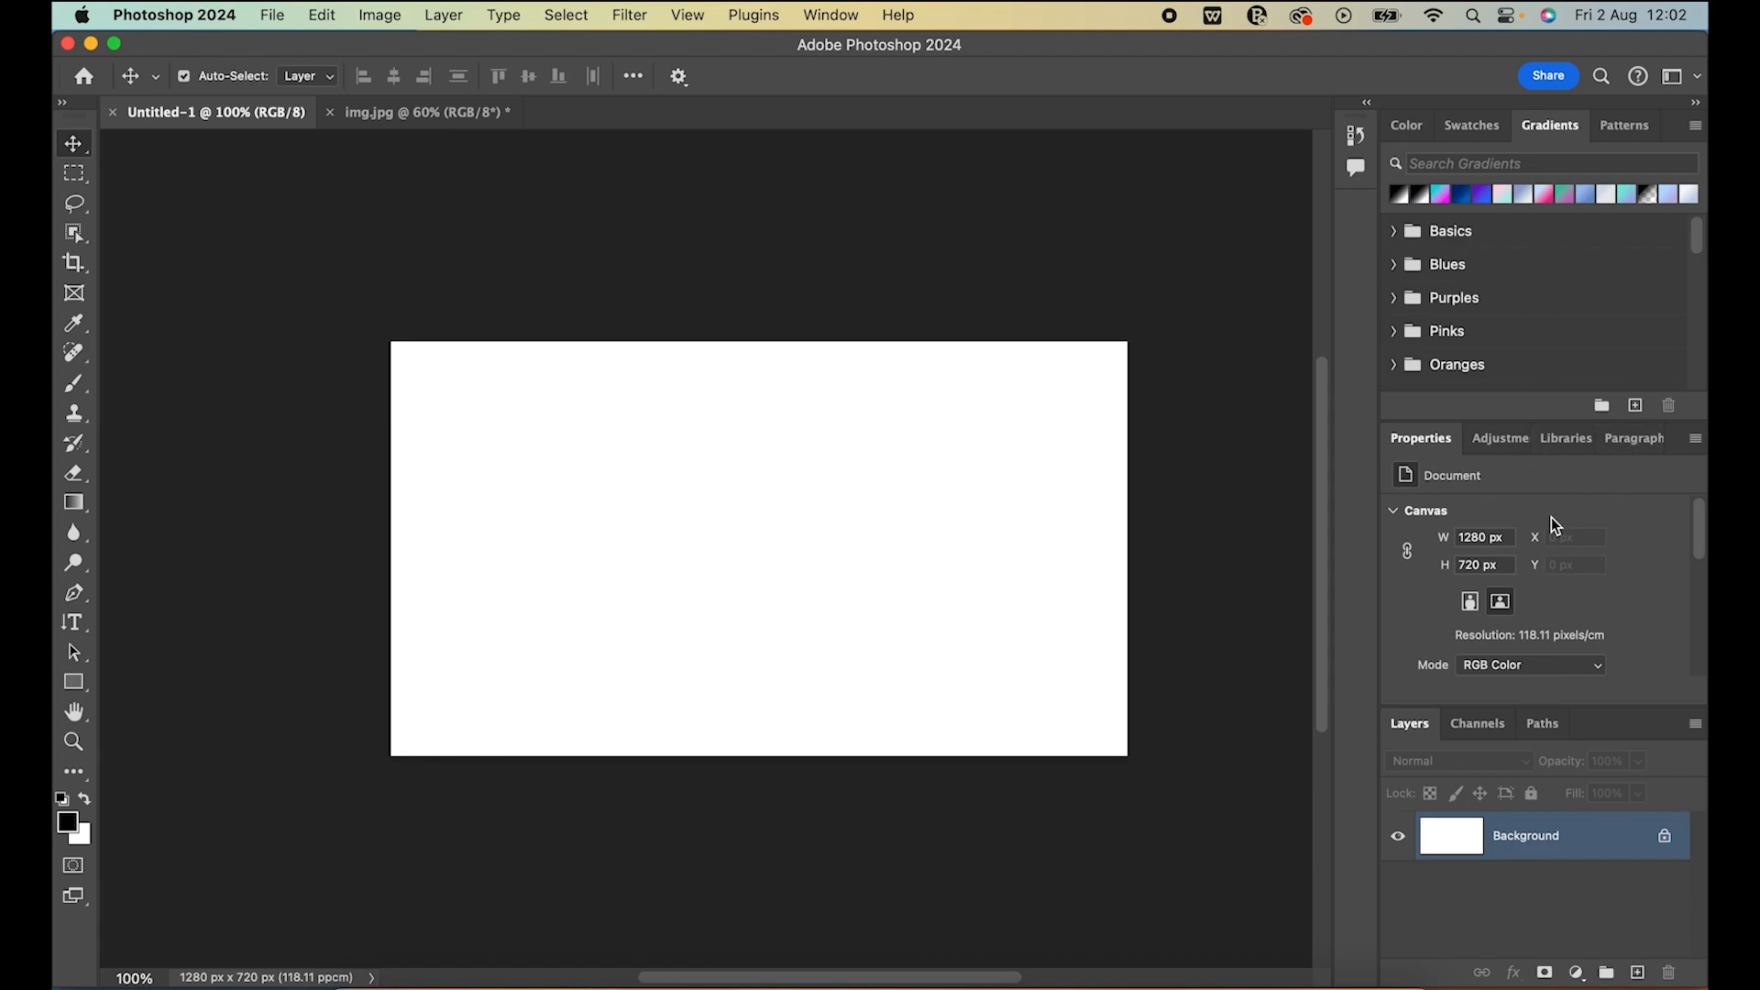
# Show the Paragraph panel and detach it from its group as a floating panel
pyautogui.click(838, 17)
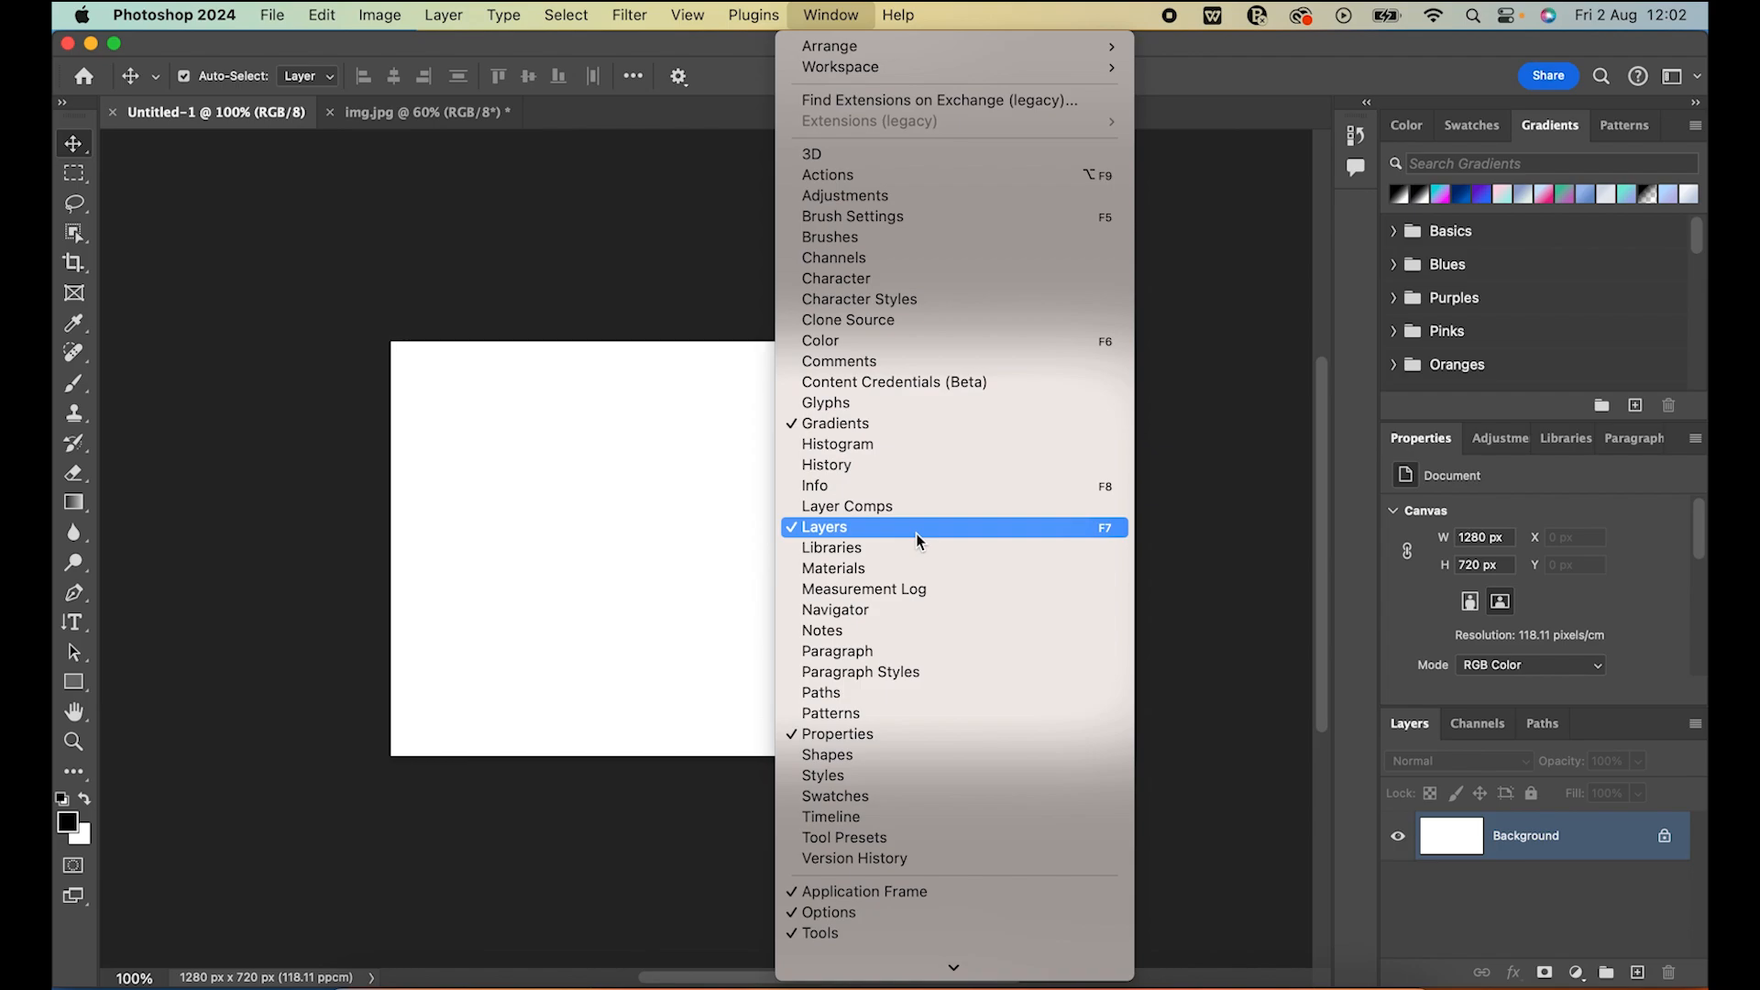
pyautogui.click(877, 652)
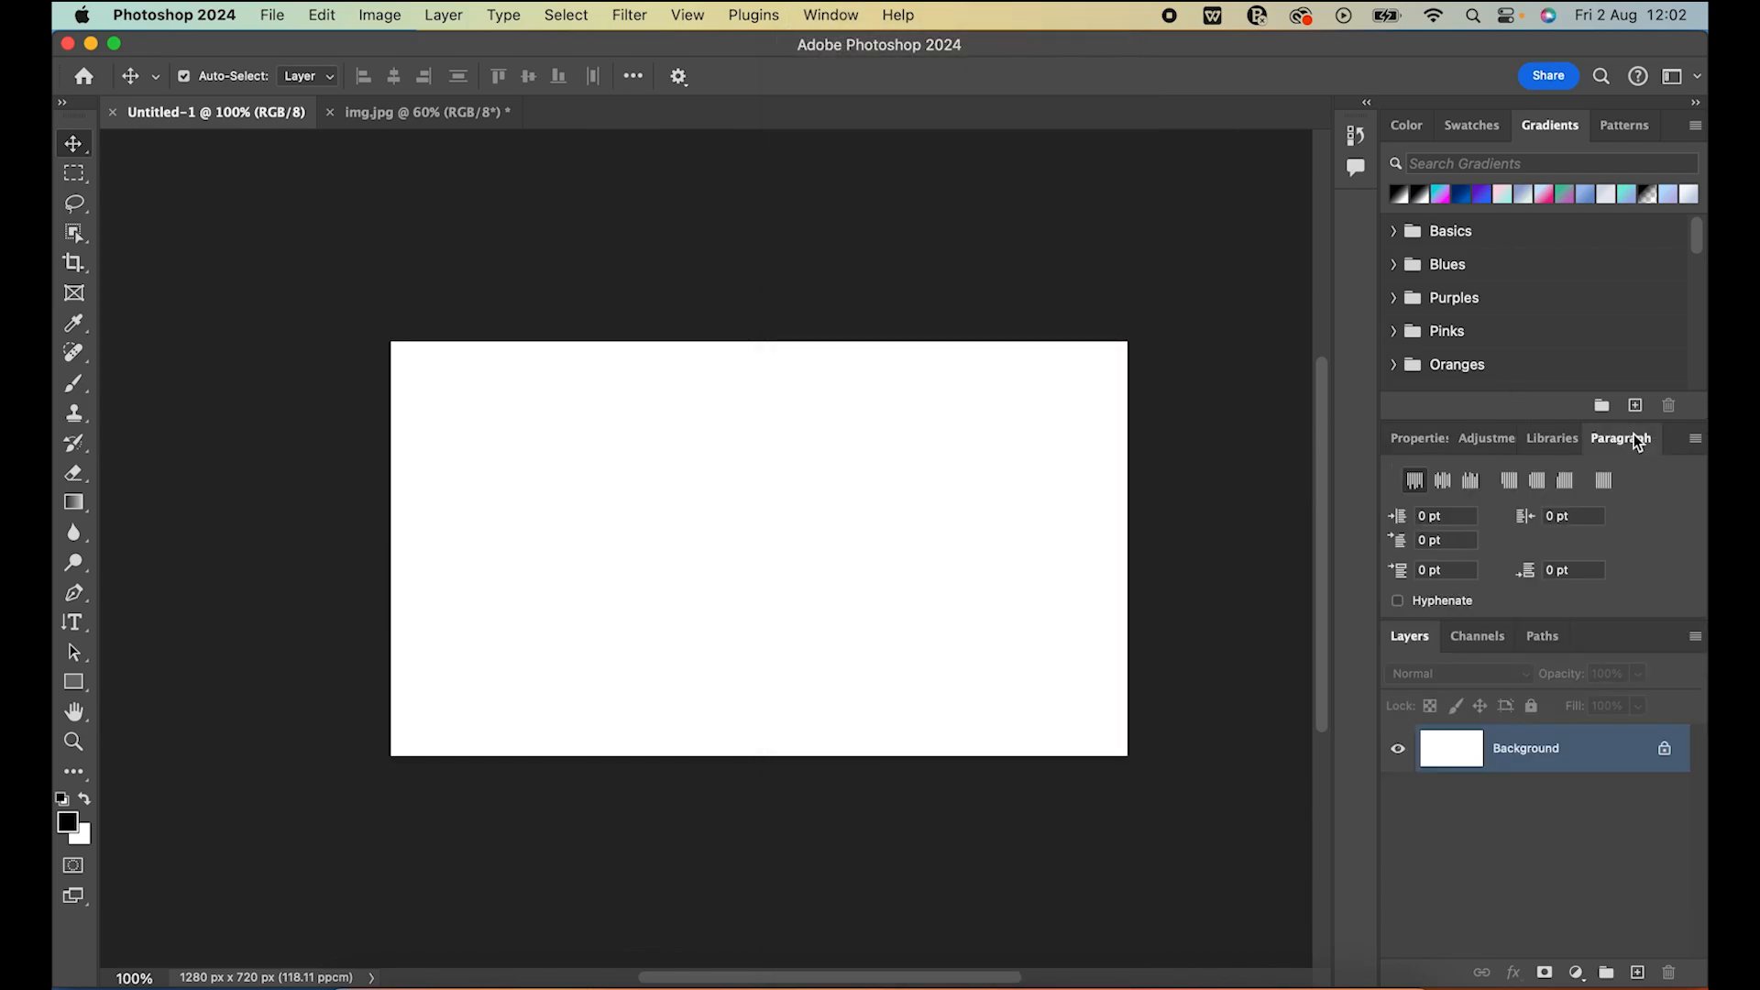
pyautogui.moveTo(1638, 442); pyautogui.dragTo(1235, 209)
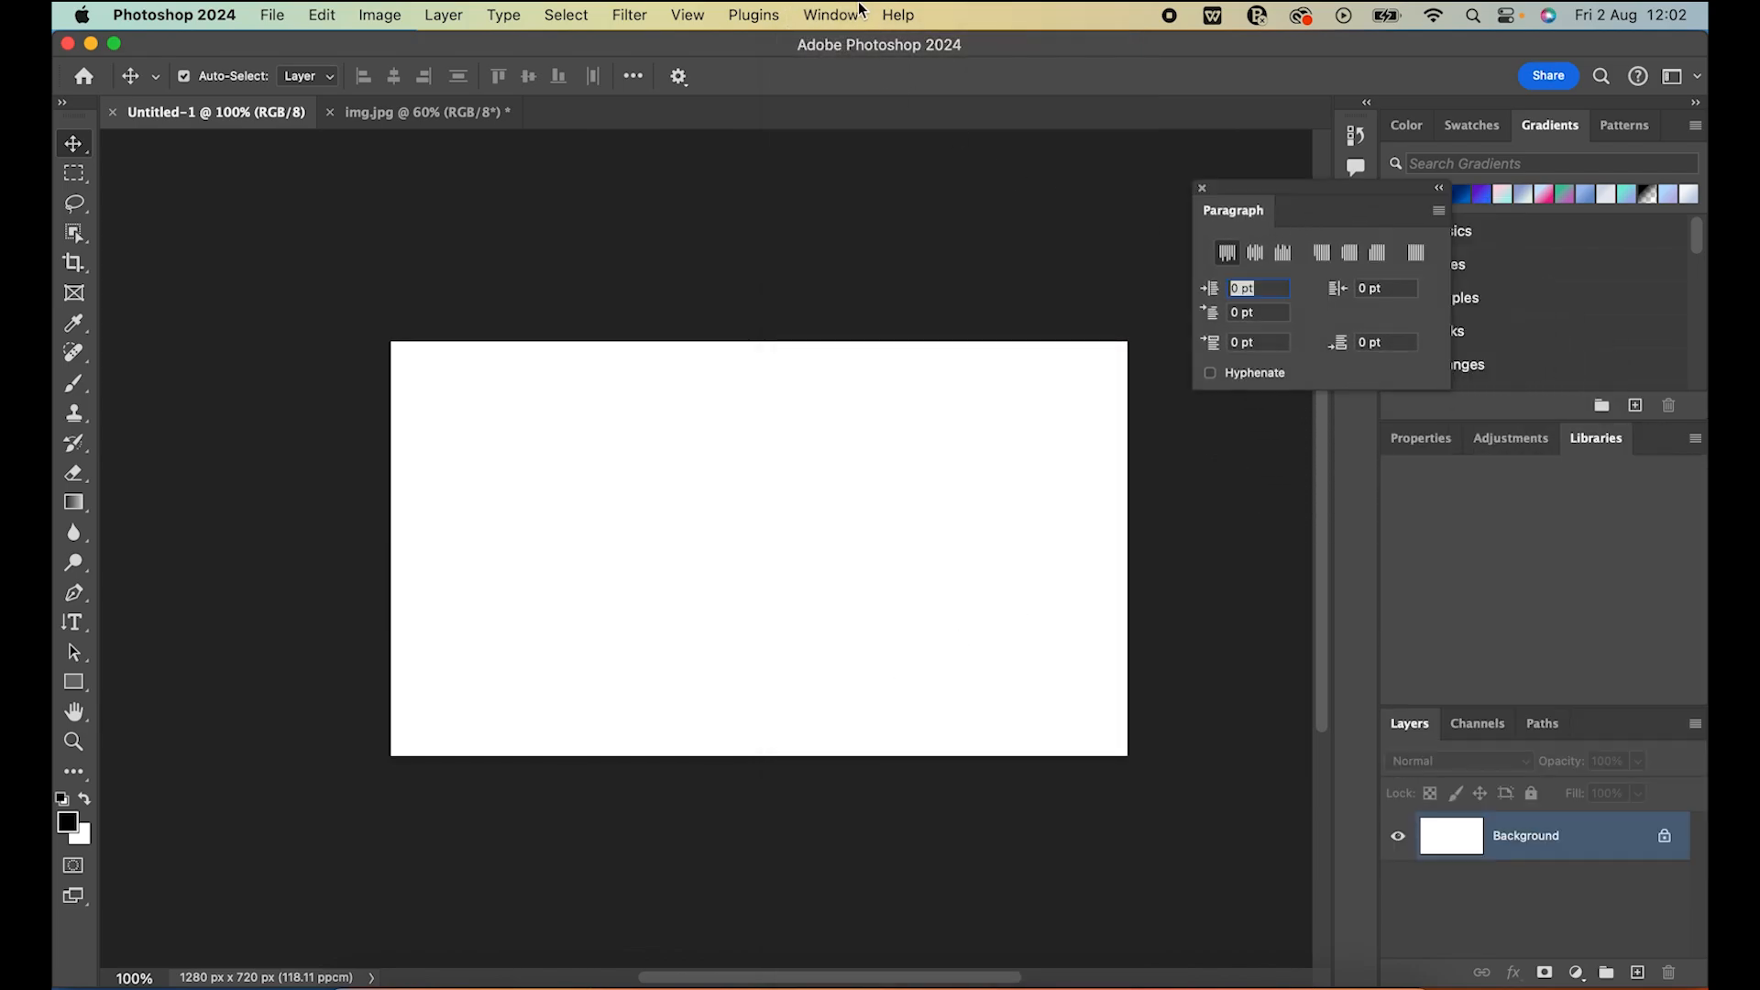
# Bring up the Gradients panel and the Paths panel, and return to the Layers panel
pyautogui.click(826, 15)
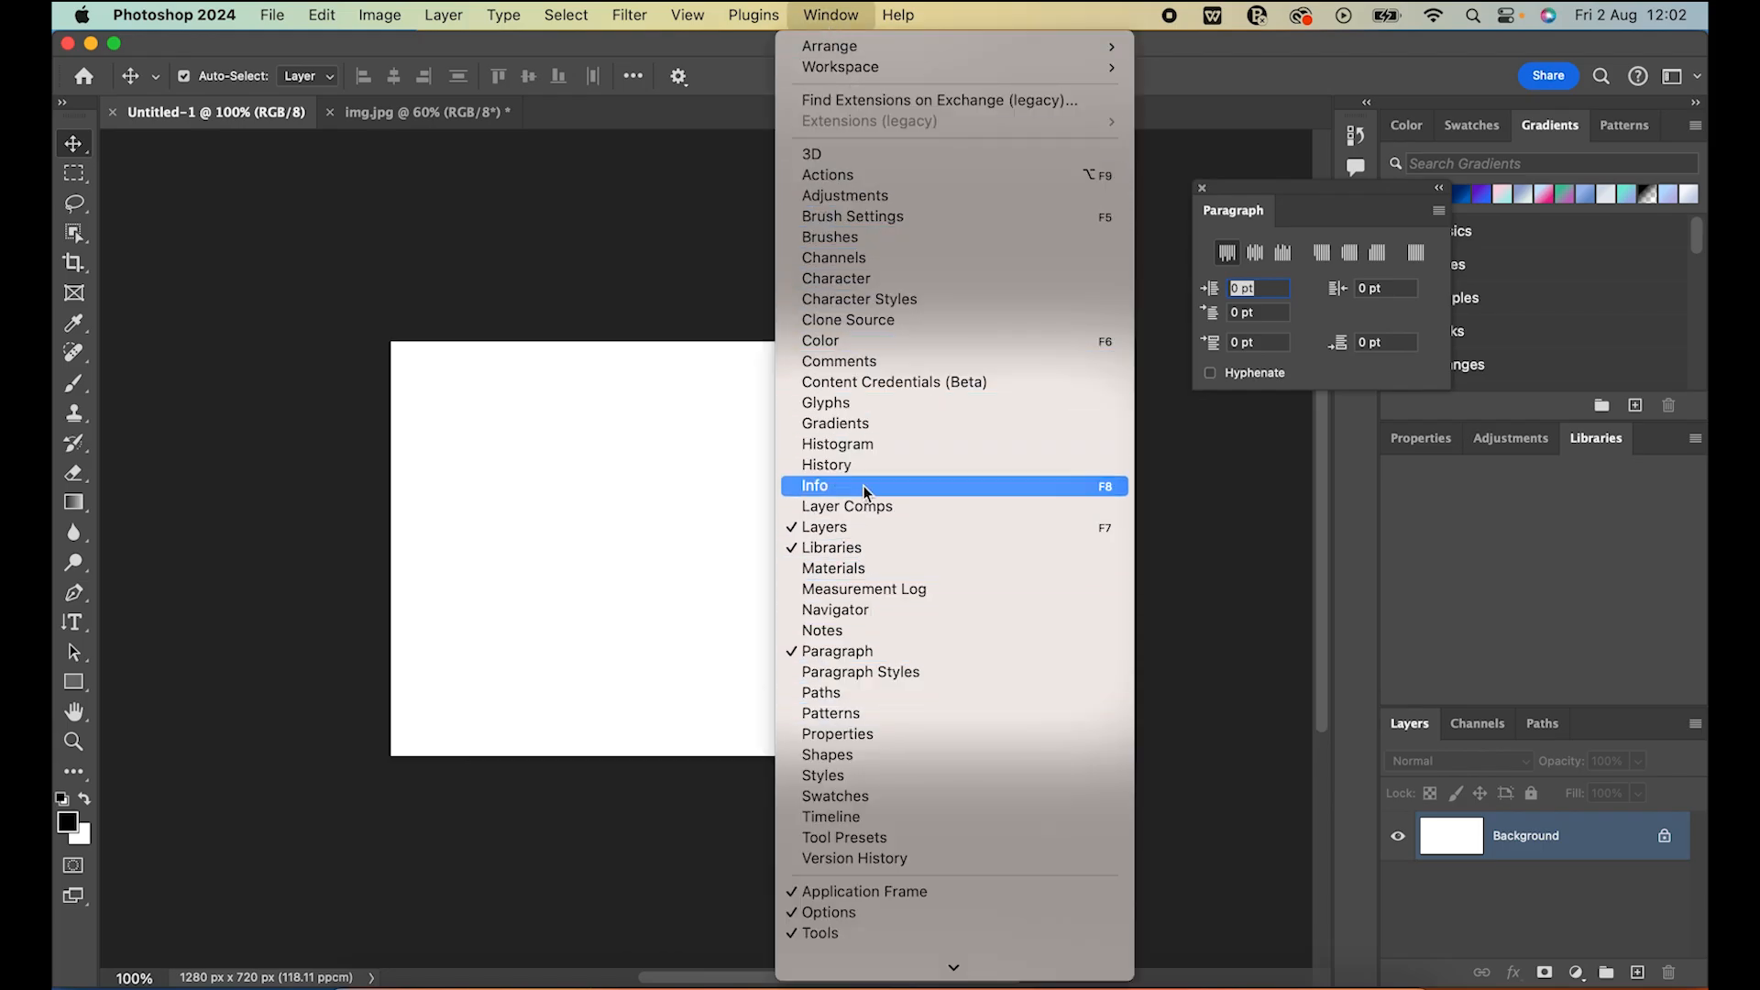
pyautogui.click(876, 426)
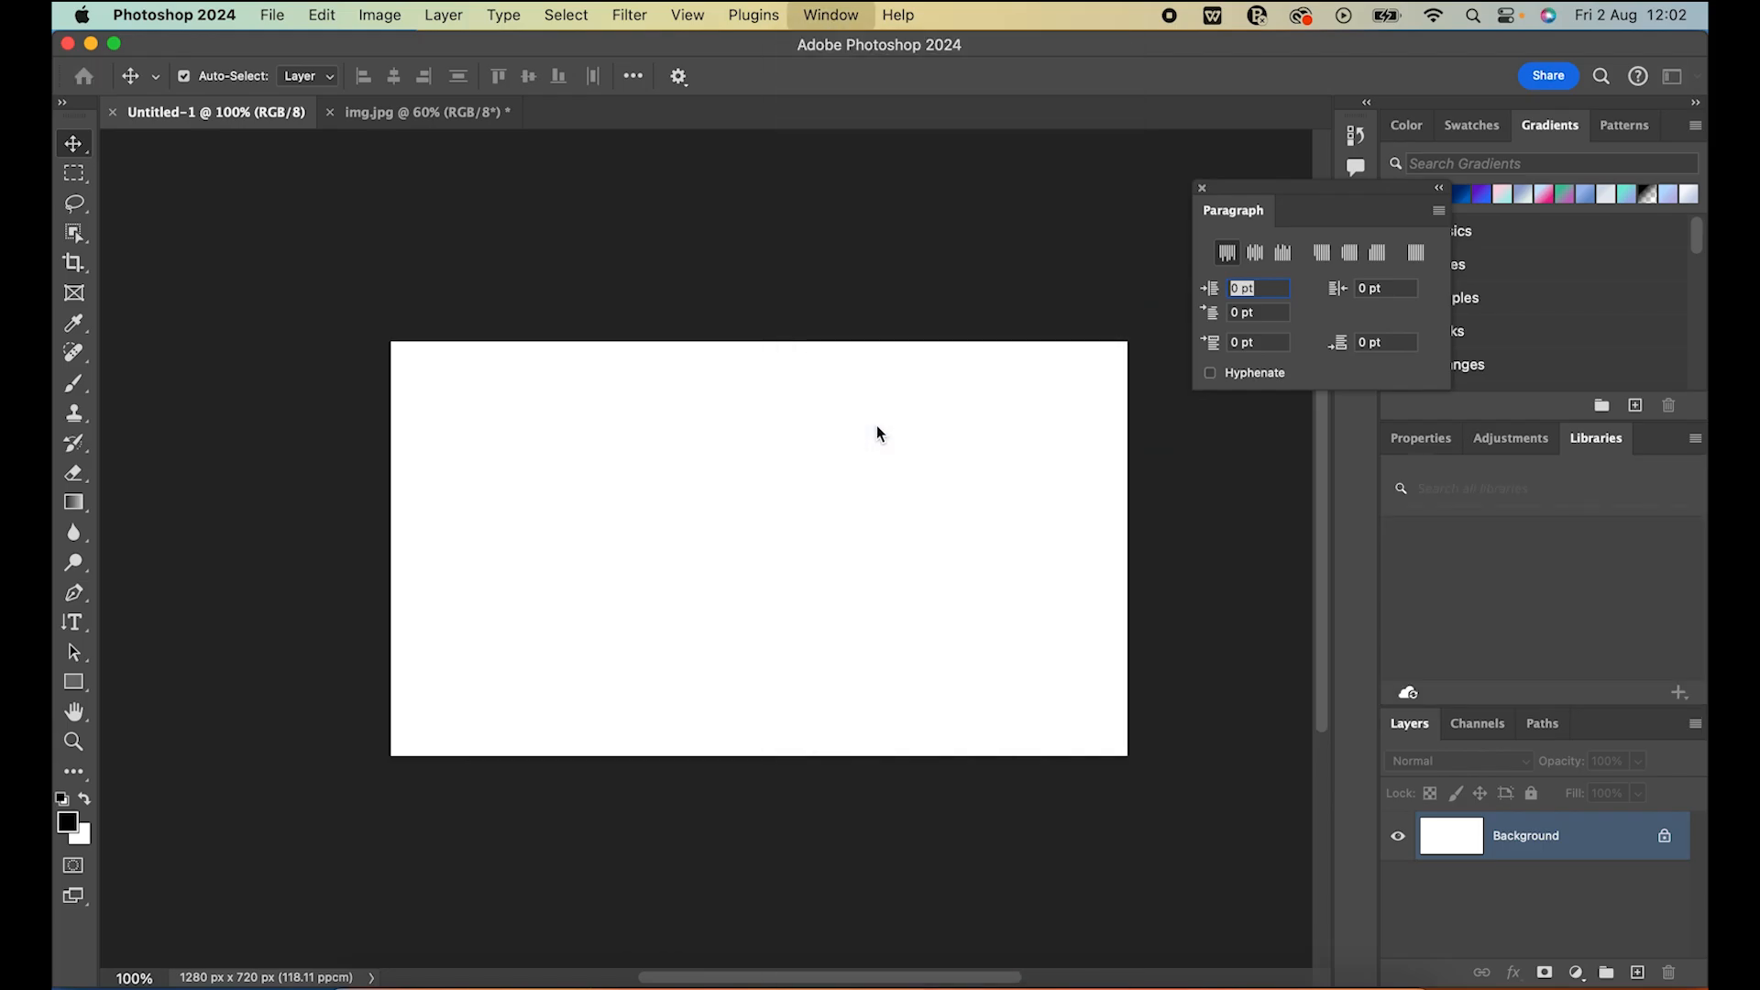
pyautogui.click(831, 15)
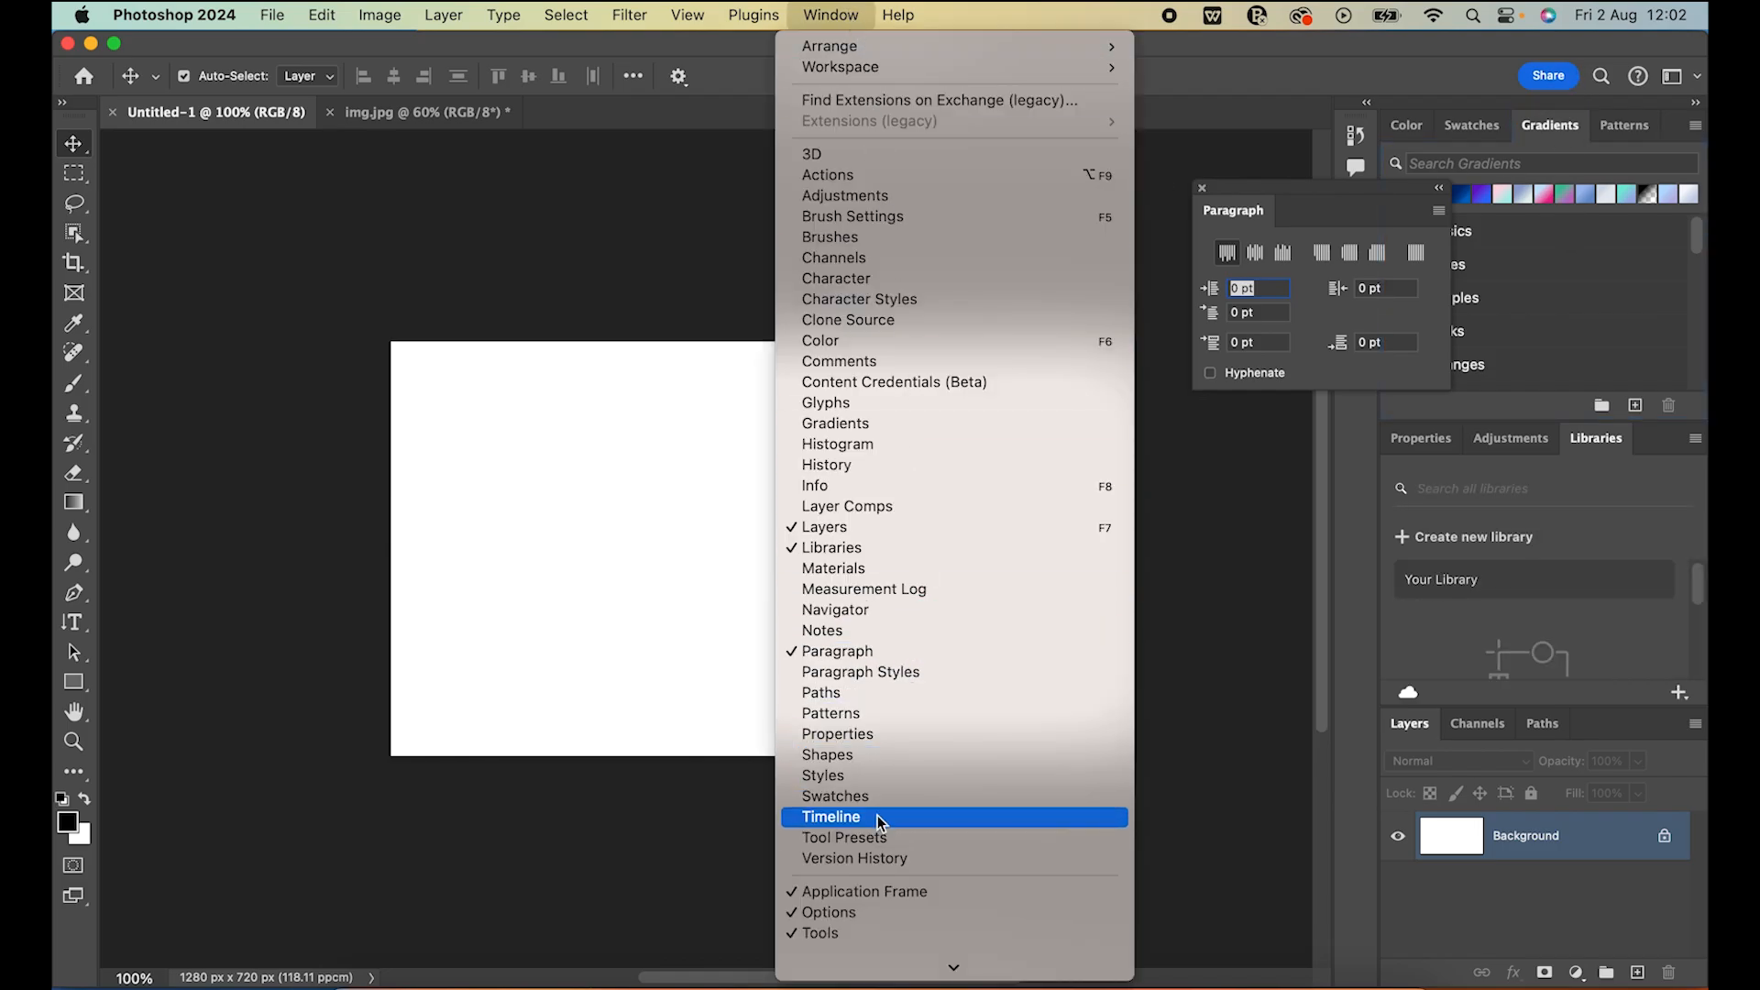
pyautogui.click(838, 694)
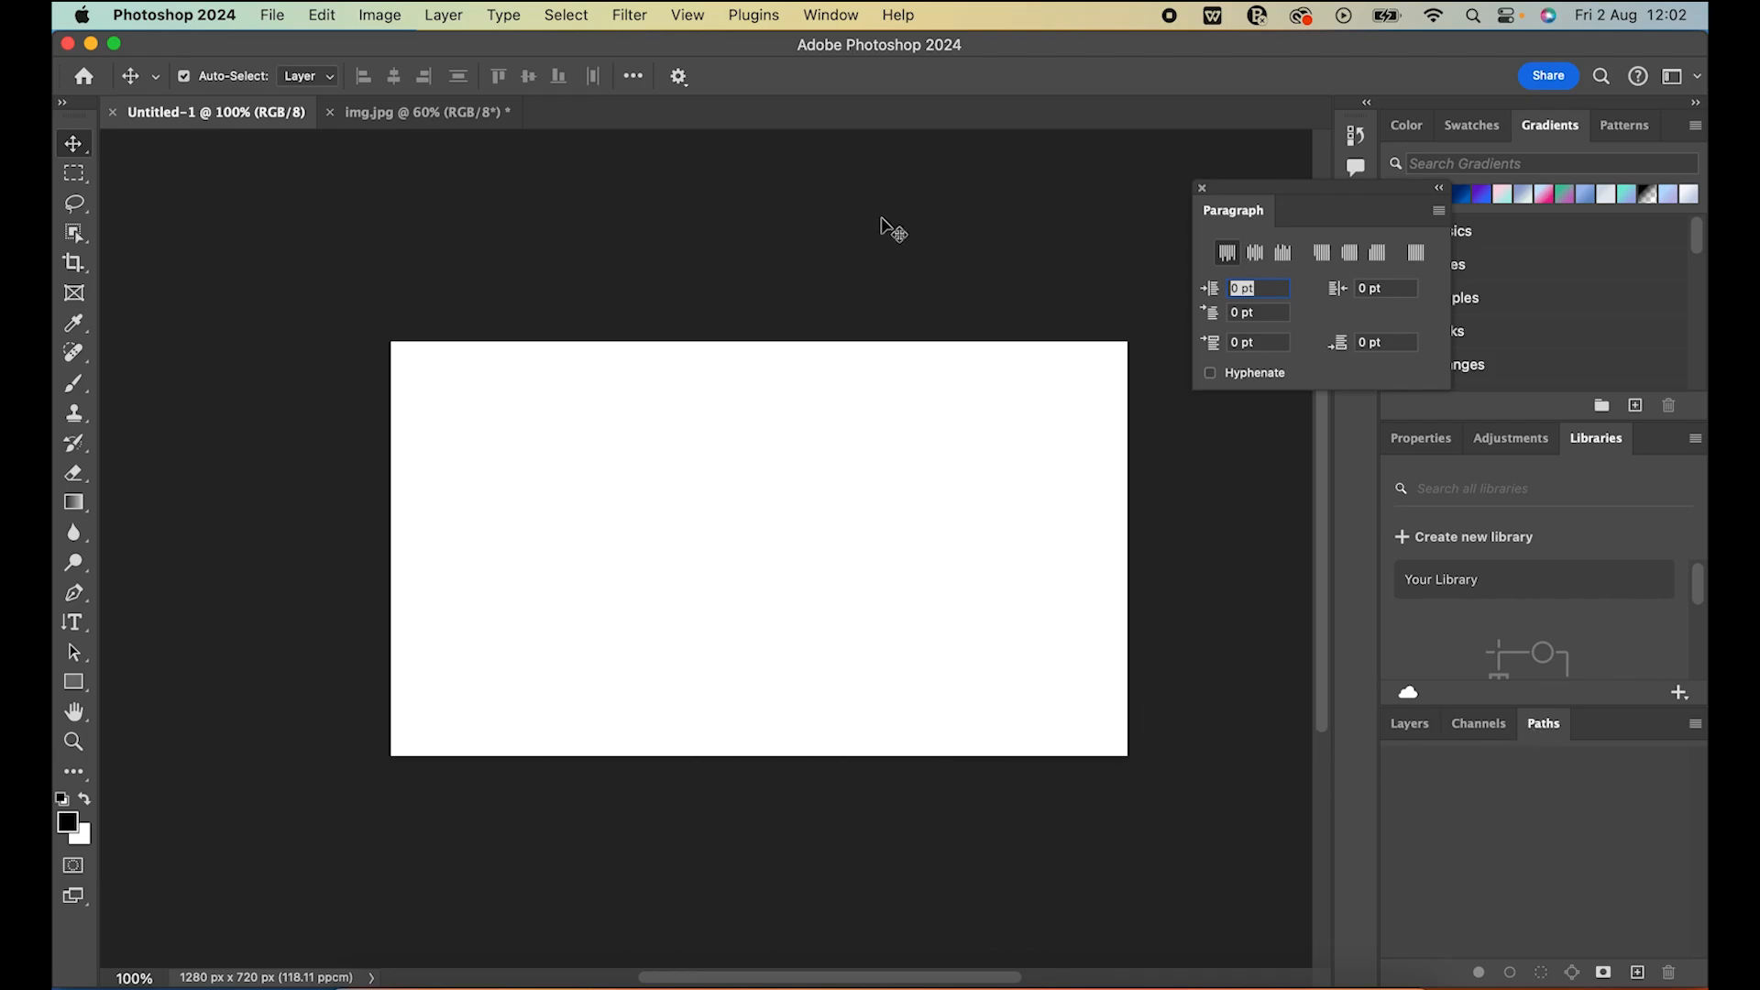
pyautogui.click(835, 16)
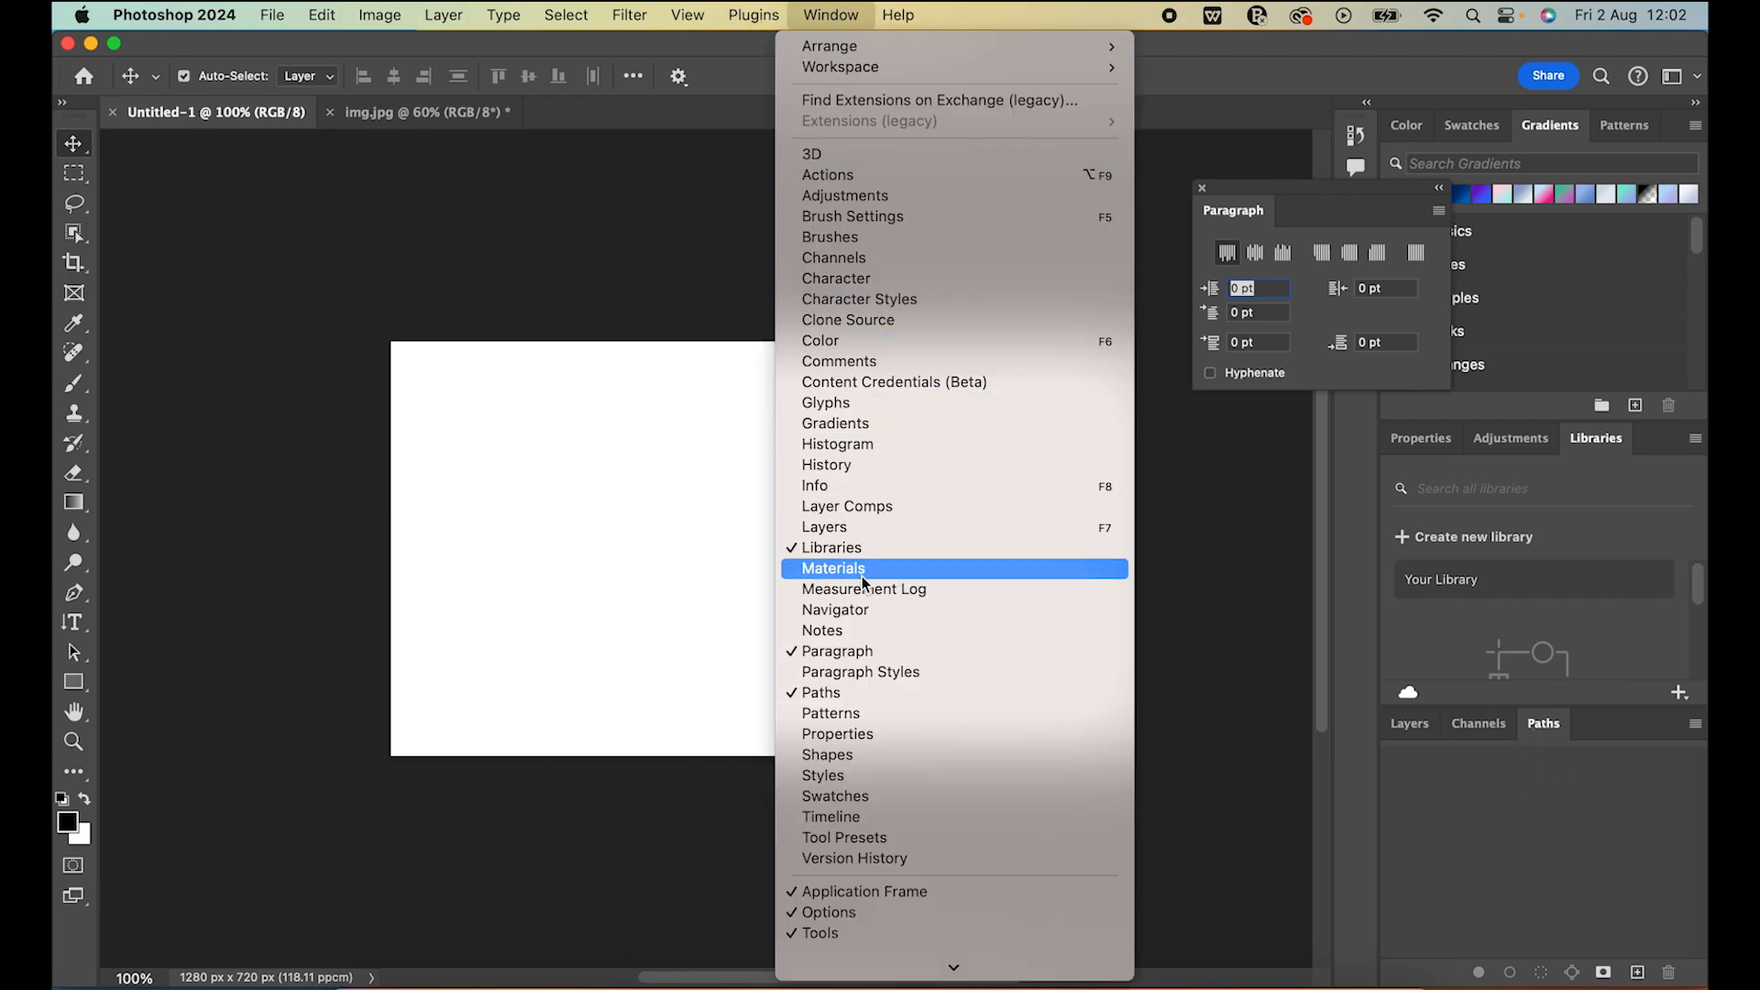
pyautogui.click(841, 530)
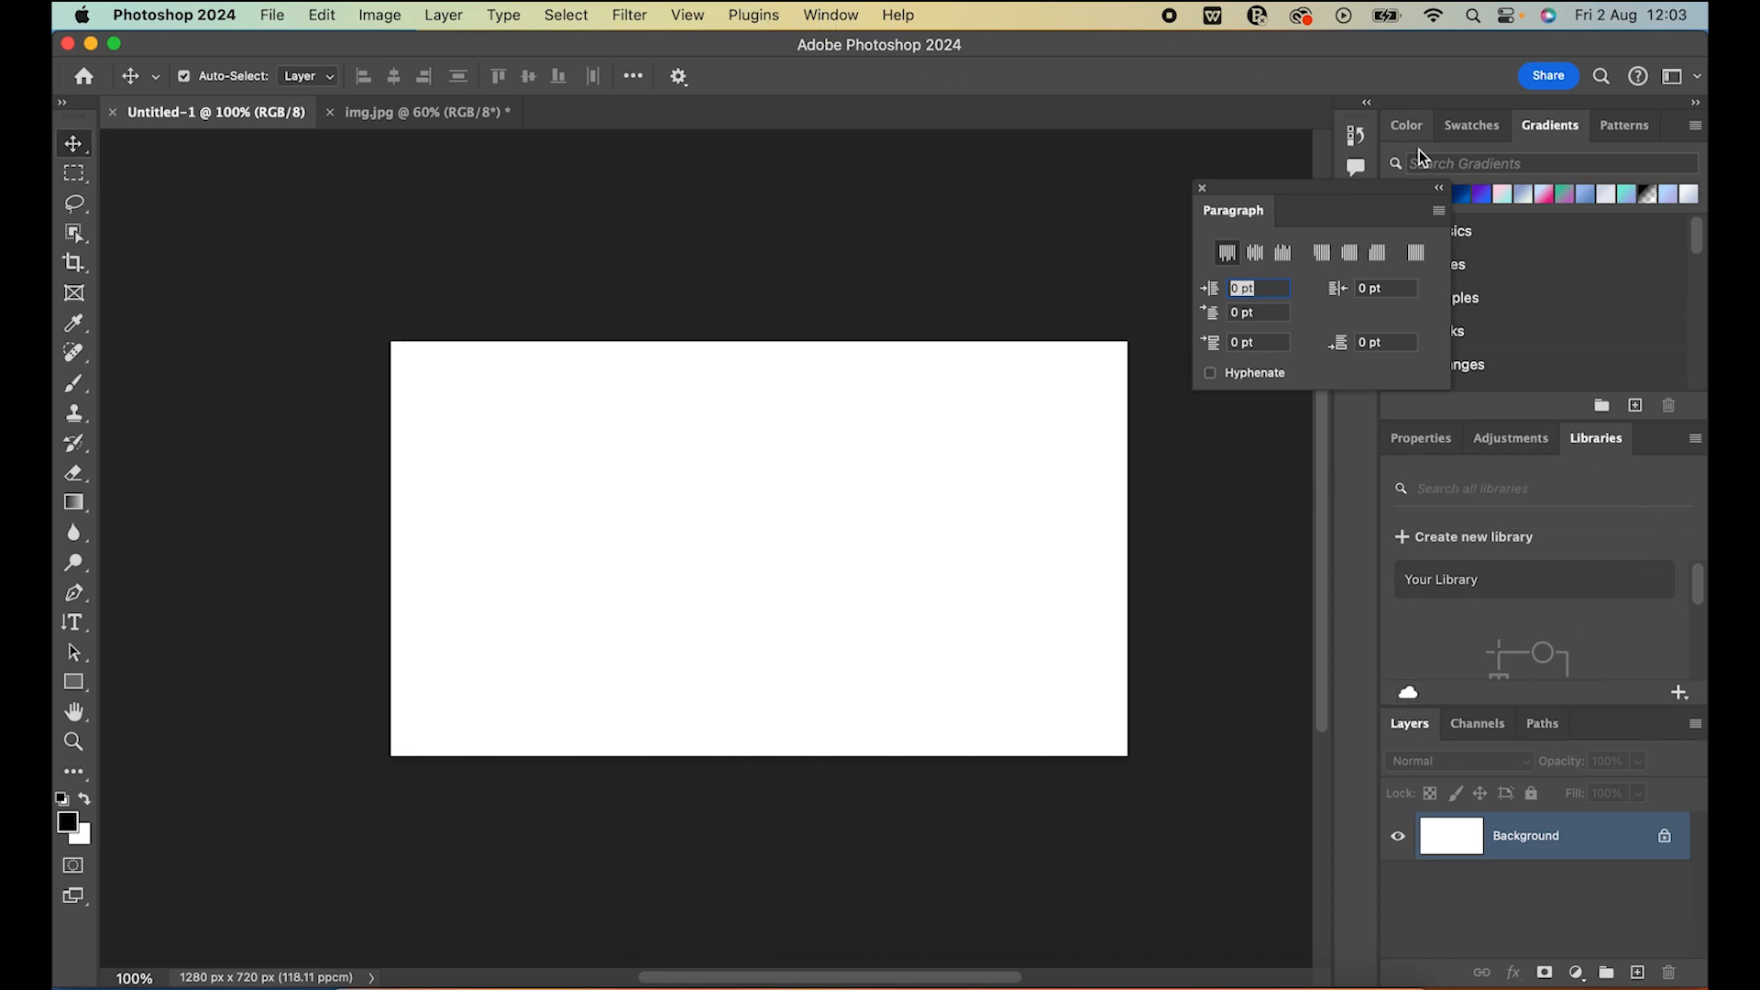
# Move the floating Paragraph panel off the canvas area so it sits over the Gradients panel
pyautogui.moveTo(1318, 198); pyautogui.dragTo(1212, 118)
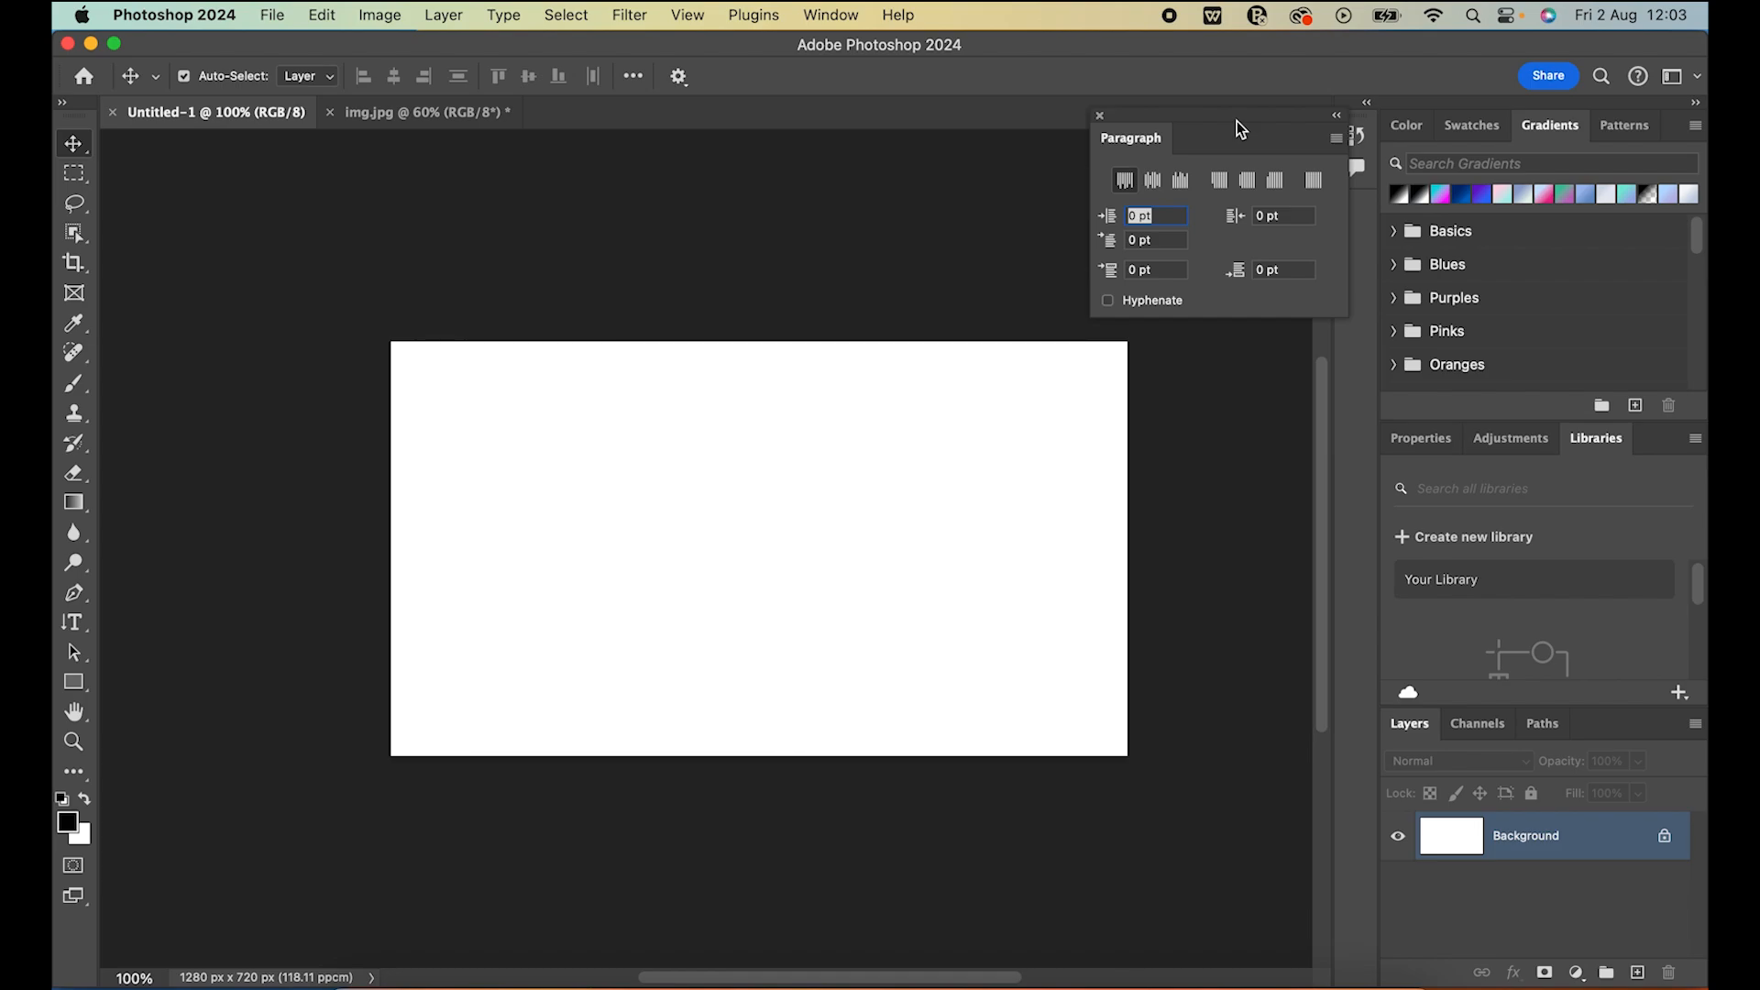
pyautogui.moveTo(1240, 119); pyautogui.dragTo(1692, 117)
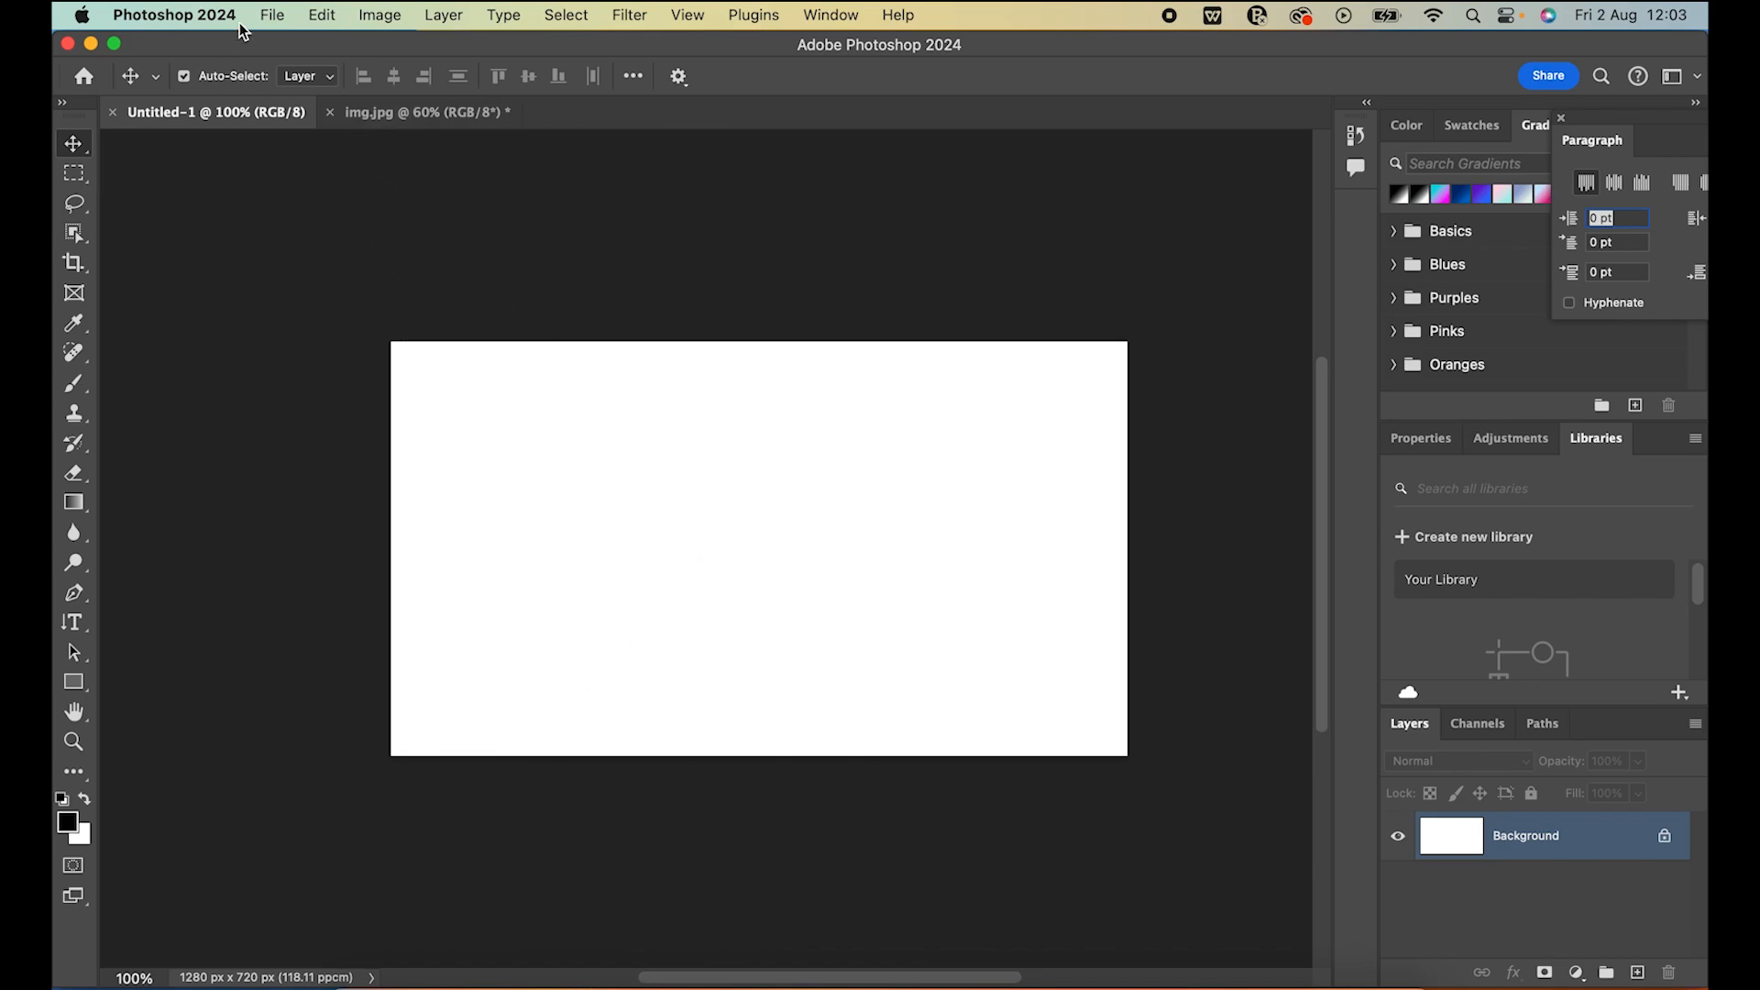
# Create a new document named THUMBNAIL from the recent Custom preset of 1280 x 720 px at 118.11 ppcm, keeping the white background
pyautogui.click(272, 15)
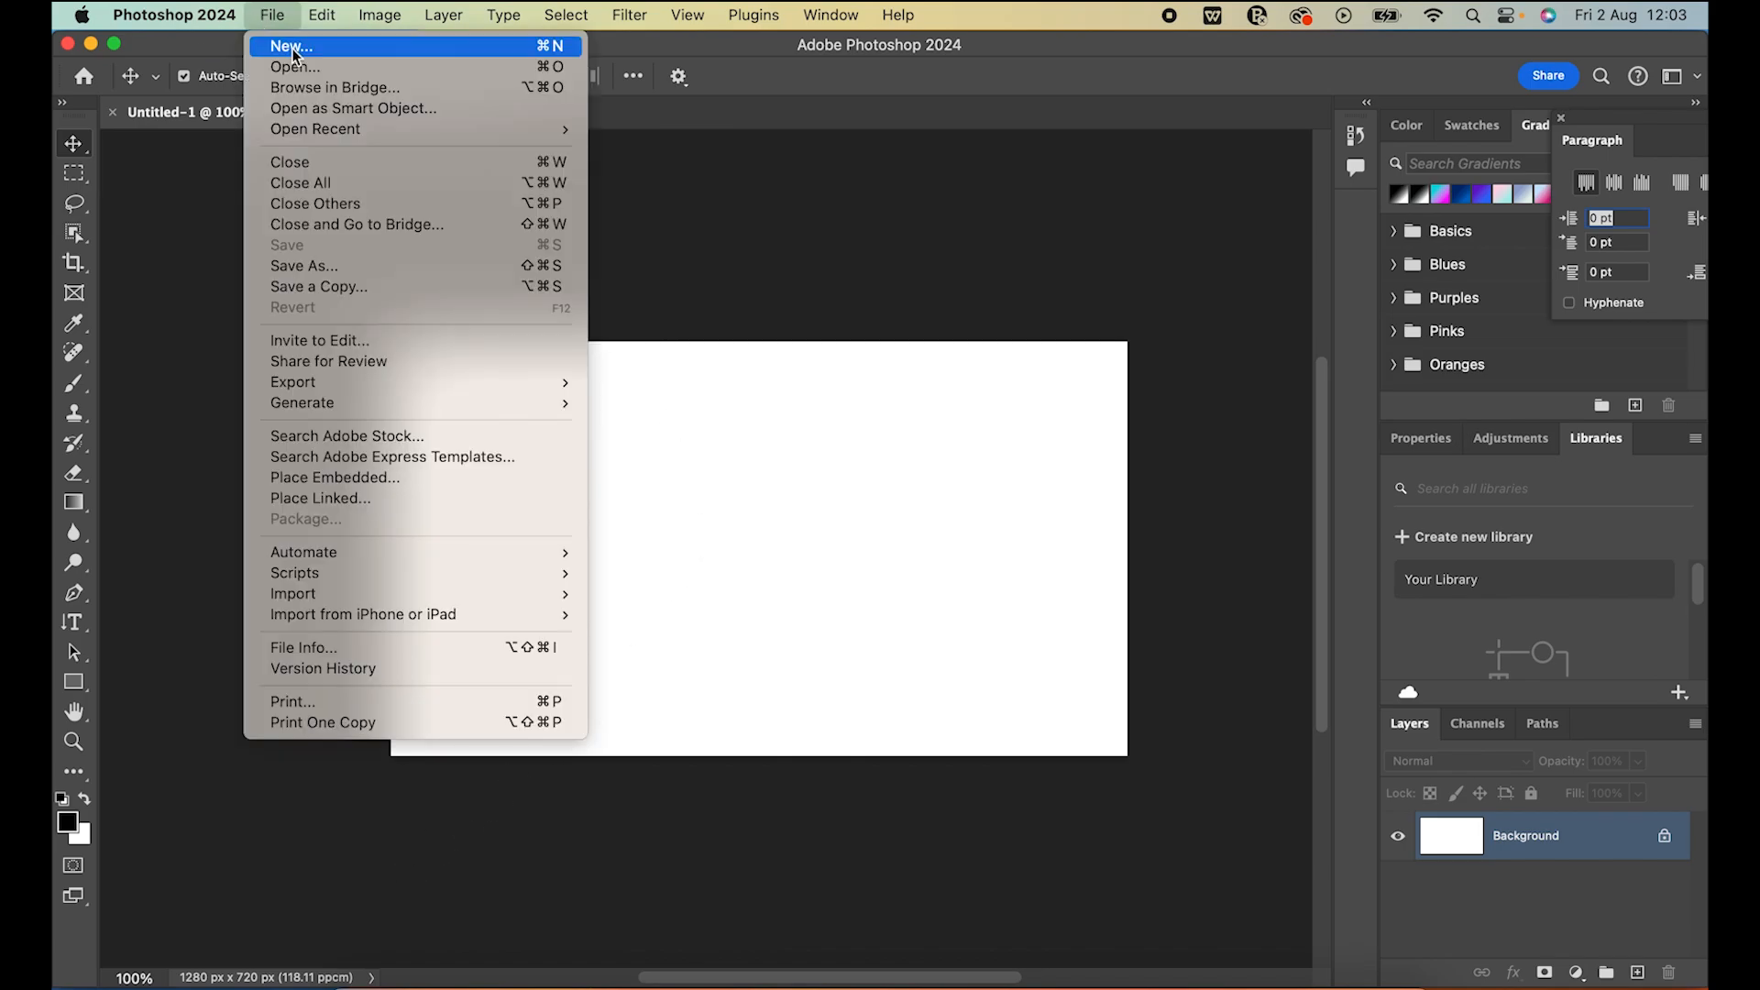
pyautogui.click(294, 47)
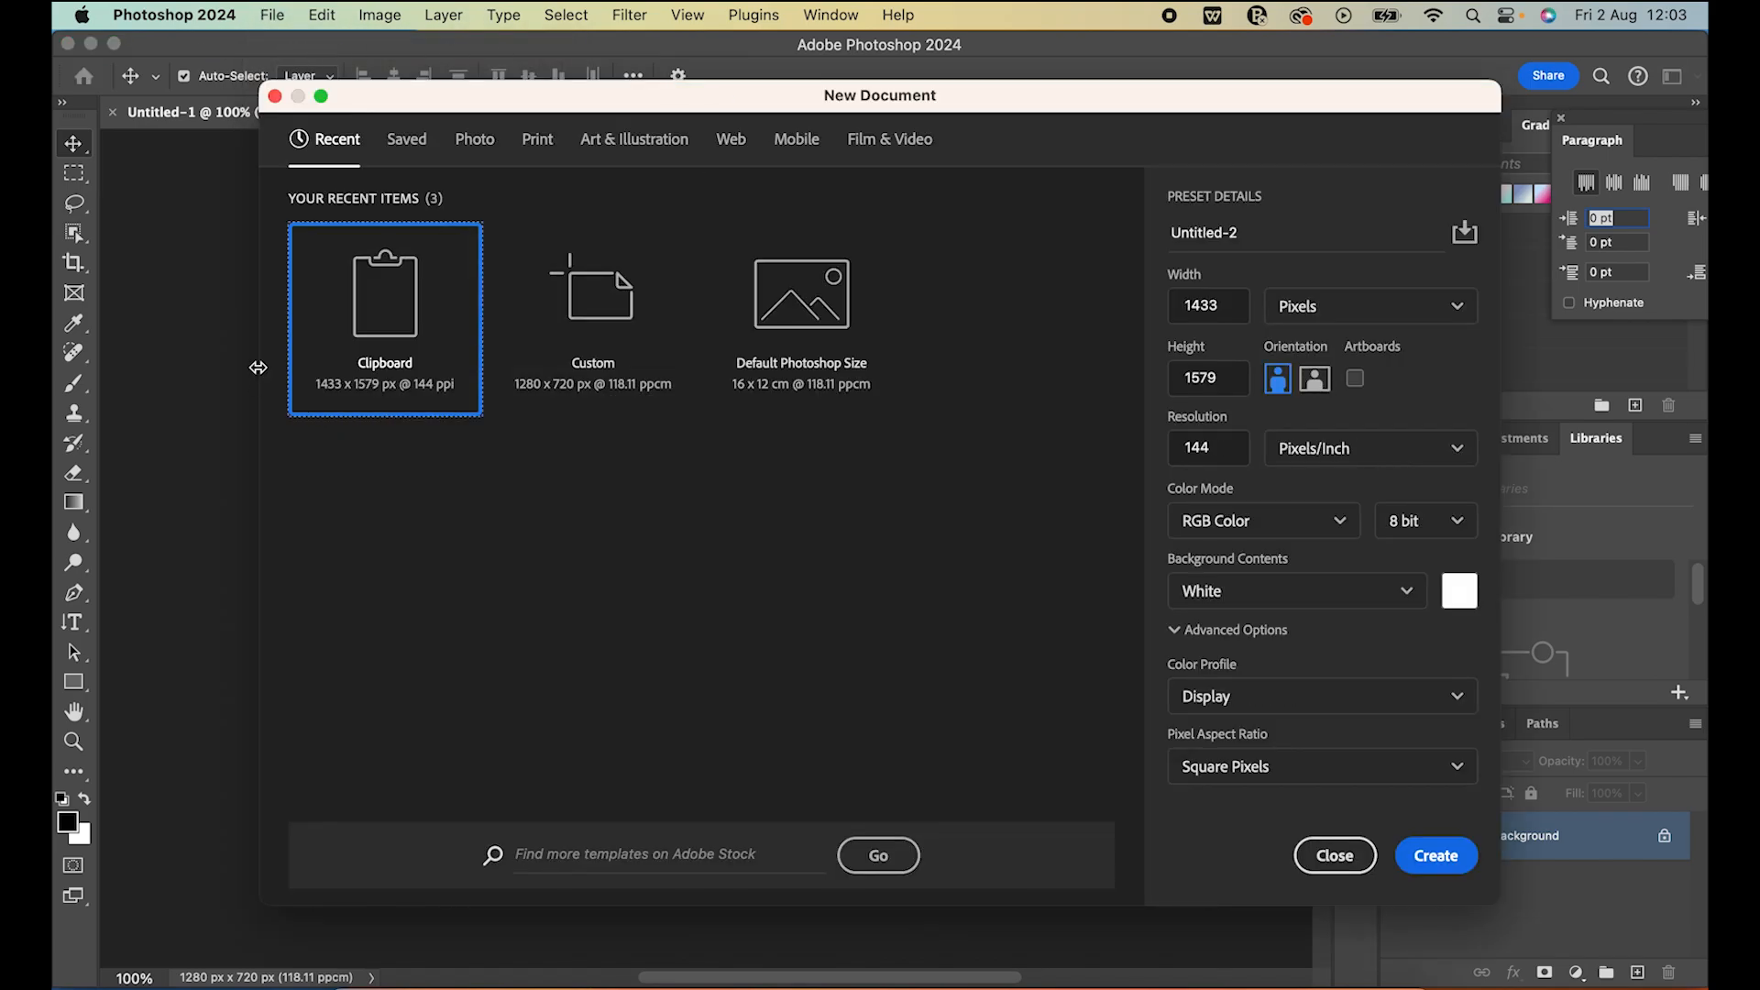
pyautogui.click(594, 313)
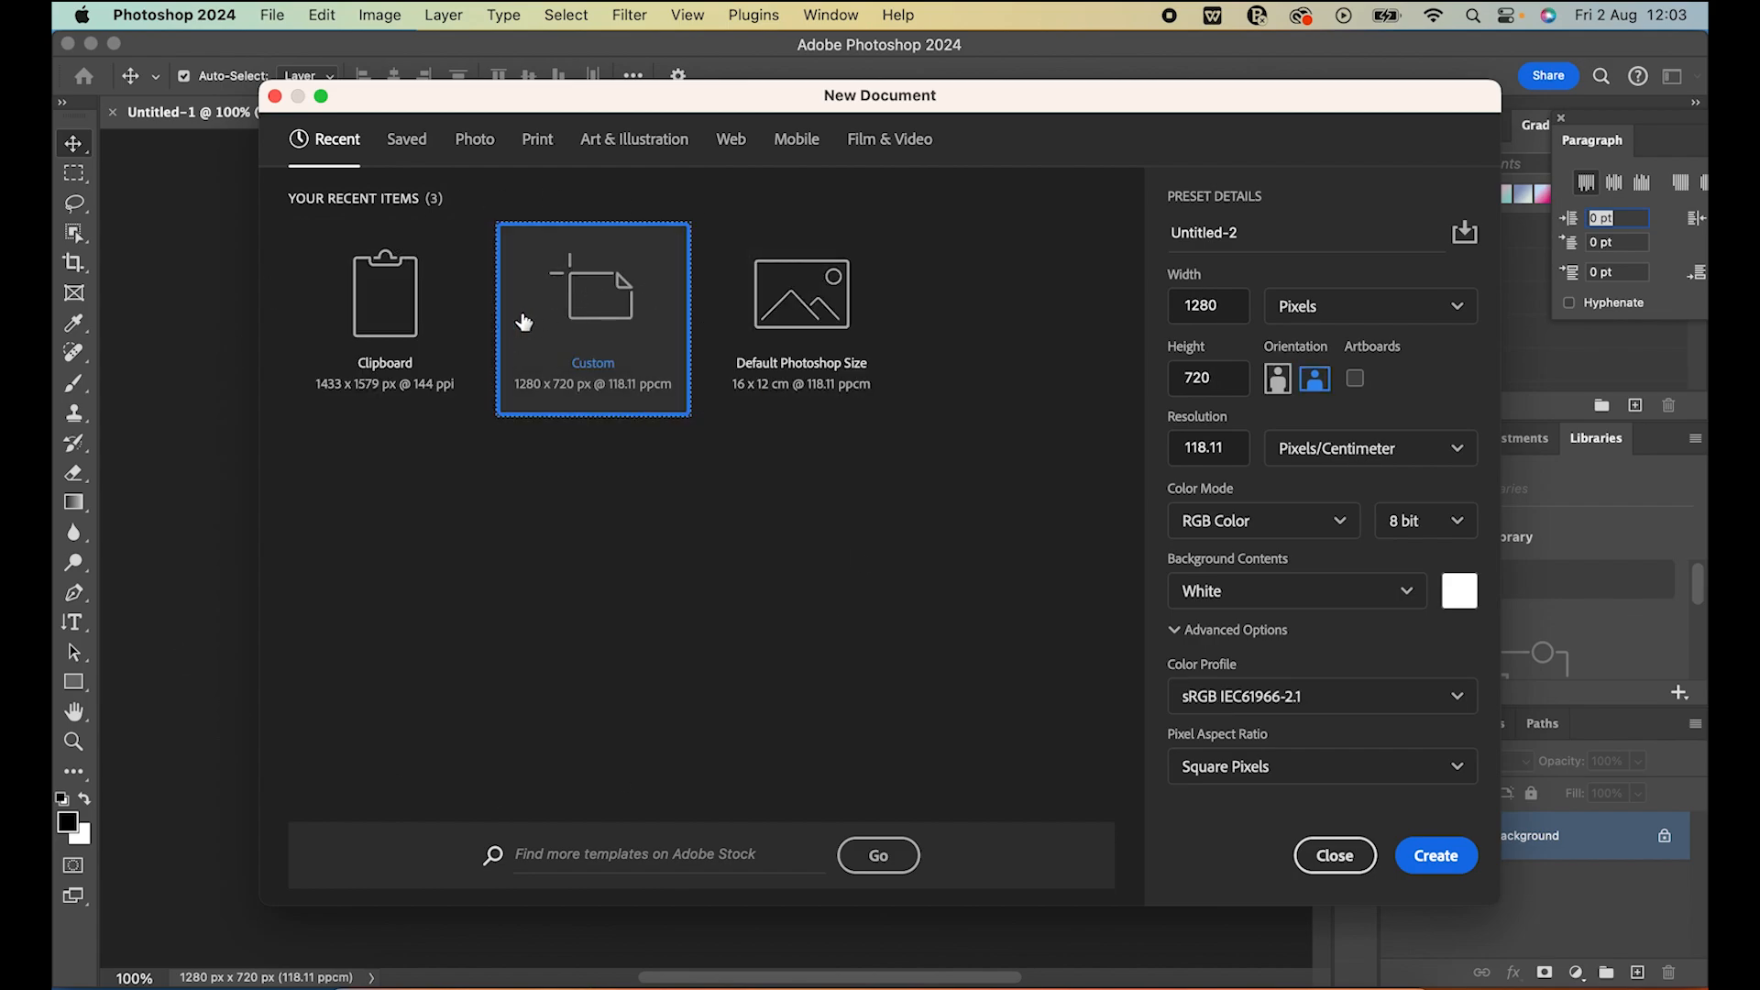
pyautogui.moveTo(1268, 238); pyautogui.dragTo(1127, 232)
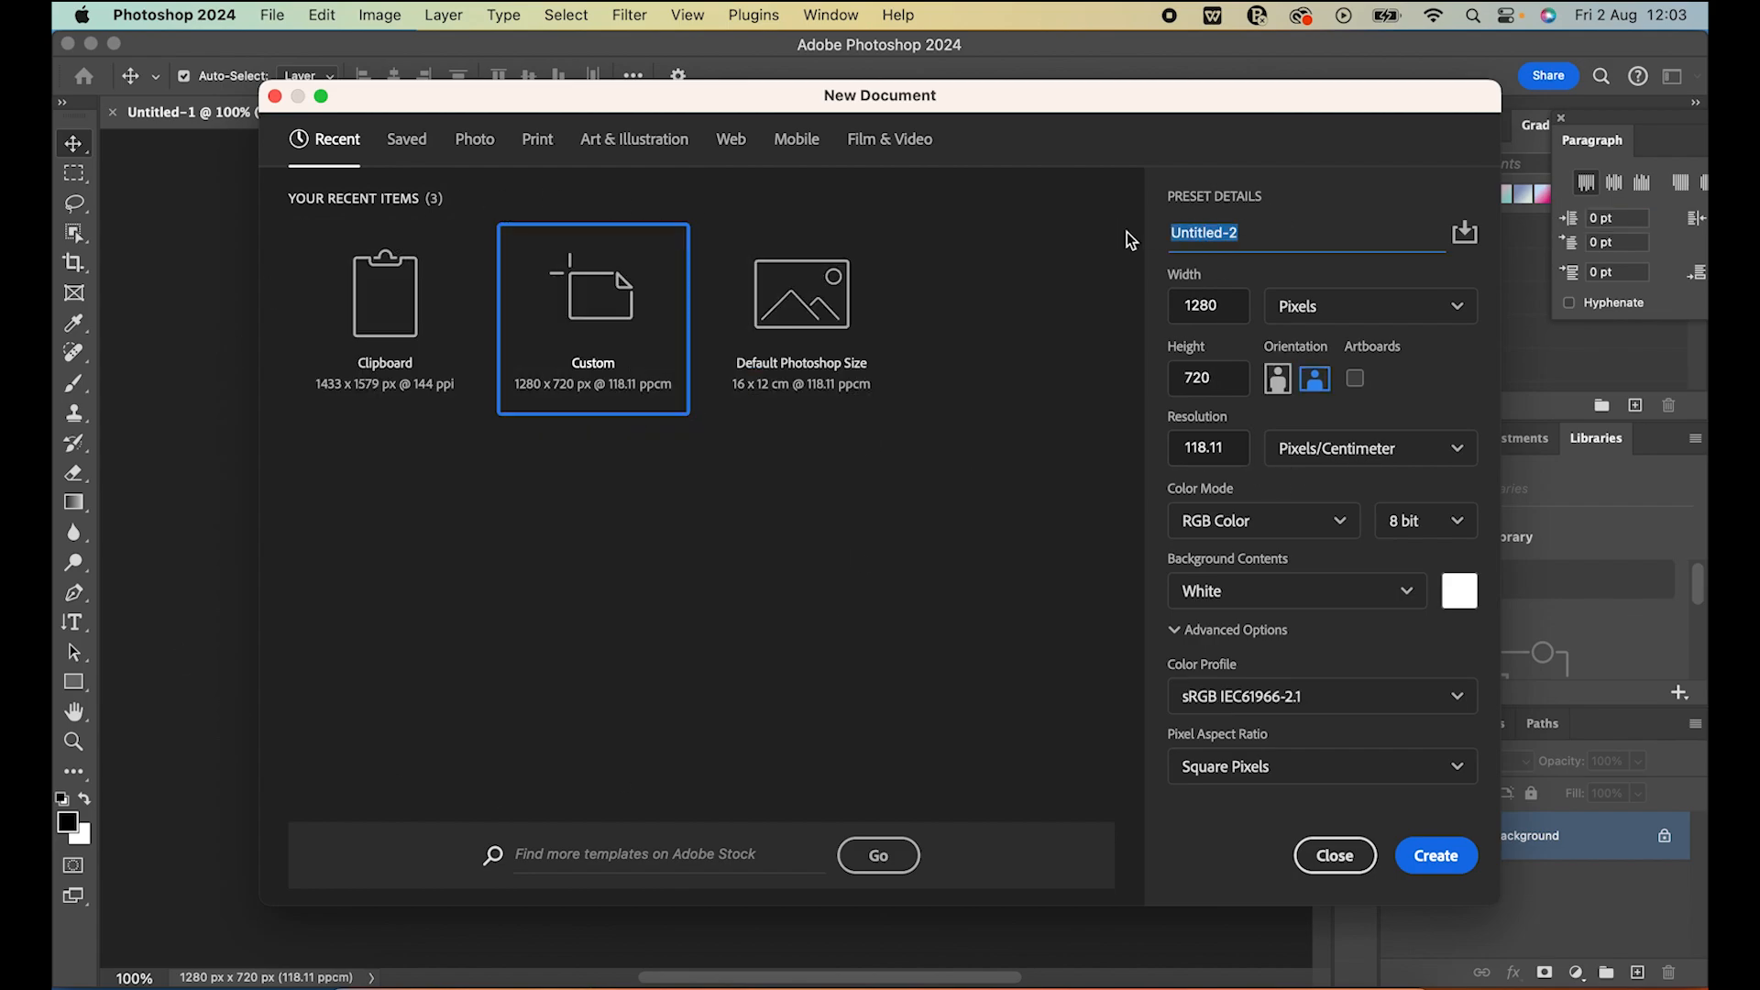
pyautogui.write('THUMN')
pyautogui.press('BackSpace')
pyautogui.write('BNAIL')
pyautogui.click(1460, 601)
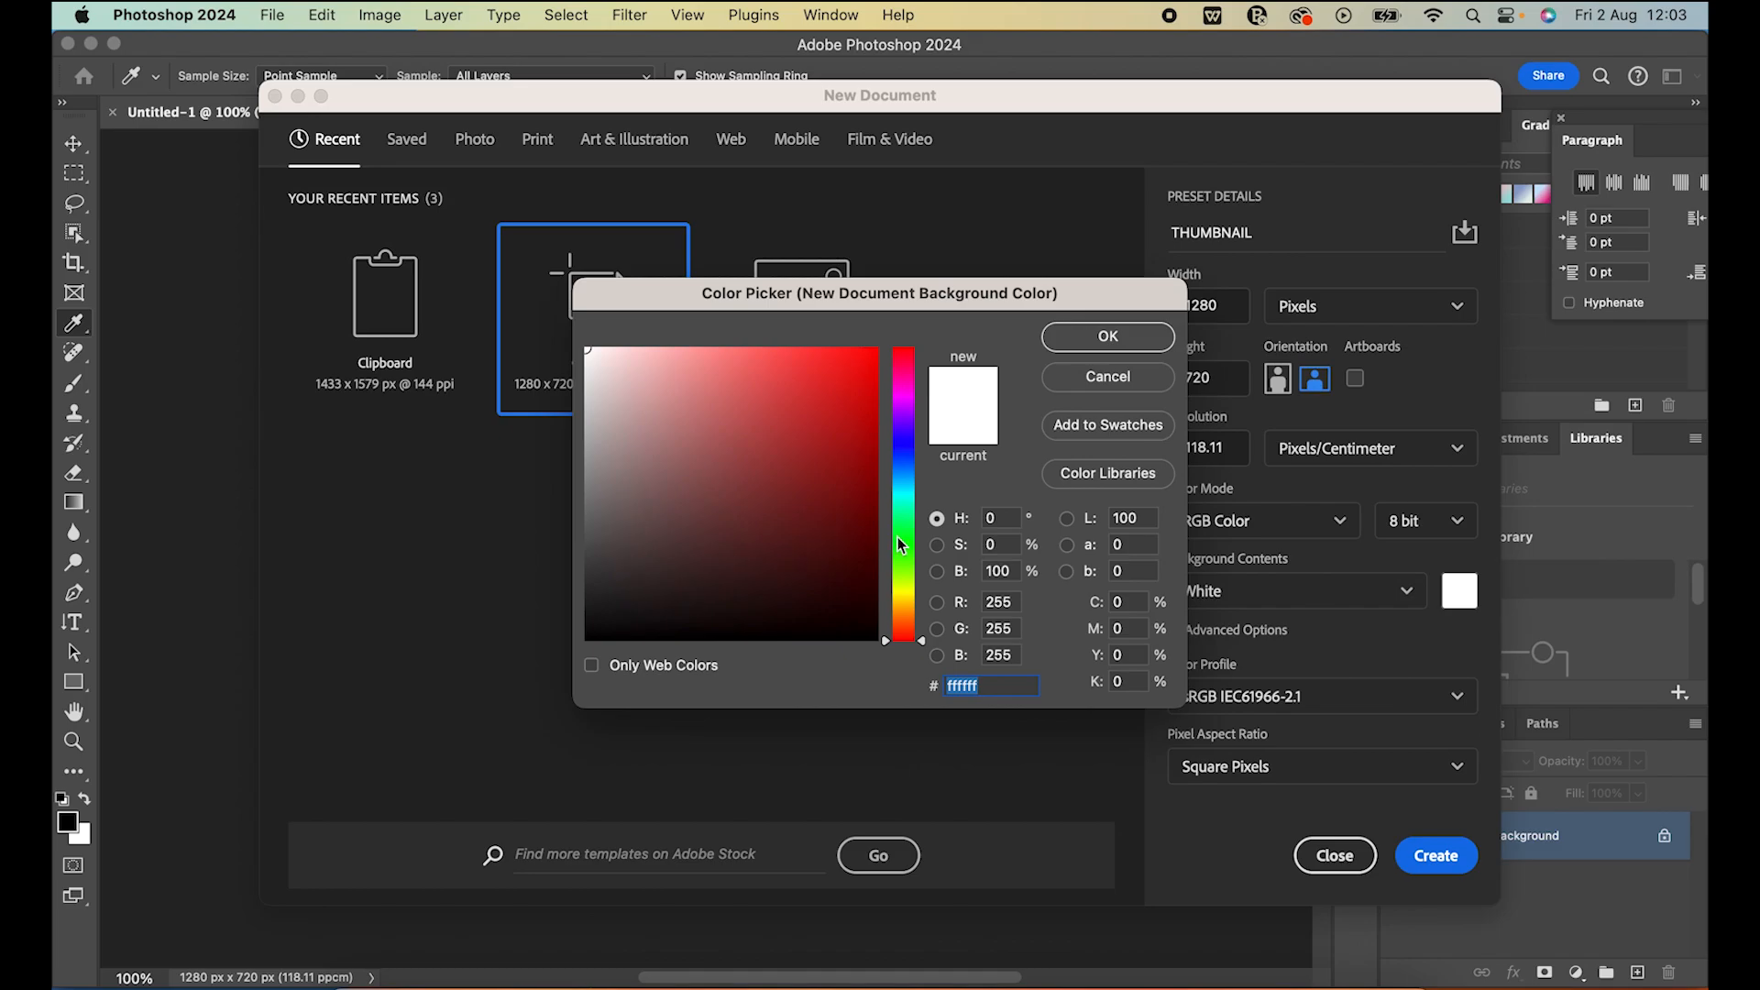
pyautogui.click(1107, 383)
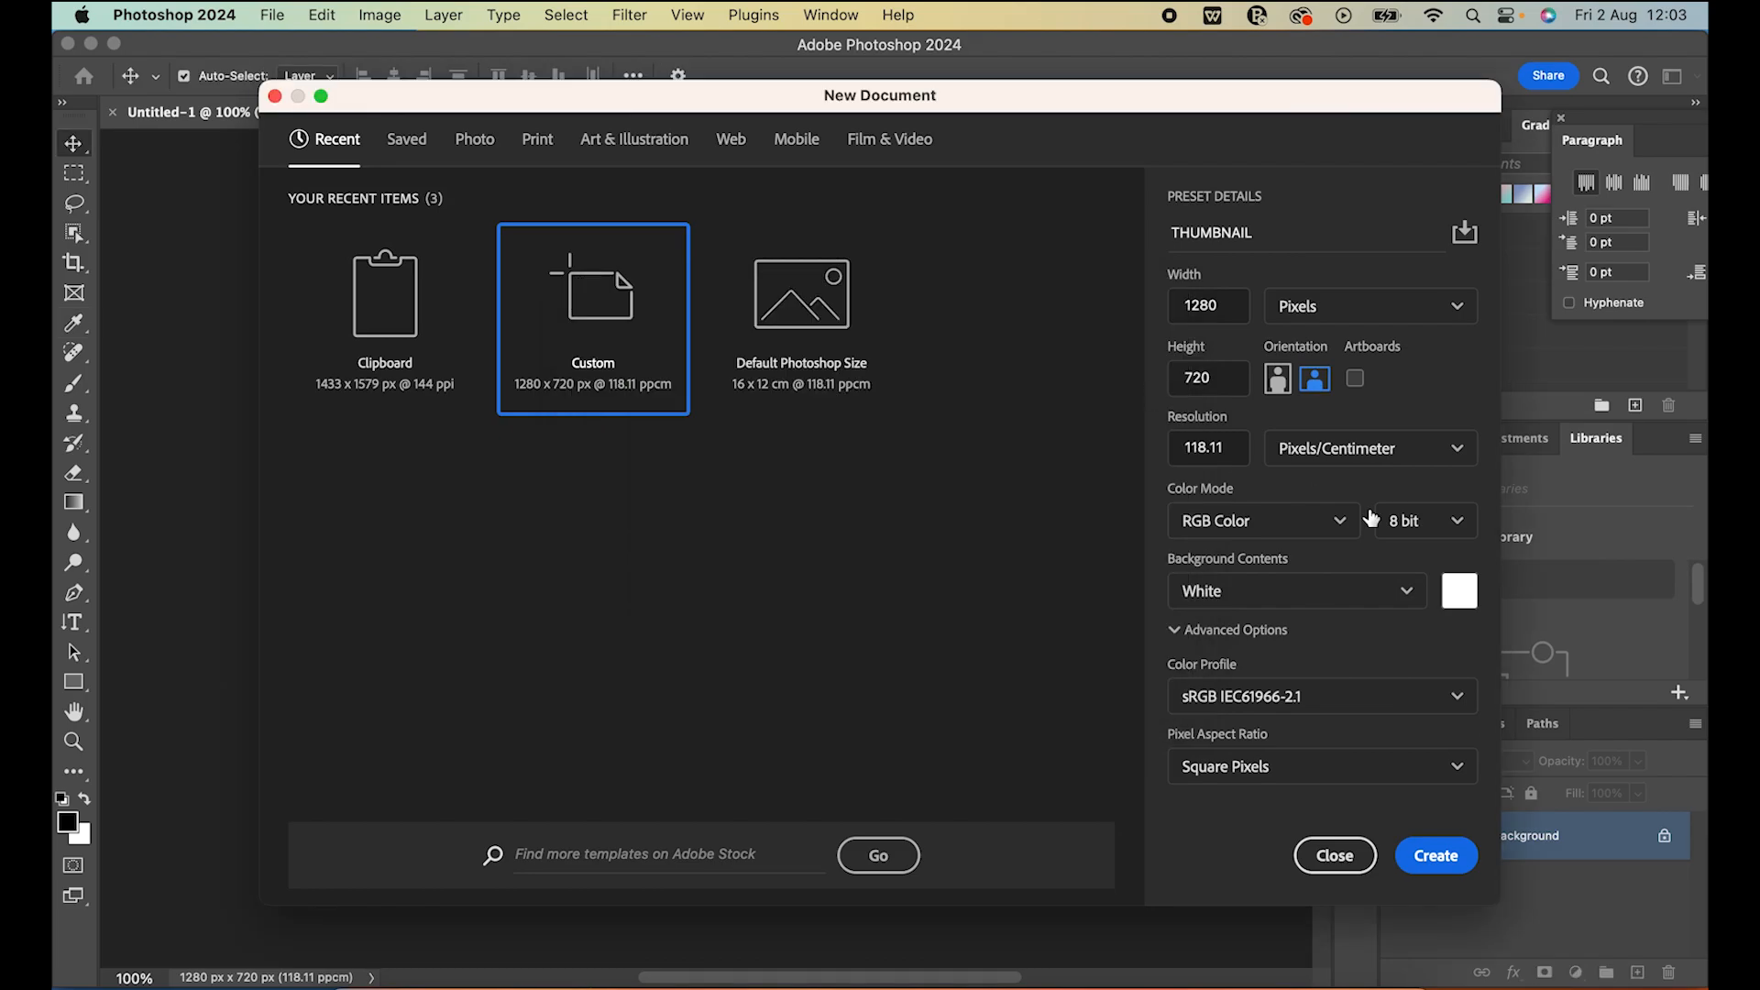
pyautogui.click(1452, 857)
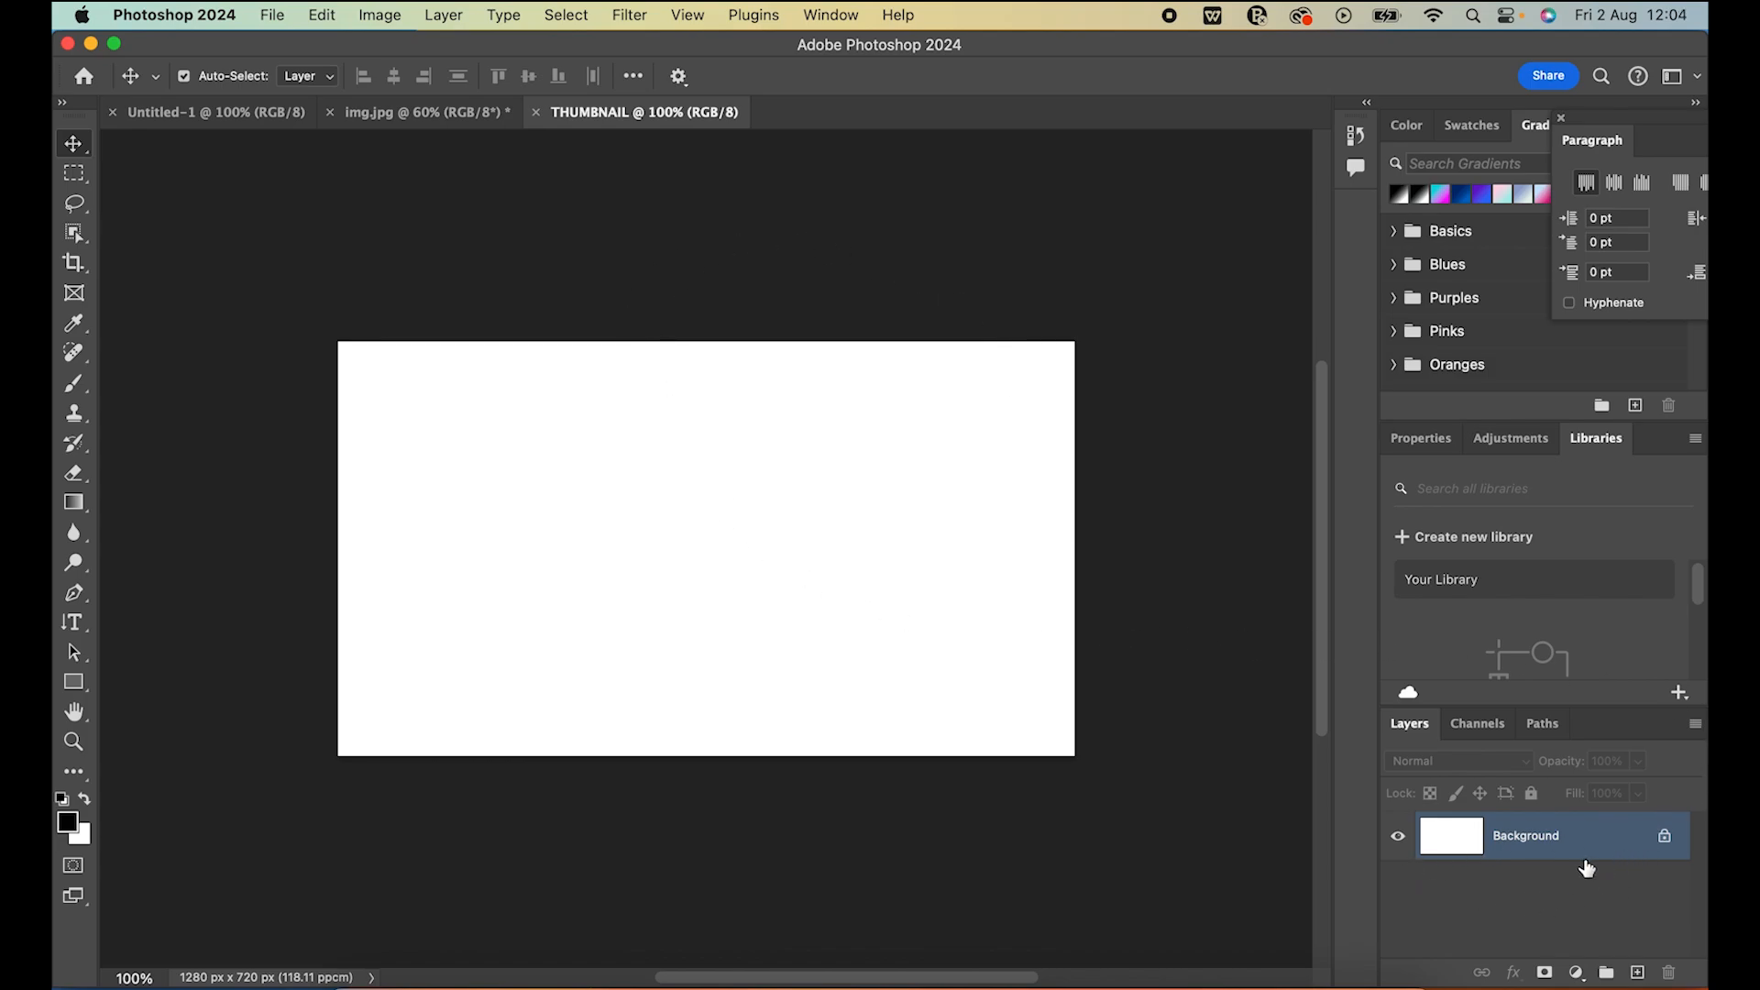
# Convert the locked background of THUMBNAIL into a regular layer and apply a full lock to it
pyautogui.click(1666, 842)
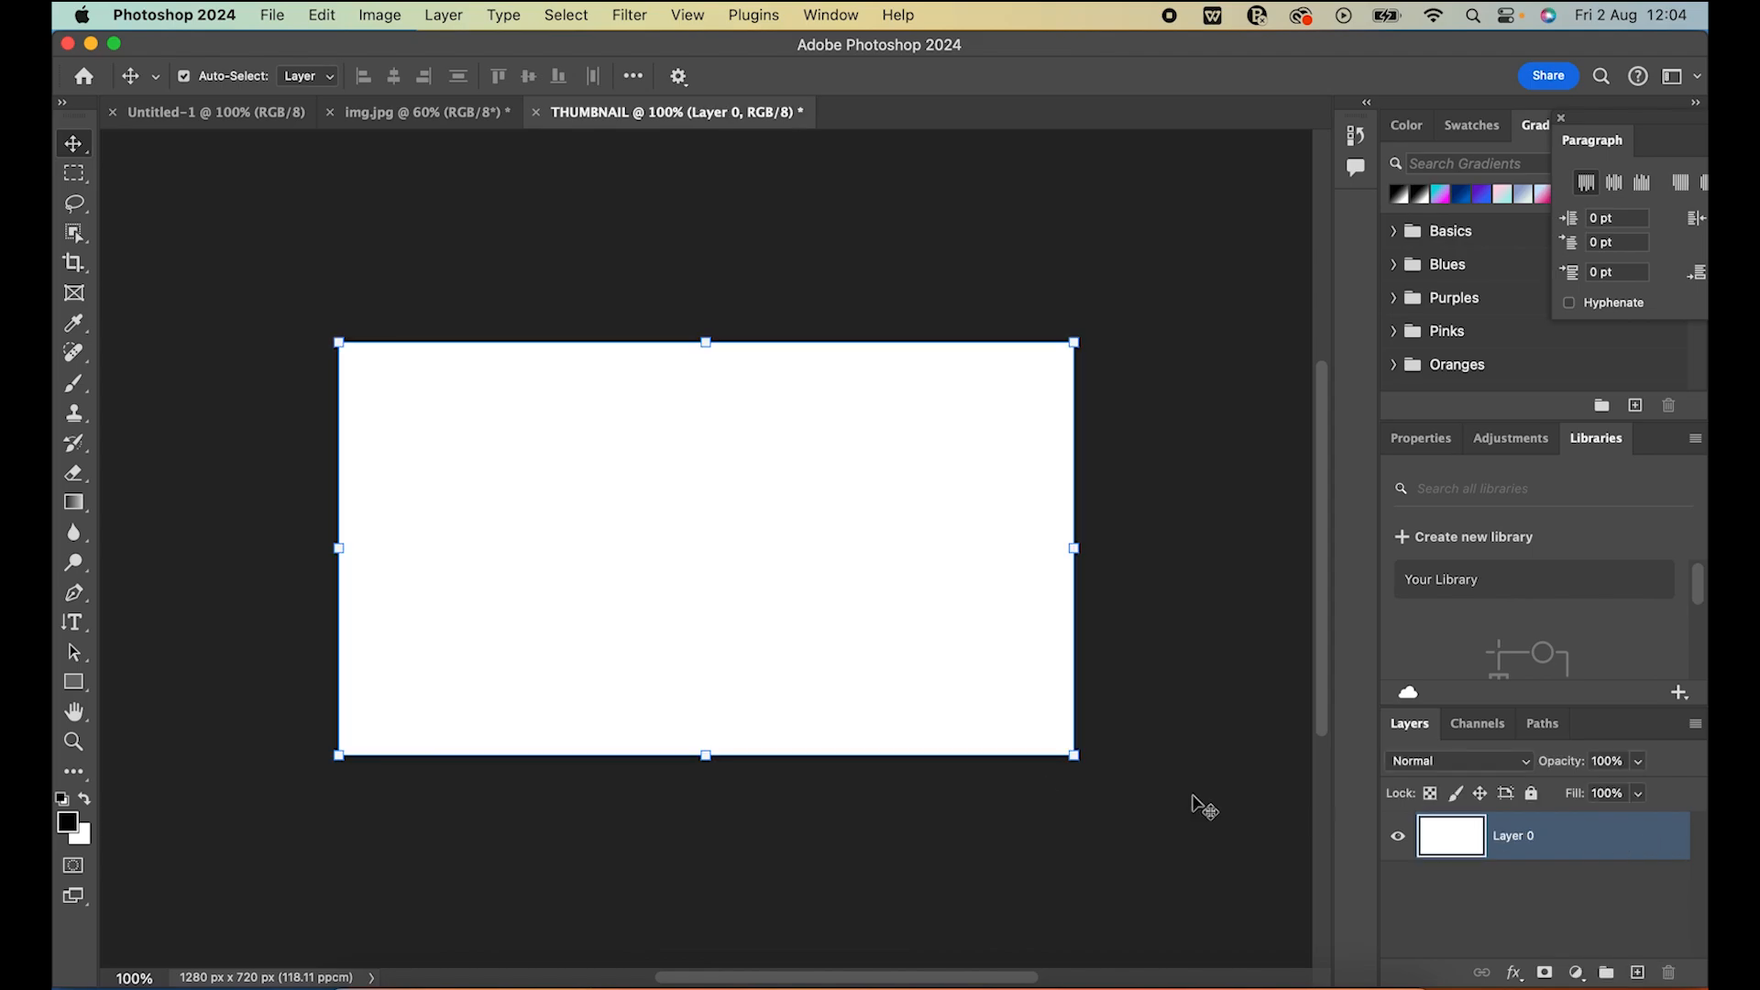
pyautogui.moveTo(715, 561)
pyautogui.mouseDown()
pyautogui.moveTo(821, 637)
pyautogui.moveTo(699, 580)
pyautogui.moveTo(704, 607)
pyautogui.moveTo(712, 562)
pyautogui.mouseUp()
pyautogui.click(1532, 794)
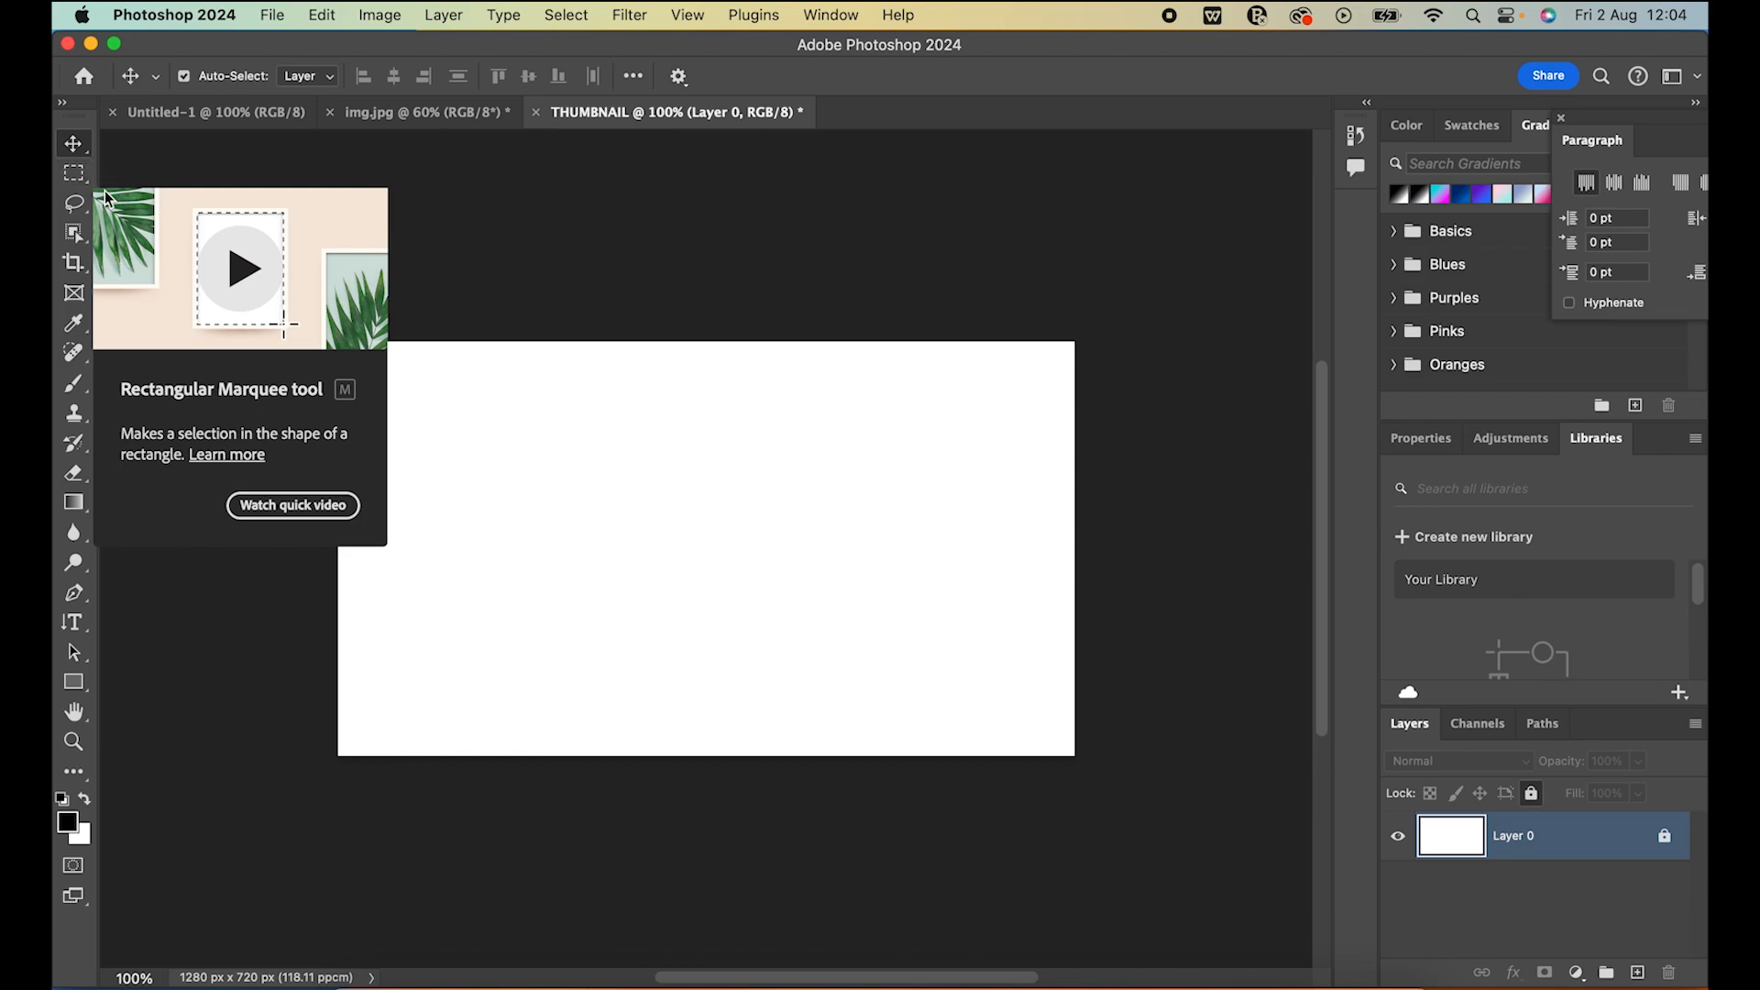
# Draw a white rectangle shape of about 1280 x 717 px covering the whole canvas, and deselect it
pyautogui.click(80, 682)
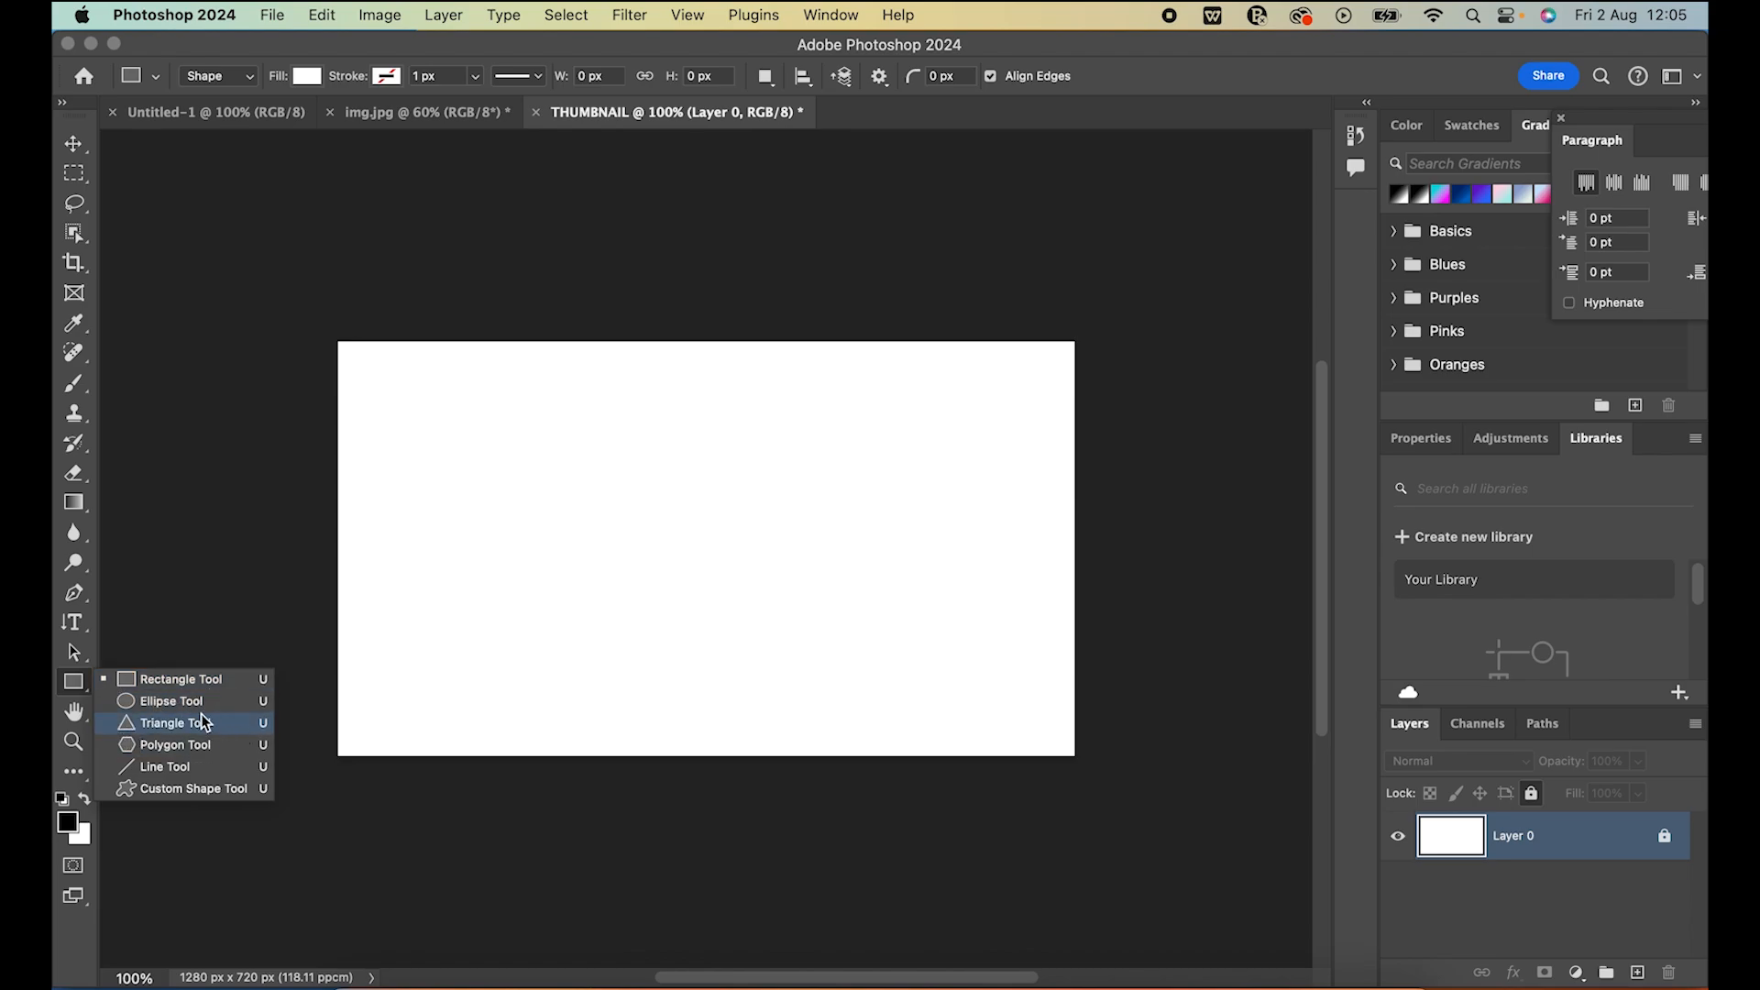
pyautogui.click(162, 680)
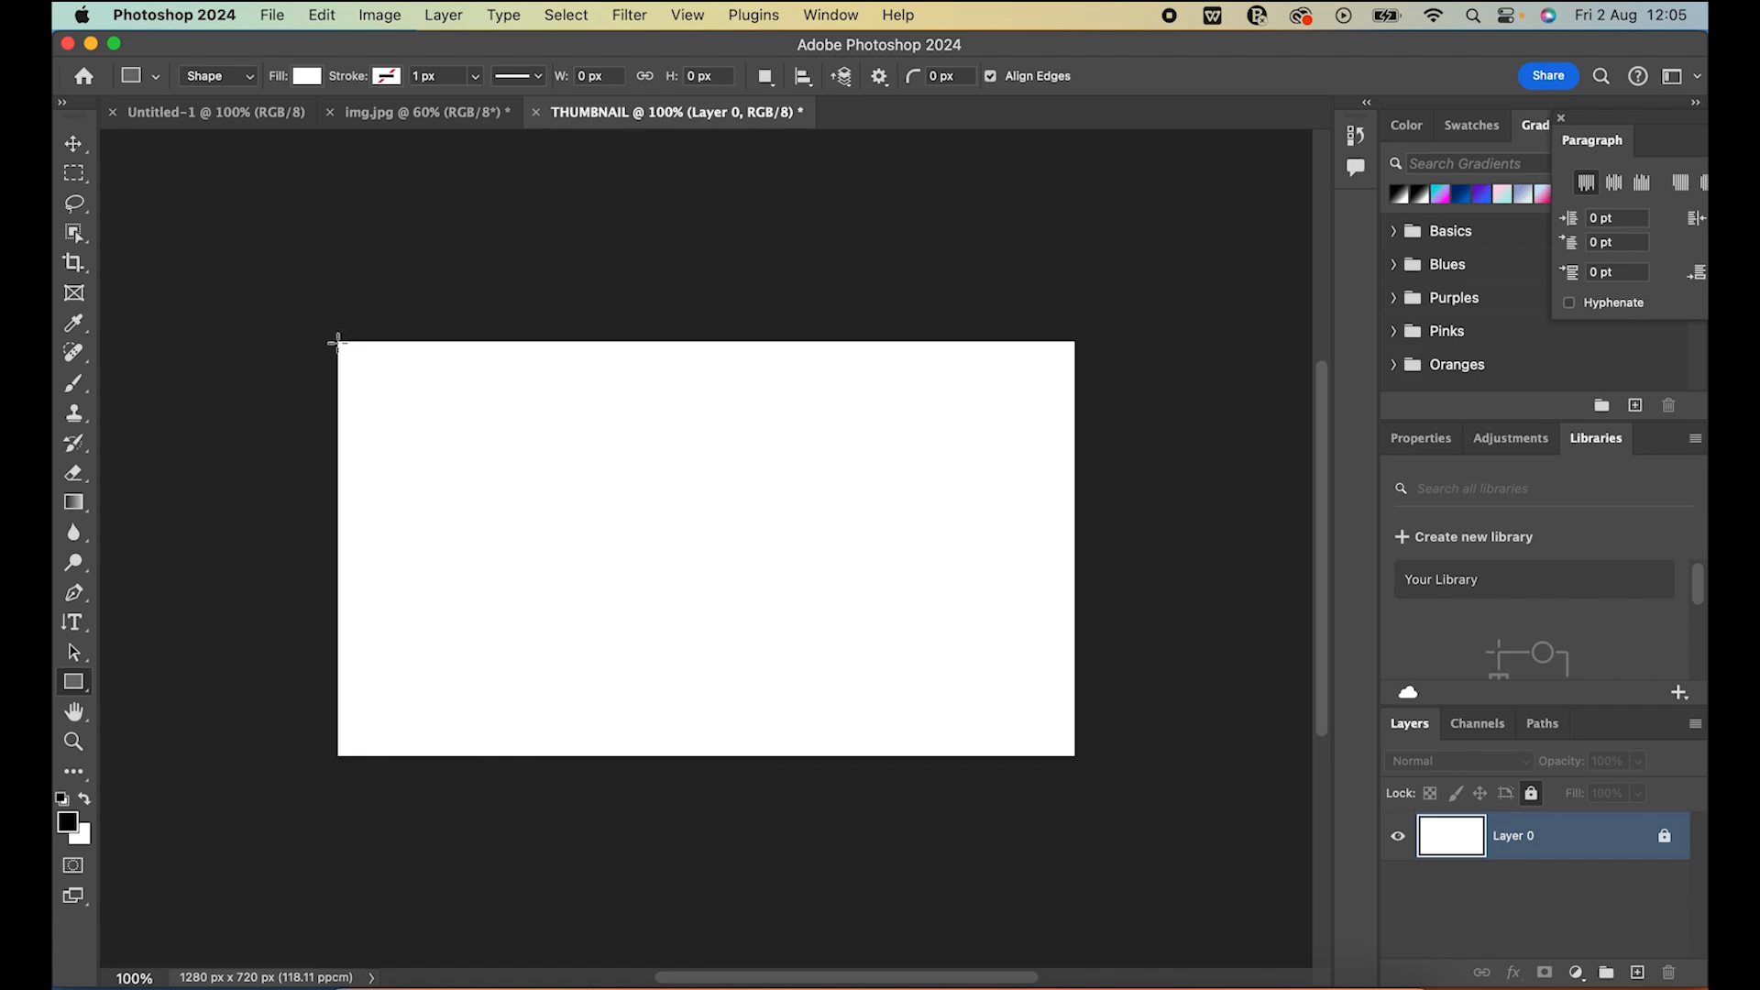
pyautogui.moveTo(337, 341); pyautogui.dragTo(1073, 755)
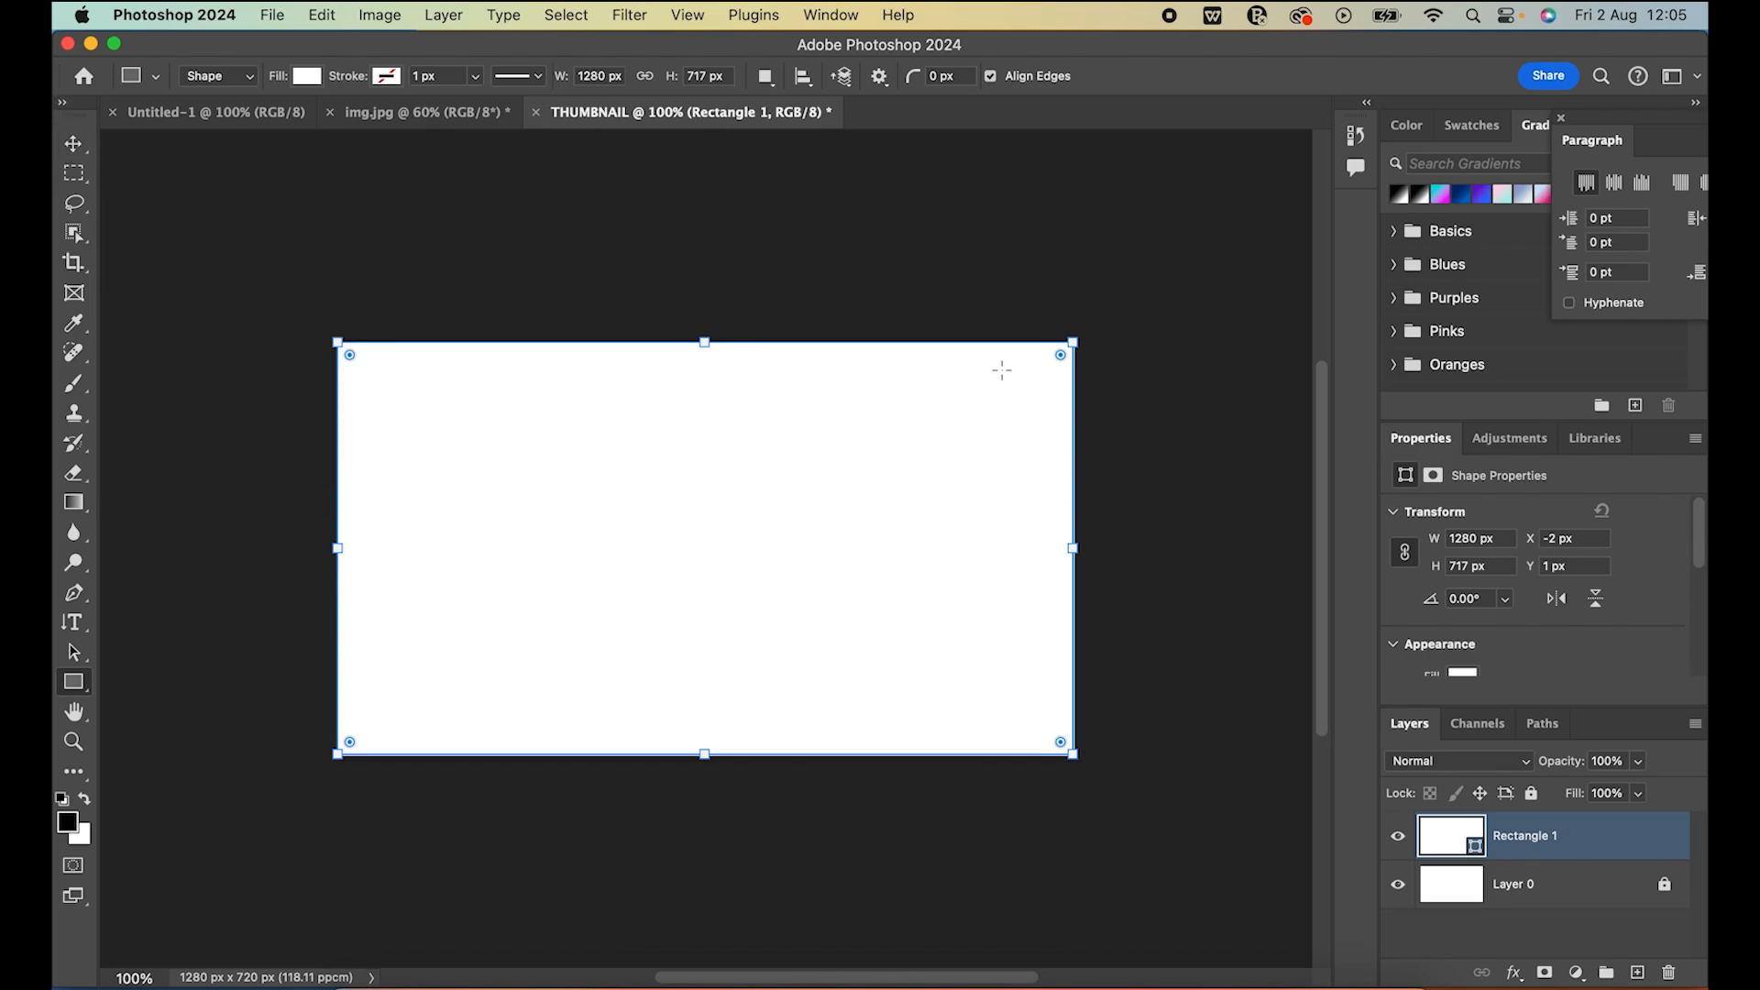
pyautogui.click(73, 143)
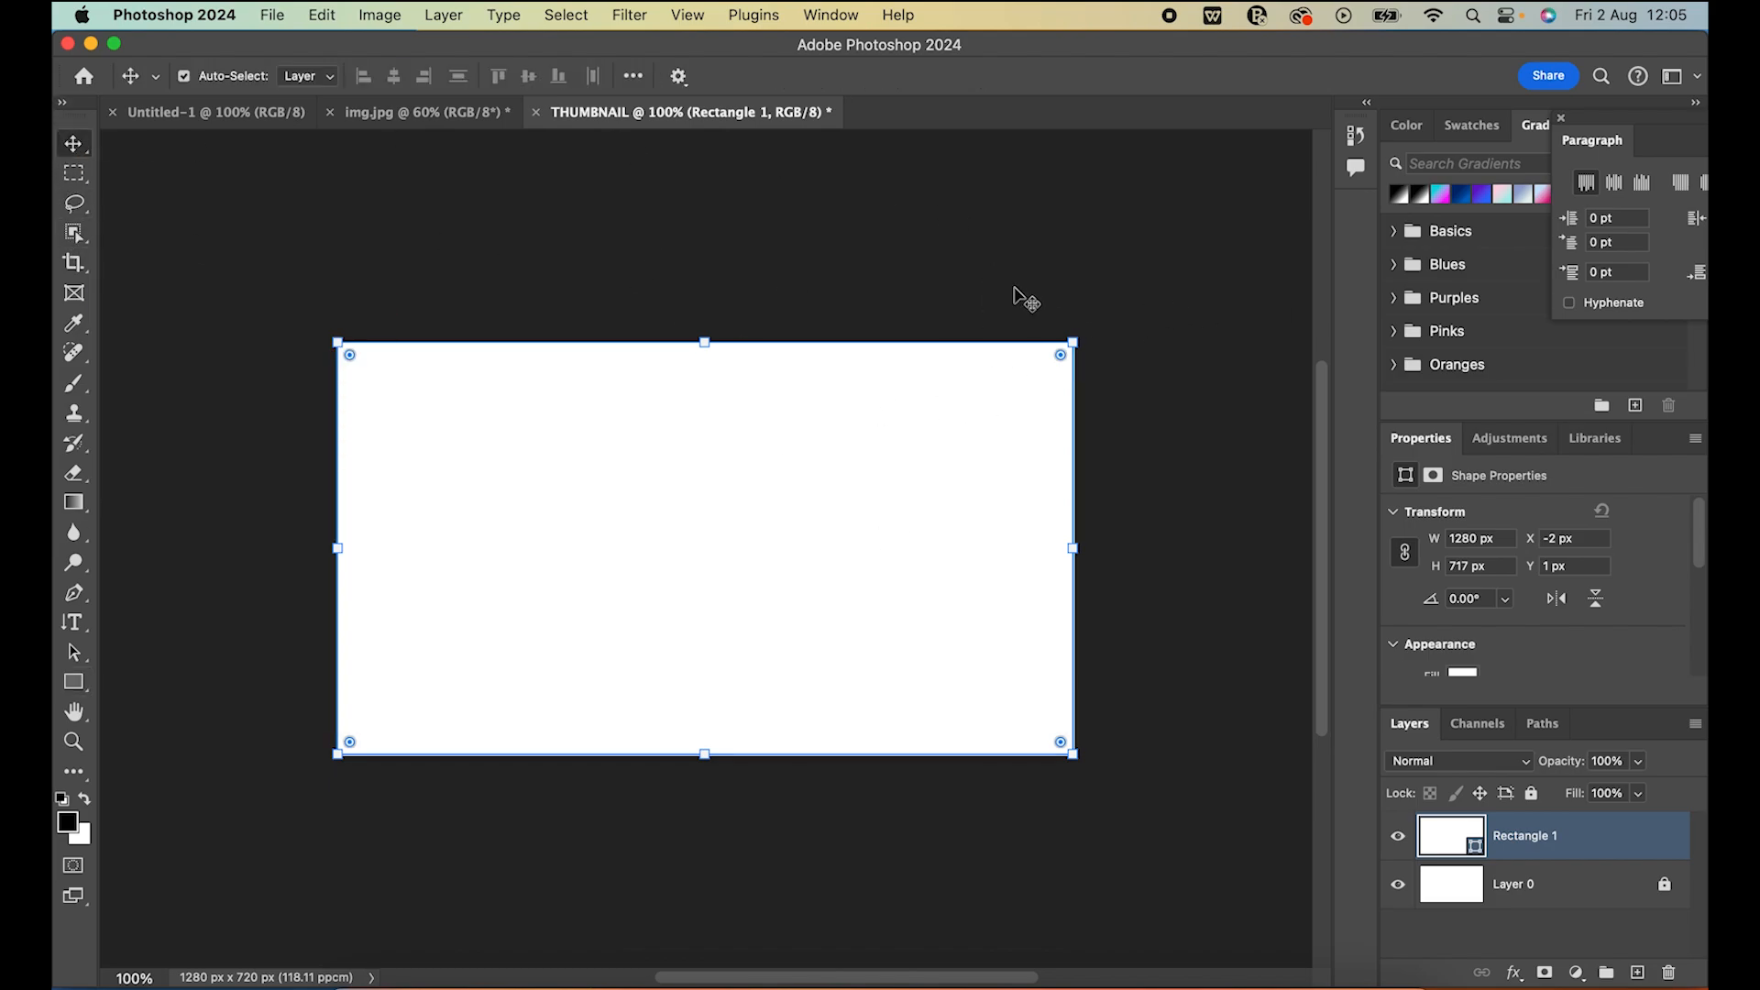
pyautogui.click(1179, 269)
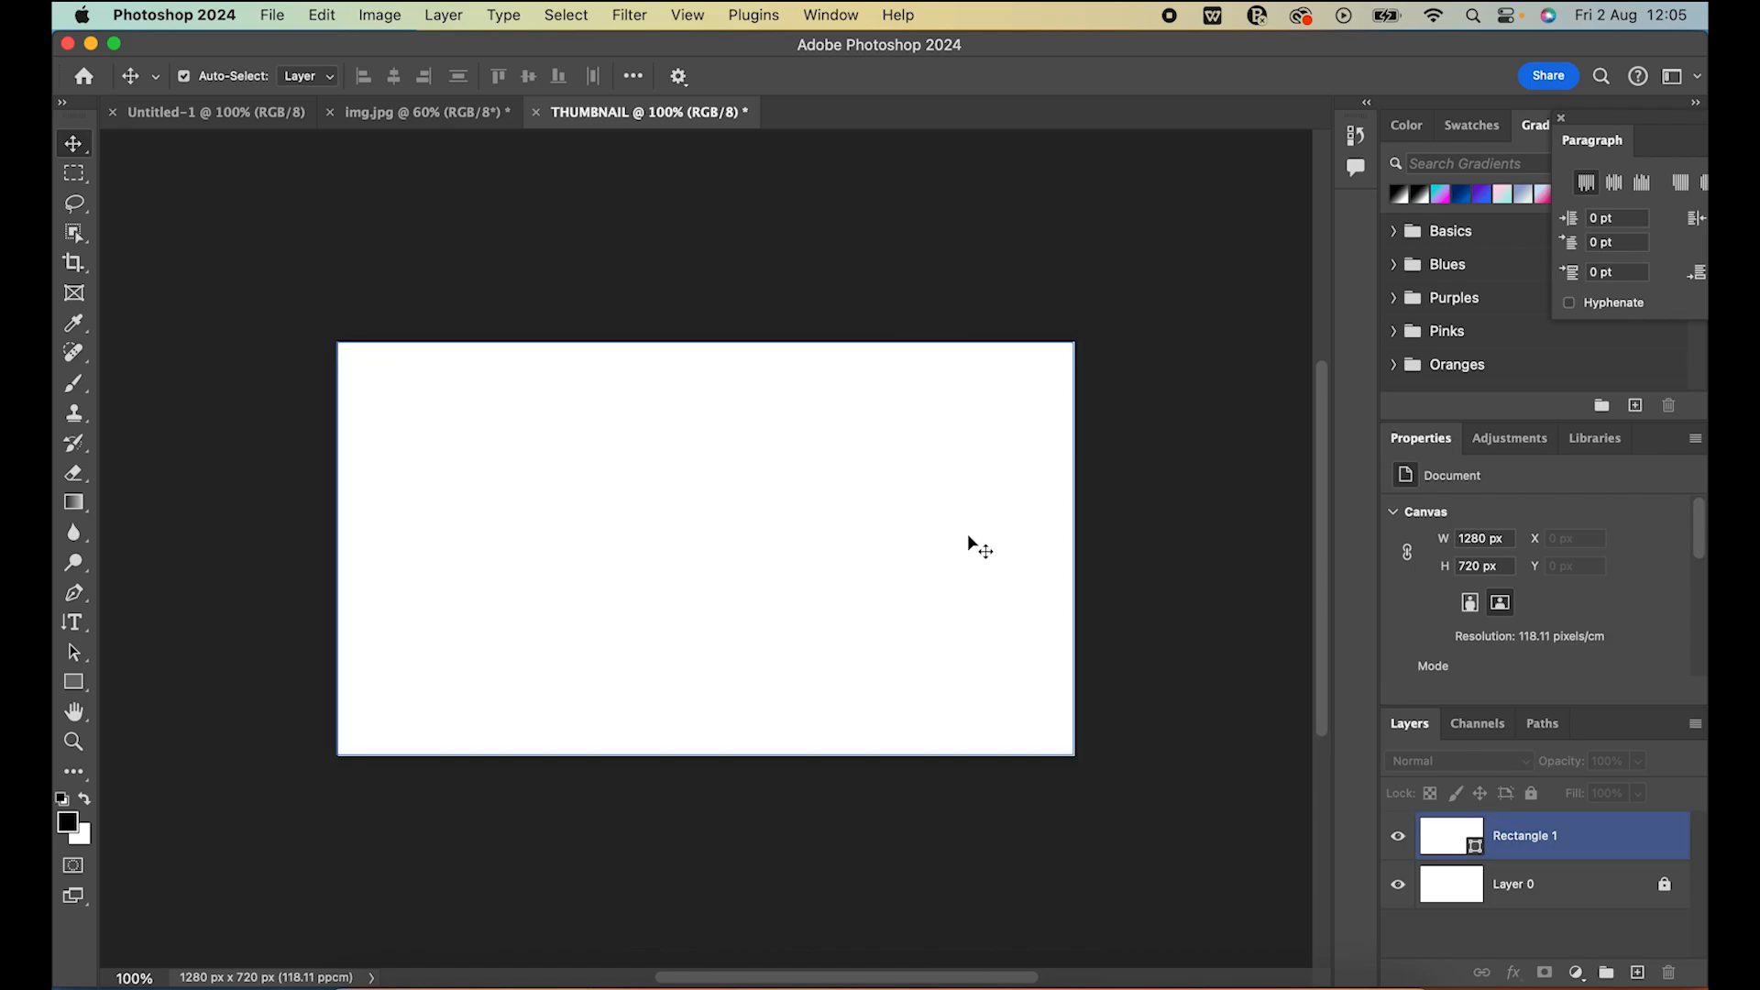
# Change the fill of the canvas-sized rectangle shape to bright purple
pyautogui.click(1498, 842)
pyautogui.scroll(-5, 1486, 570)
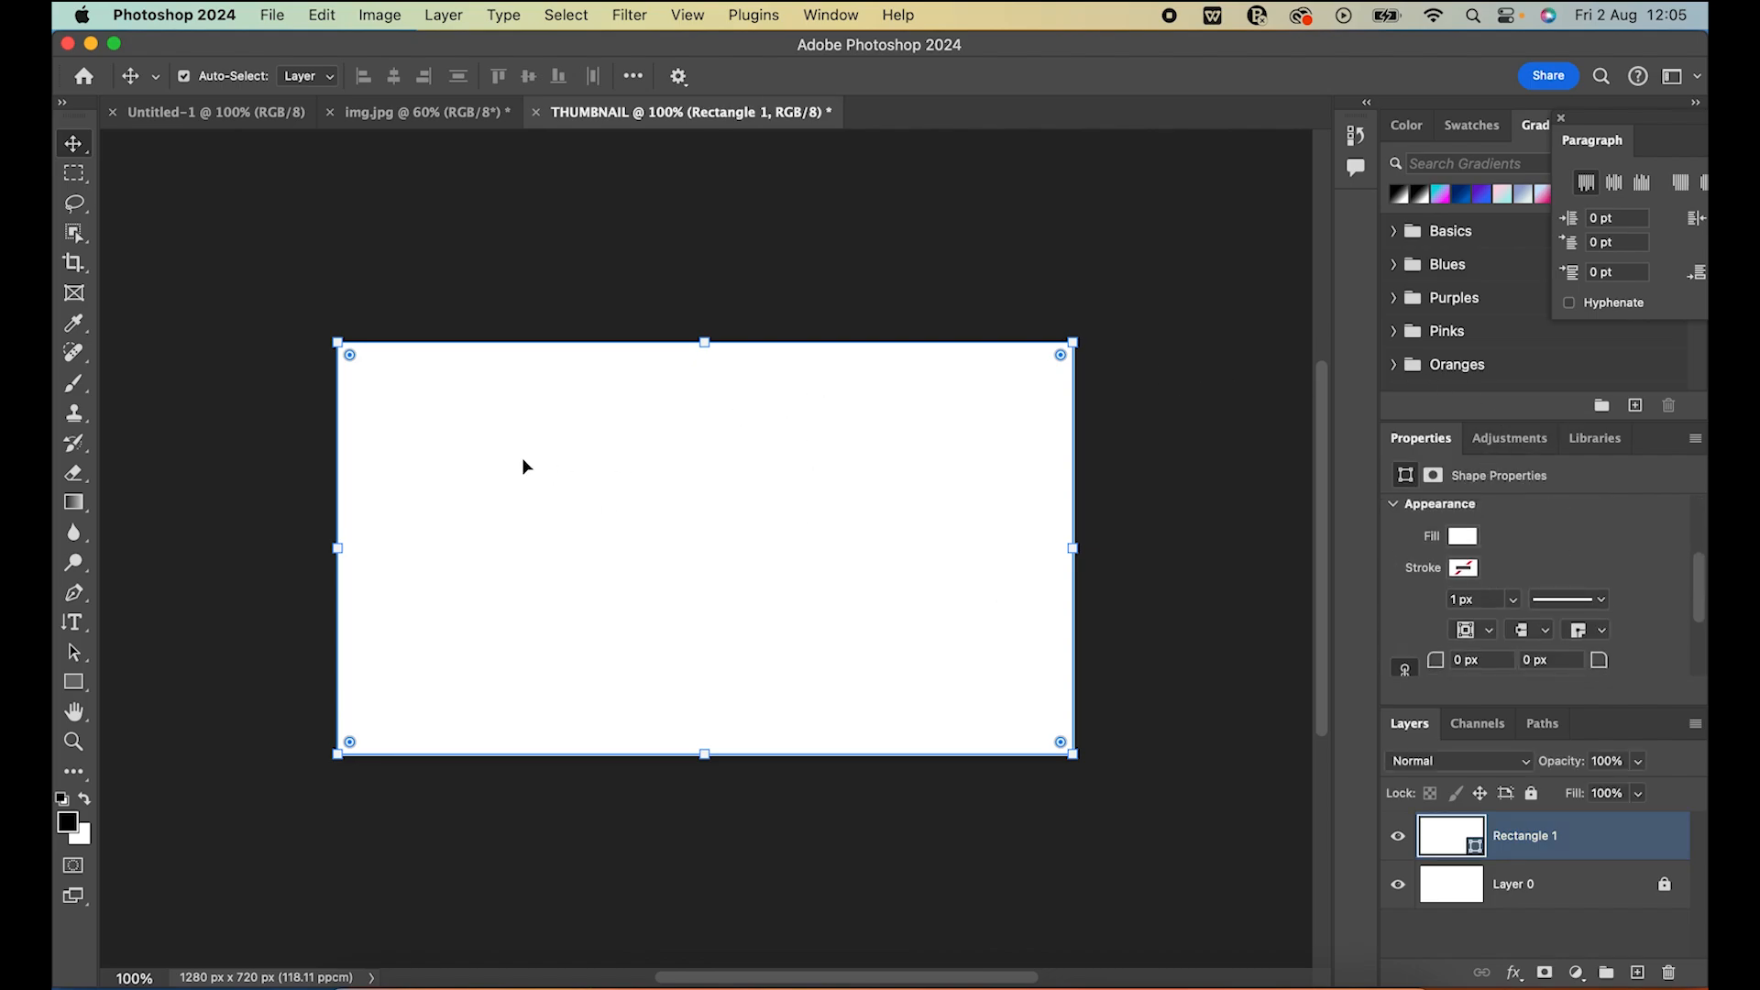
pyautogui.click(1461, 537)
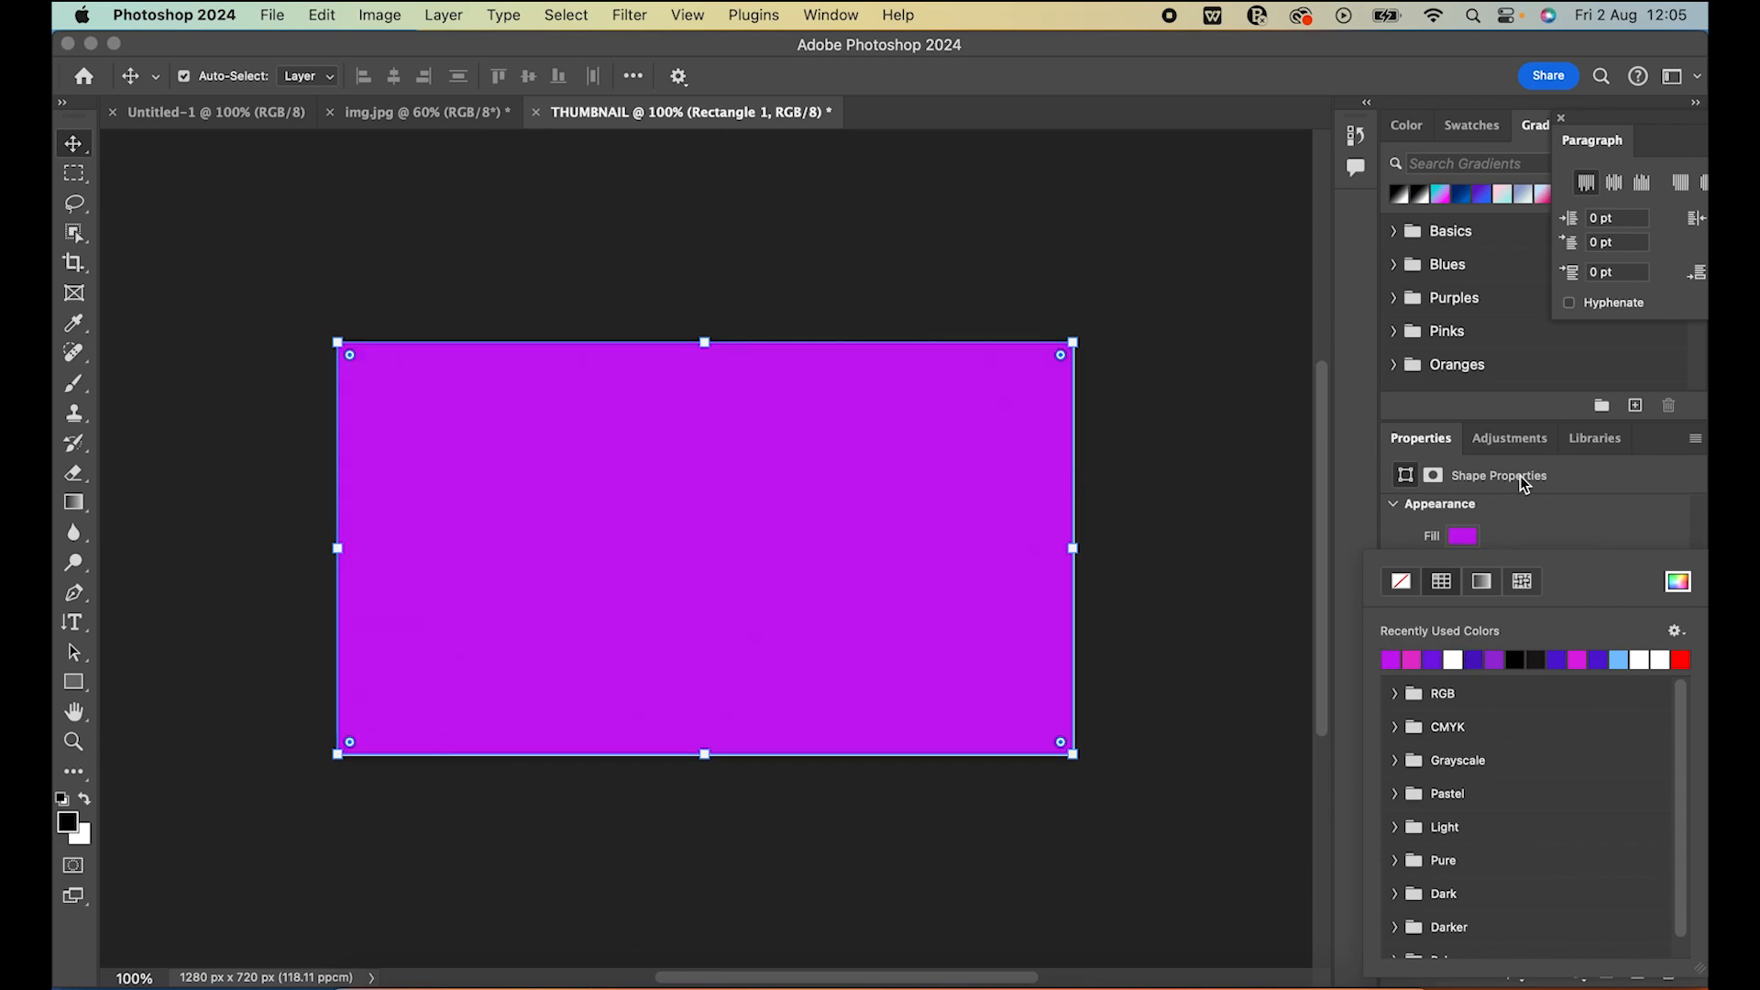
# Close the rectangle's fill options and the floating Paragraph panel
pyautogui.click(1536, 507)
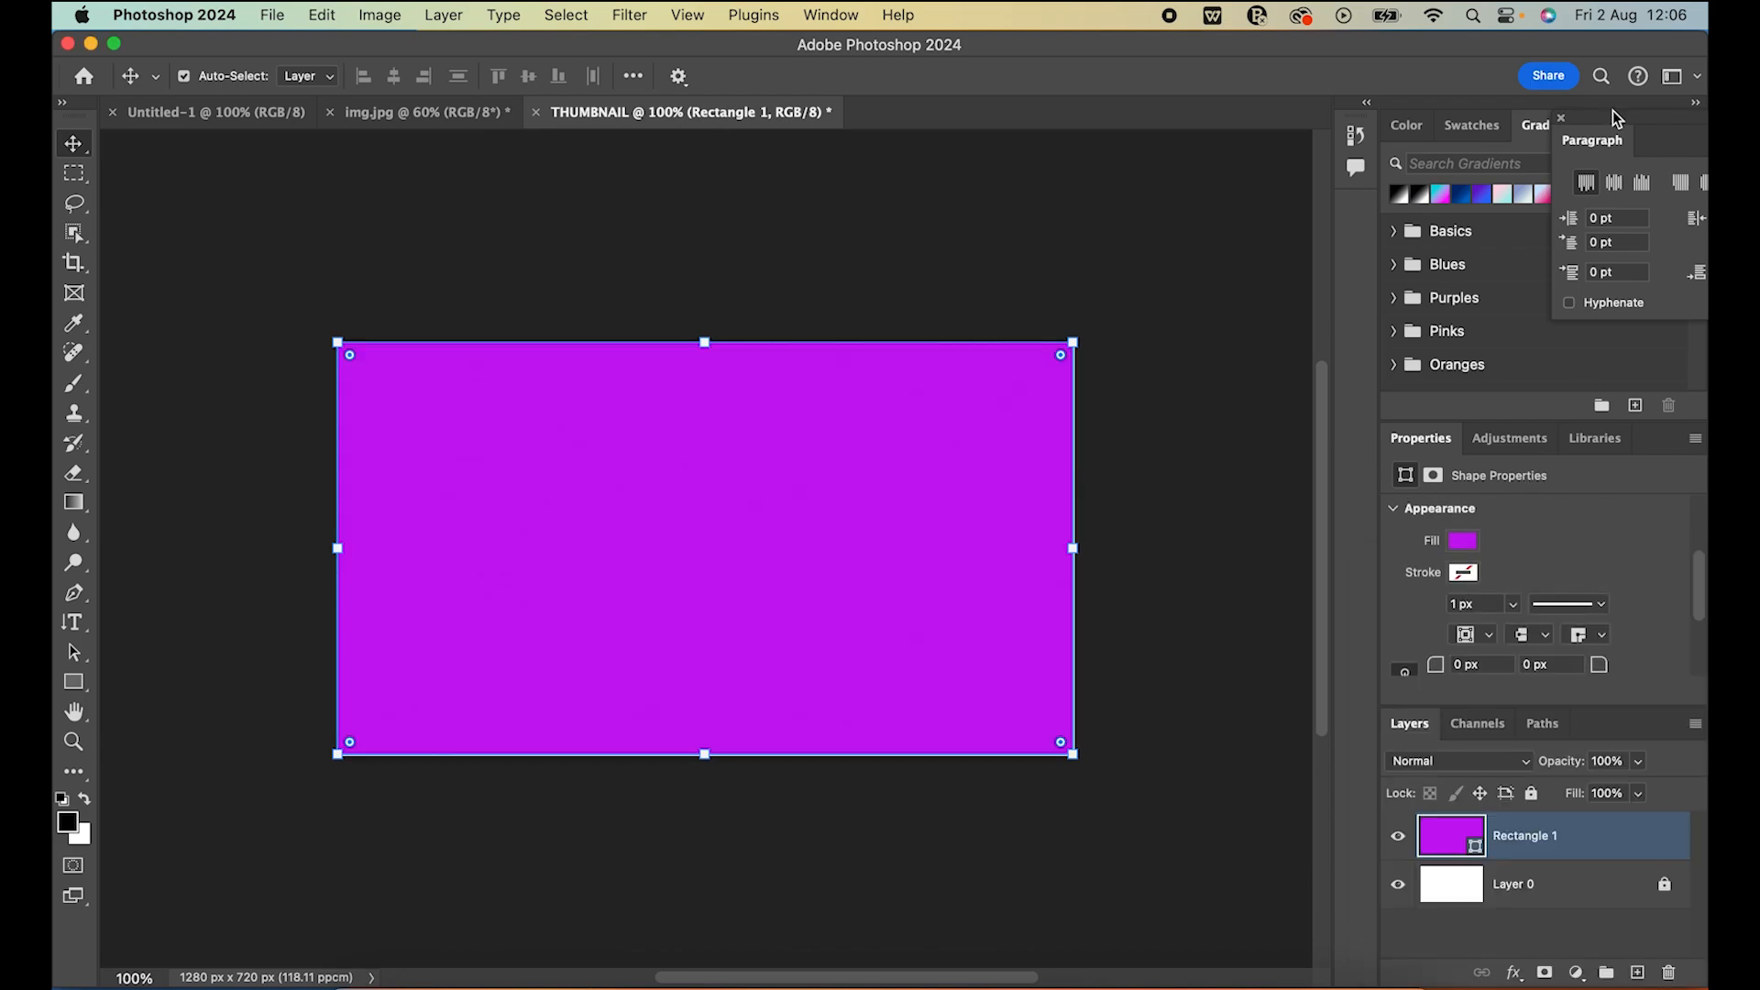
pyautogui.click(1561, 118)
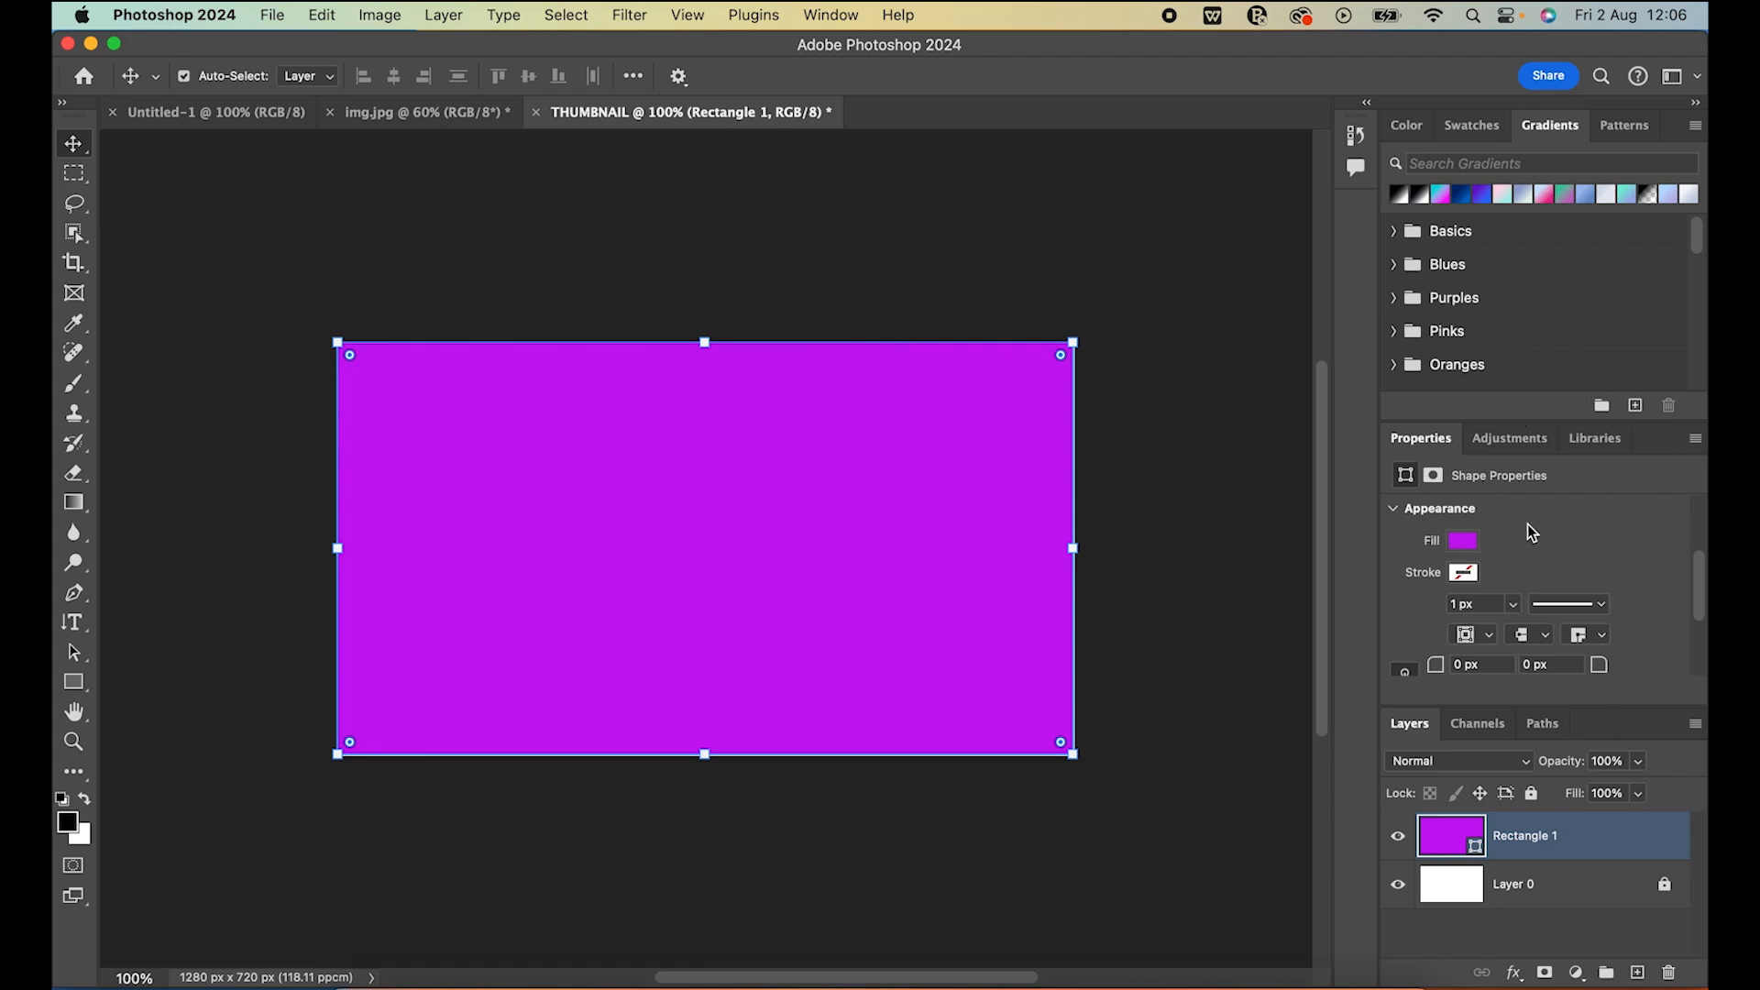
# Try No Color as the canvas-sized rectangle's fill, and change the fill to a black-to-white linear gradient
pyautogui.scroll(-1, 1526, 527)
pyautogui.scroll(1, 1490, 550)
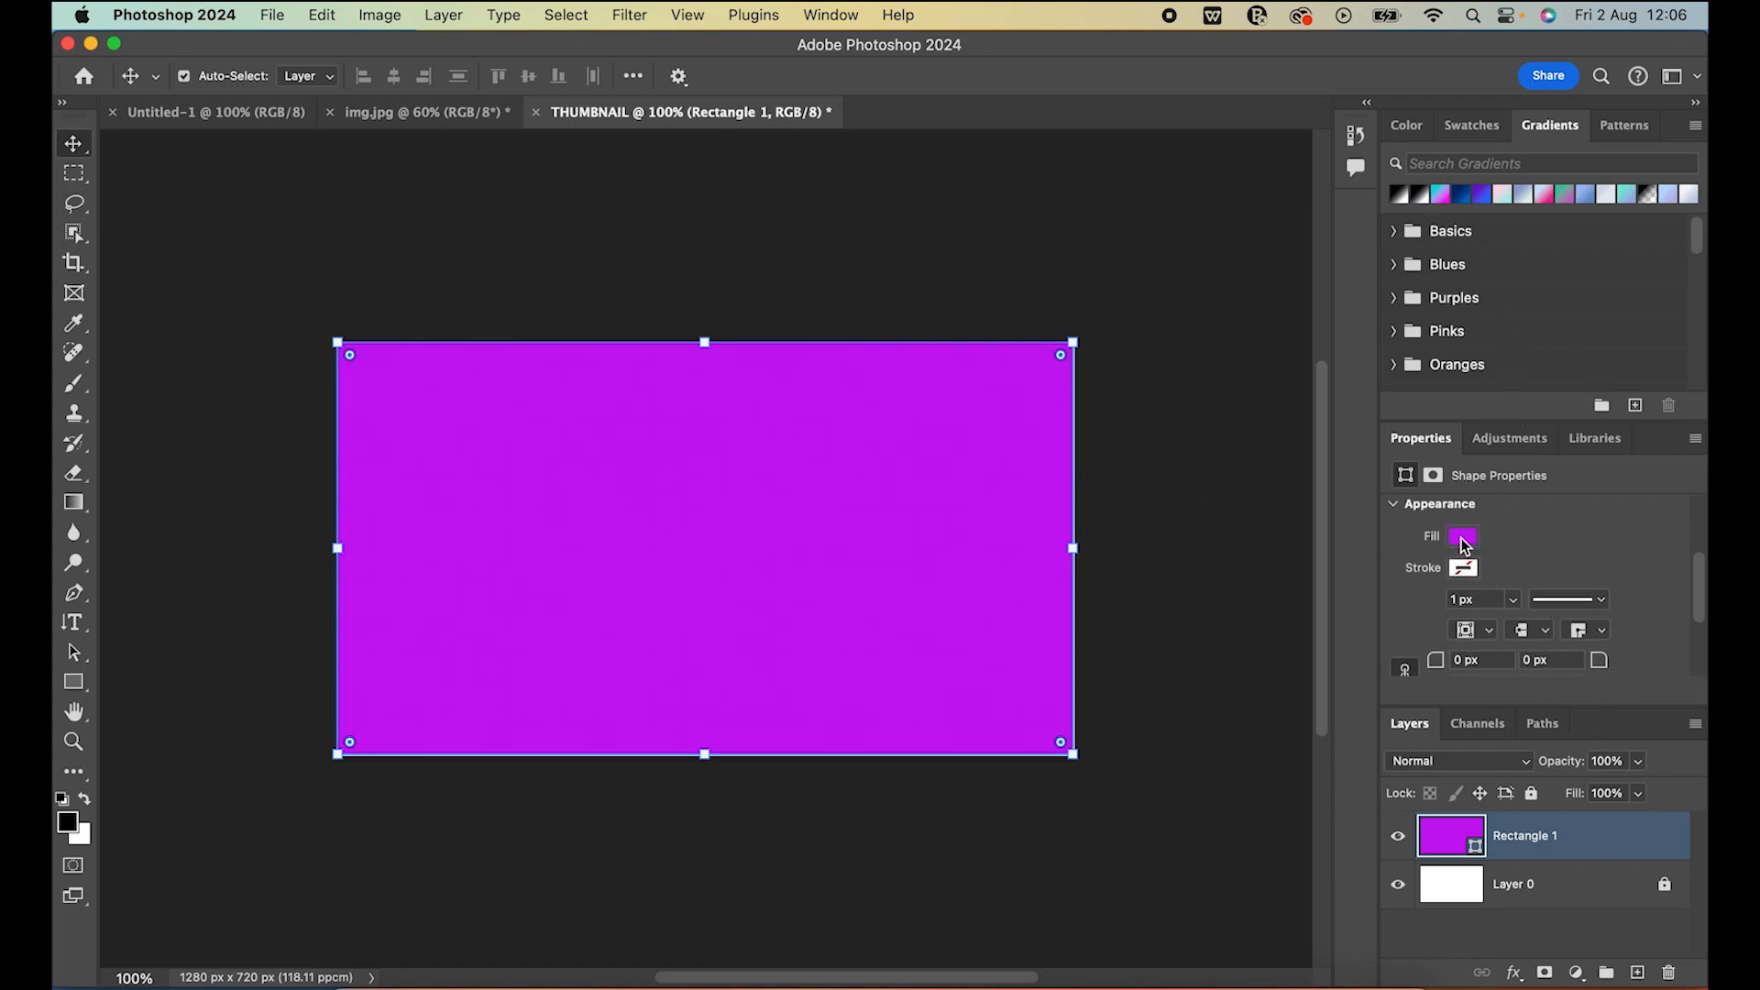
pyautogui.click(1463, 539)
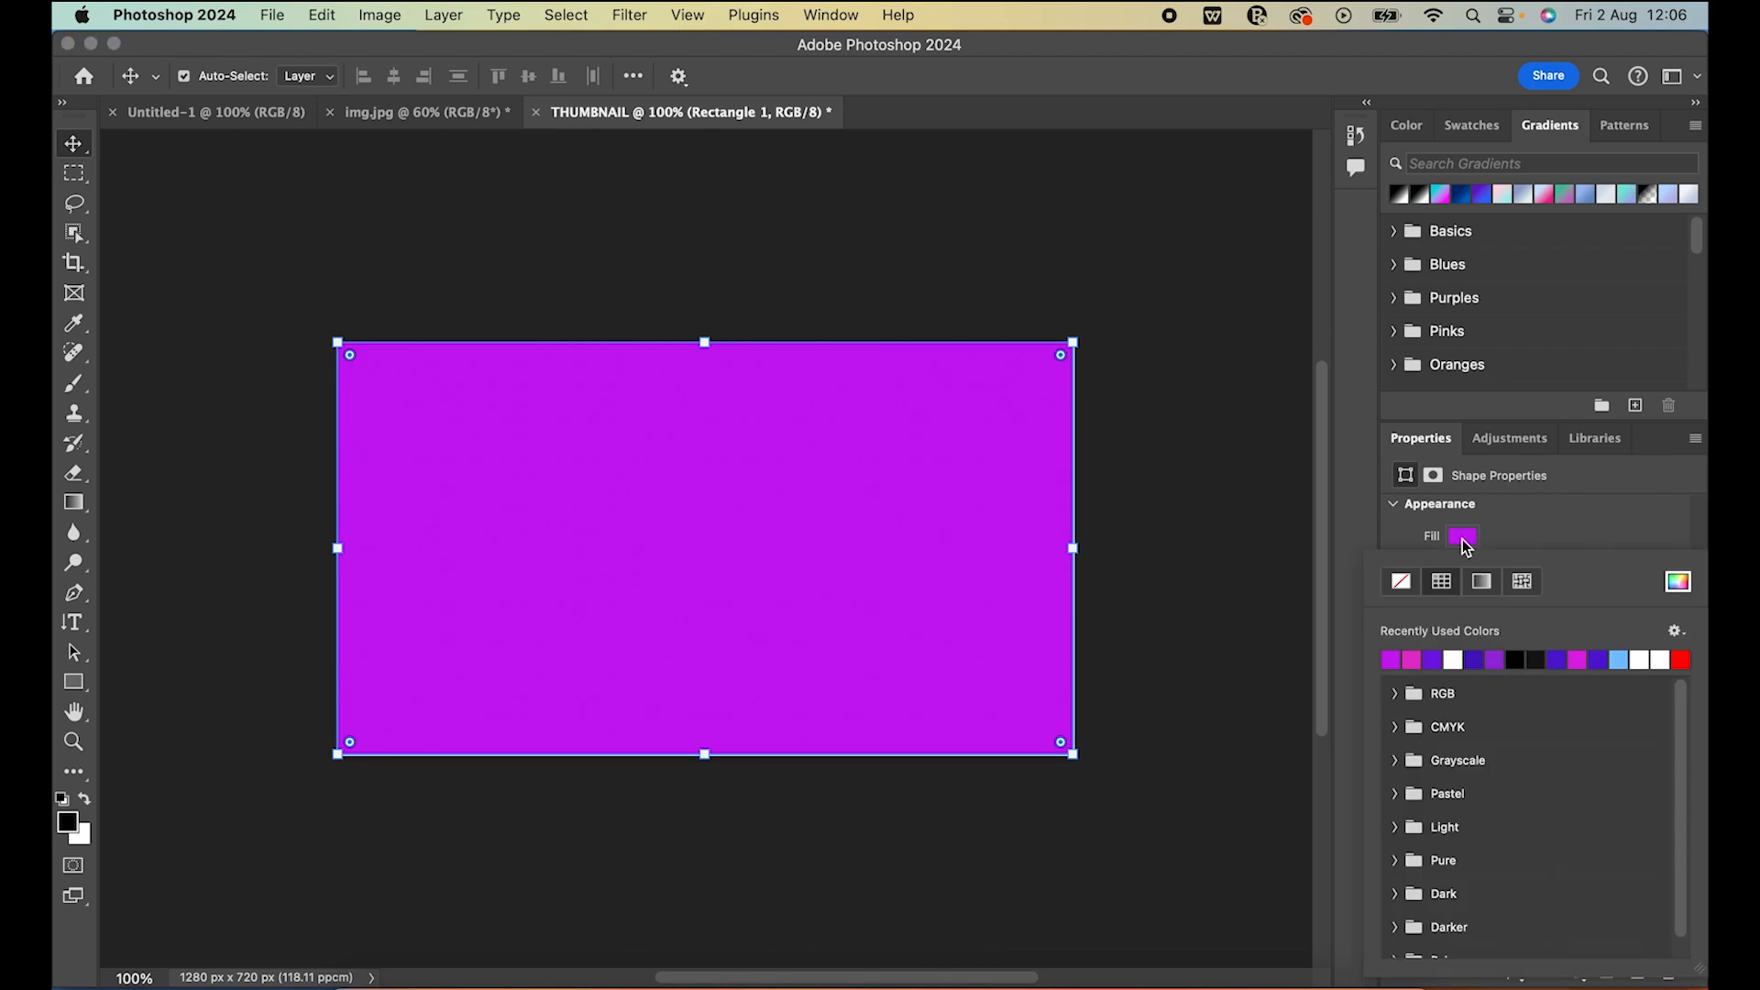
pyautogui.click(1403, 583)
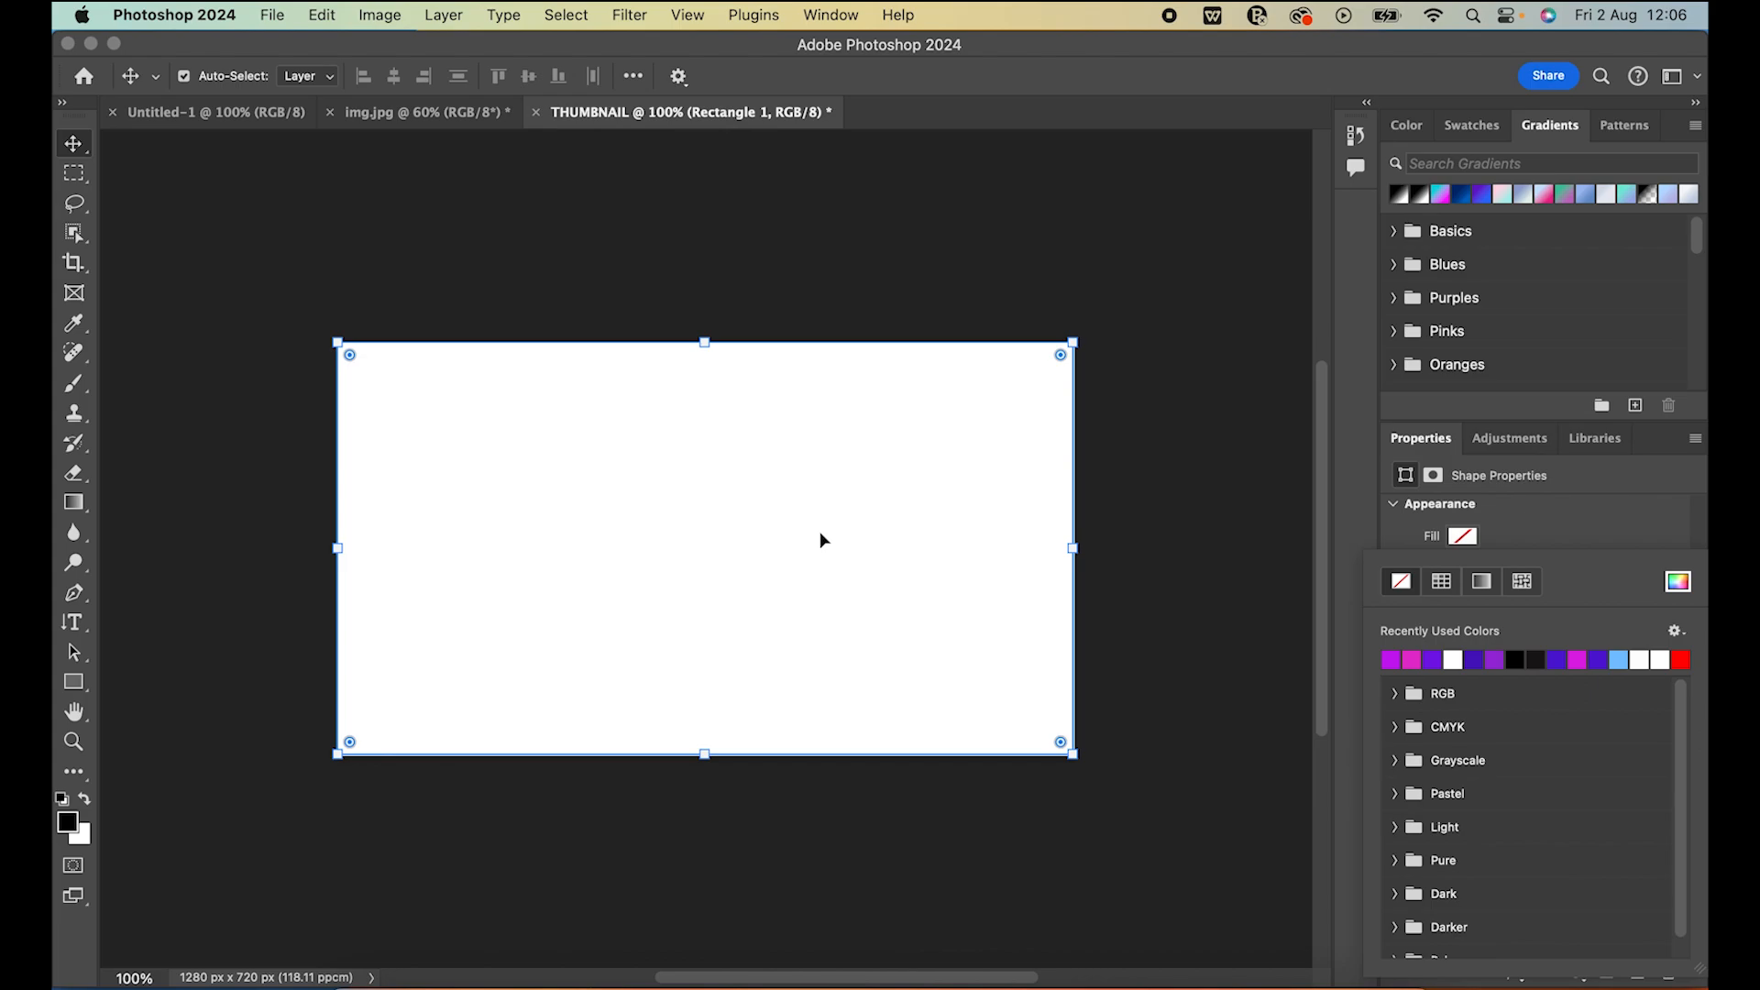
pyautogui.click(1481, 584)
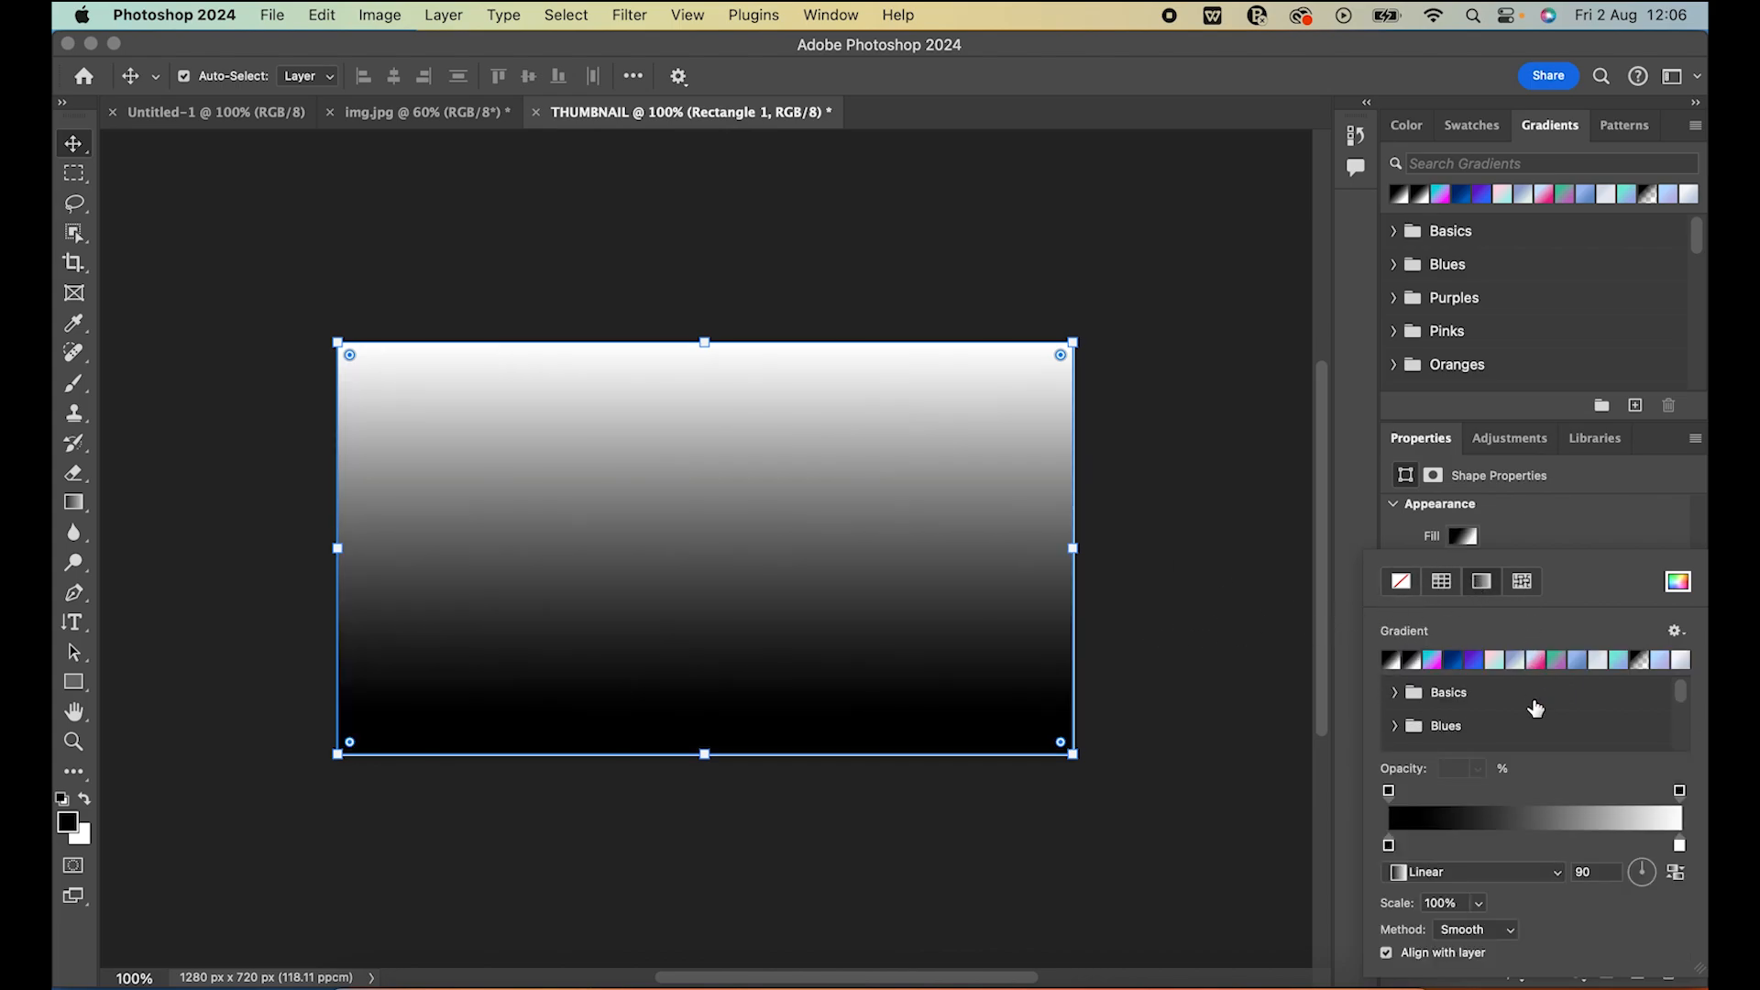
pyautogui.scroll(-1, 1535, 704)
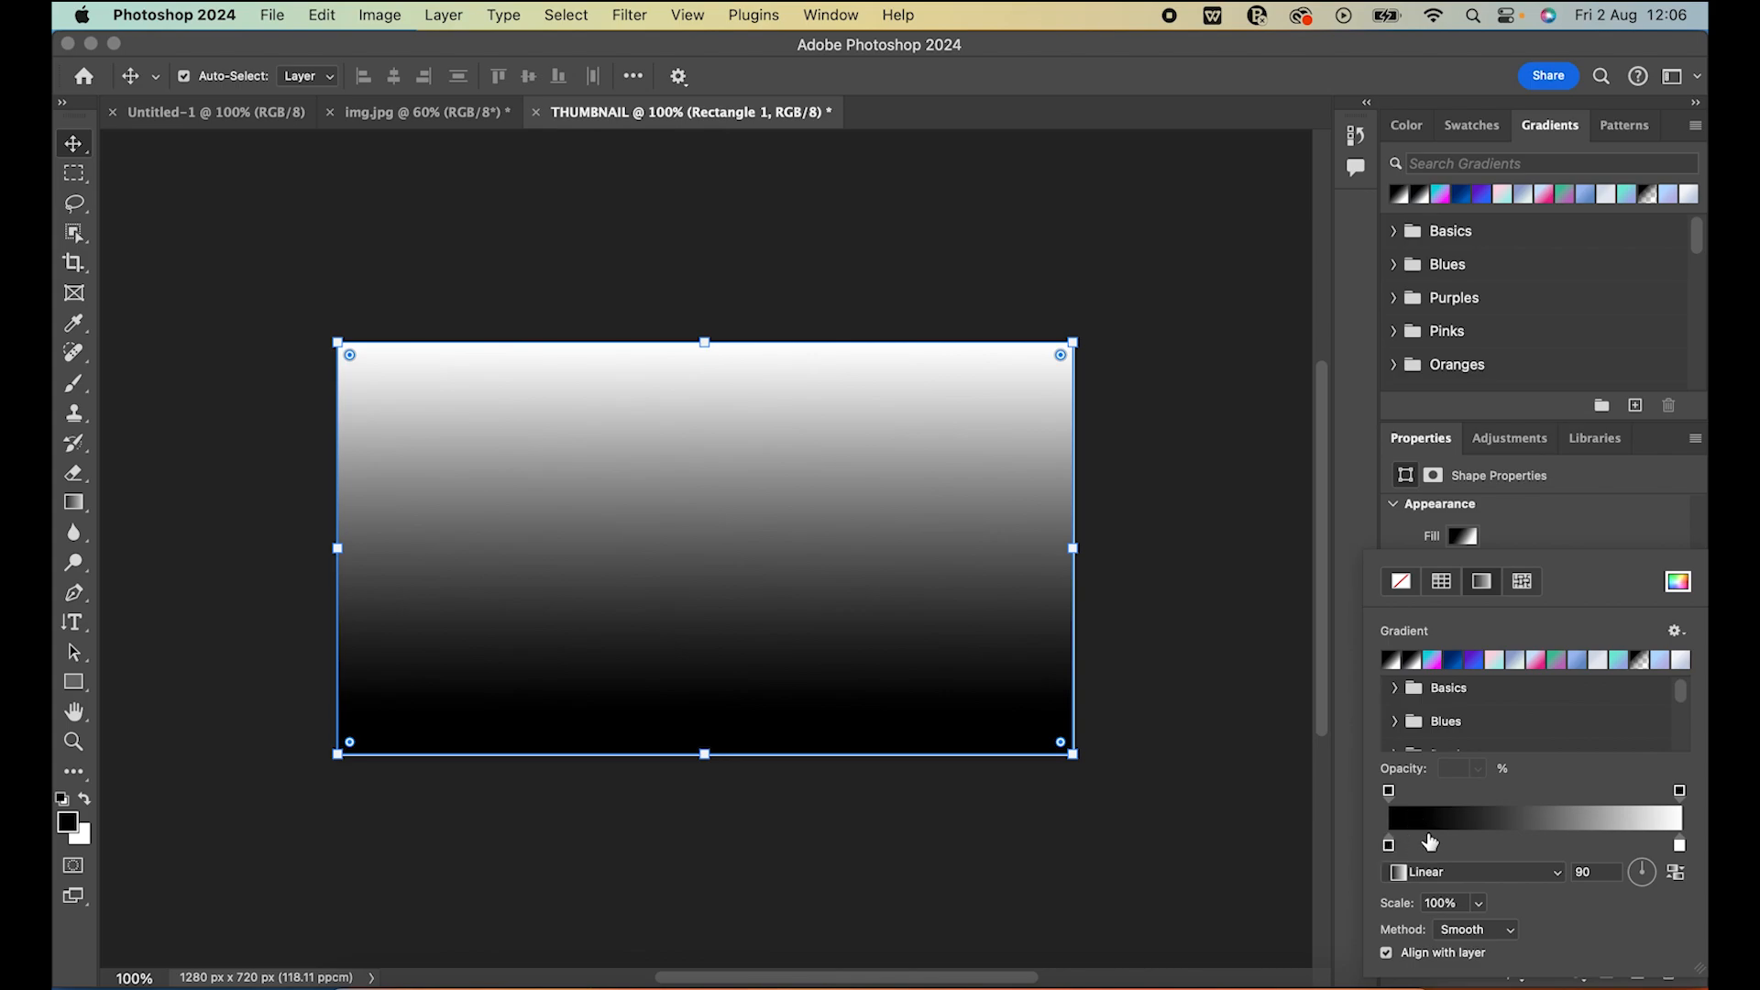
# Set the black colour stop of the rectangle's gradient to violet #7410d1
pyautogui.scroll(-1, 1427, 844)
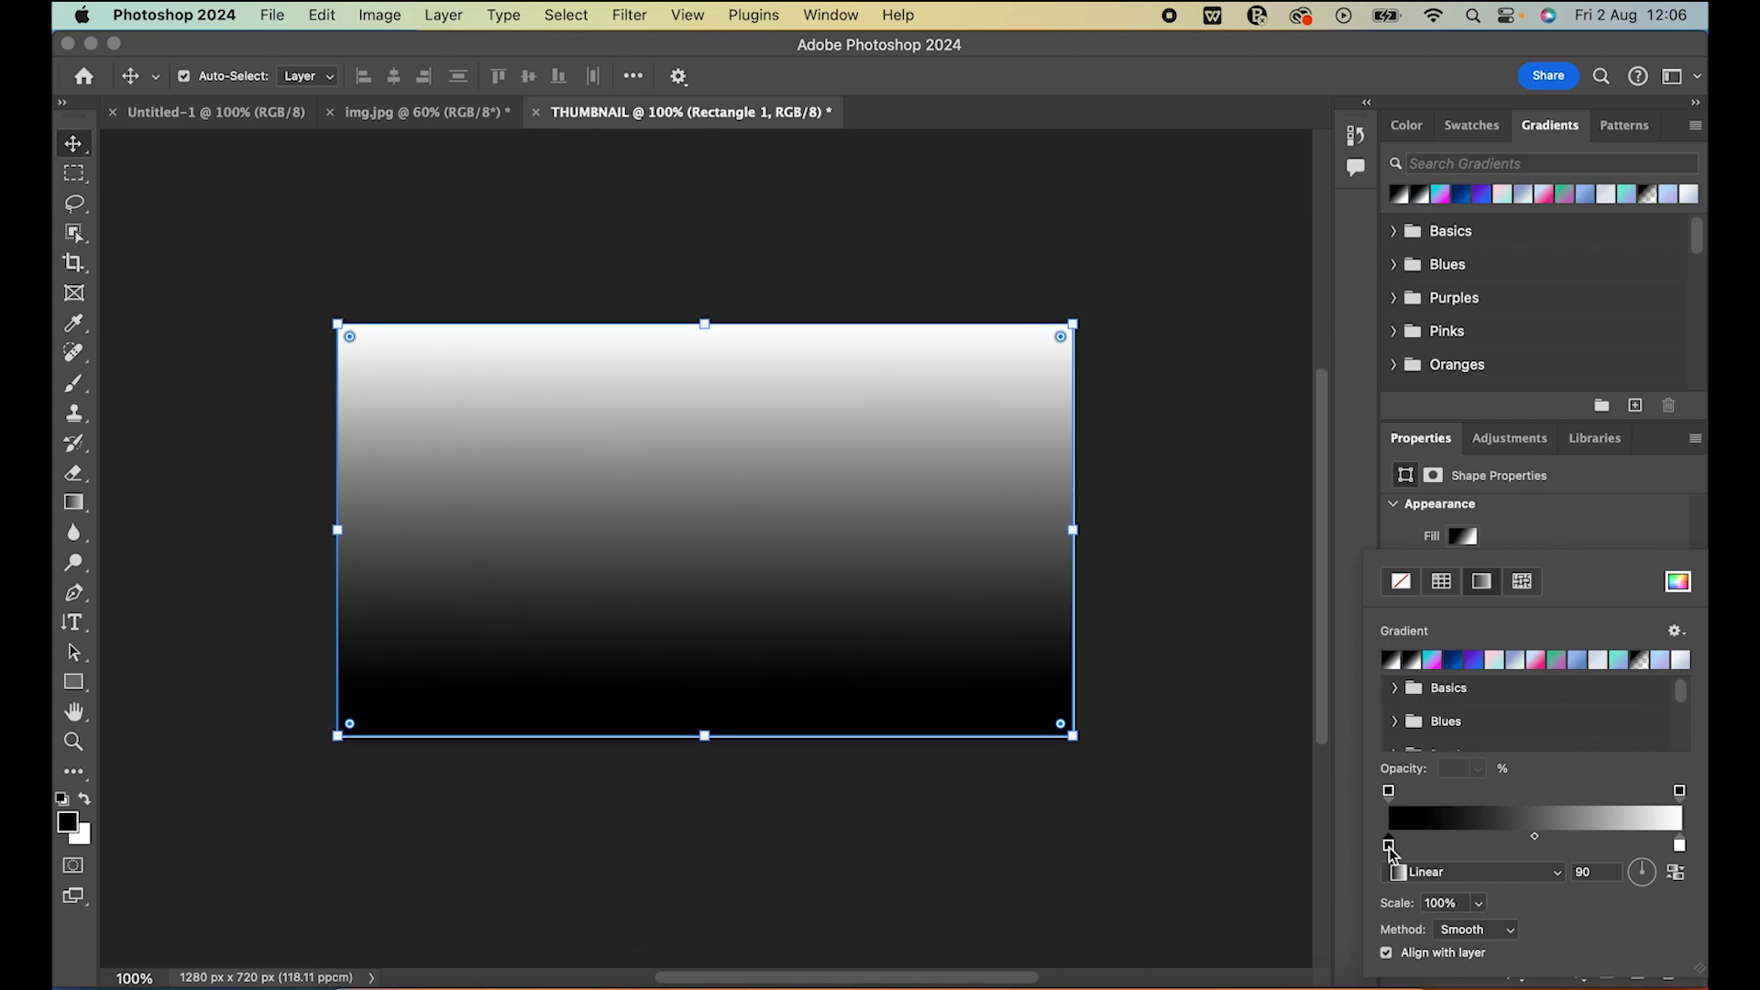
pyautogui.doubleClick(1389, 845)
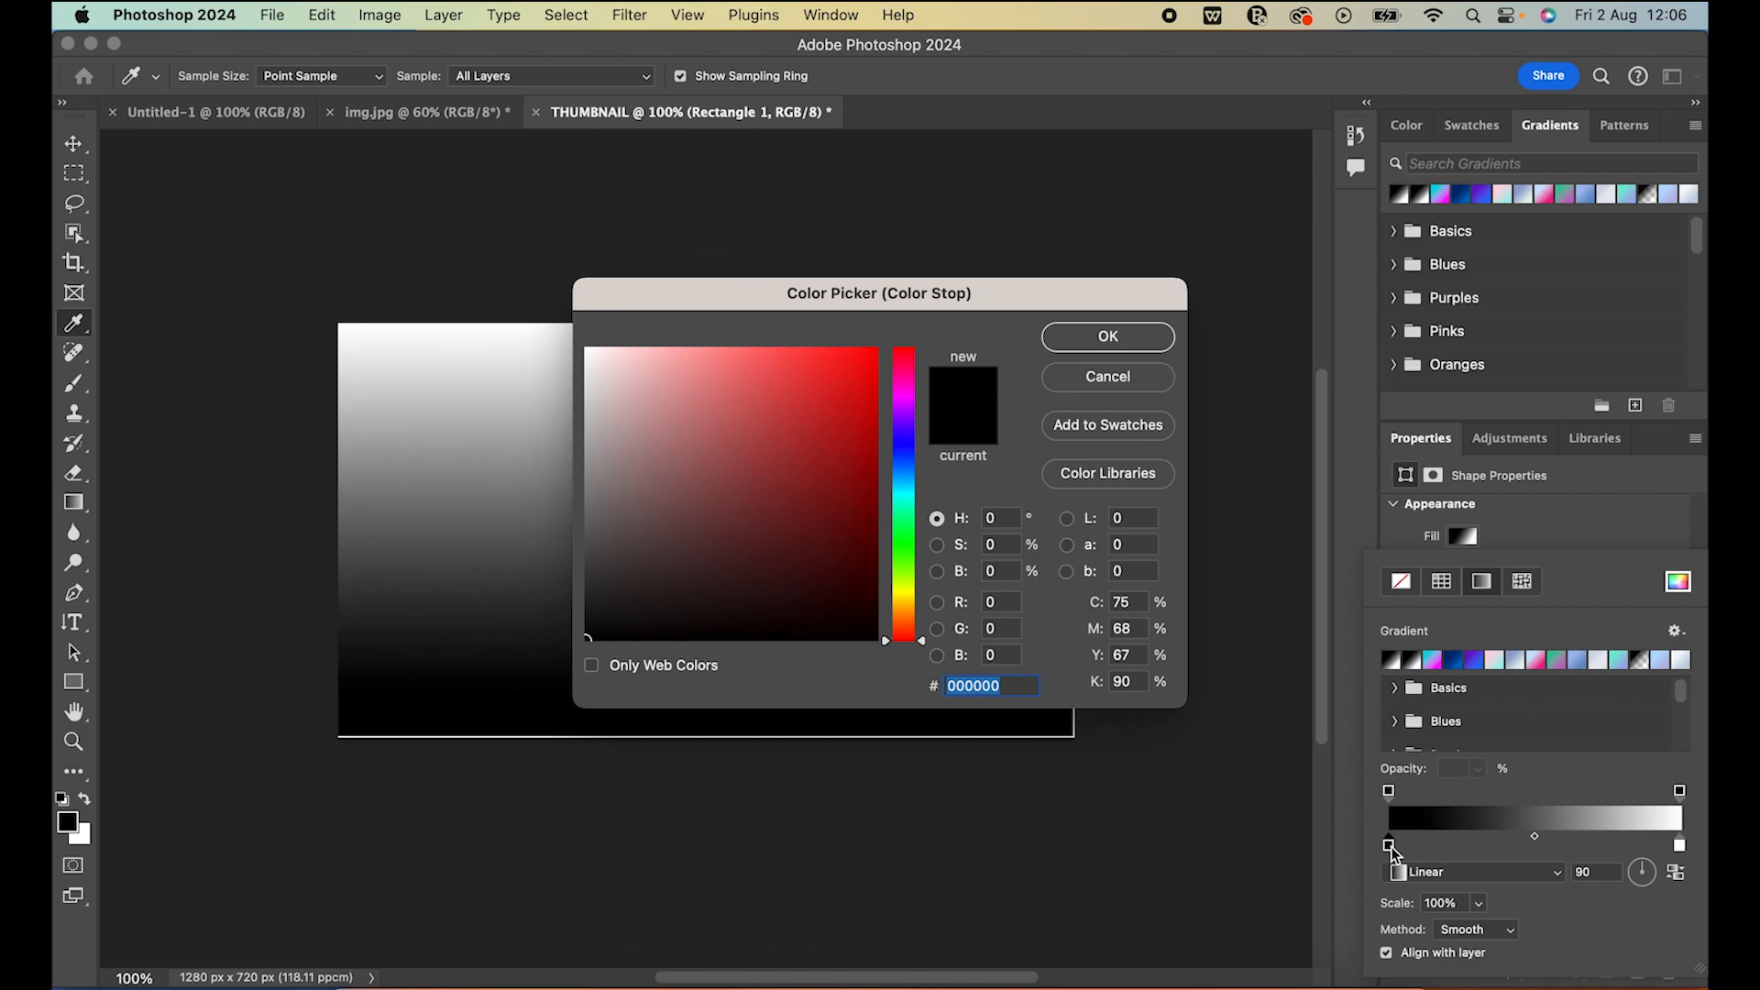
pyautogui.click(904, 420)
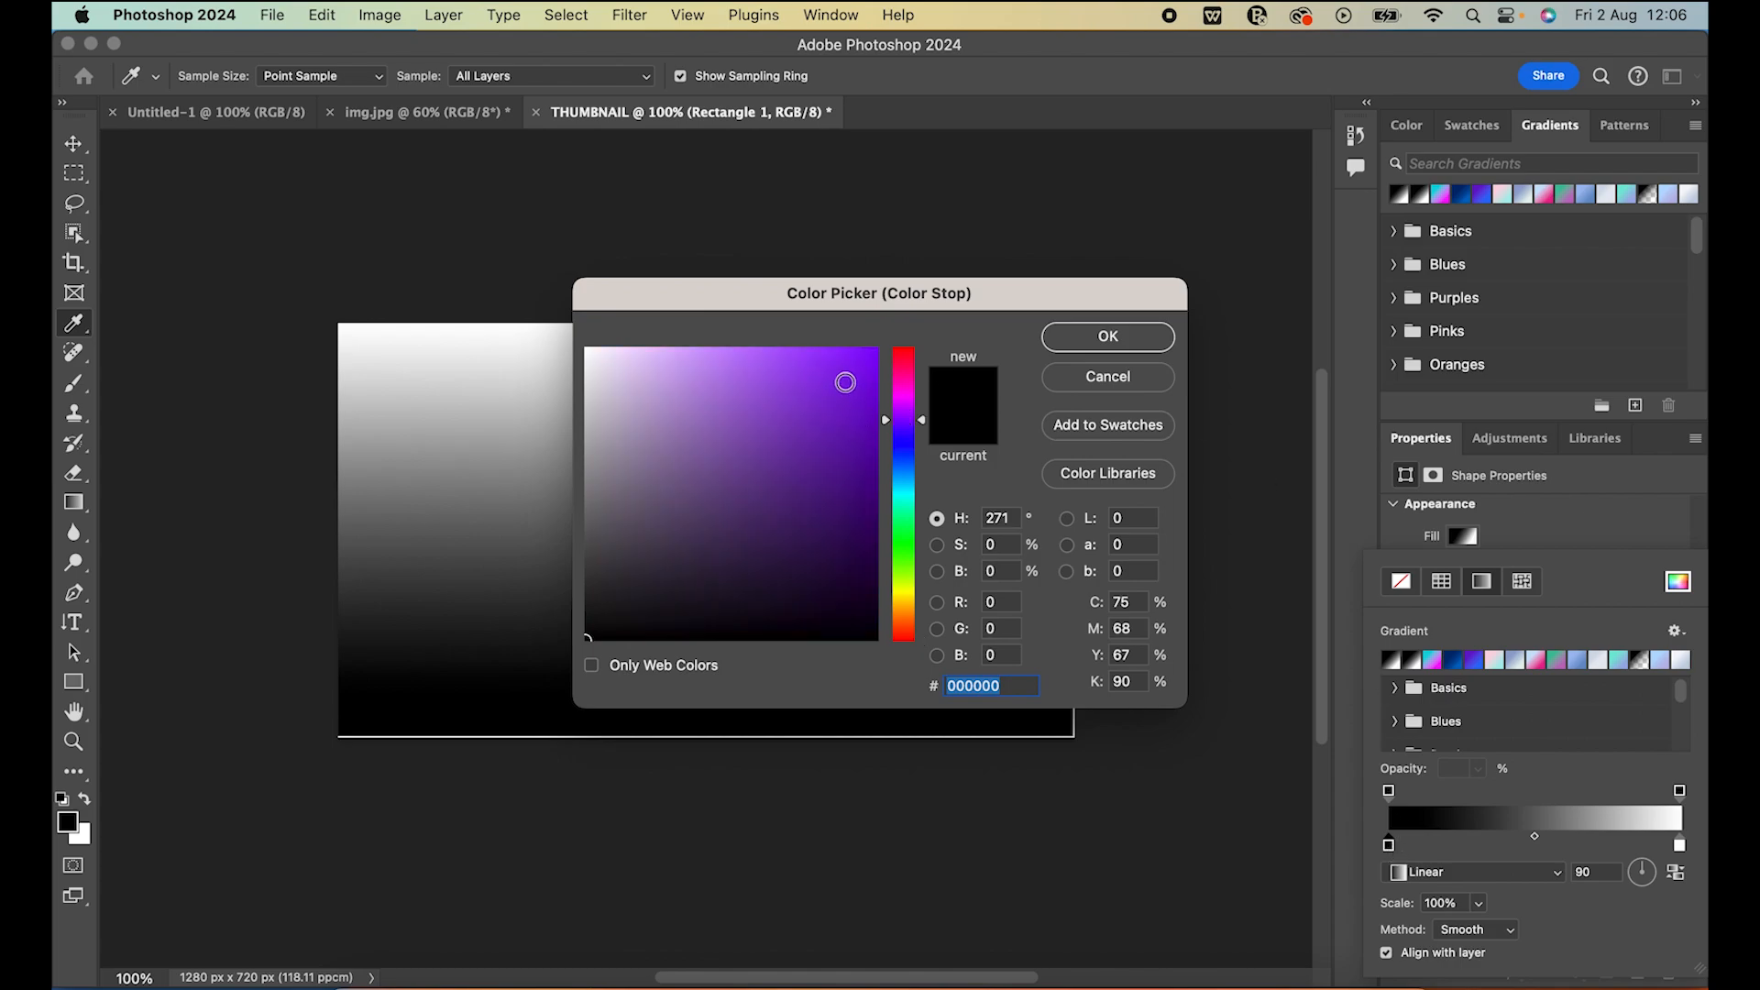
pyautogui.click(845, 384)
pyautogui.click(861, 424)
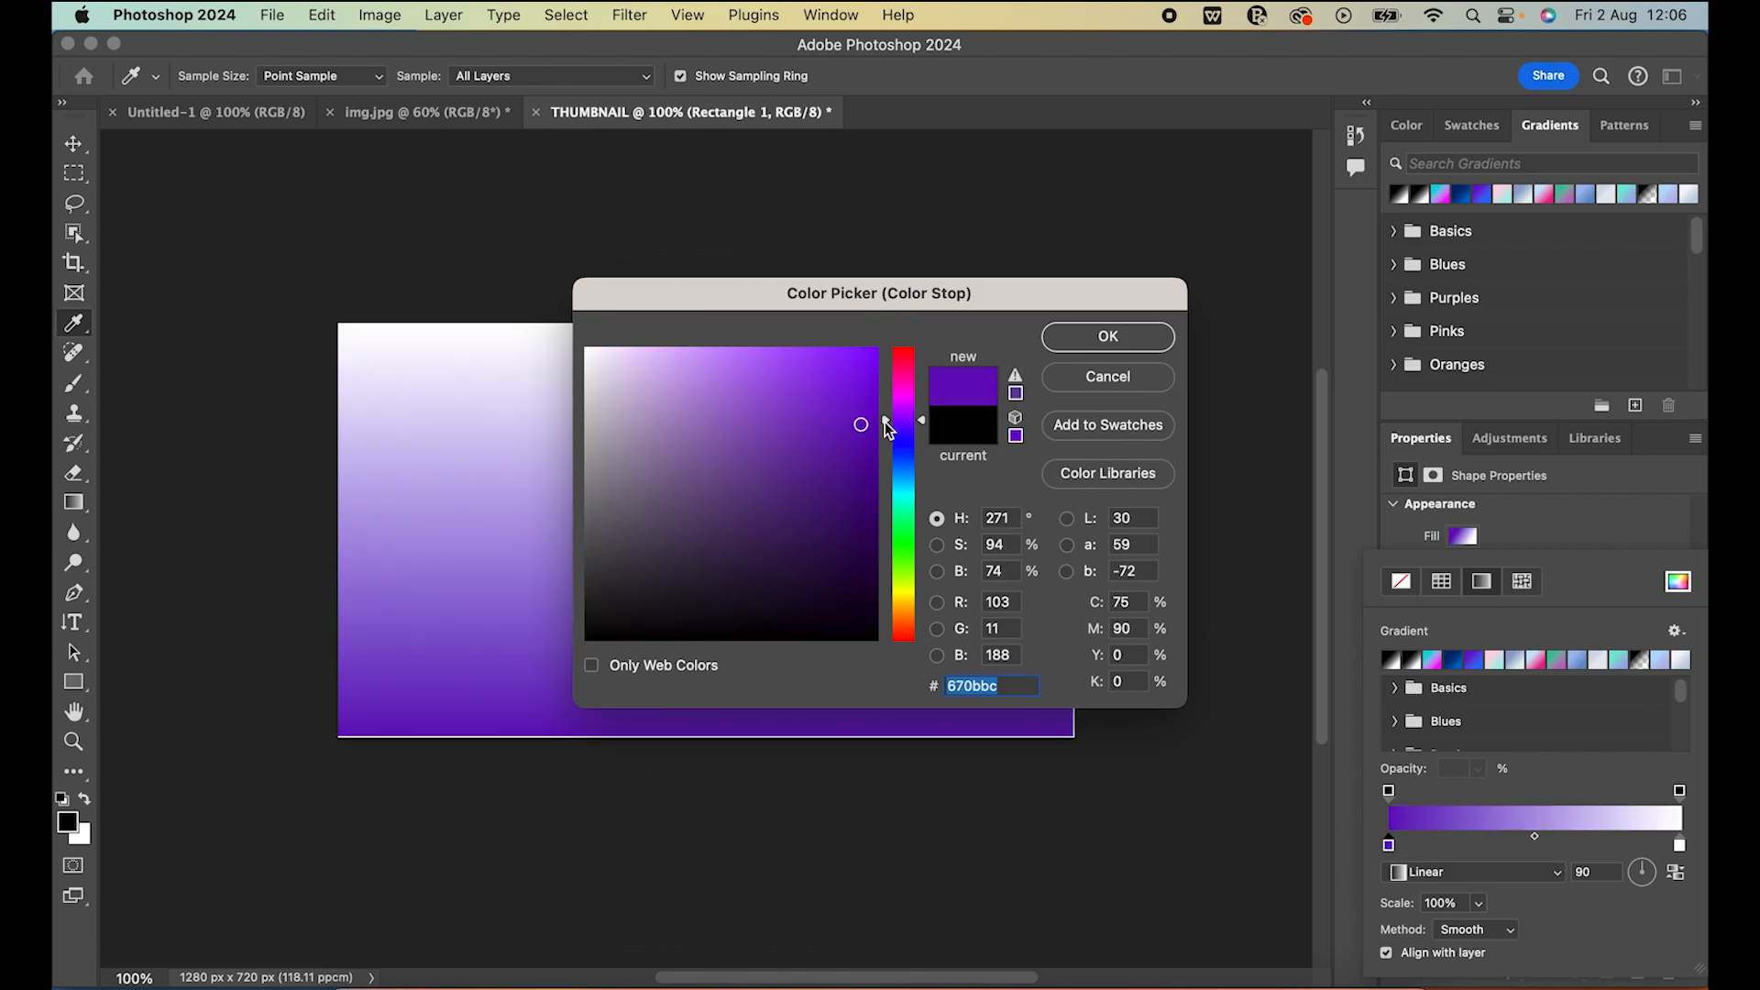
pyautogui.click(858, 368)
pyautogui.click(860, 397)
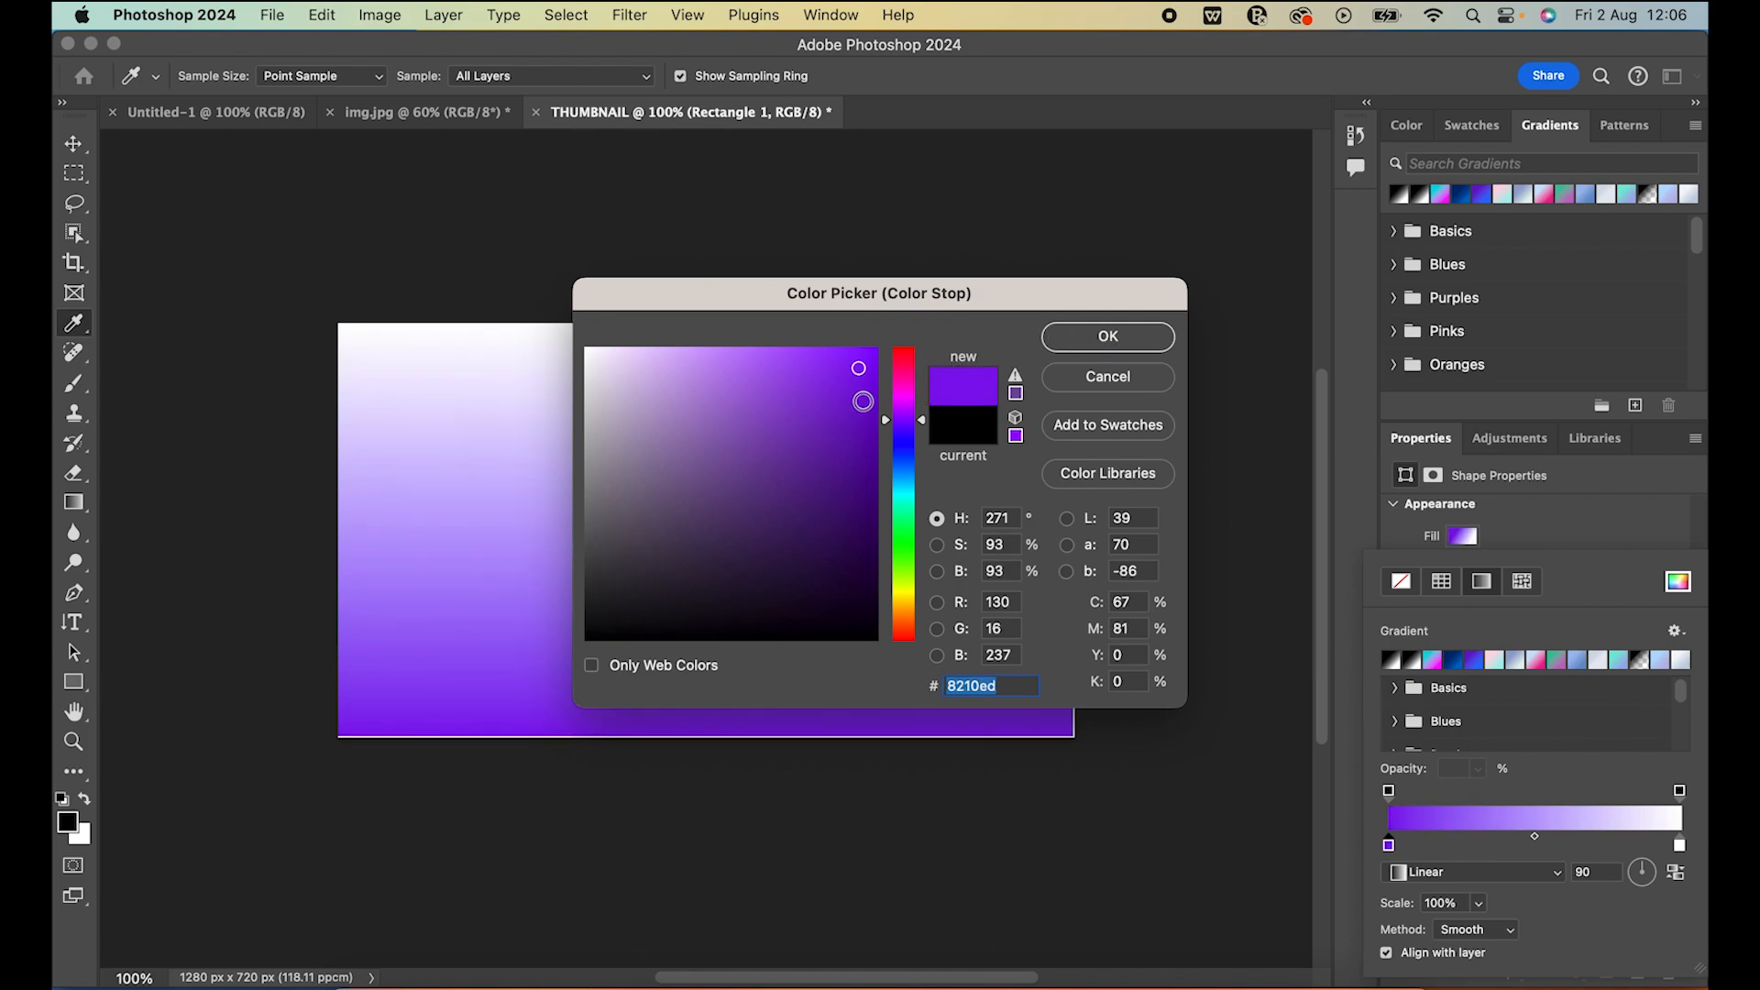
pyautogui.click(1130, 332)
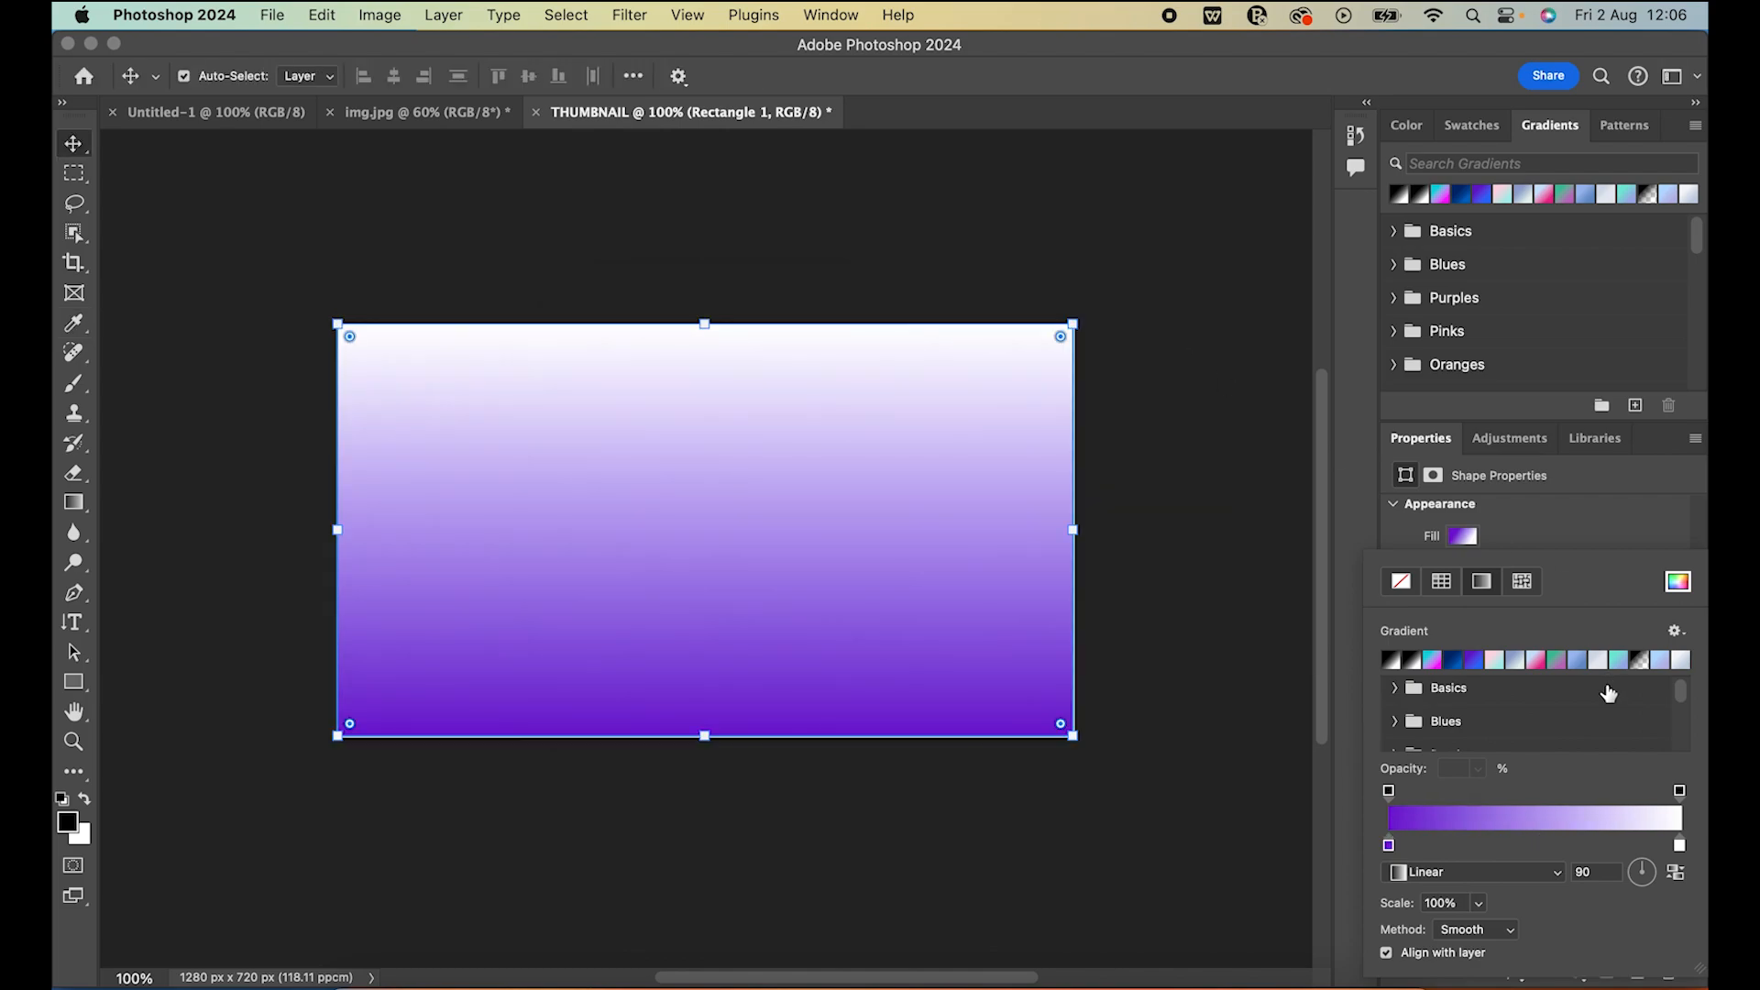
# Set the white colour stop of the gradient to magenta #dc2eda, and deselect the rectangle
pyautogui.doubleClick(1679, 844)
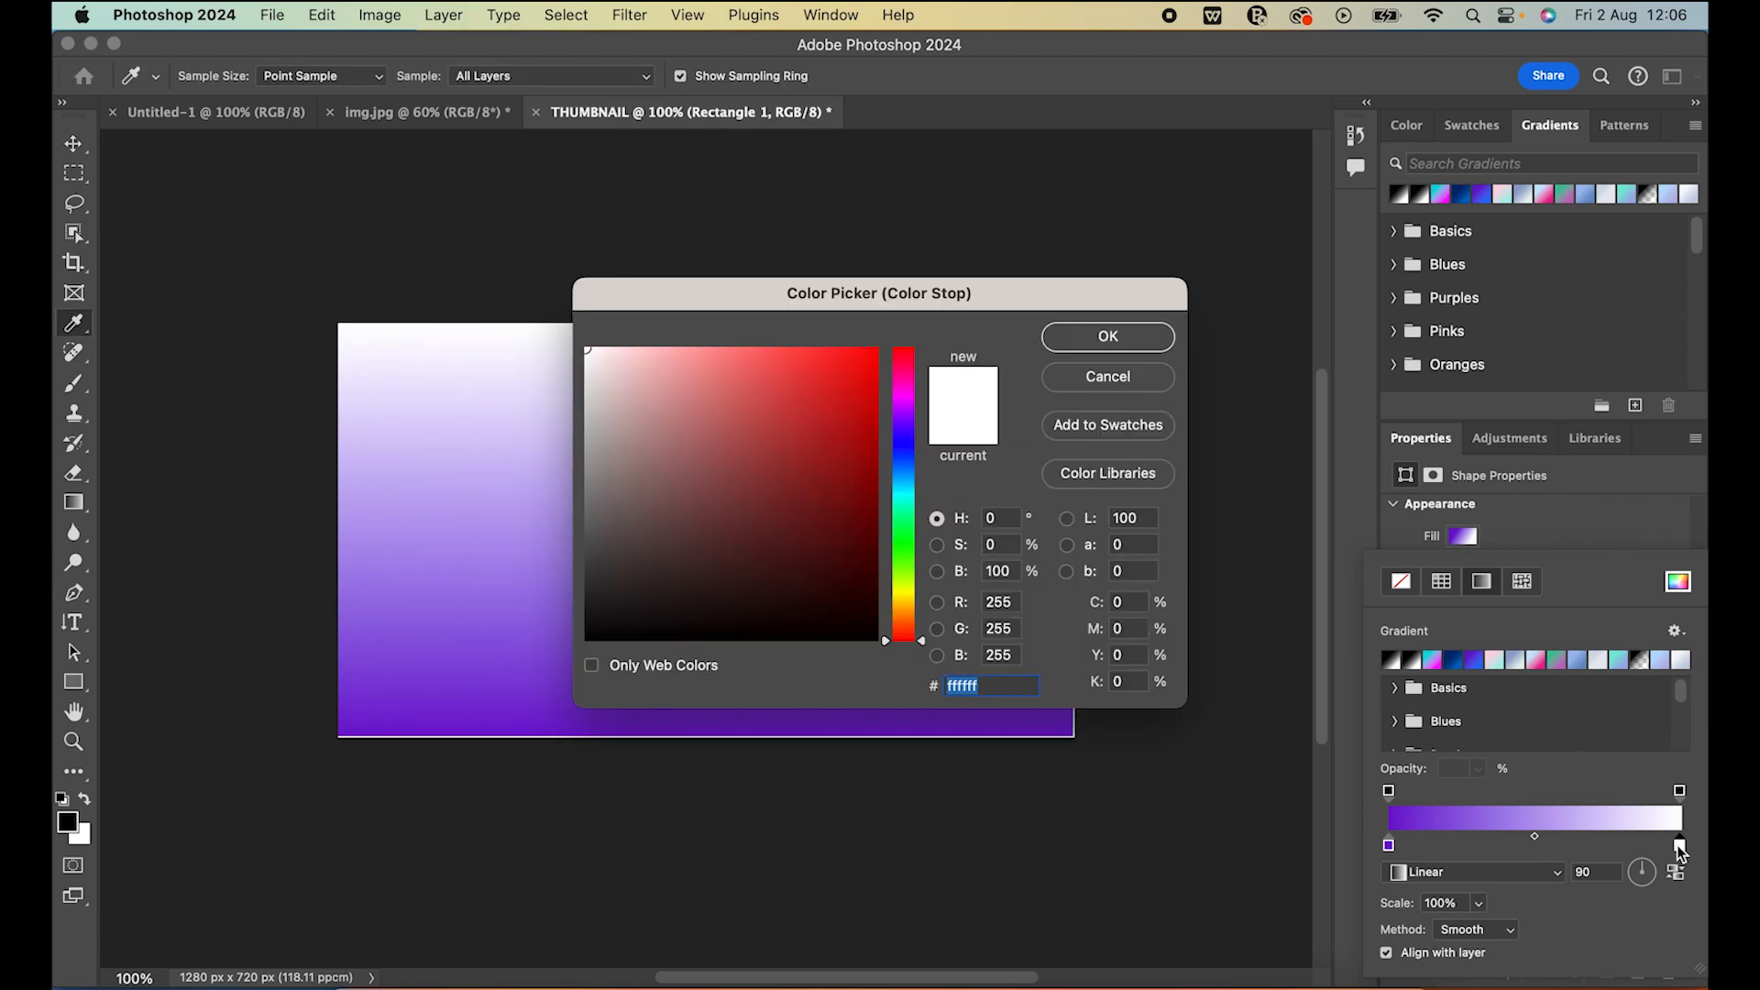
pyautogui.click(908, 397)
pyautogui.click(818, 387)
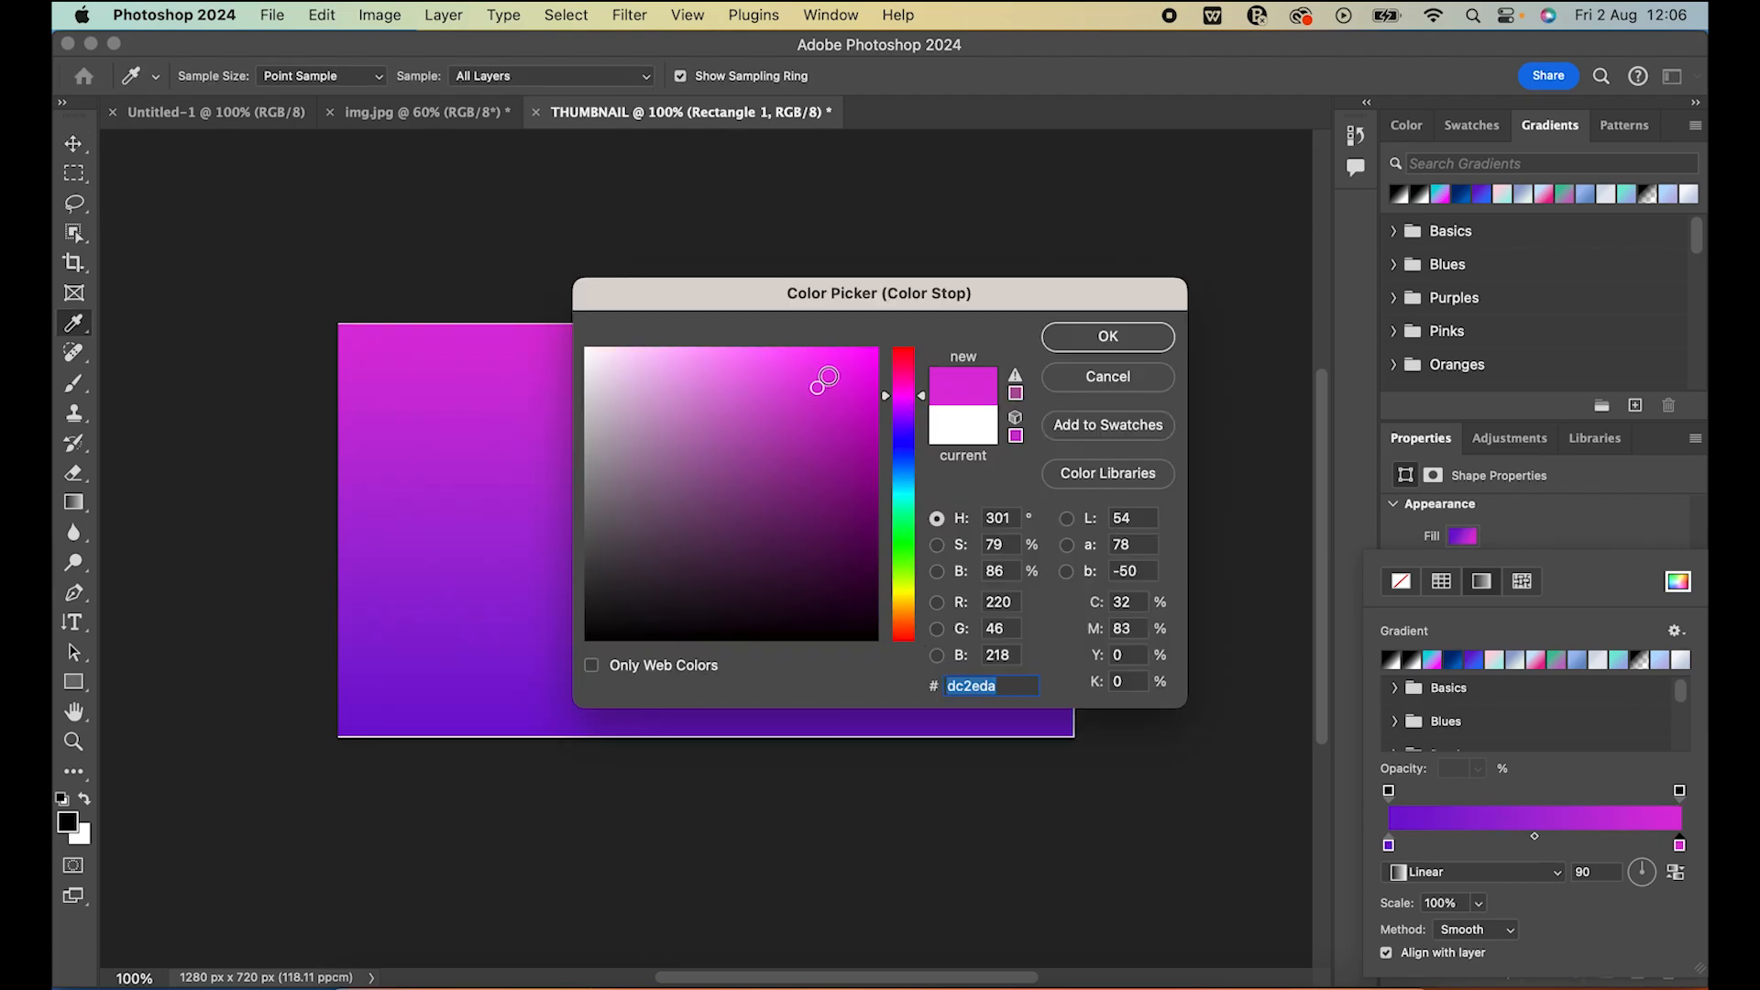
pyautogui.click(1079, 335)
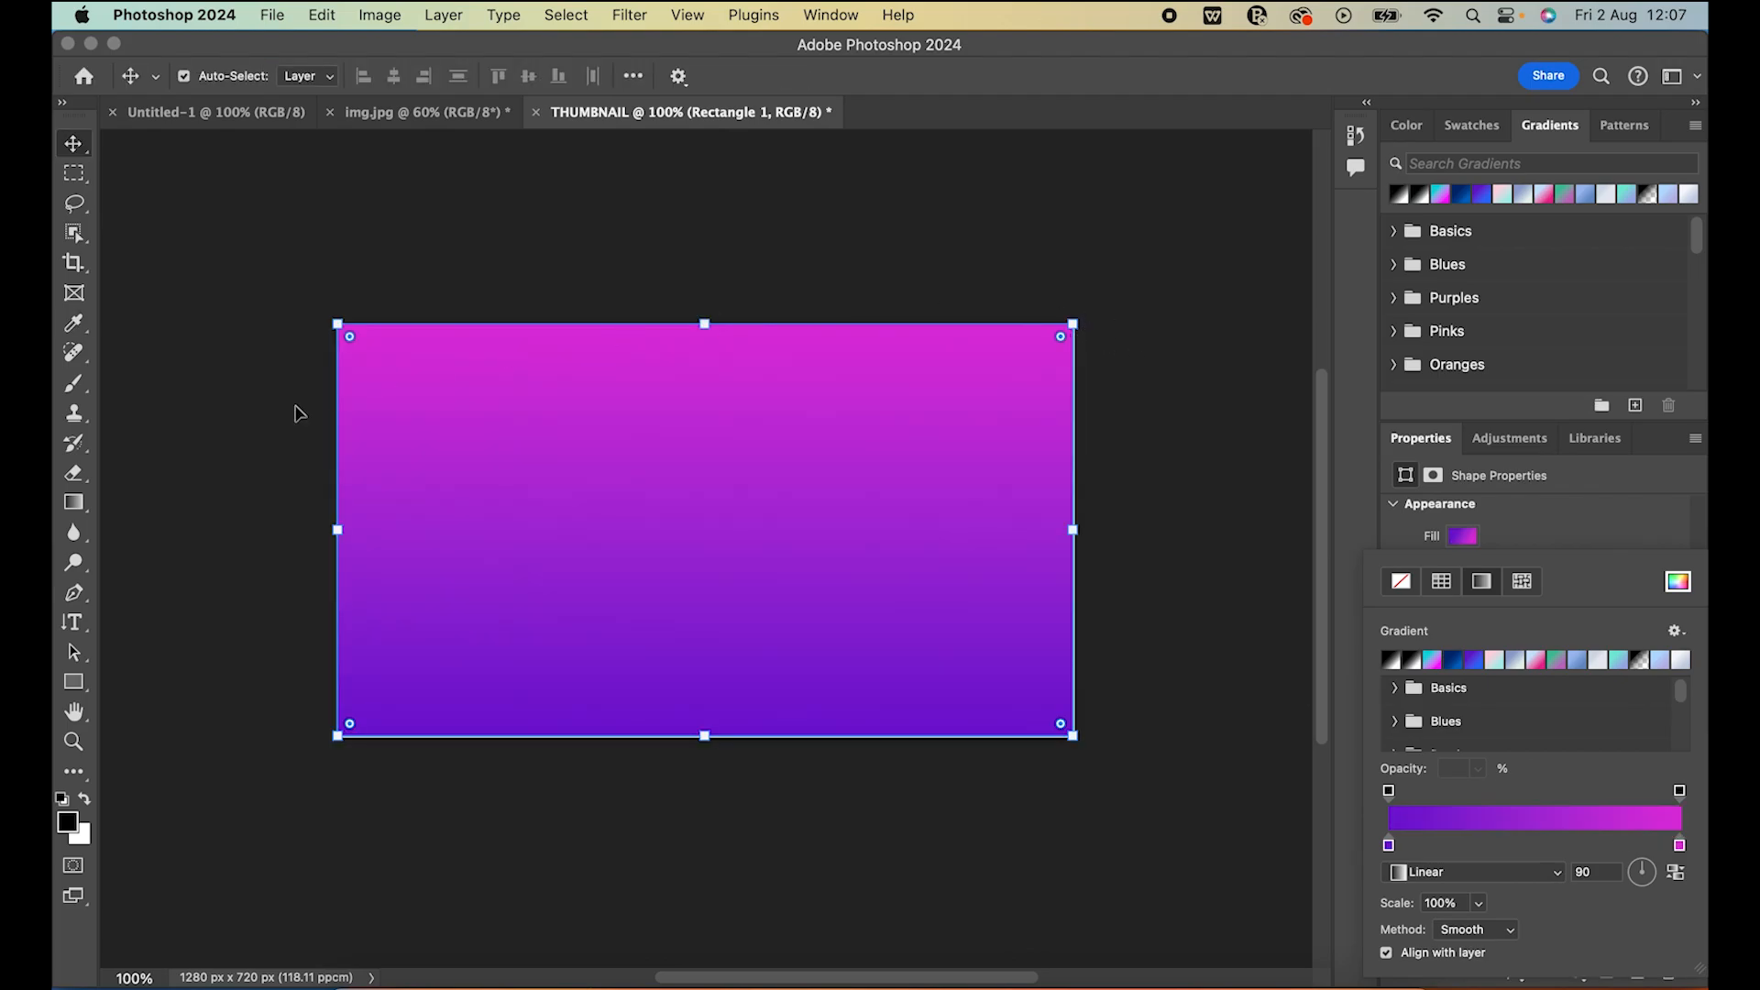
pyautogui.click(128, 228)
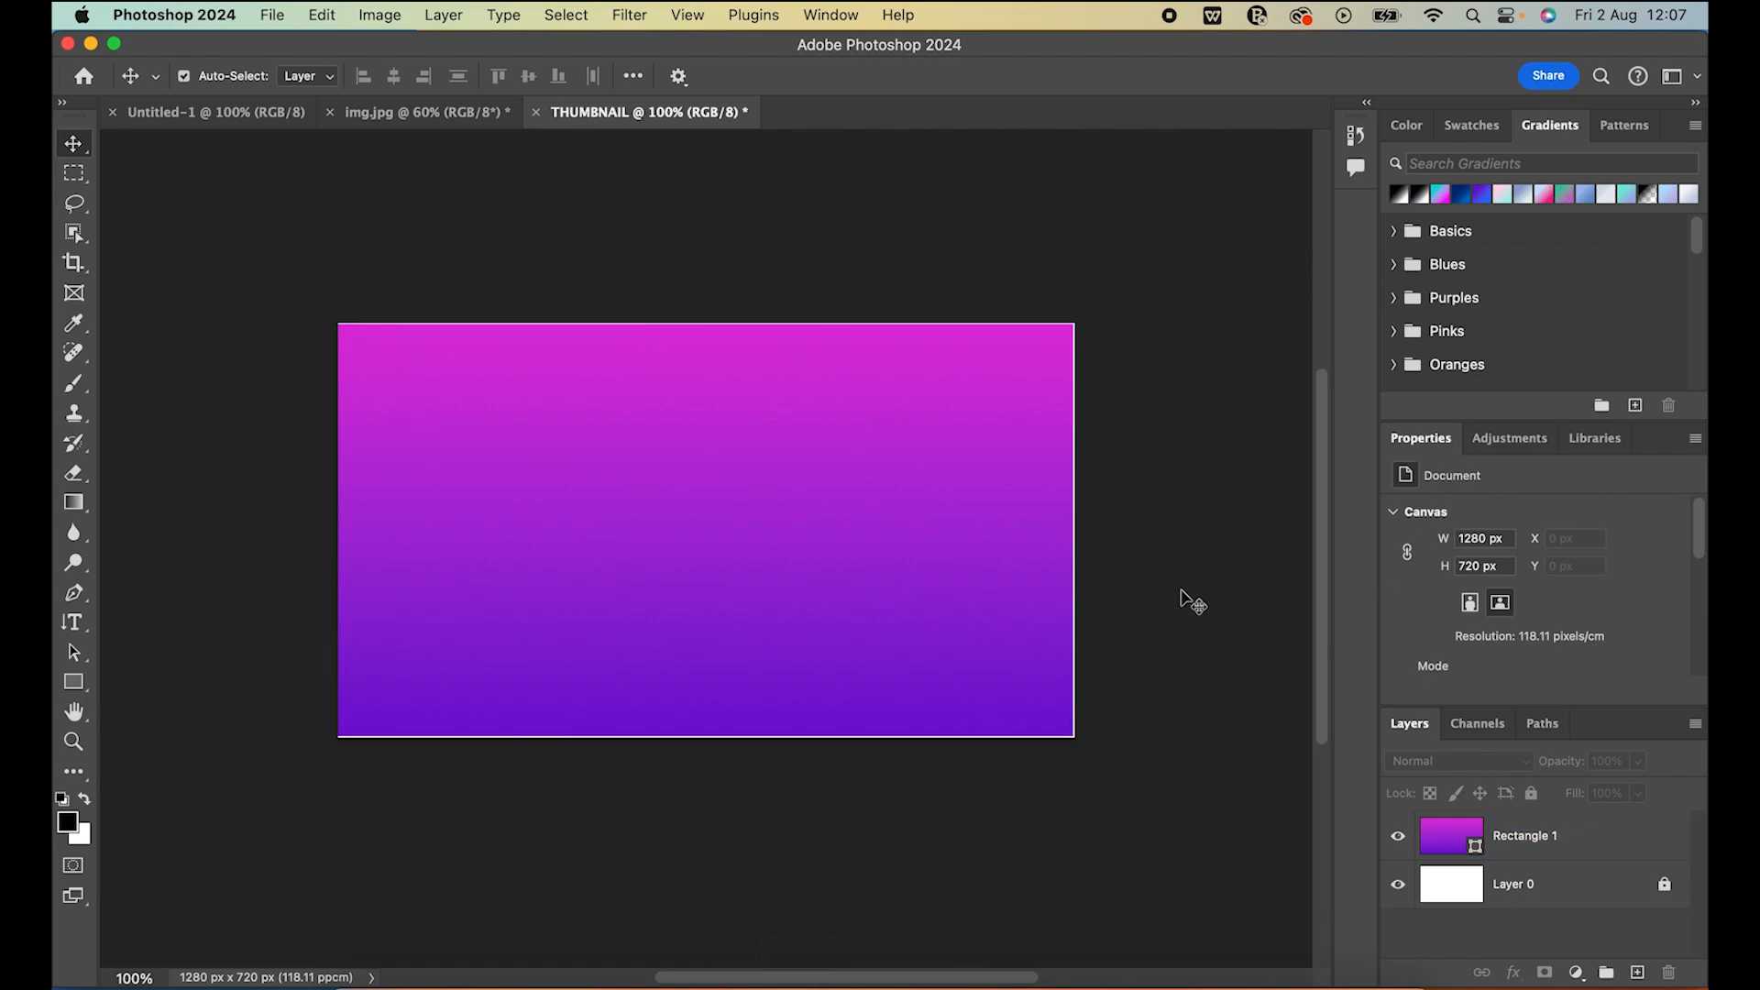
# Scale the gradient rectangle to about 100.41% from its lower-right corner to cover the canvas edges, and deselect it
pyautogui.click(1548, 842)
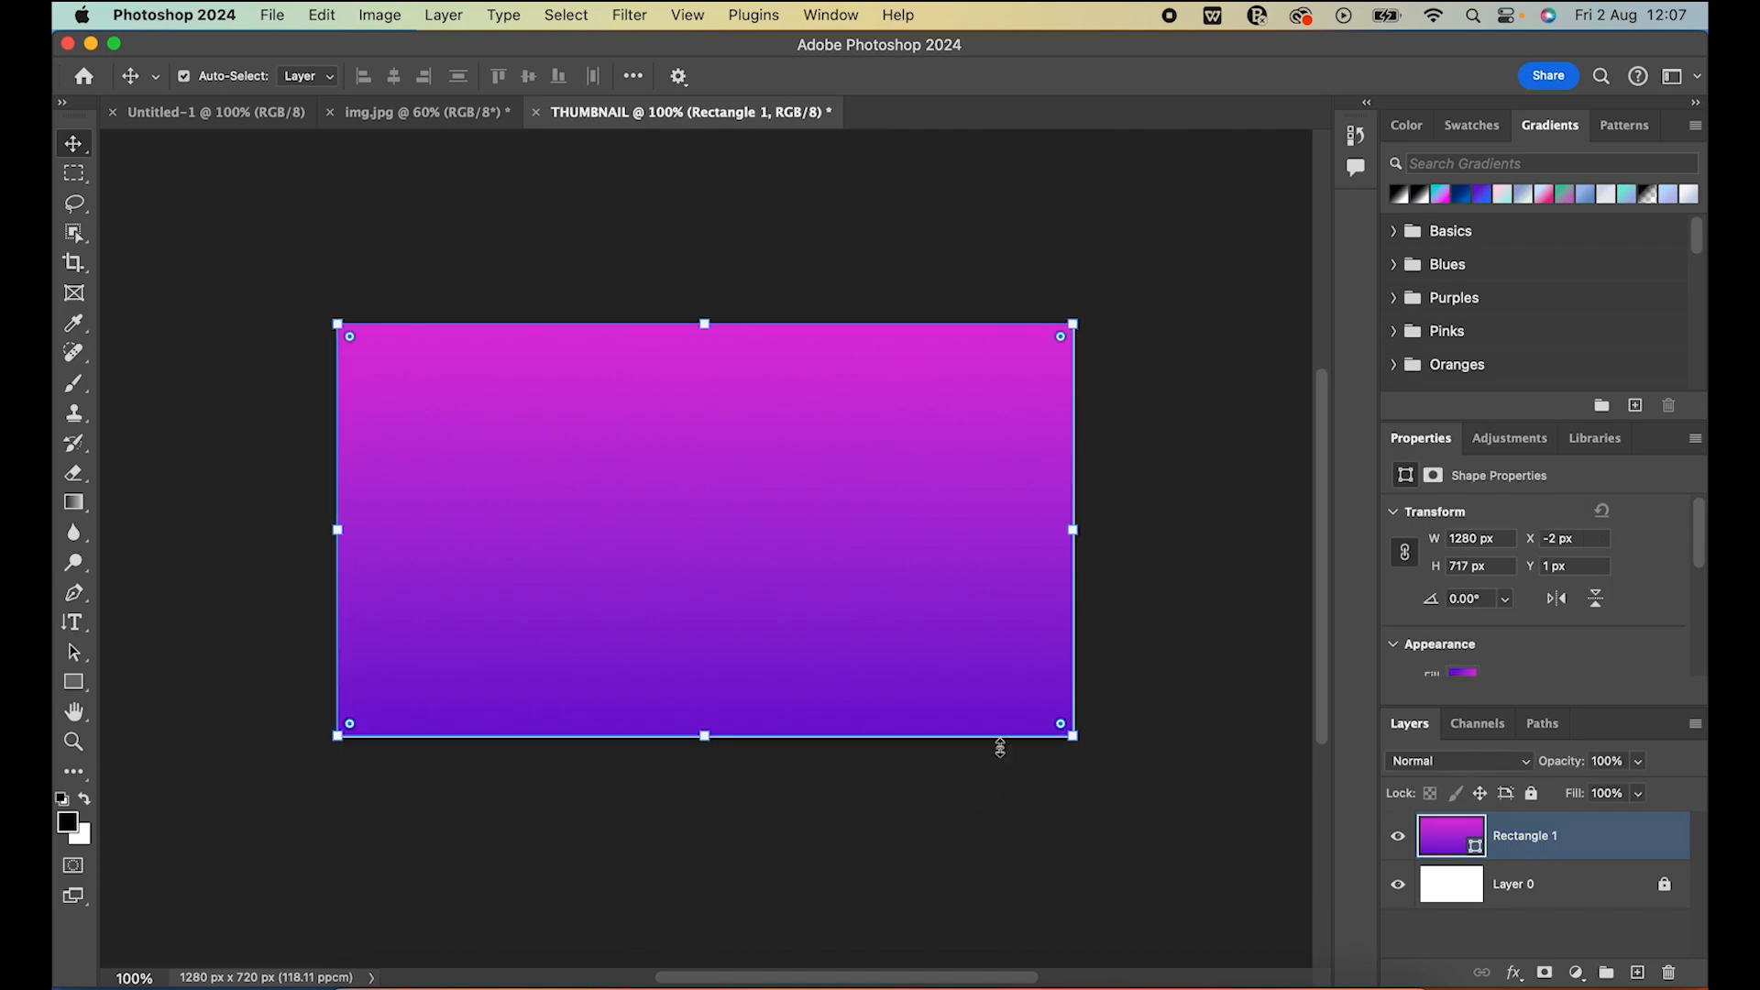
pyautogui.moveTo(1072, 736); pyautogui.dragTo(1081, 742)
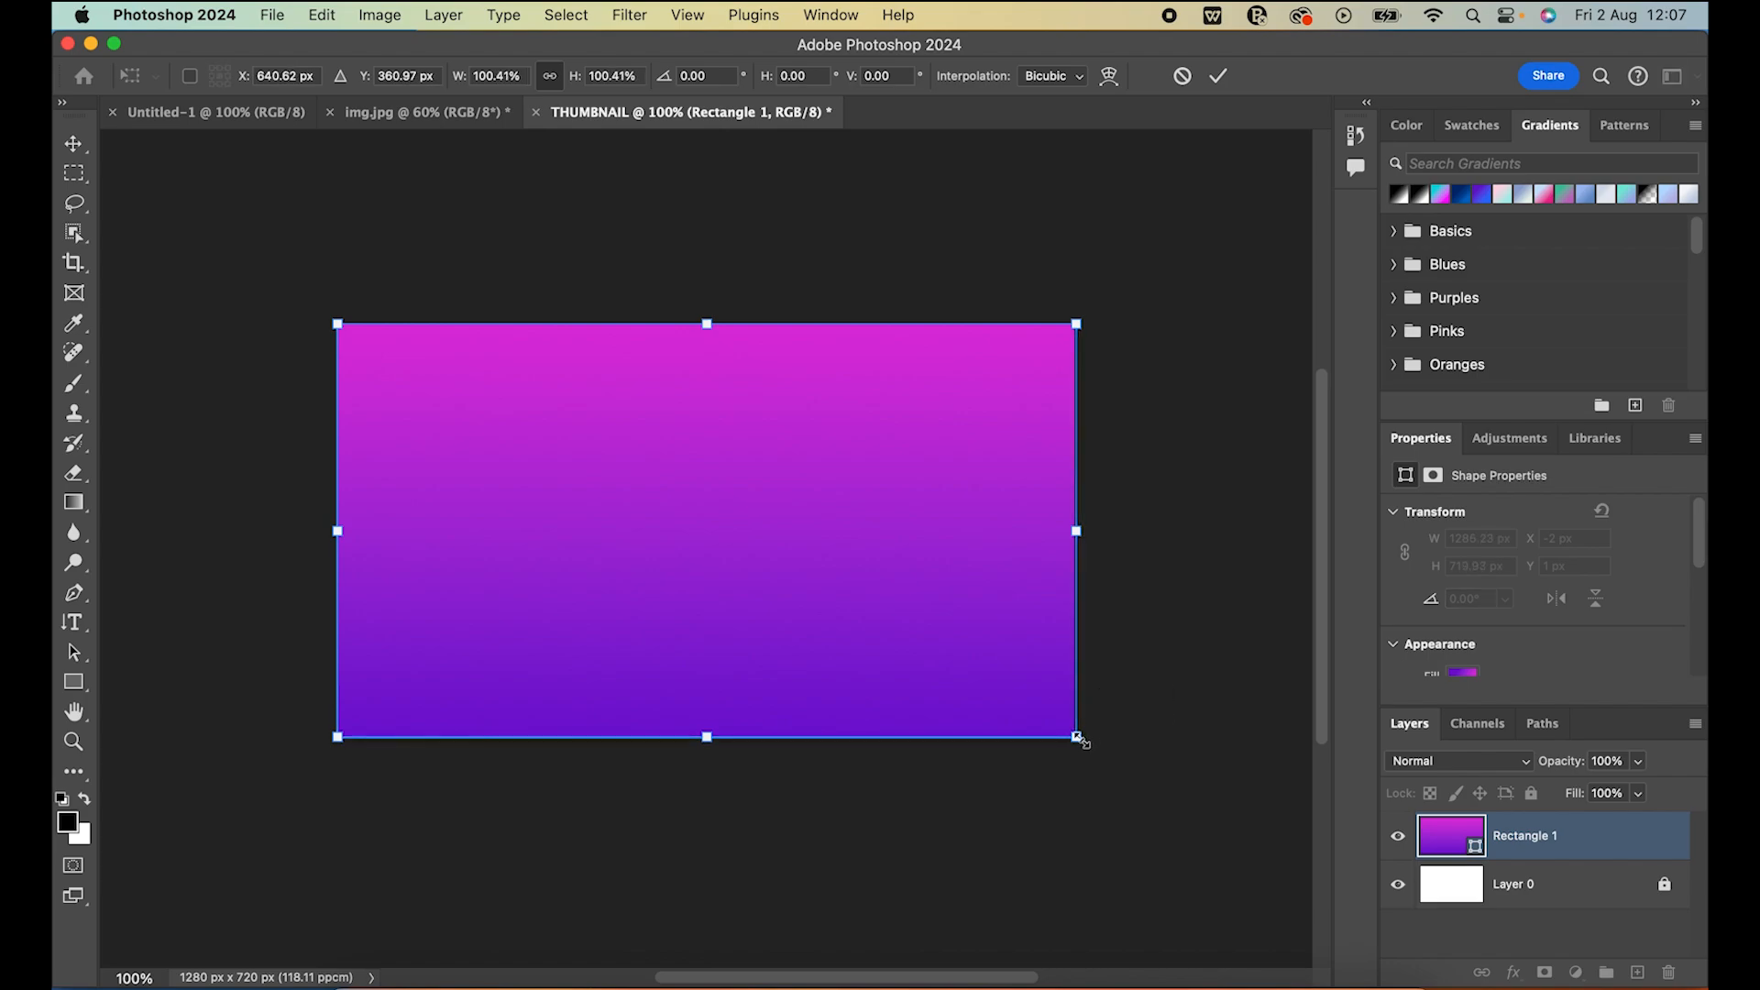
pyautogui.click(57, 139)
pyautogui.click(403, 204)
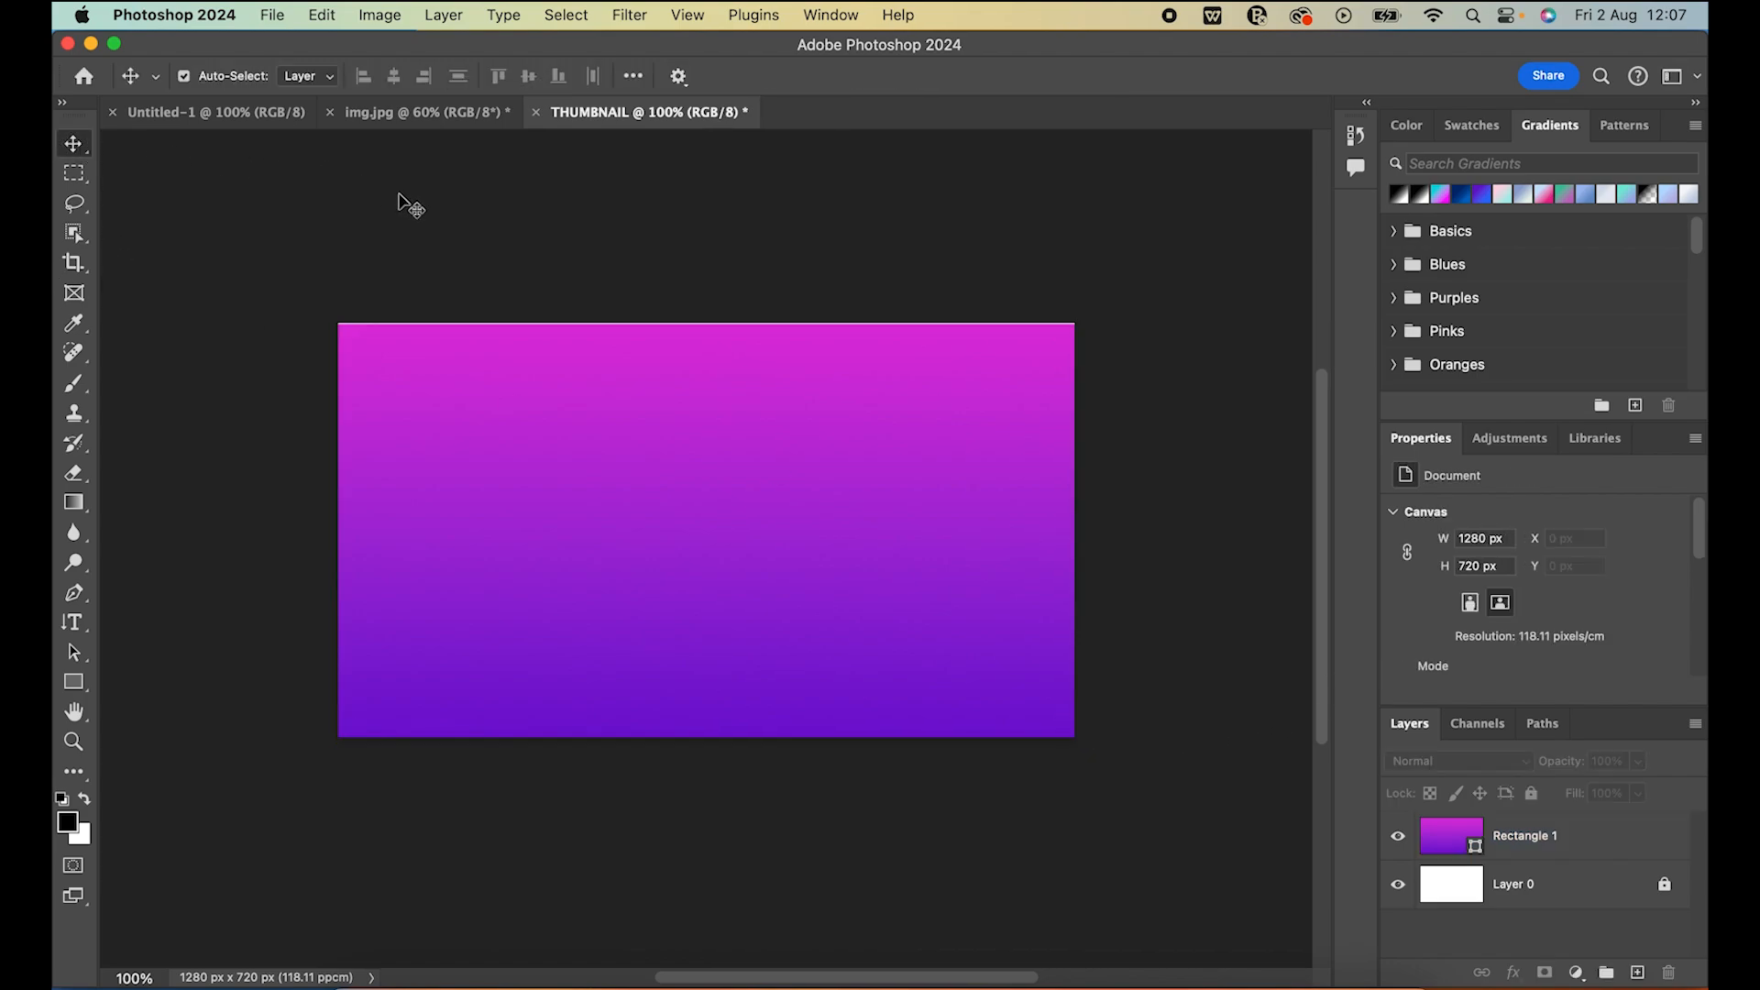
# Enlarge the gradient rectangle from its upper-right corner to about 1291 x 723 px to cover the canvas's upper edge, and deselect it
pyautogui.click(1014, 353)
pyautogui.press('super+t')
pyautogui.moveTo(1076, 323); pyautogui.dragTo(1080, 320)
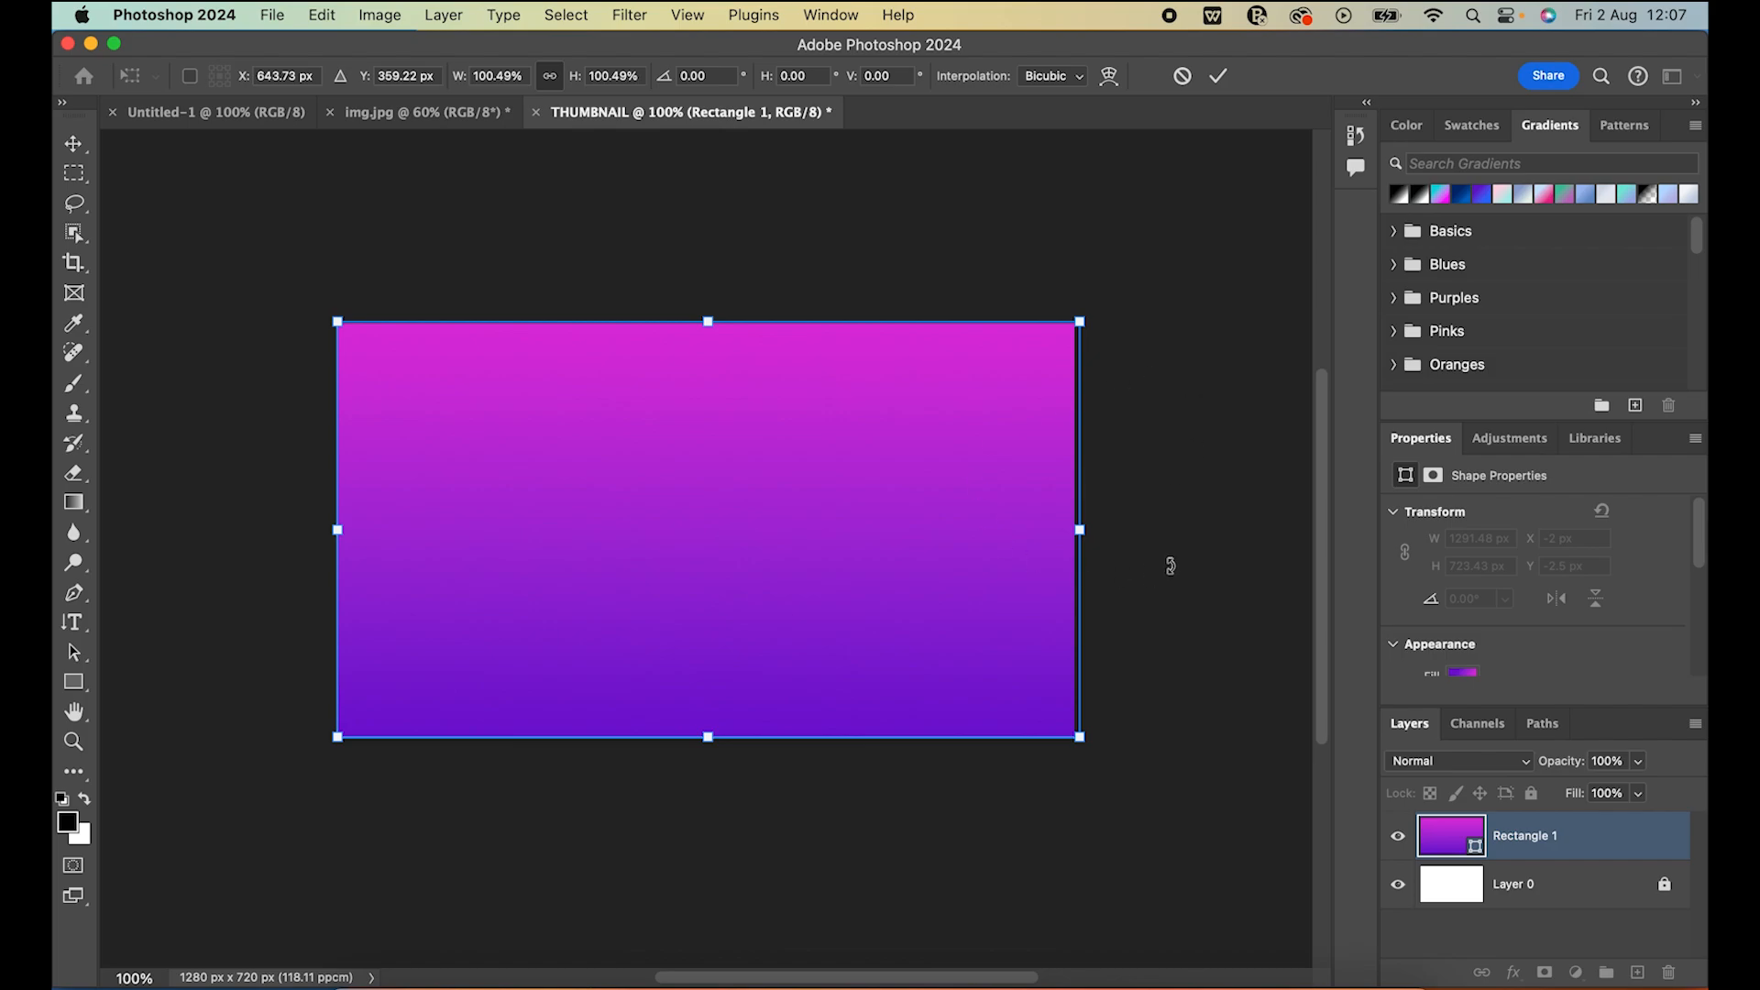
pyautogui.click(69, 150)
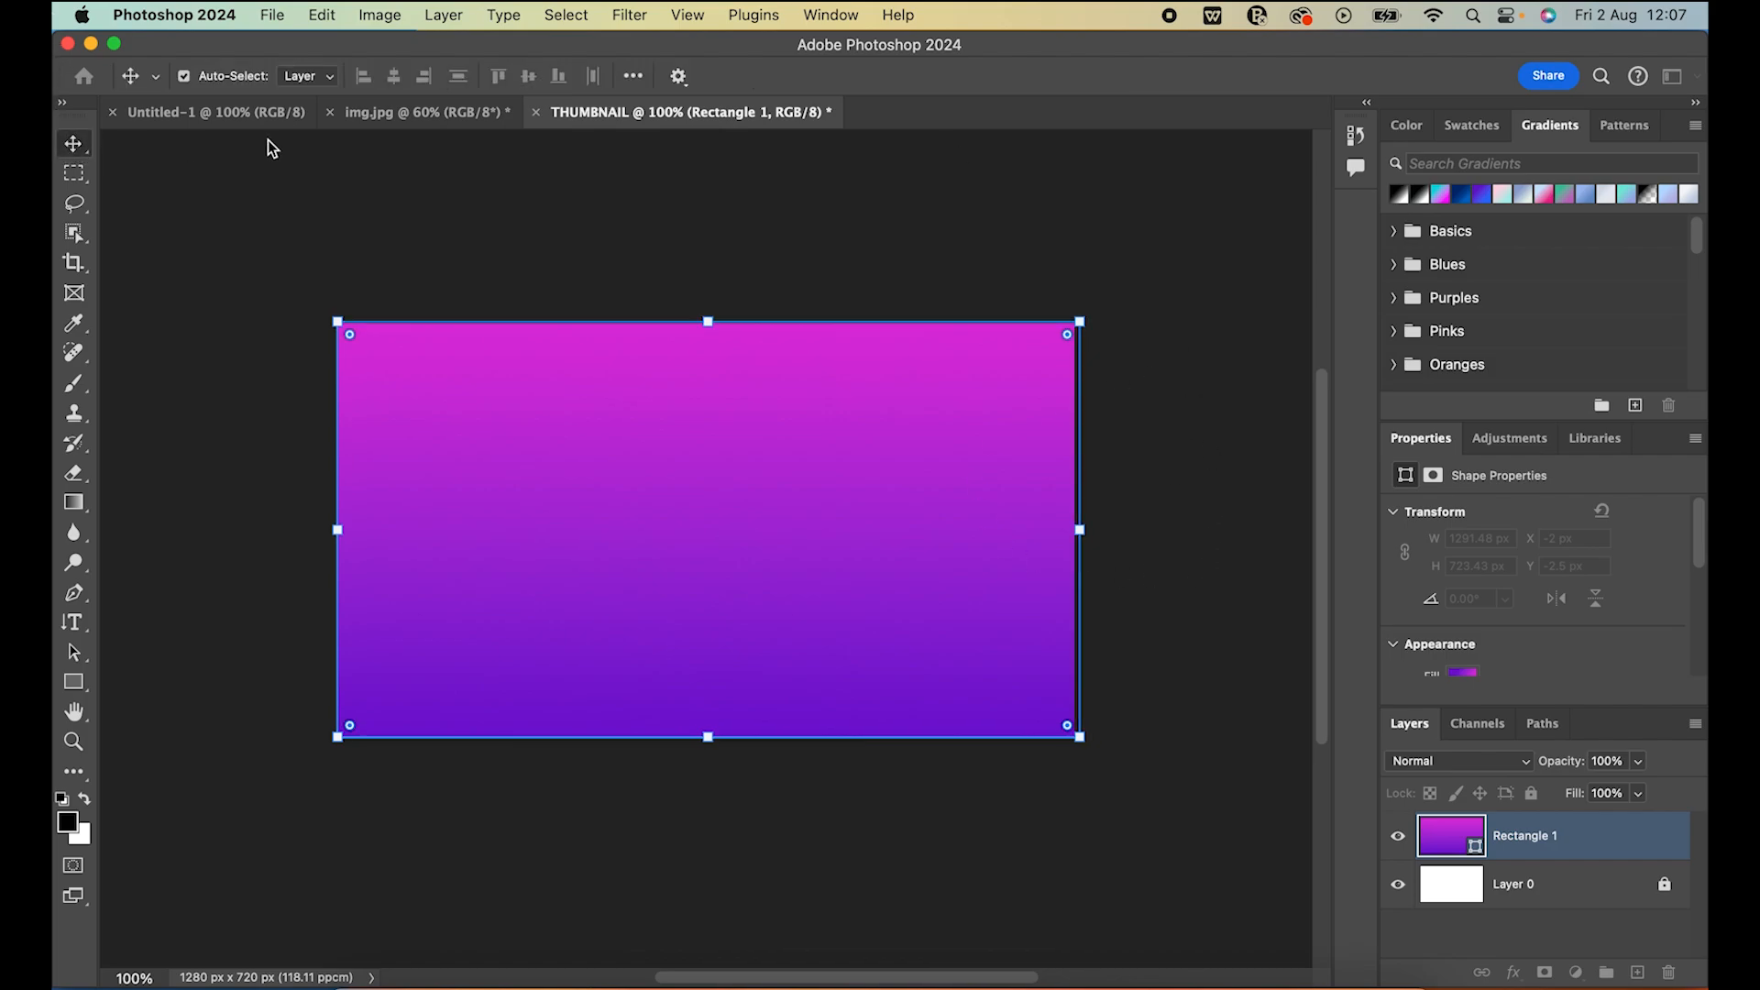
pyautogui.click(436, 161)
# Reverse the direction of the violet-to-magenta gradient on the background rectangle
pyautogui.click(880, 491)
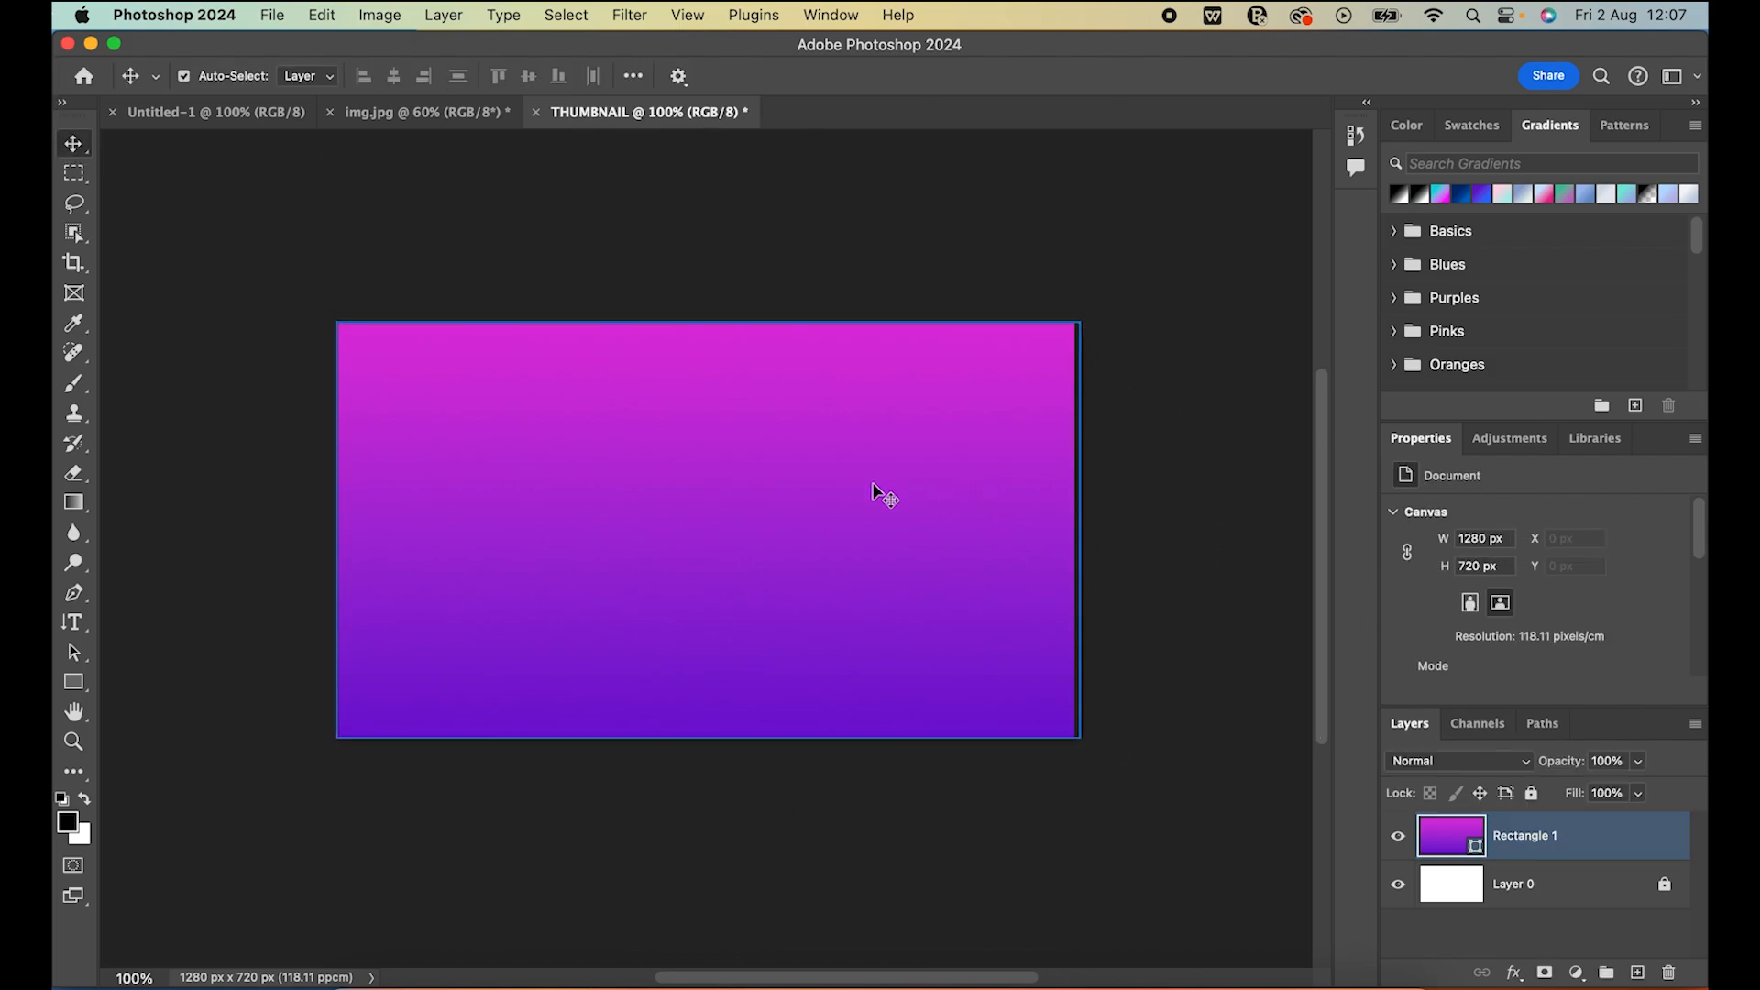
pyautogui.scroll(-2, 1501, 653)
pyautogui.click(1465, 580)
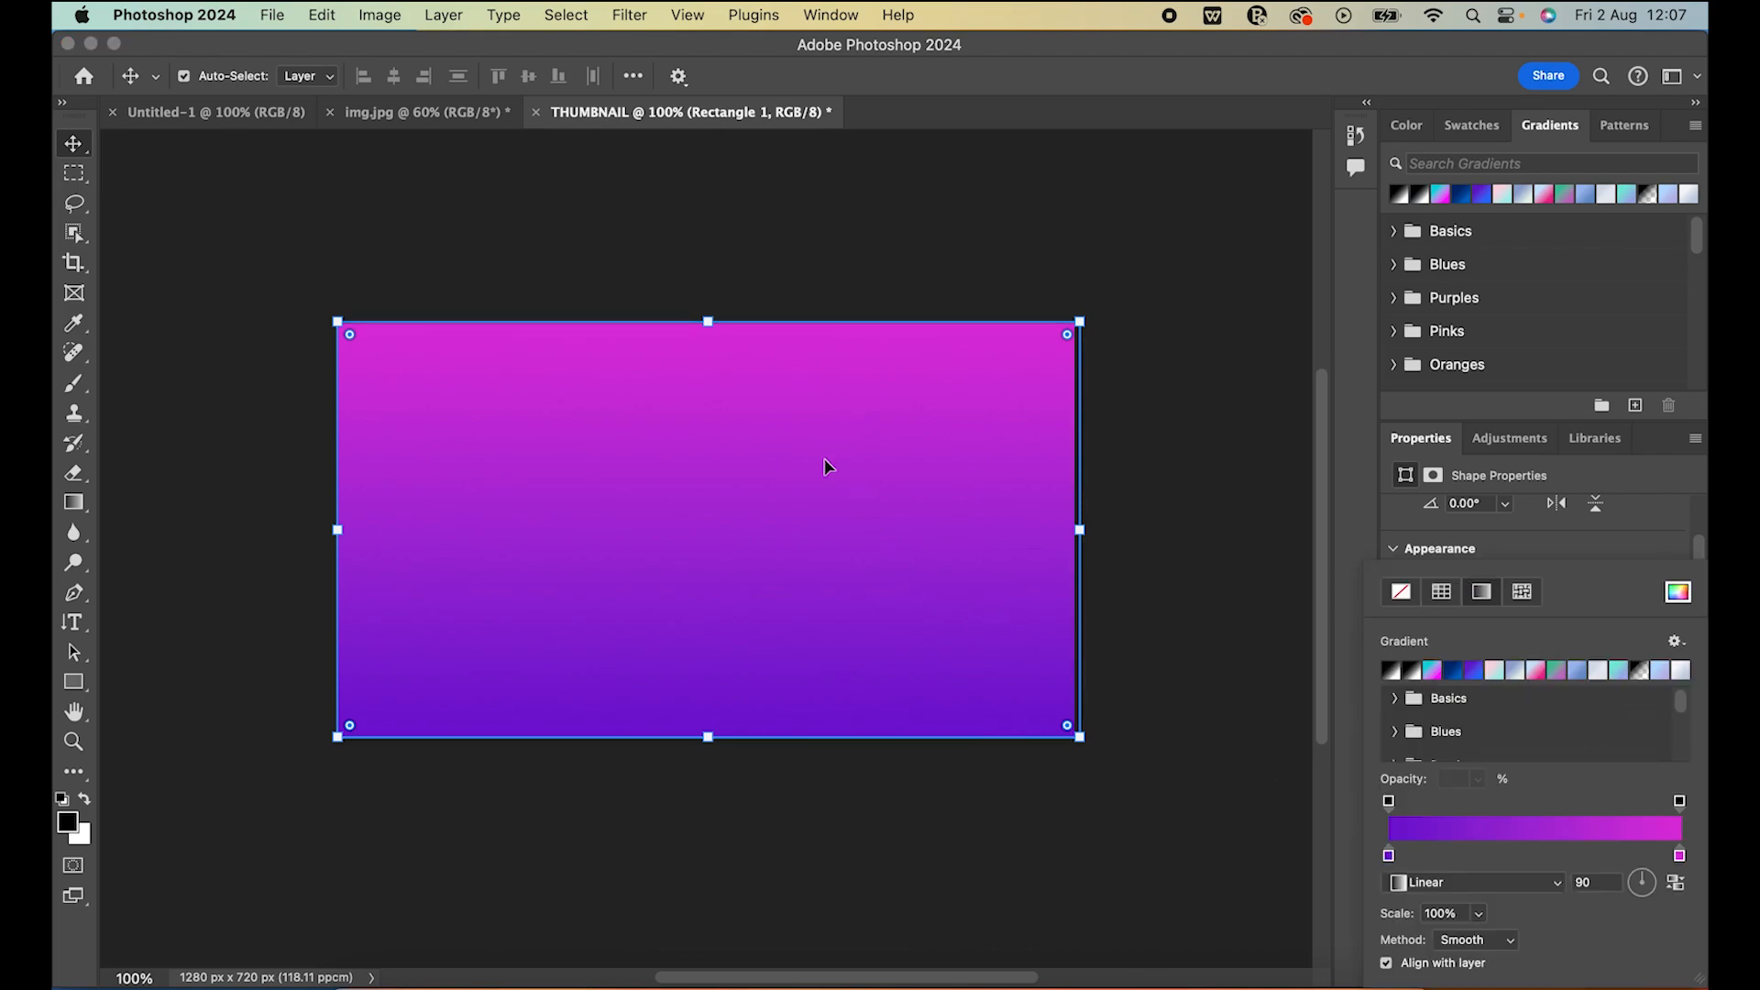
pyautogui.click(1677, 884)
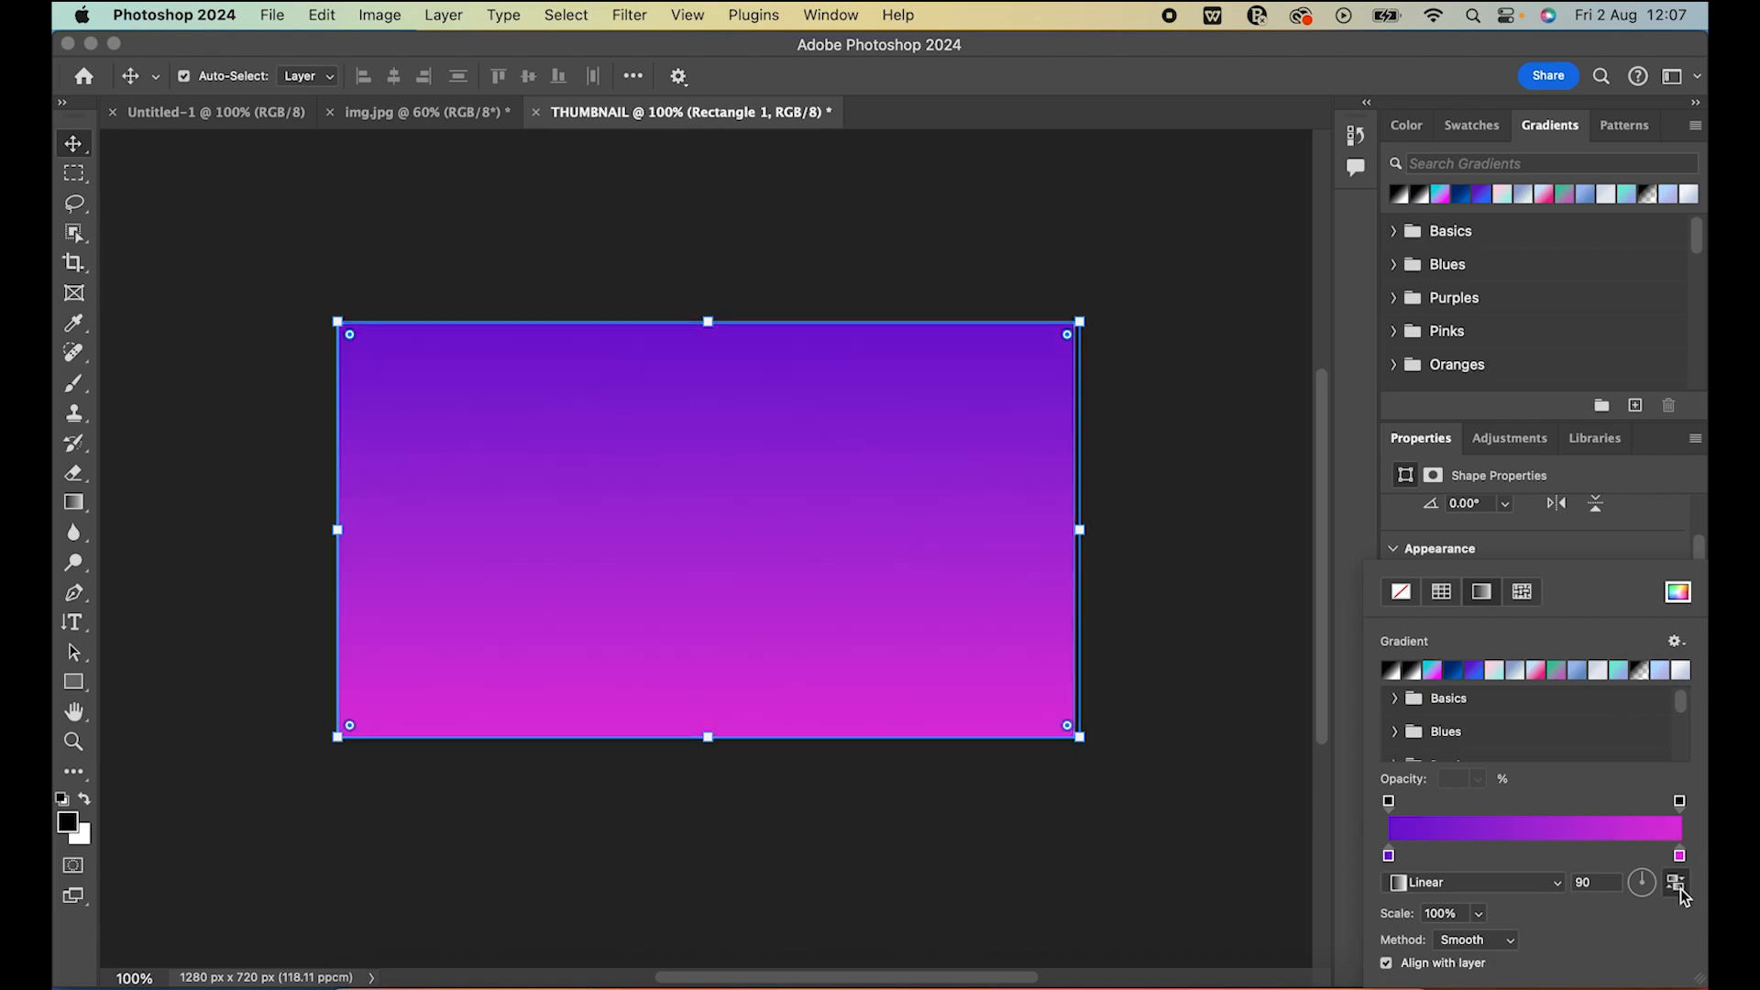
# Try the Diamond style on the background rectangle's gradient, and return it to Linear
pyautogui.click(1558, 884)
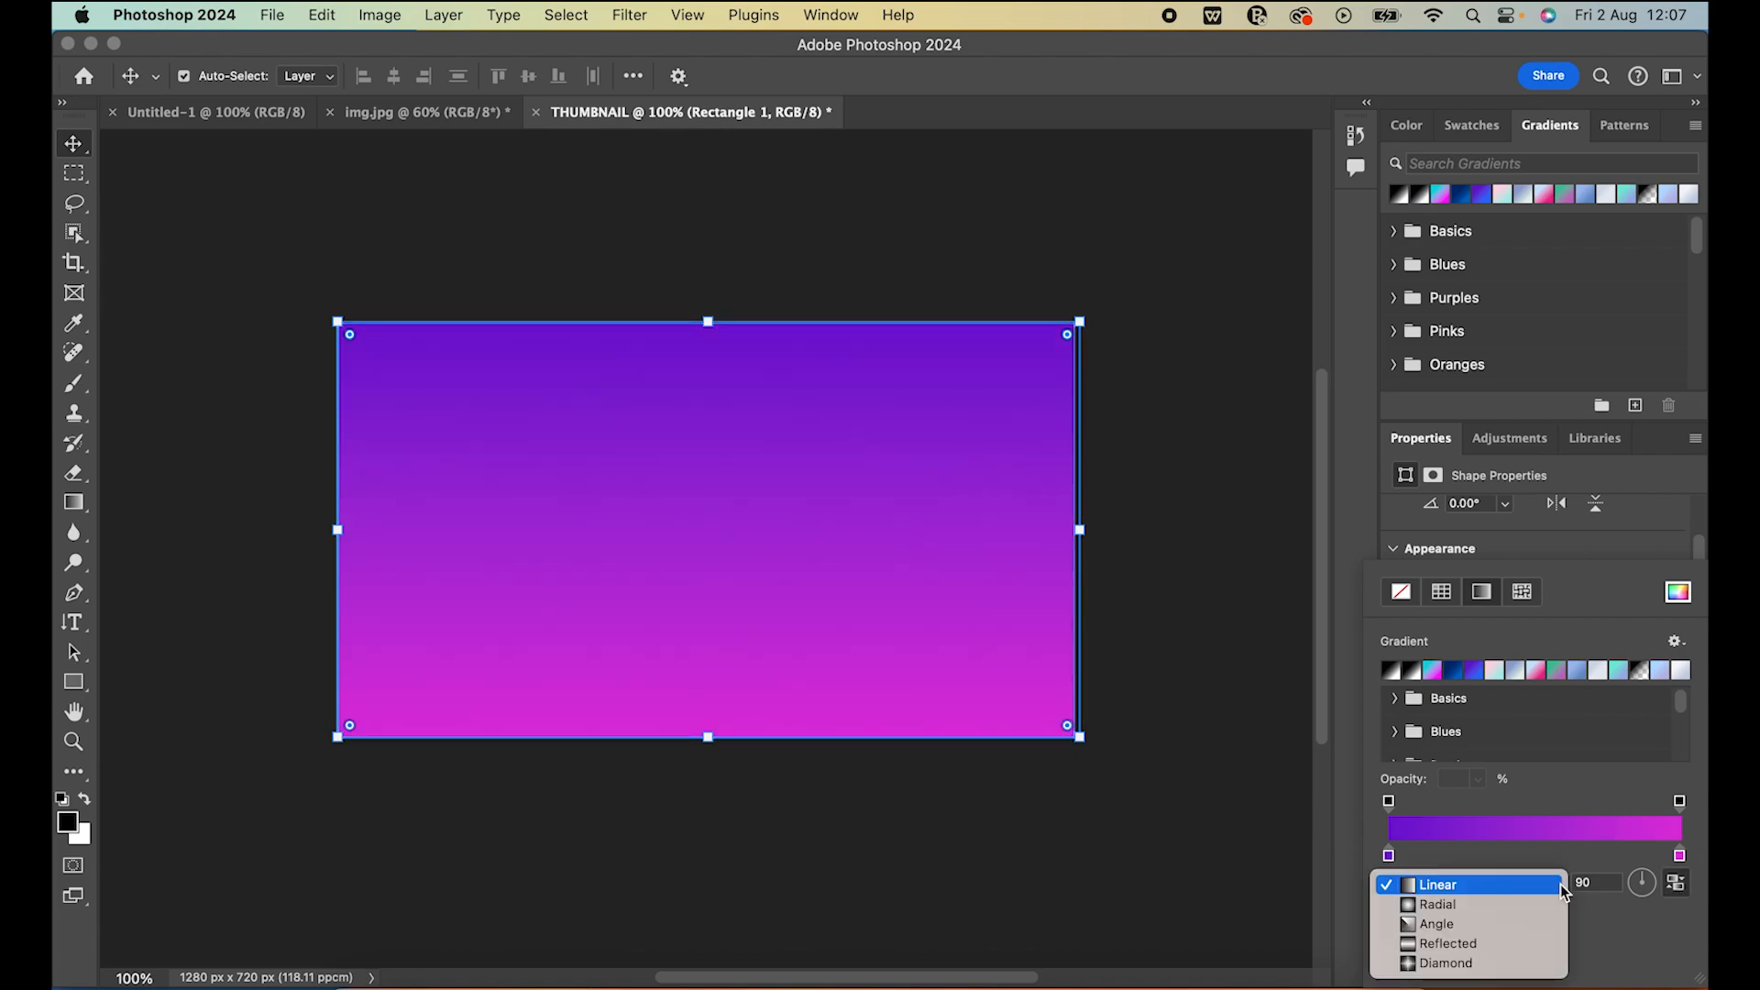
pyautogui.click(1485, 963)
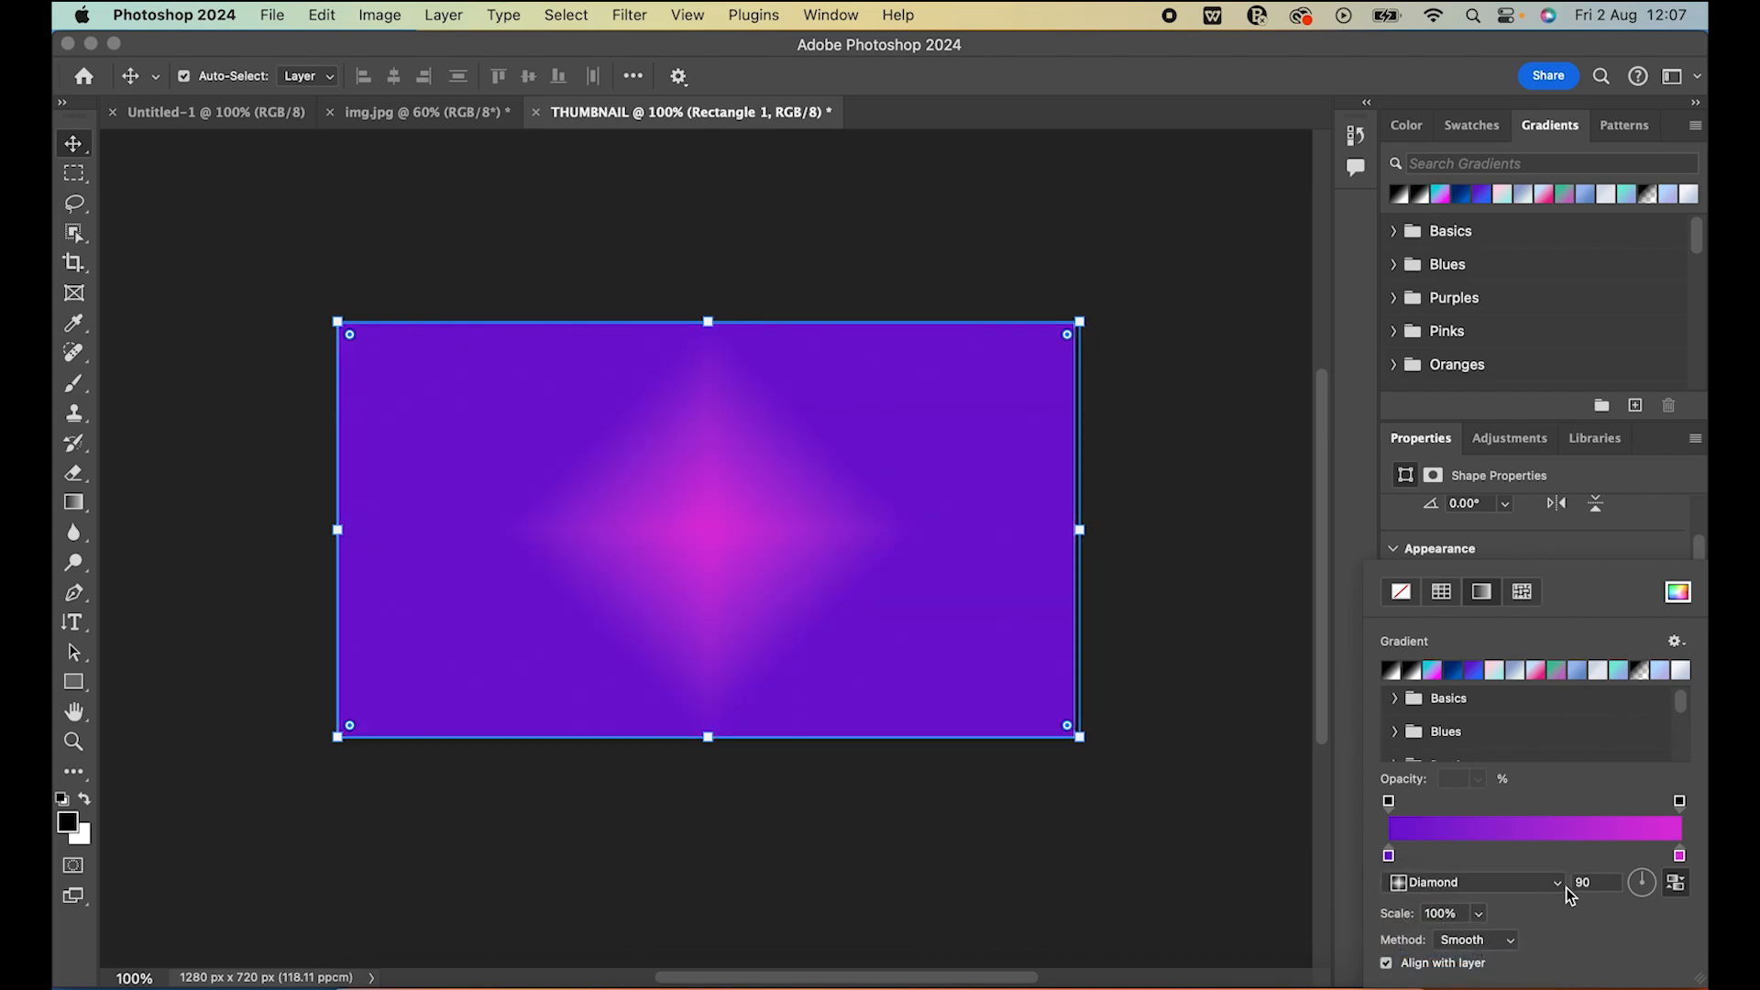
pyautogui.click(1559, 883)
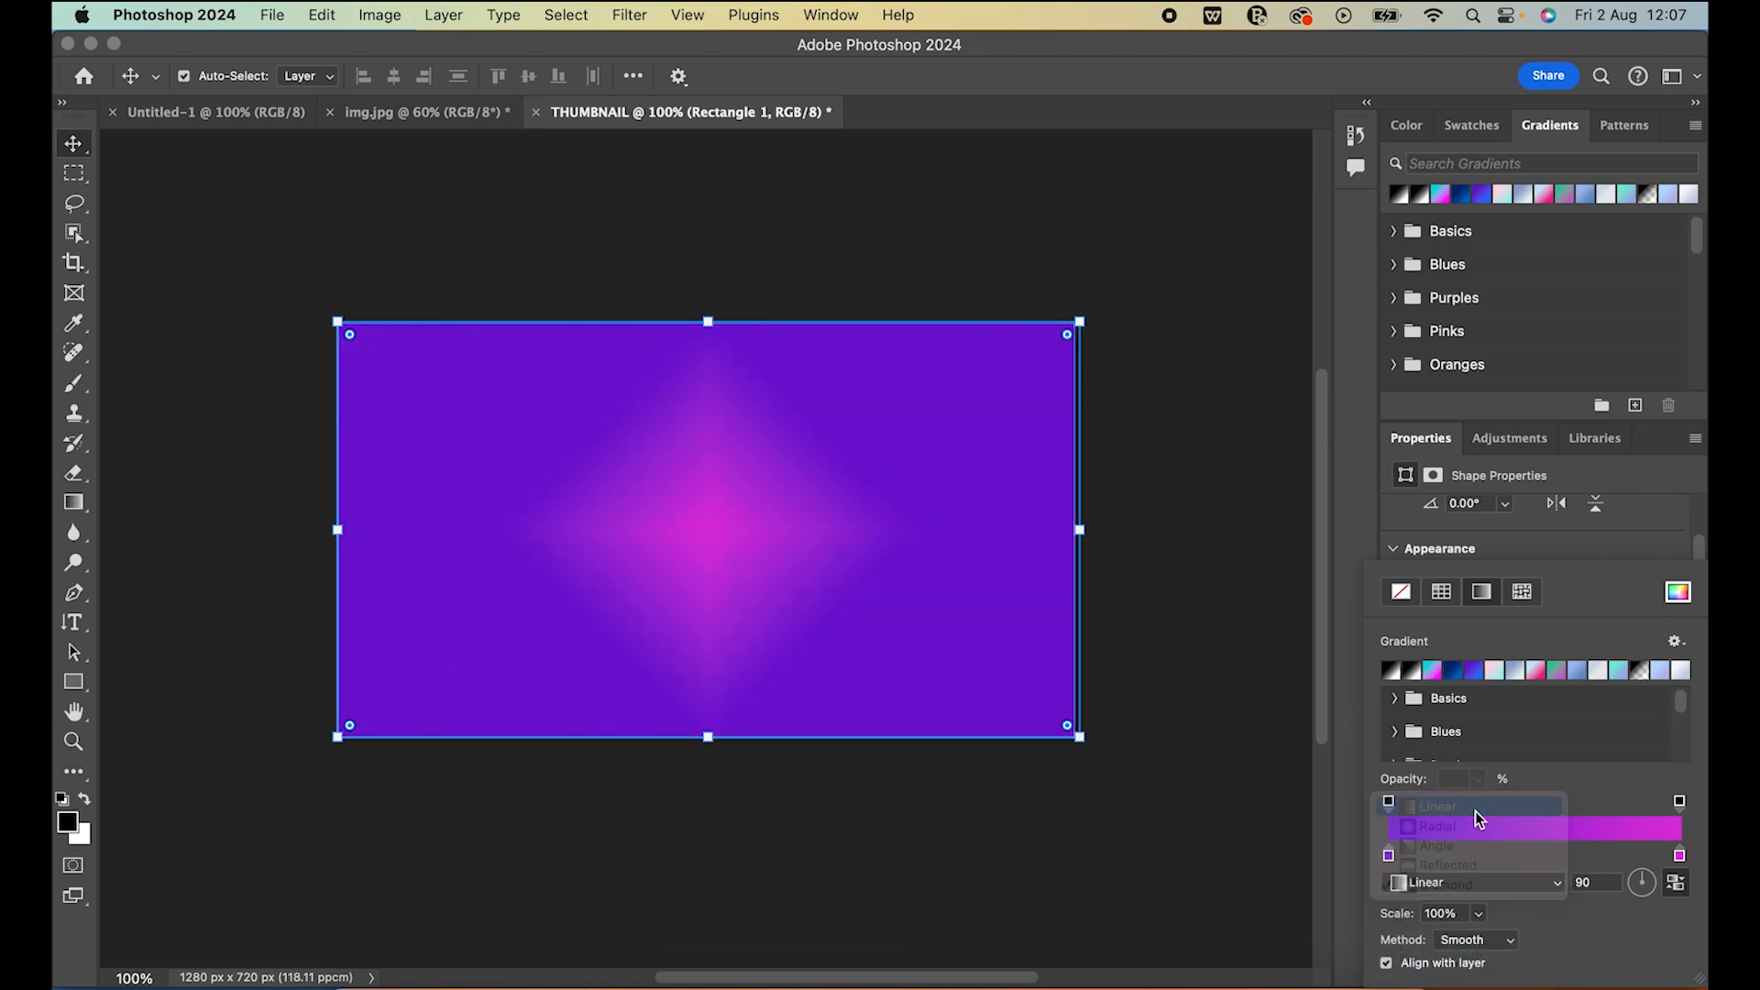
pyautogui.click(1471, 805)
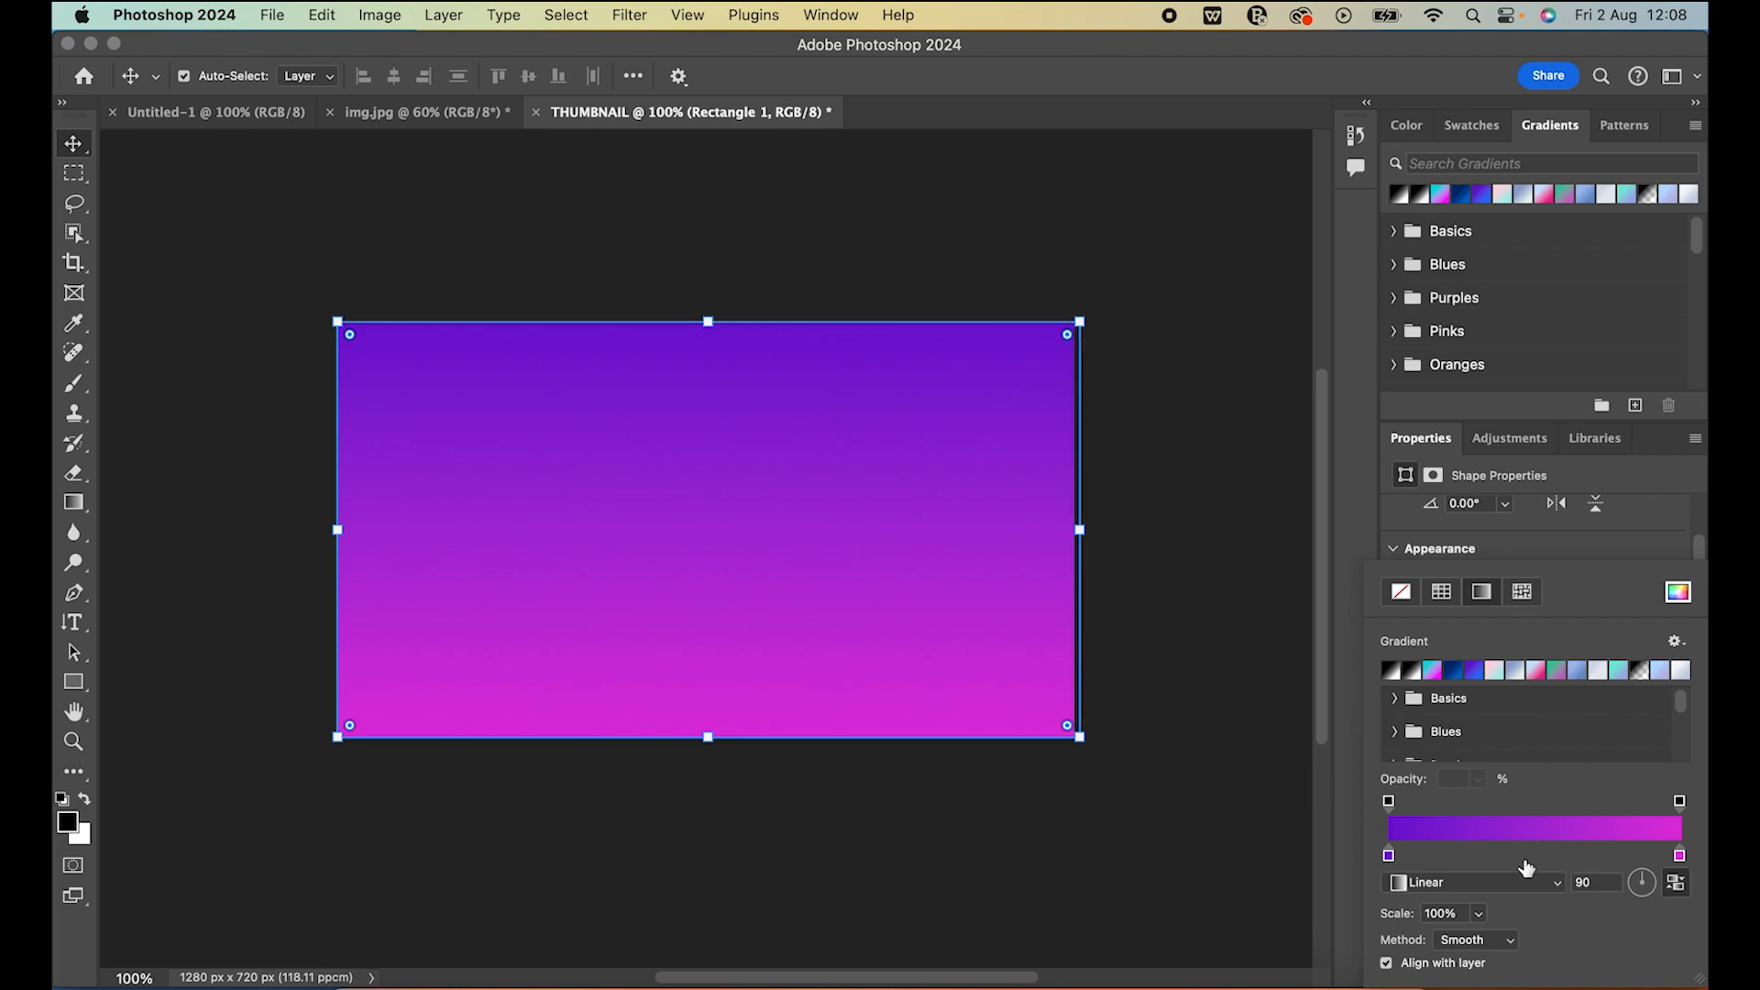
# Rotate the background rectangle's linear gradient to an angle of about 159 degrees, and deselect the shape
pyautogui.click(1630, 887)
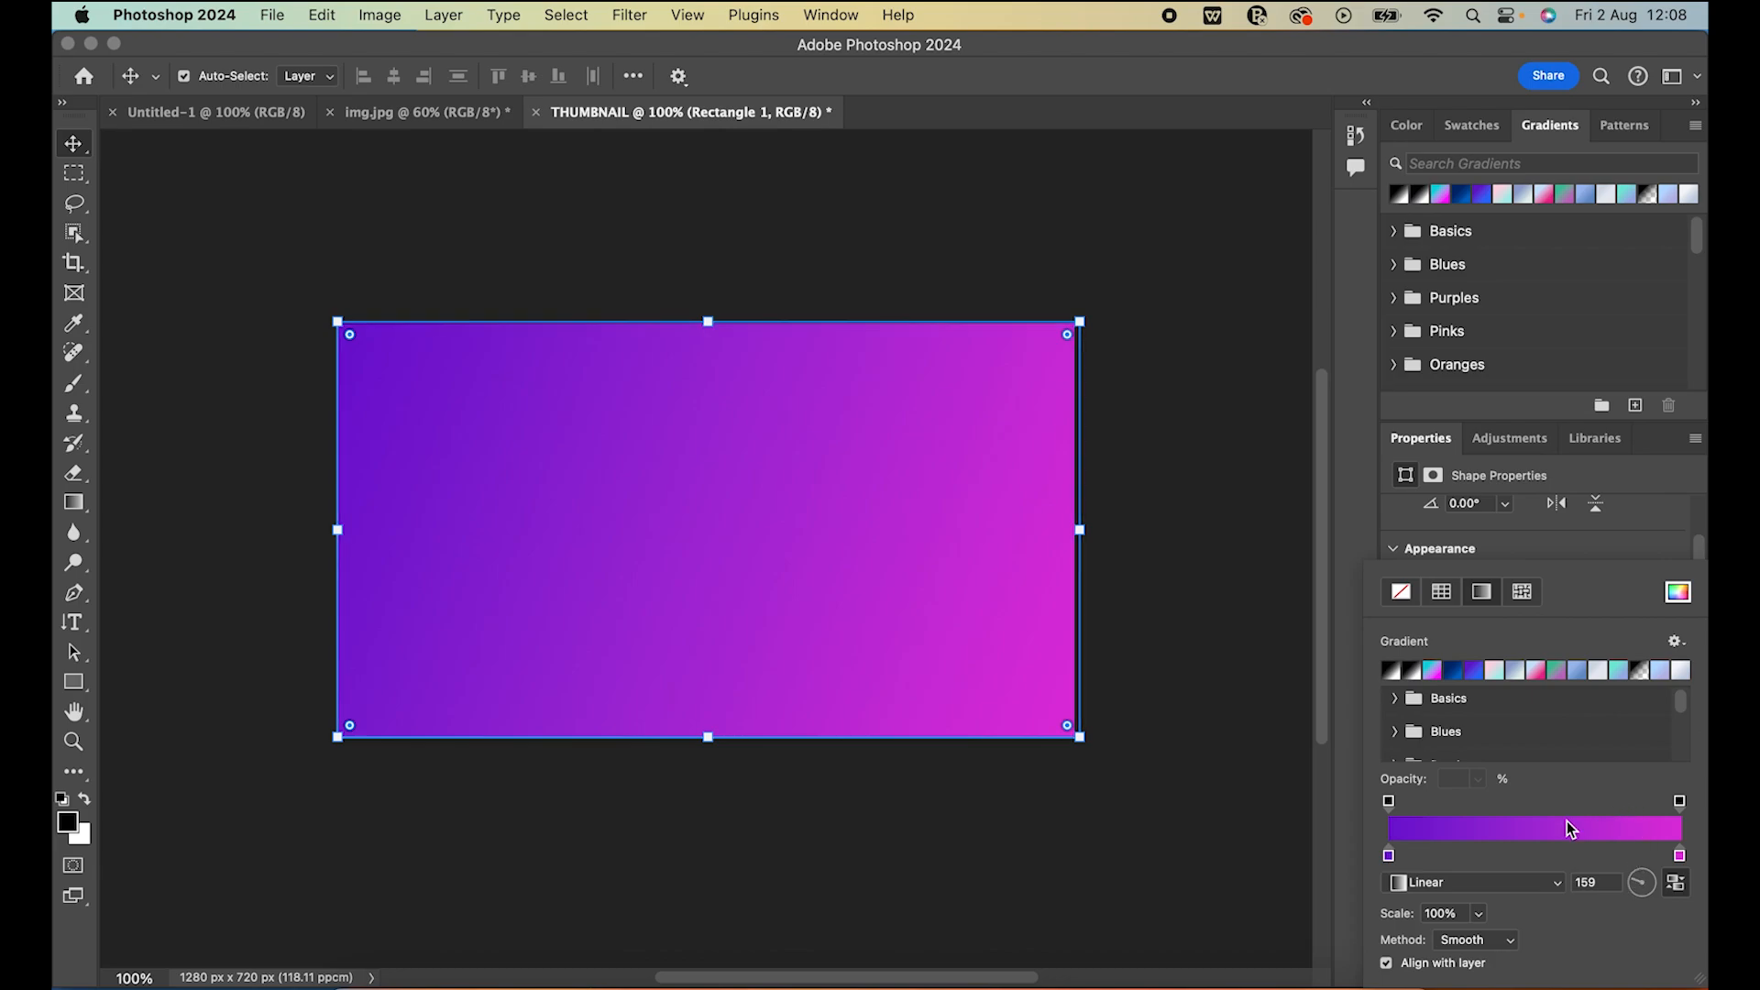
pyautogui.click(1208, 779)
pyautogui.click(1208, 778)
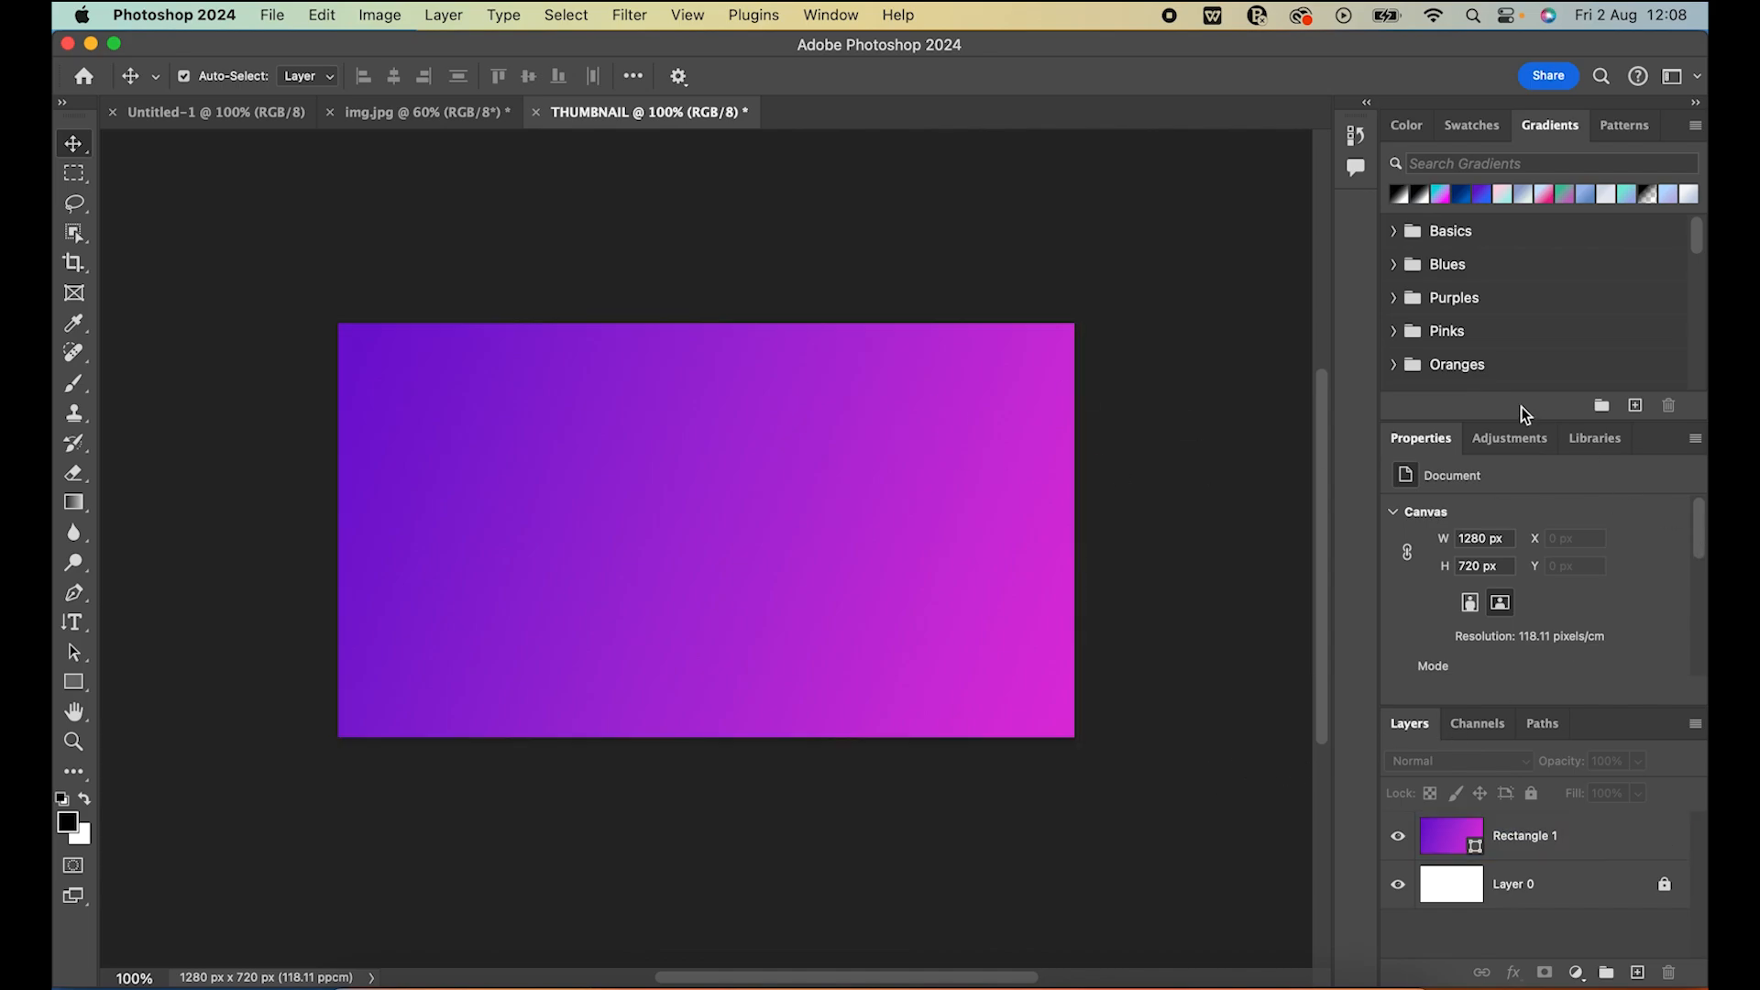
# Draw a white rectangle of about 113 x 127 px in the upper-left part of the canvas with the Rectangle tool
pyautogui.click(84, 692)
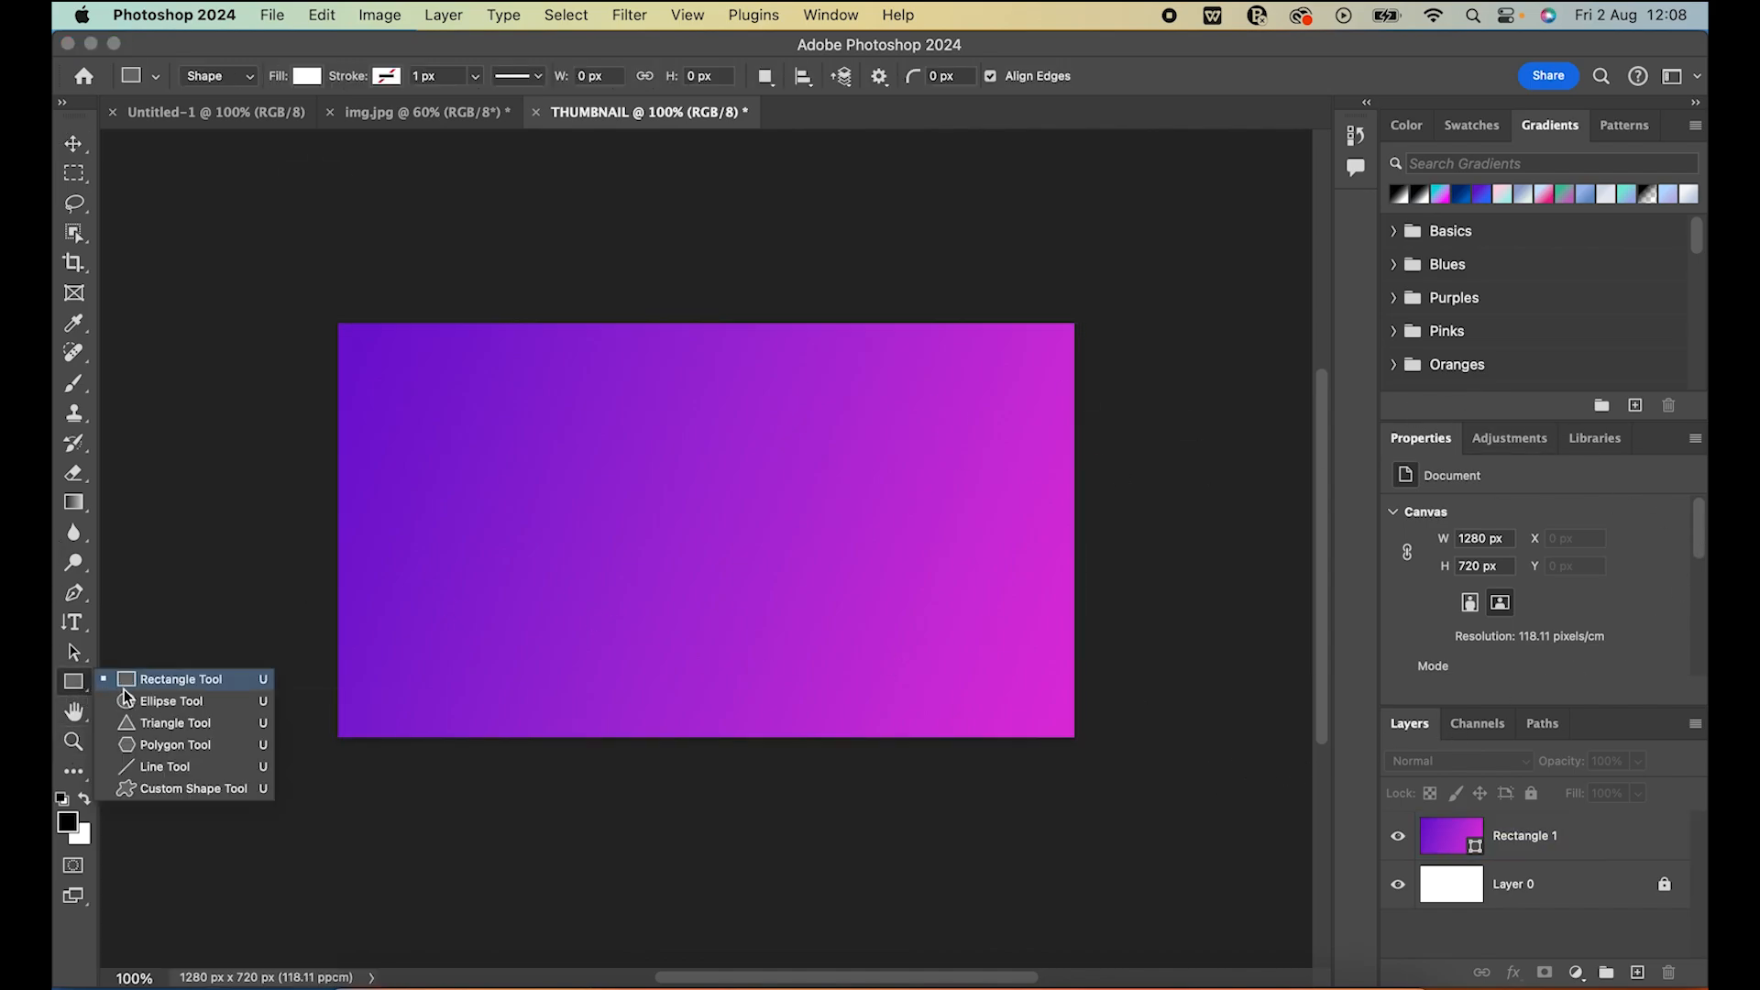
pyautogui.click(161, 684)
pyautogui.moveTo(461, 442); pyautogui.dragTo(528, 515)
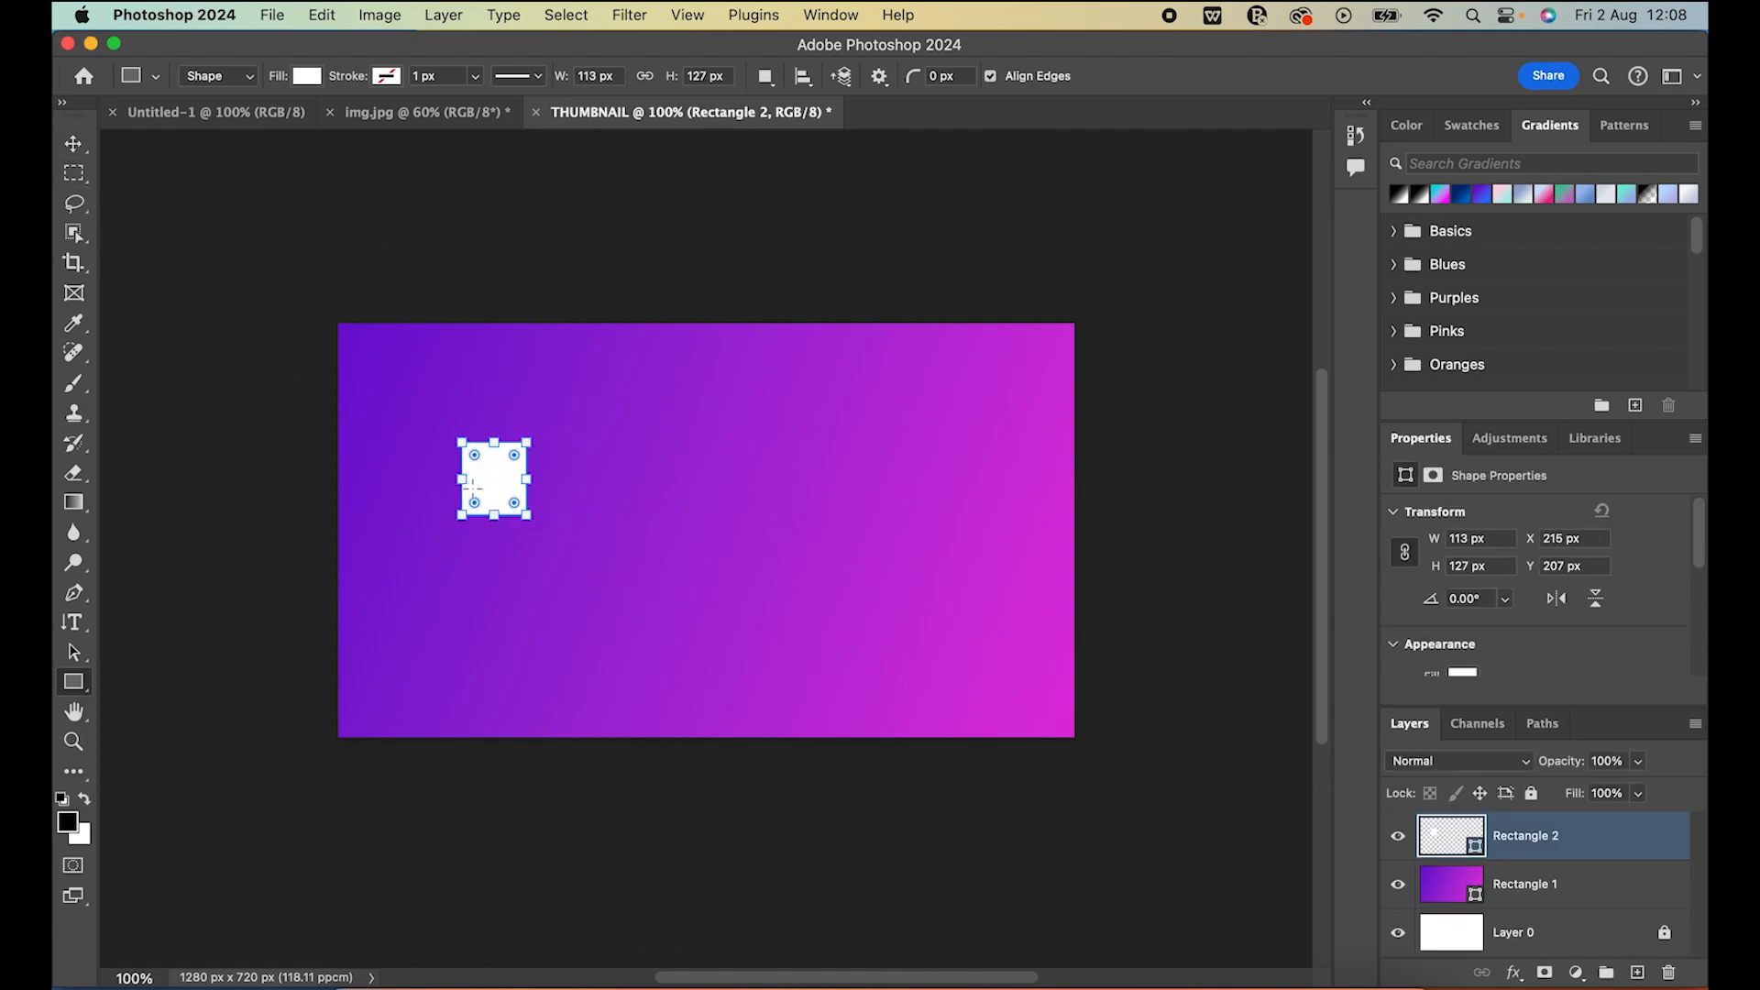
# Move the small white rectangle slightly down and right to about X 224 px, Y 232 px
pyautogui.click(74, 144)
pyautogui.keyDown('shift'); pyautogui.click(381, 349); pyautogui.keyUp('shift')
pyautogui.click(487, 473)
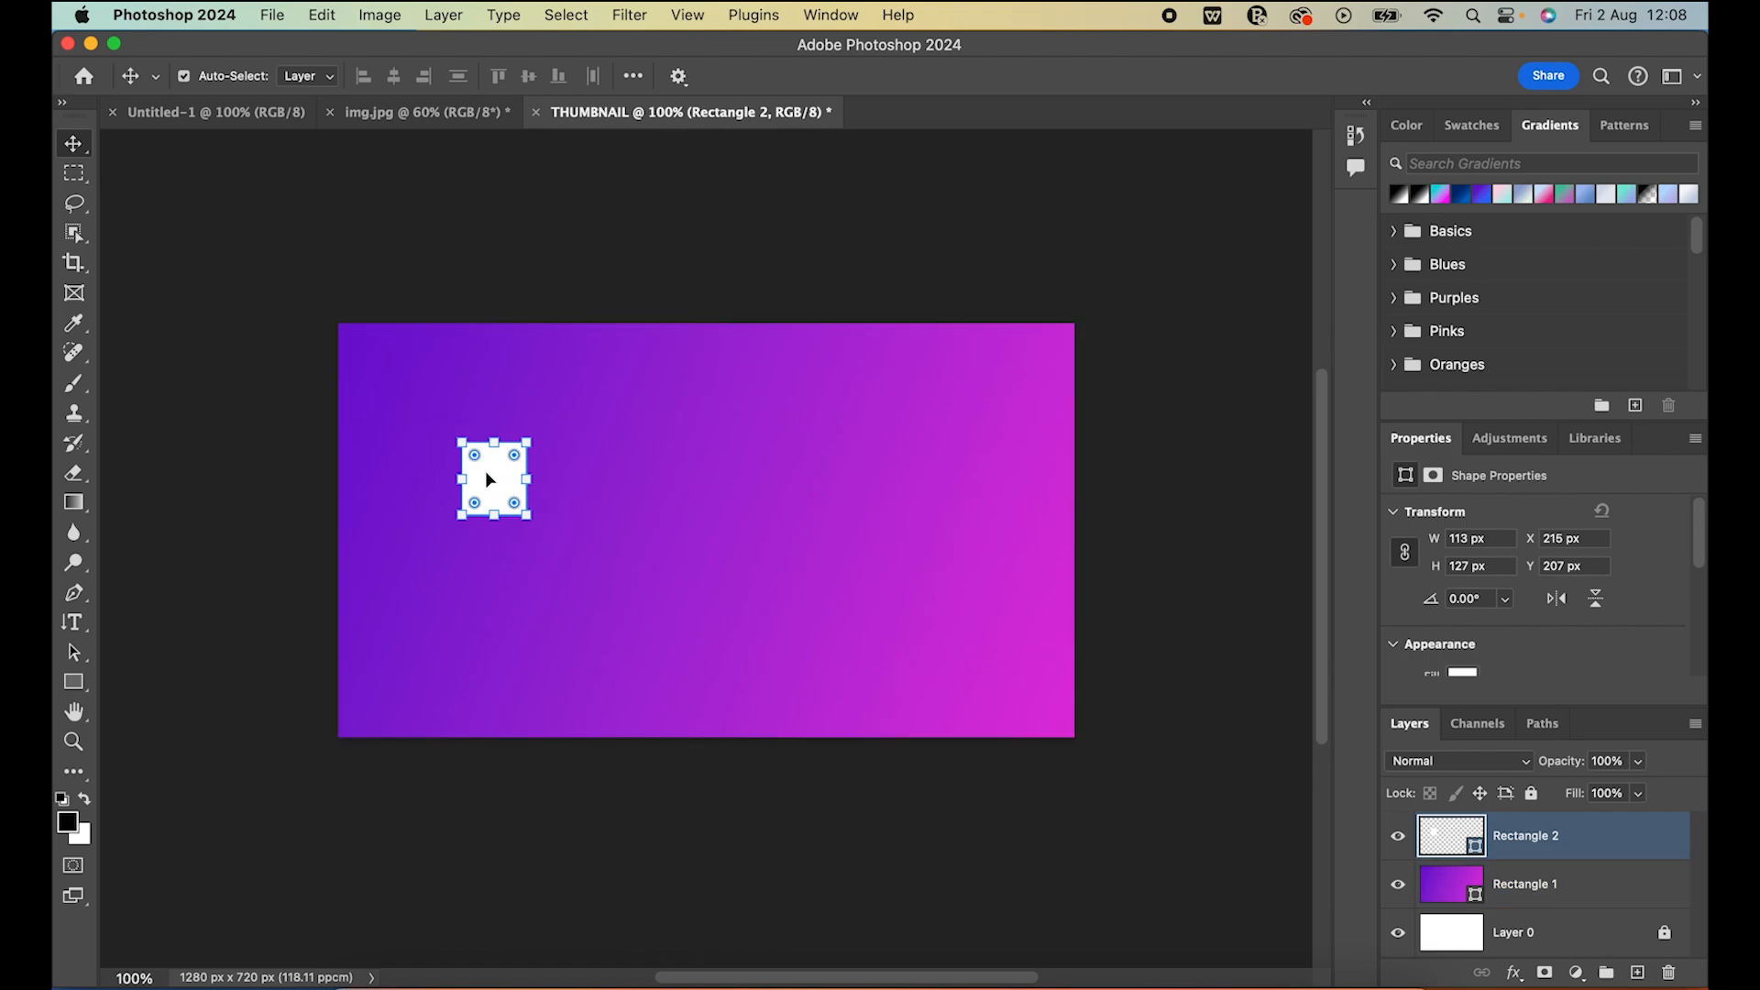
pyautogui.moveTo(504, 485)
pyautogui.mouseDown()
pyautogui.moveTo(648, 483)
pyautogui.moveTo(495, 431)
pyautogui.moveTo(511, 521)
pyautogui.moveTo(490, 536)
pyautogui.moveTo(498, 494)
pyautogui.mouseUp()
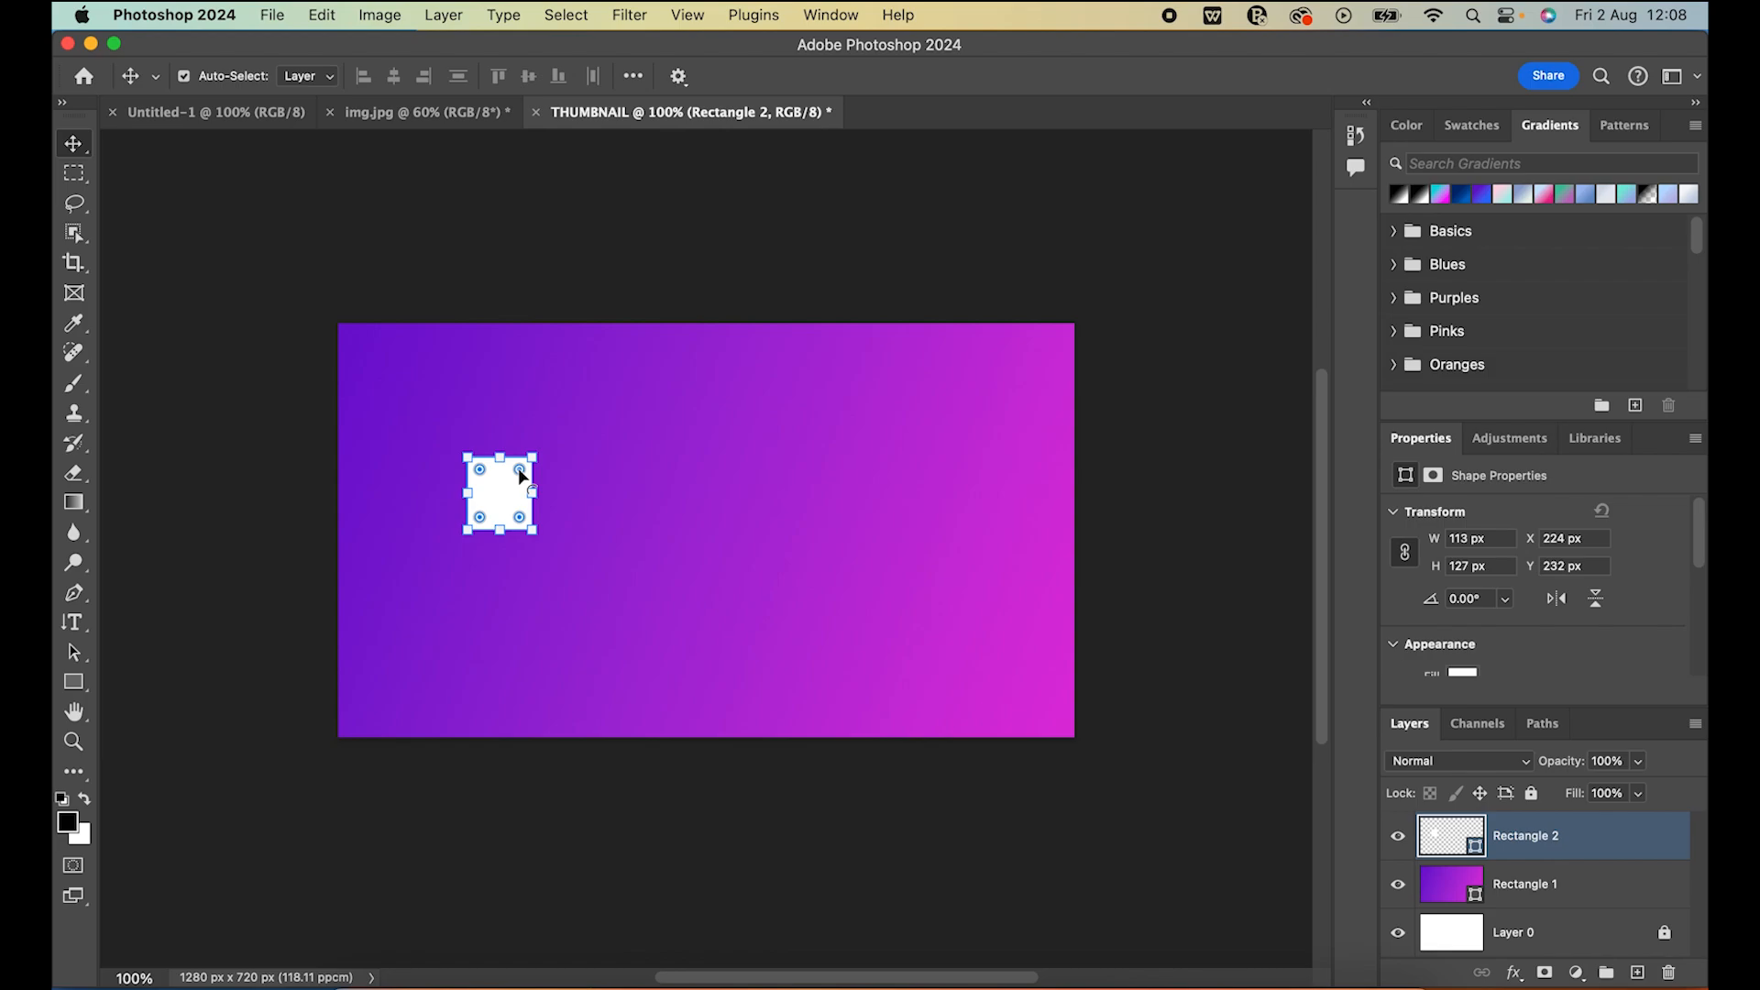
# Round the corners of the small white rectangle and rotate it by about 3.28 degrees
pyautogui.moveTo(520, 471); pyautogui.dragTo(520, 473)
pyautogui.click(579, 222)
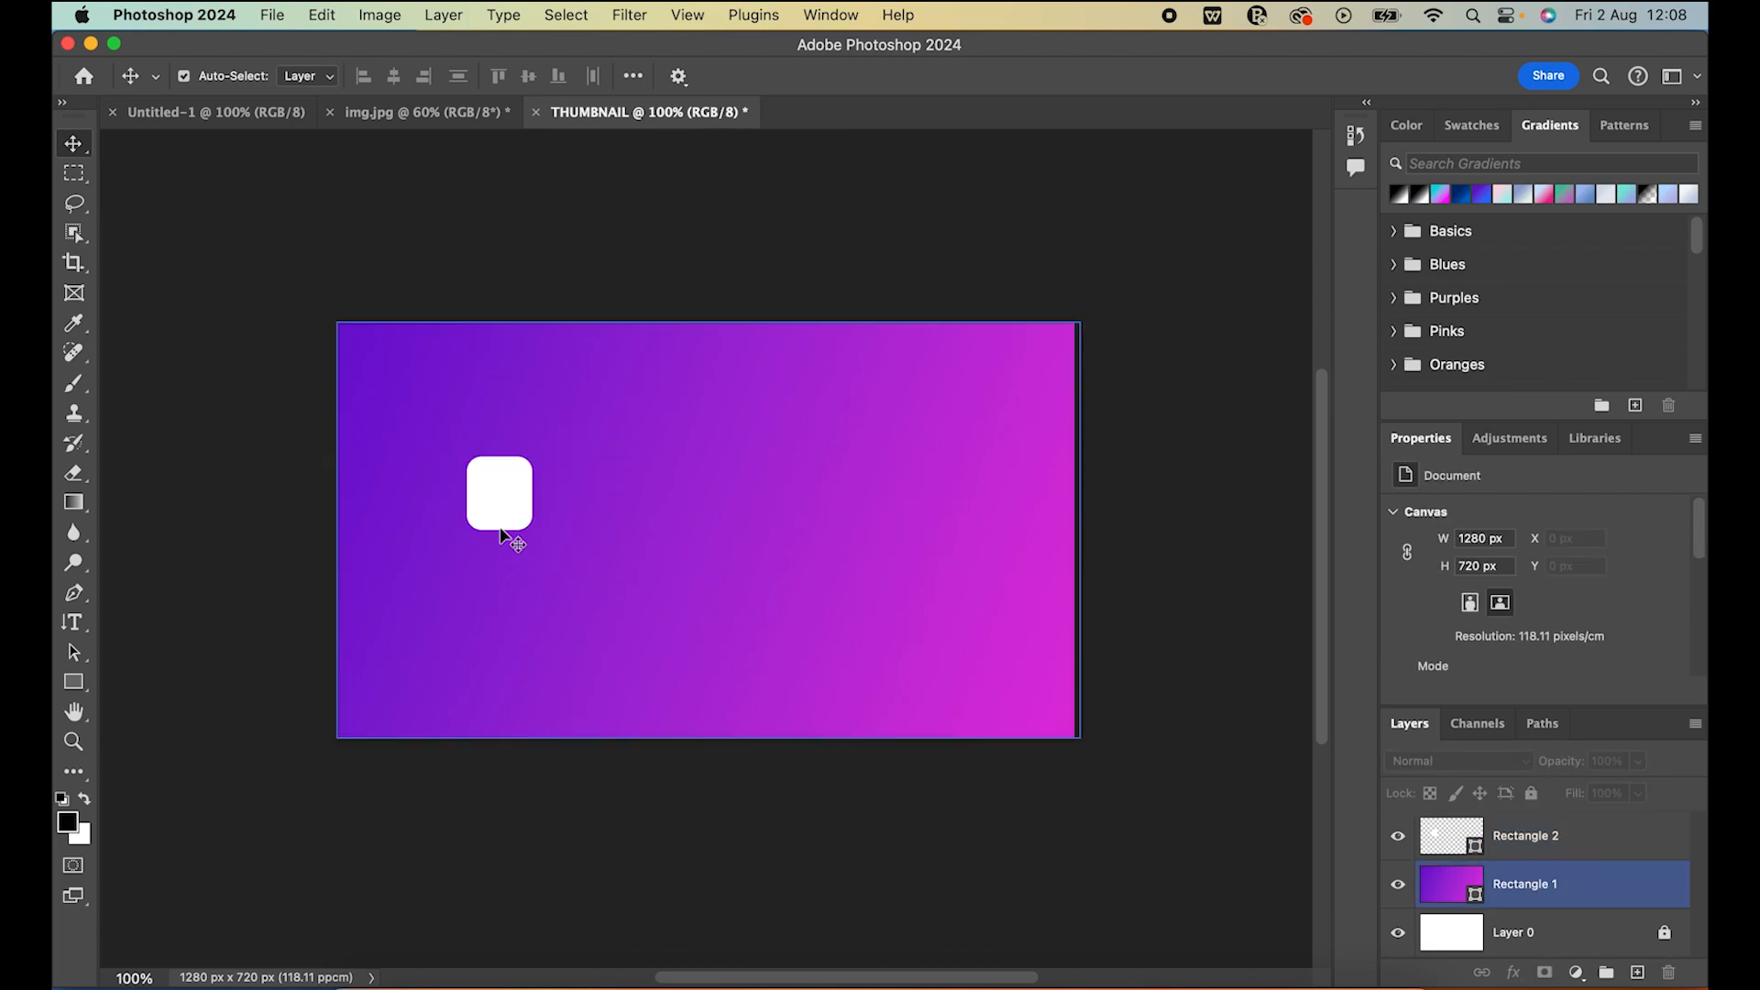
pyautogui.click(503, 481)
pyautogui.keyDown('shift'); pyautogui.click(553, 440); pyautogui.keyUp('shift')
pyautogui.moveTo(548, 442); pyautogui.dragTo(577, 421)
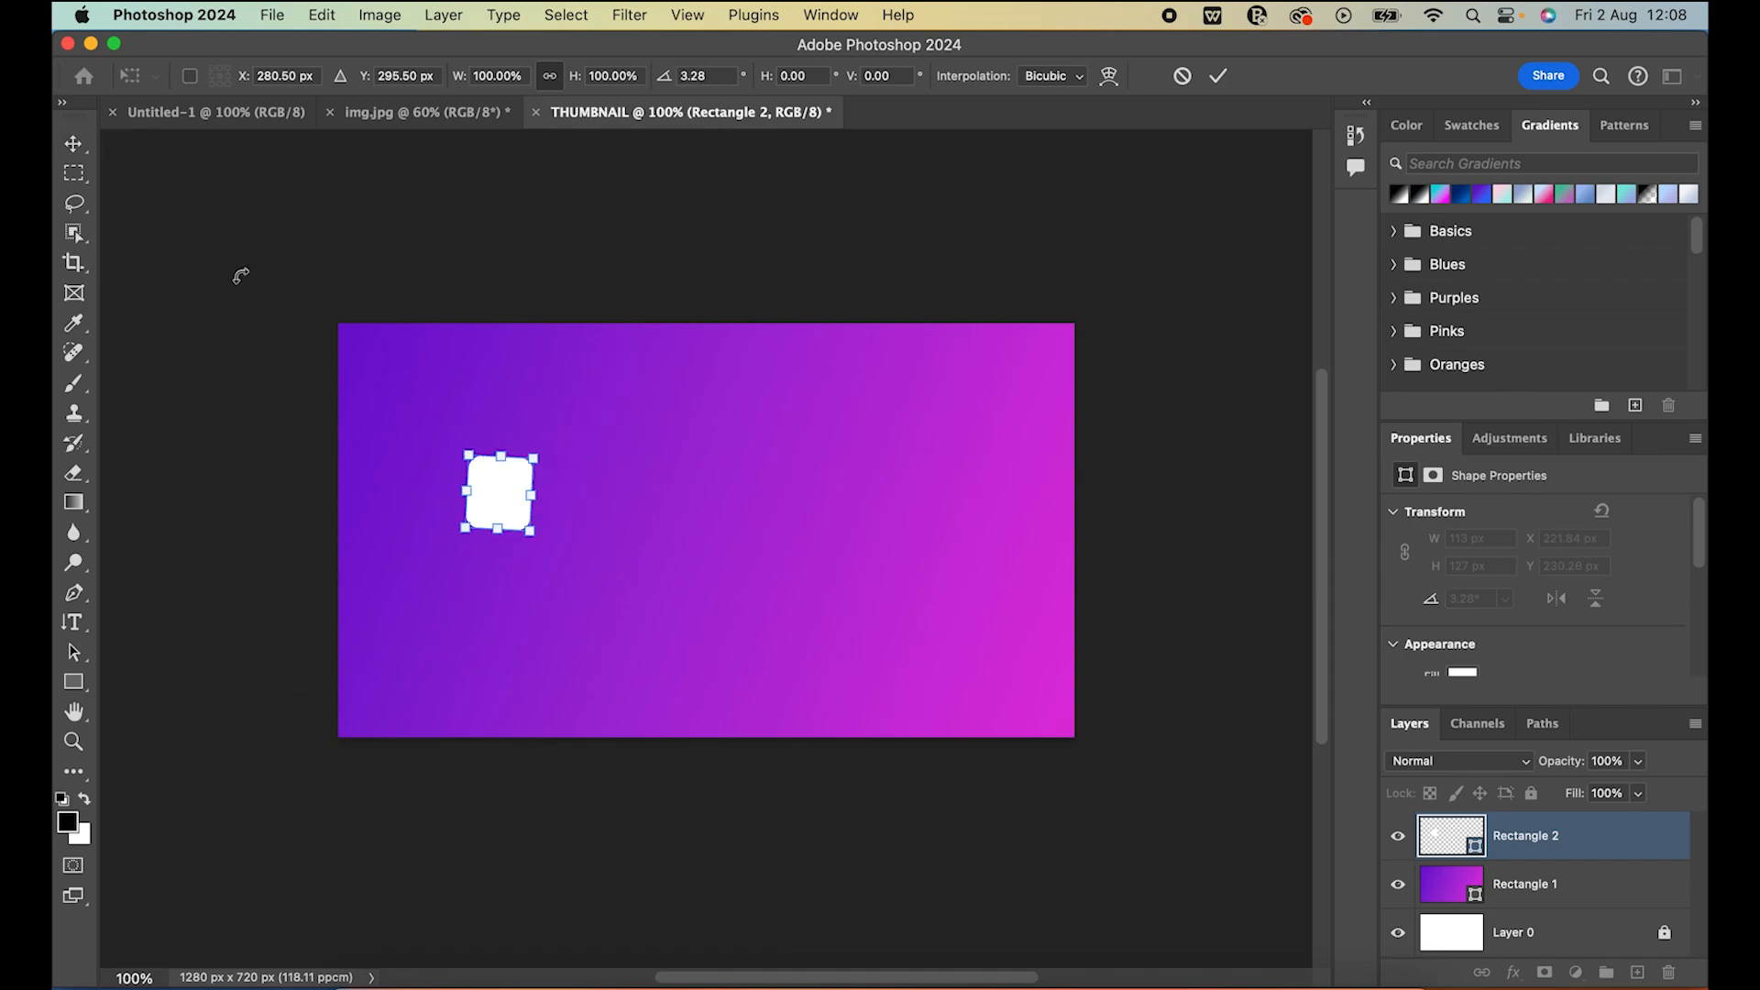
pyautogui.press('Return')
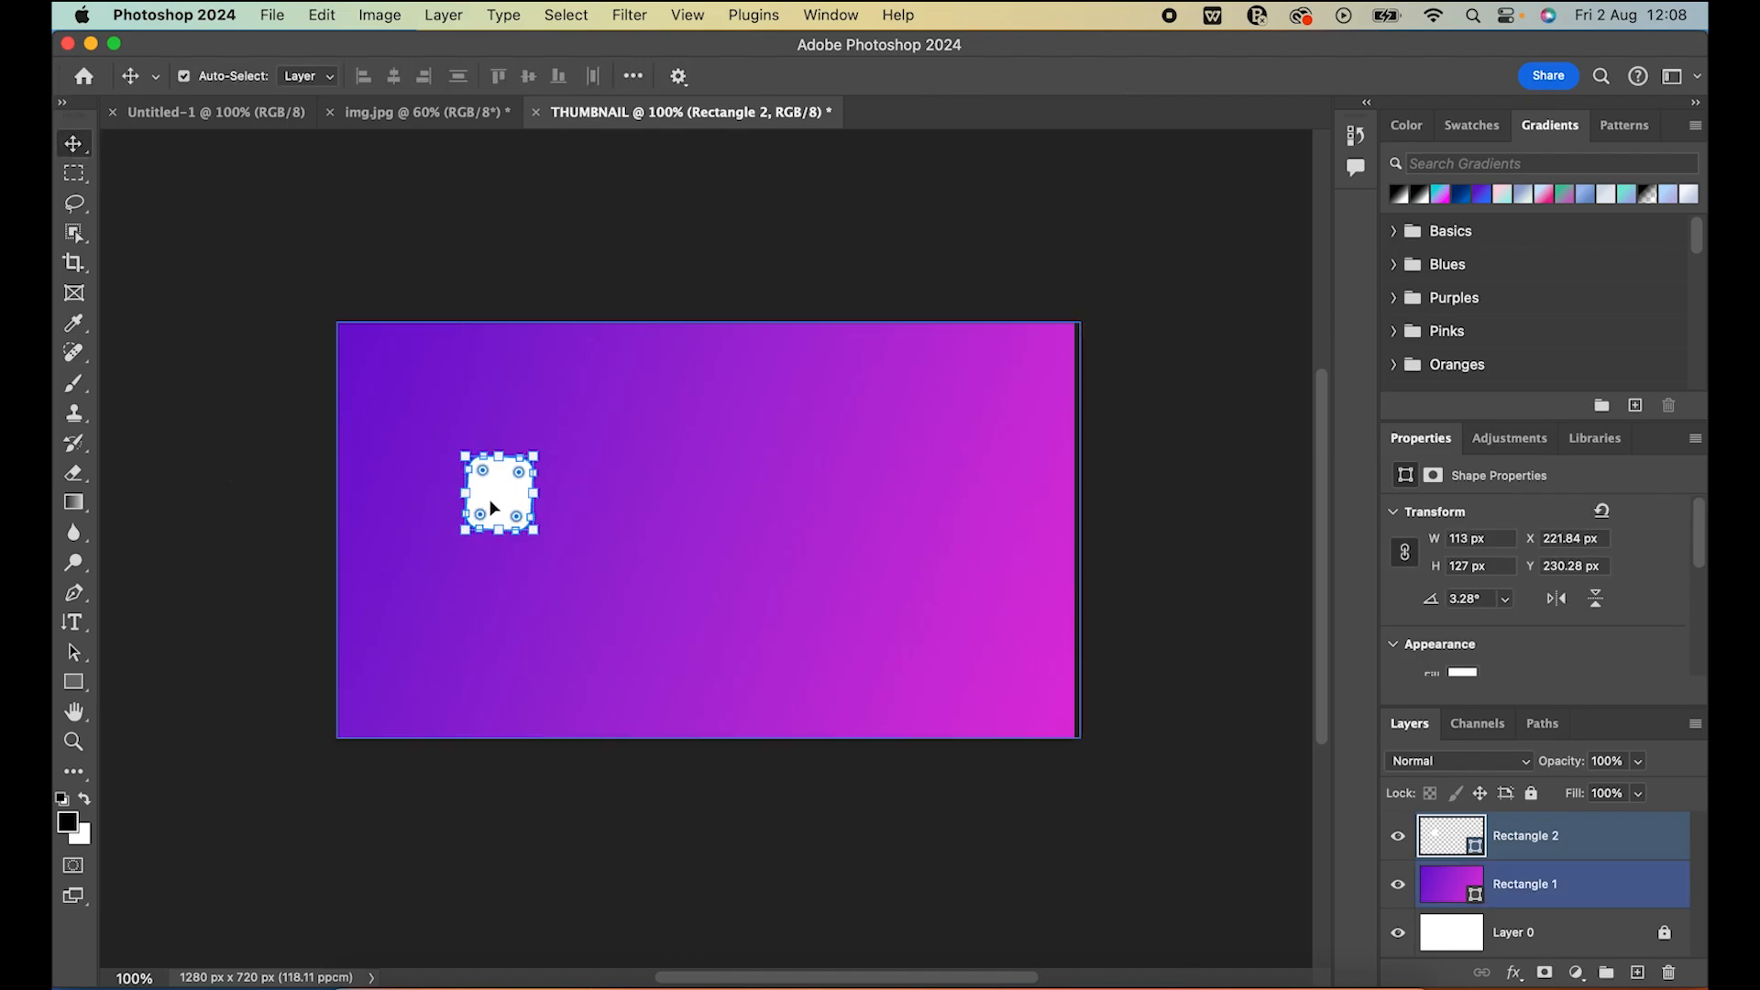
# Delete the small white rectangle from the thumbnail and switch to the img.jpg document
pyautogui.press('BackSpace')
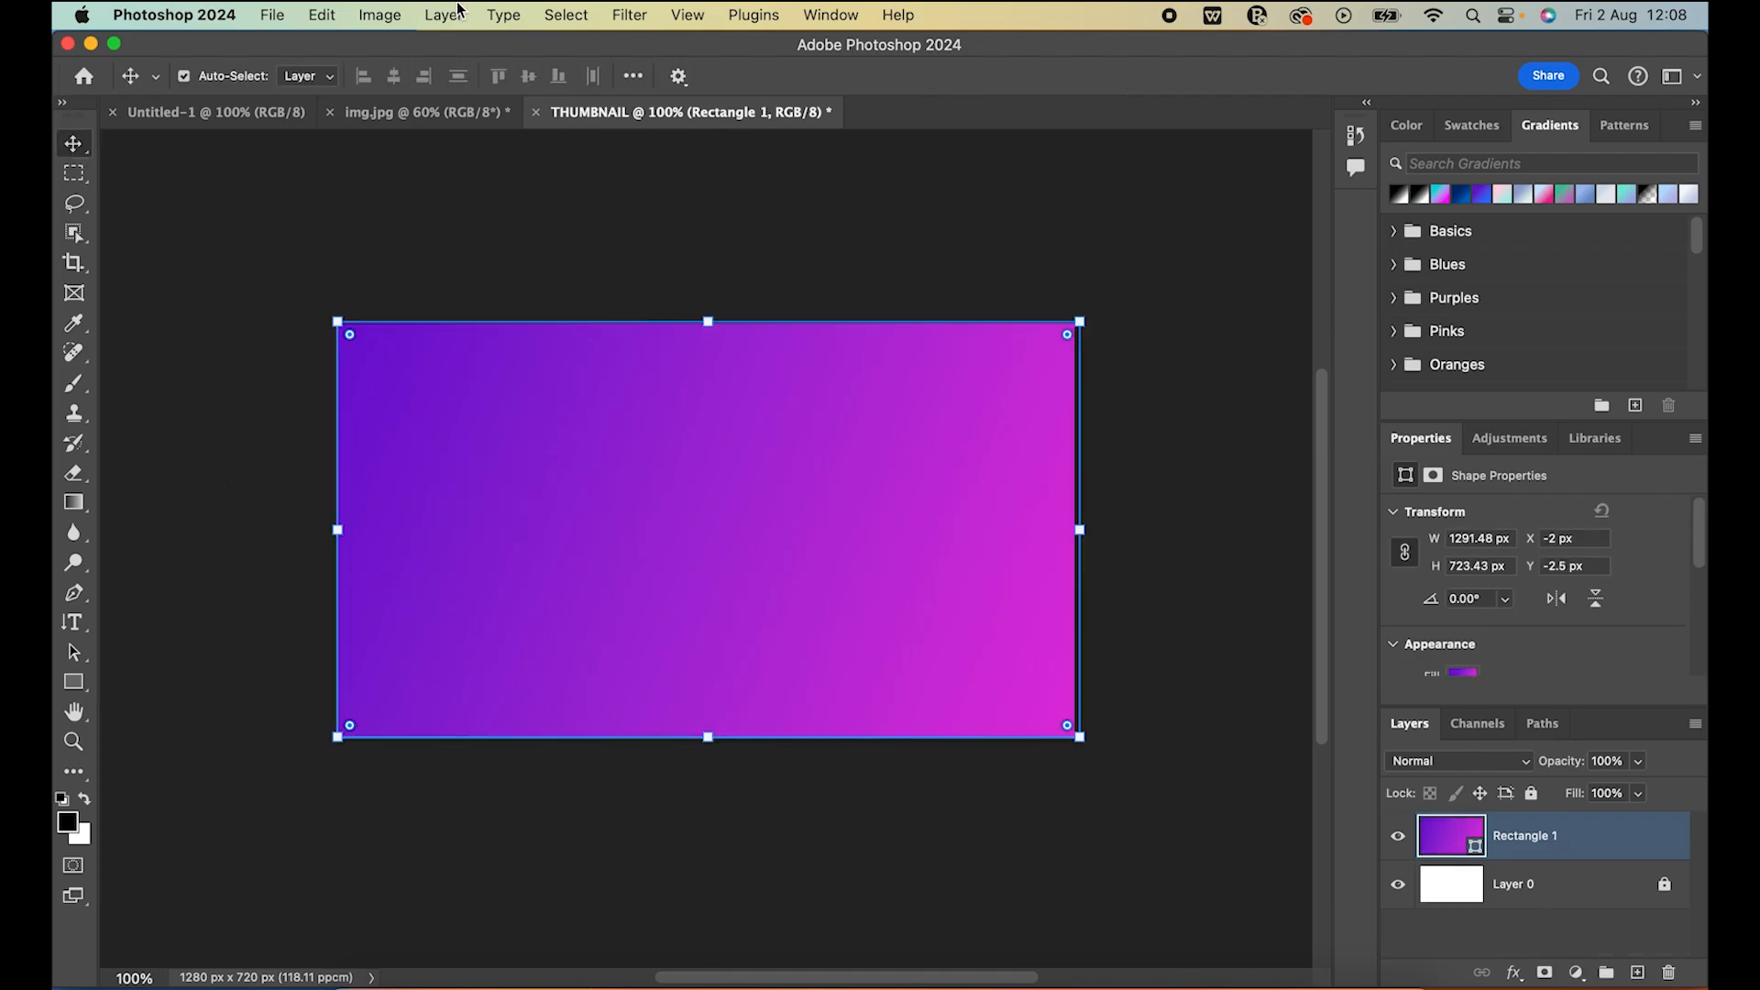
pyautogui.click(290, 277)
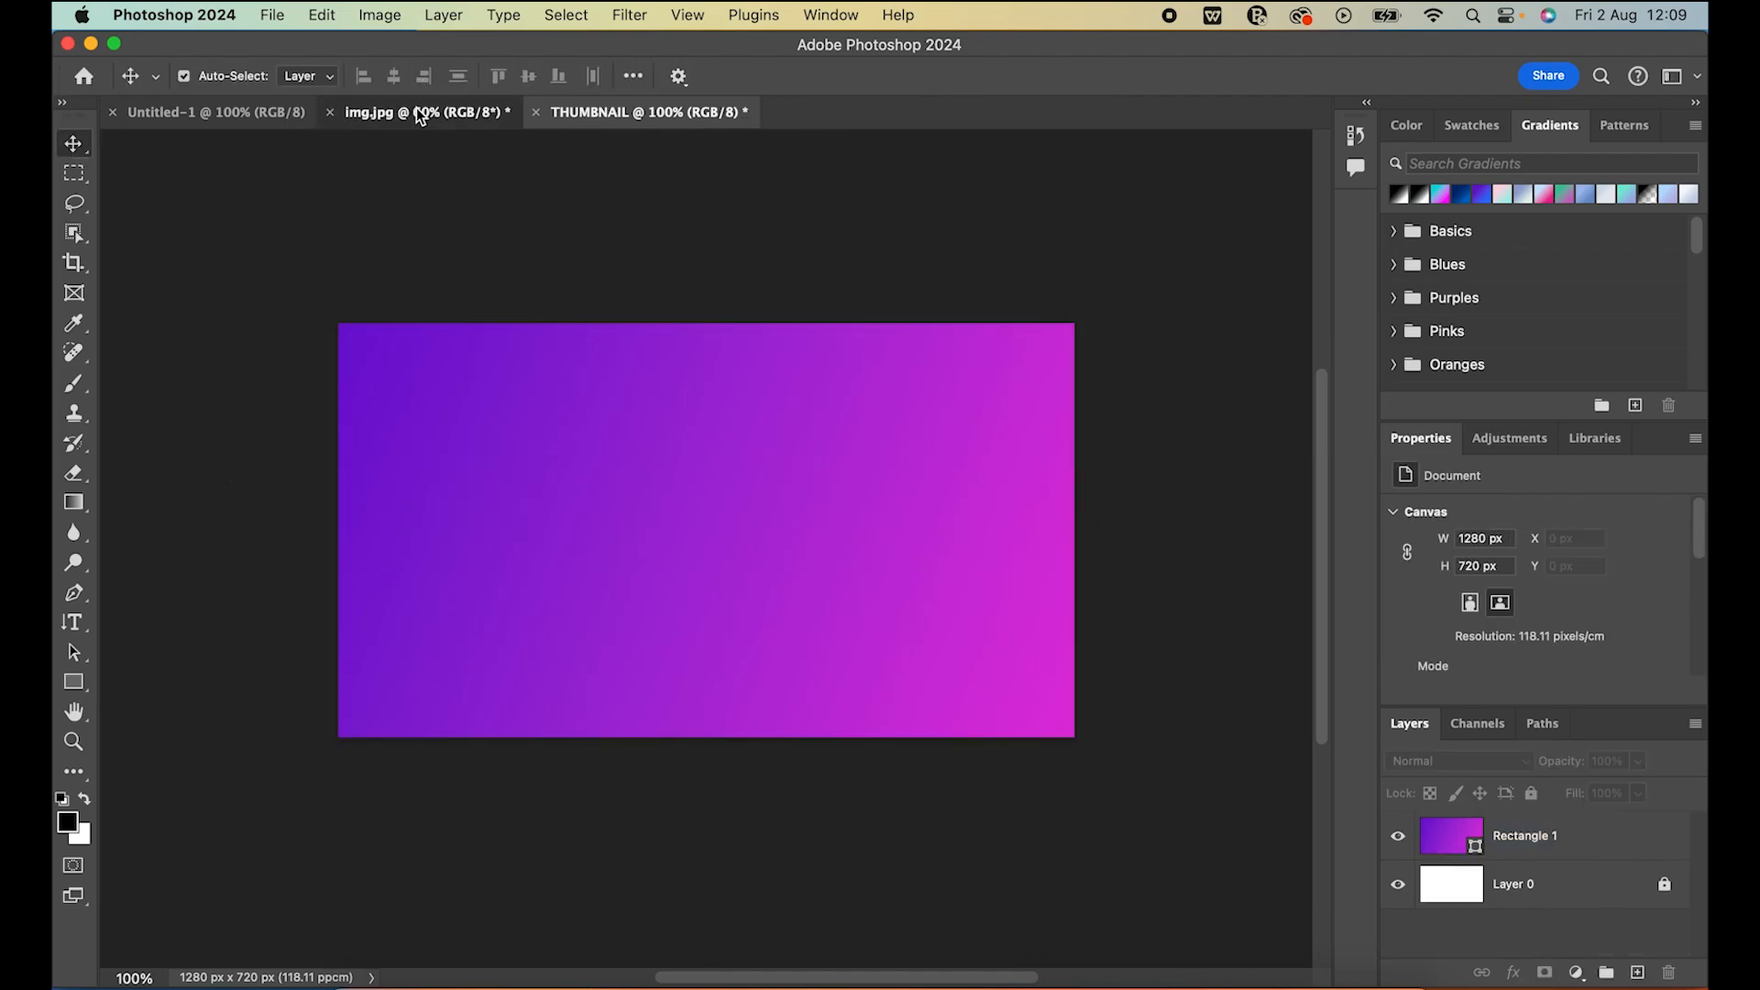
pyautogui.click(418, 111)
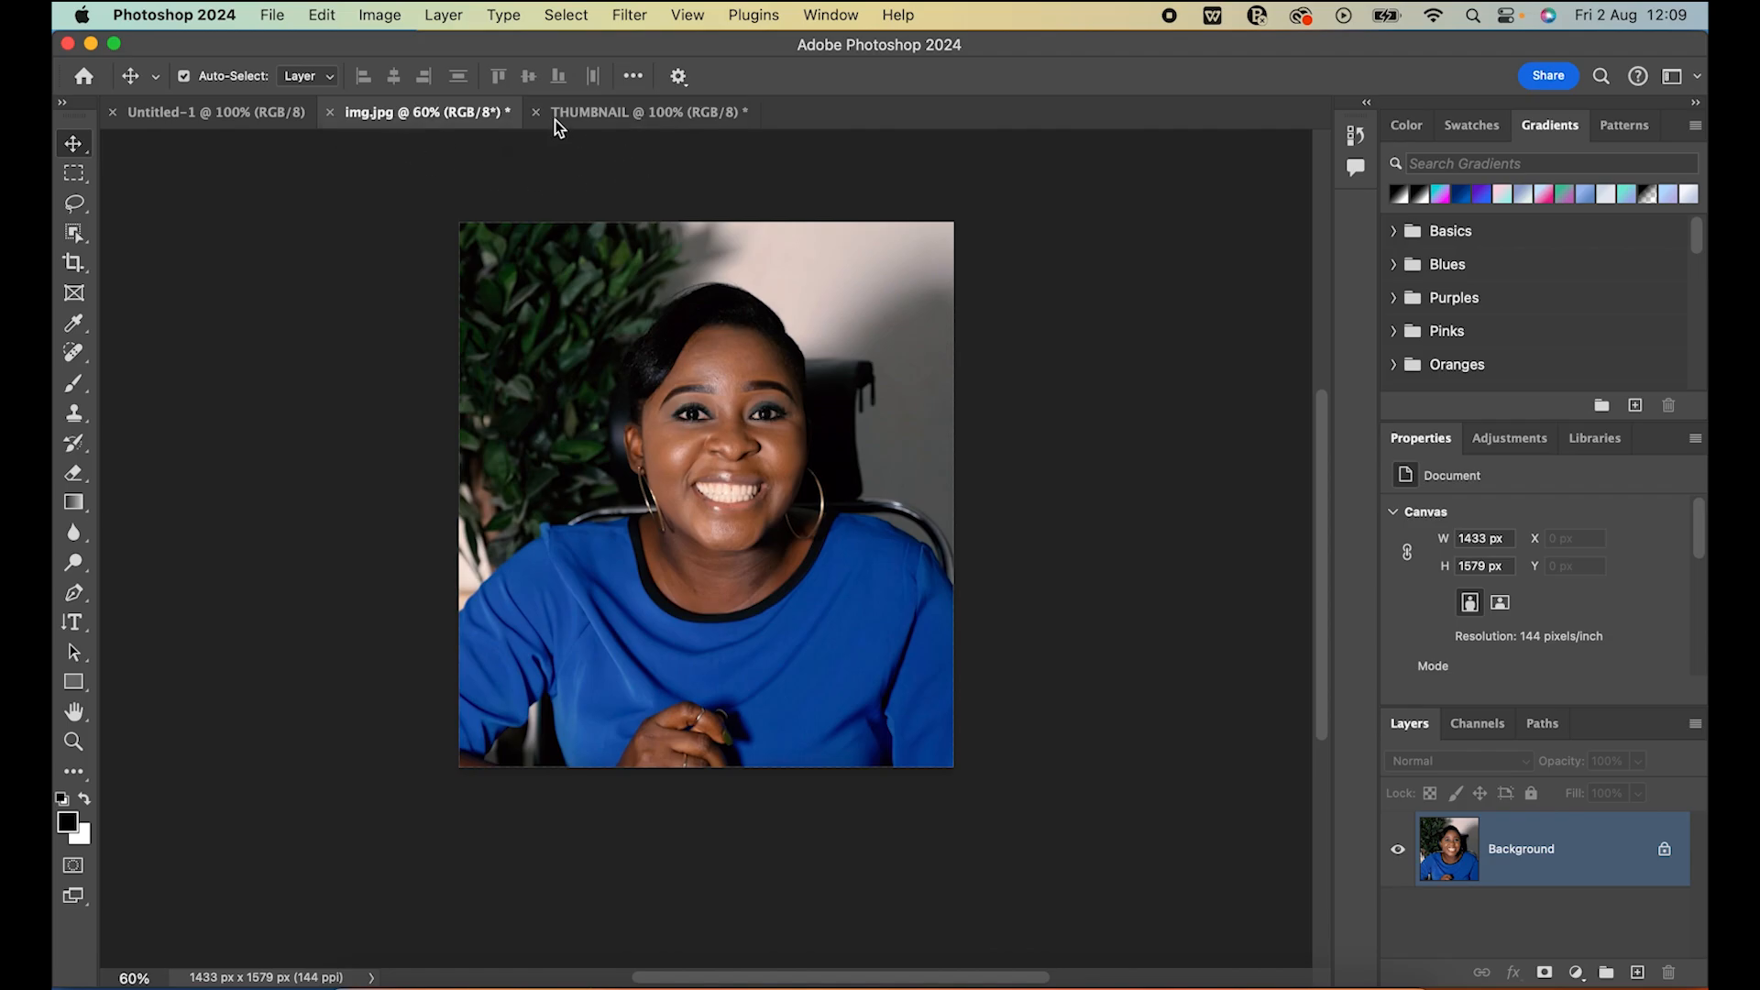
pyautogui.click(592, 114)
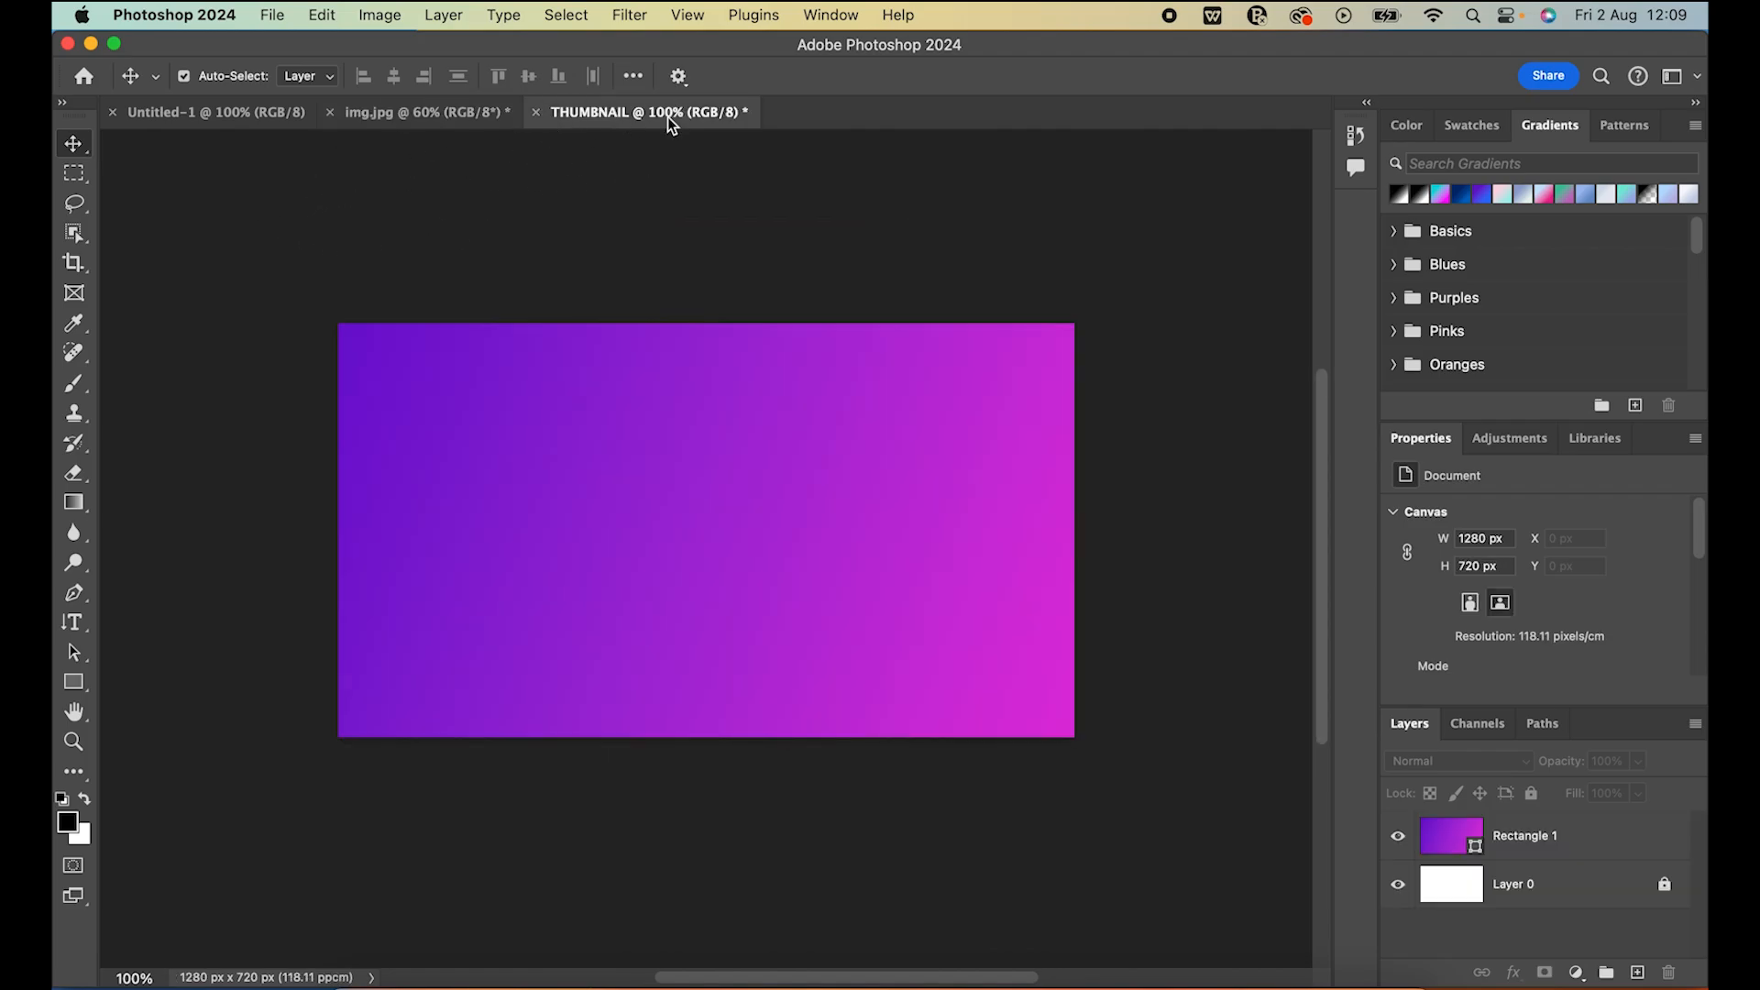
pyautogui.click(442, 116)
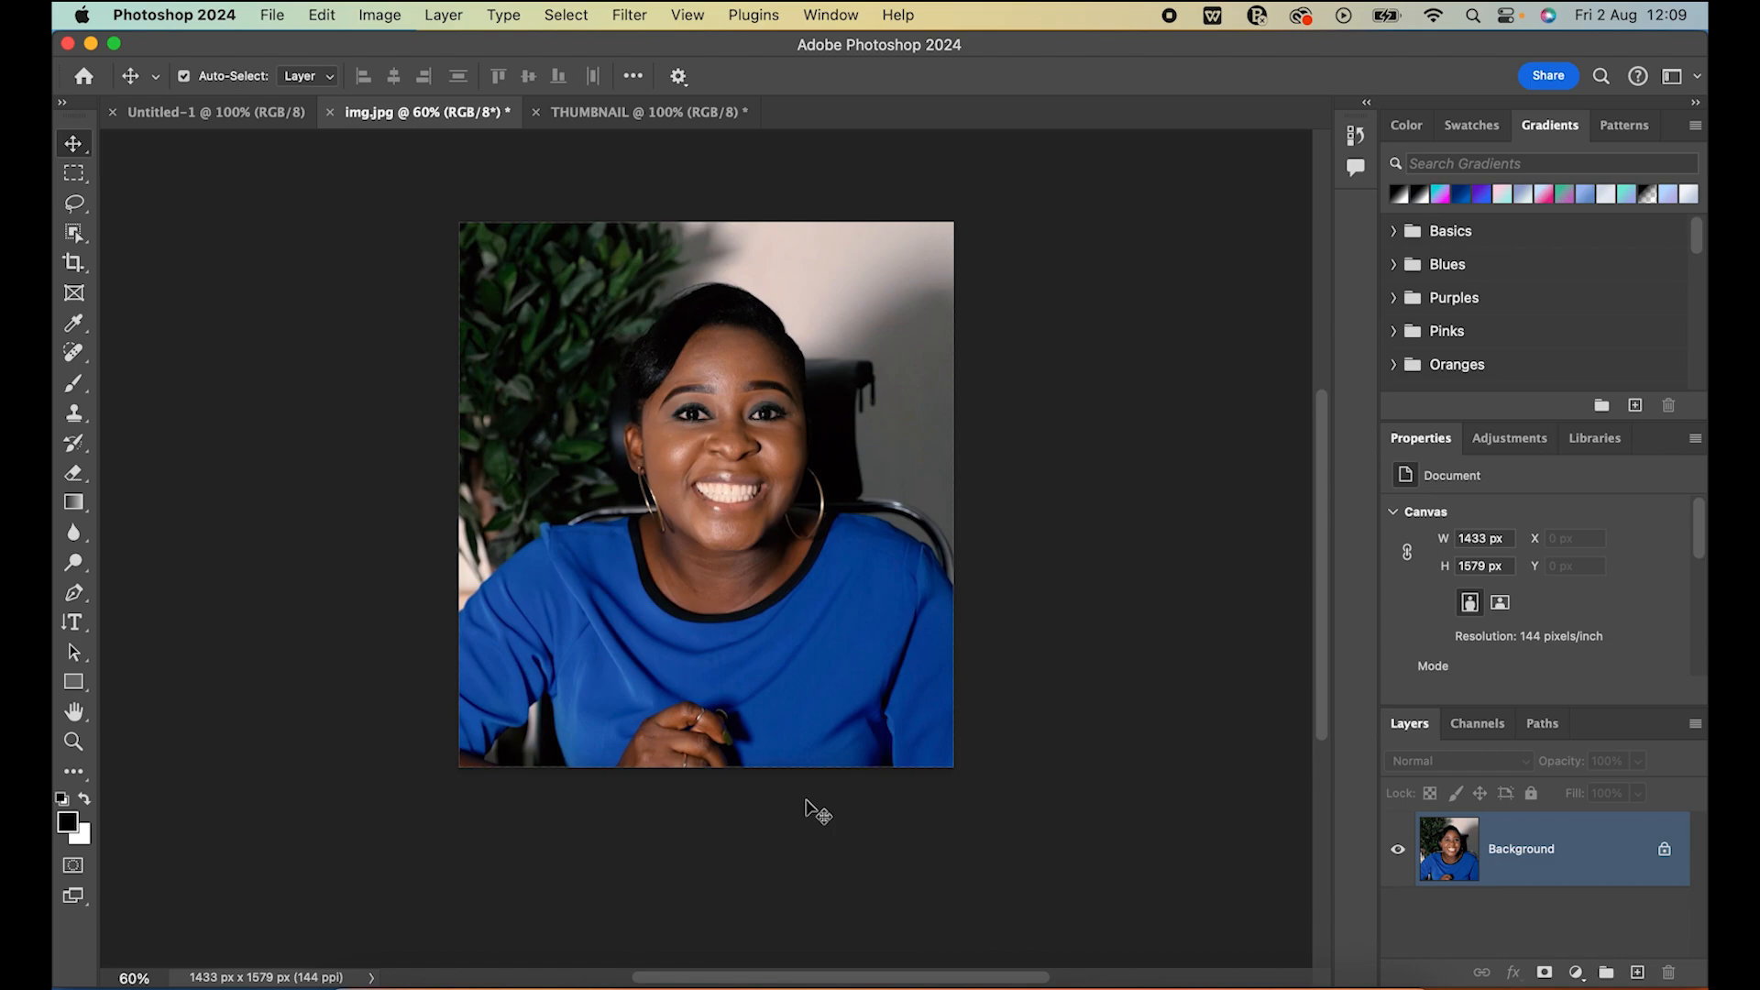
pyautogui.press('XF86MonBrightnessUp')
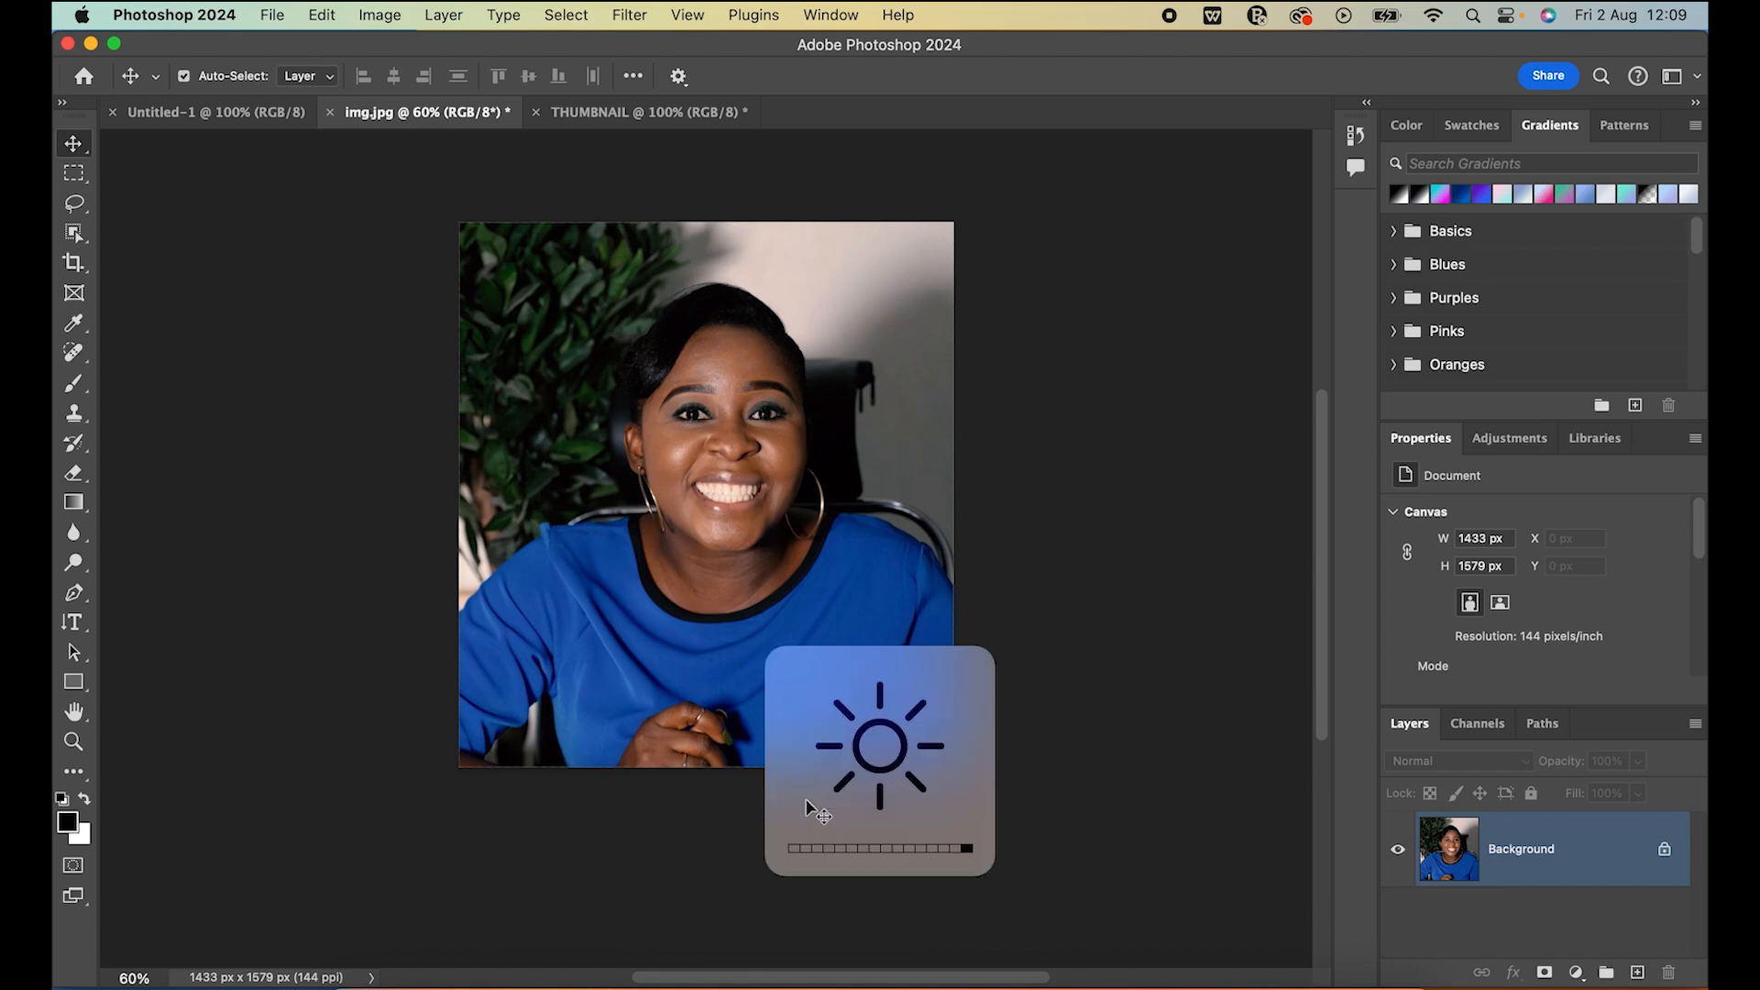
pyautogui.press('XF86MonBrightnessDown')
pyautogui.press('XF86MonBrightnessDown')
pyautogui.press('XF86MonBrightnessDown')
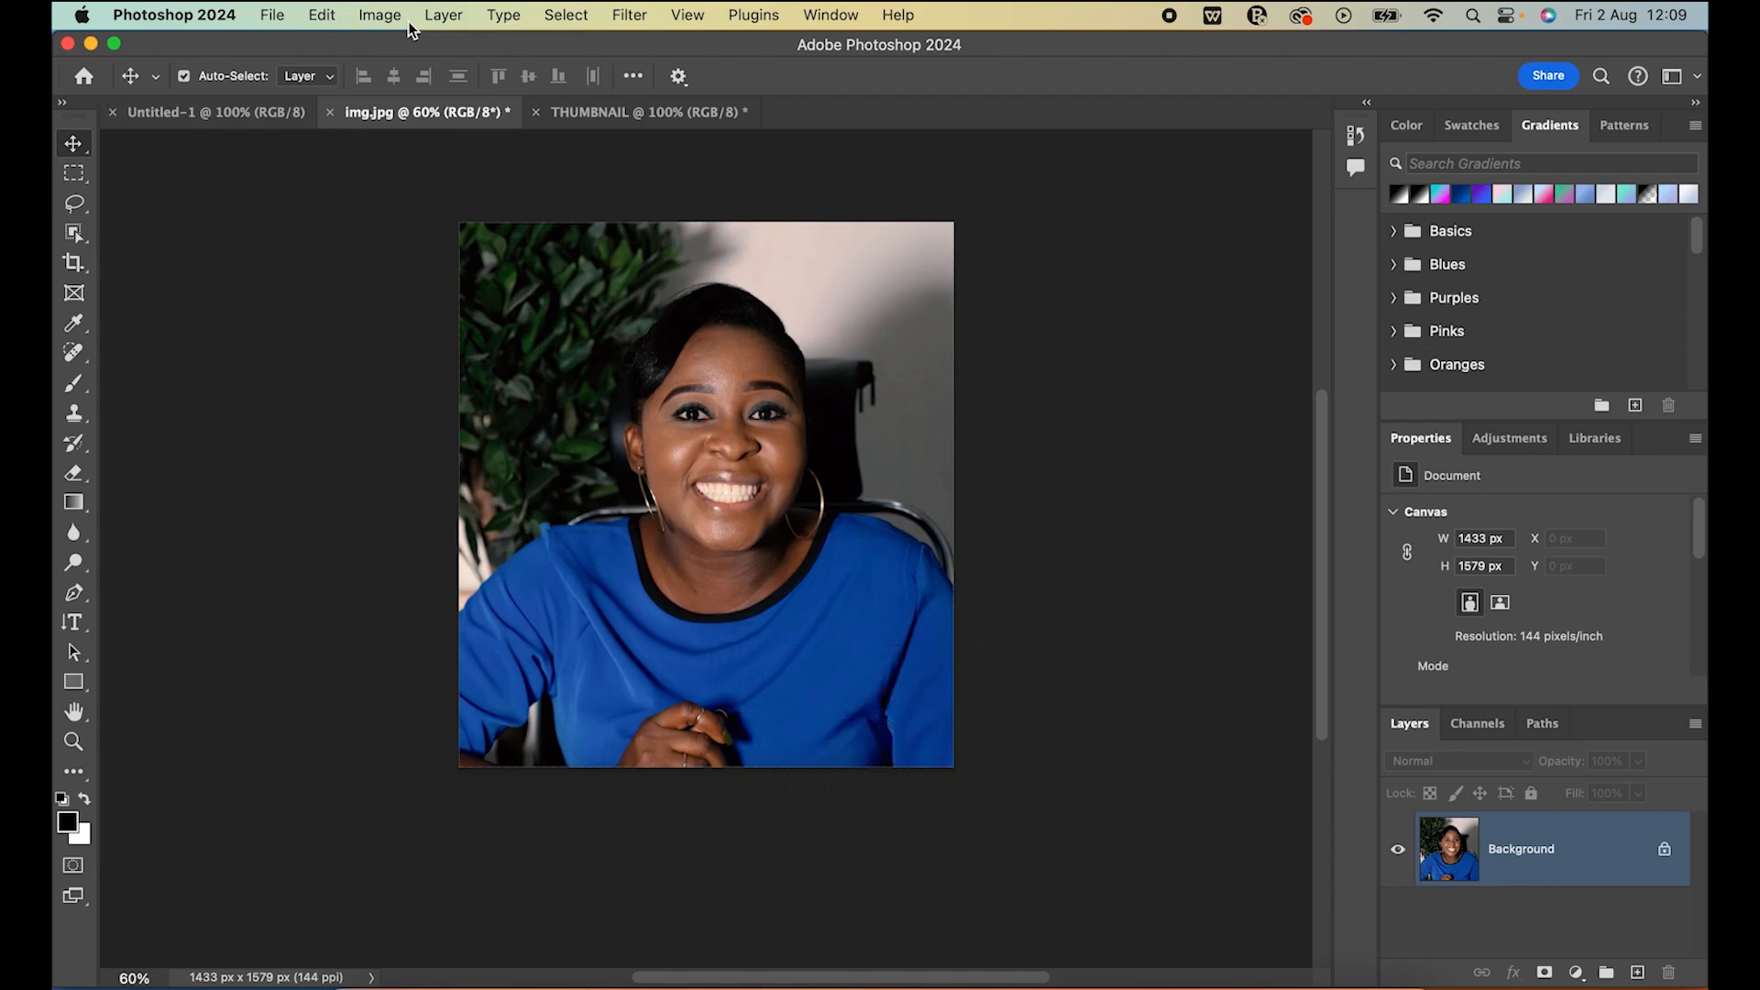
# Try a Brightness/Contrast adjustment on the portrait photo with brightness 26 and contrast -22, and discard it
pyautogui.click(377, 15)
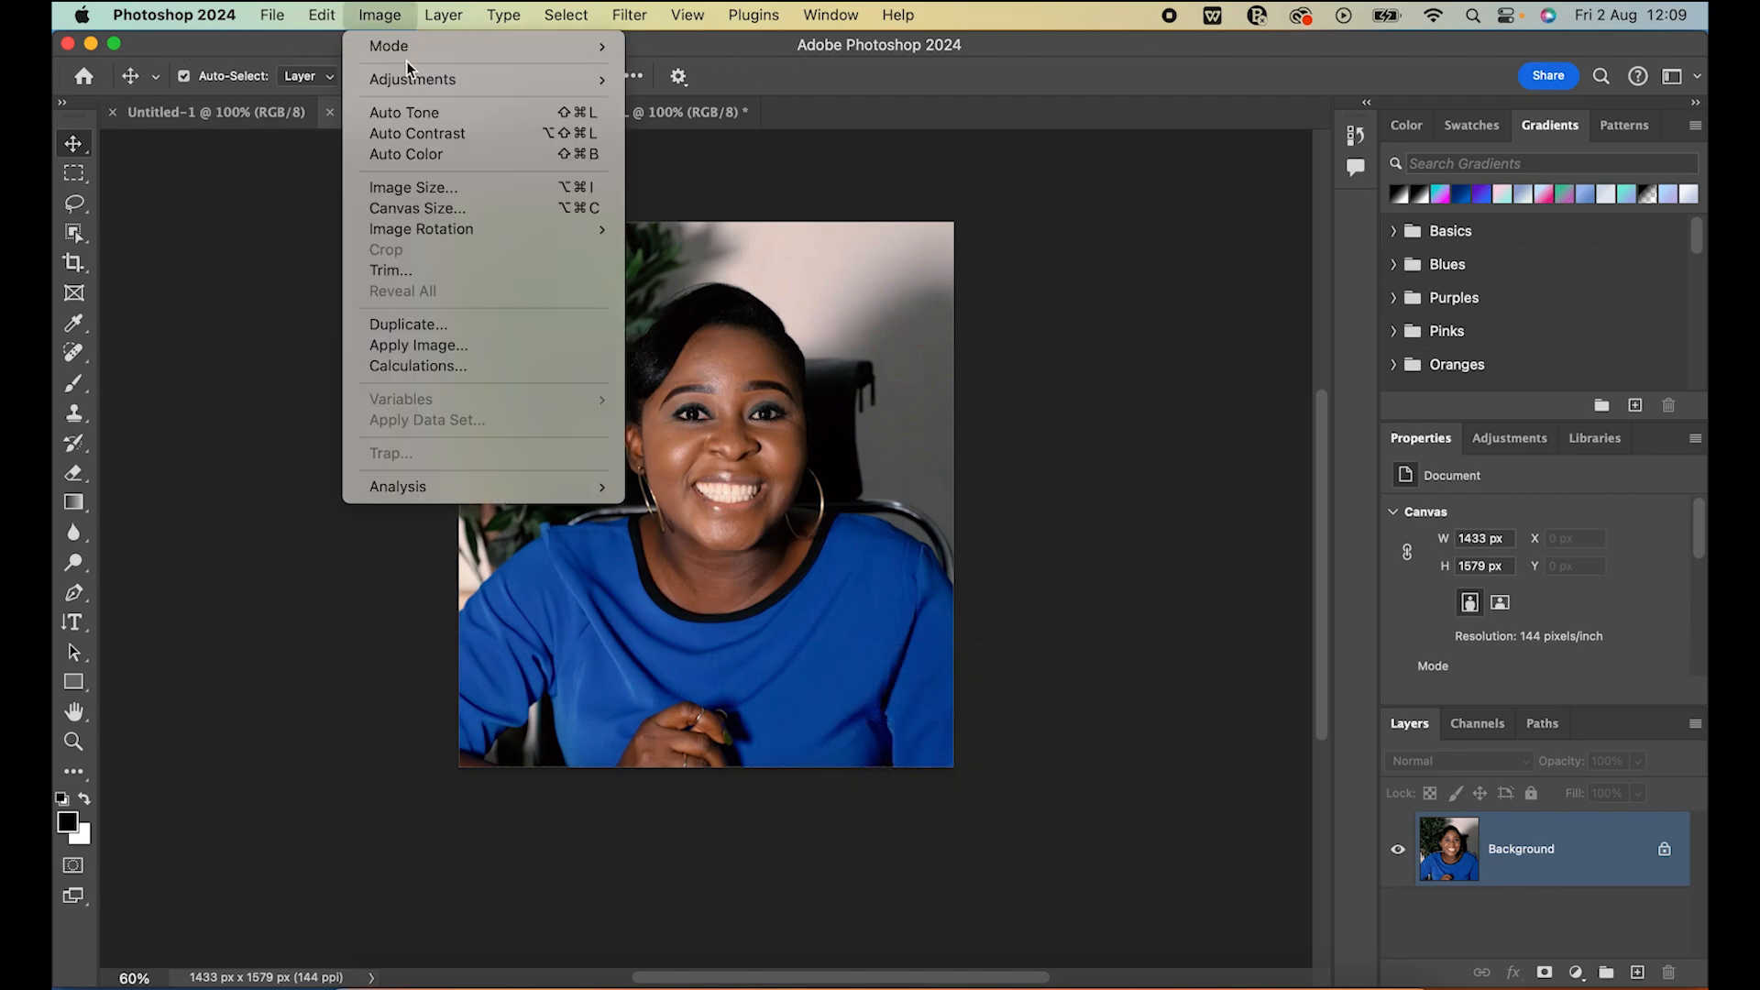
pyautogui.moveTo(560, 79)
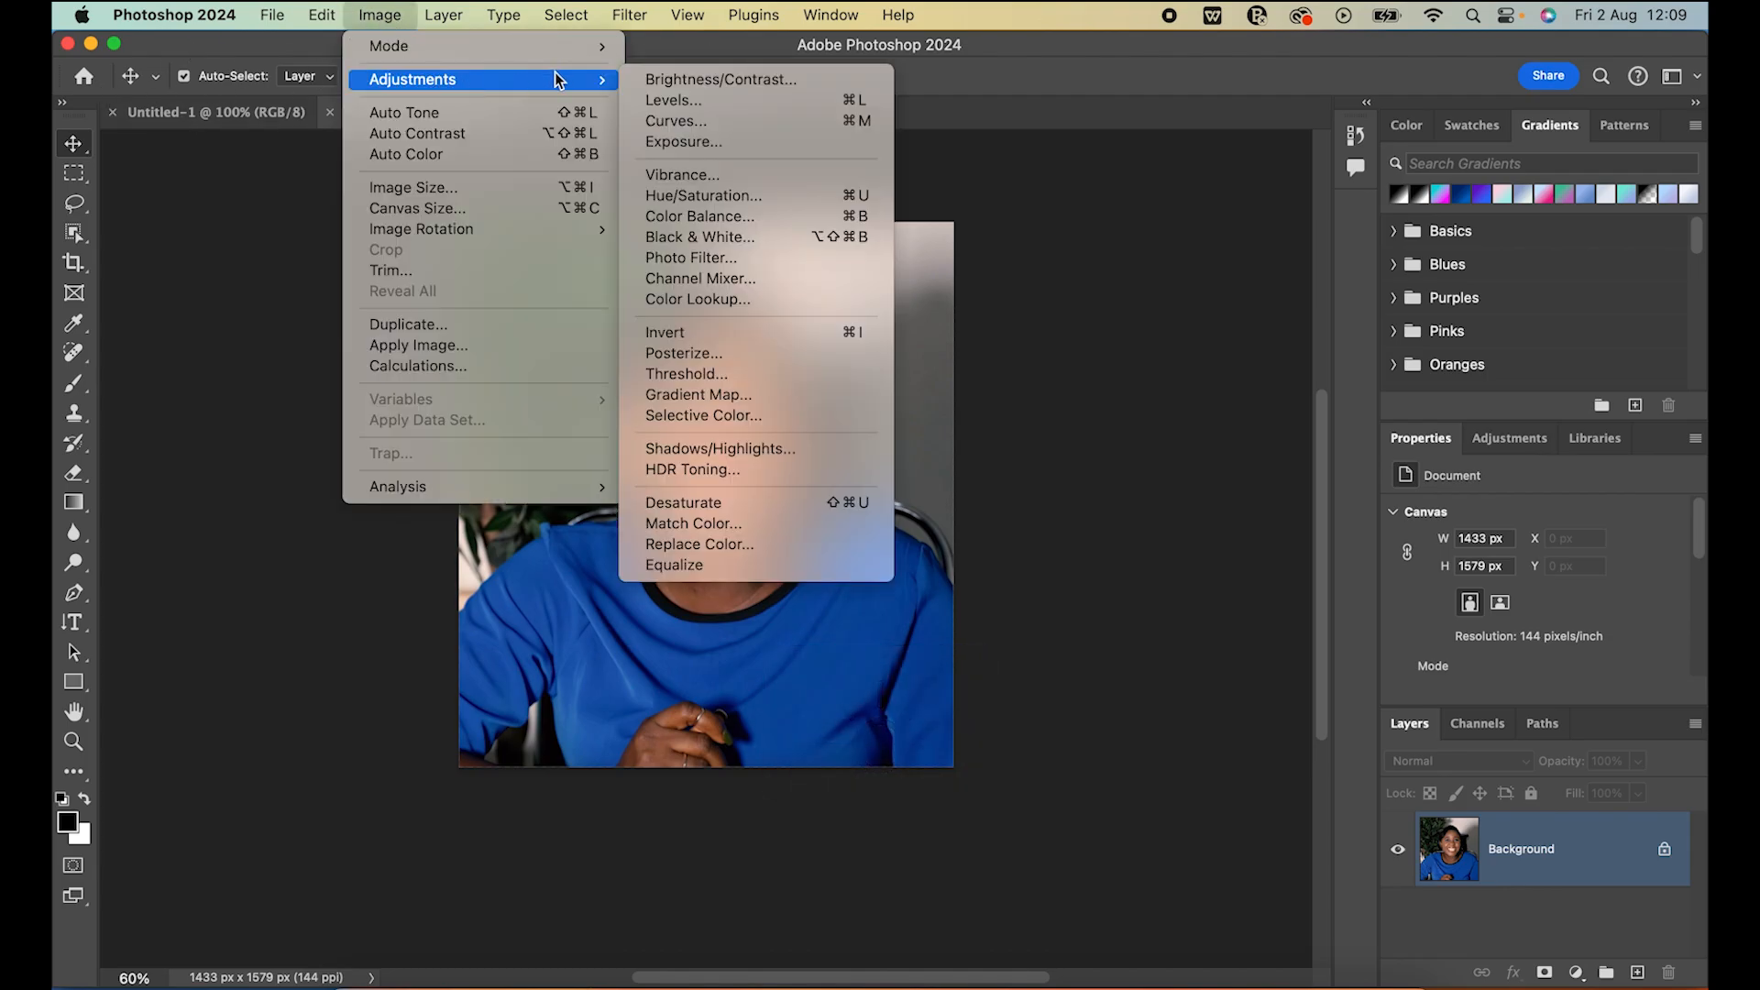
pyautogui.click(679, 81)
pyautogui.moveTo(1127, 448); pyautogui.dragTo(1069, 503)
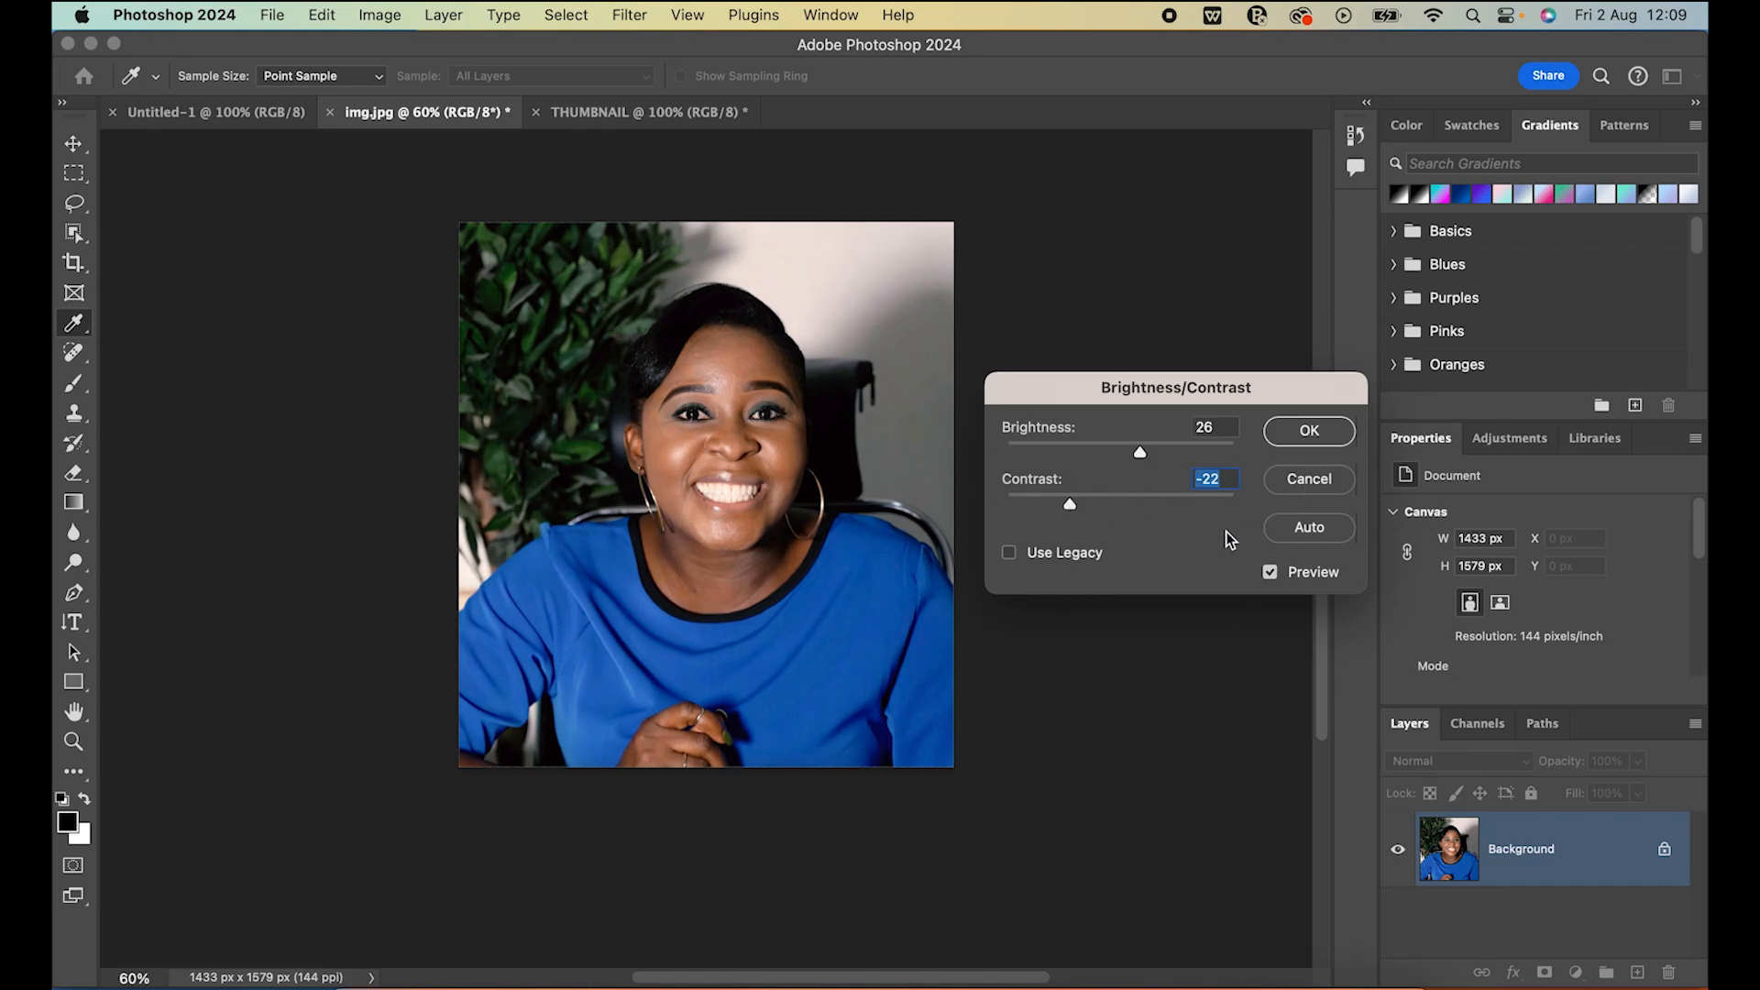
pyautogui.moveTo(1070, 502); pyautogui.dragTo(1125, 502)
pyautogui.click(1322, 480)
pyautogui.press('v')
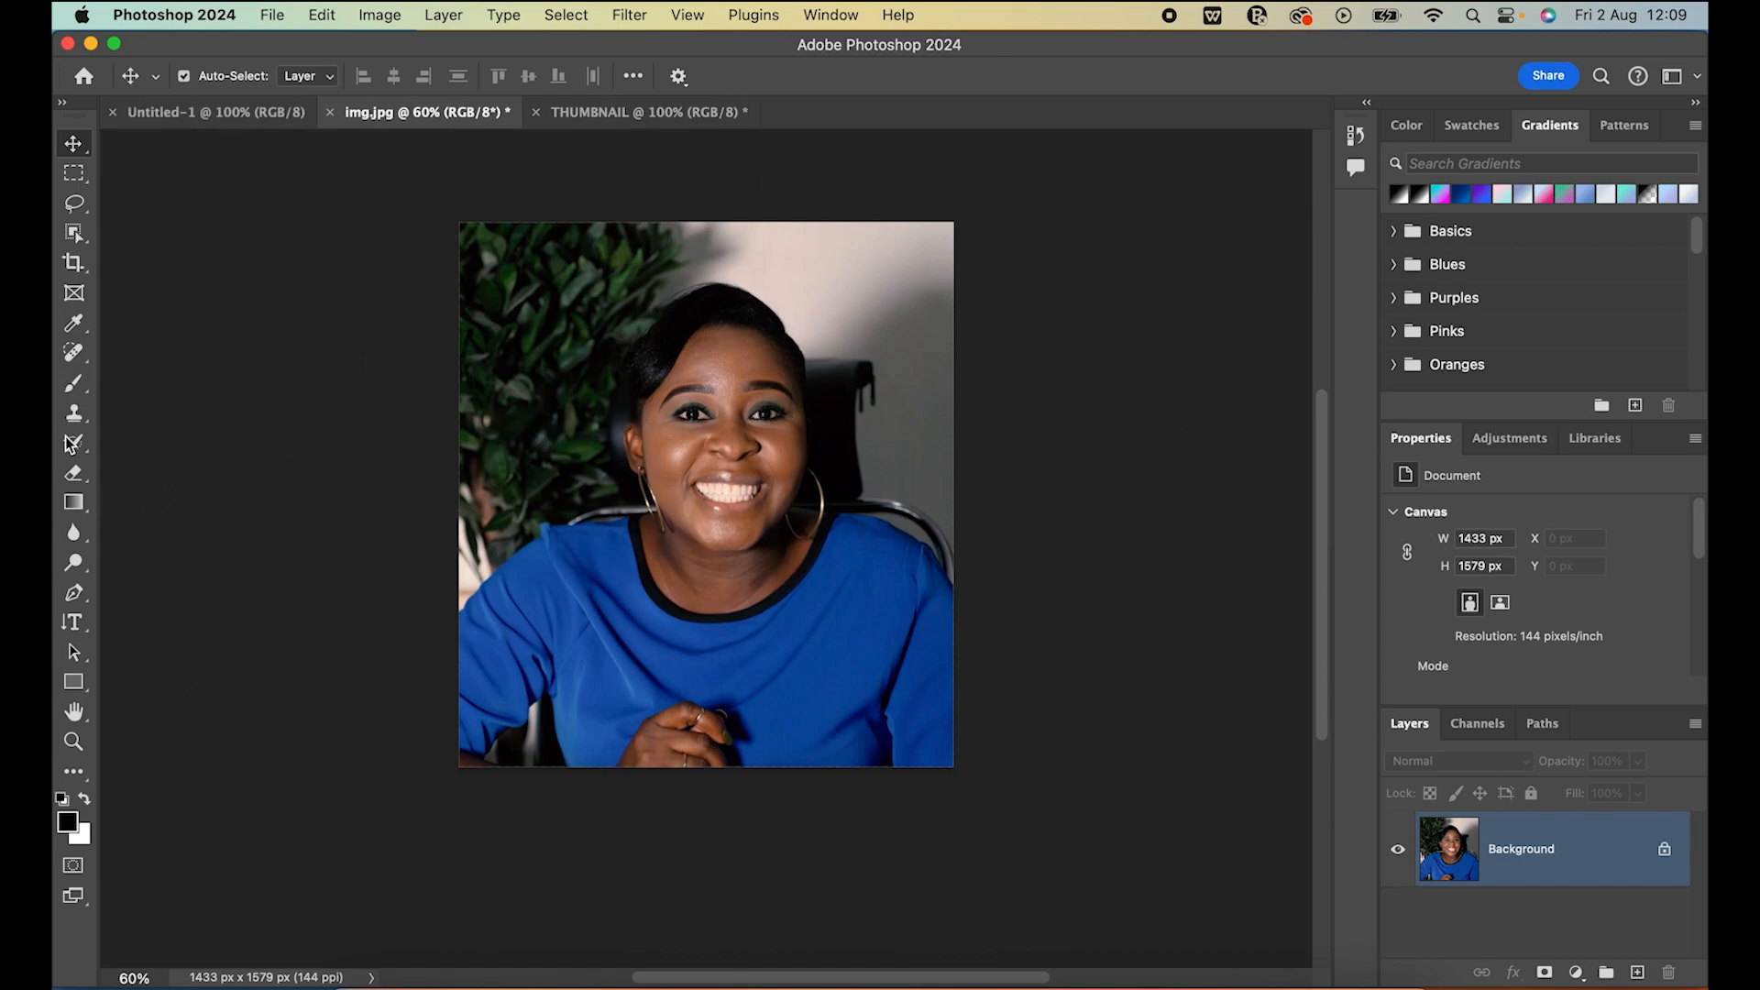
pyautogui.click(86, 361)
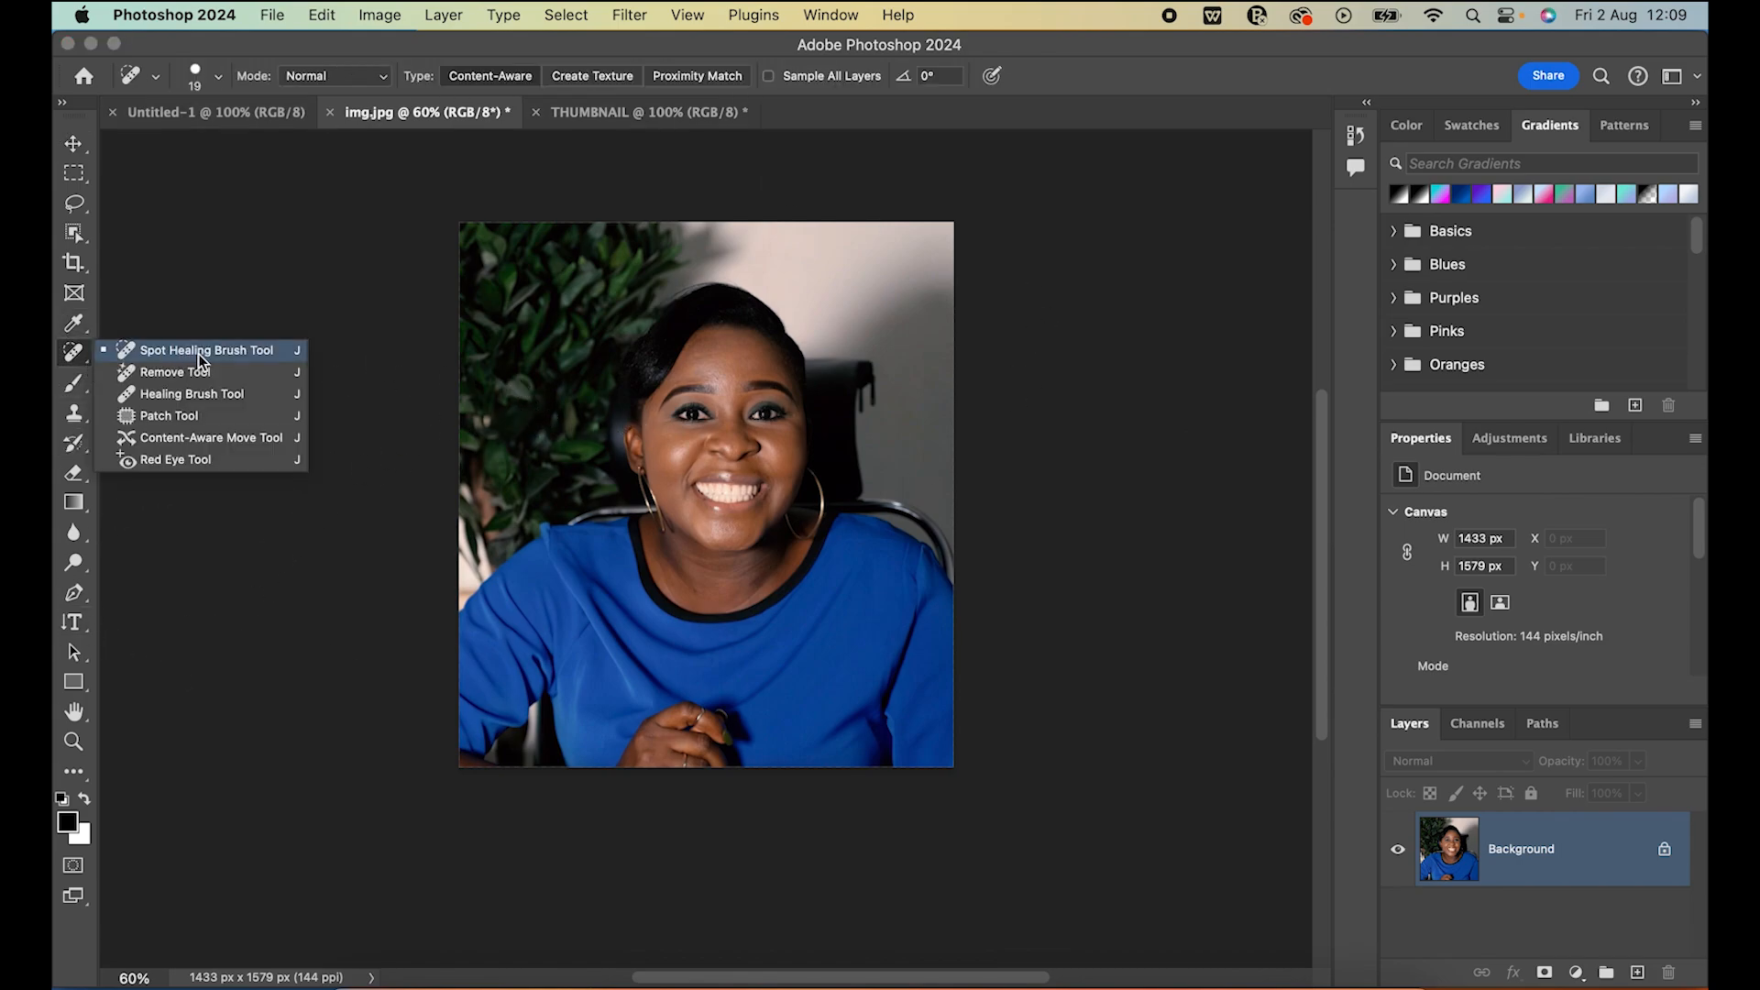
pyautogui.doubleClick(134, 979)
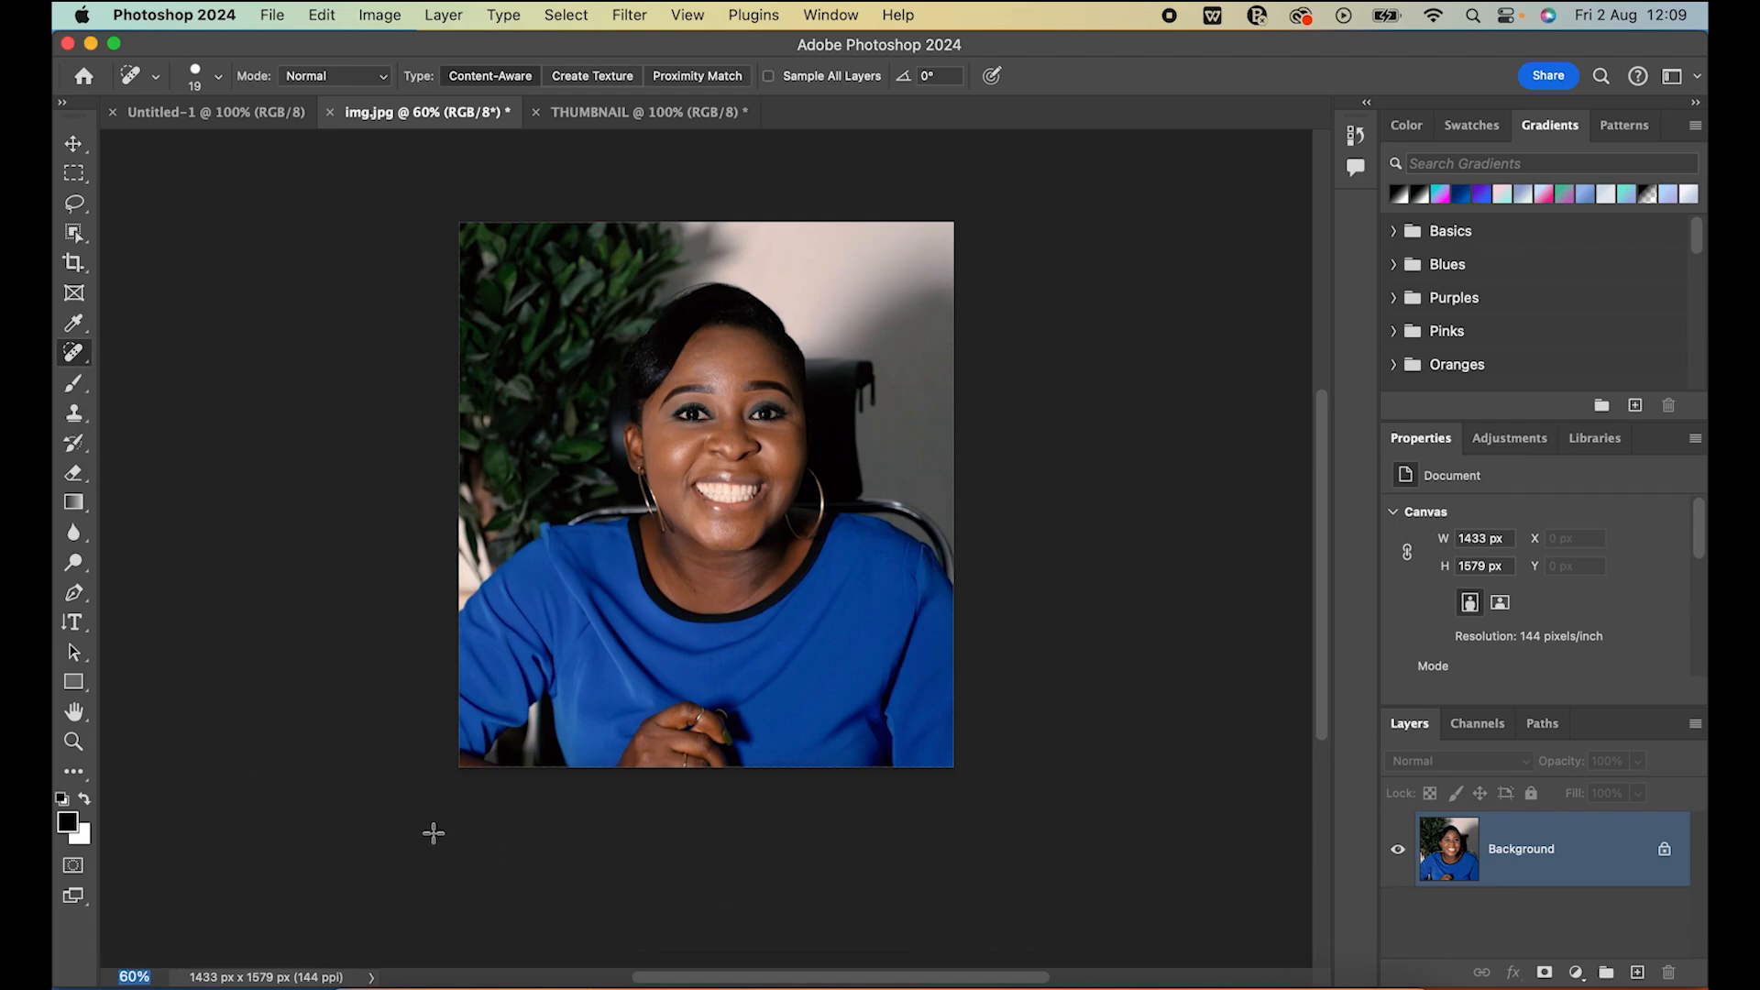
pyautogui.click(74, 144)
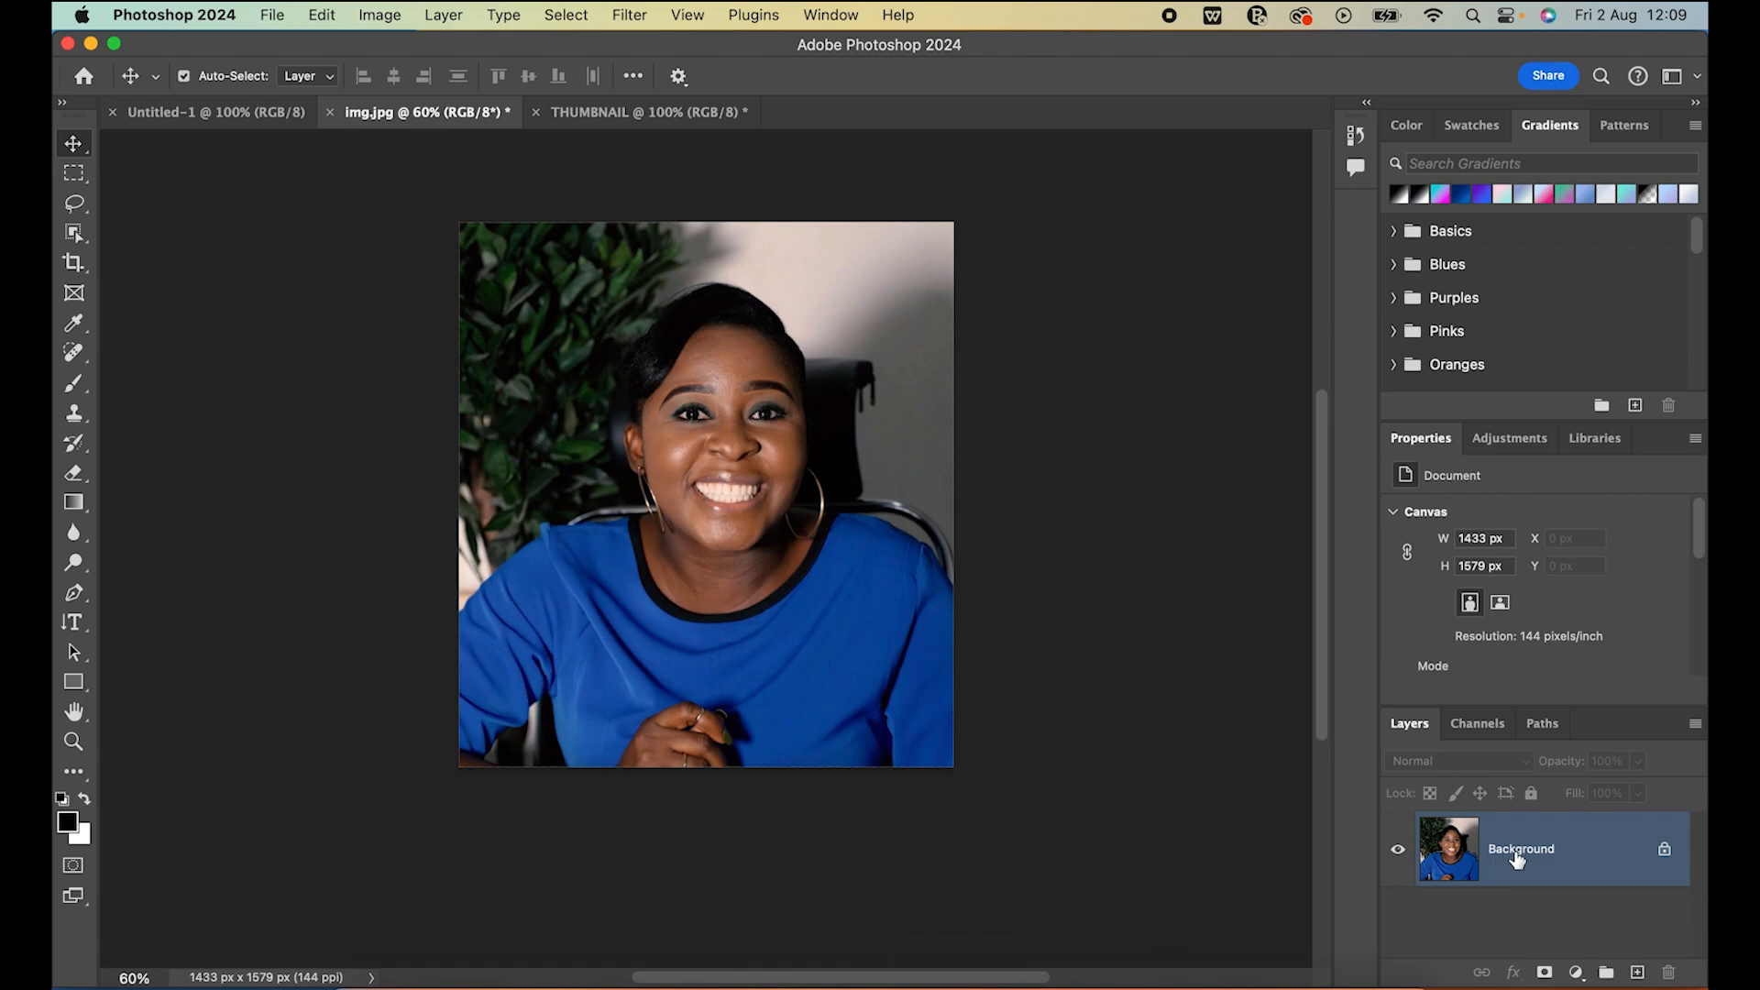
# Duplicate the portrait's Background layer and leave the copy selected for editing
pyautogui.press('super')
pyautogui.press('super+j')
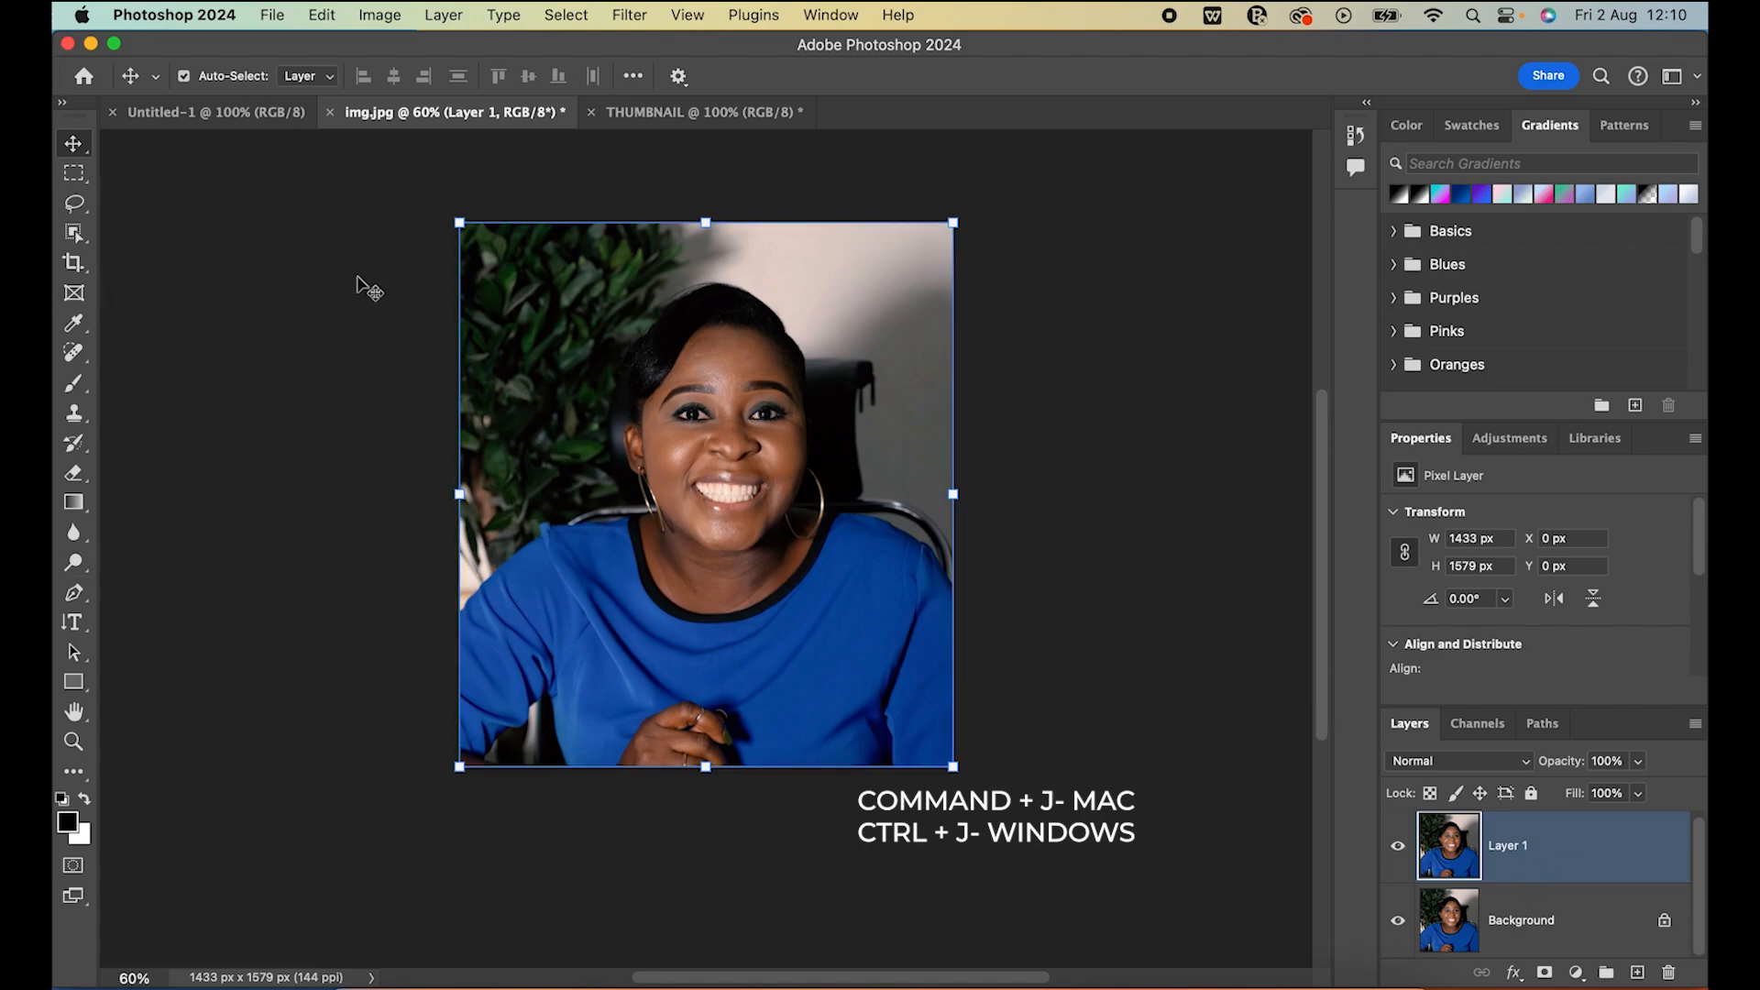
pyautogui.click(1201, 341)
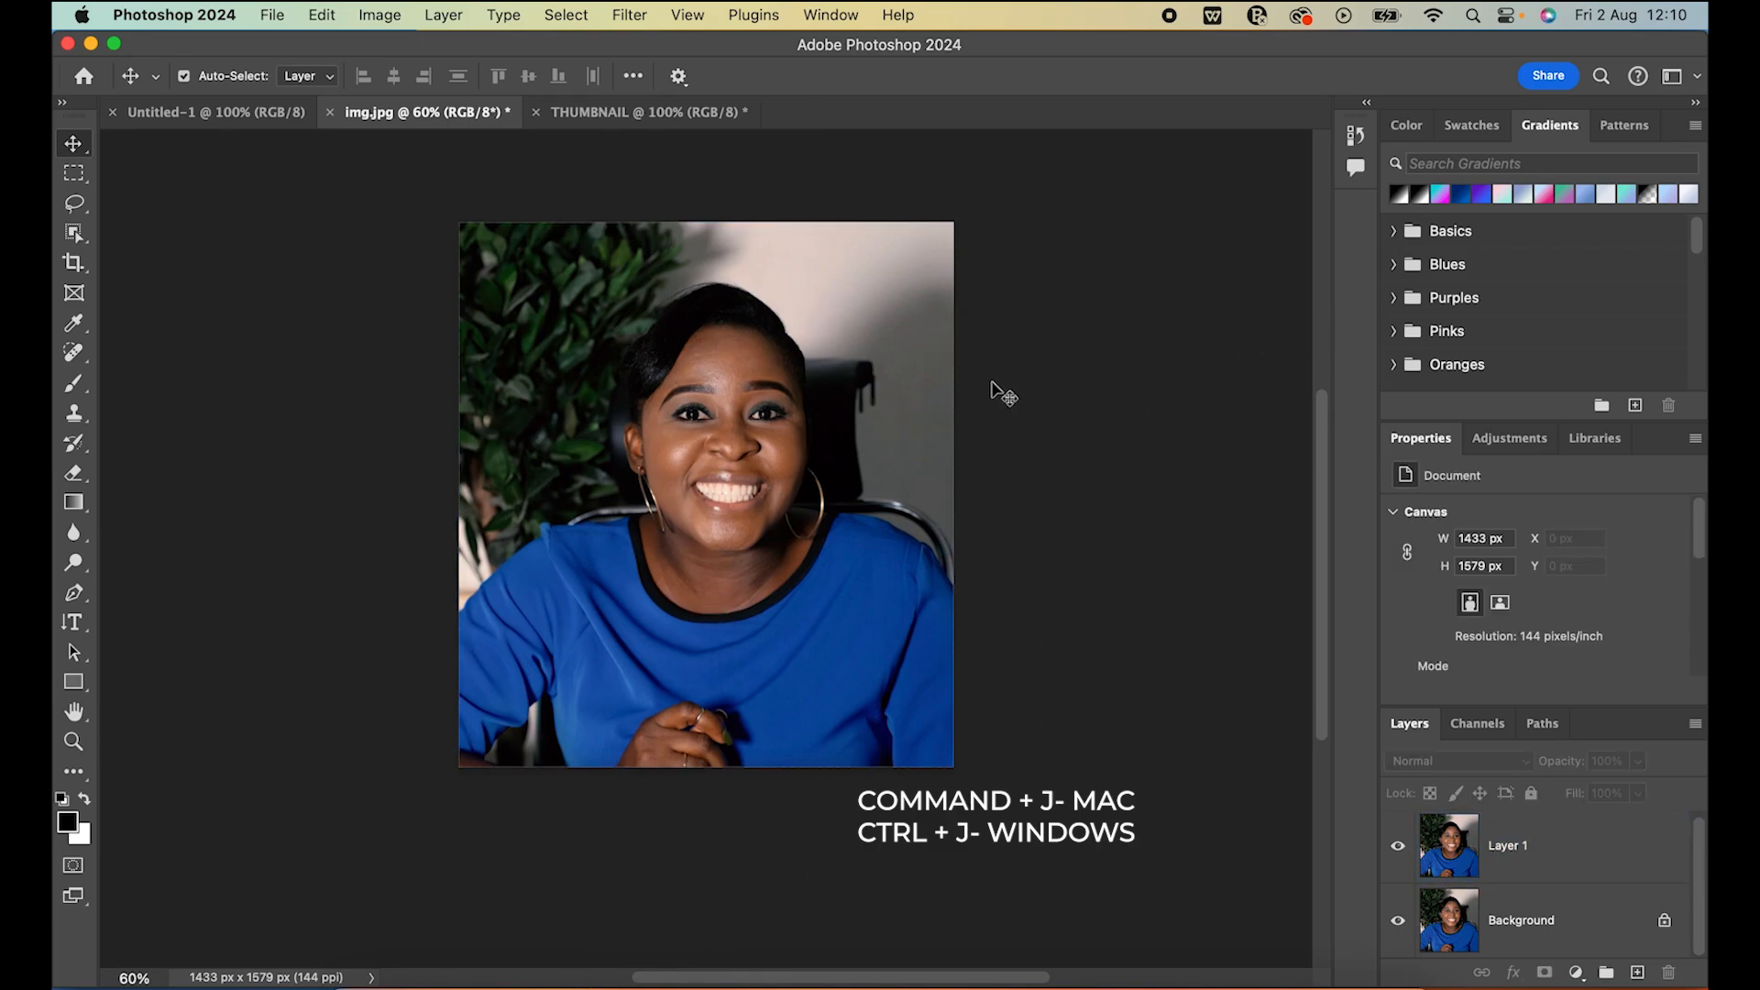
pyautogui.click(1526, 851)
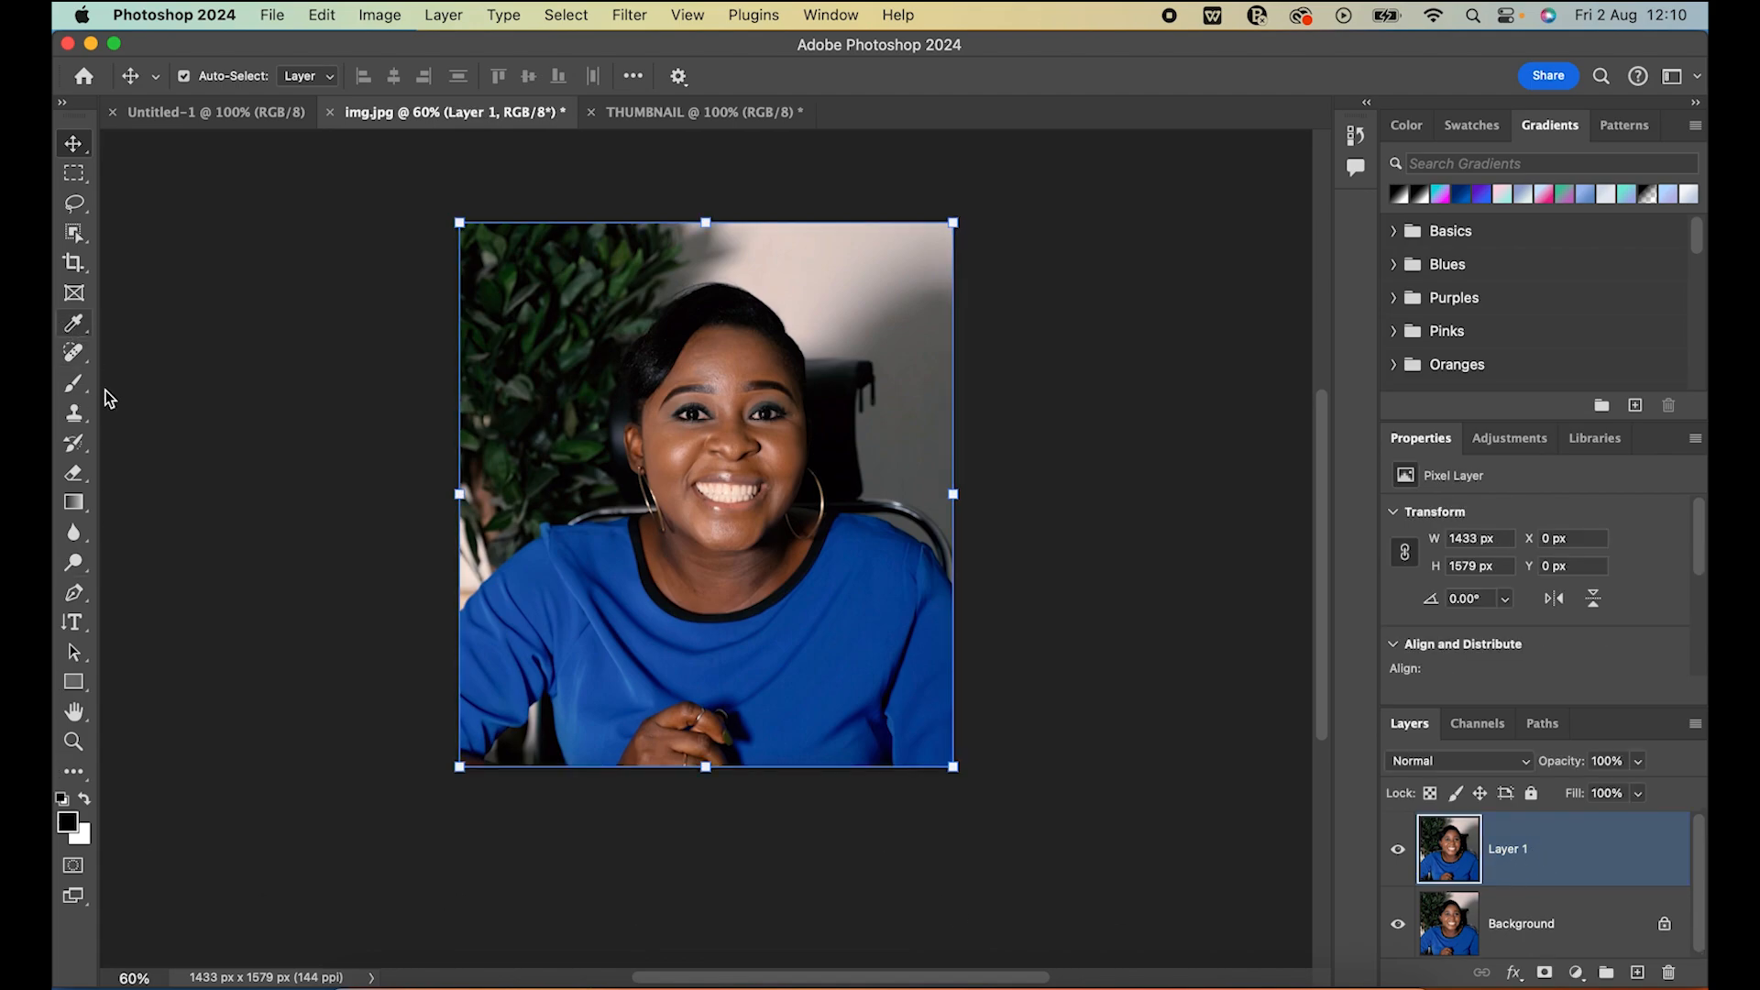
# Zoom in on the face in the portrait to 150% and choose the Spot Healing Brush tool for inspecting blemishes
pyautogui.click(128, 970)
pyautogui.write('100')
pyautogui.press('Return')
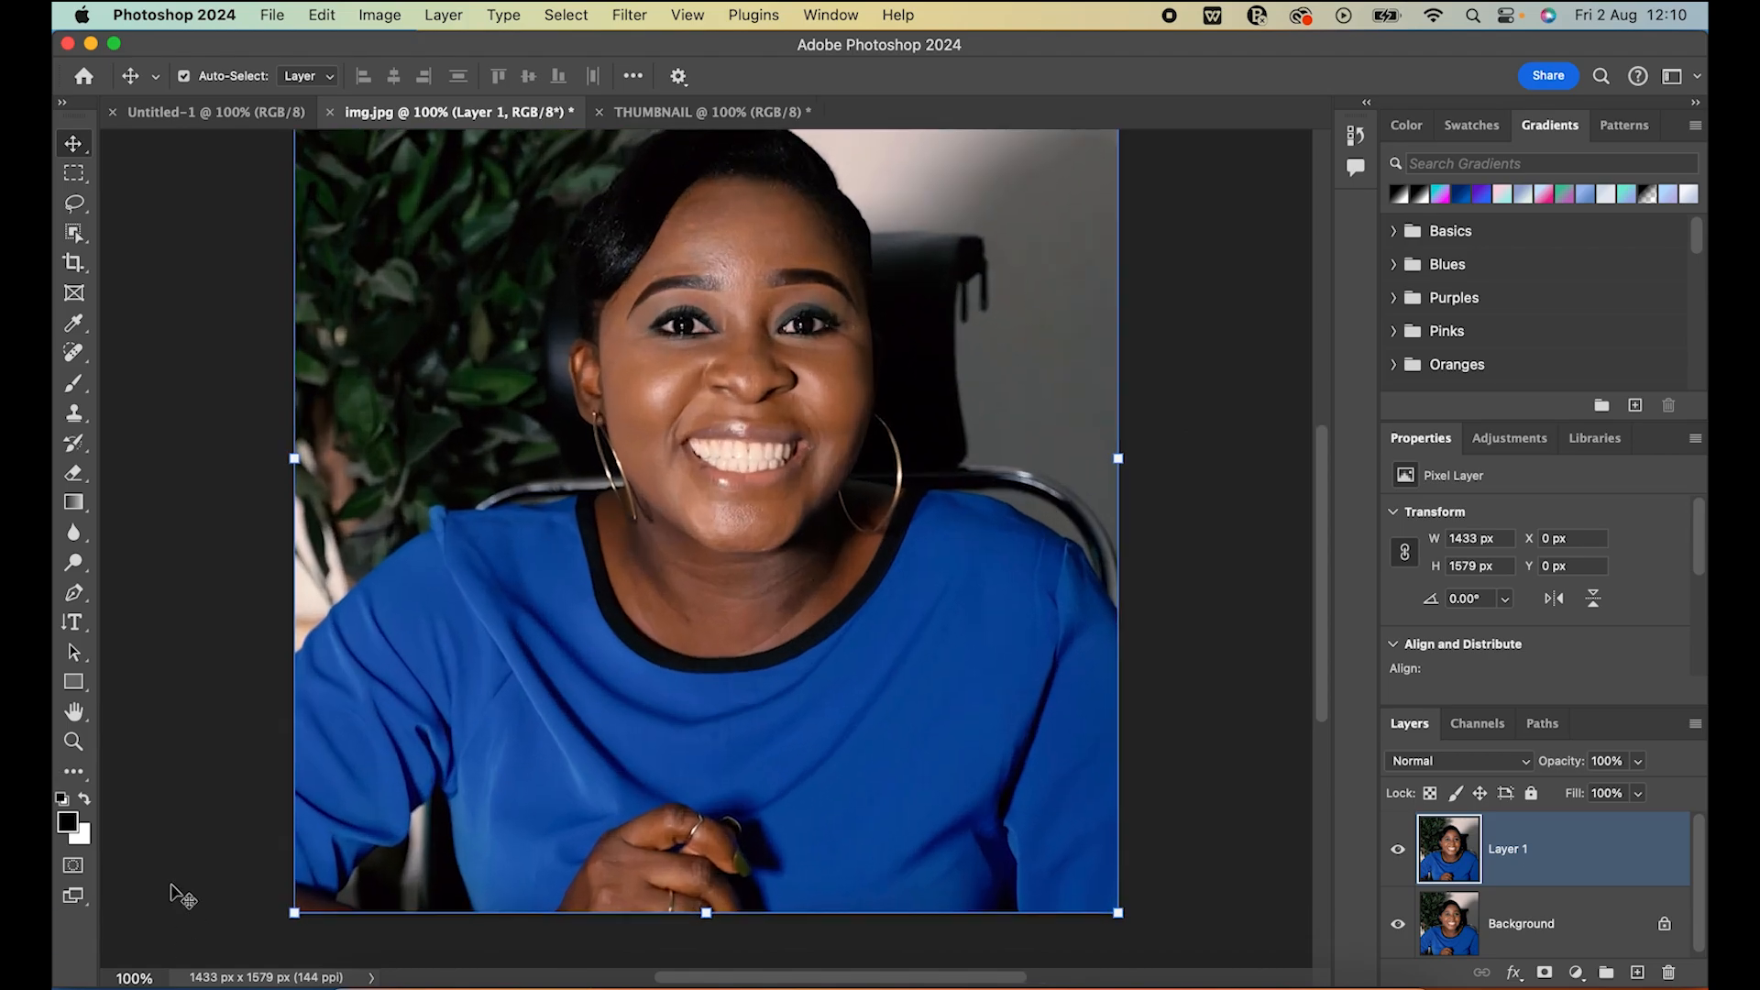
pyautogui.moveTo(128, 979); pyautogui.dragTo(153, 980)
pyautogui.write('150')
pyautogui.press('Return')
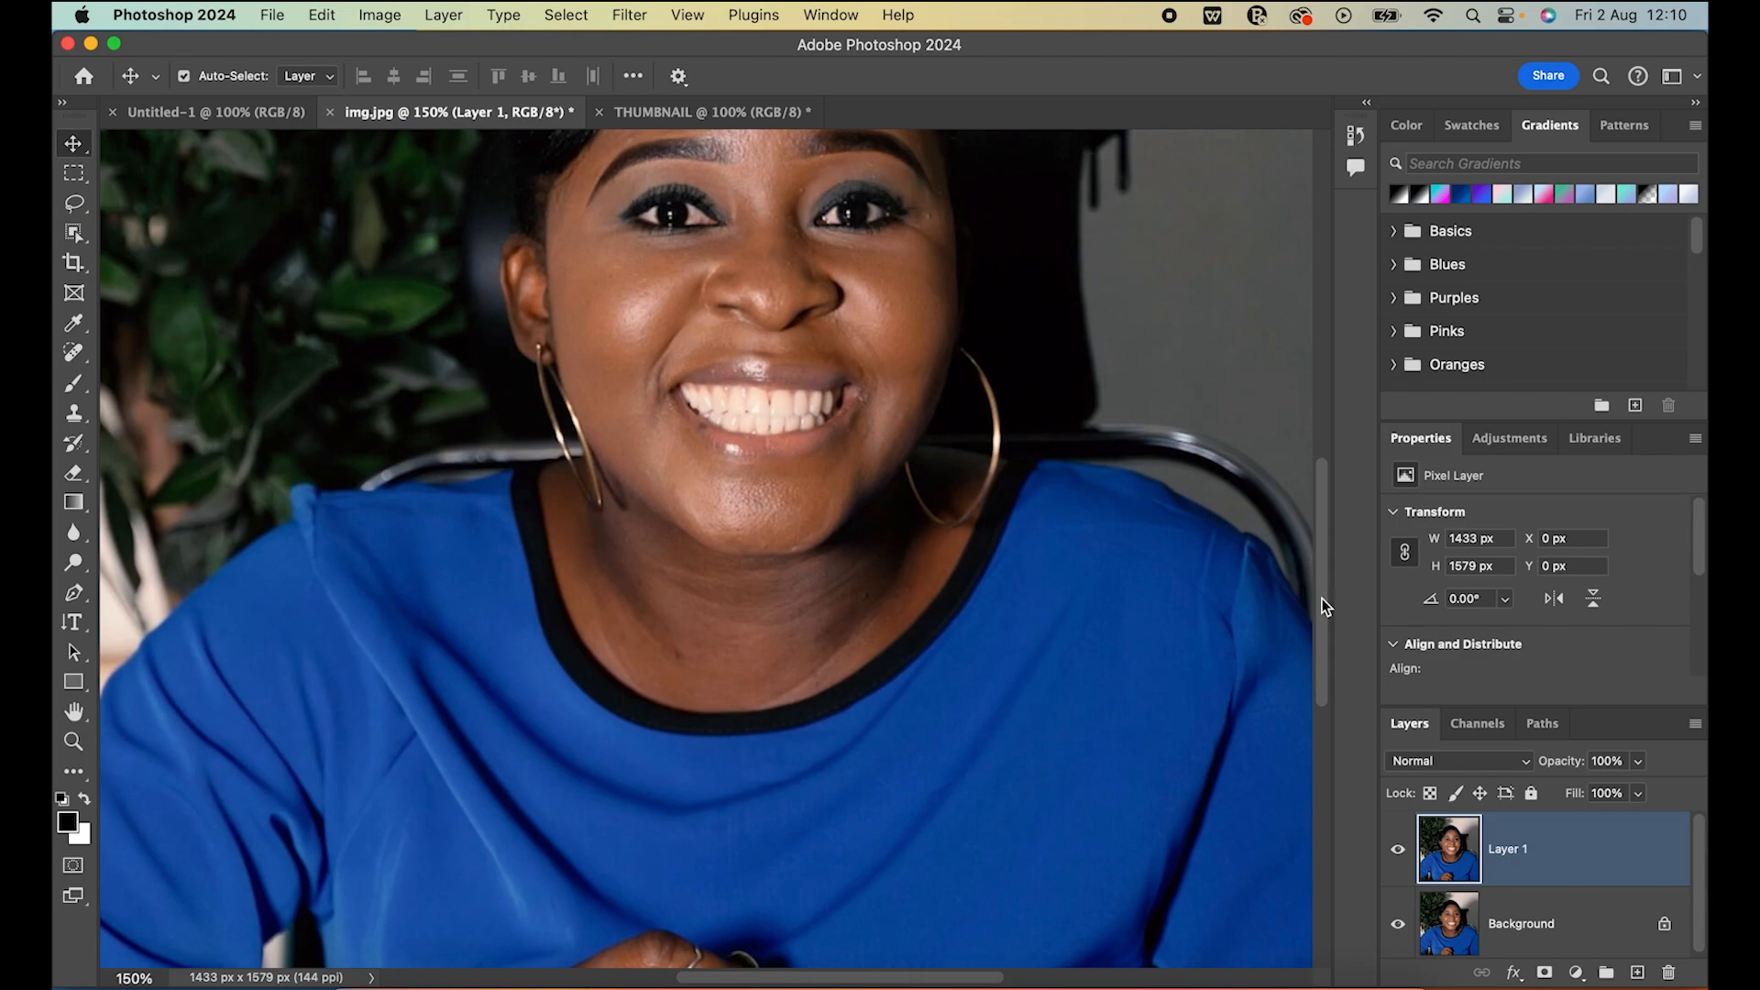
pyautogui.moveTo(1322, 597); pyautogui.dragTo(1327, 508)
pyautogui.moveTo(73, 352); pyautogui.dragTo(190, 353)
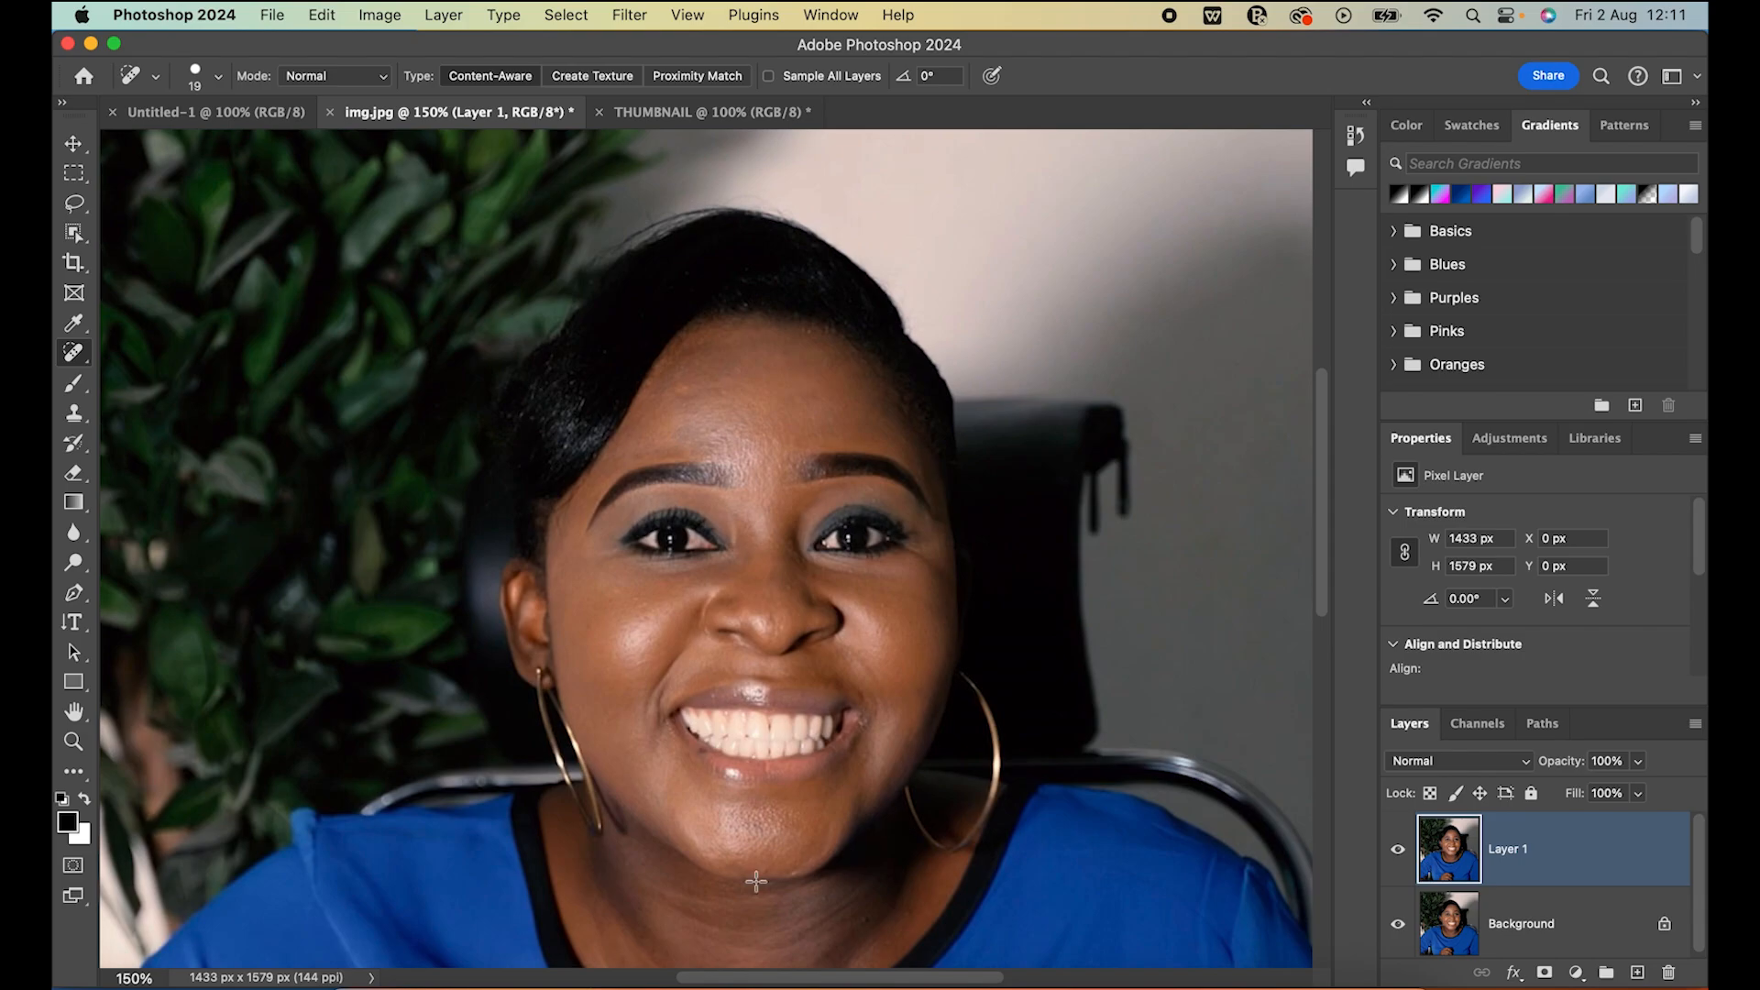
# Zoom the portrait back out to 60% and return to the Move tool
pyautogui.moveTo(133, 978); pyautogui.dragTo(104, 978)
pyautogui.write('1')
pyautogui.press('Return')
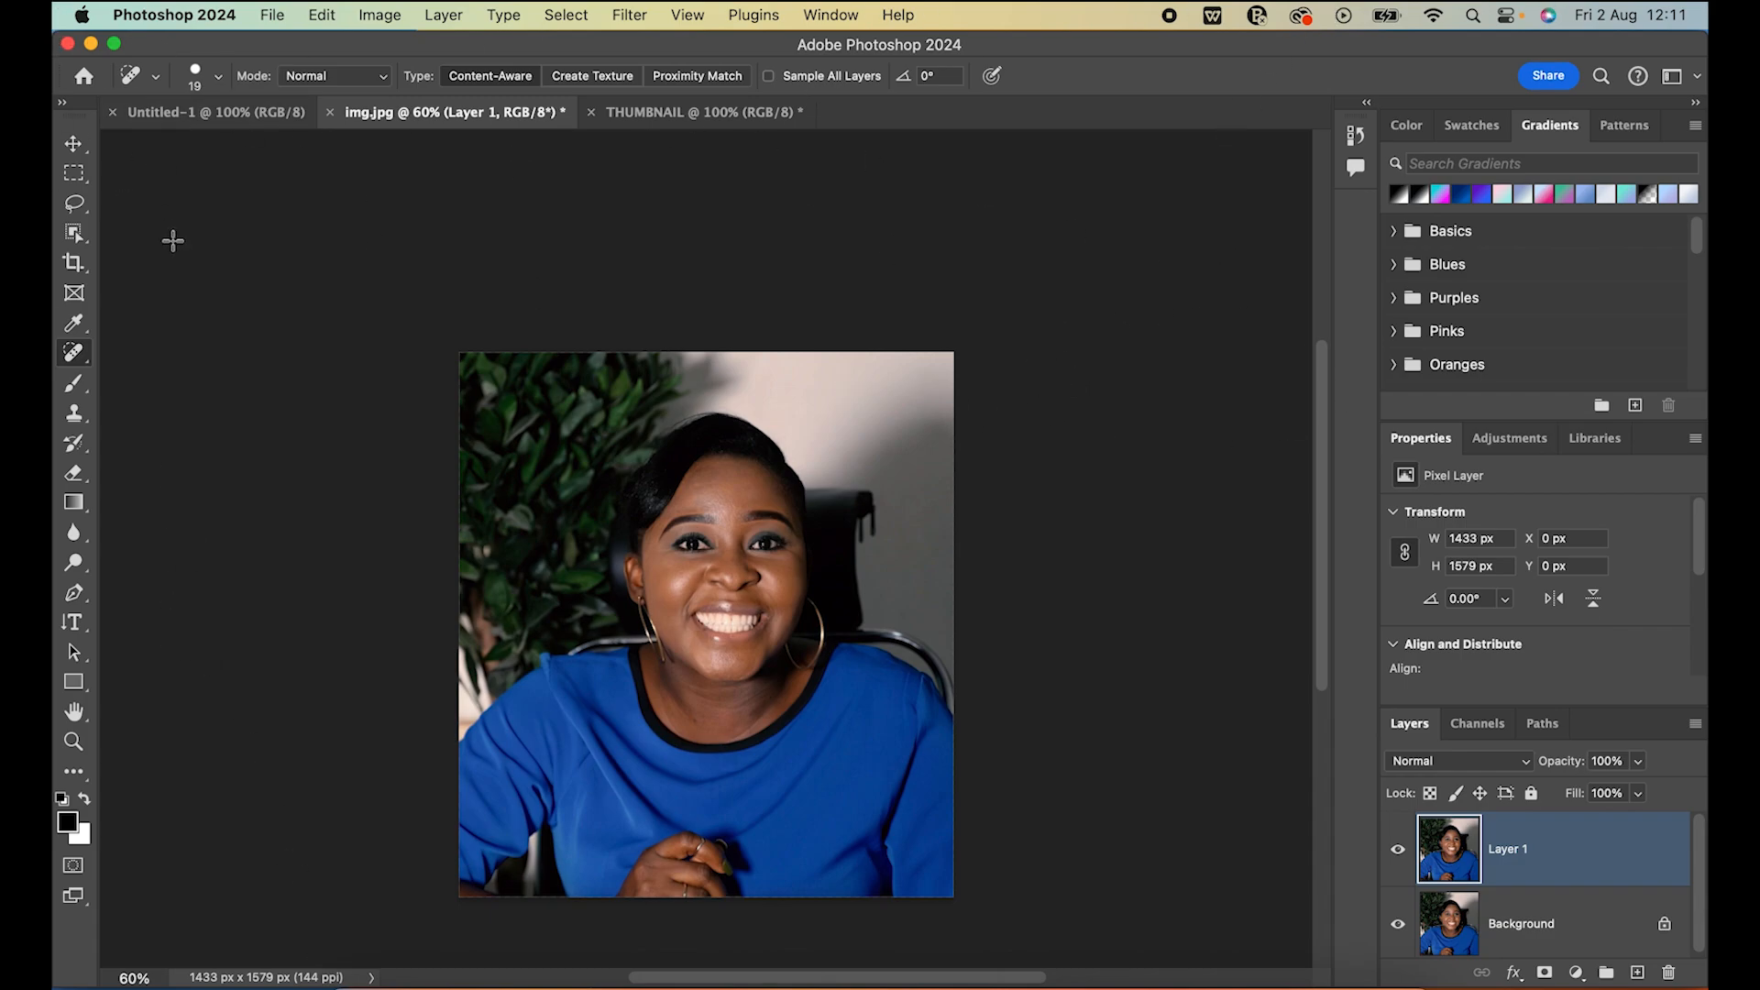
pyautogui.click(74, 144)
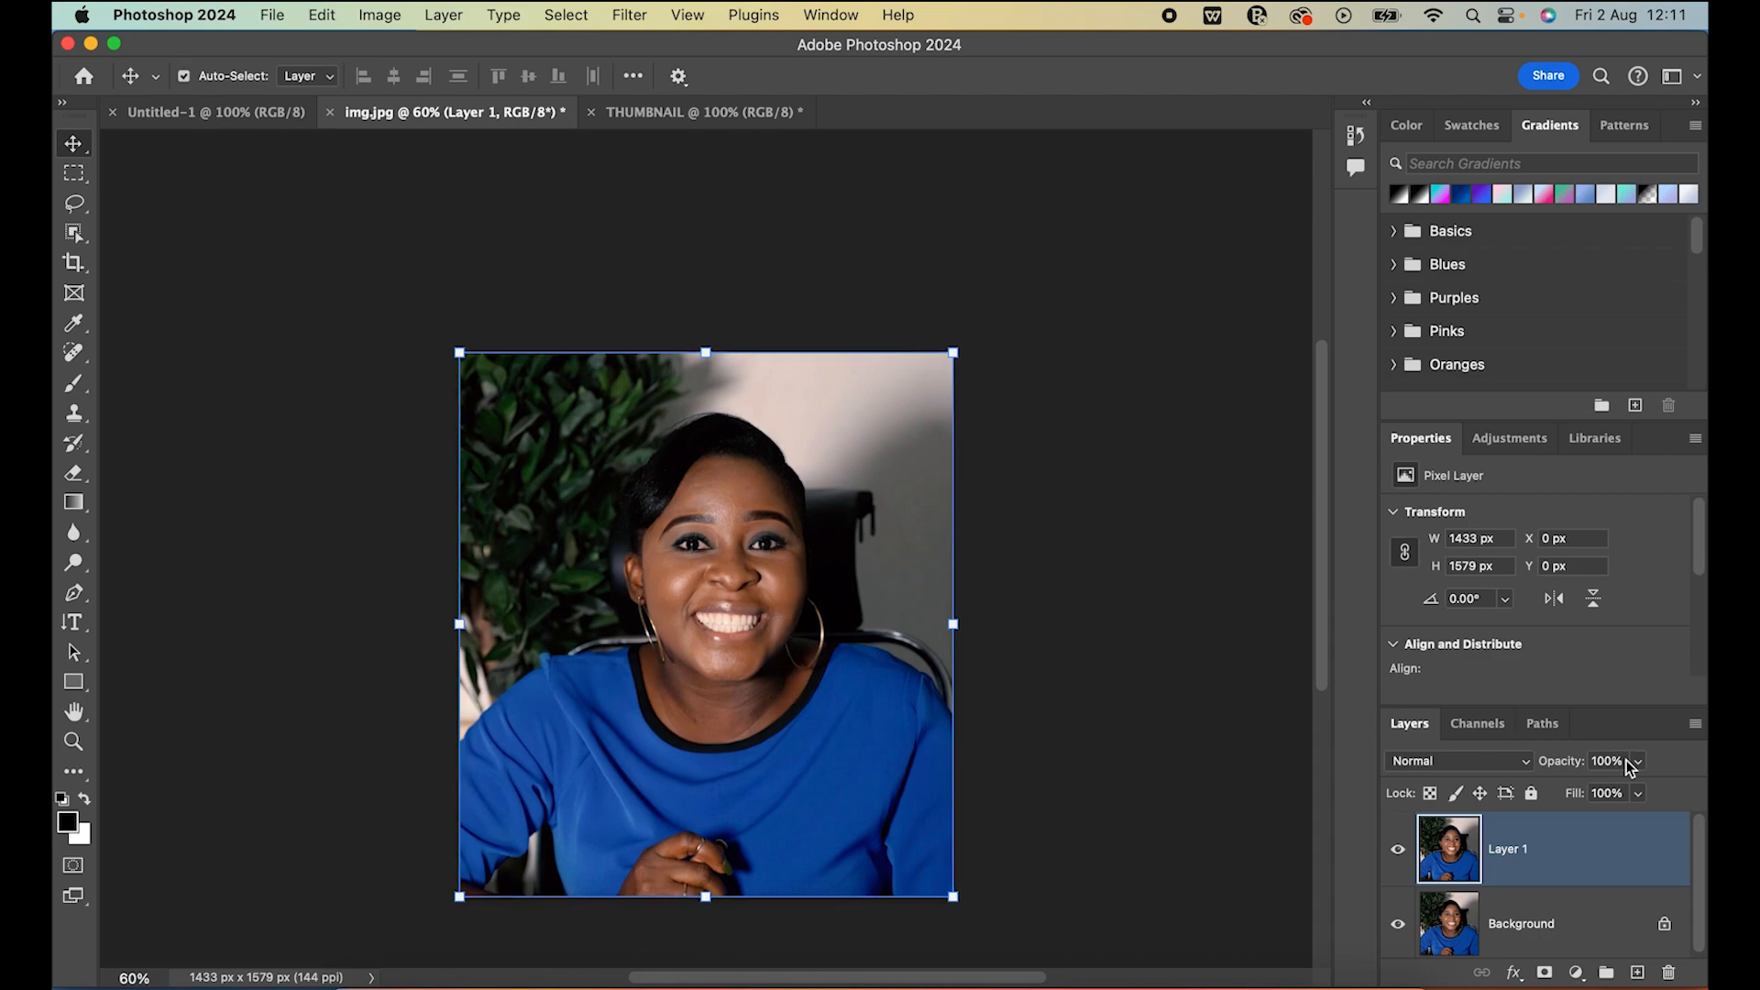
# Paste the copied portrait into the THUMBNAIL document, and undo the paste
pyautogui.click(752, 114)
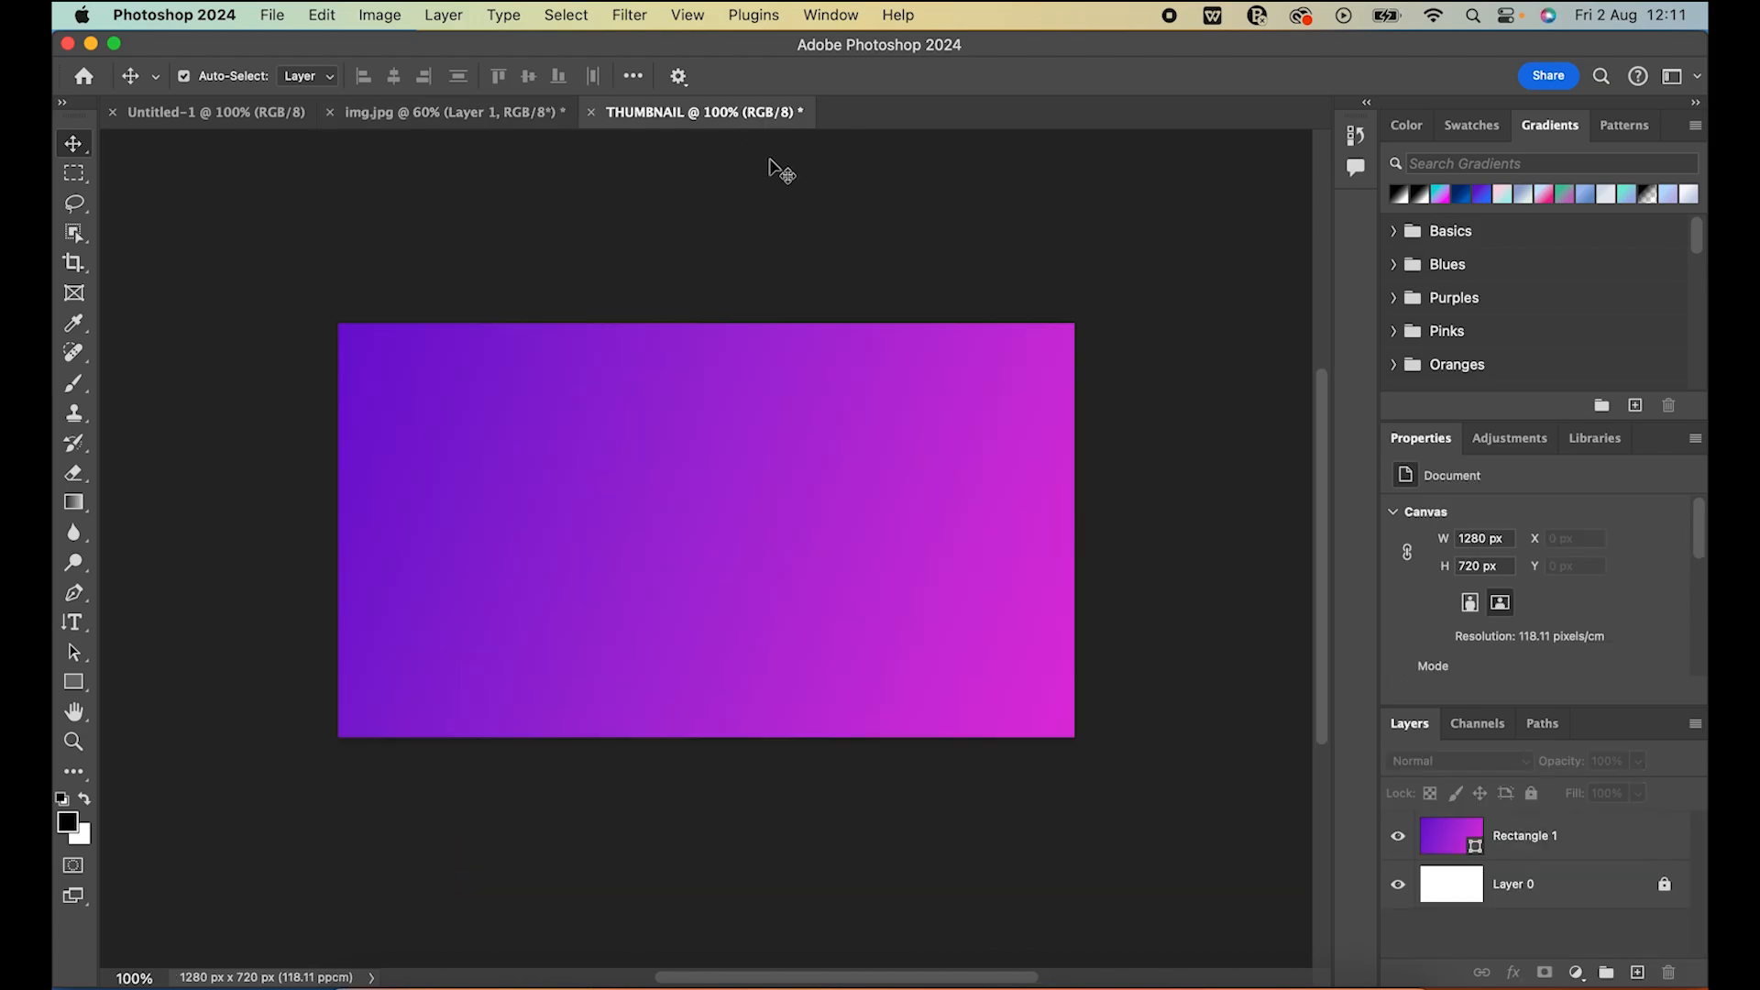
pyautogui.press('super+v')
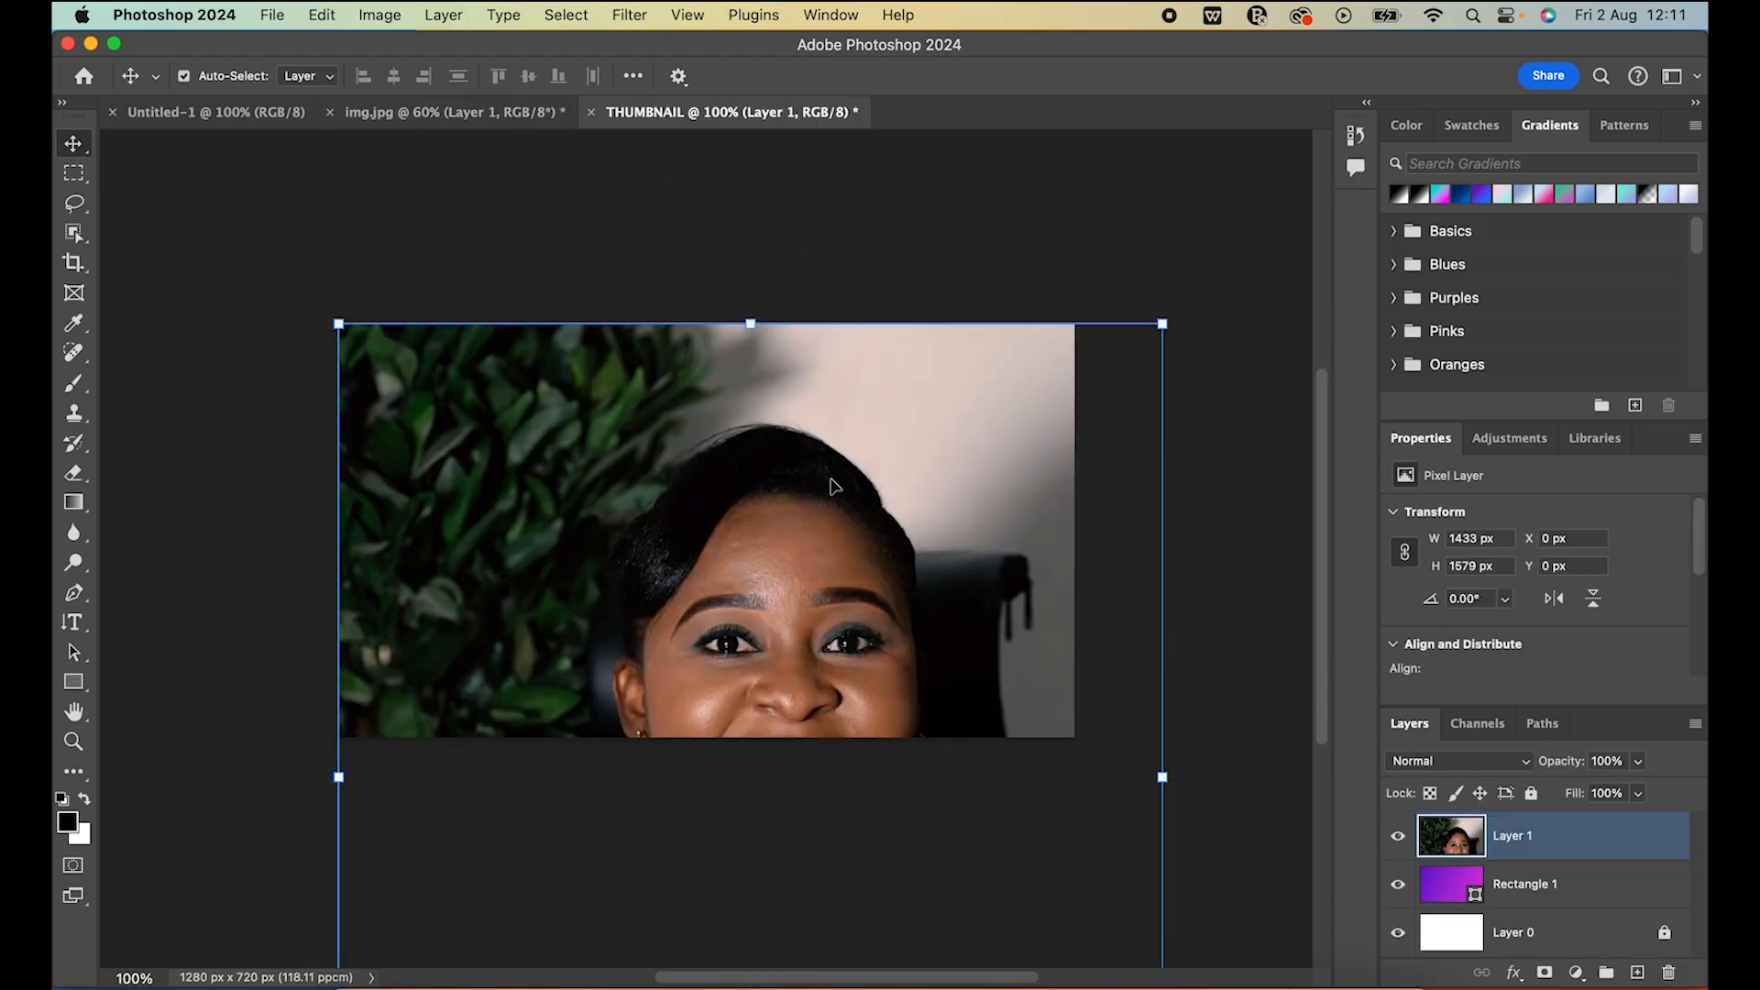
pyautogui.press('super+z')
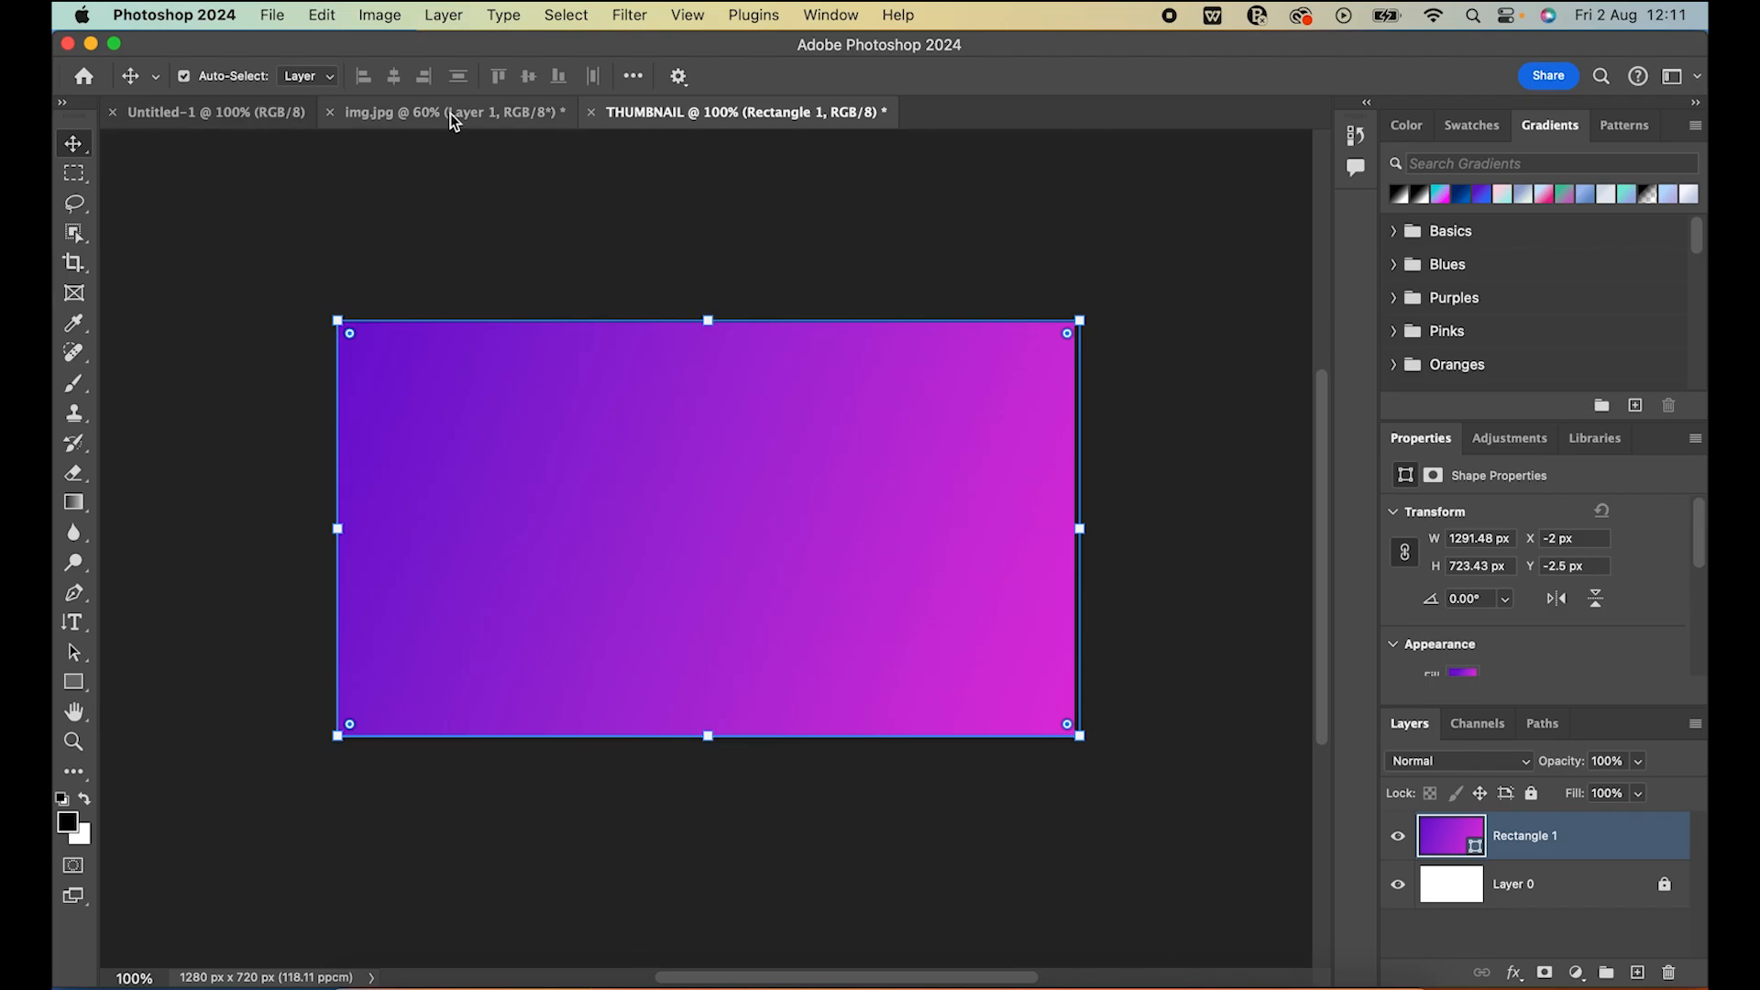
# Transfer the portrait layer from img.jpg into THUMBNAIL and scale it to about 612 x 675 px in the canvas's lower-right corner
pyautogui.click(477, 119)
pyautogui.moveTo(756, 619); pyautogui.dragTo(849, 754)
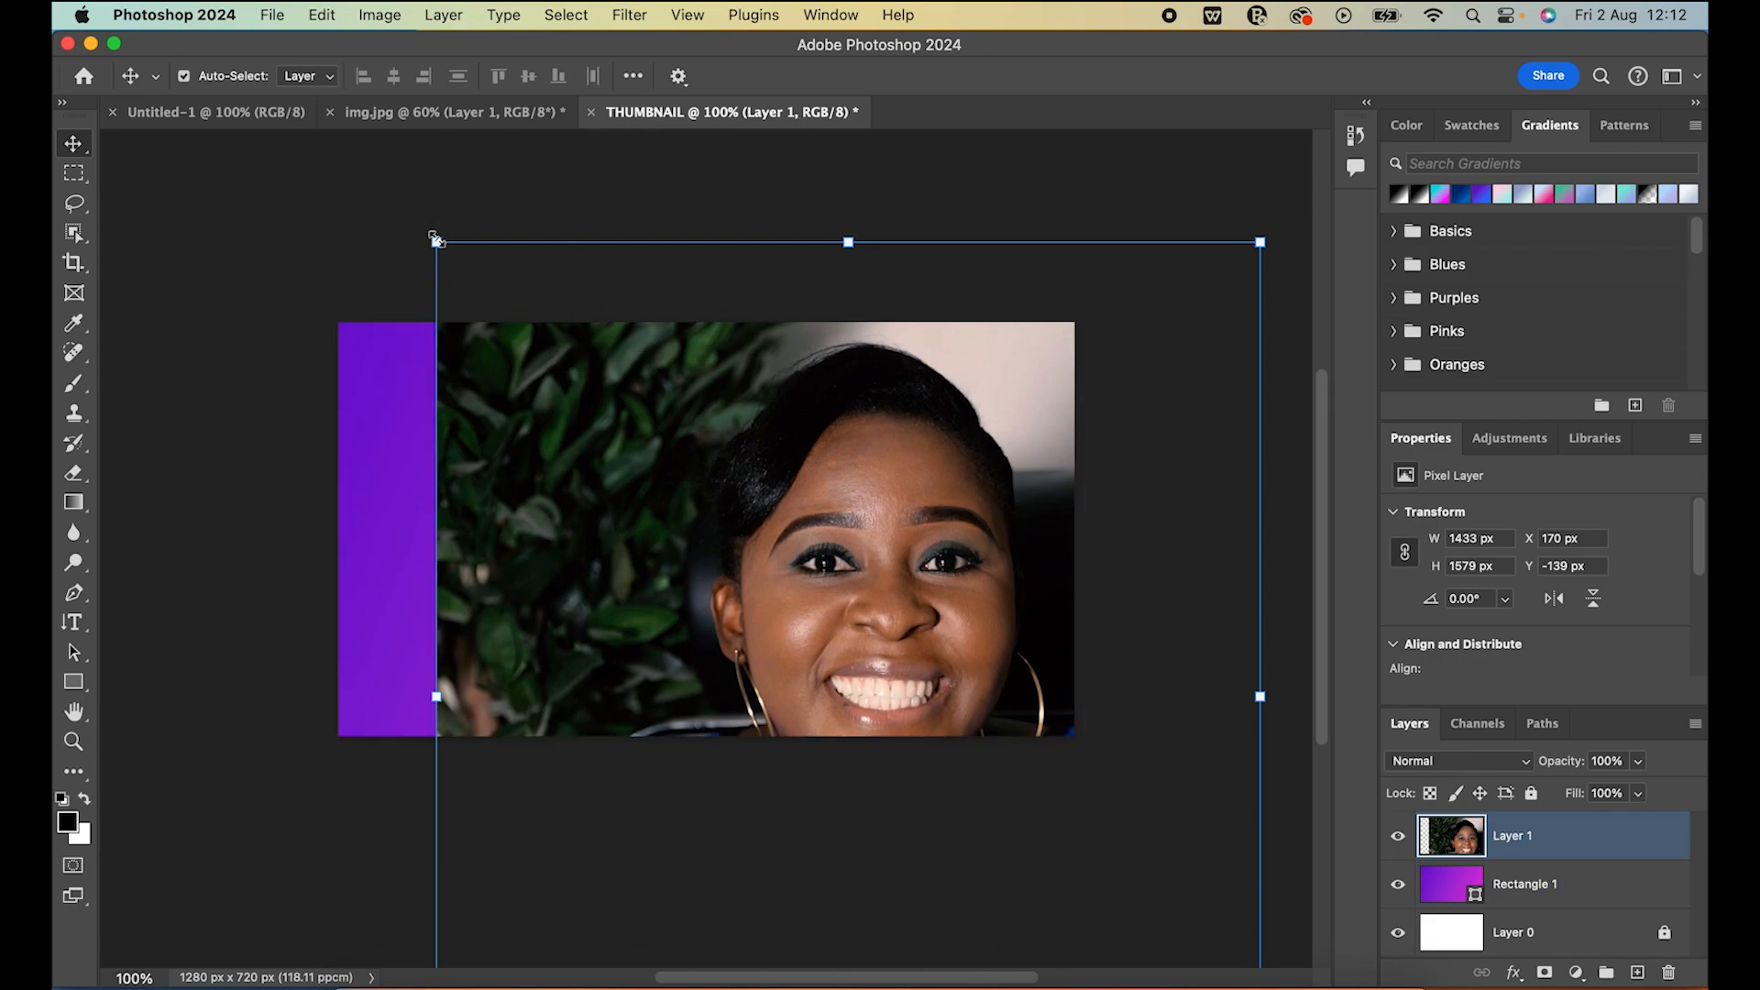
pyautogui.moveTo(434, 239); pyautogui.dragTo(774, 608)
pyautogui.moveTo(882, 679); pyautogui.dragTo(718, 458)
pyautogui.moveTo(604, 392); pyautogui.dragTo(678, 468)
pyautogui.moveTo(931, 640); pyautogui.dragTo(911, 509)
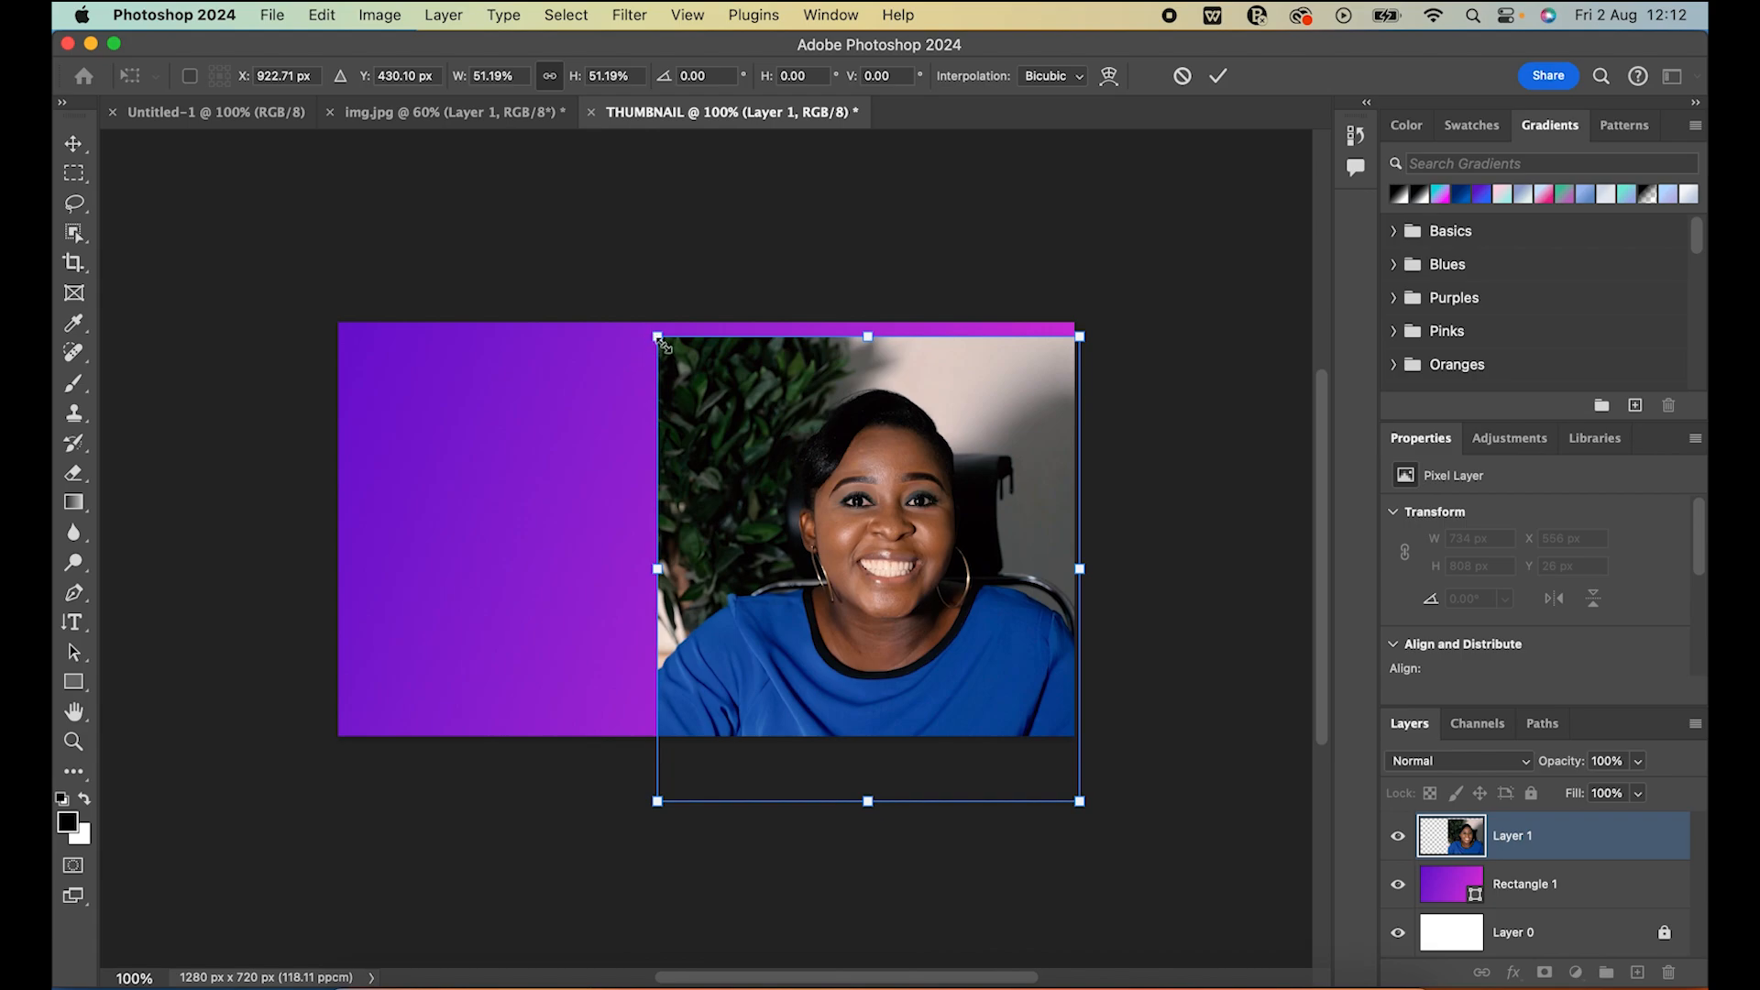
pyautogui.moveTo(658, 337); pyautogui.dragTo(727, 409)
pyautogui.moveTo(909, 568); pyautogui.dragTo(906, 518)
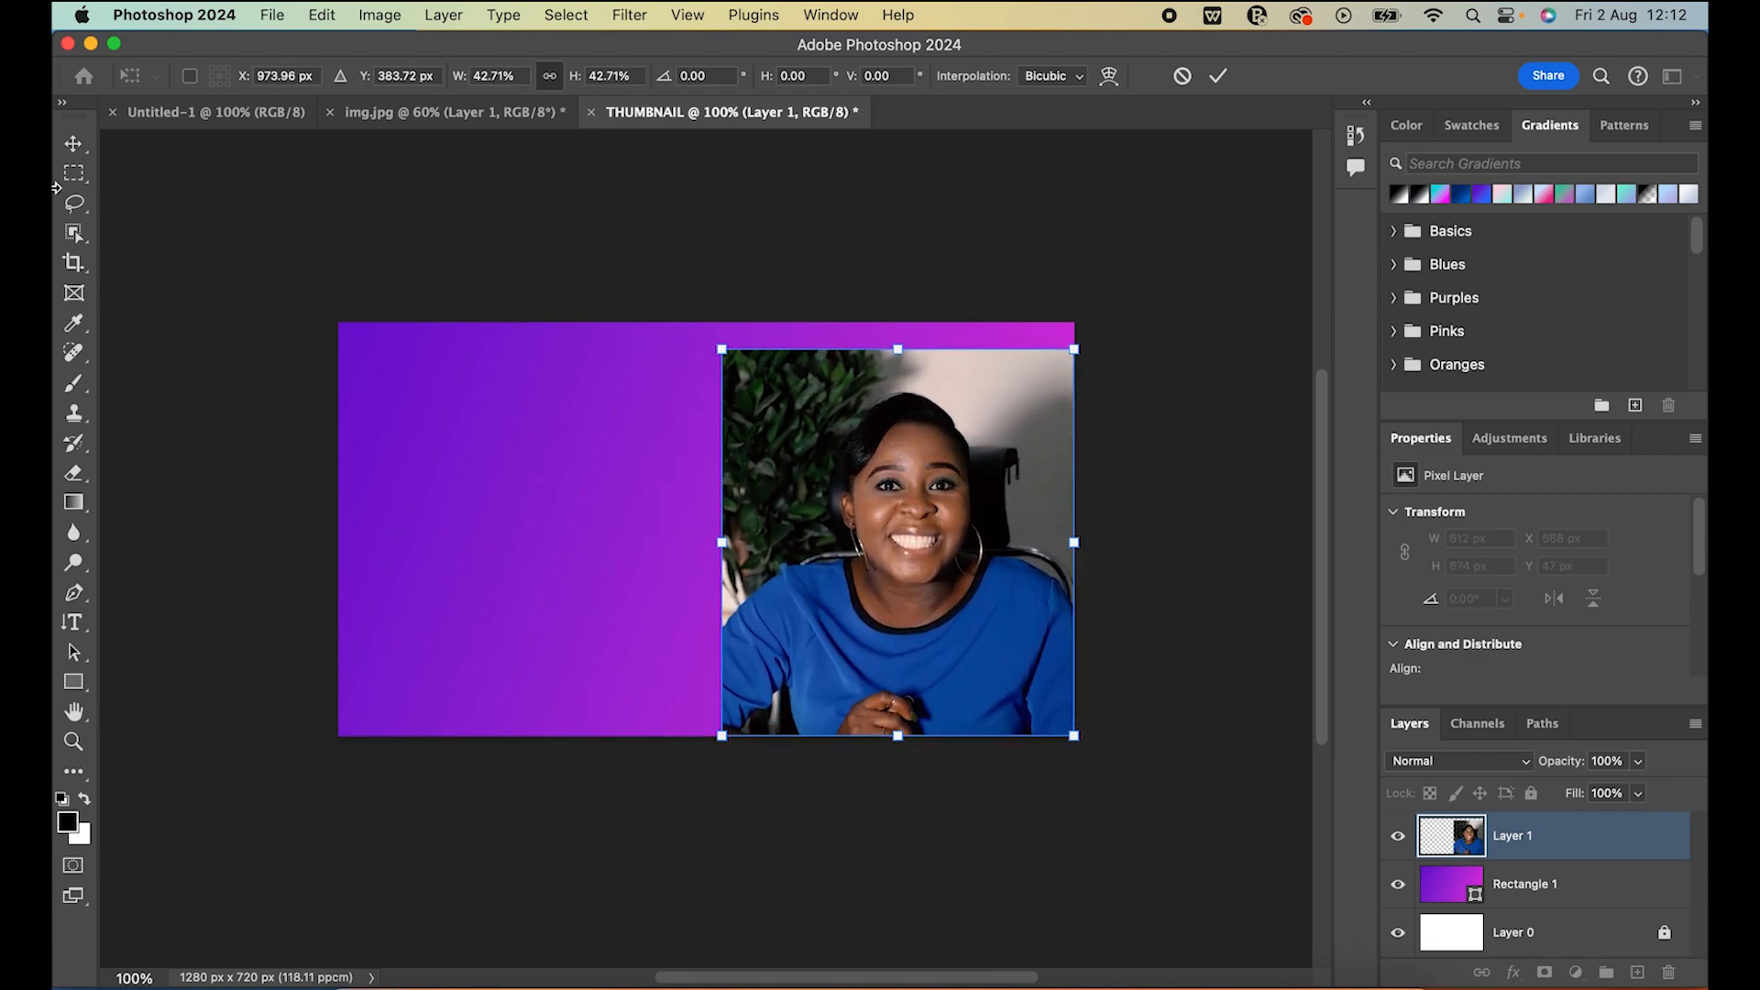
pyautogui.press('Return')
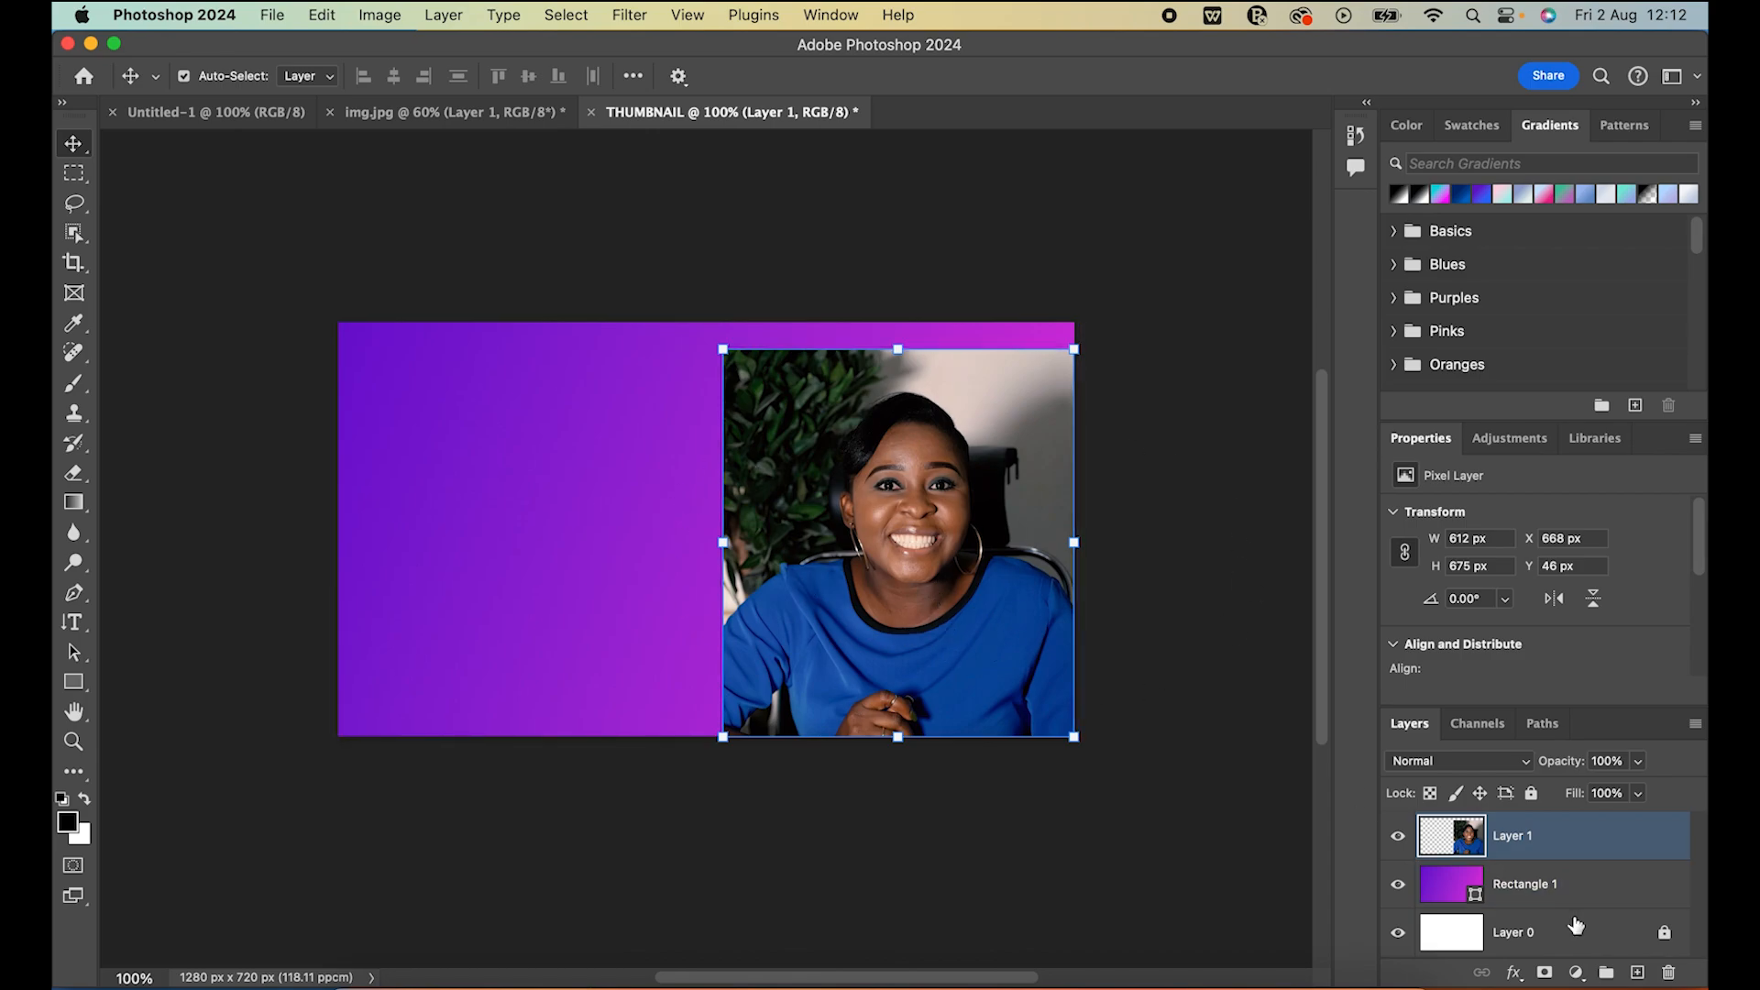
# Delete the portrait layer from the THUMBNAIL document and return to img.jpg
pyautogui.press('Delete')
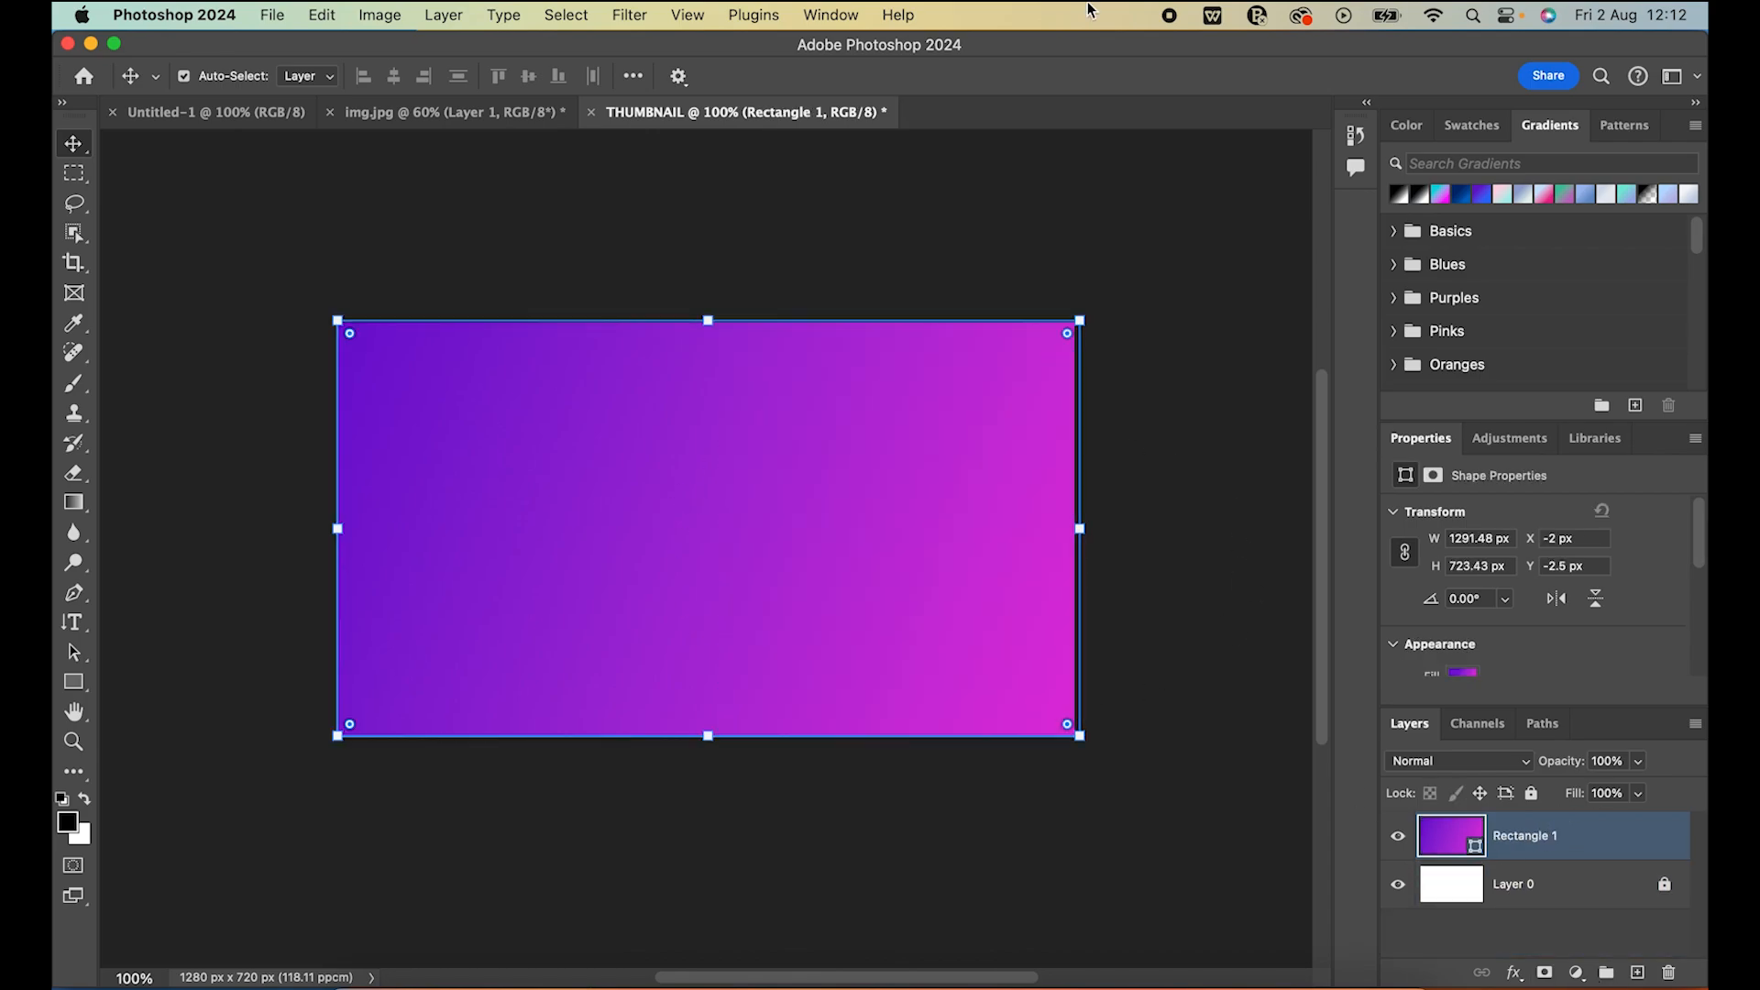
pyautogui.click(422, 117)
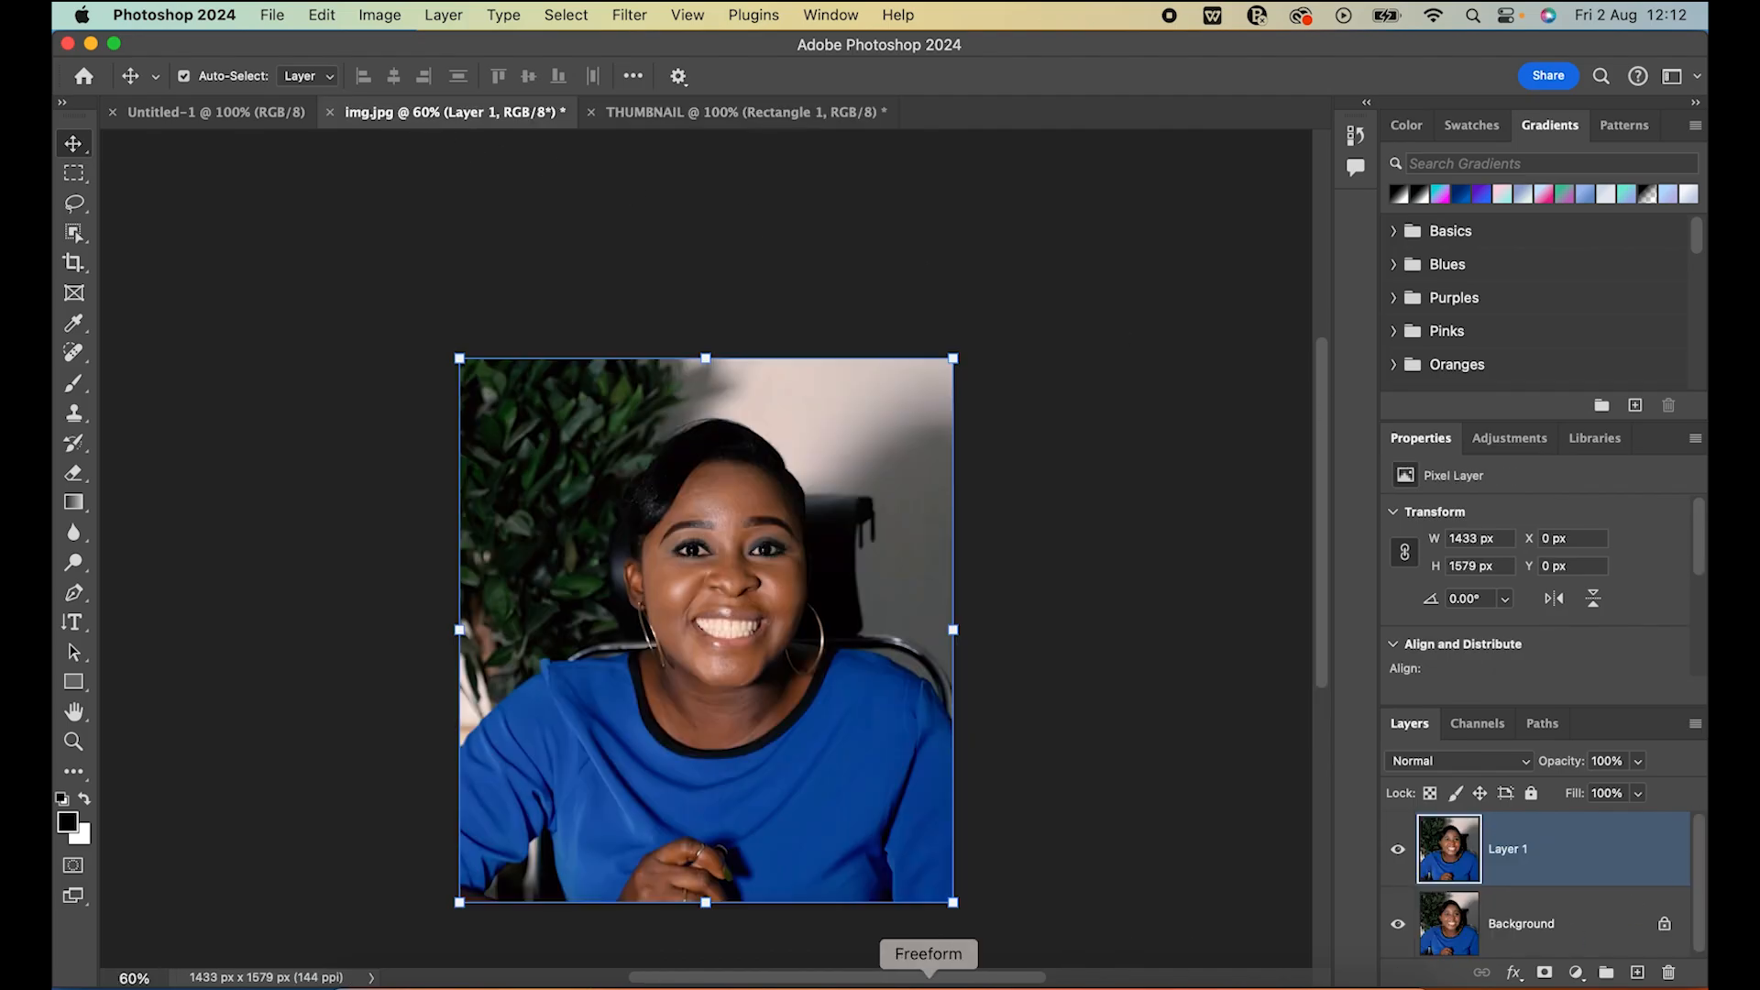
pyautogui.scroll(-2, 1060, 707)
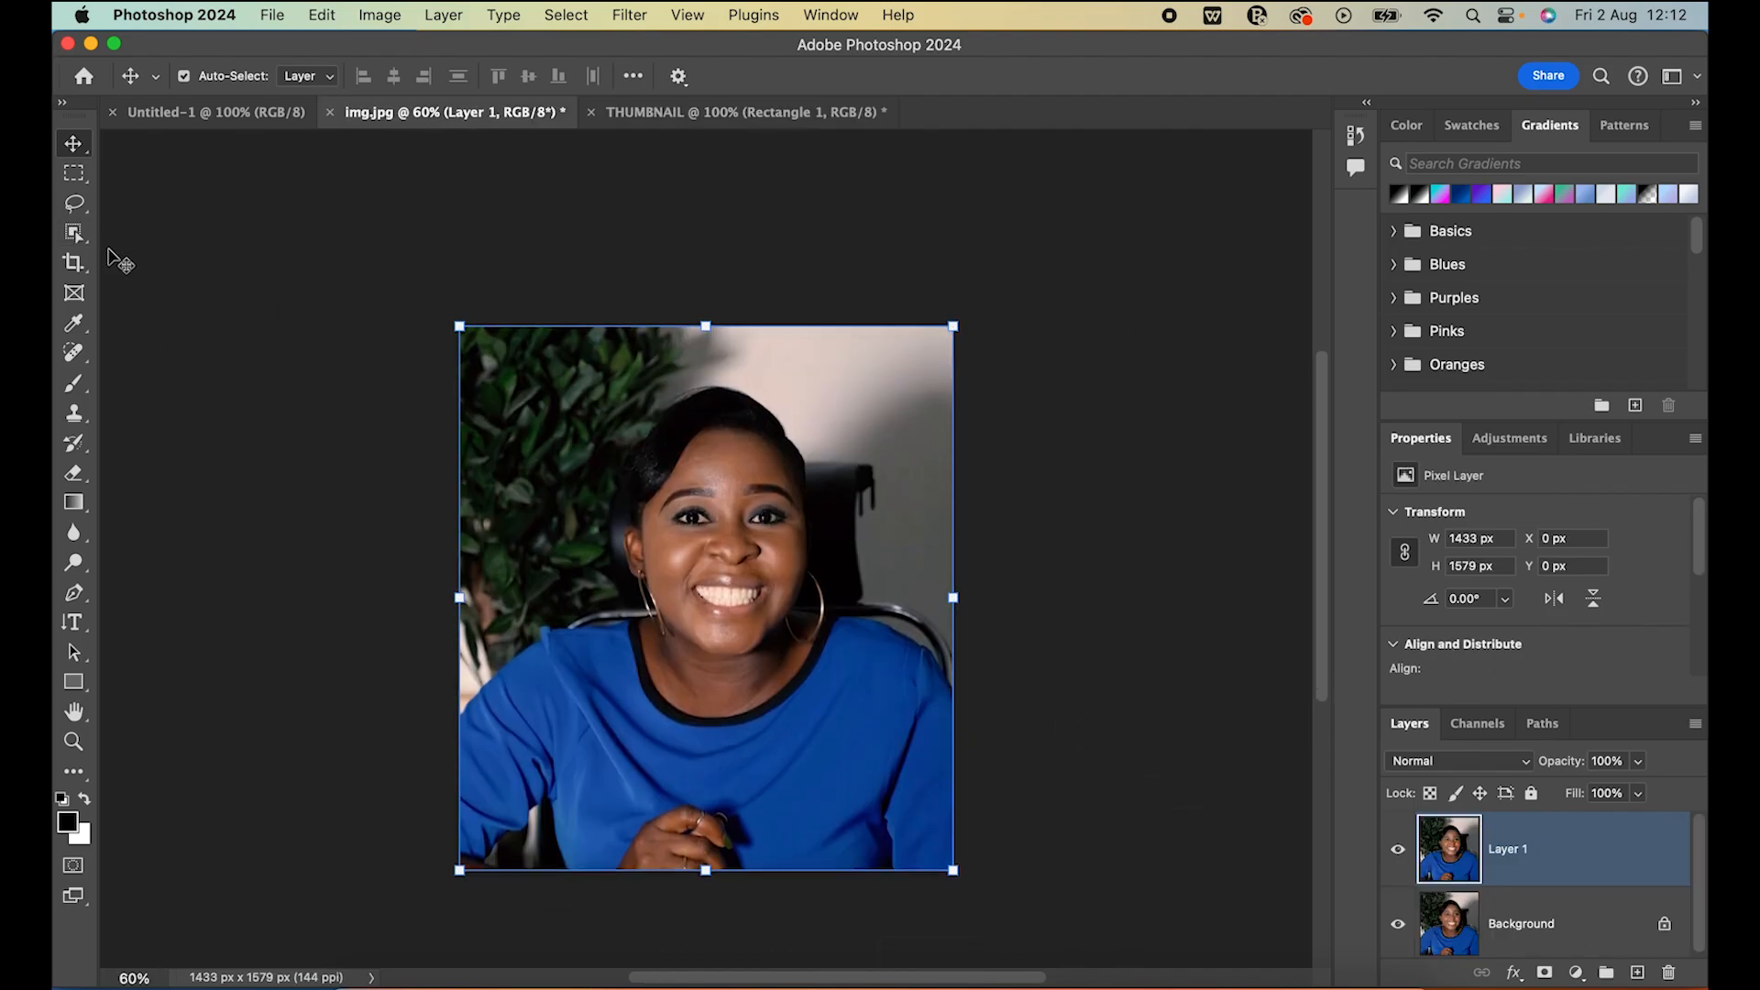
# Choose the Quick Selection tool in add-to-selection mode with a 56 px brush
pyautogui.click(88, 213)
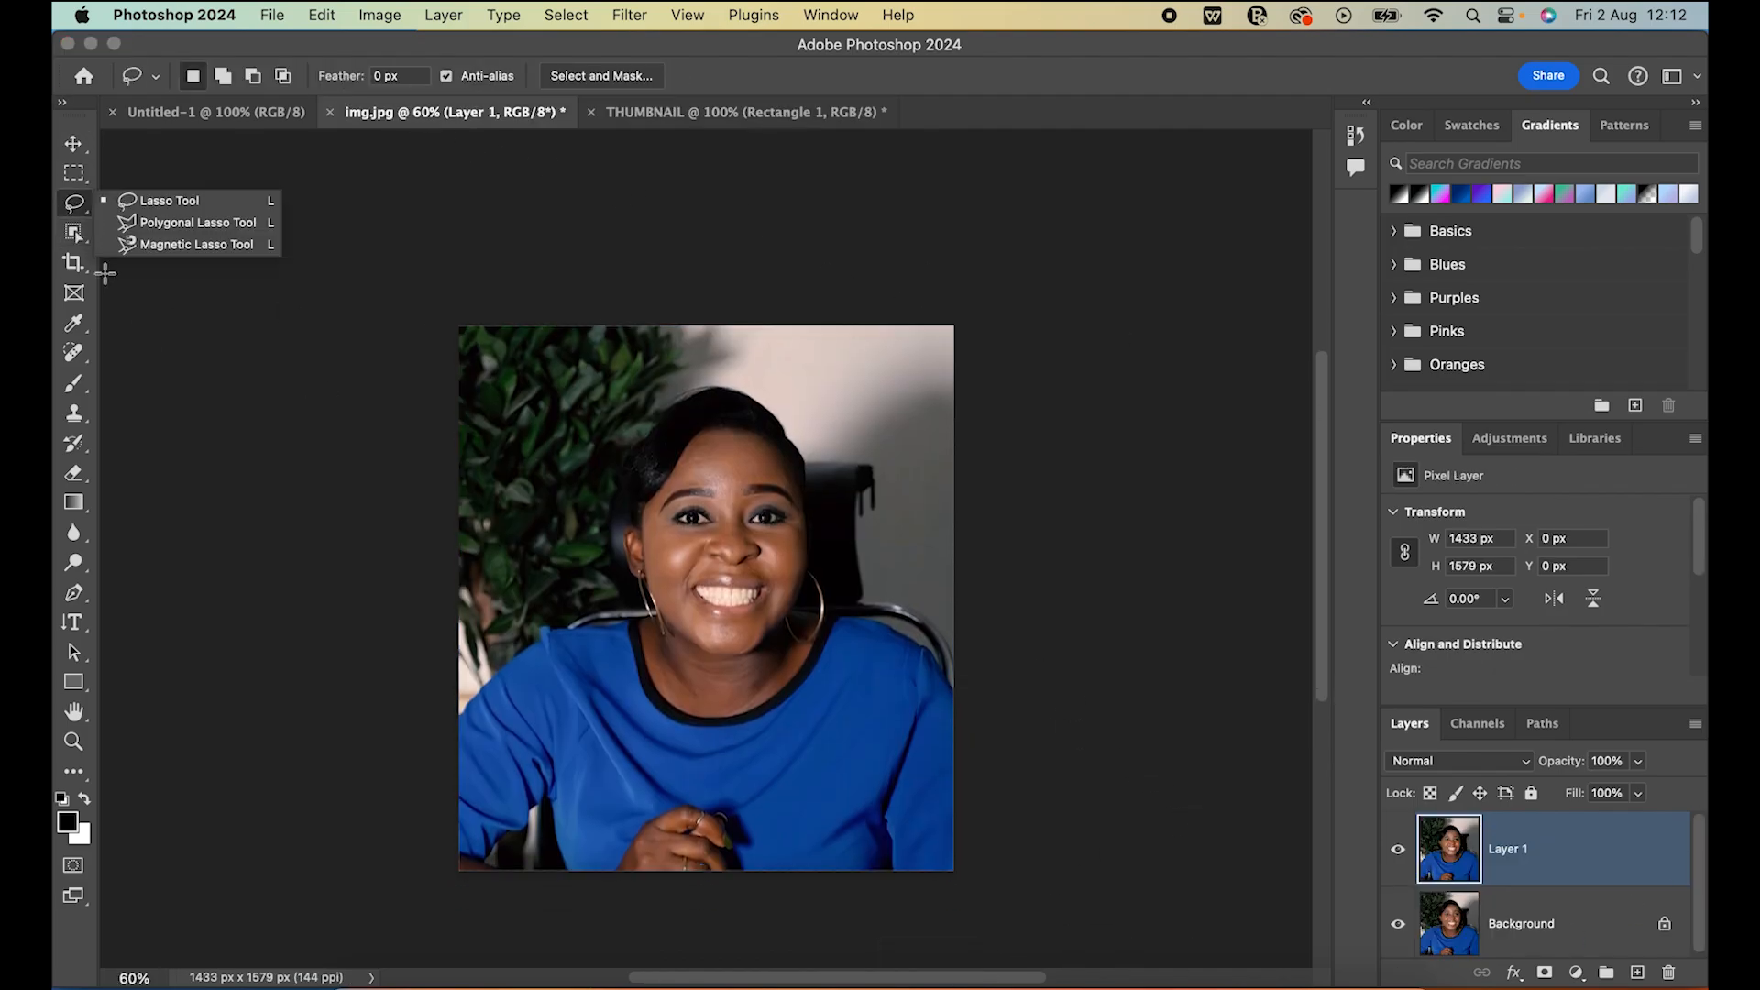
pyautogui.click(88, 242)
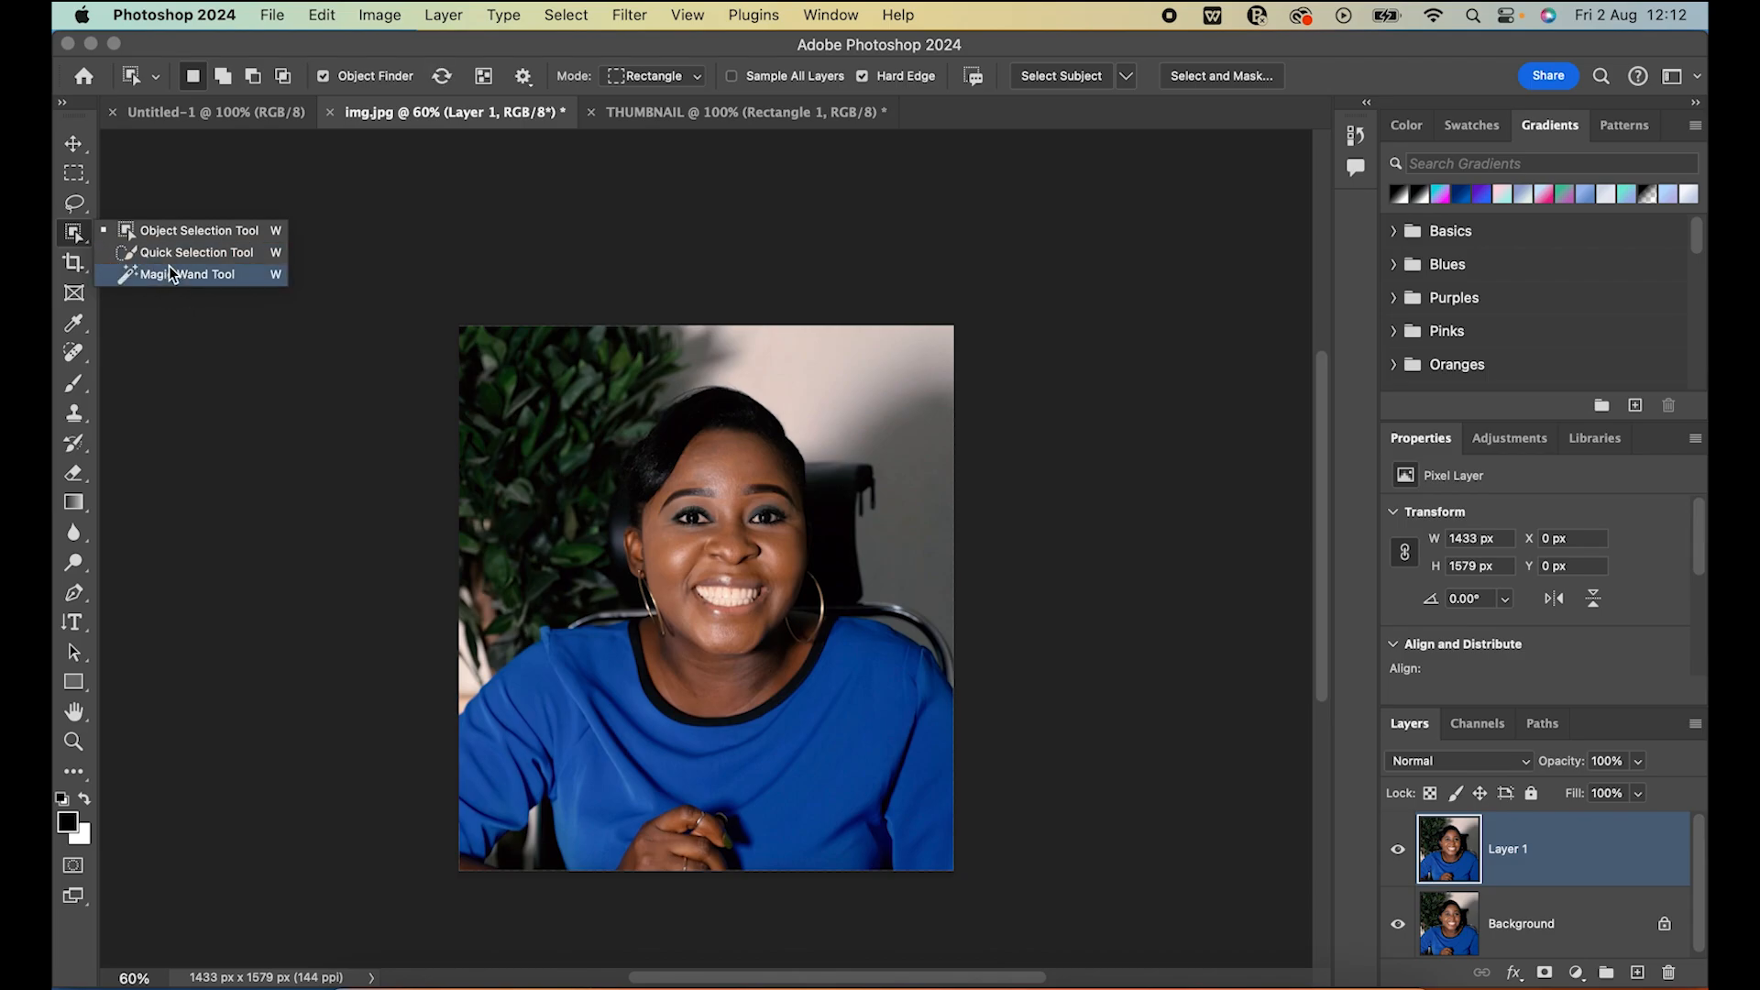
pyautogui.click(189, 256)
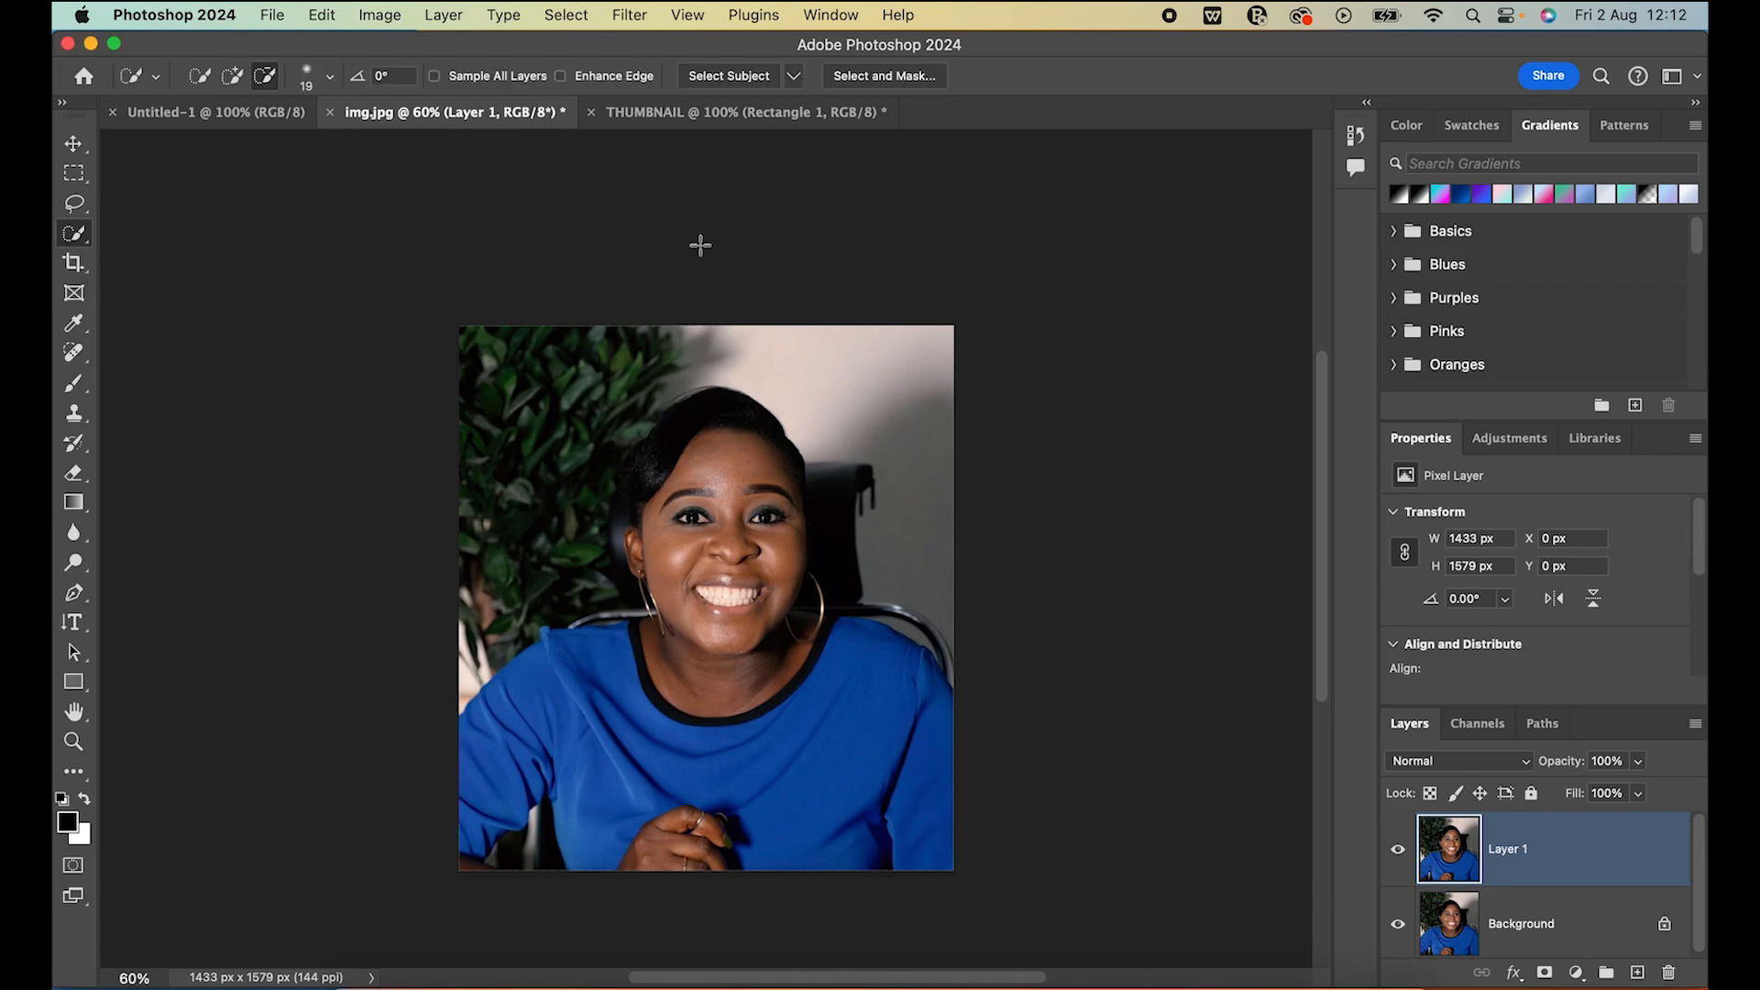
pyautogui.click(233, 78)
pyautogui.click(329, 77)
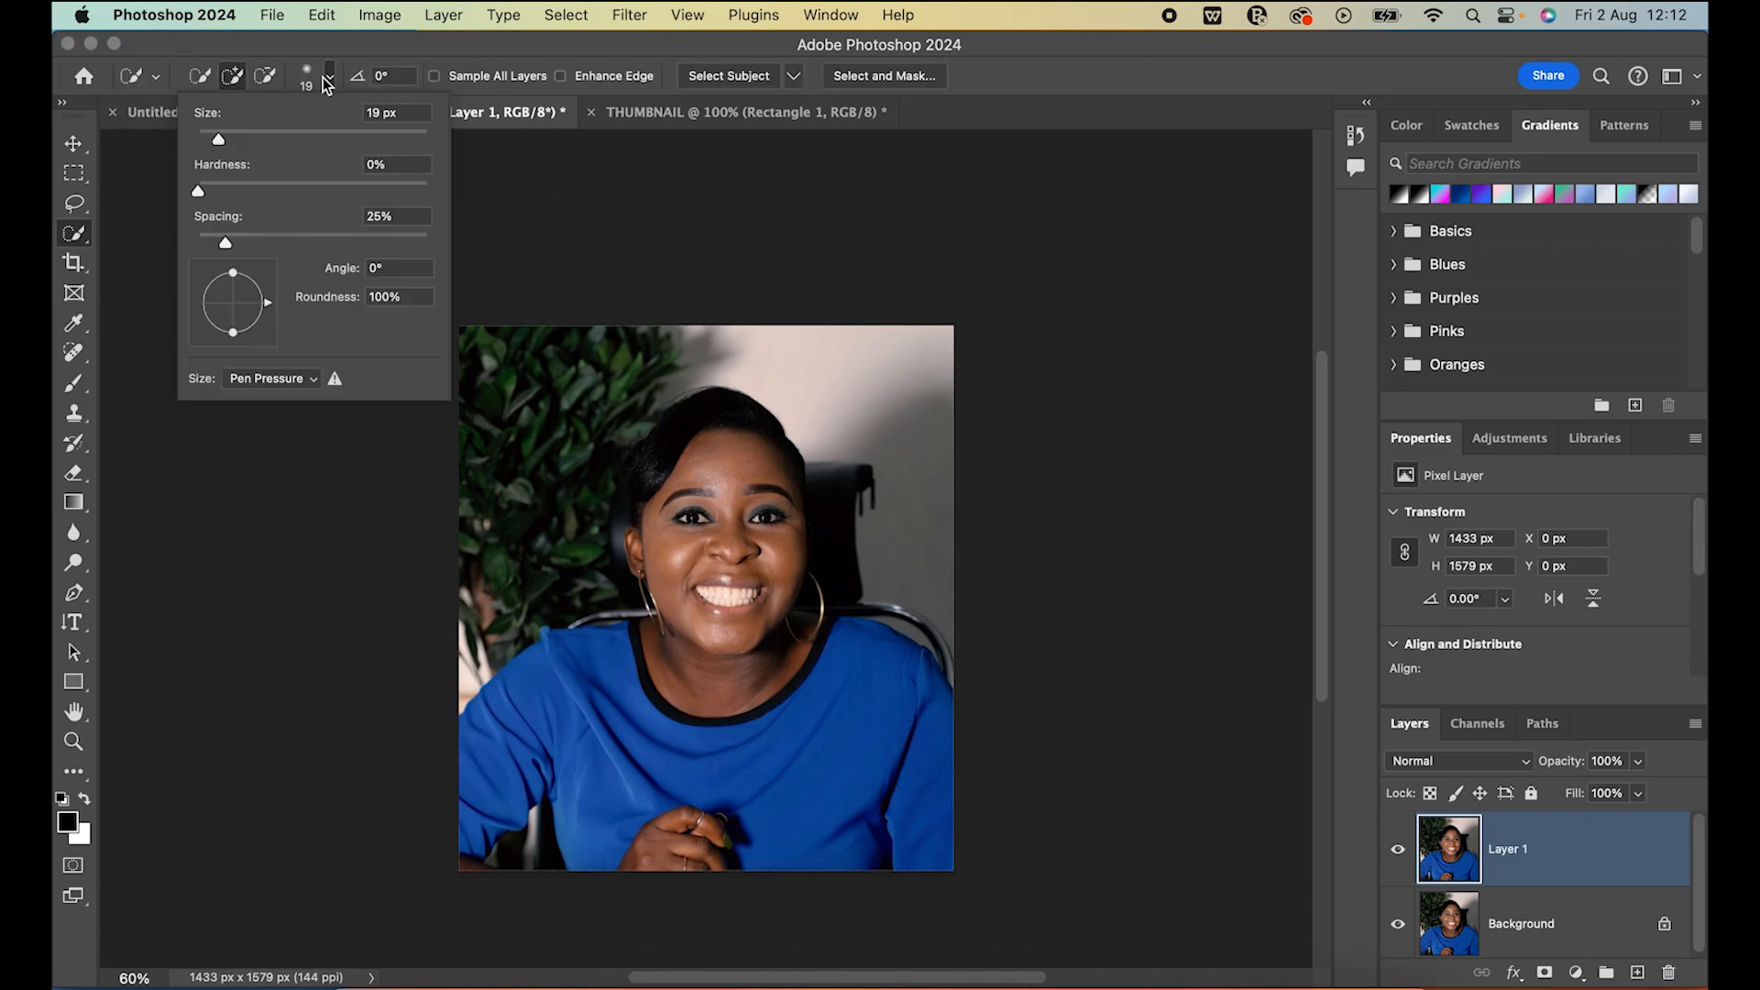
pyautogui.moveTo(218, 138)
pyautogui.mouseDown()
pyautogui.moveTo(278, 145)
pyautogui.moveTo(261, 140)
pyautogui.mouseUp()
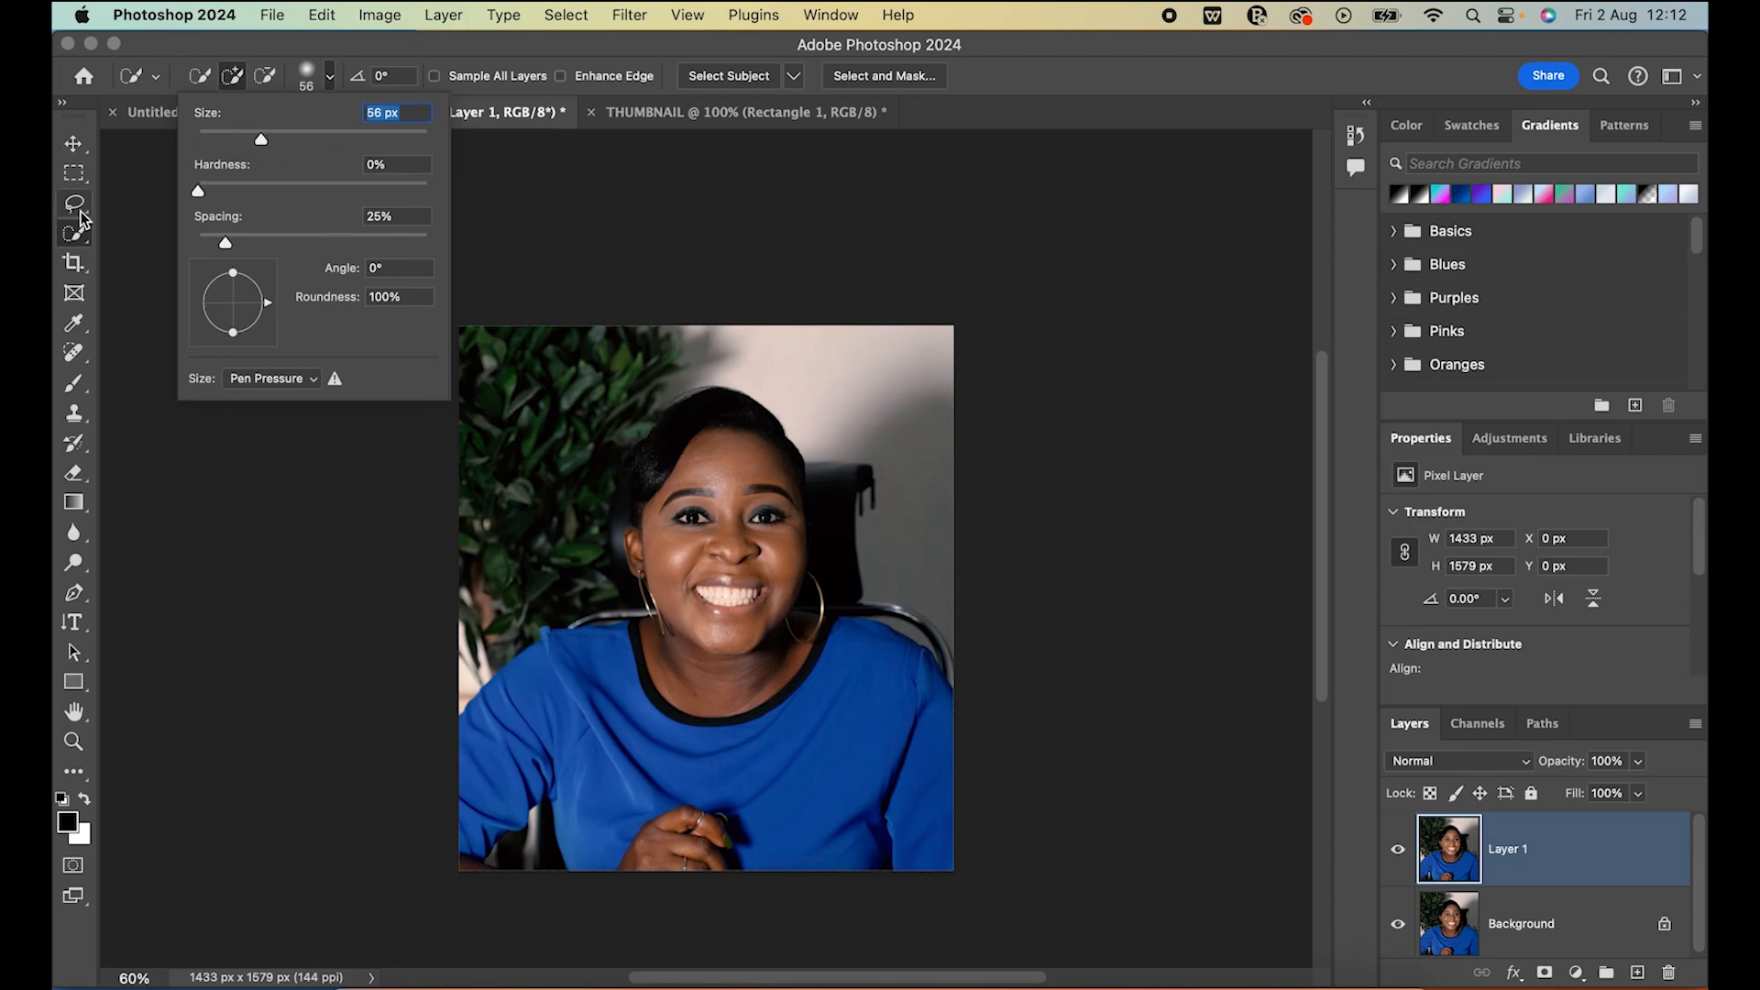
# Build a selection of the woman's face, hair, blue top and arms with the Quick Selection brush
pyautogui.click(725, 774)
pyautogui.click(799, 751)
pyautogui.click(696, 671)
pyautogui.click(749, 575)
pyautogui.click(727, 489)
pyautogui.click(704, 449)
pyautogui.click(757, 465)
pyautogui.click(686, 474)
pyautogui.click(700, 425)
pyautogui.click(649, 548)
pyautogui.click(724, 599)
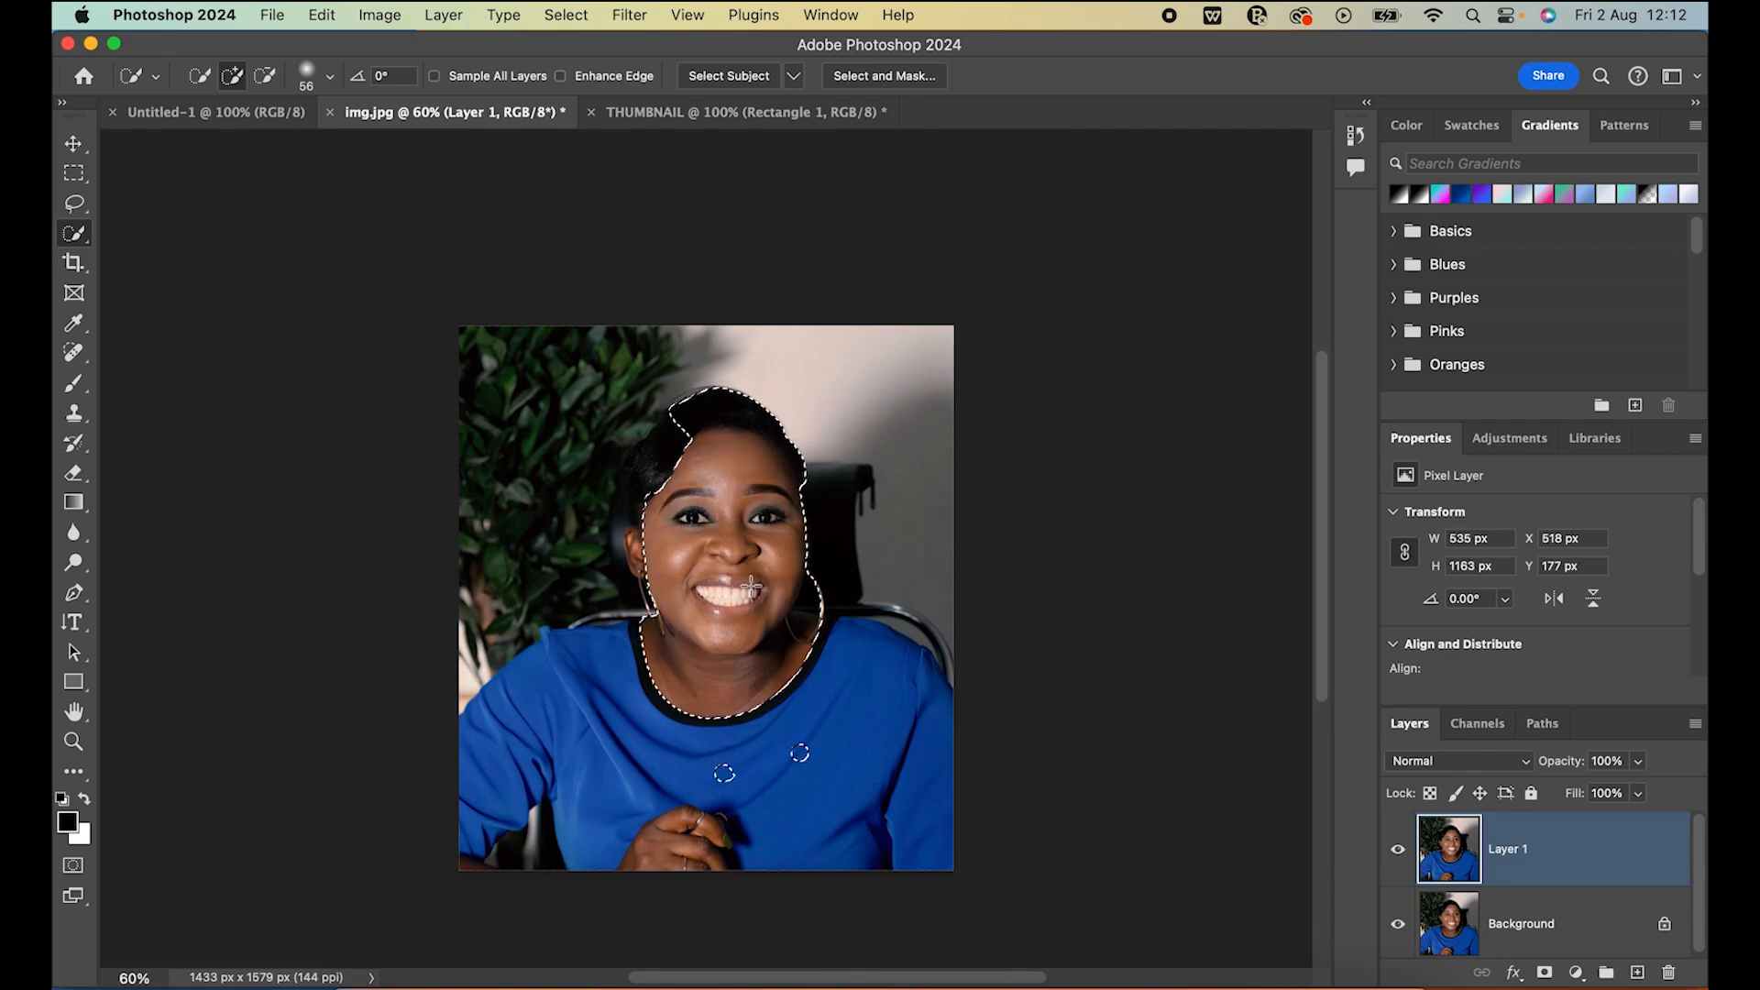
pyautogui.moveTo(621, 661)
pyautogui.mouseDown()
pyautogui.moveTo(670, 749)
pyautogui.moveTo(809, 754)
pyautogui.mouseUp()
pyautogui.click(679, 464)
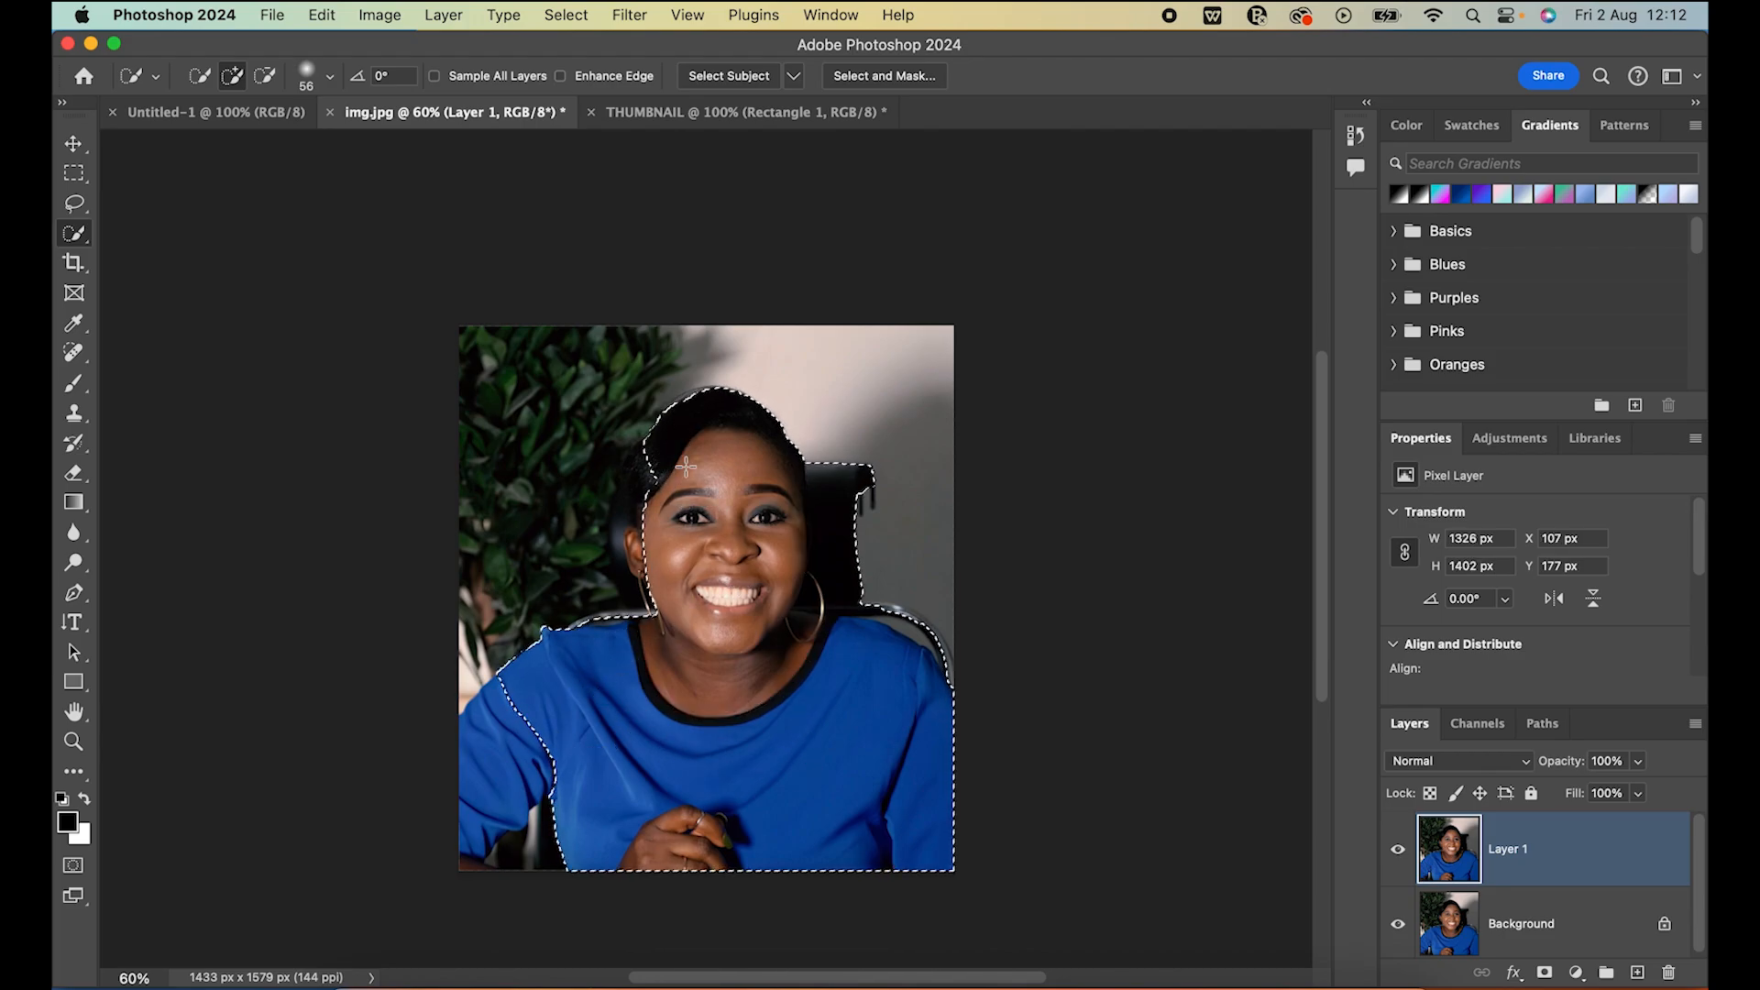
pyautogui.click(637, 537)
pyautogui.moveTo(535, 707); pyautogui.dragTo(471, 797)
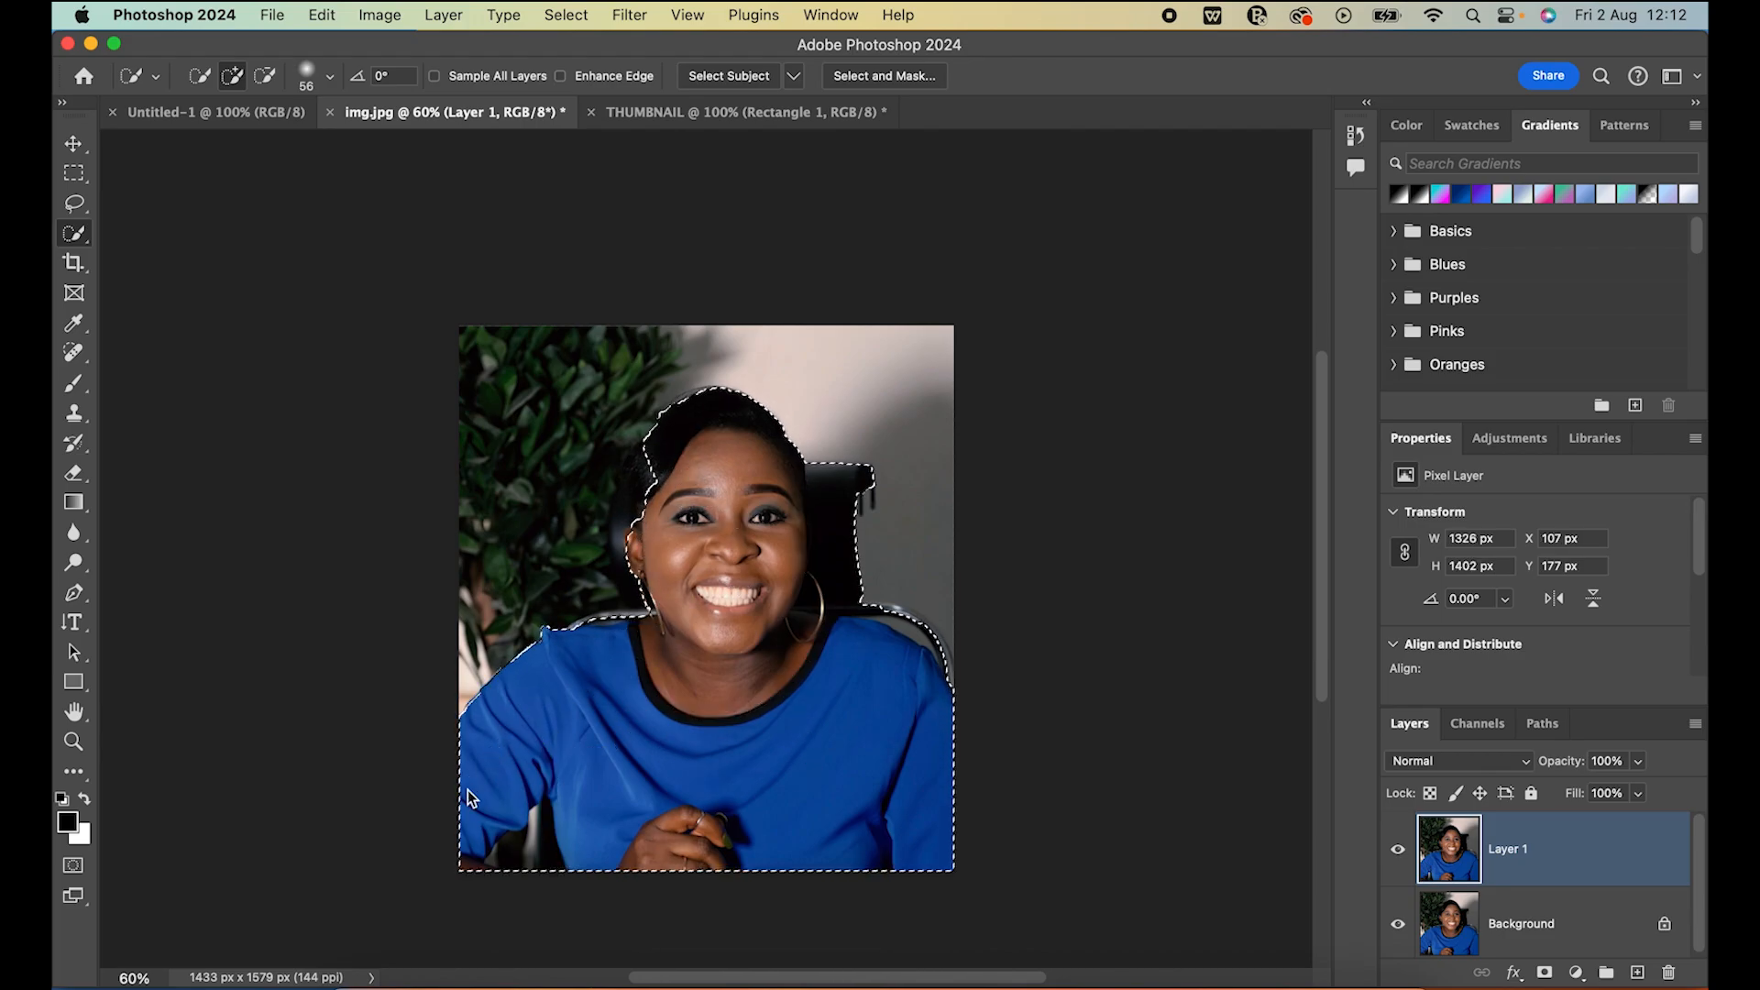
pyautogui.click(647, 478)
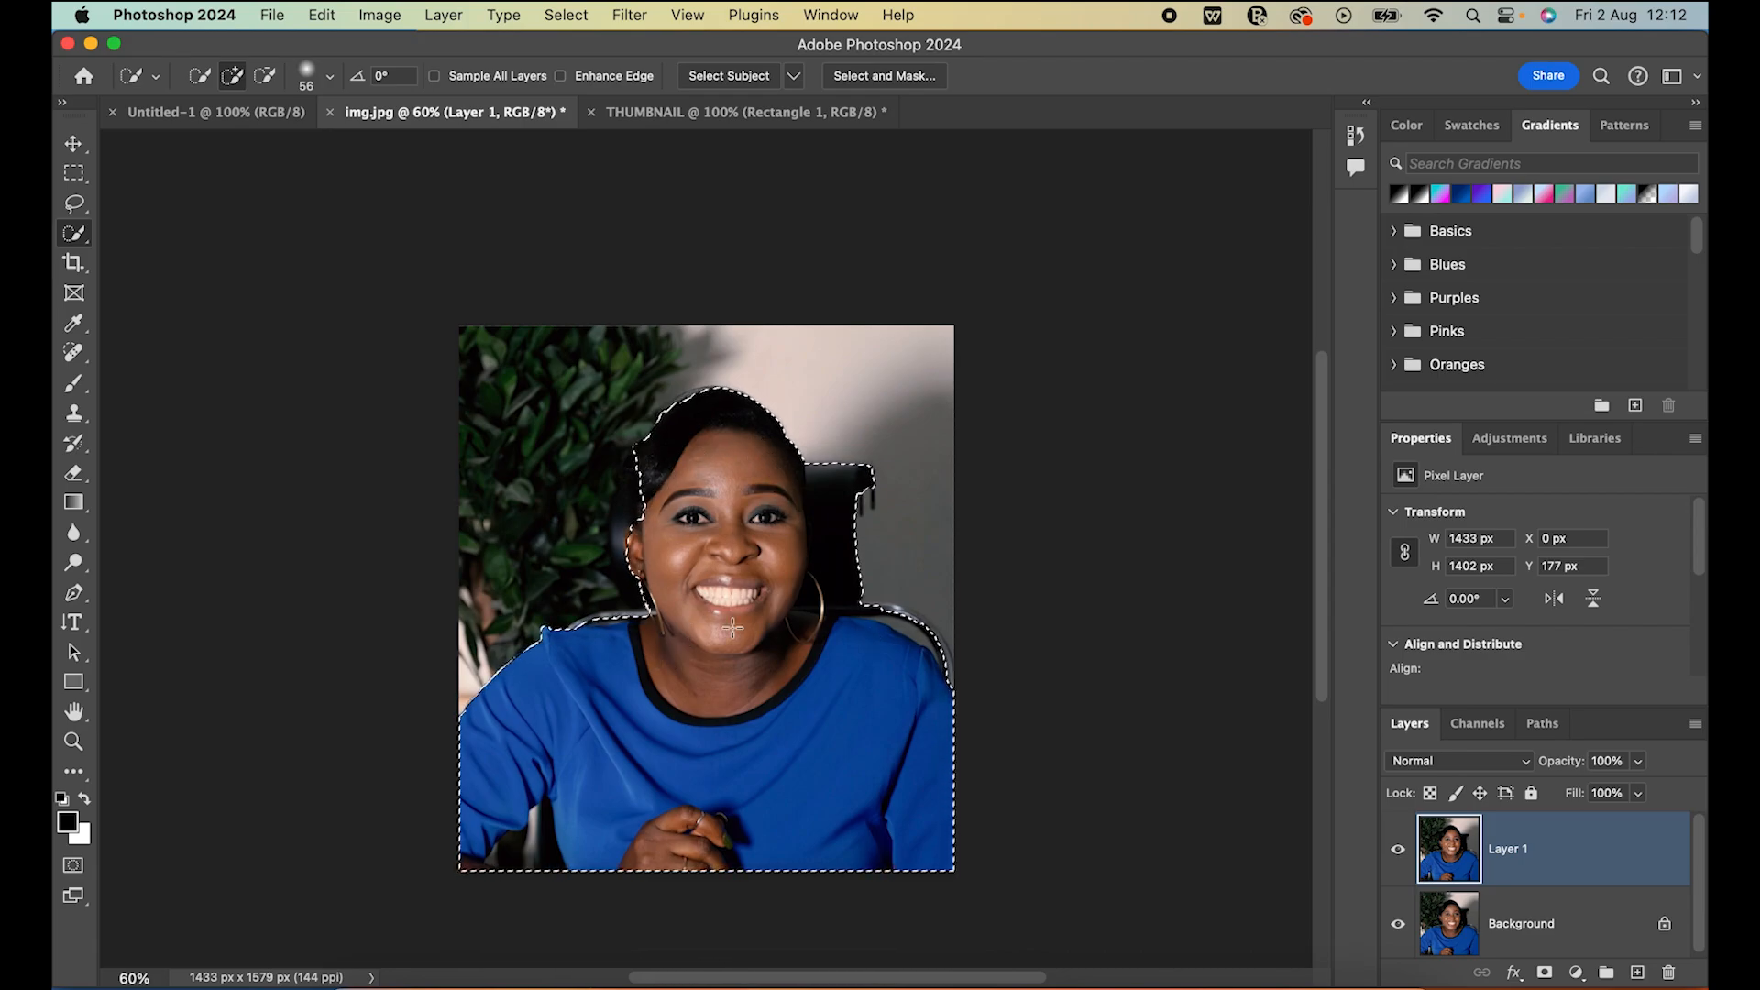
pyautogui.click(638, 498)
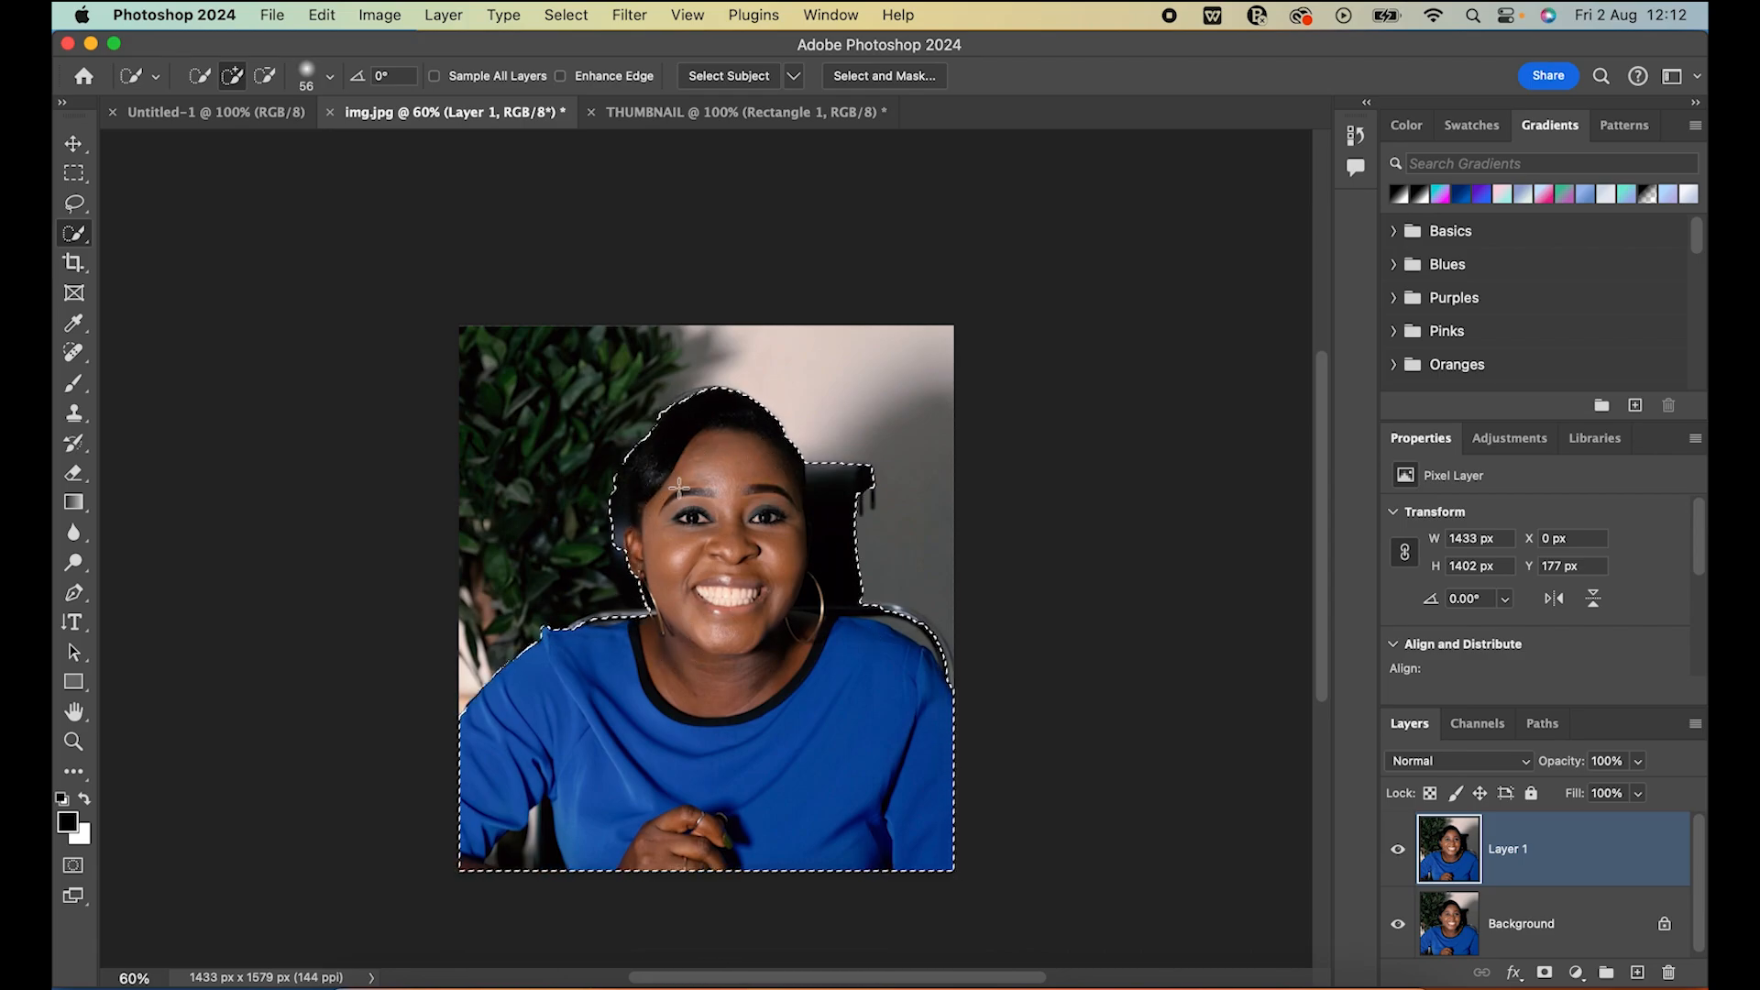
# Subtract the chair and the background areas around the head, earring and arm from the selection using a 16 px brush
pyautogui.click(264, 77)
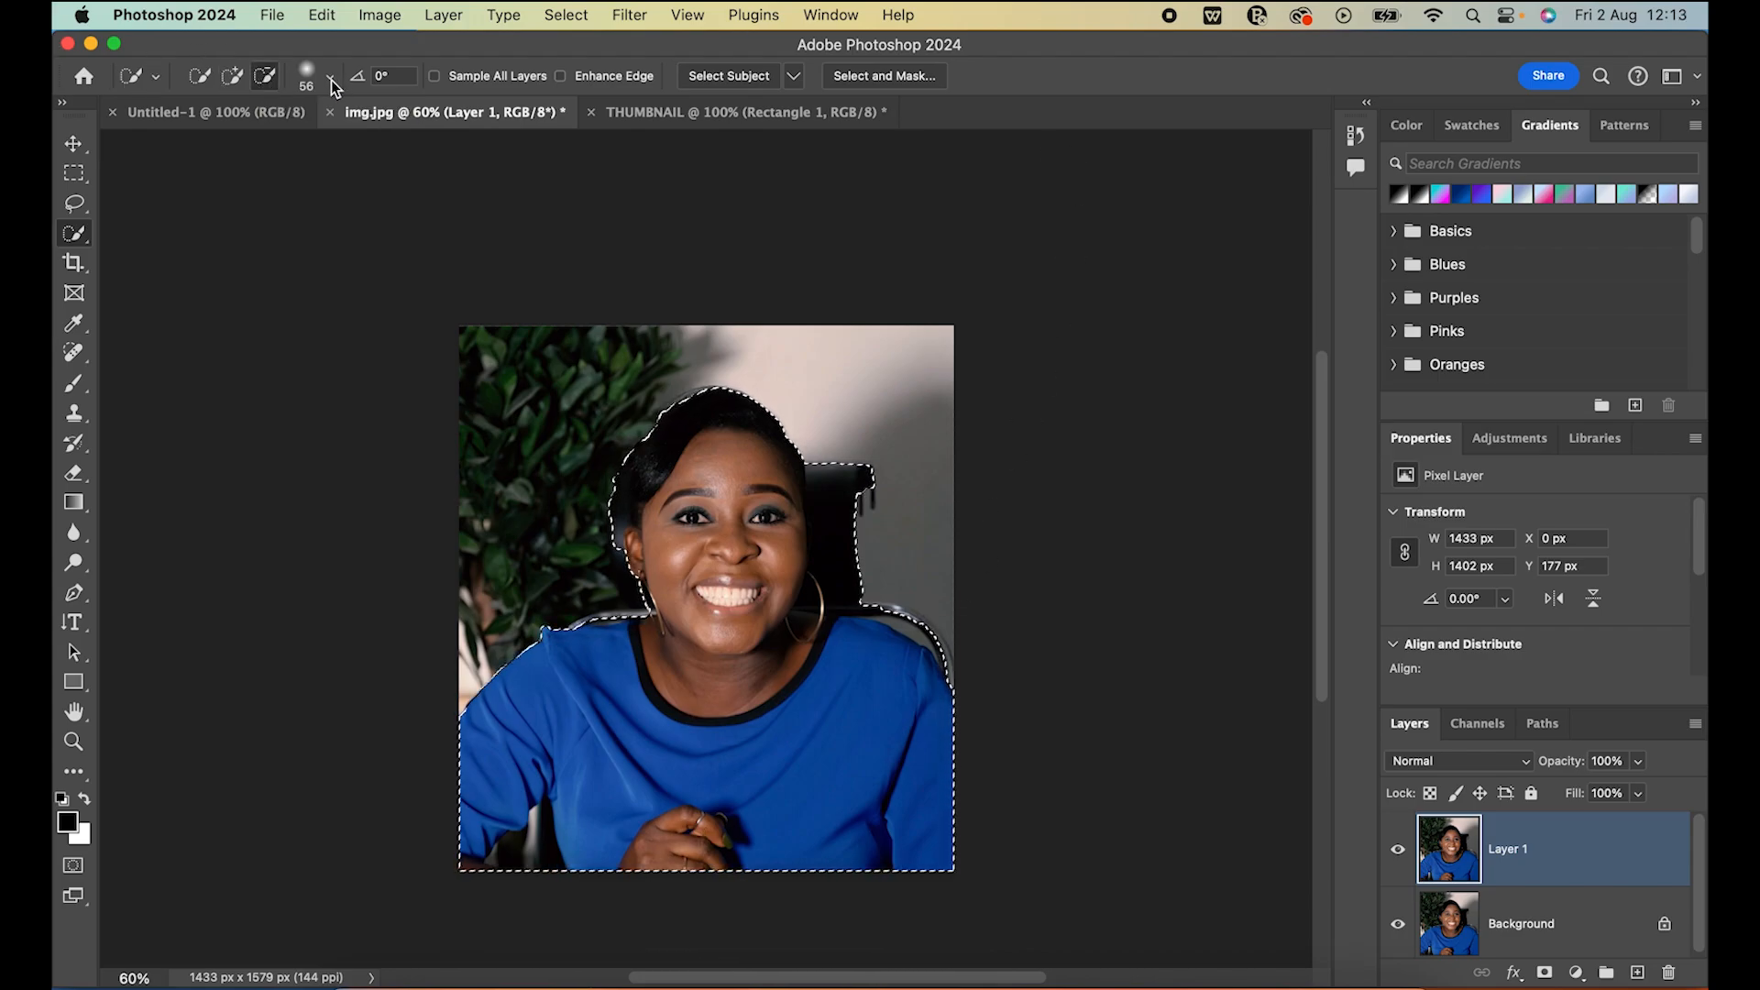
pyautogui.click(330, 79)
pyautogui.moveTo(262, 138); pyautogui.dragTo(215, 139)
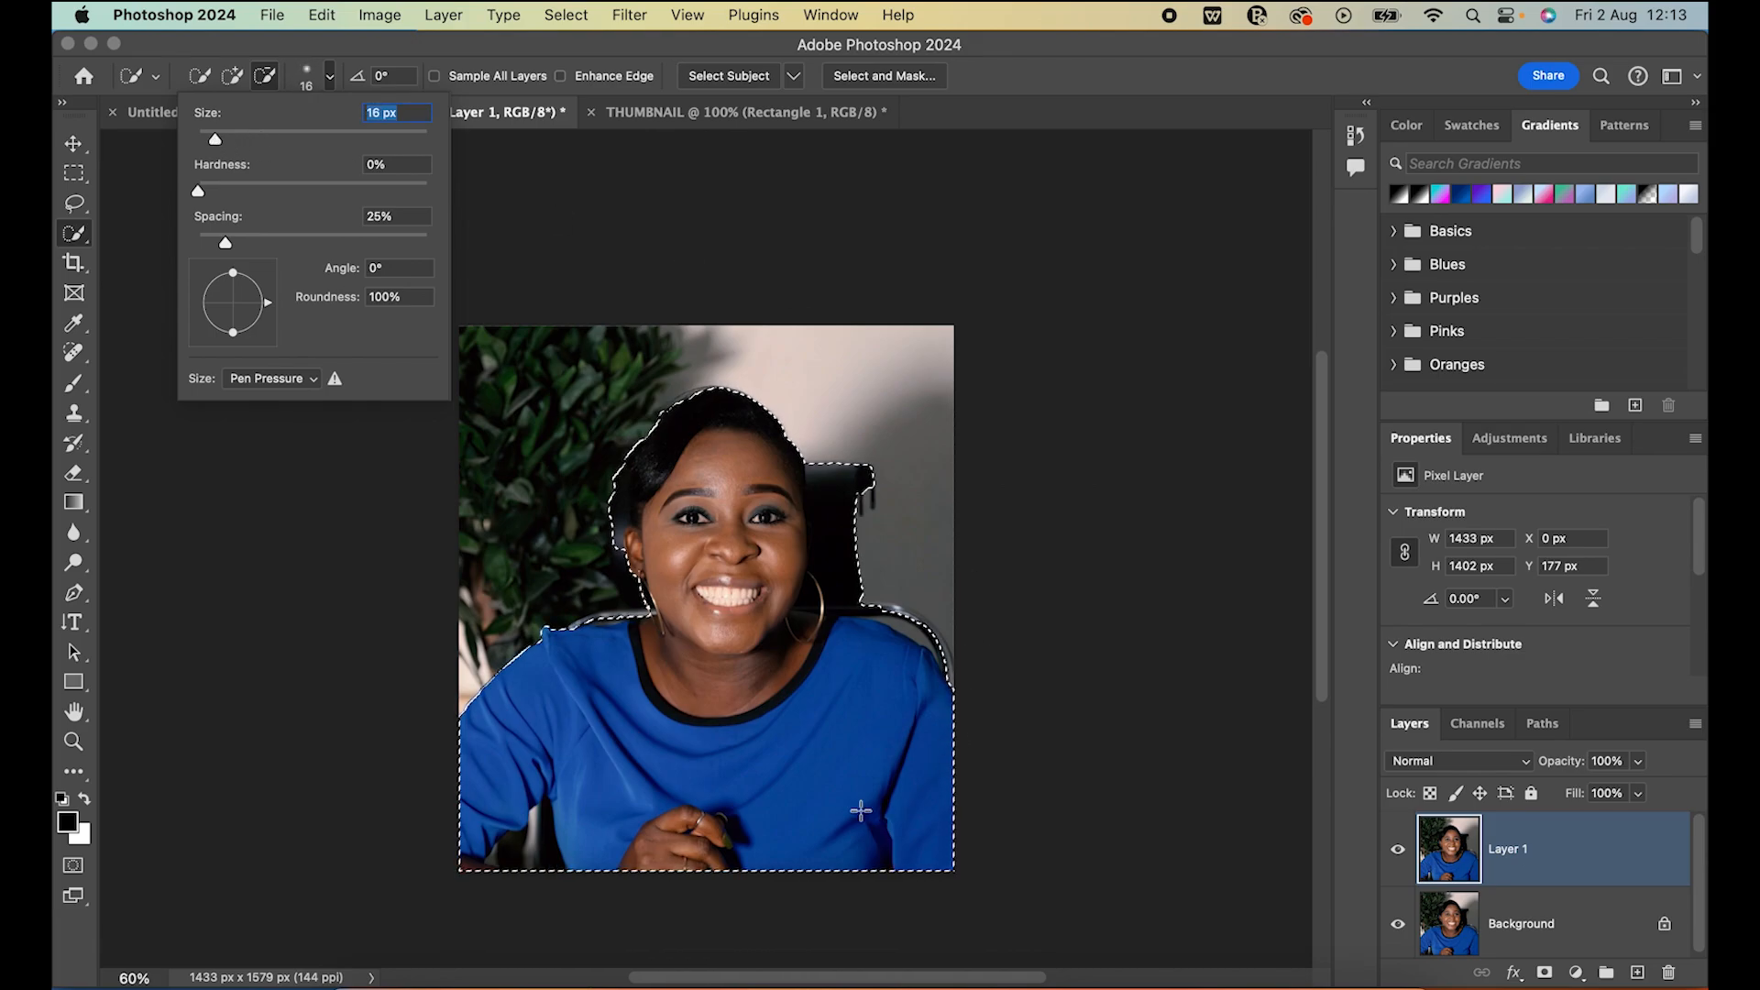
pyautogui.click(620, 536)
pyautogui.click(619, 529)
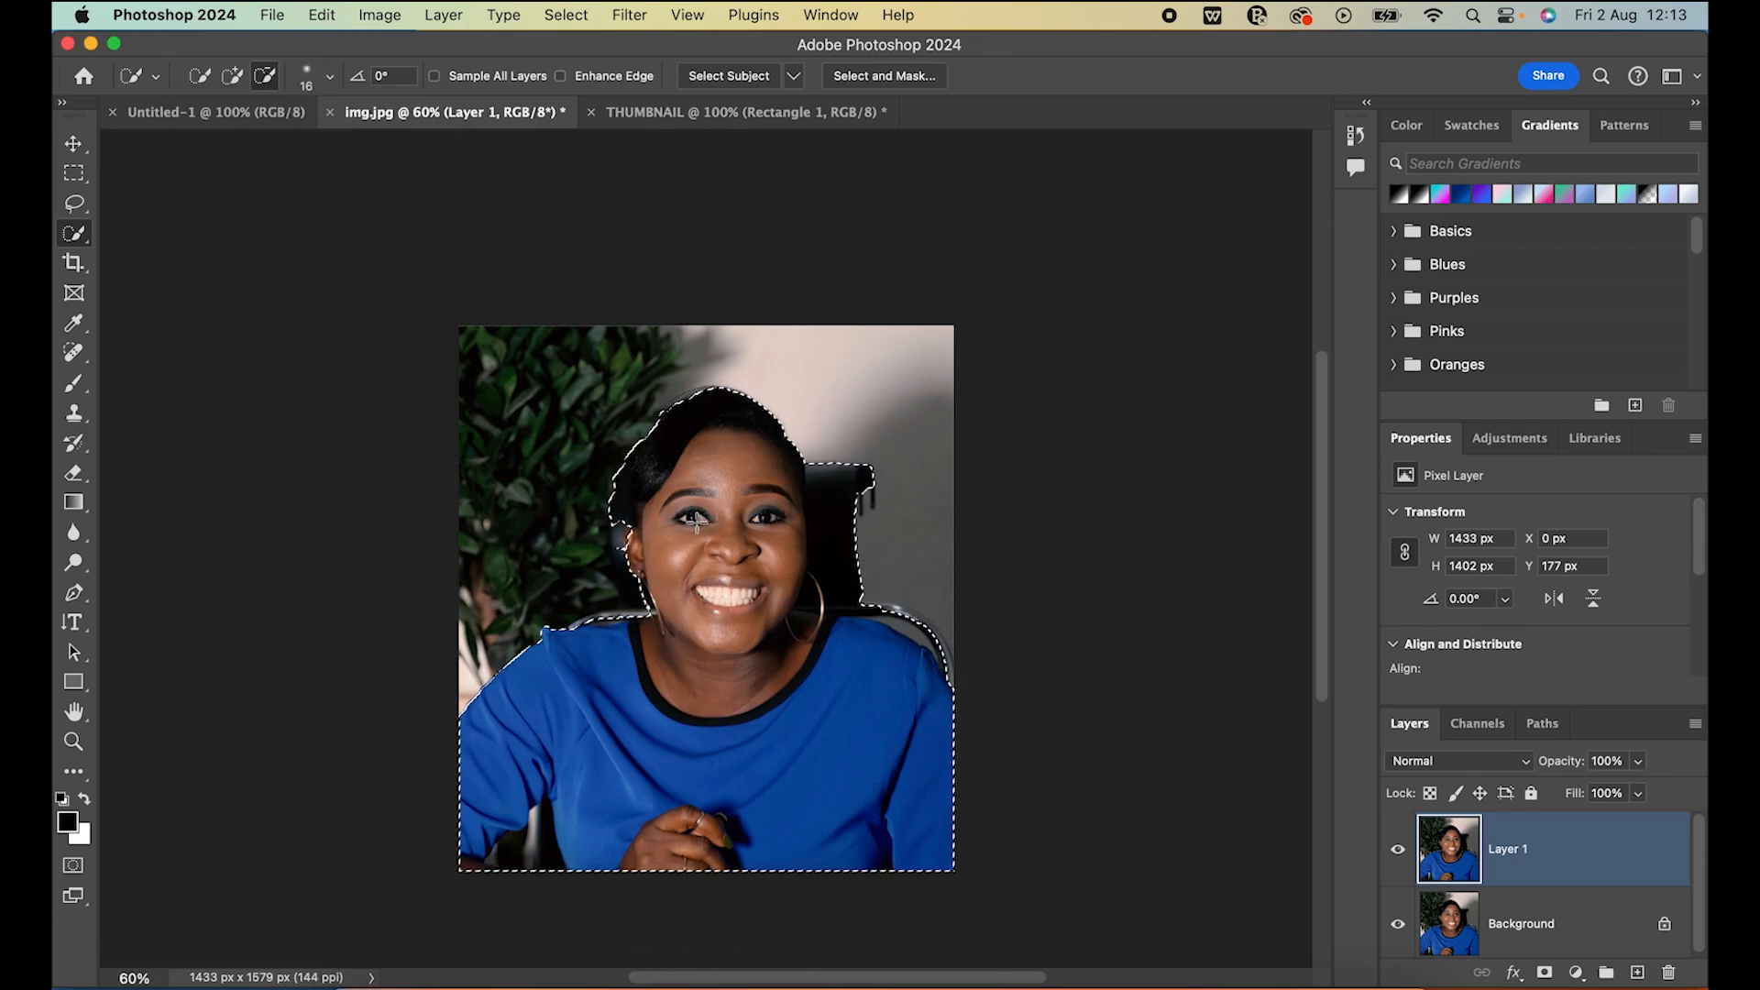
pyautogui.click(824, 475)
pyautogui.click(832, 512)
pyautogui.moveTo(839, 523); pyautogui.dragTo(848, 471)
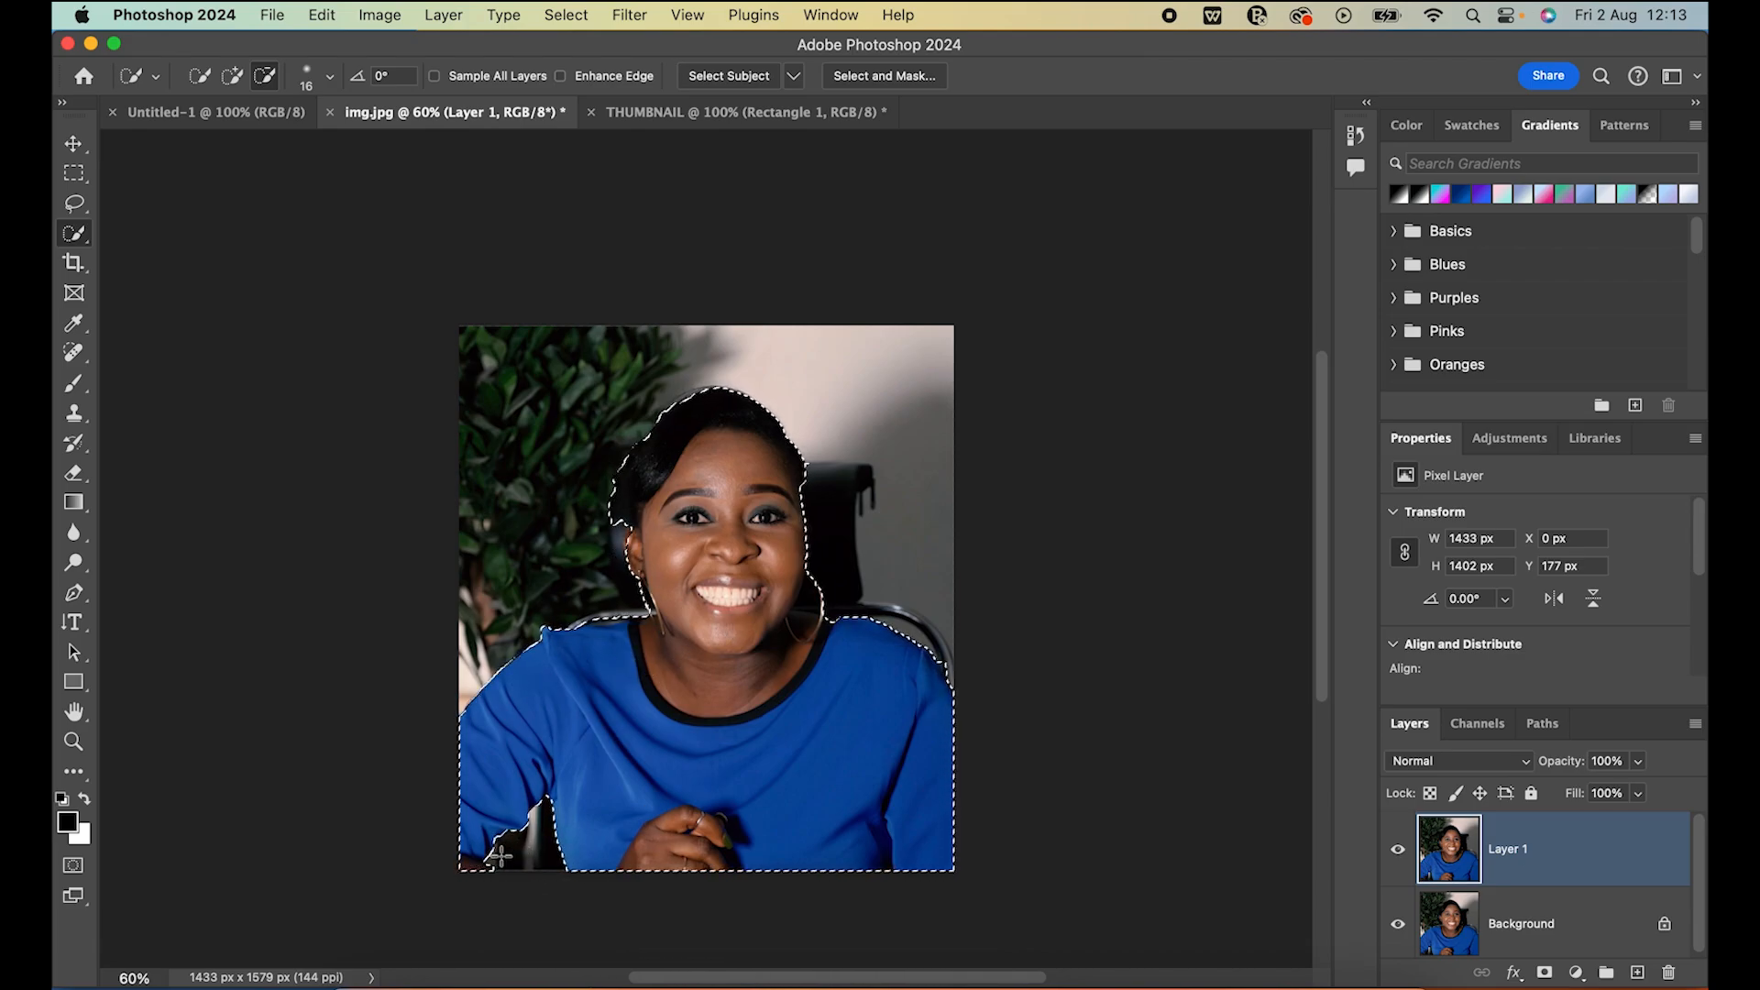
pyautogui.click(232, 75)
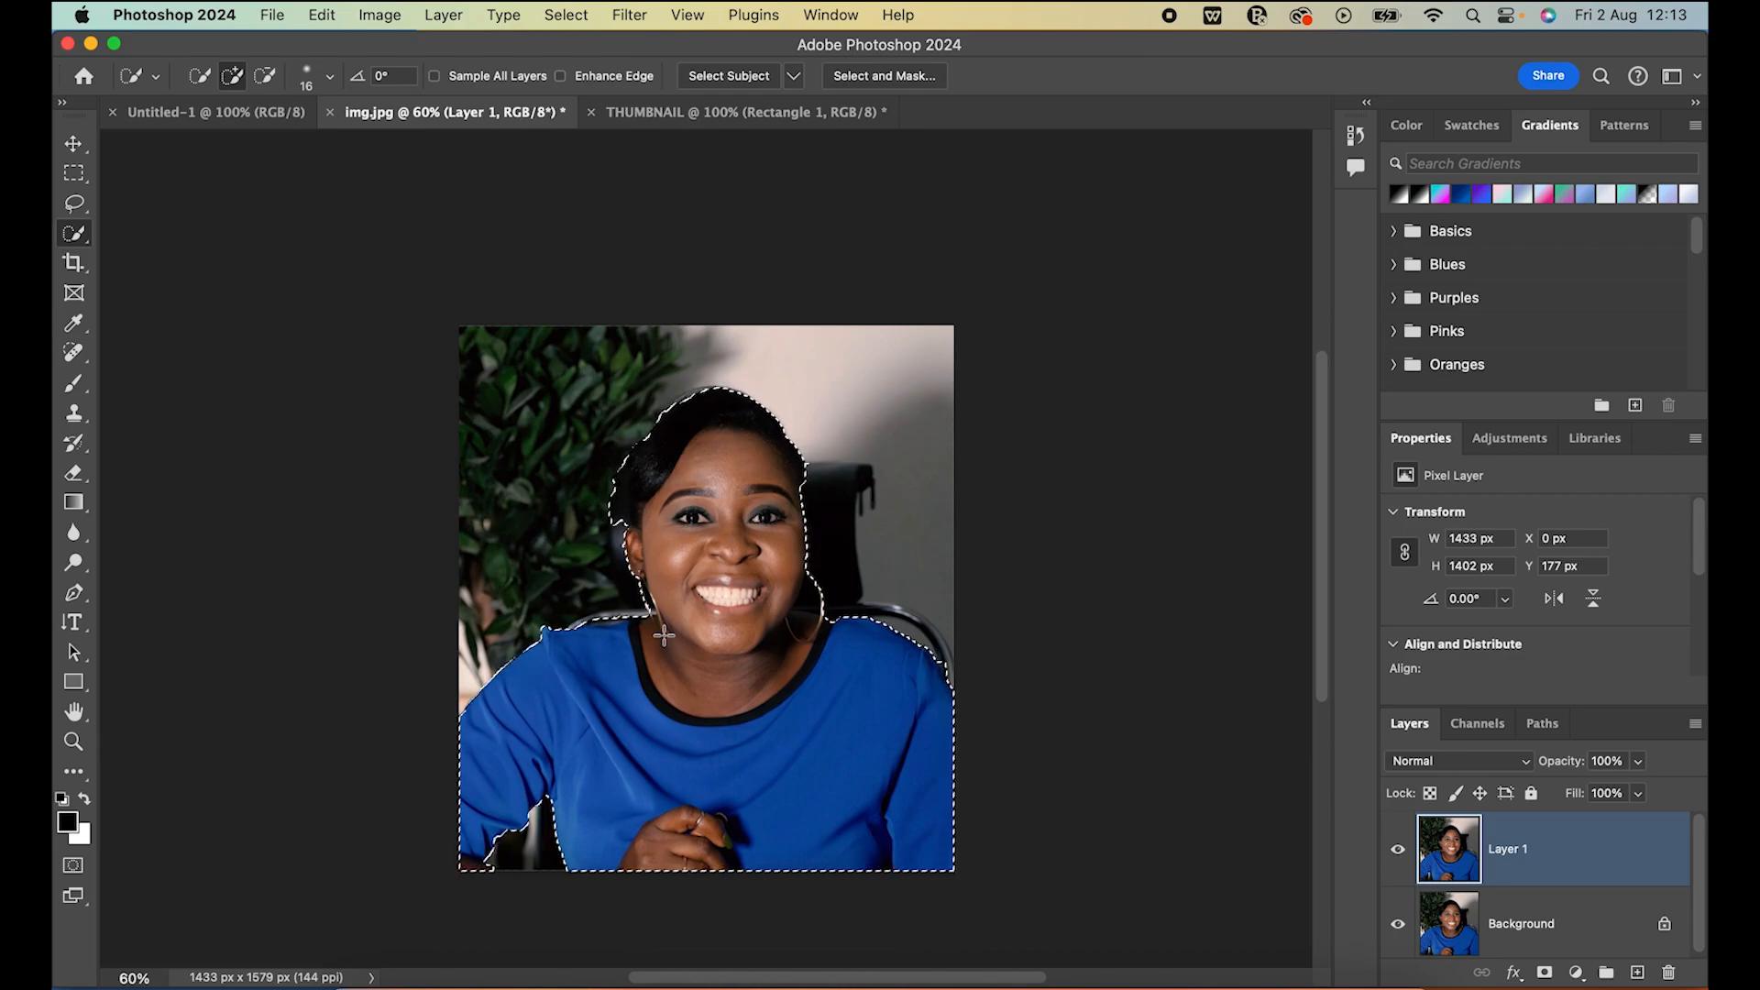
pyautogui.click(265, 75)
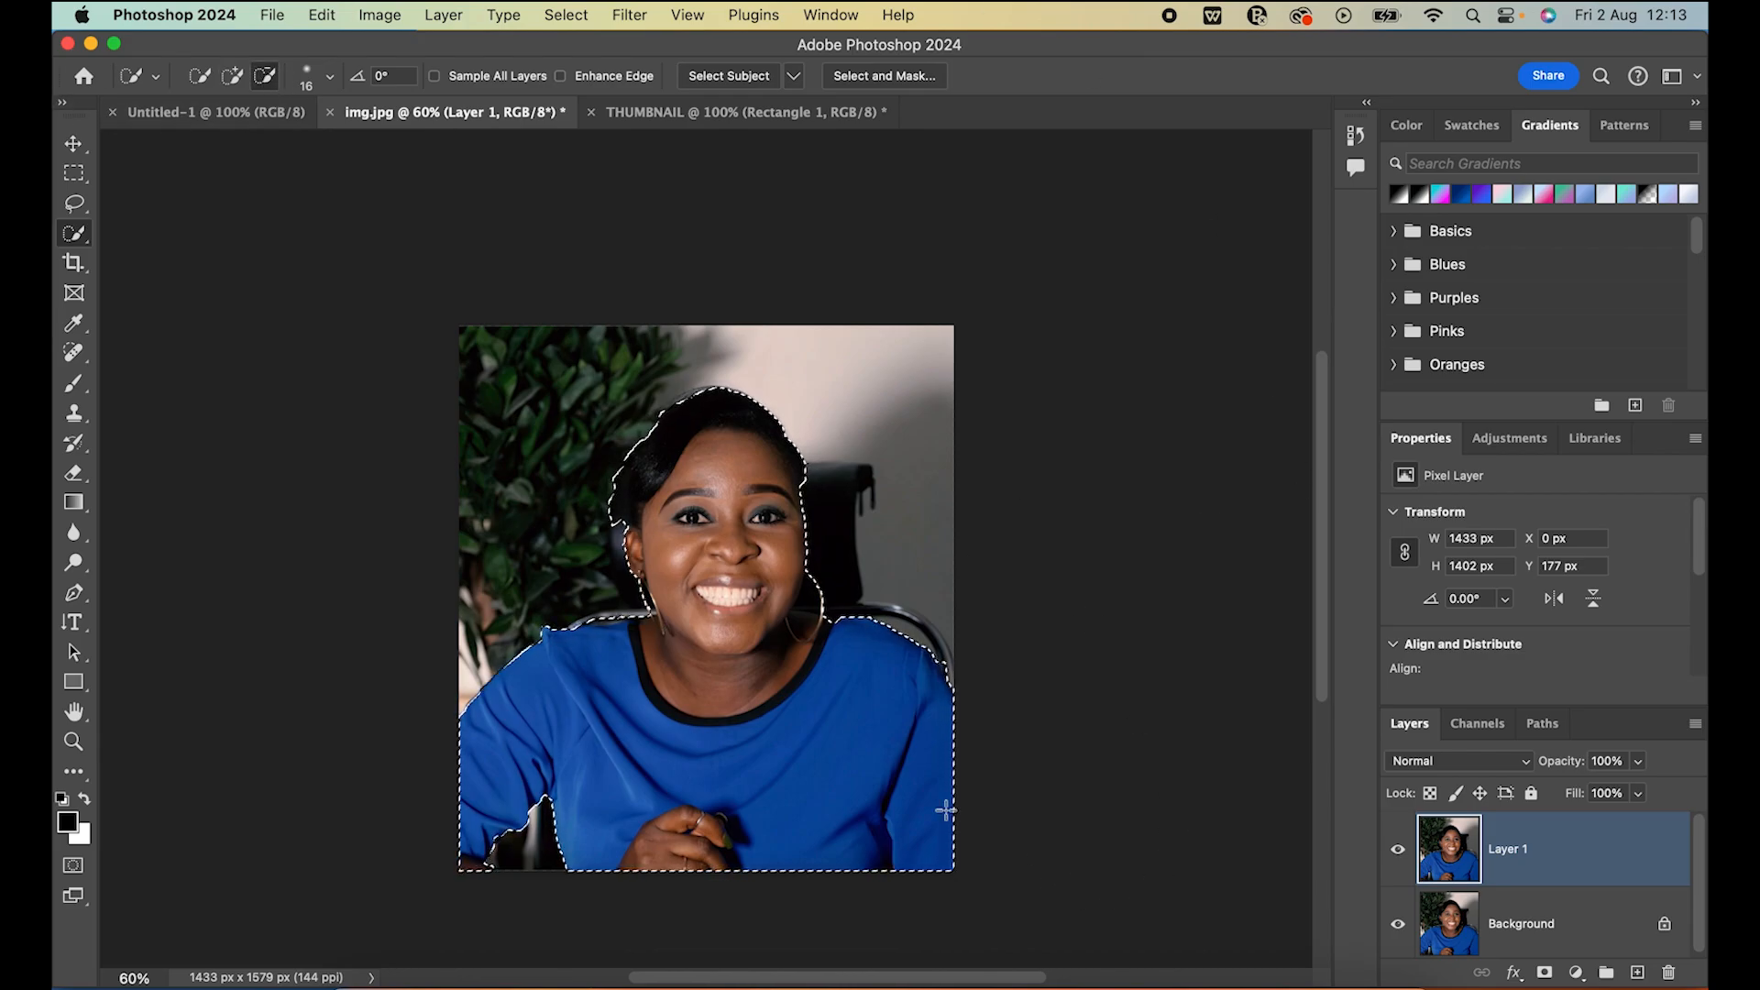
pyautogui.click(814, 599)
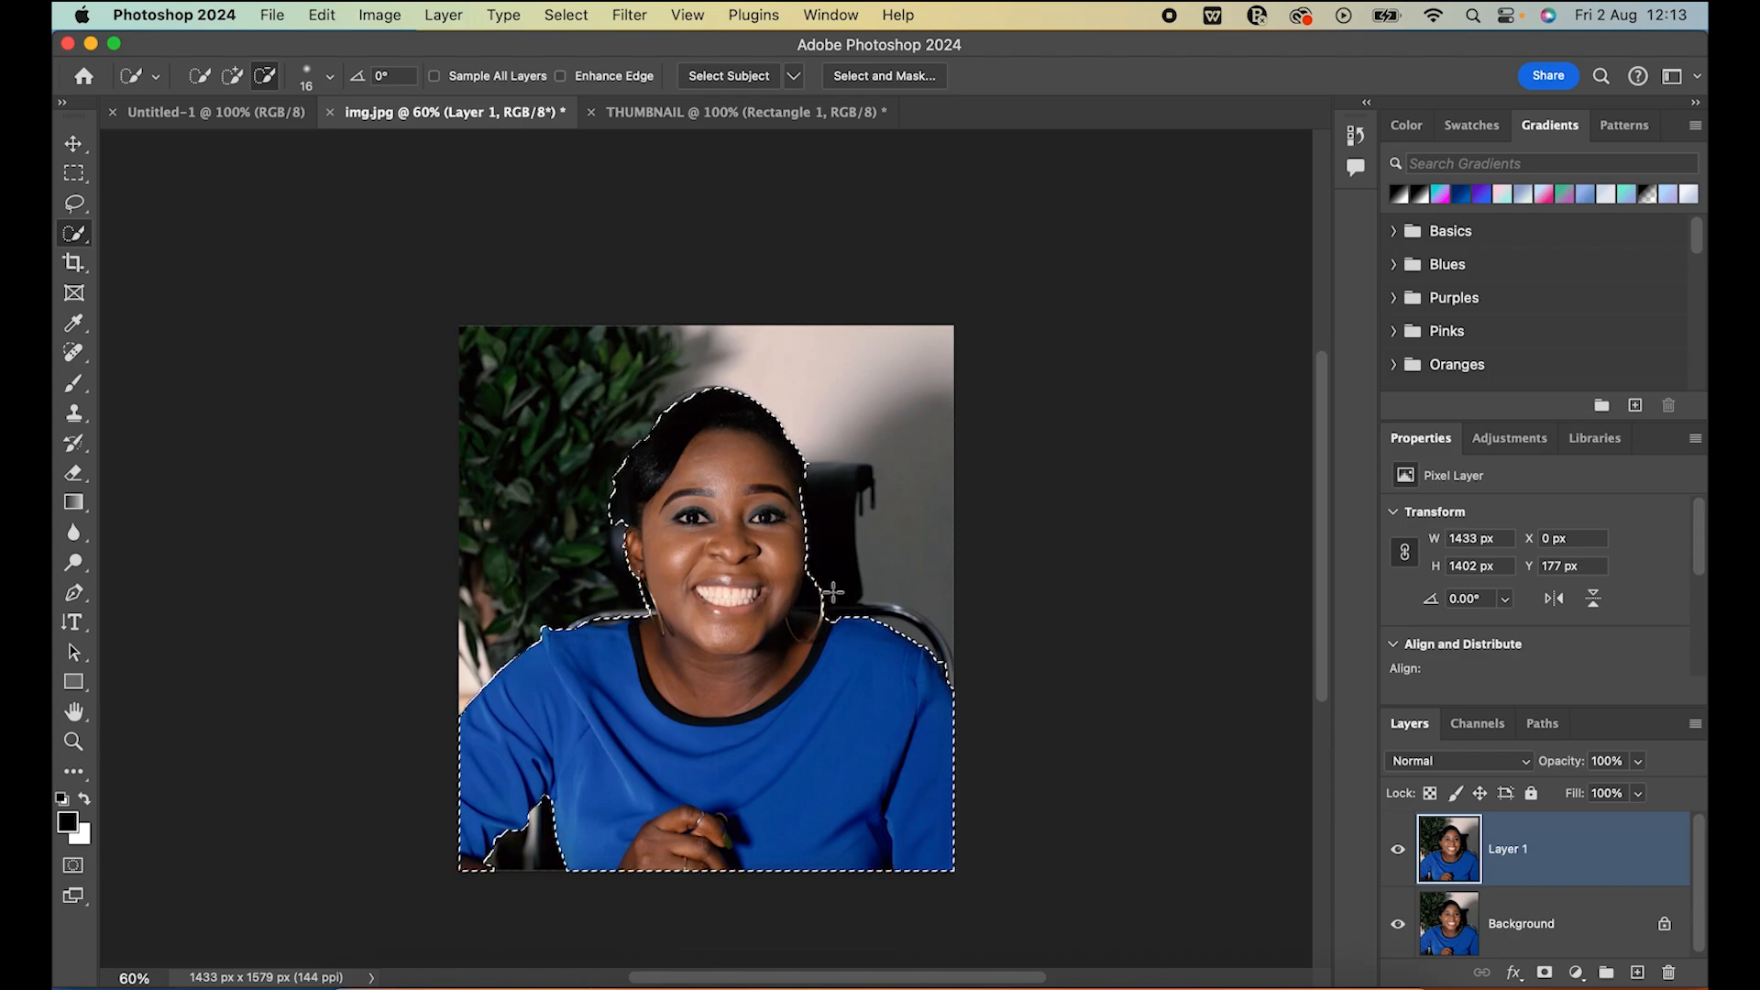
# Cut the selected woman onto a new layer, and hide Layer 1 and the Background layer
pyautogui.rightClick(796, 787)
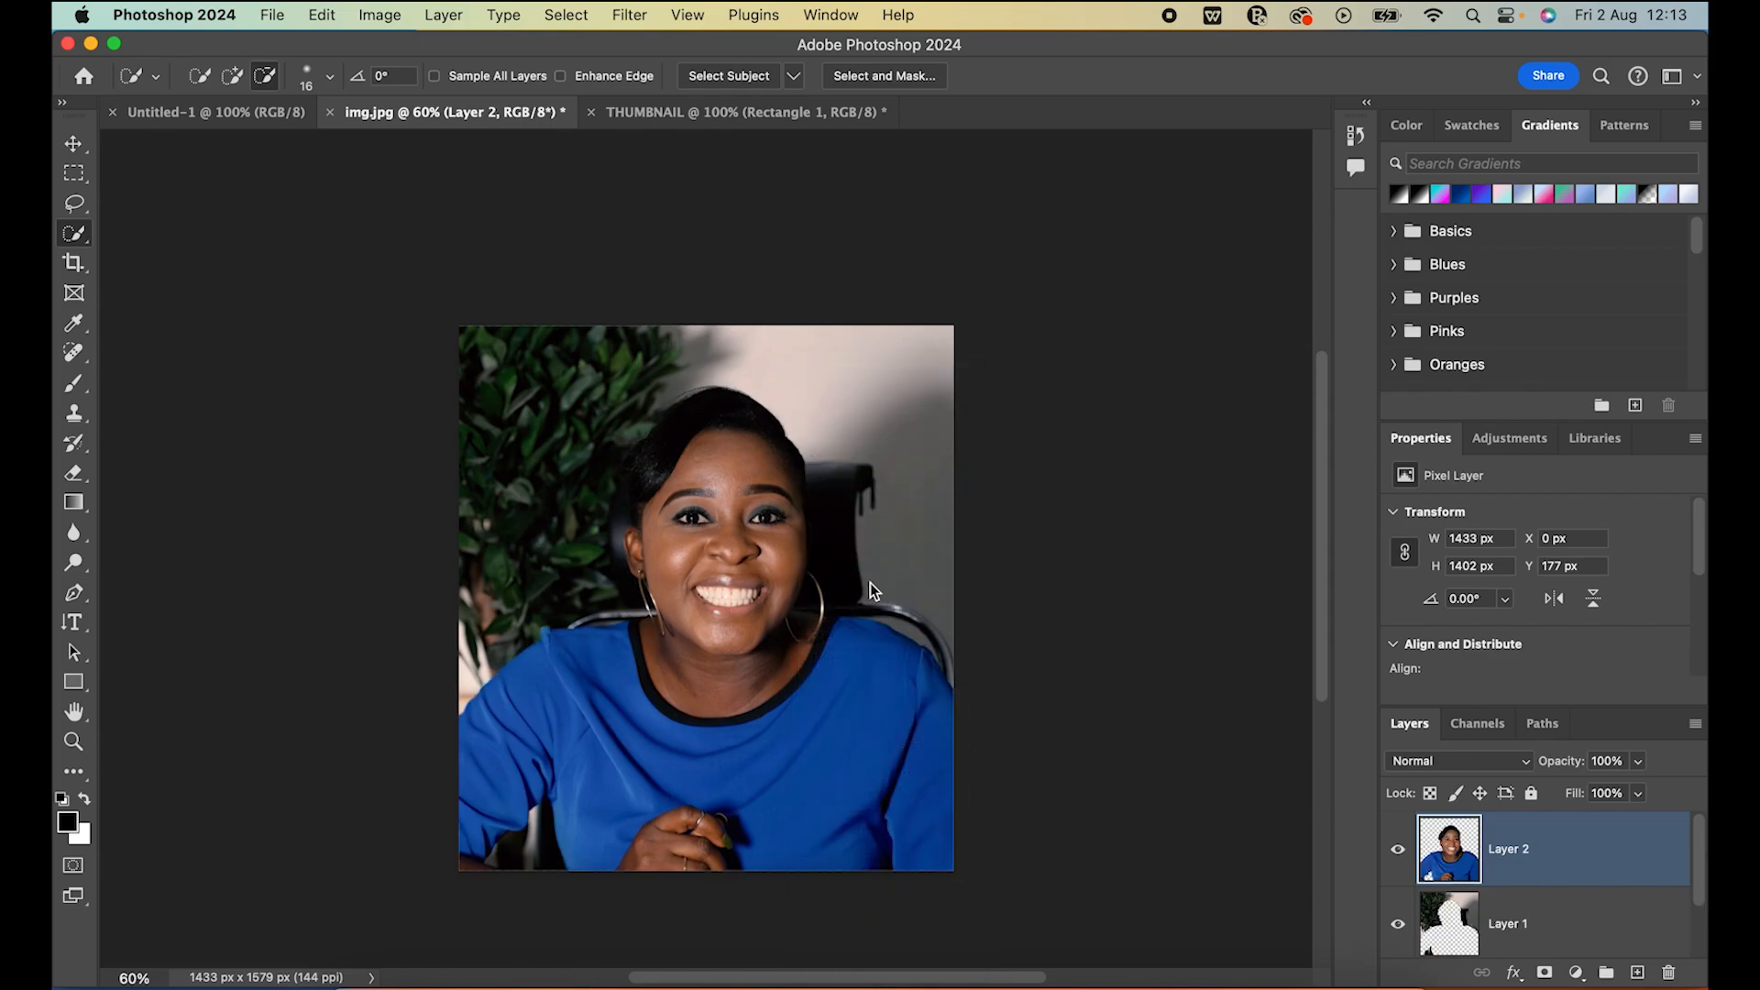
pyautogui.press('super+shift+j')
pyautogui.click(1398, 845)
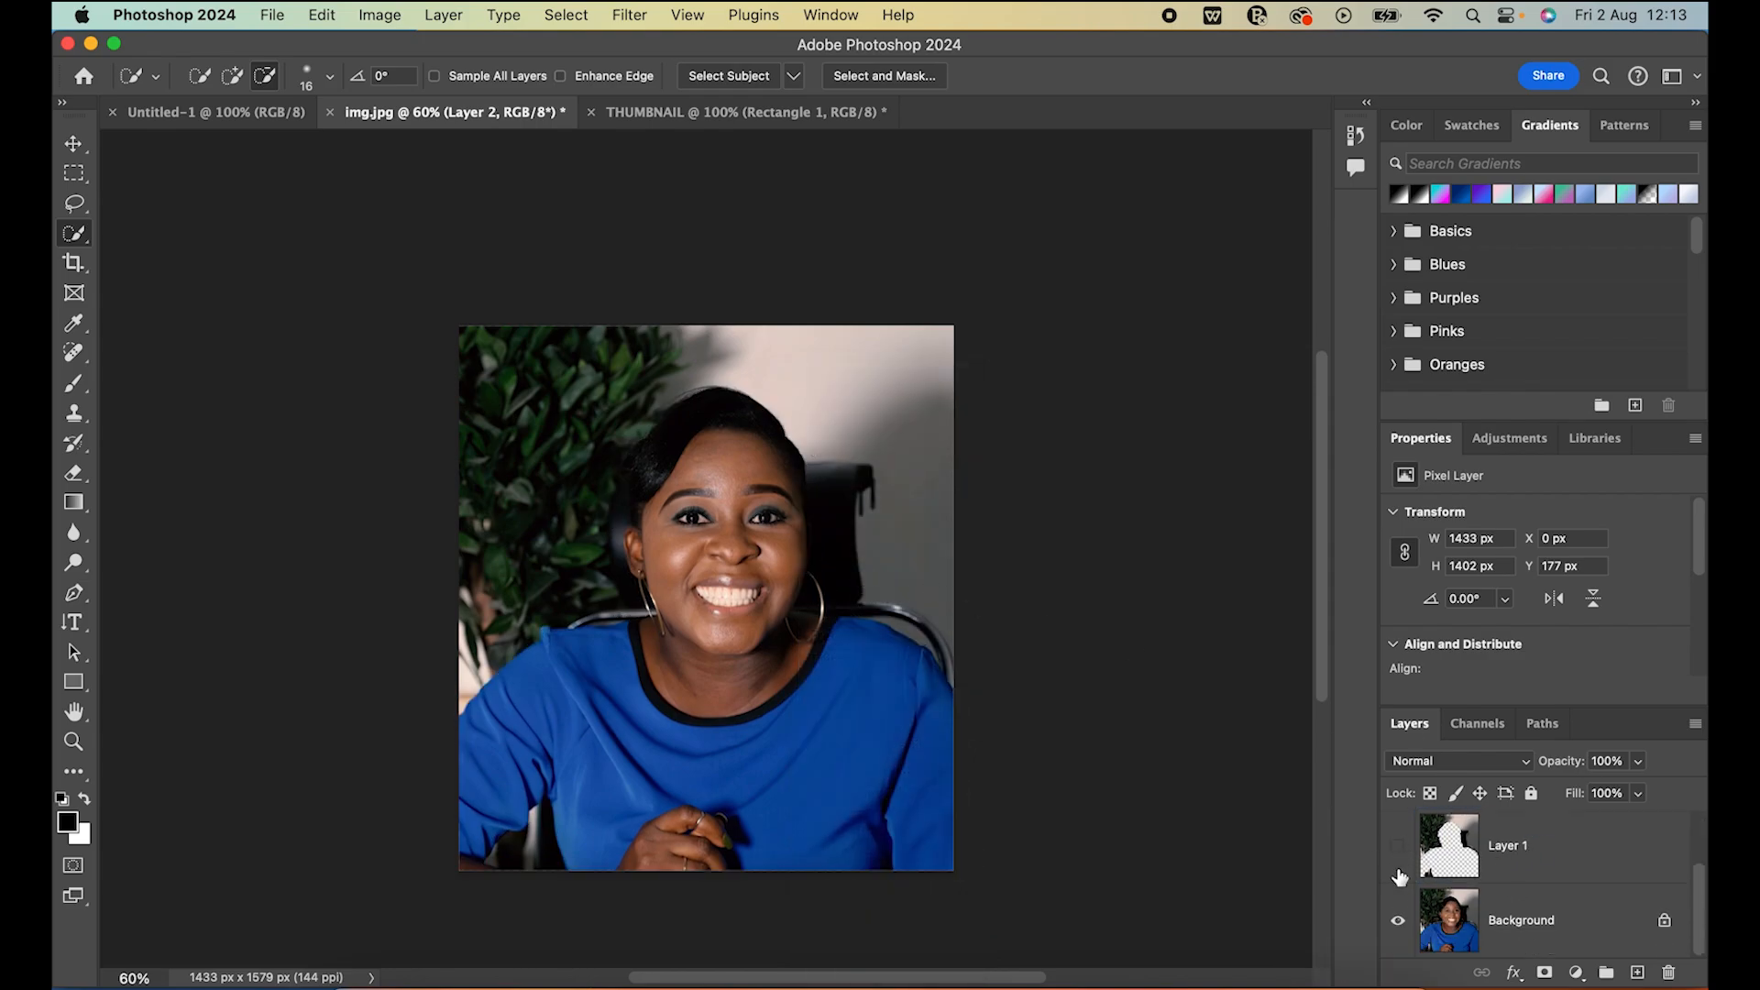
pyautogui.click(1398, 920)
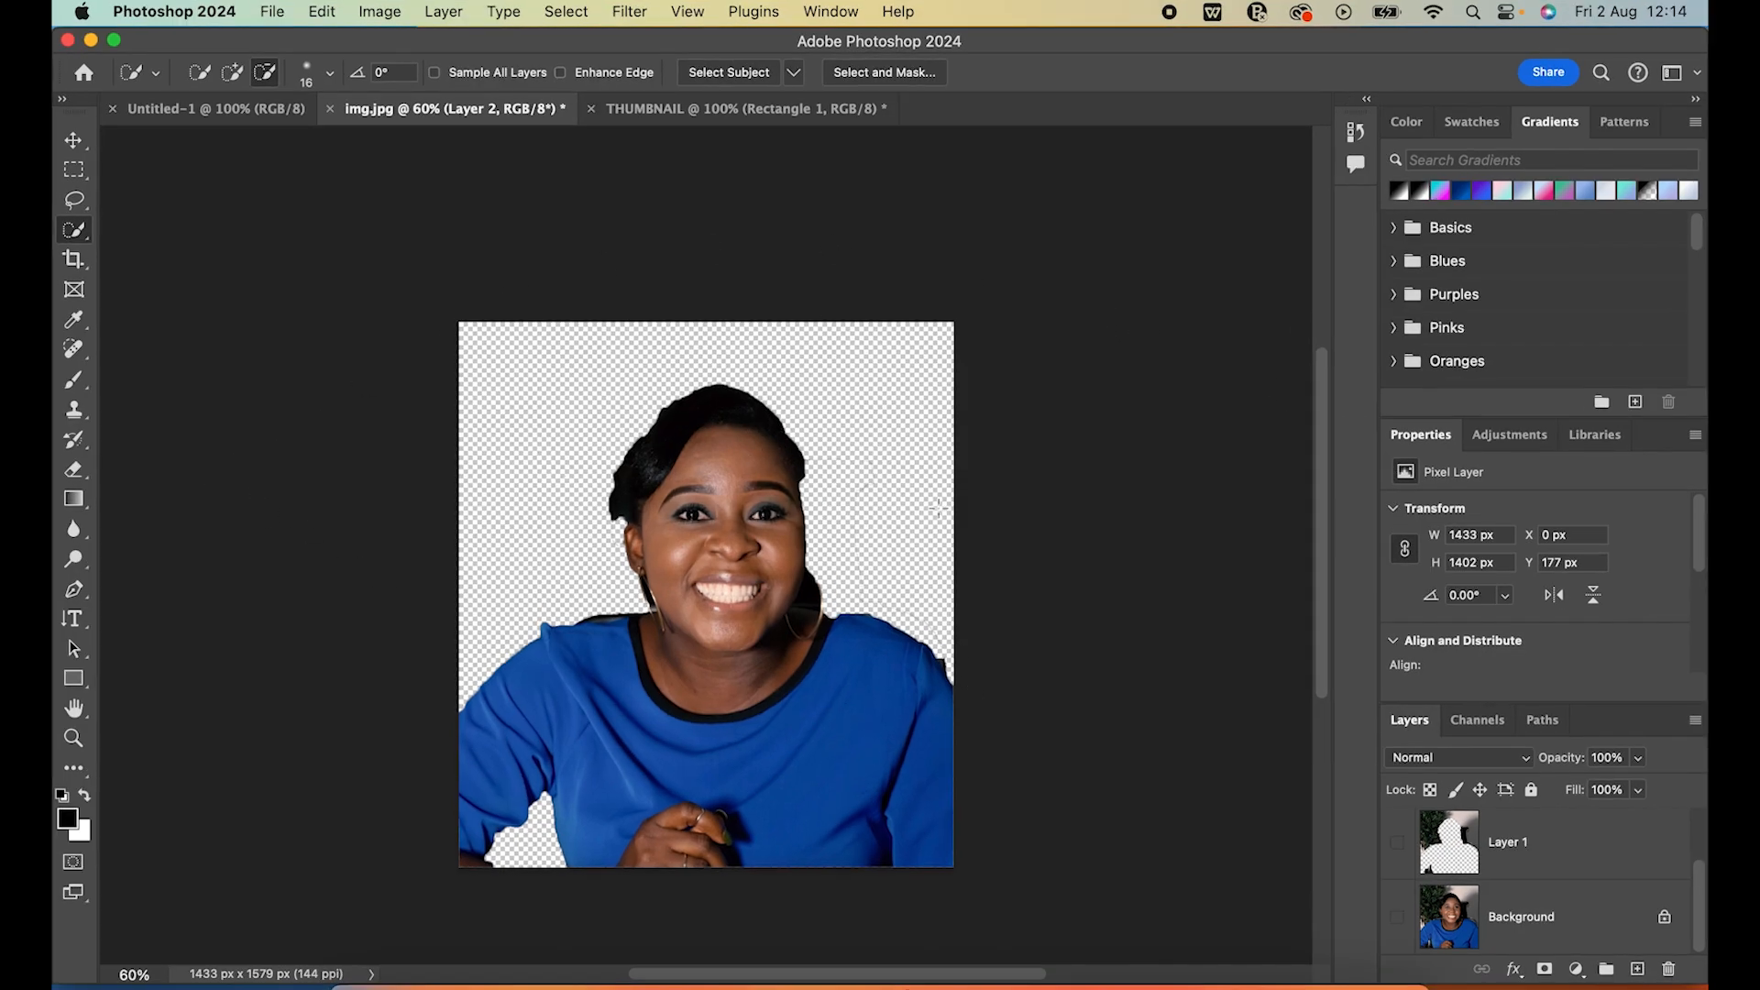
# Delete the cut-out layer and Layer 1, show the Background and duplicate it onto a new layer
pyautogui.scroll(1, 1473, 882)
pyautogui.scroll(1, 1473, 882)
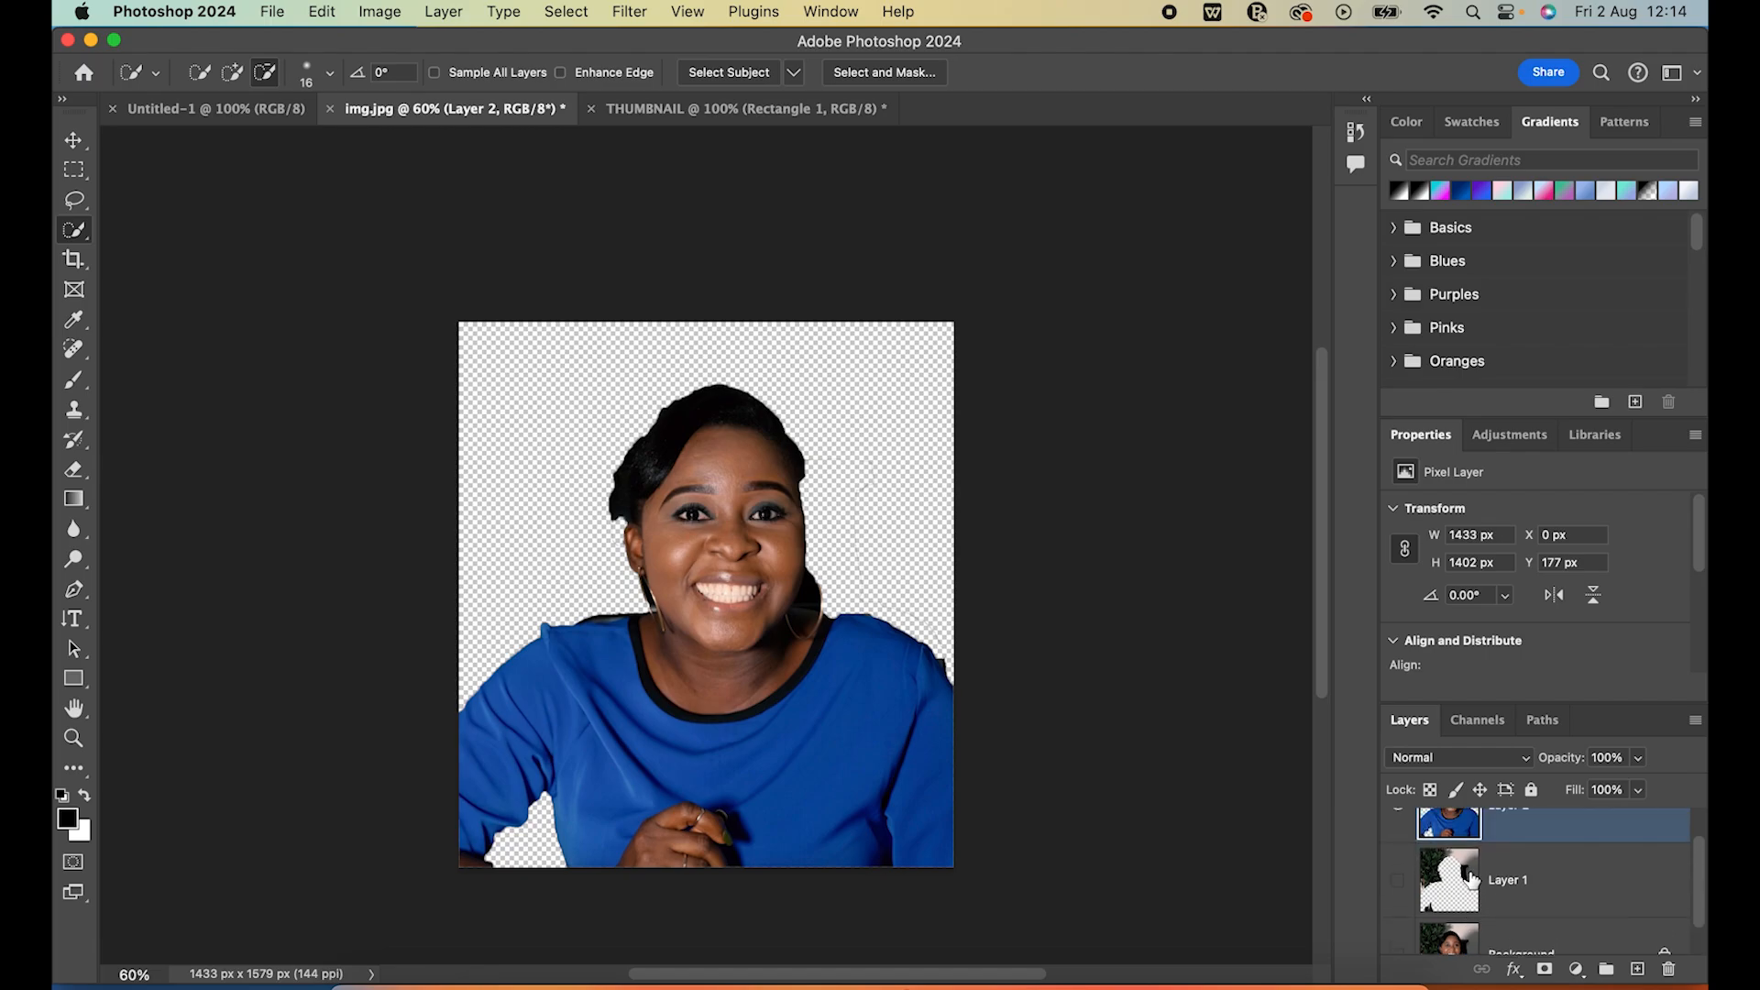
pyautogui.scroll(1, 1469, 877)
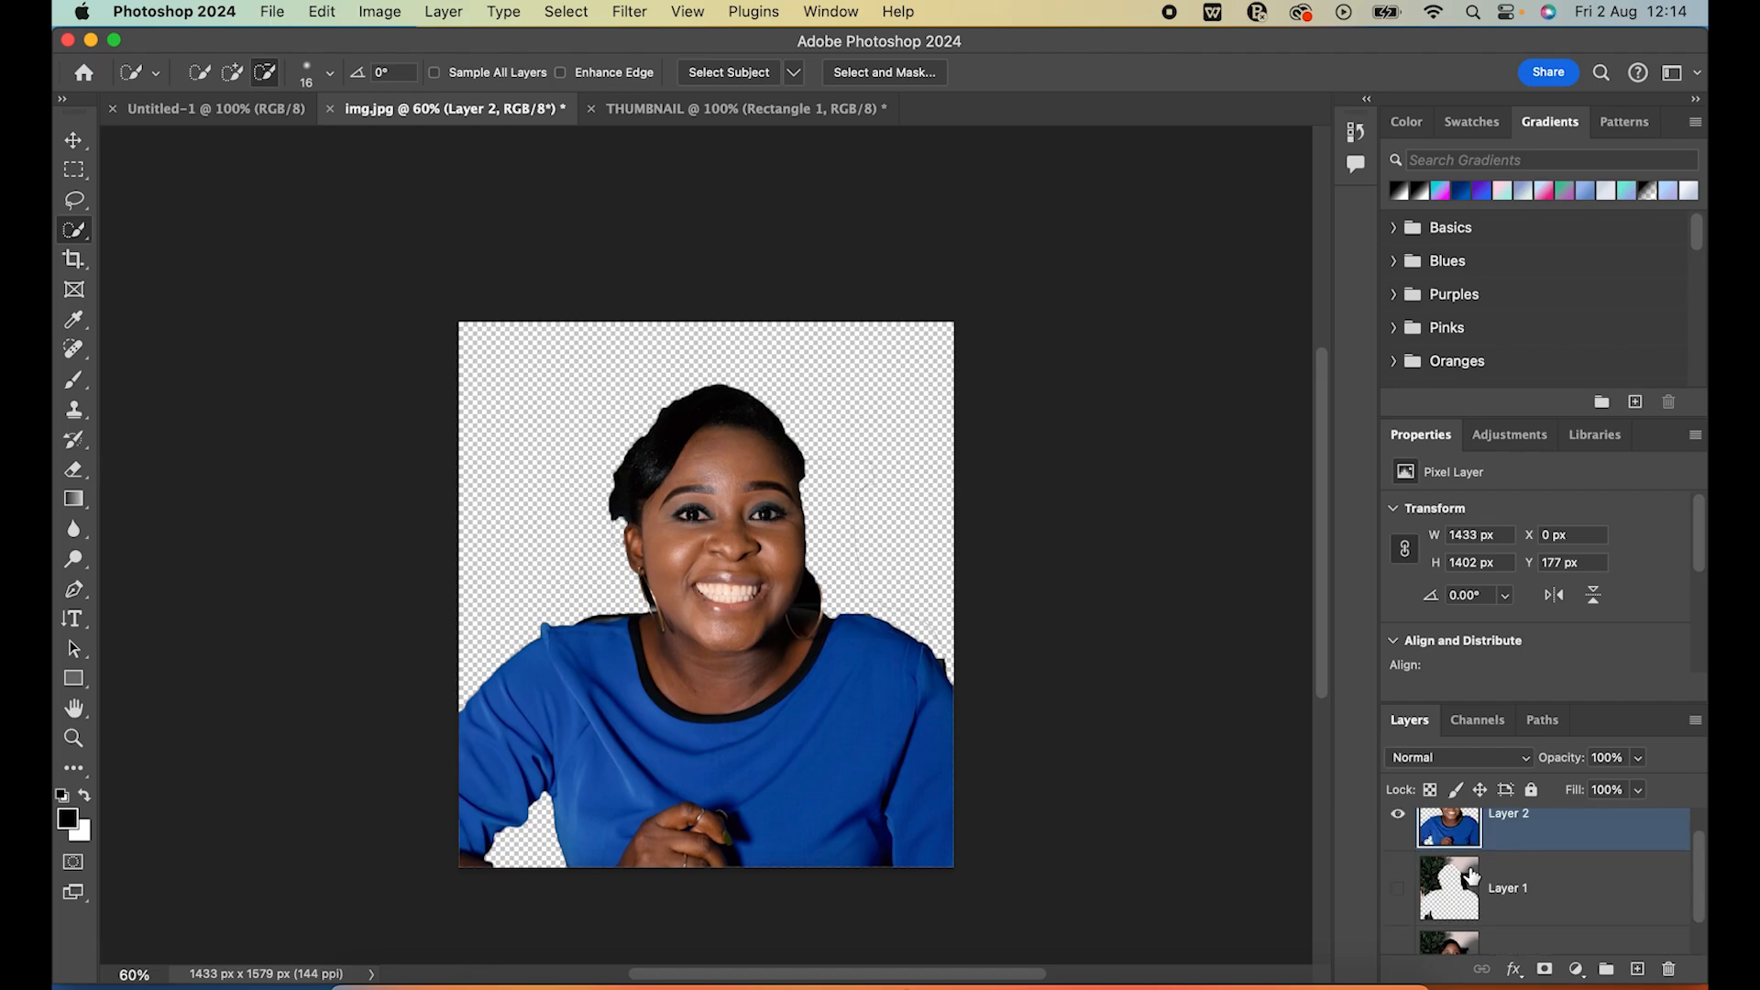
pyautogui.click(1397, 889)
pyautogui.scroll(3, 1455, 898)
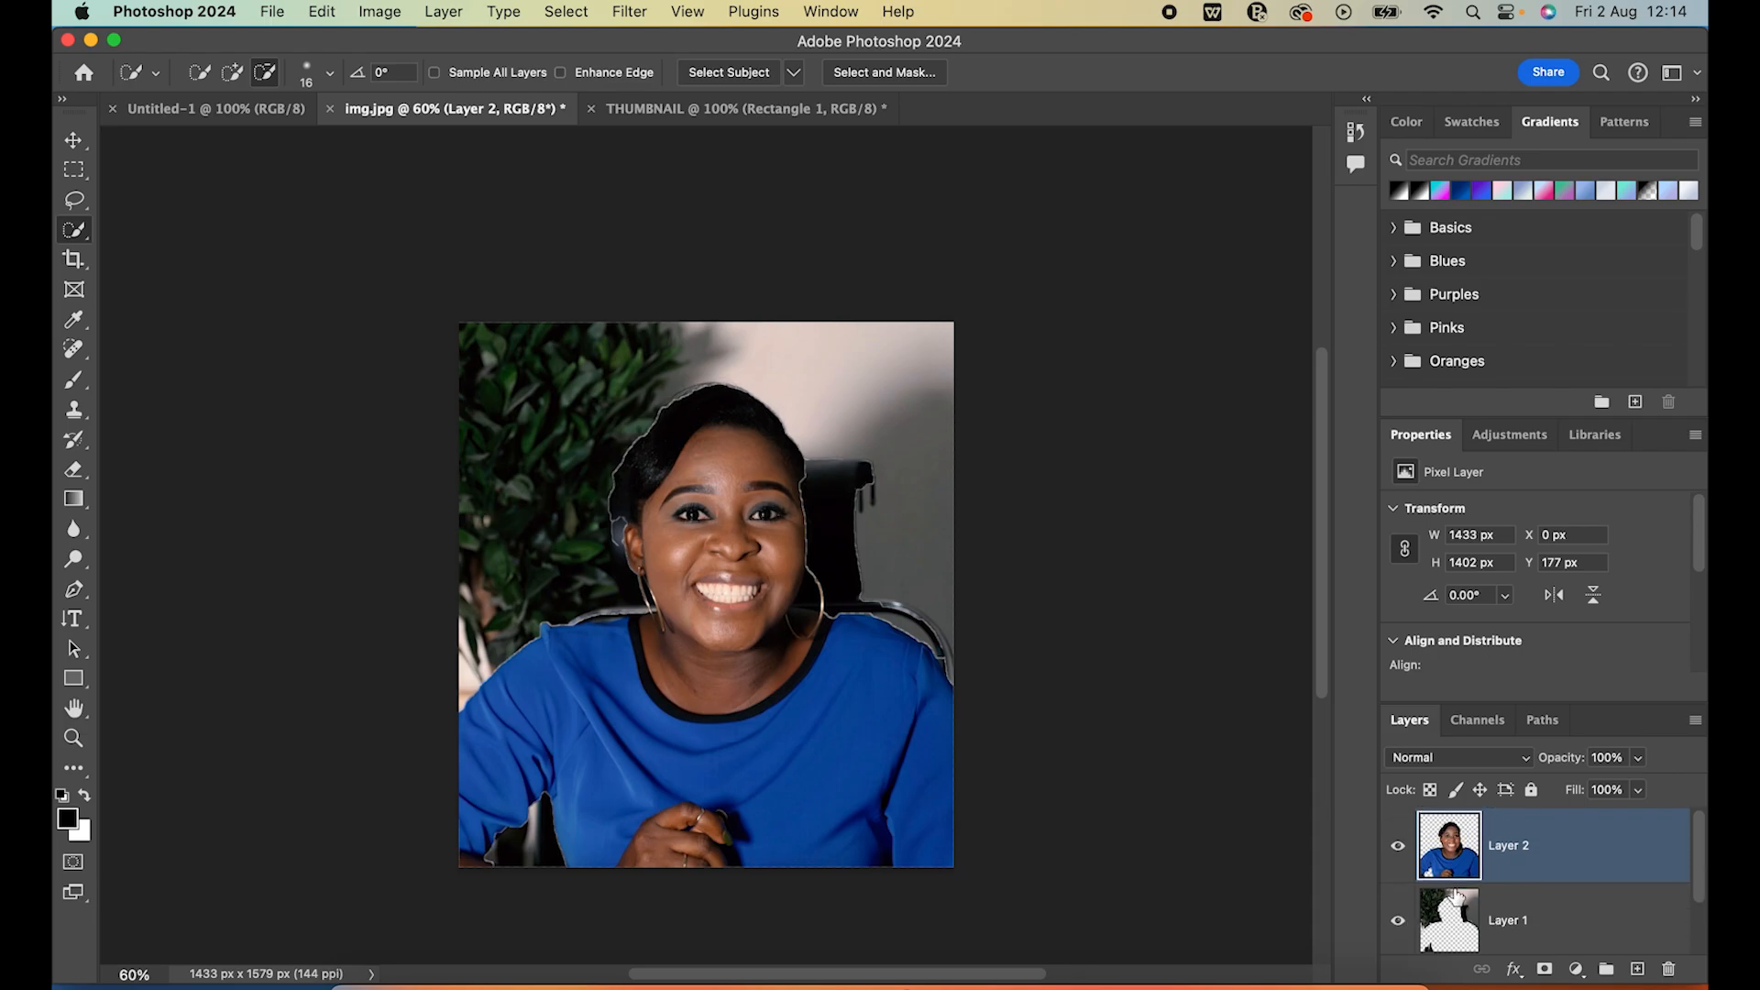
pyautogui.press('Delete')
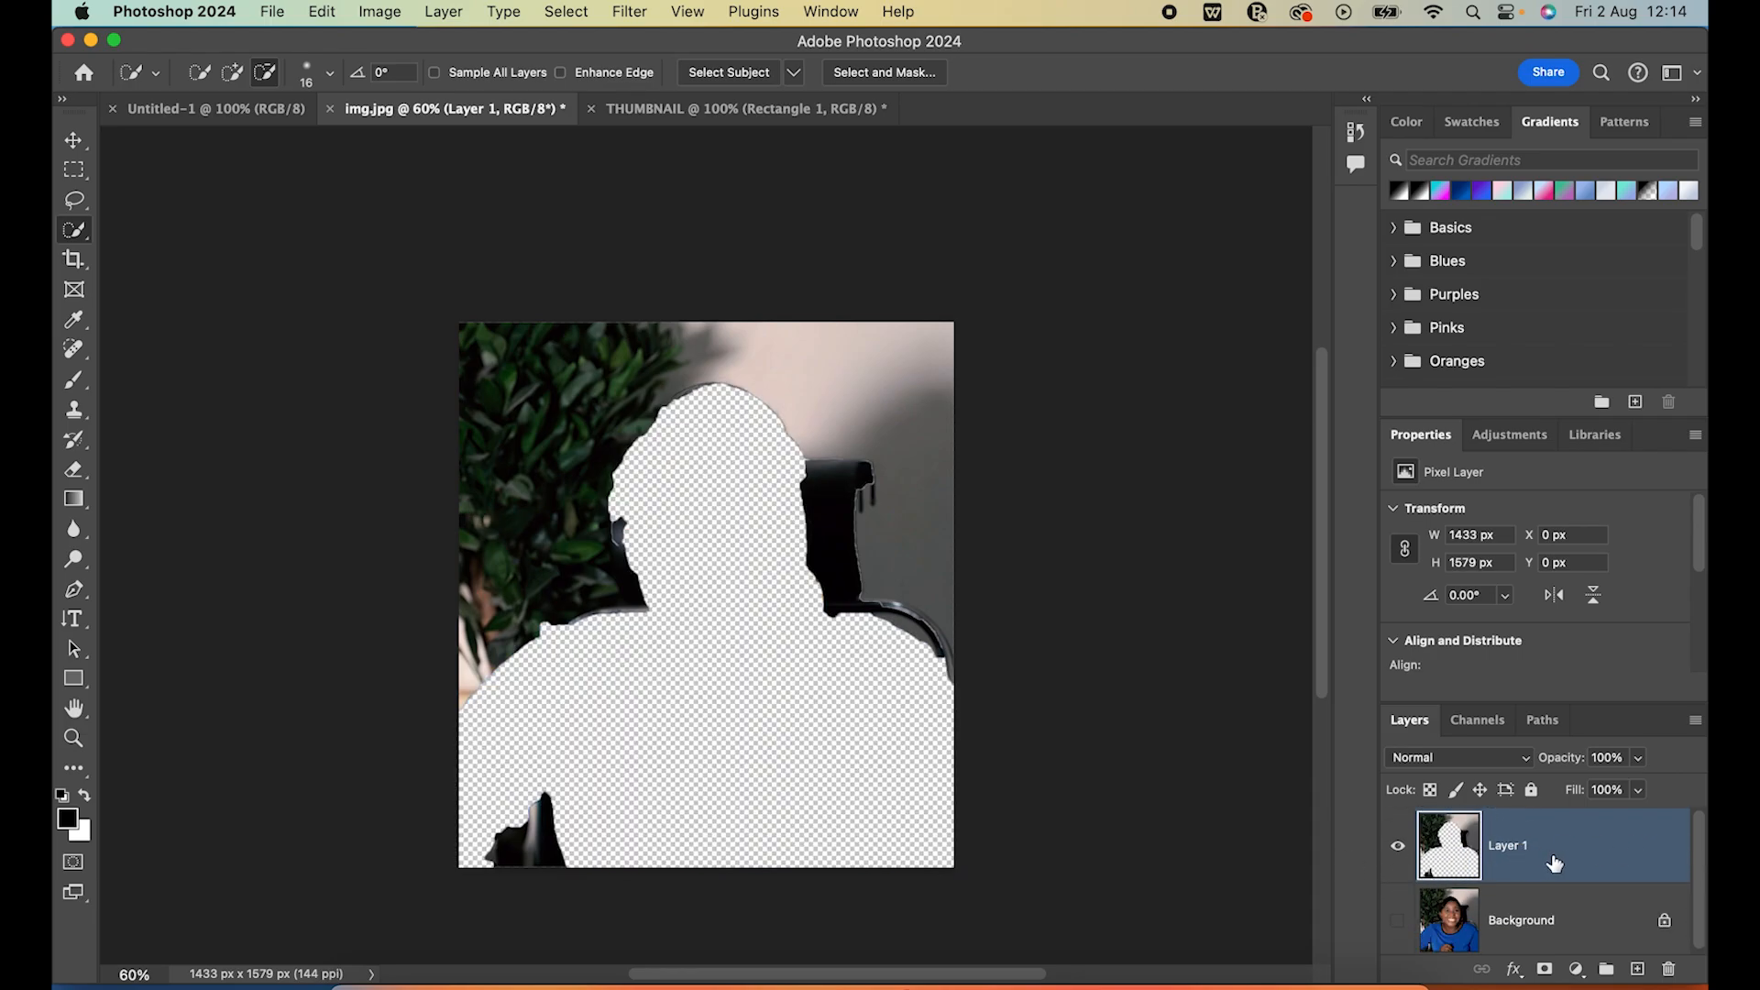
pyautogui.press('Delete')
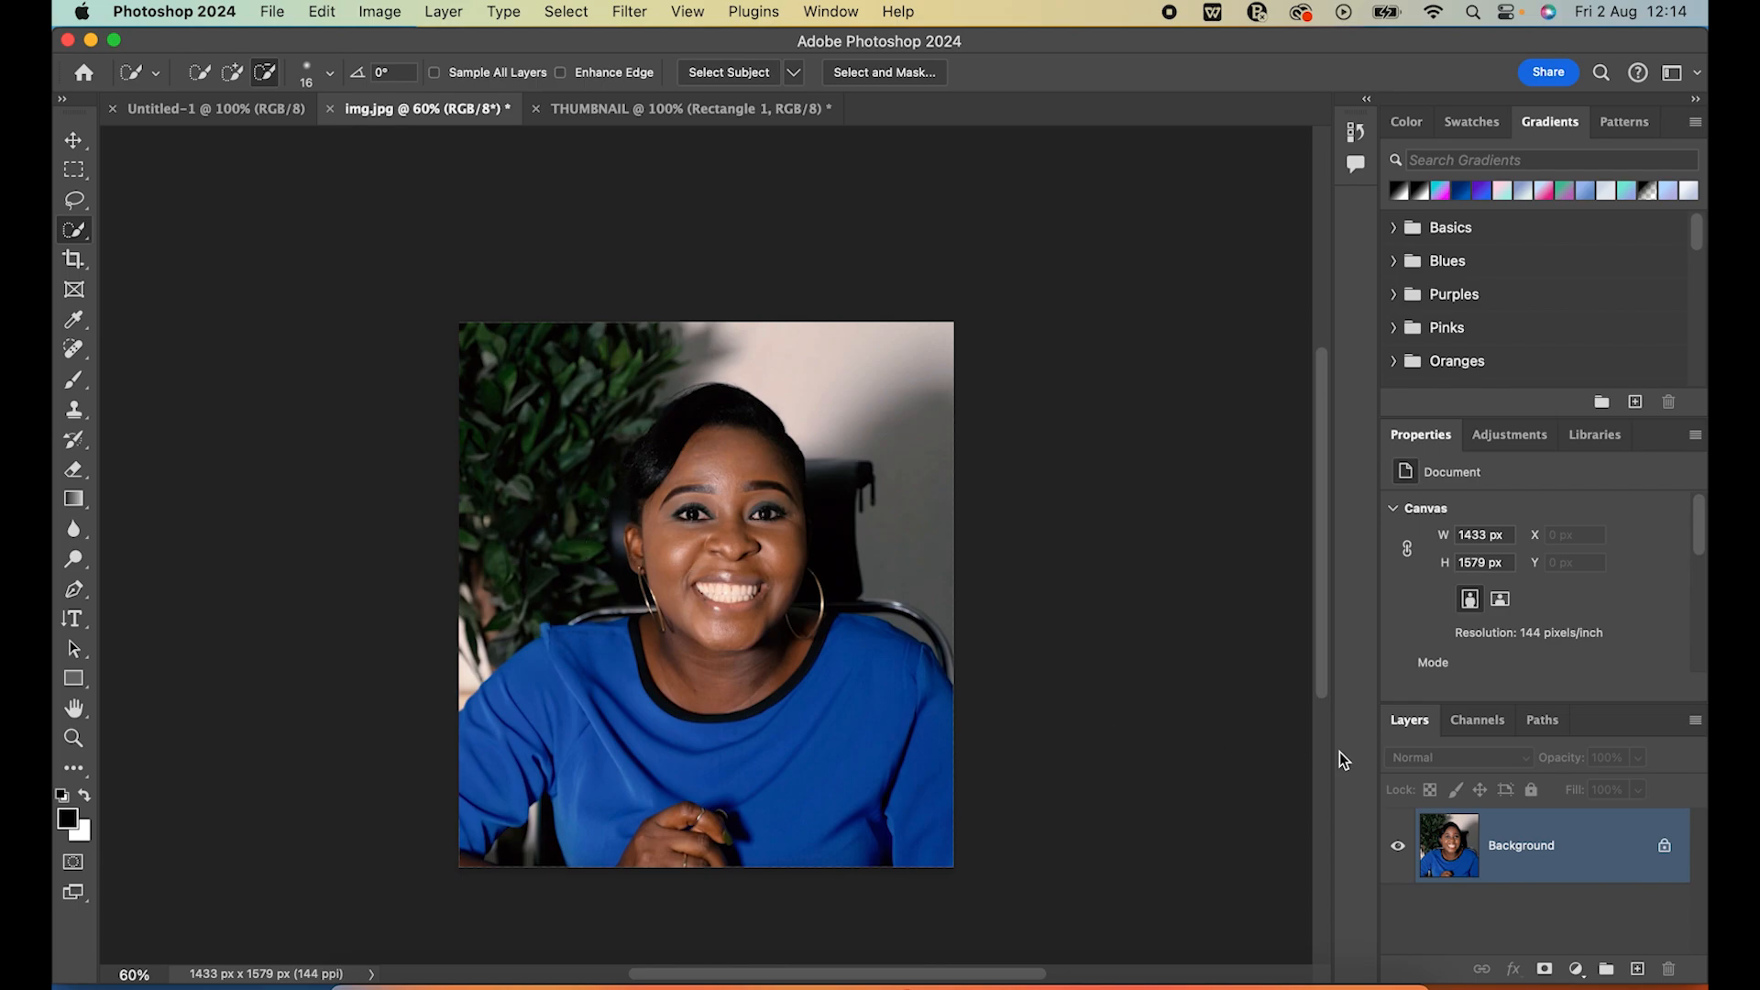
pyautogui.press('super+j')
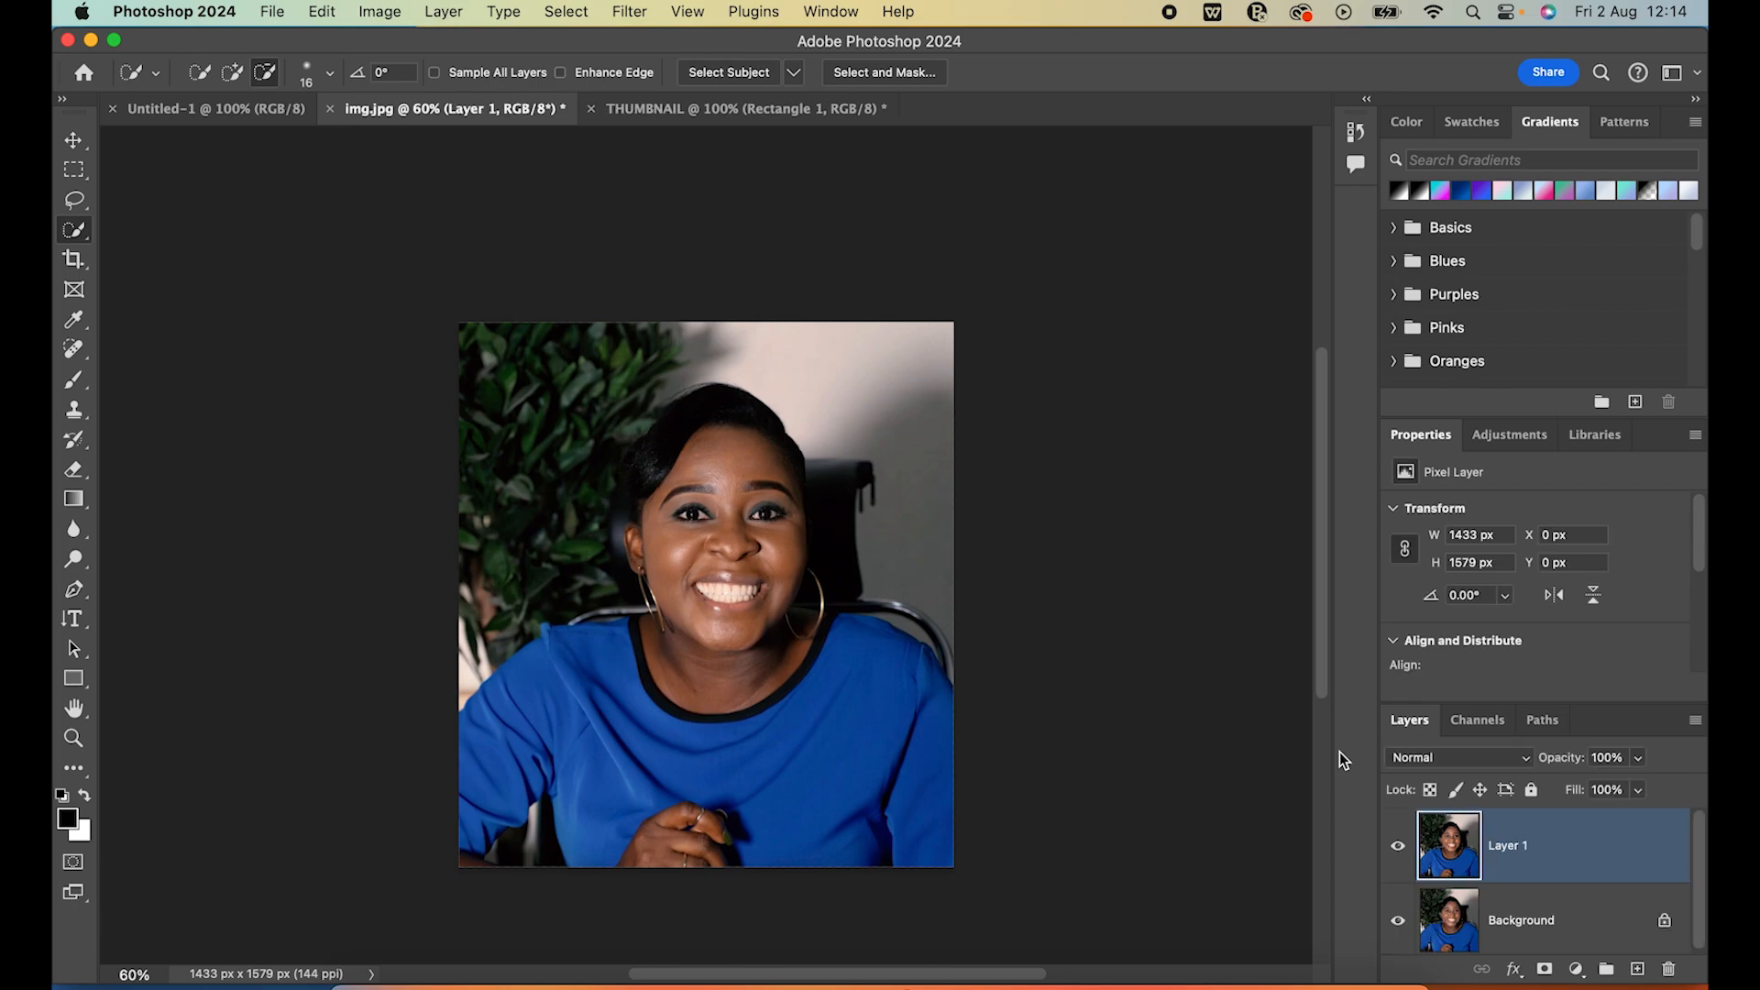
pyautogui.scroll(-1, 1571, 886)
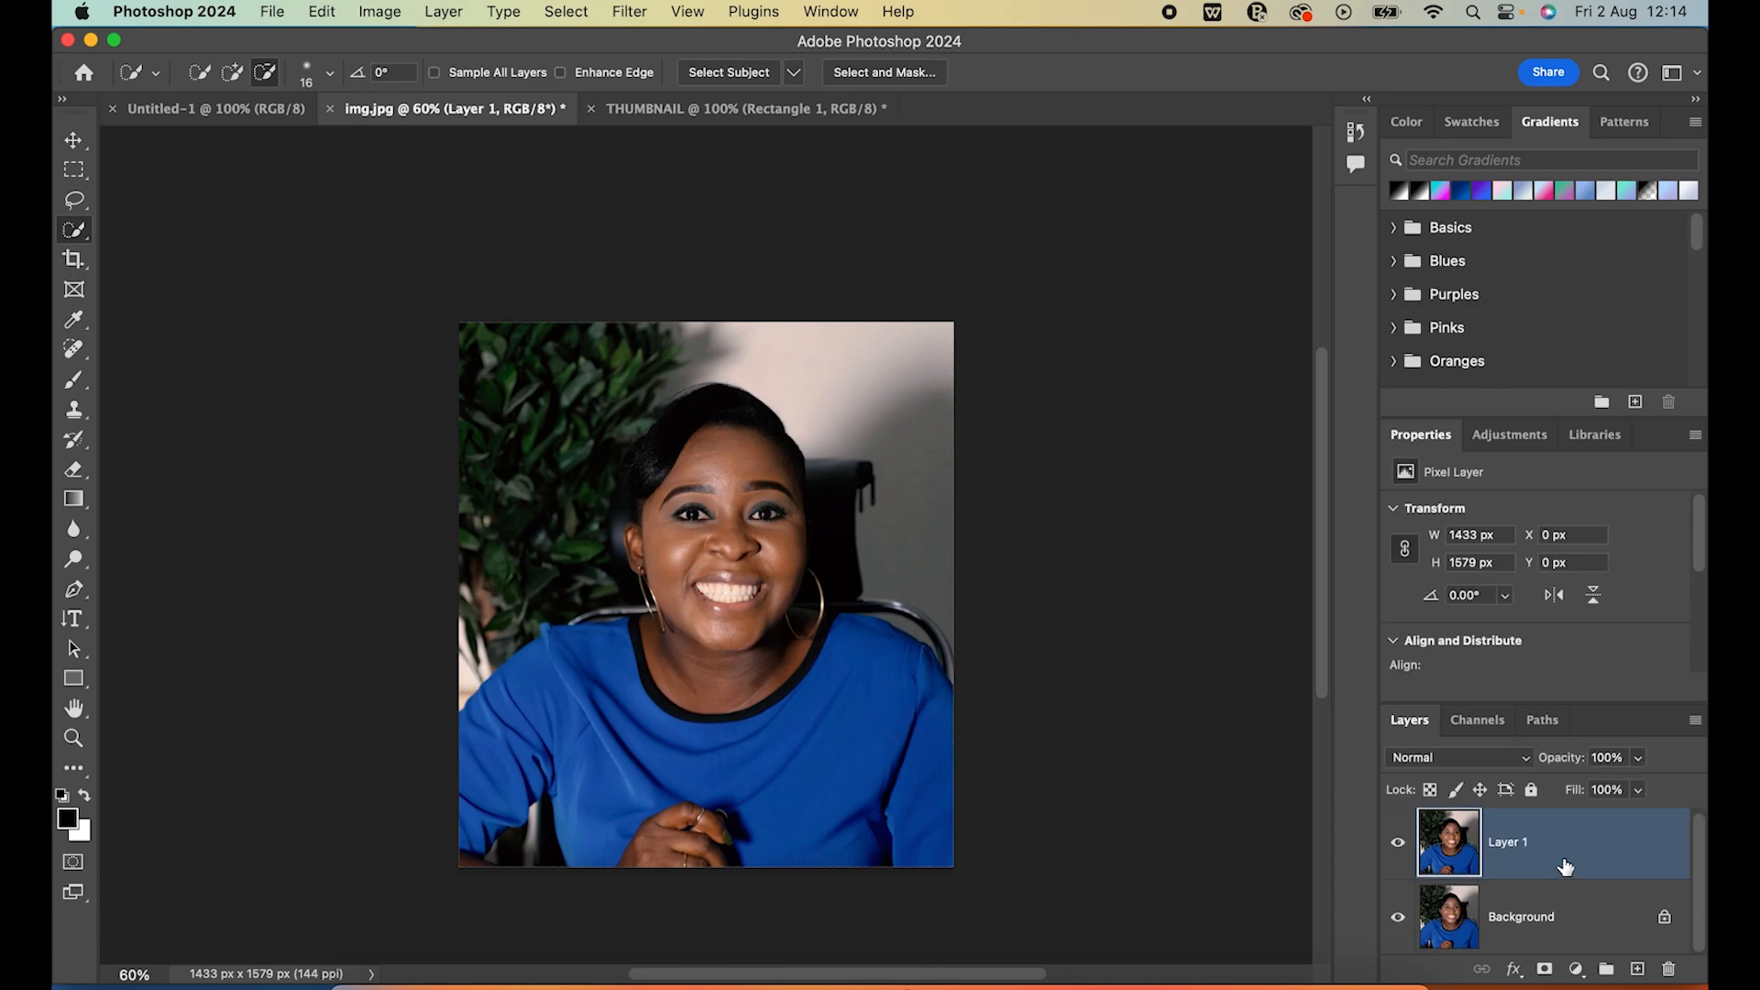
# Select the woman with the Object Selection tool and separate her onto a new layer with Layer Via Cut
pyautogui.rightClick(86, 235)
pyautogui.click(174, 228)
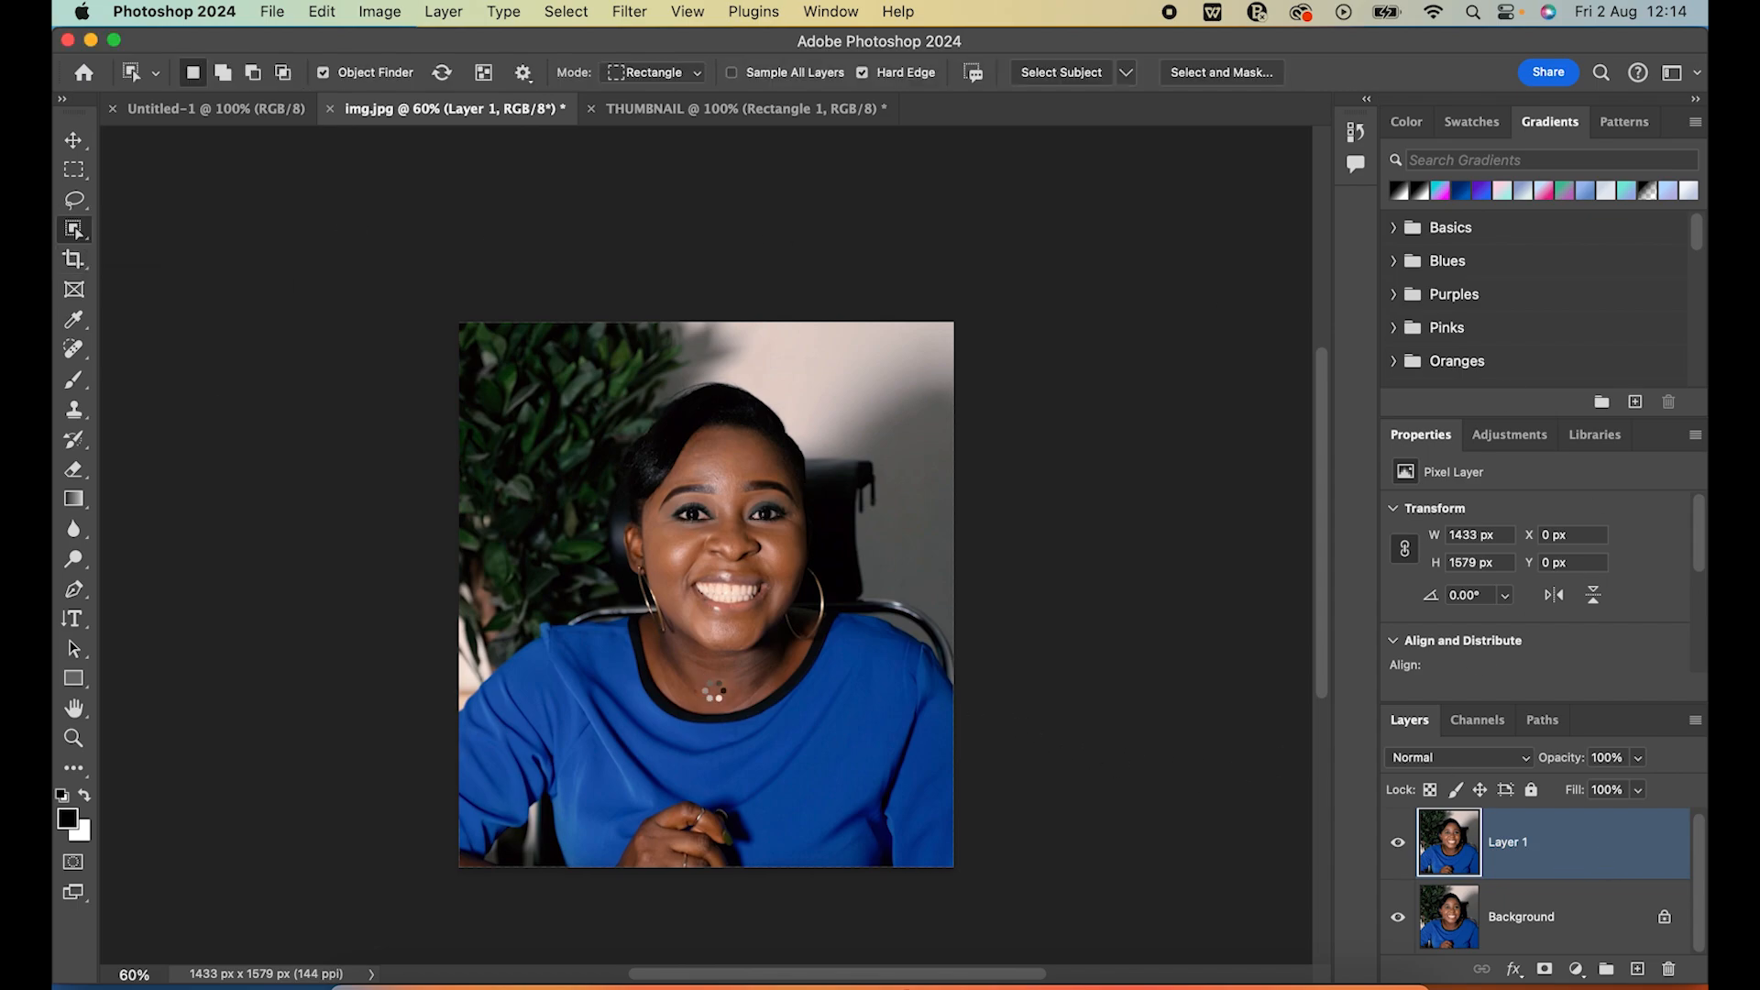
pyautogui.click(713, 690)
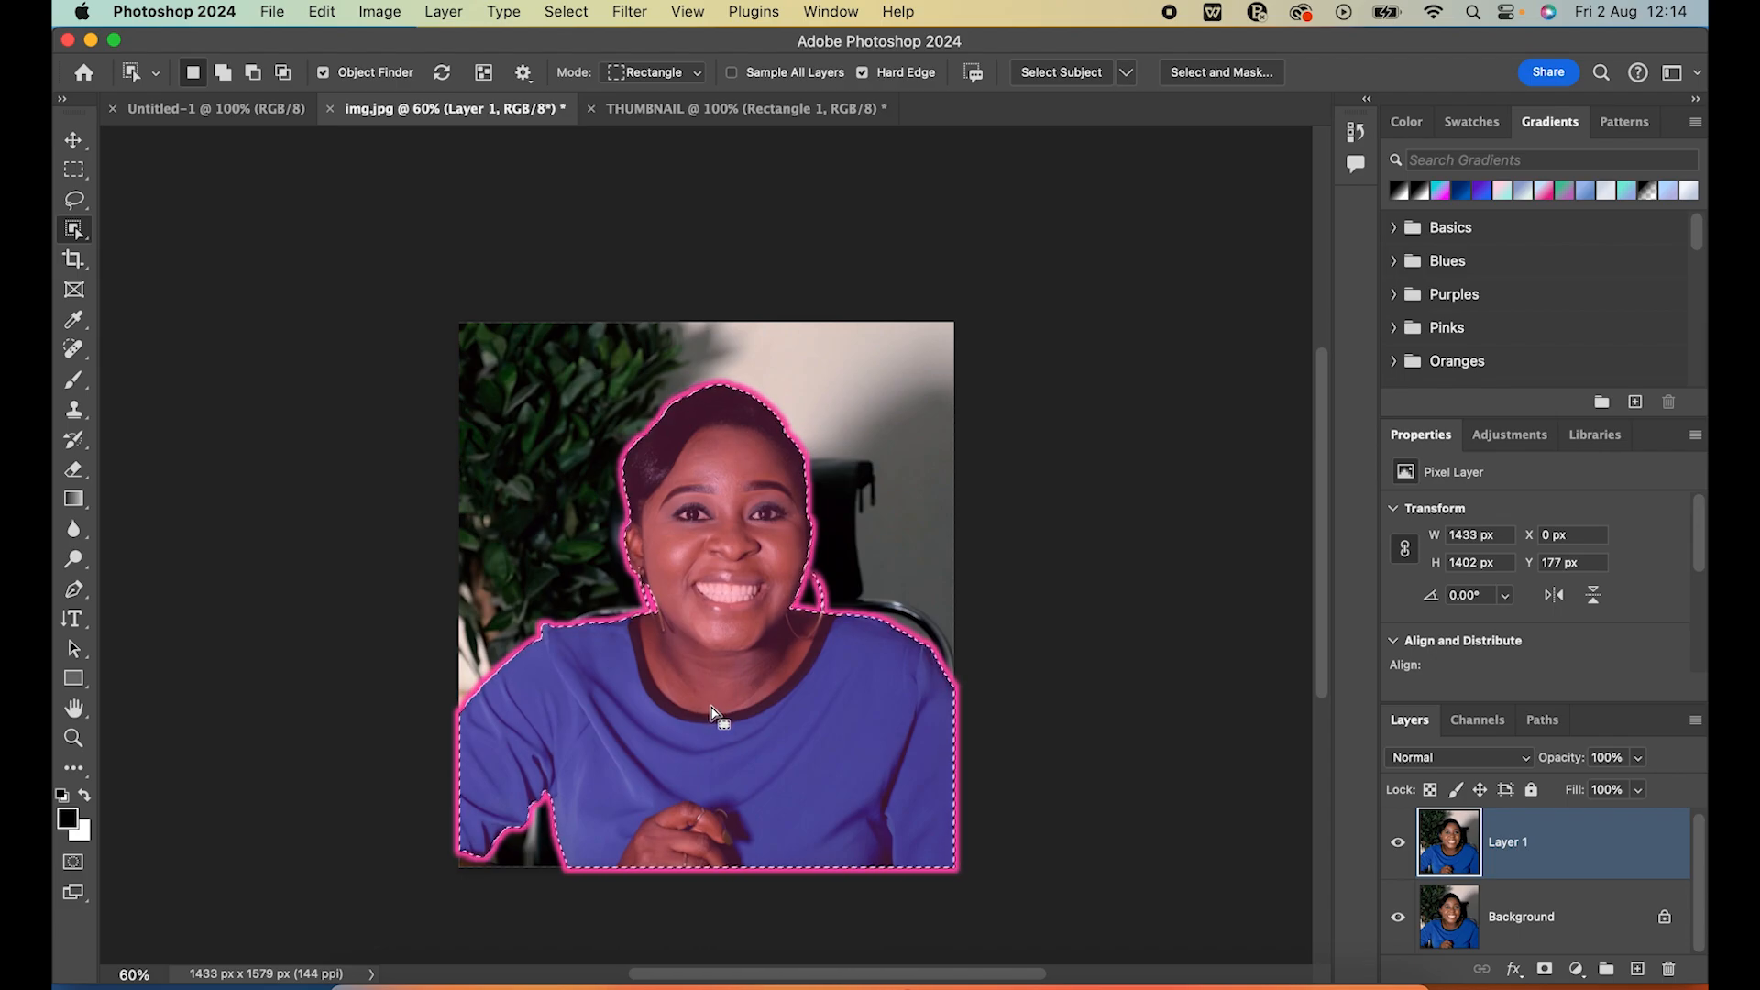
pyautogui.rightClick(712, 708)
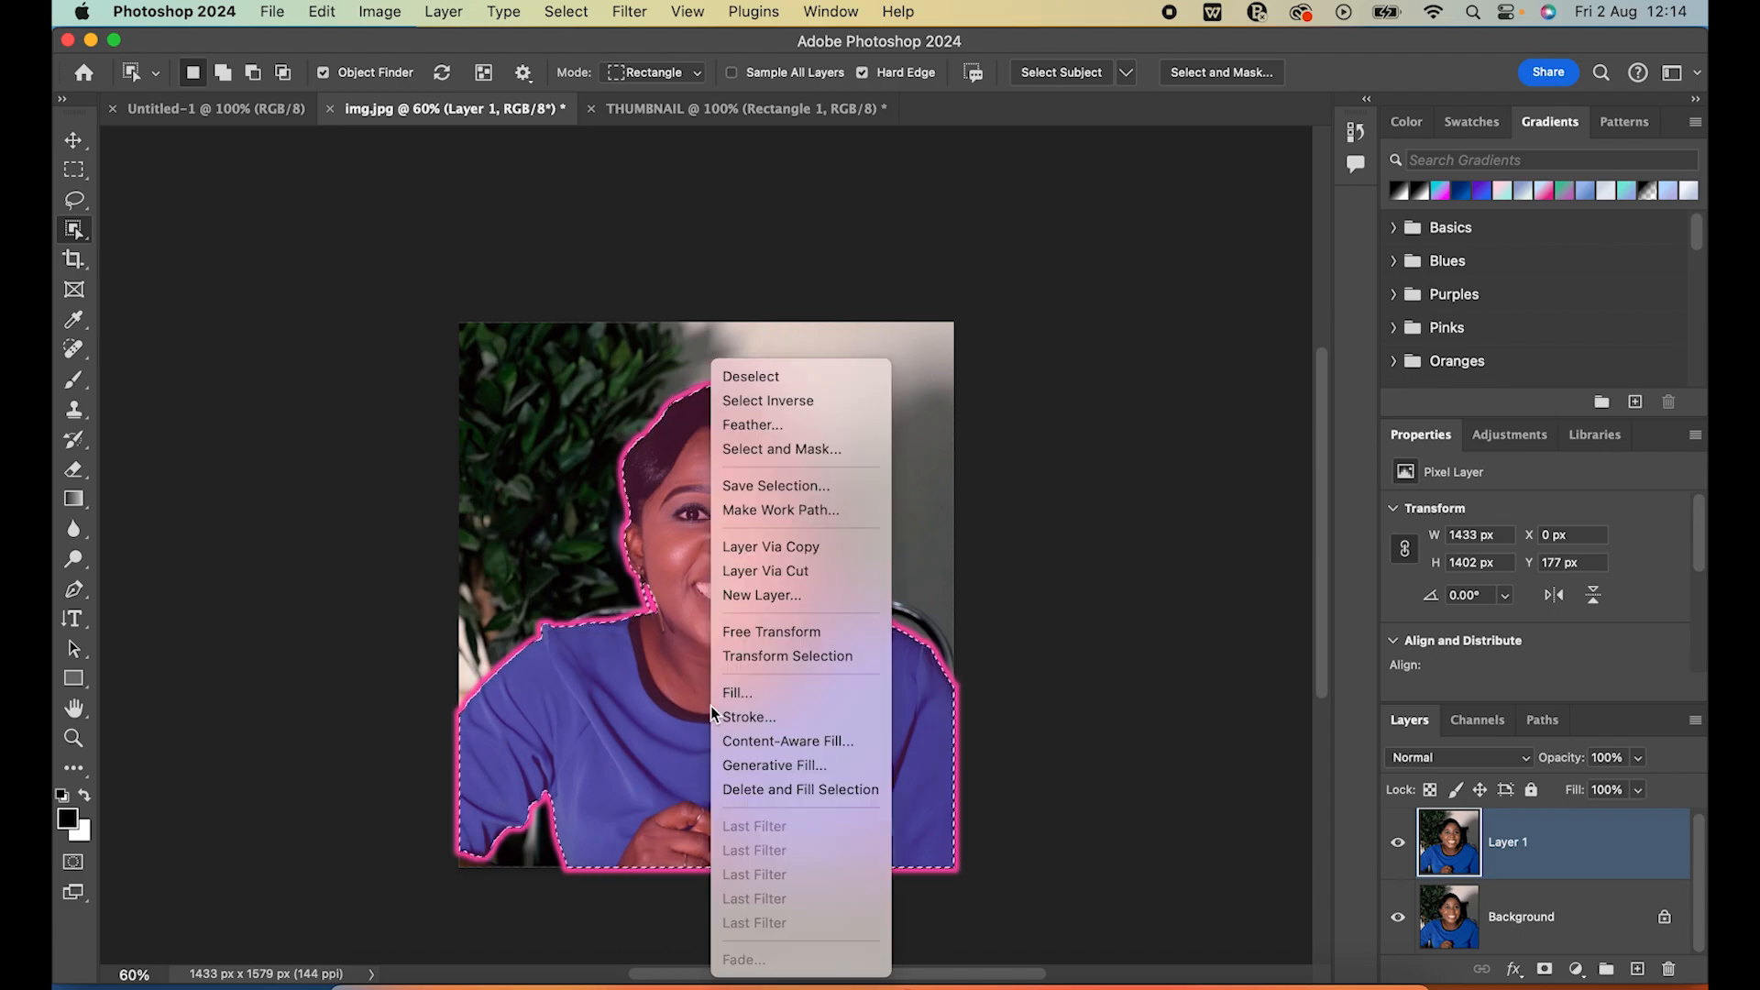
pyautogui.click(609, 717)
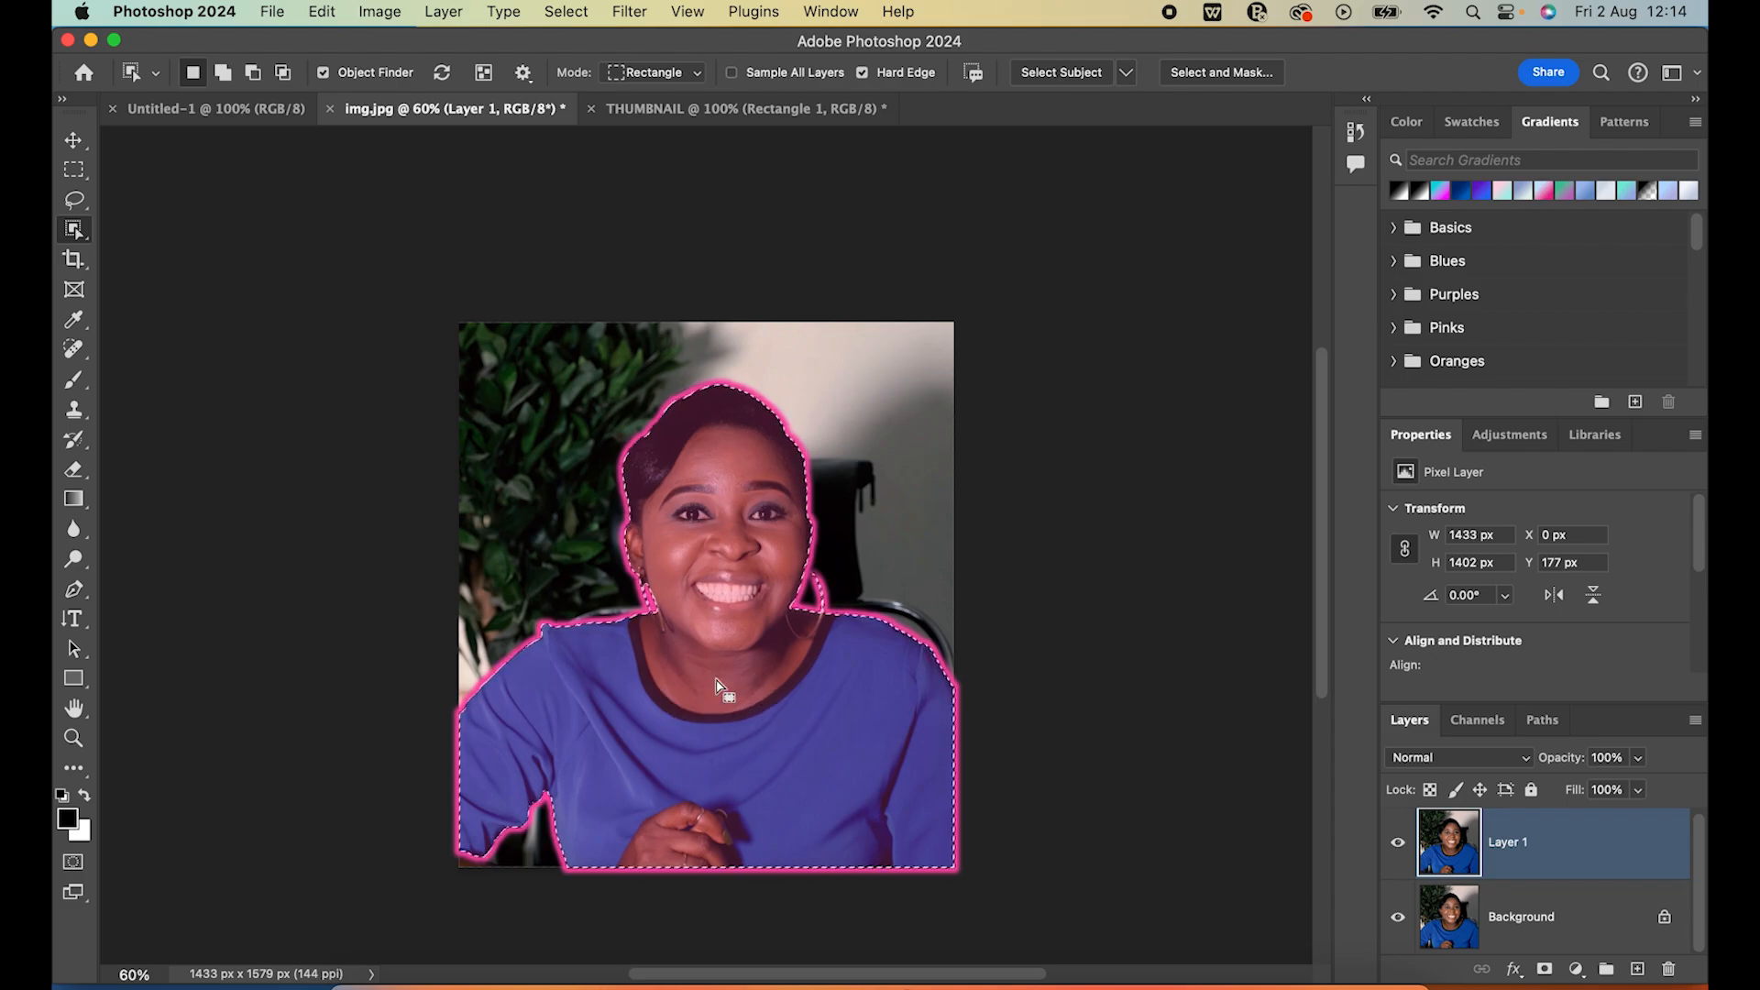
pyautogui.rightClick(716, 681)
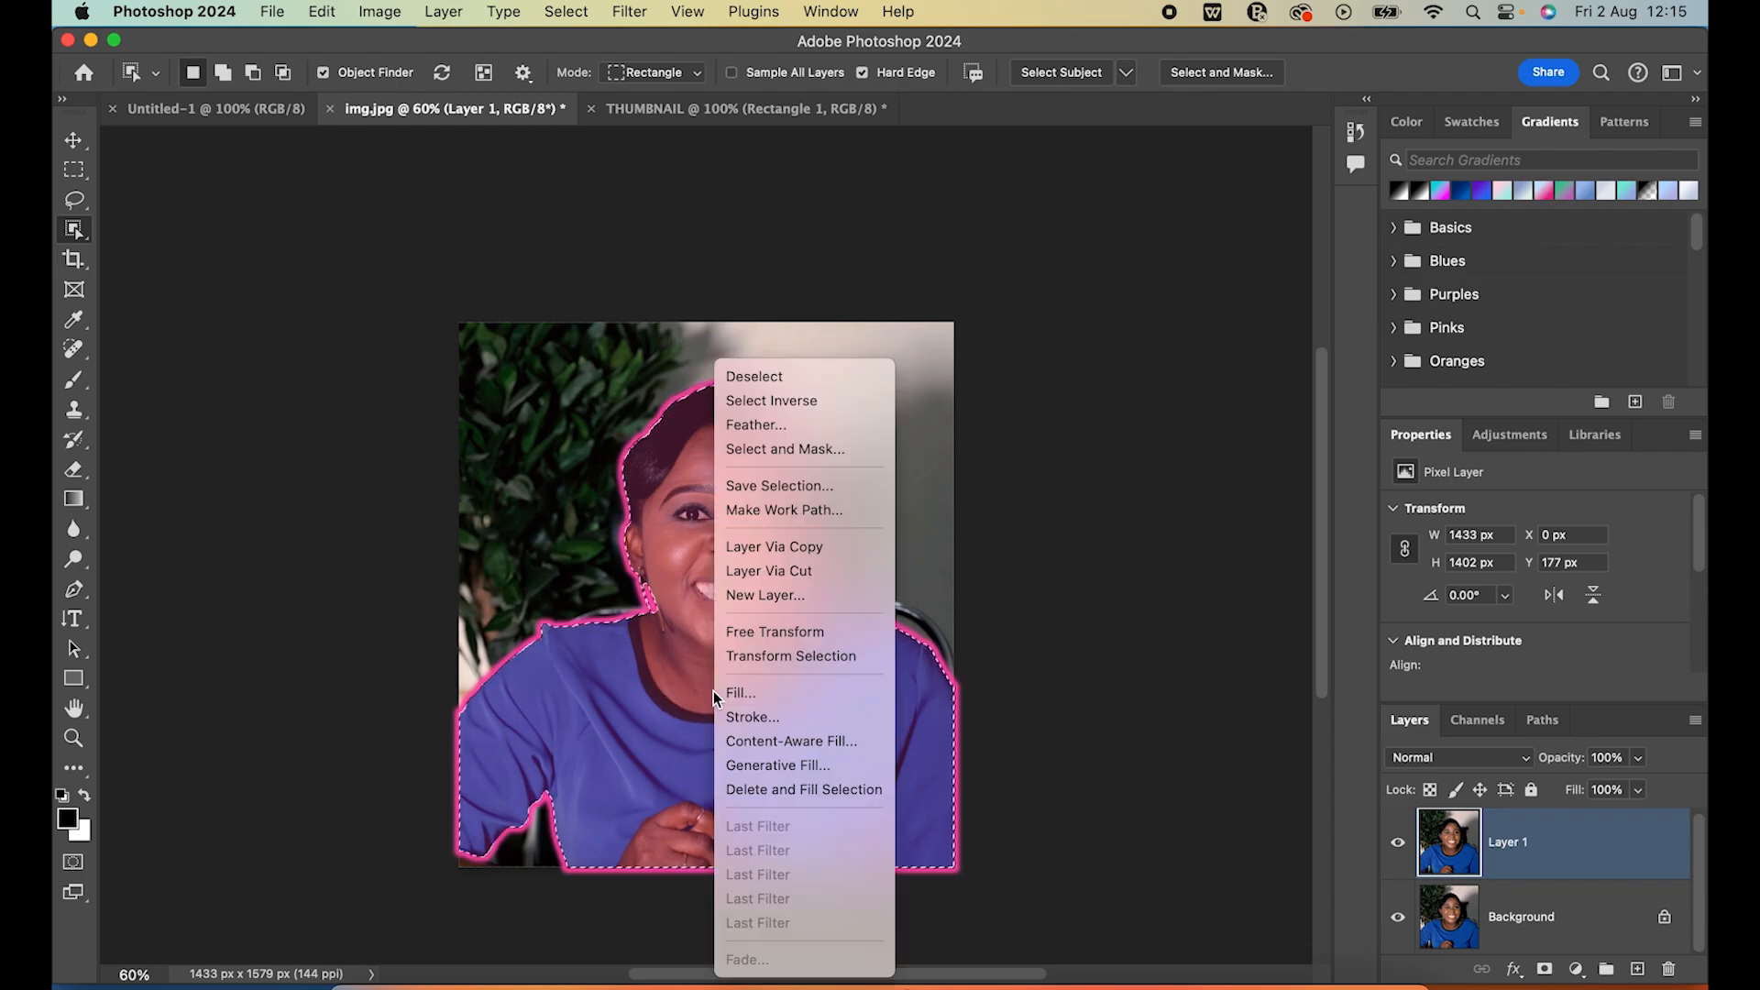
pyautogui.click(795, 577)
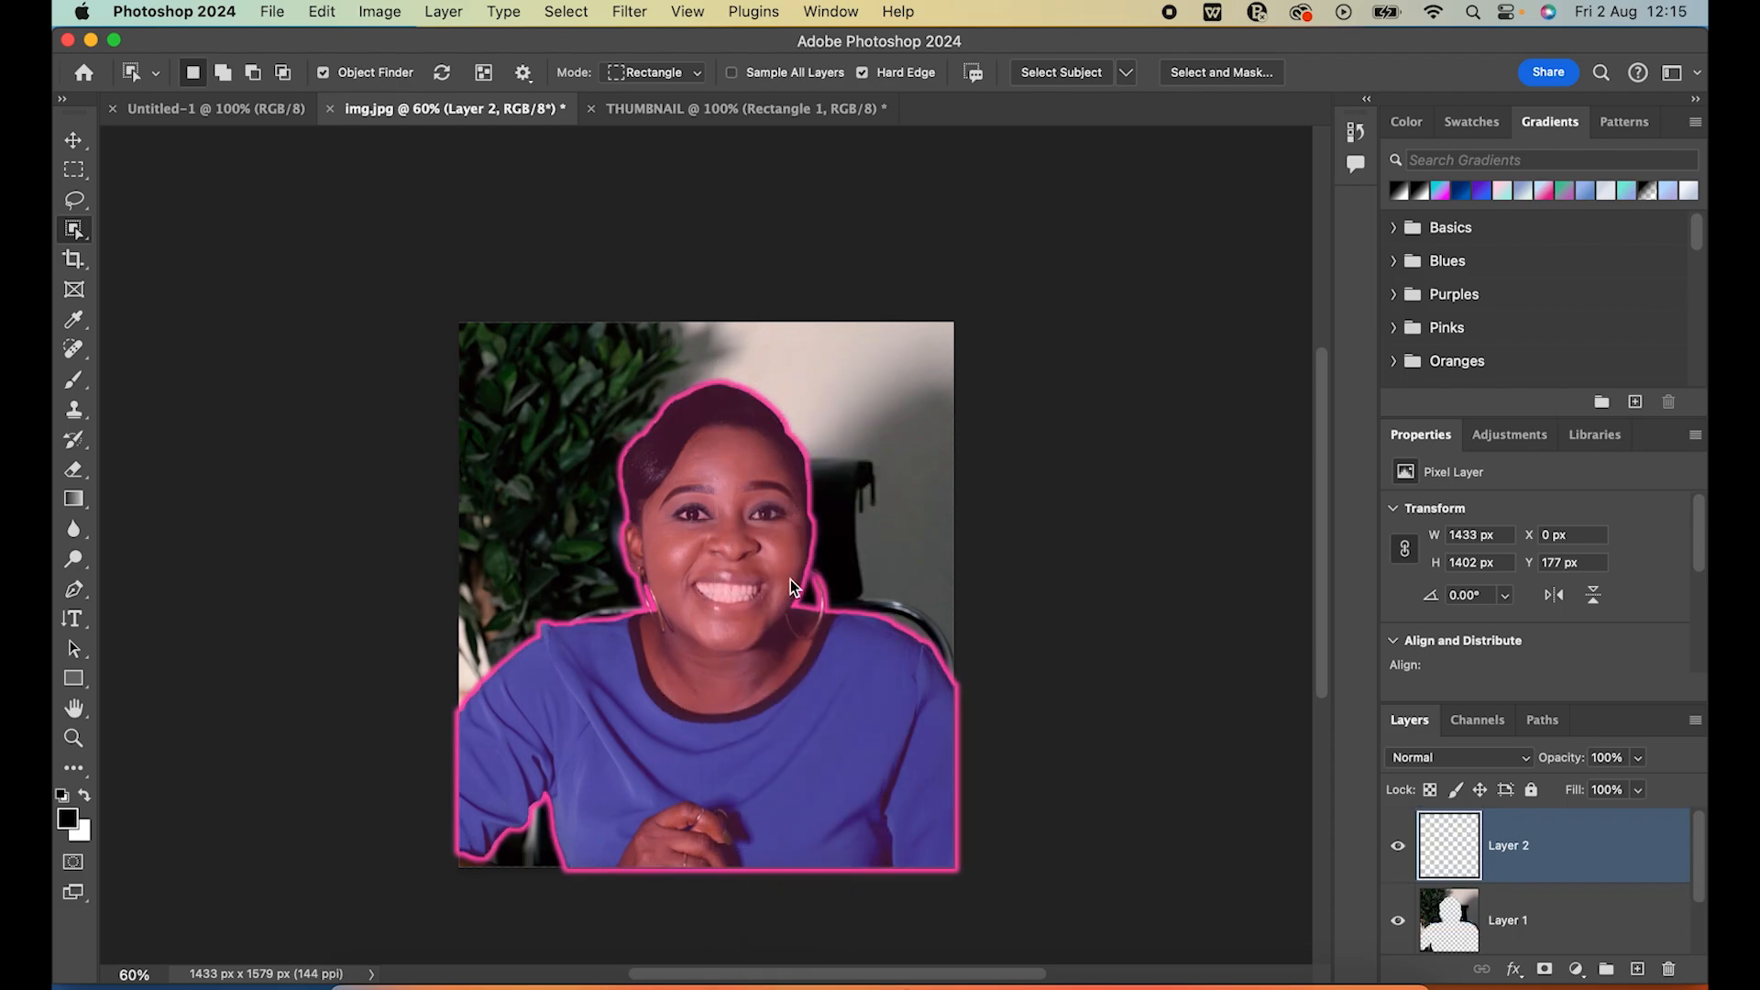
# Hide Layer 1 and the Background layer to isolate the cut-out woman, and return to the Move tool
pyautogui.scroll(-2, 1397, 921)
pyautogui.click(1401, 917)
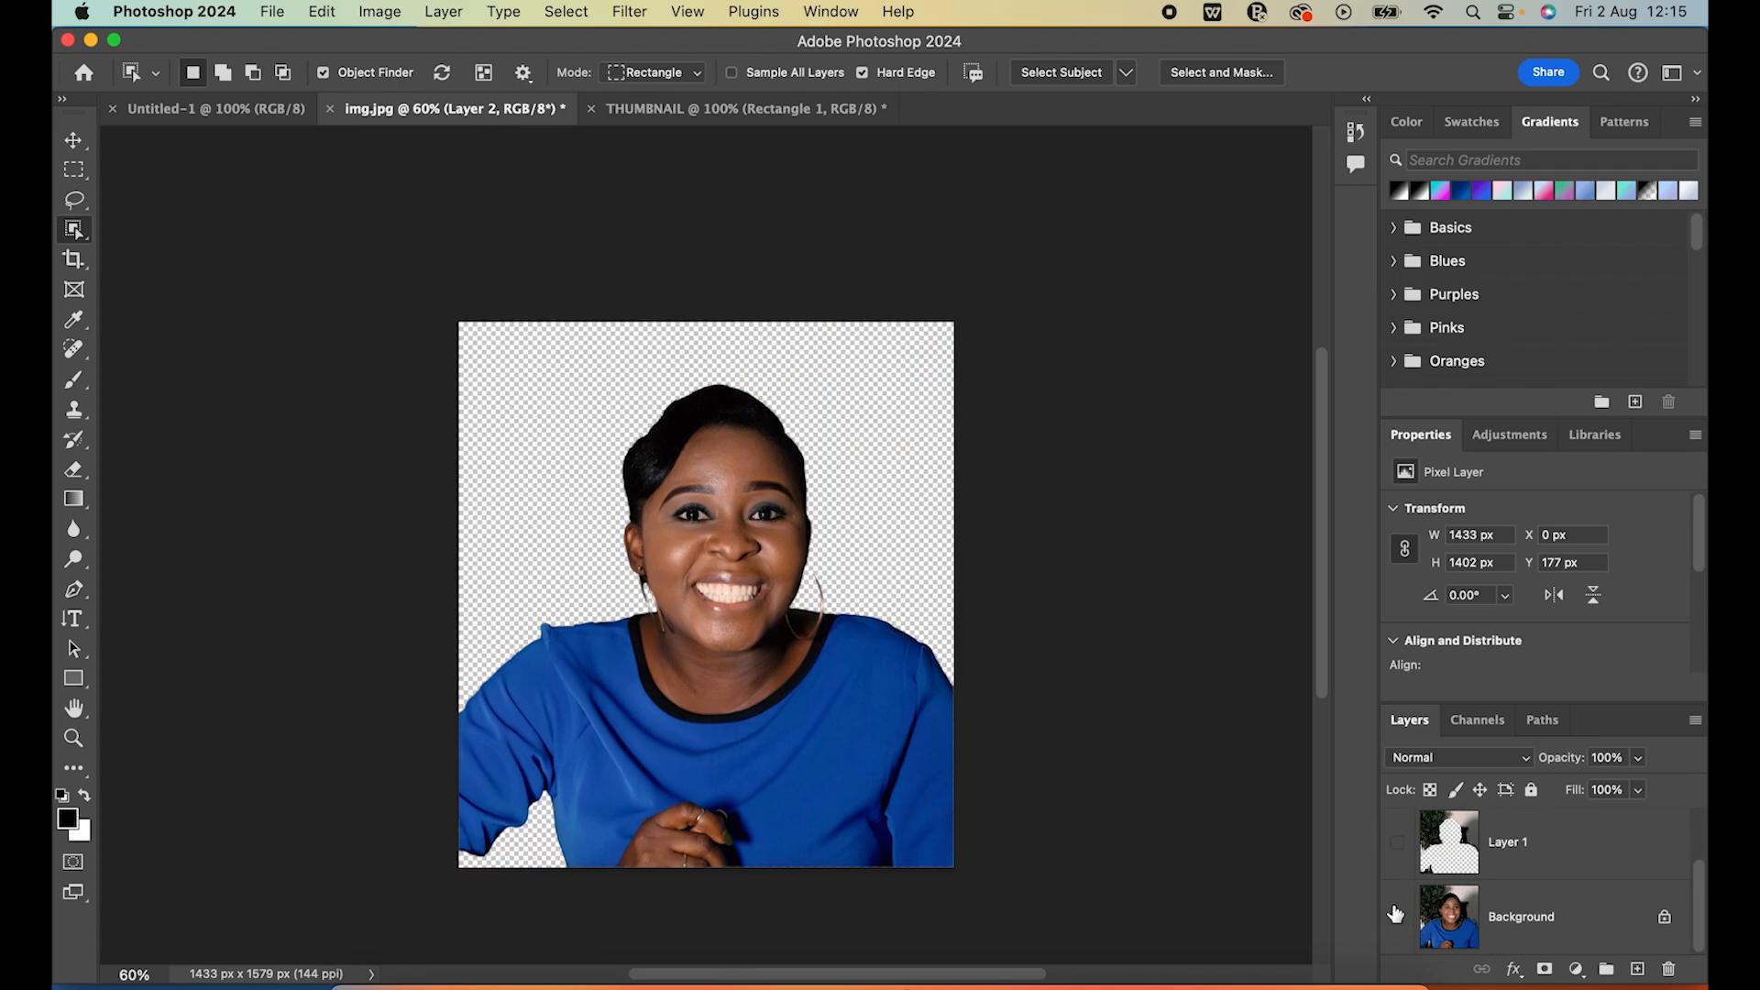
pyautogui.click(74, 141)
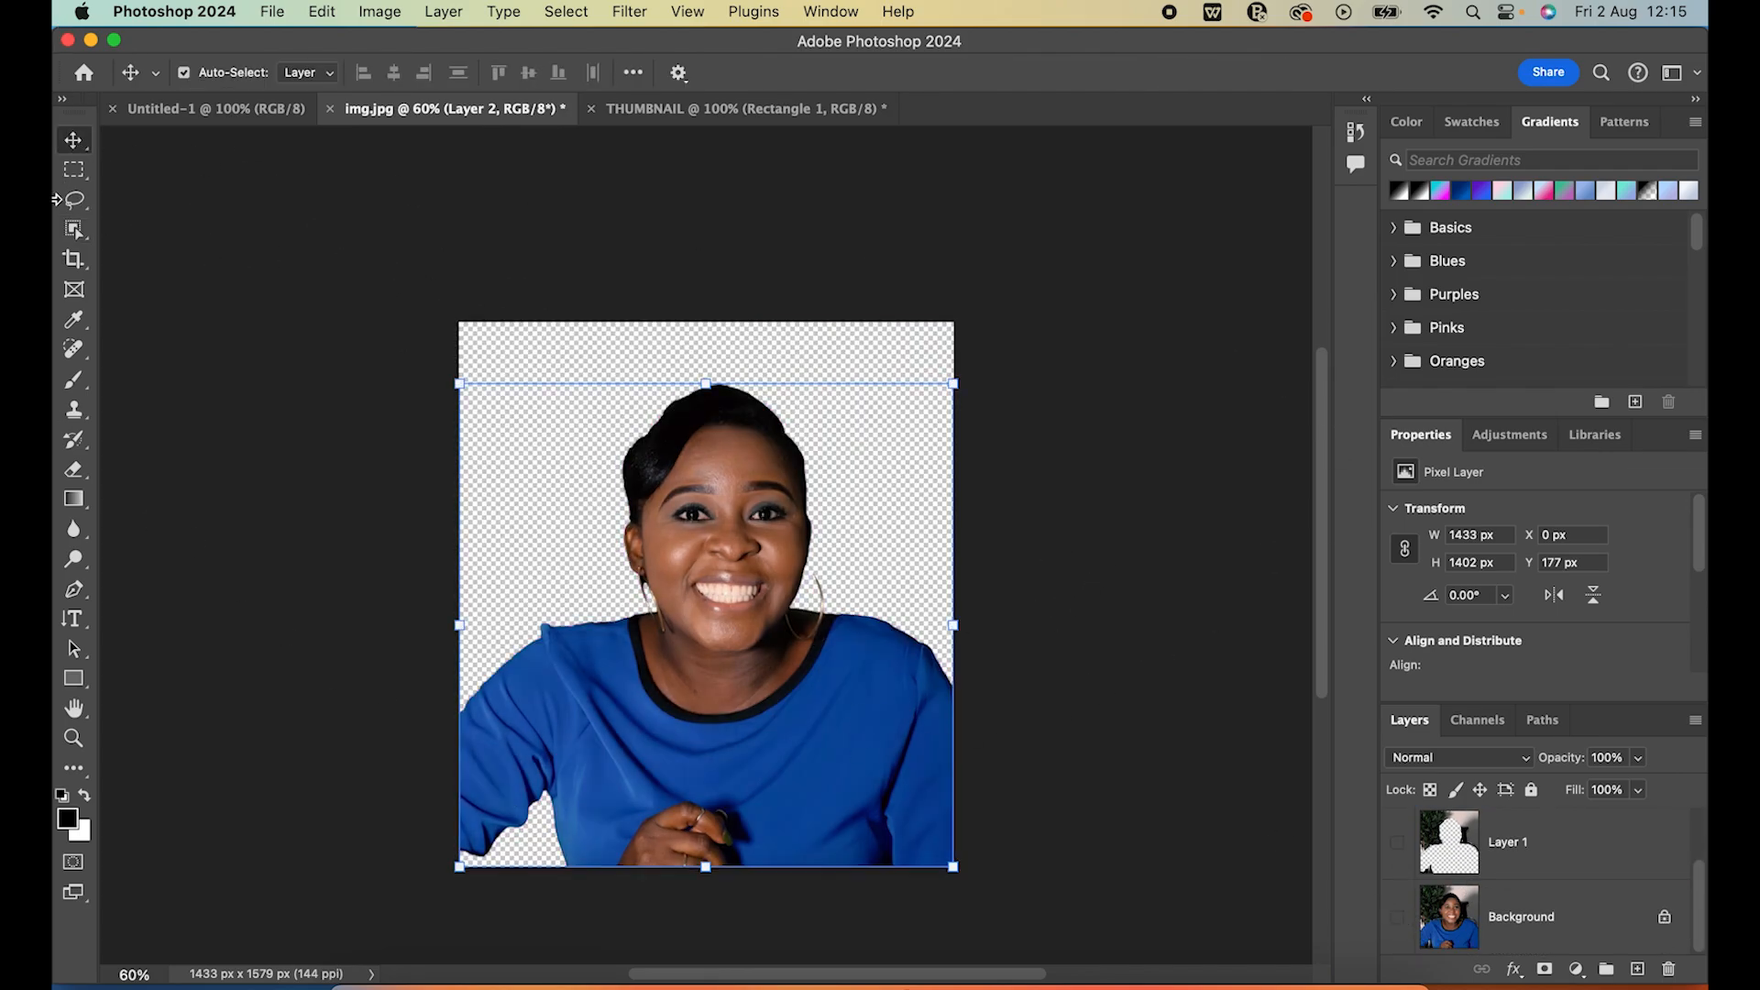
# Bring the cut-out woman from img.jpg into the THUMBNAIL document and convert her layer to a Smart Object
pyautogui.moveTo(730, 683); pyautogui.dragTo(820, 552)
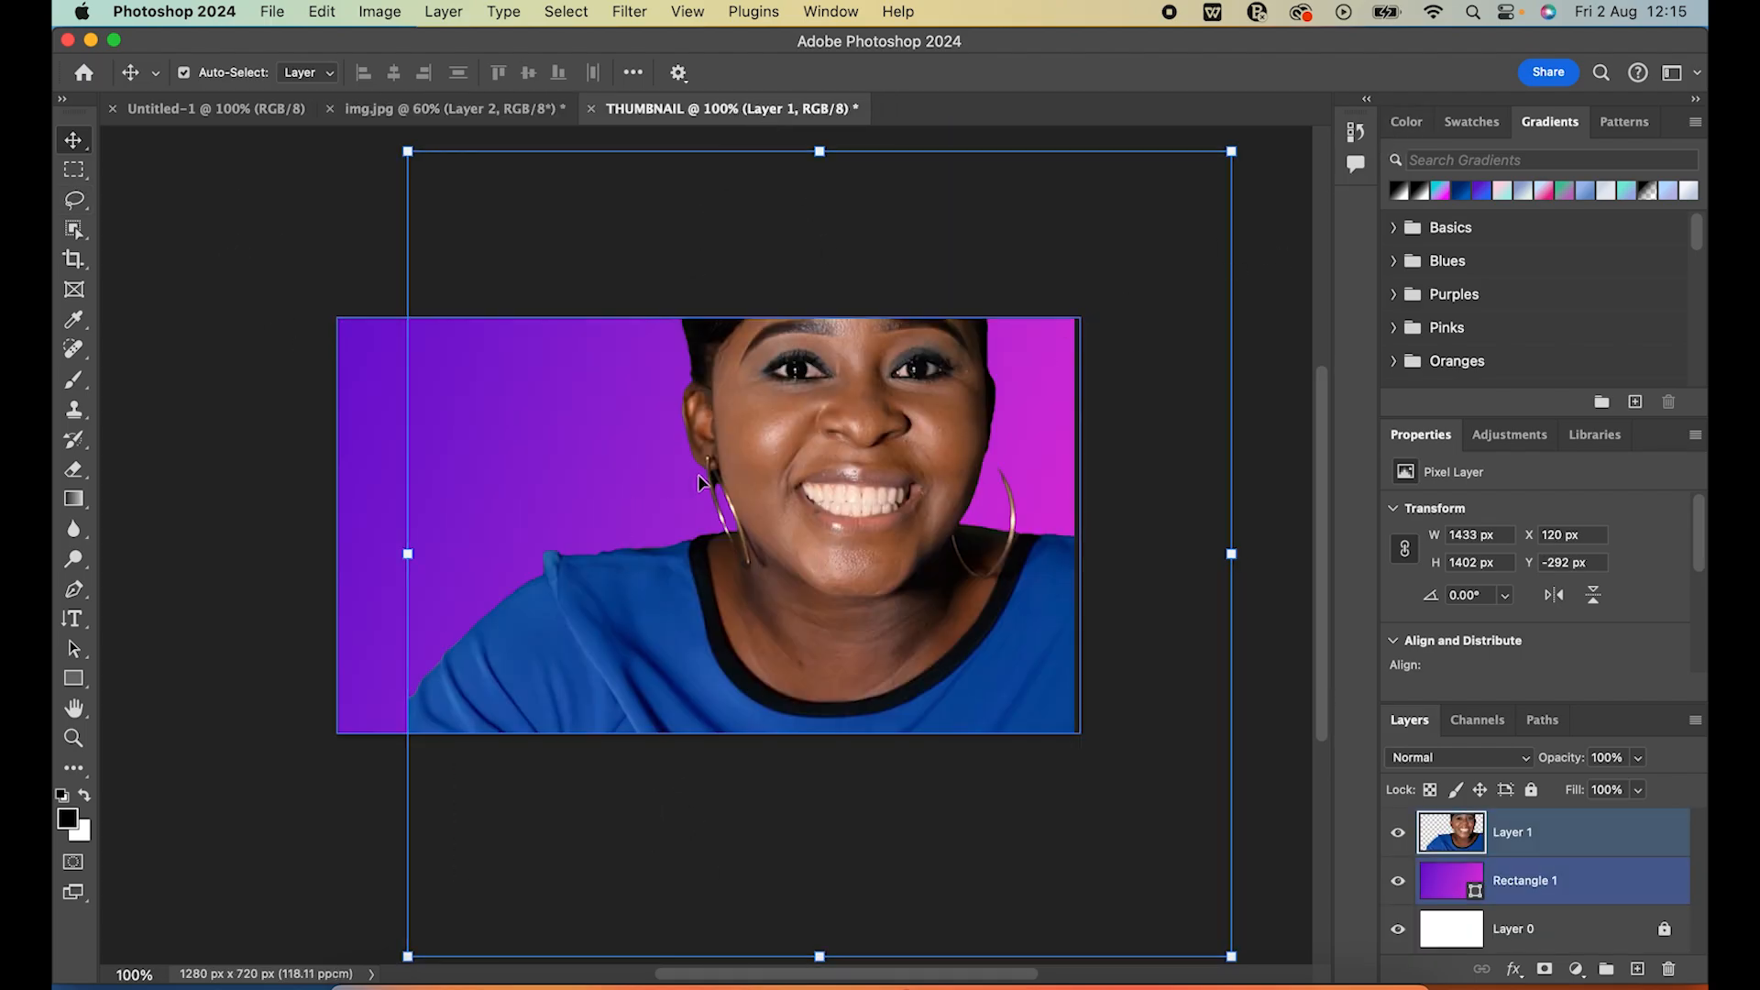
pyautogui.moveTo(847, 483); pyautogui.dragTo(812, 662)
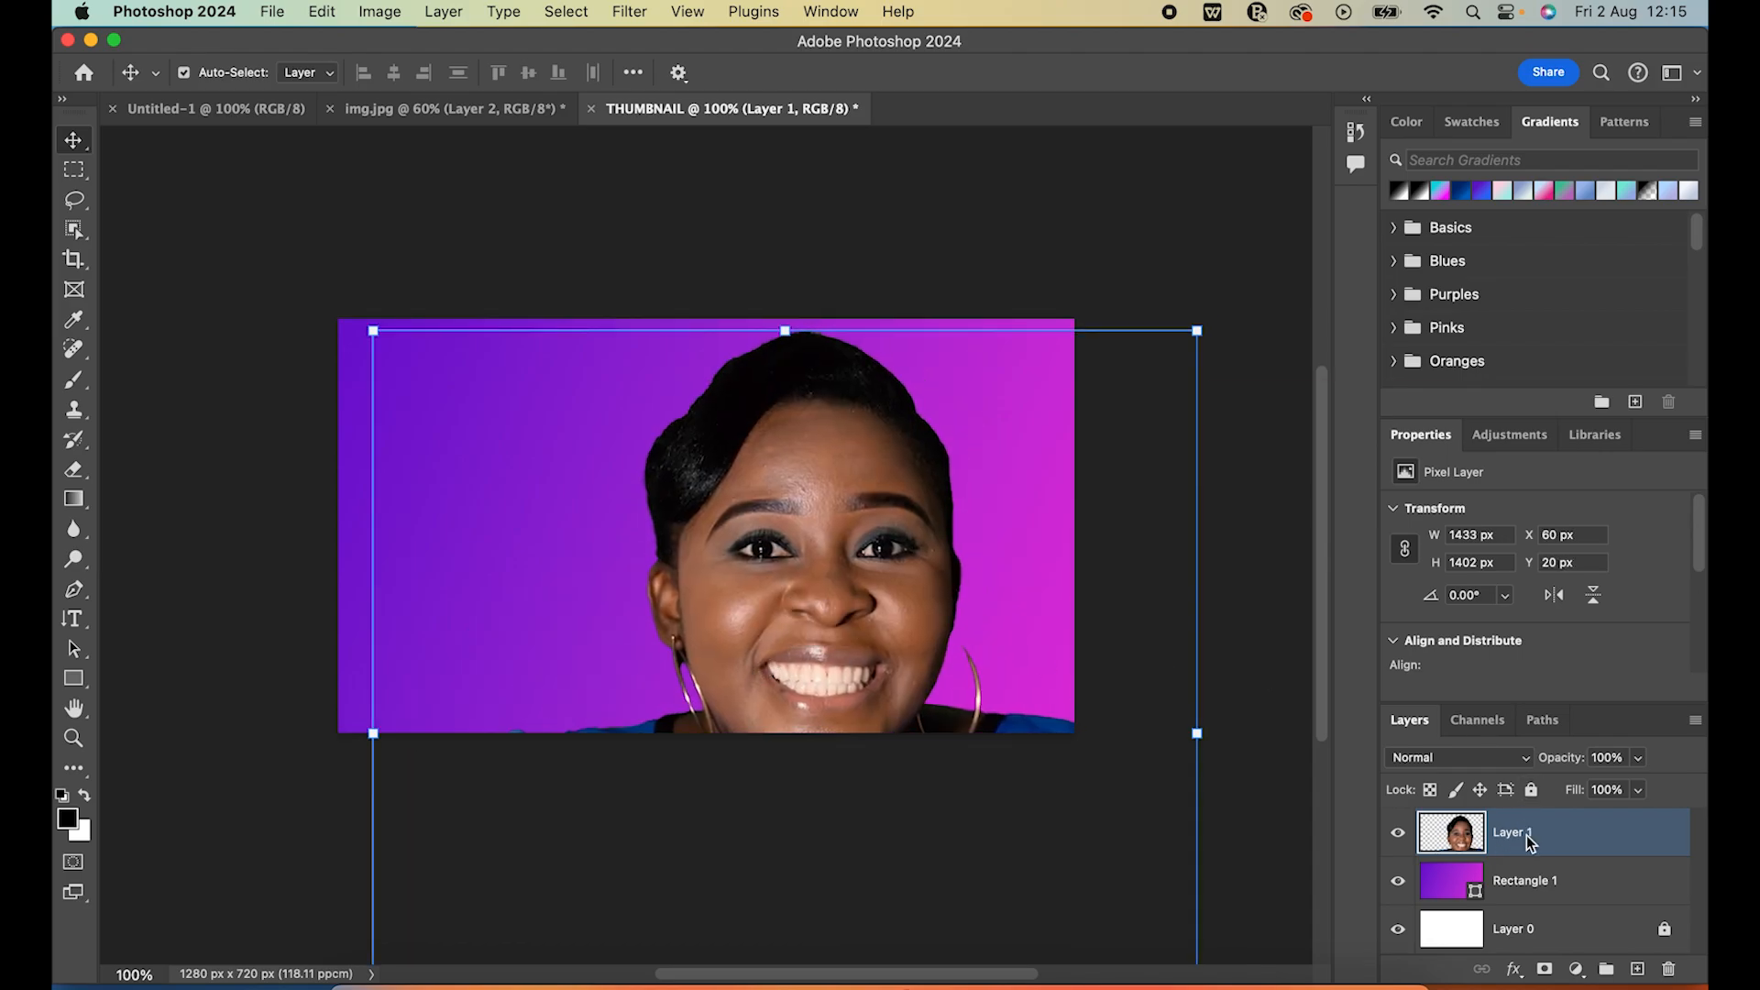
pyautogui.rightClick(1526, 840)
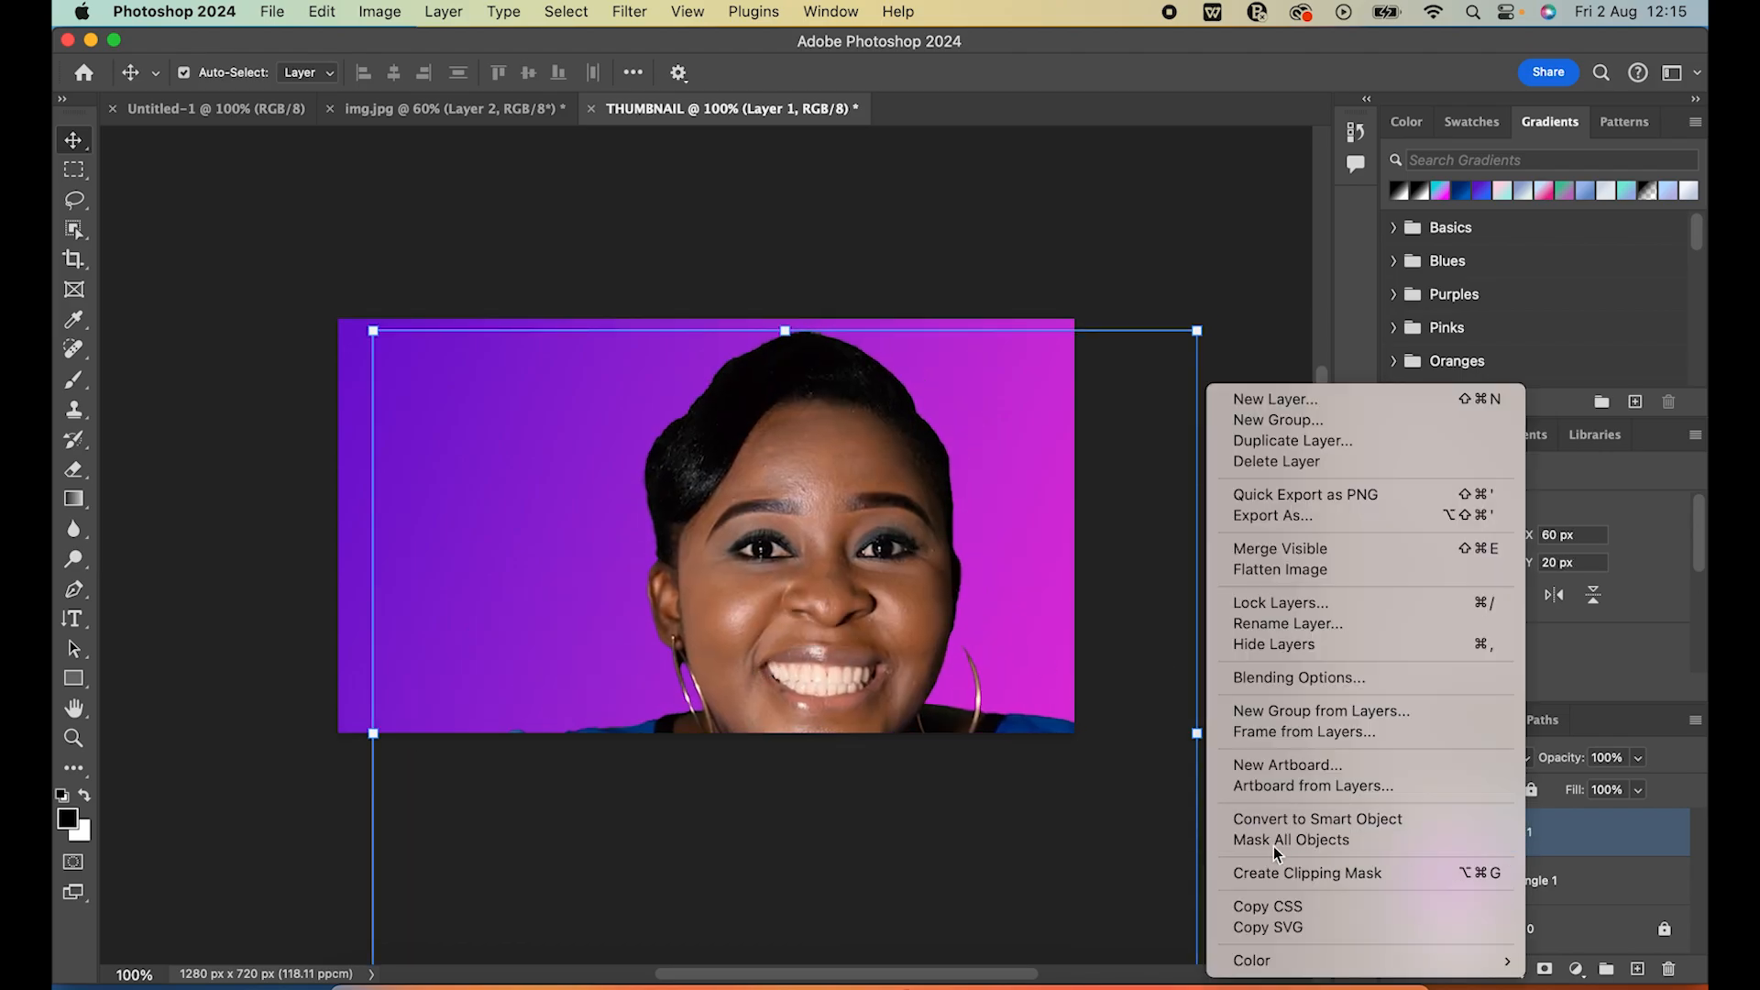
pyautogui.click(1335, 818)
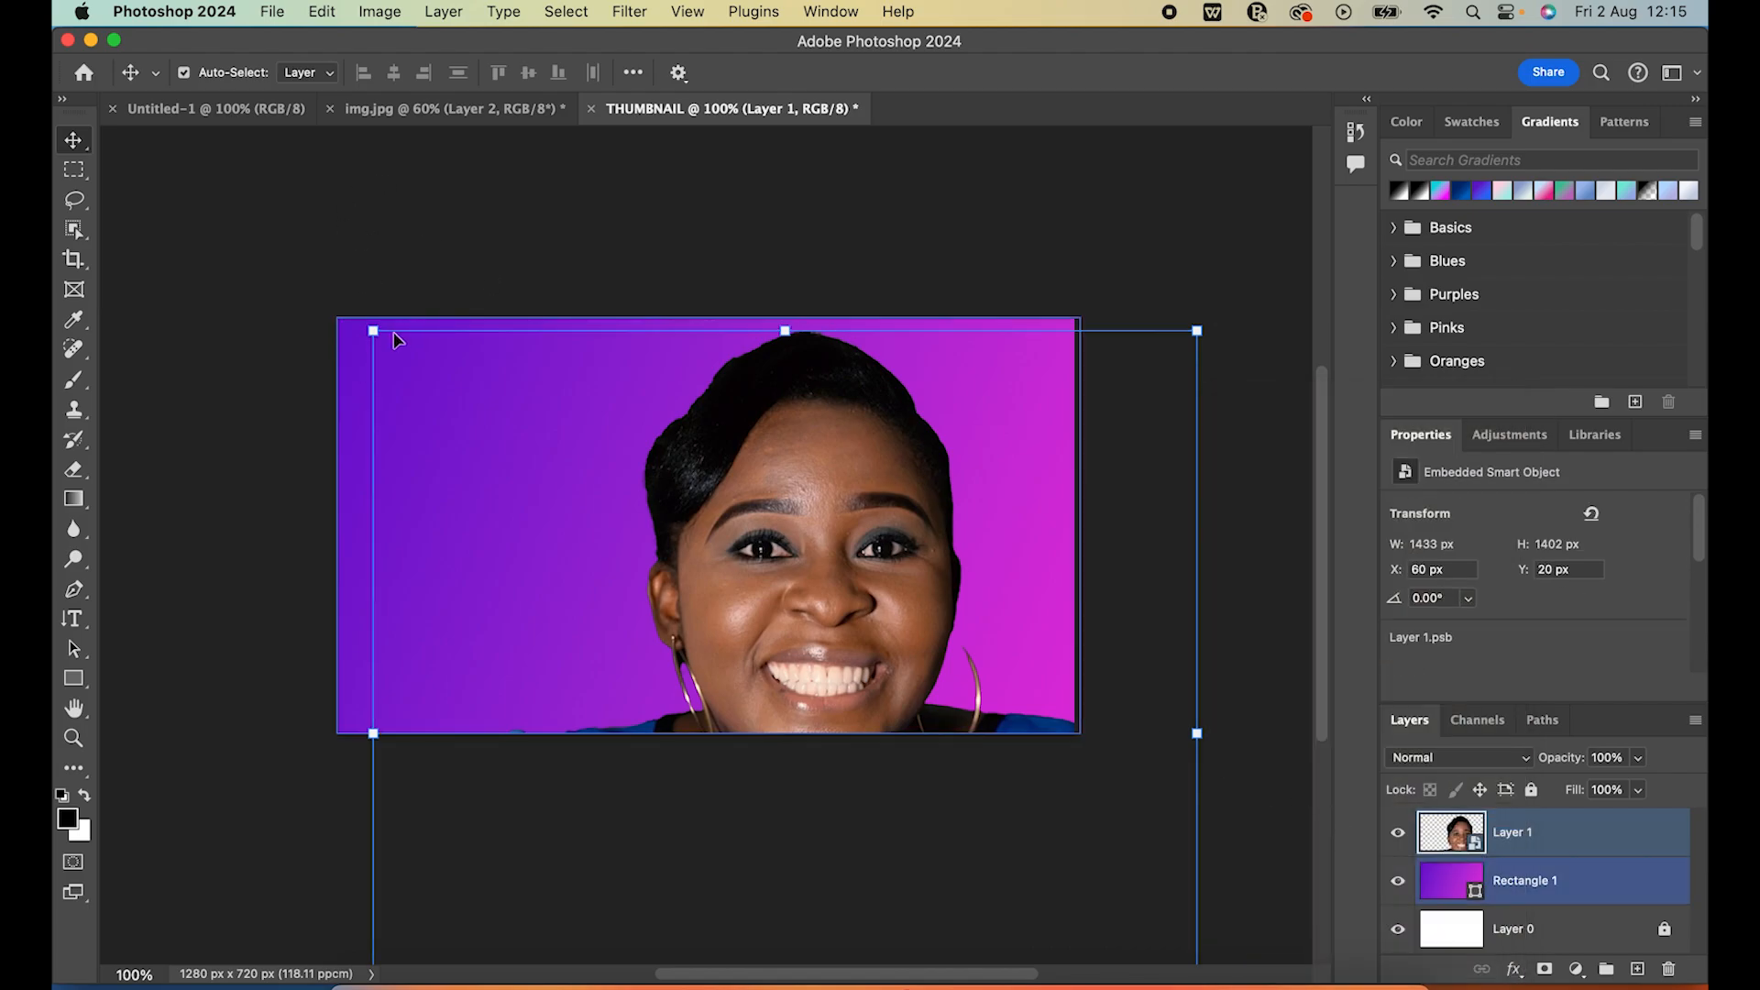
# Scale the woman to about 42% and place her flush in the lower-right corner of the canvas
pyautogui.moveTo(374, 330); pyautogui.dragTo(737, 686)
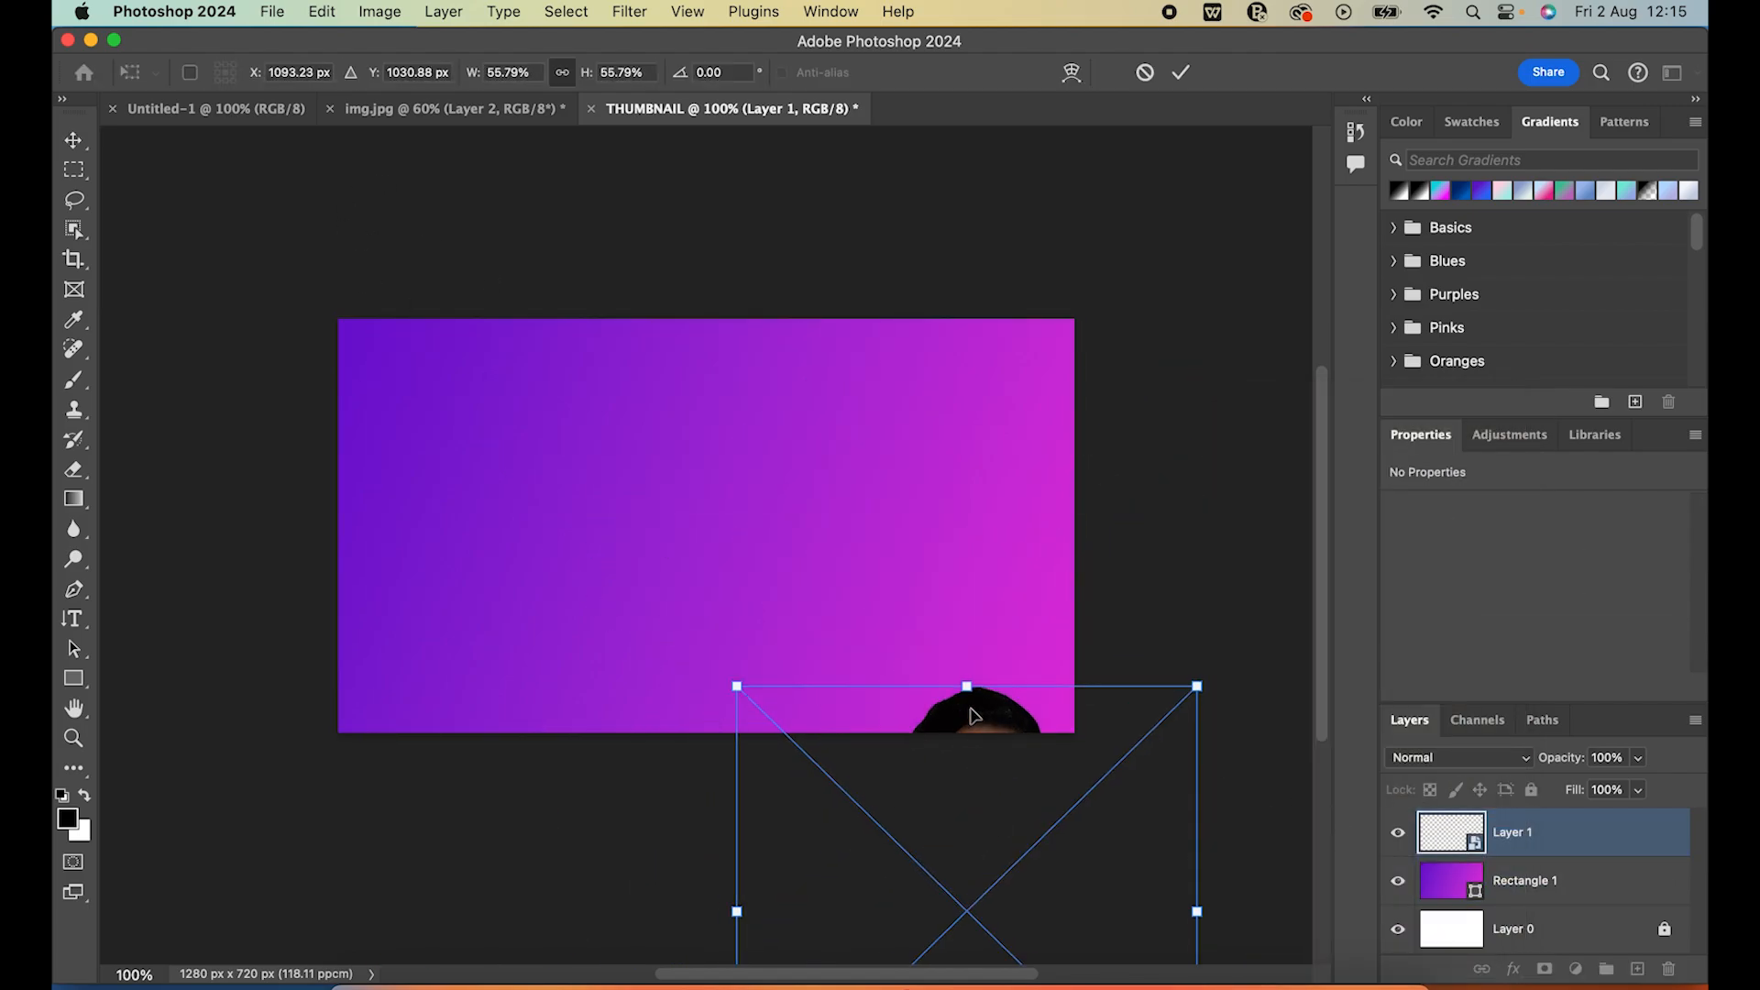
pyautogui.moveTo(973, 715); pyautogui.dragTo(919, 455)
pyautogui.moveTo(687, 432); pyautogui.dragTo(781, 529)
pyautogui.moveTo(973, 612); pyautogui.dragTo(899, 477)
pyautogui.moveTo(734, 440); pyautogui.dragTo(798, 477)
pyautogui.moveTo(944, 524)
pyautogui.mouseDown()
pyautogui.moveTo(950, 453)
pyautogui.moveTo(932, 488)
pyautogui.moveTo(951, 508)
pyautogui.mouseUp()
pyautogui.moveTo(775, 438); pyautogui.dragTo(716, 397)
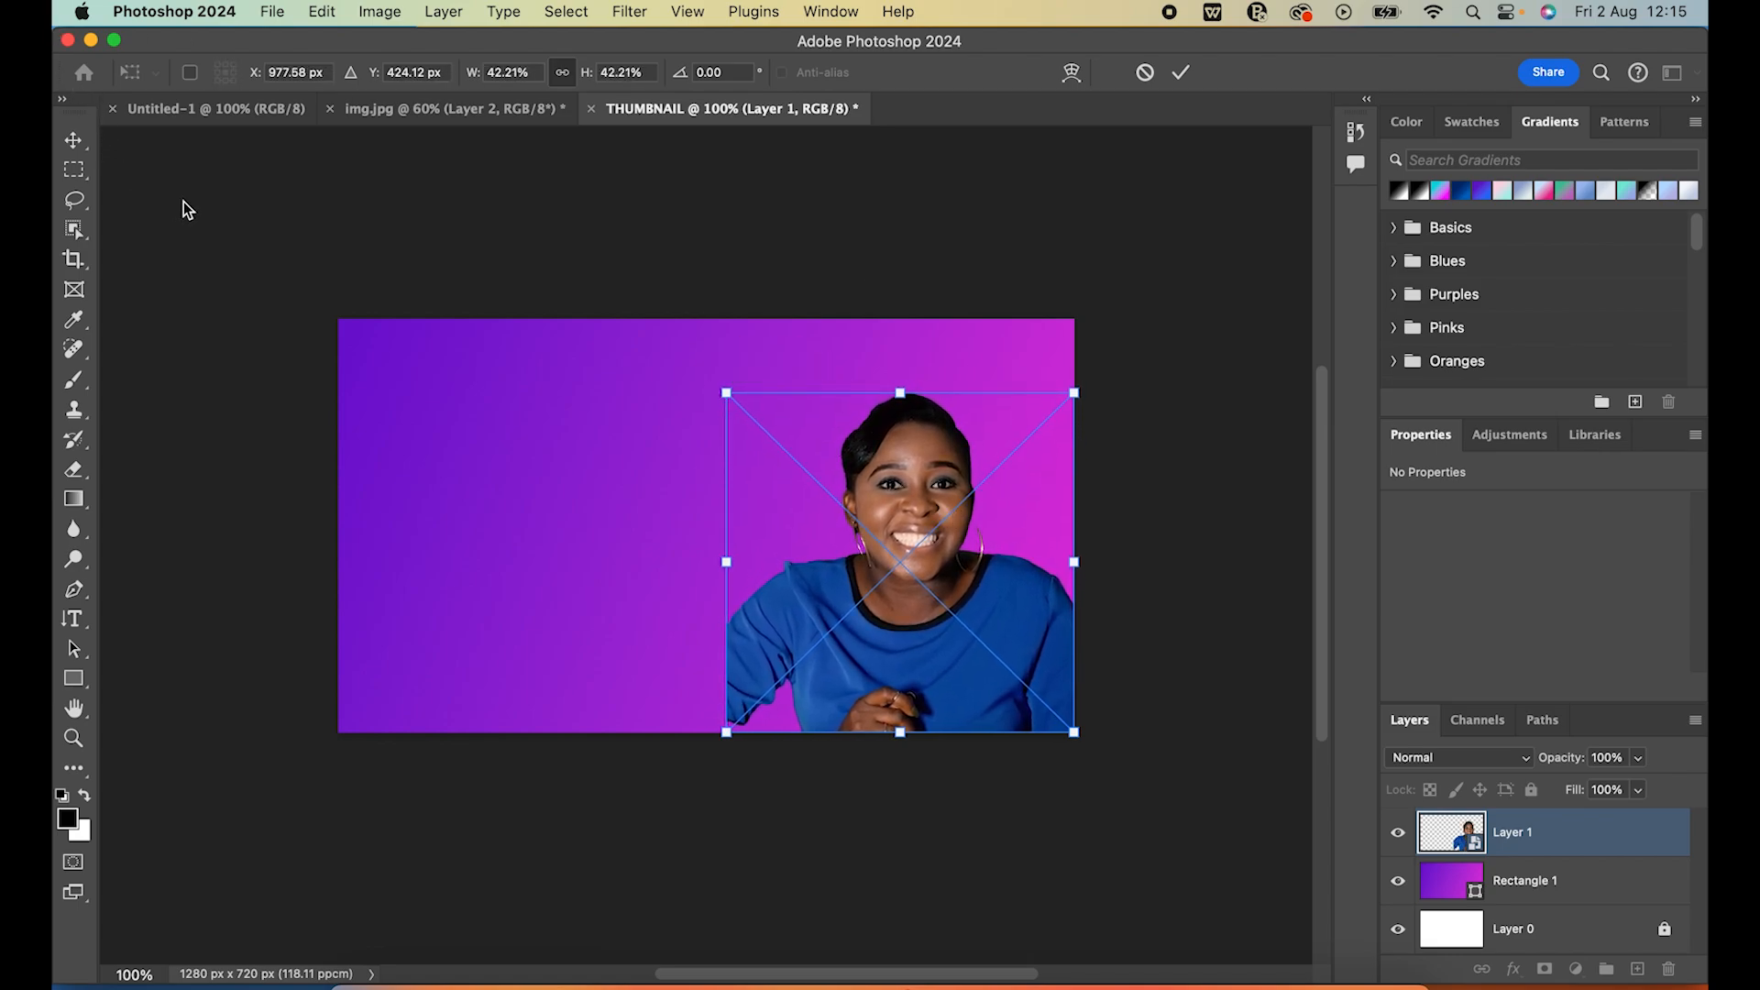
pyautogui.click(82, 139)
pyautogui.click(230, 227)
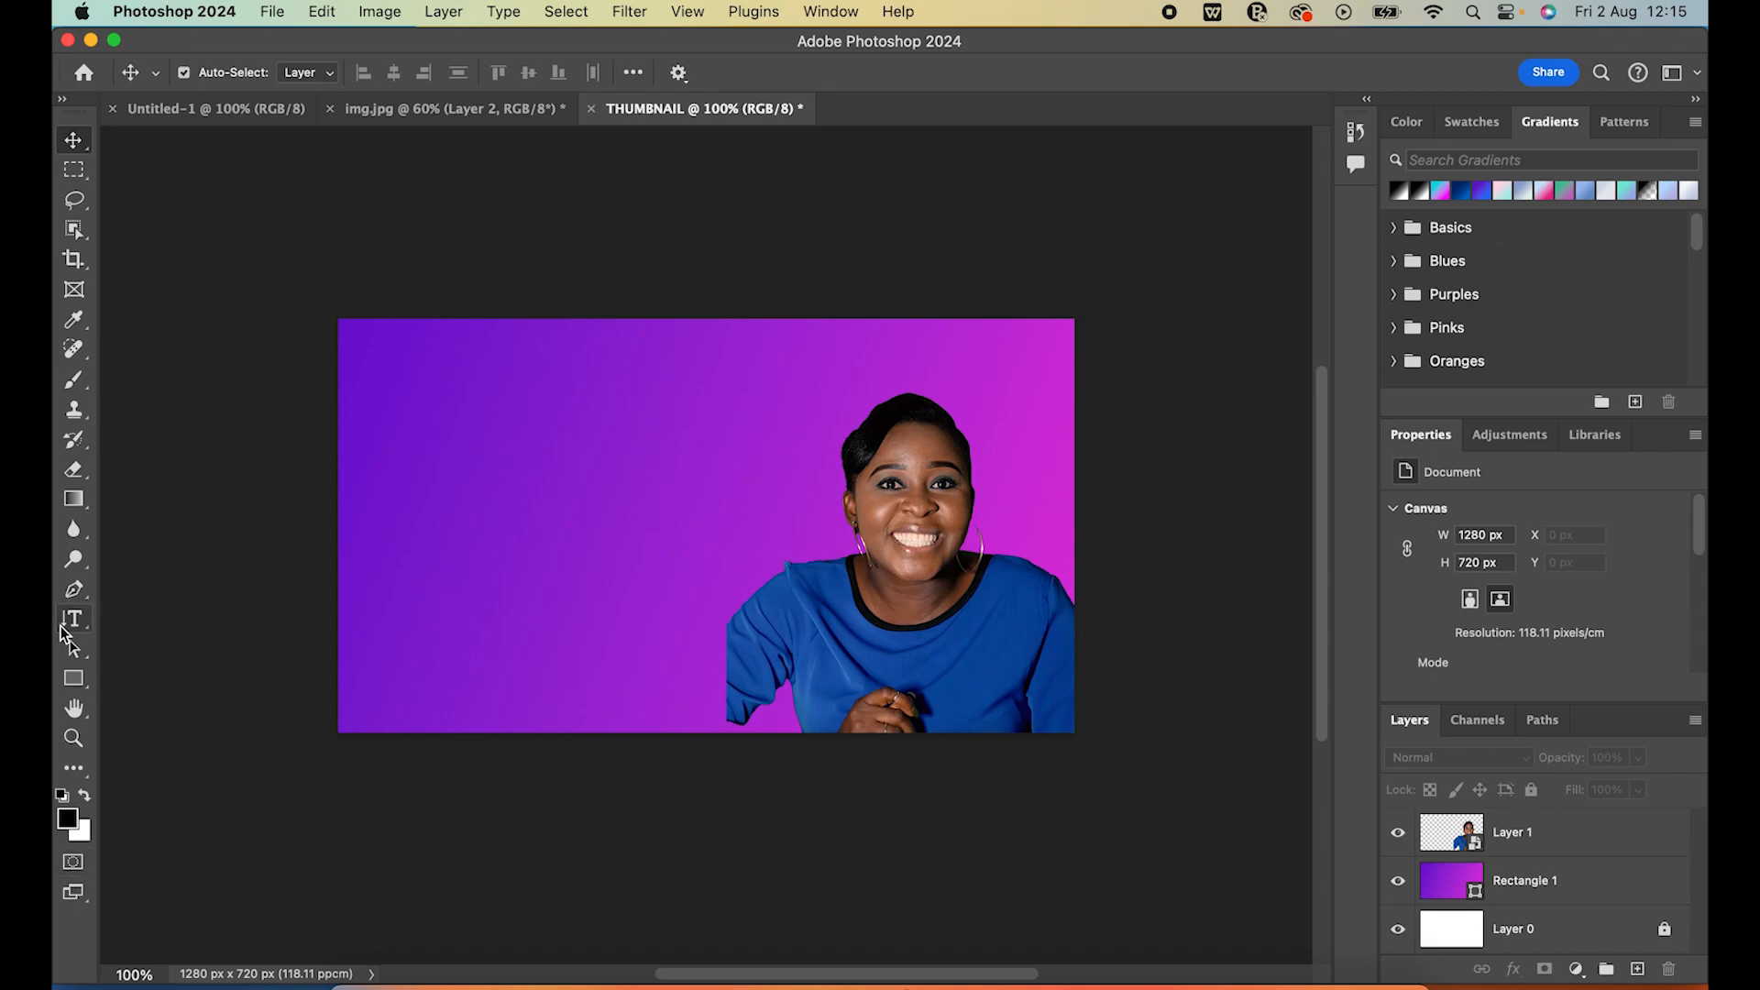
# Add the horizontal text PHOTOSHOP TUTORIAL on two lines in the upper-left area of the canvas
pyautogui.click(87, 635)
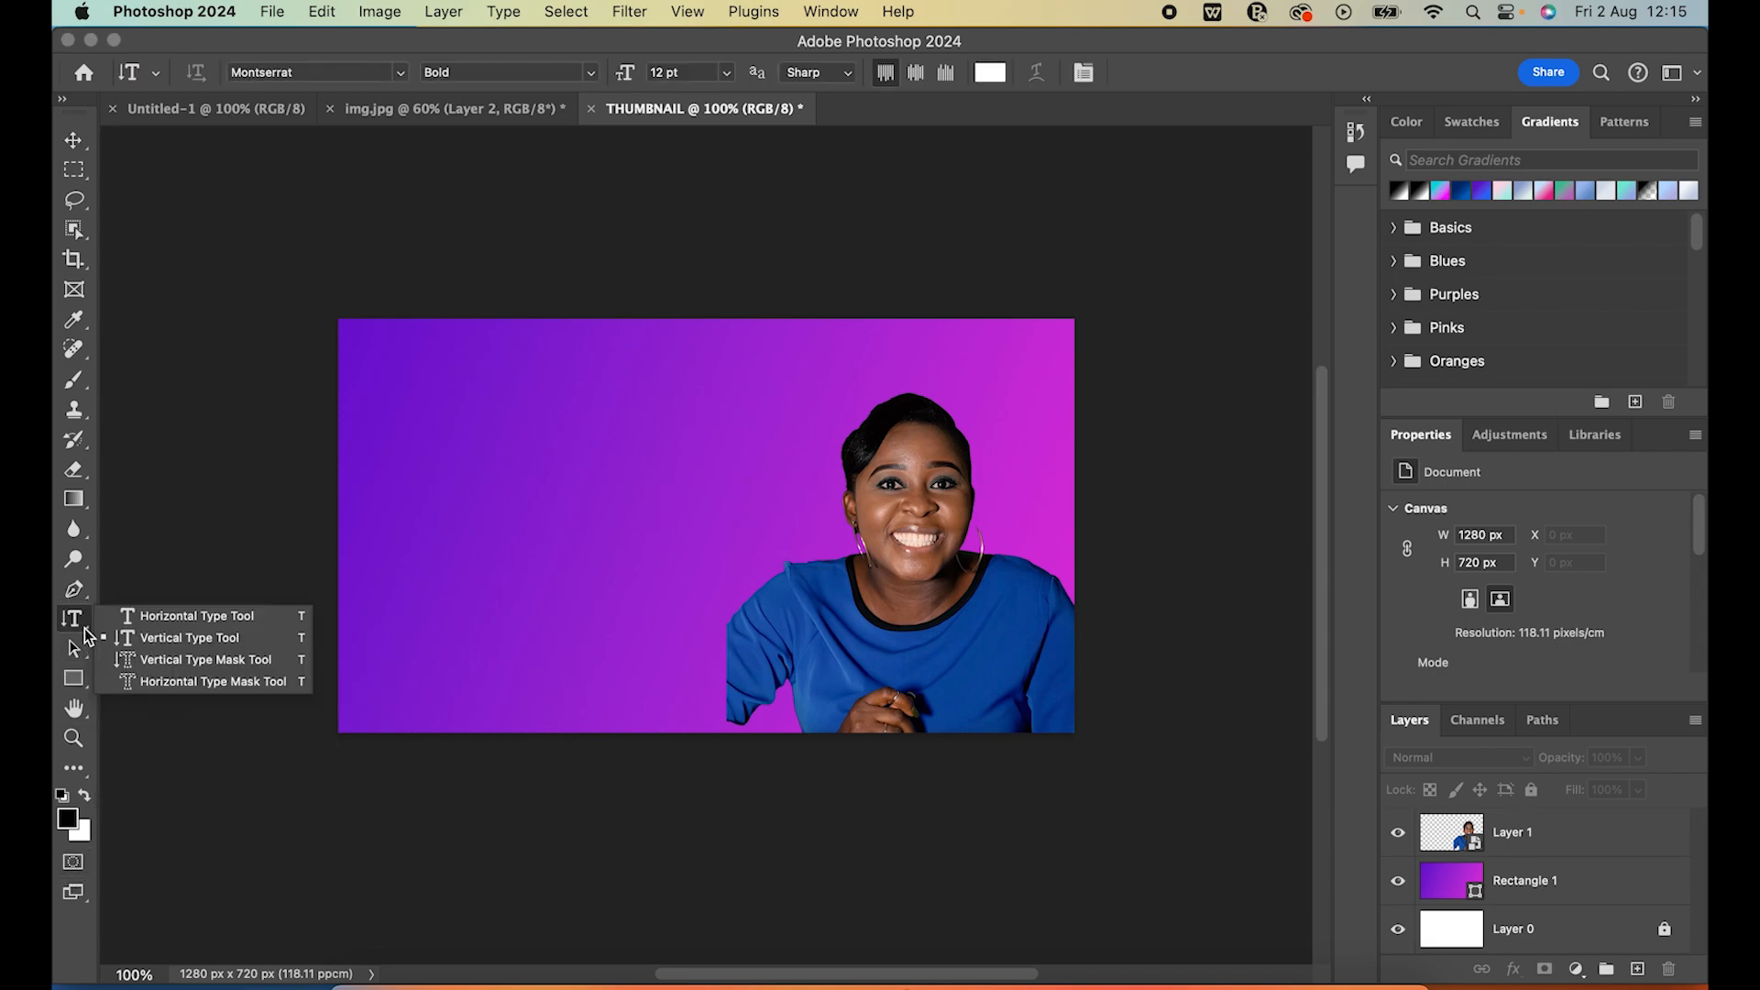
pyautogui.click(211, 620)
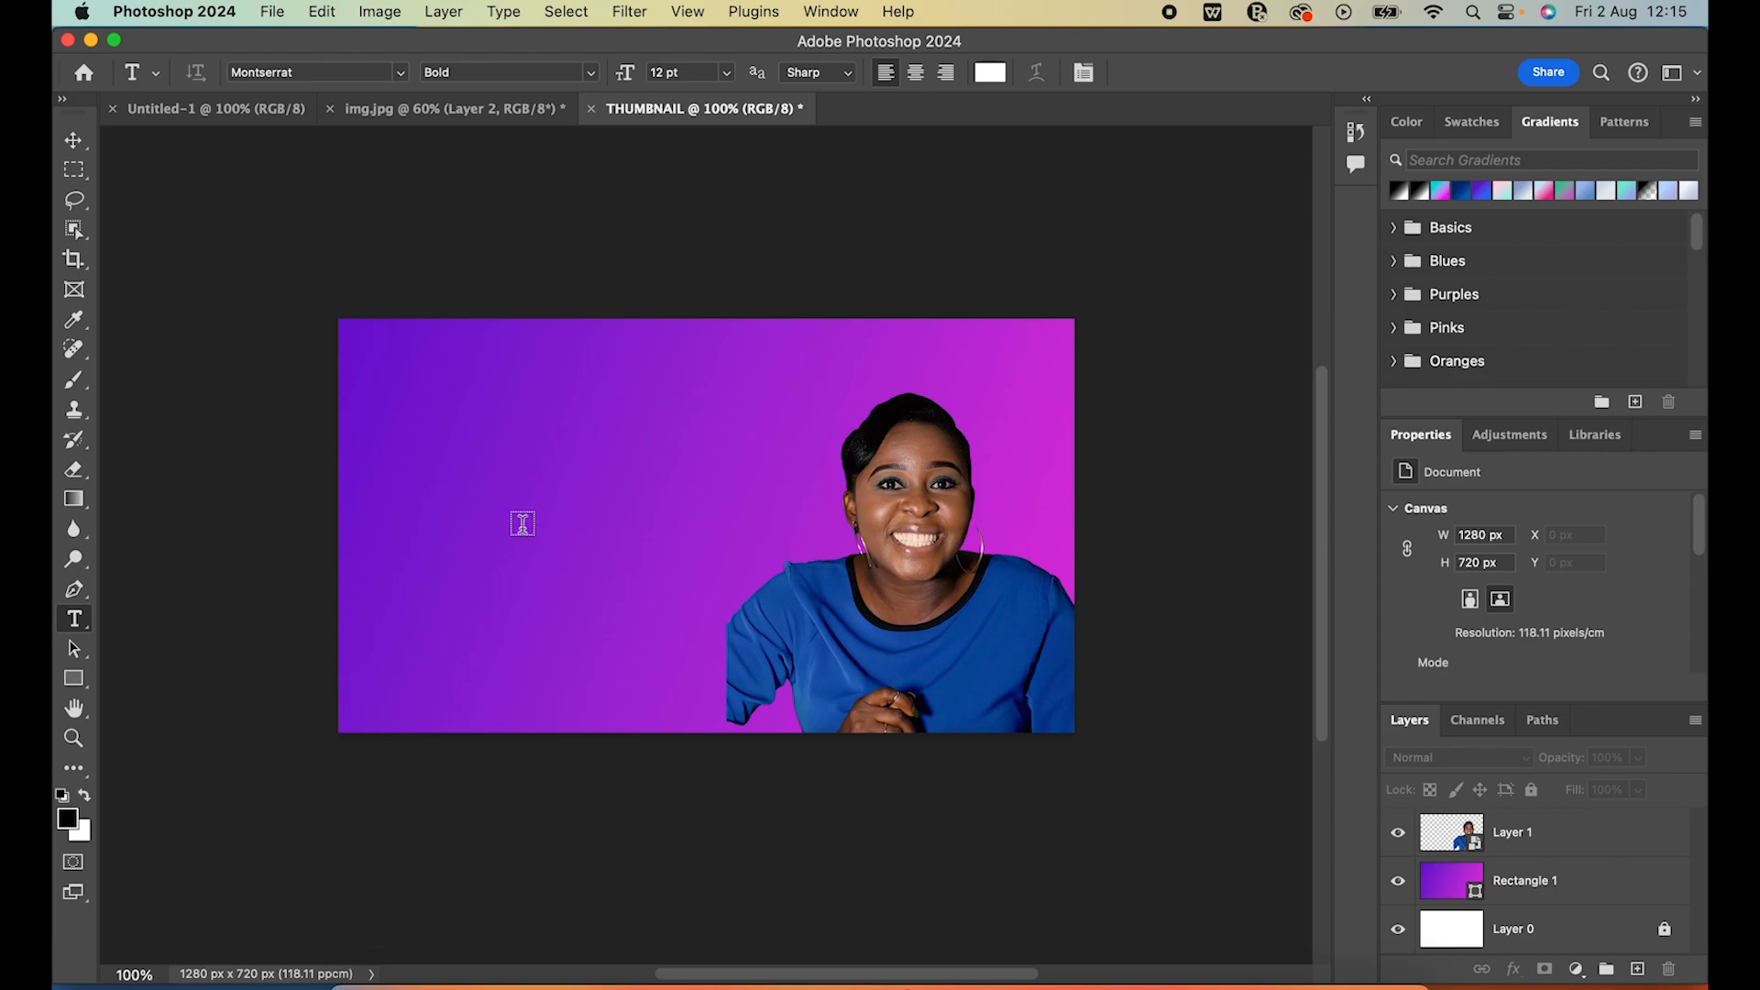
pyautogui.click(406, 441)
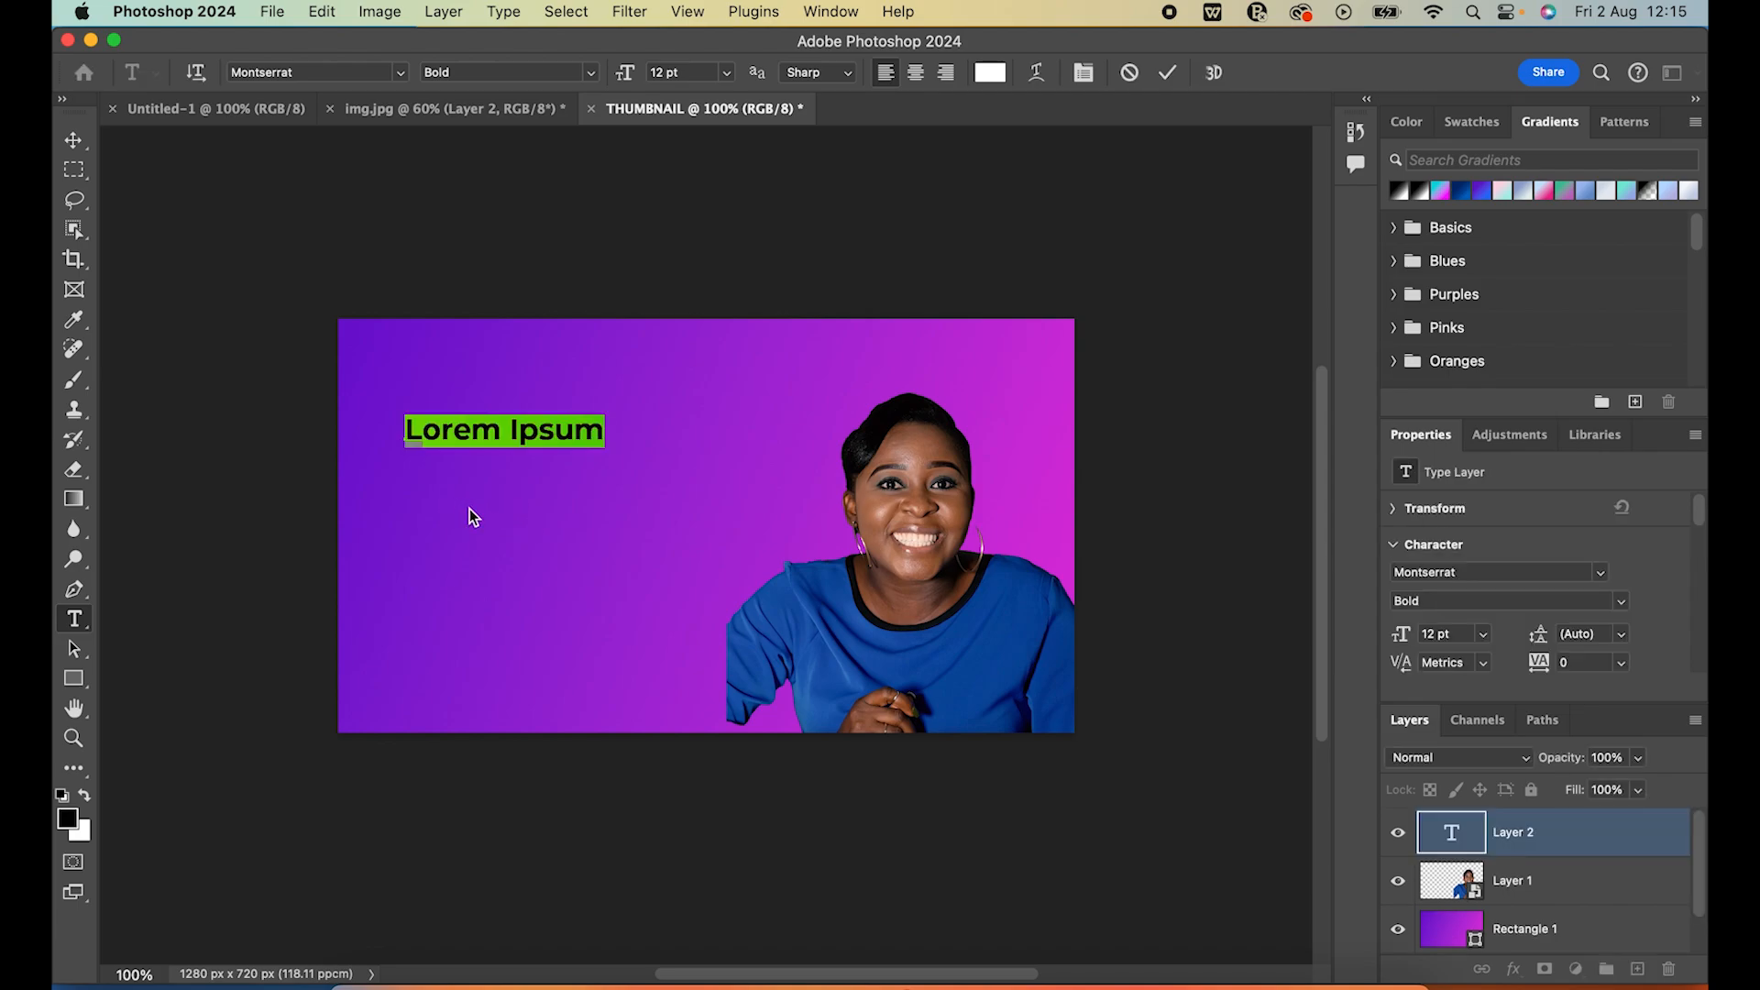
pyautogui.write('PH')
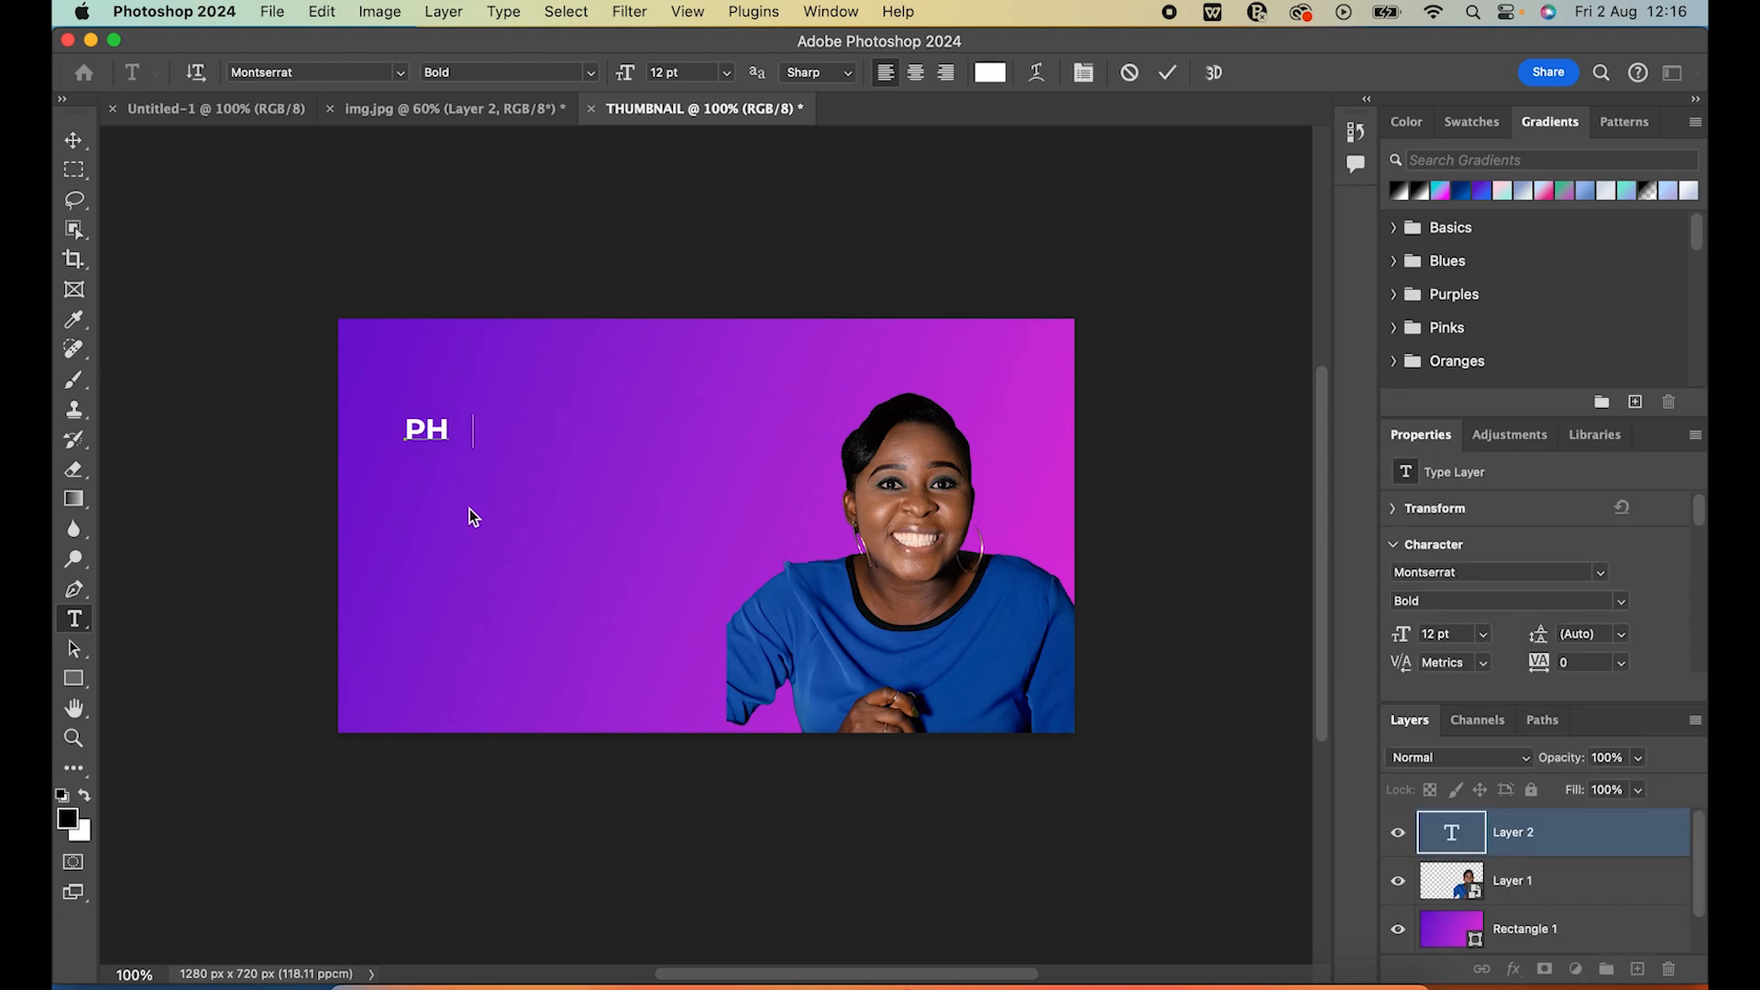
pyautogui.write('OTOSHOP')
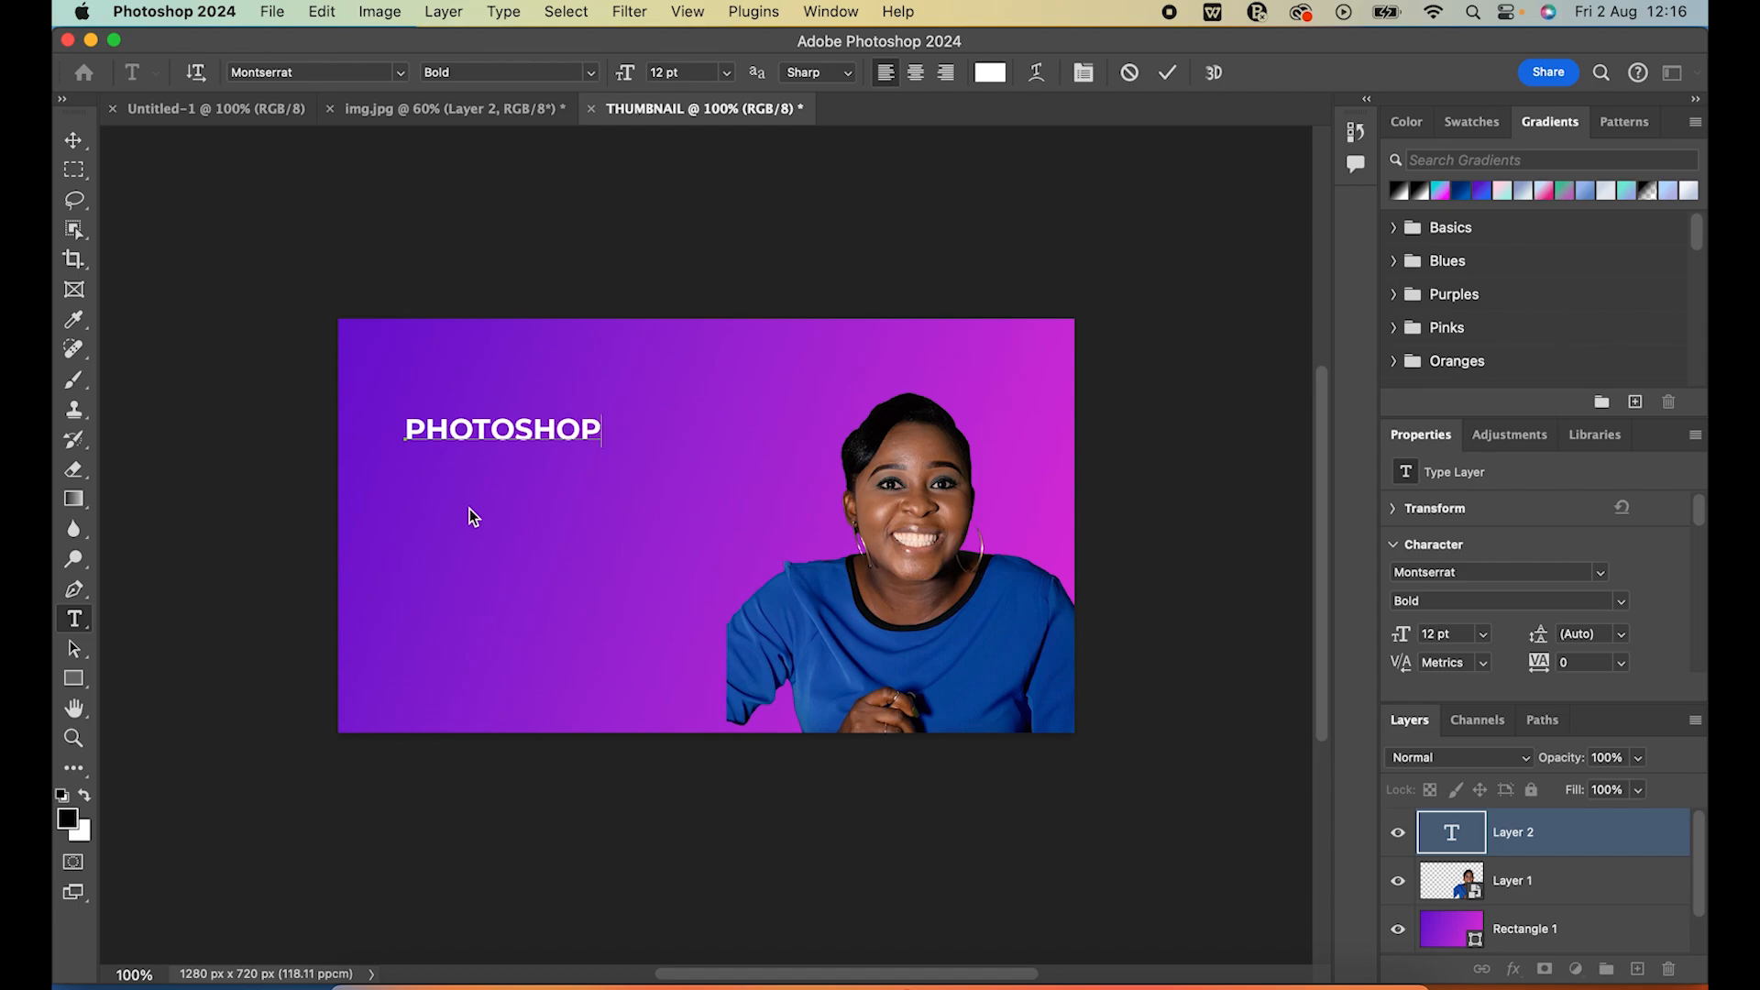
pyautogui.press('Return')
pyautogui.write('T ')
pyautogui.write('UTORIAL')
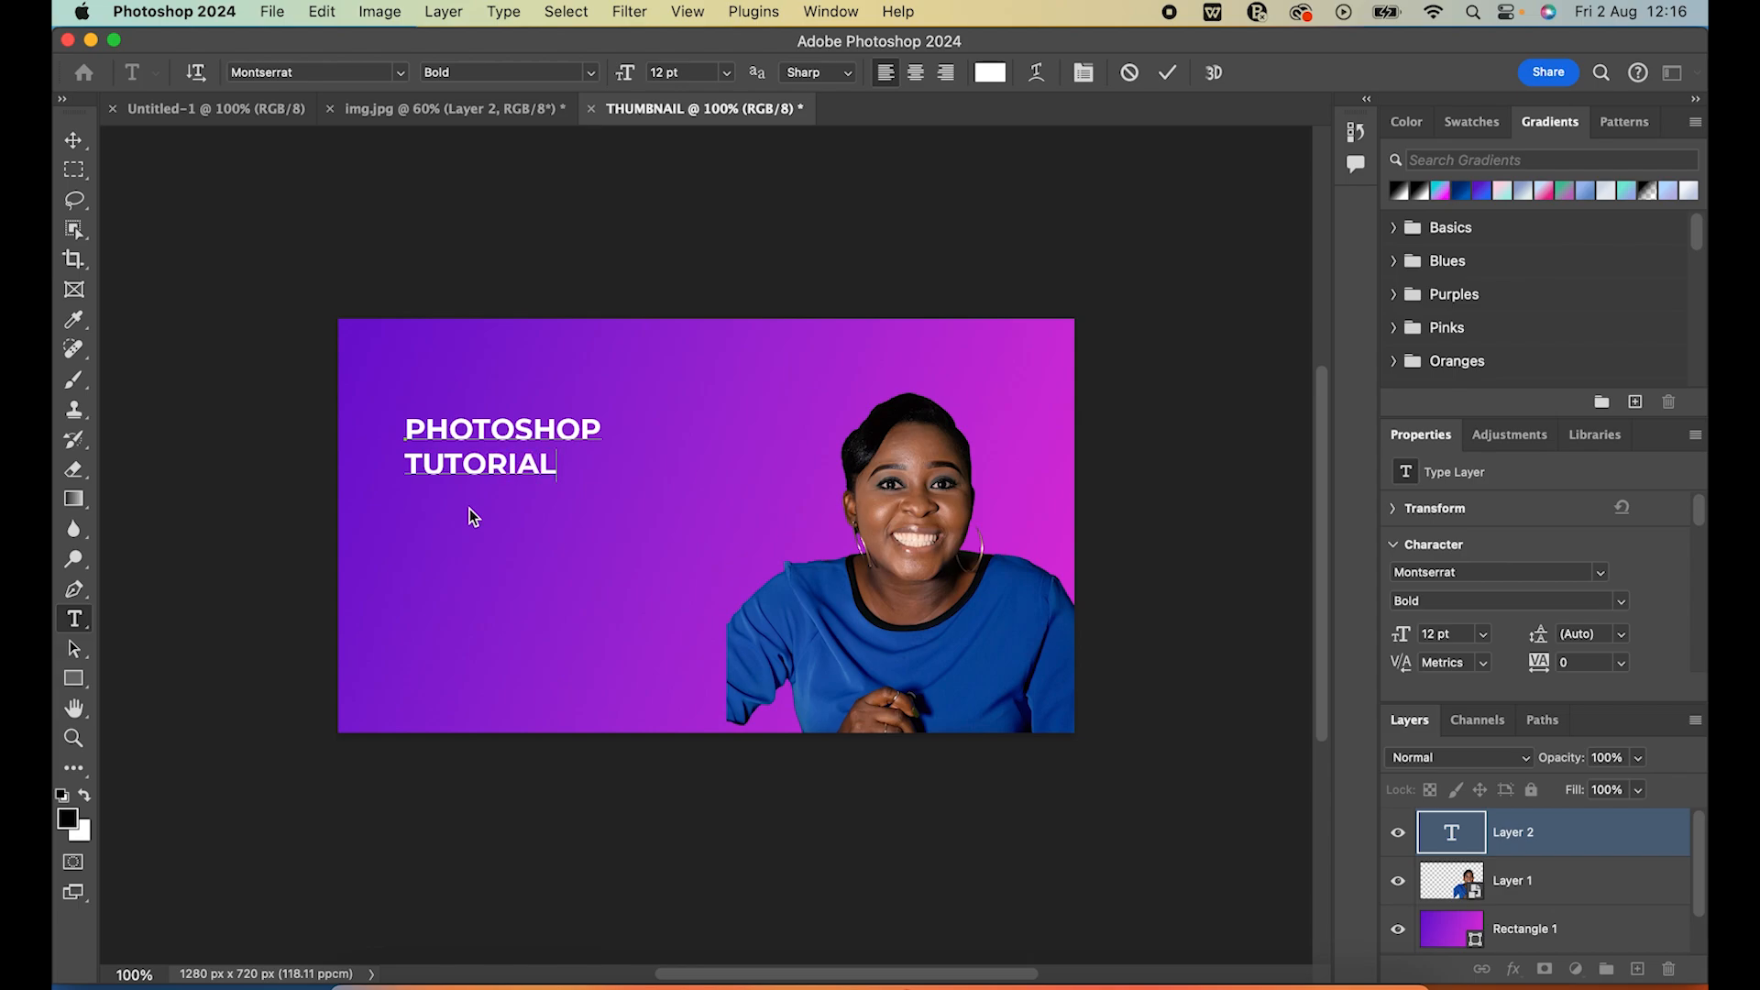
pyautogui.click(58, 144)
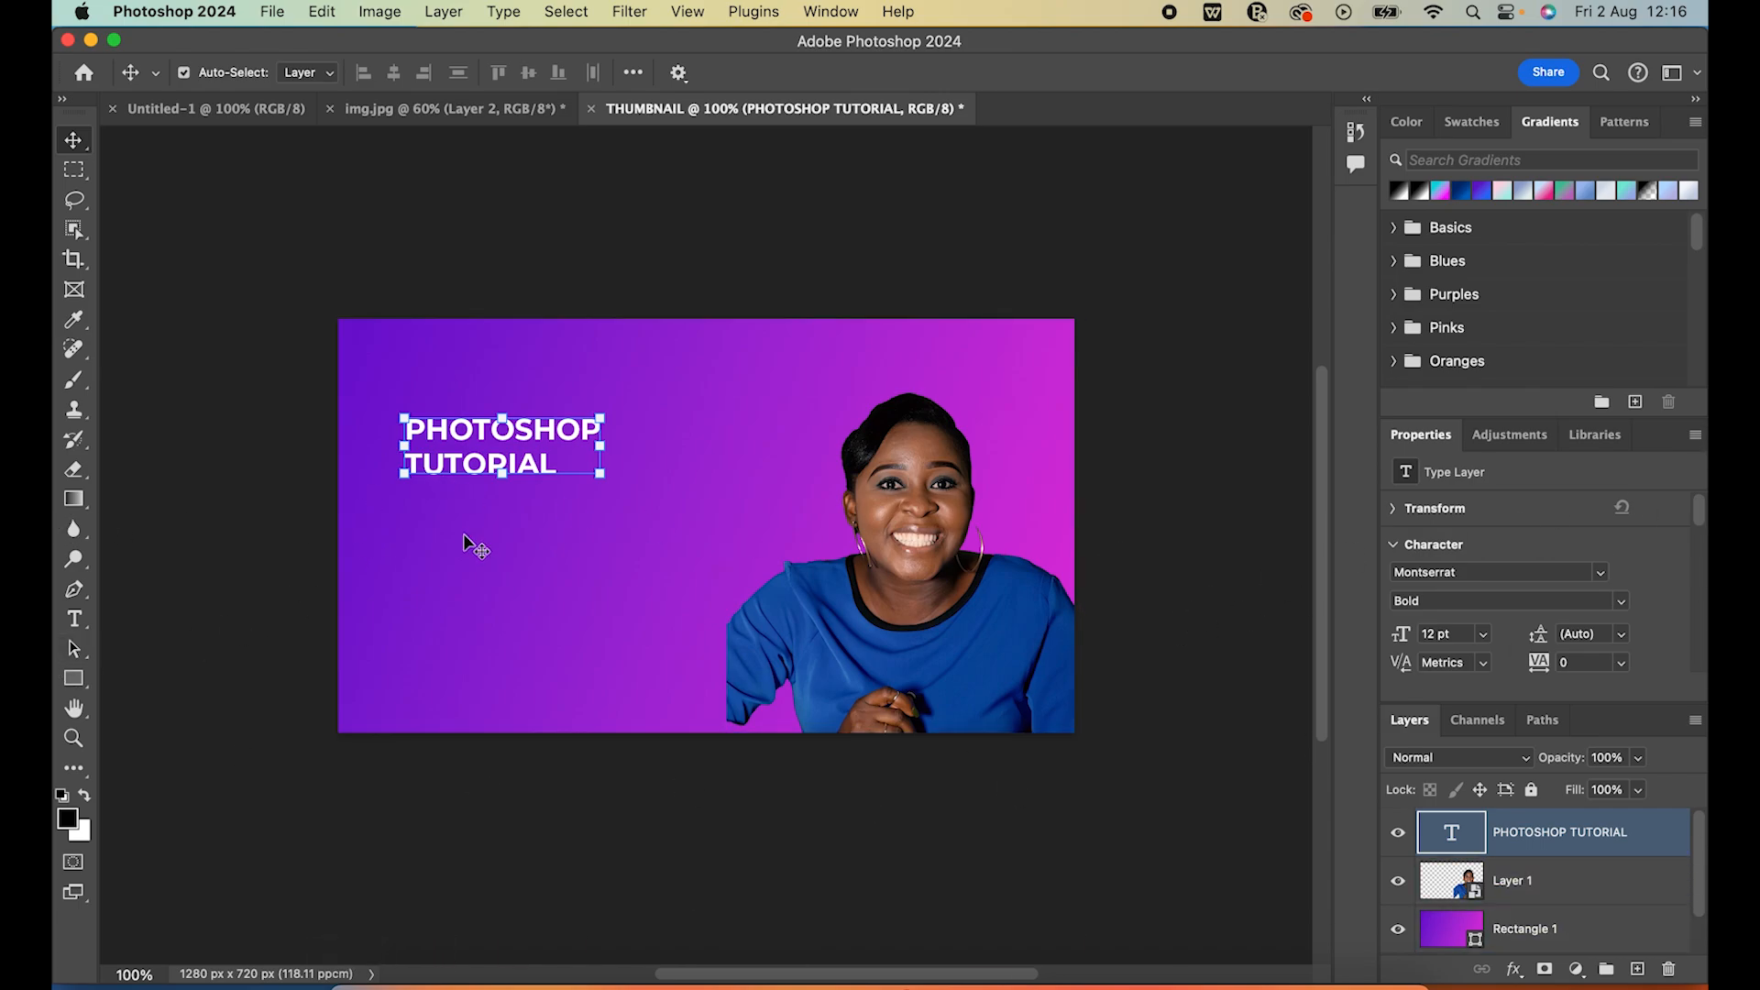
pyautogui.click(205, 306)
# Try adding the vertical text BEGINE below the title with the Vertical Type tool, and erase it
pyautogui.click(87, 621)
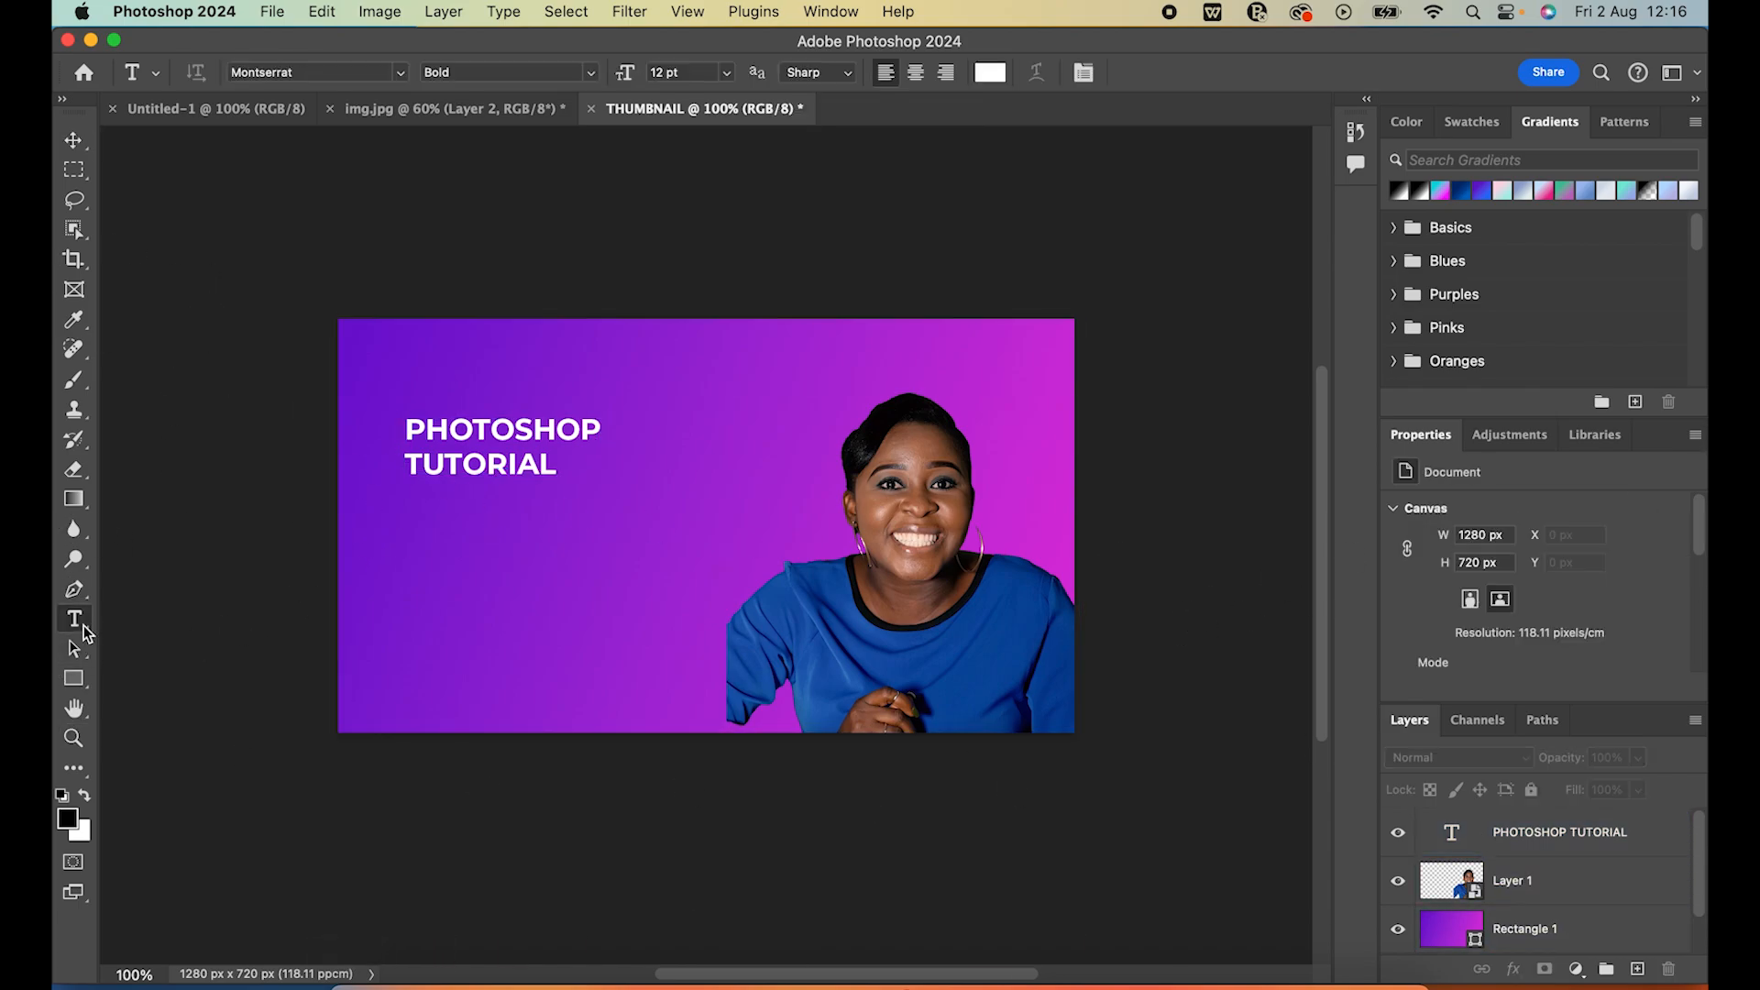
pyautogui.rightClick(88, 624)
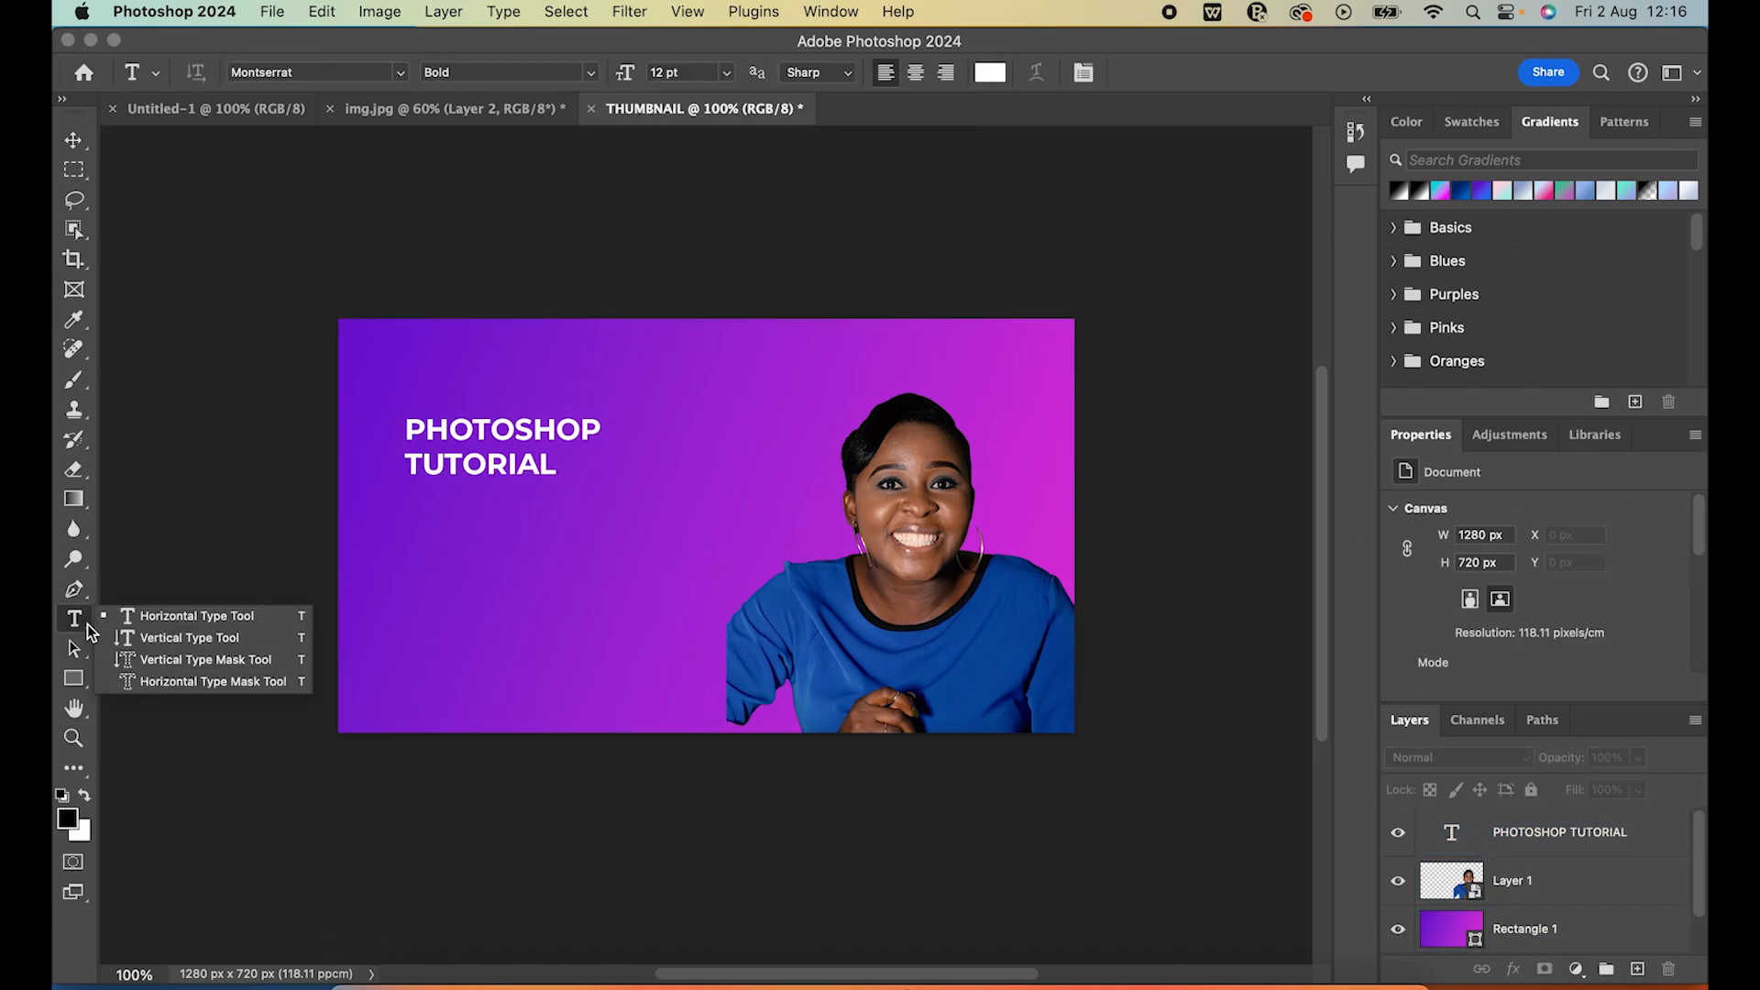
pyautogui.click(203, 638)
pyautogui.click(514, 565)
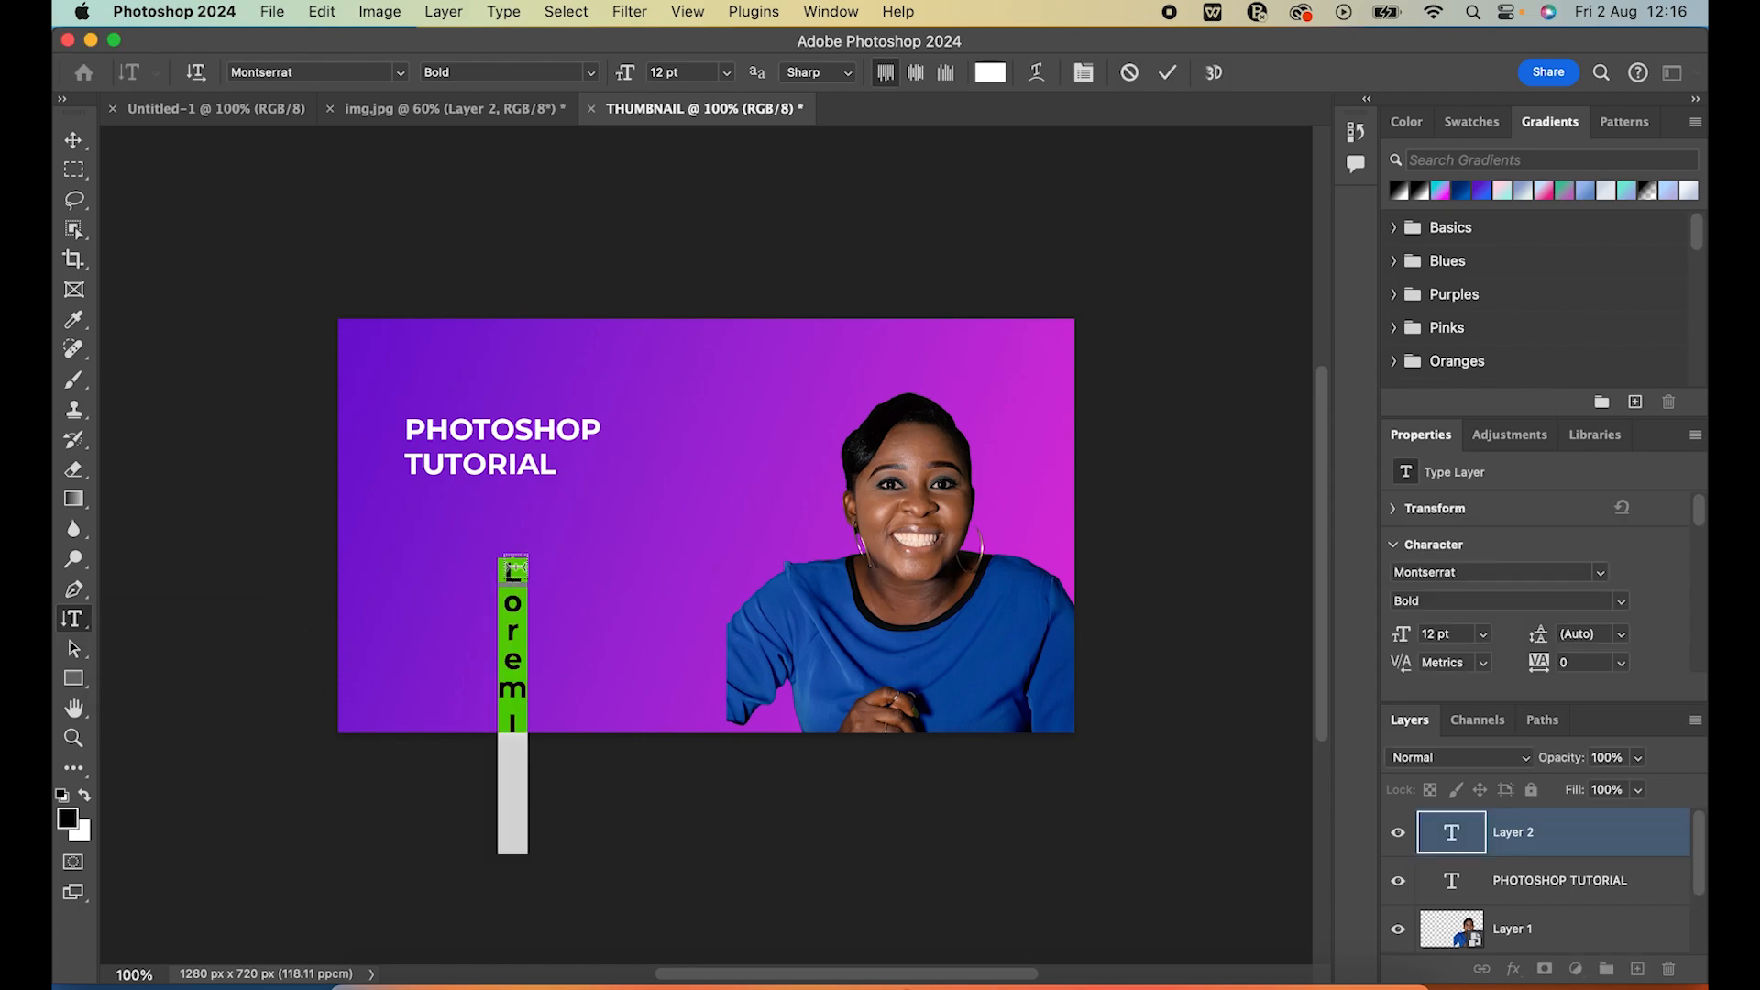
pyautogui.write('B')
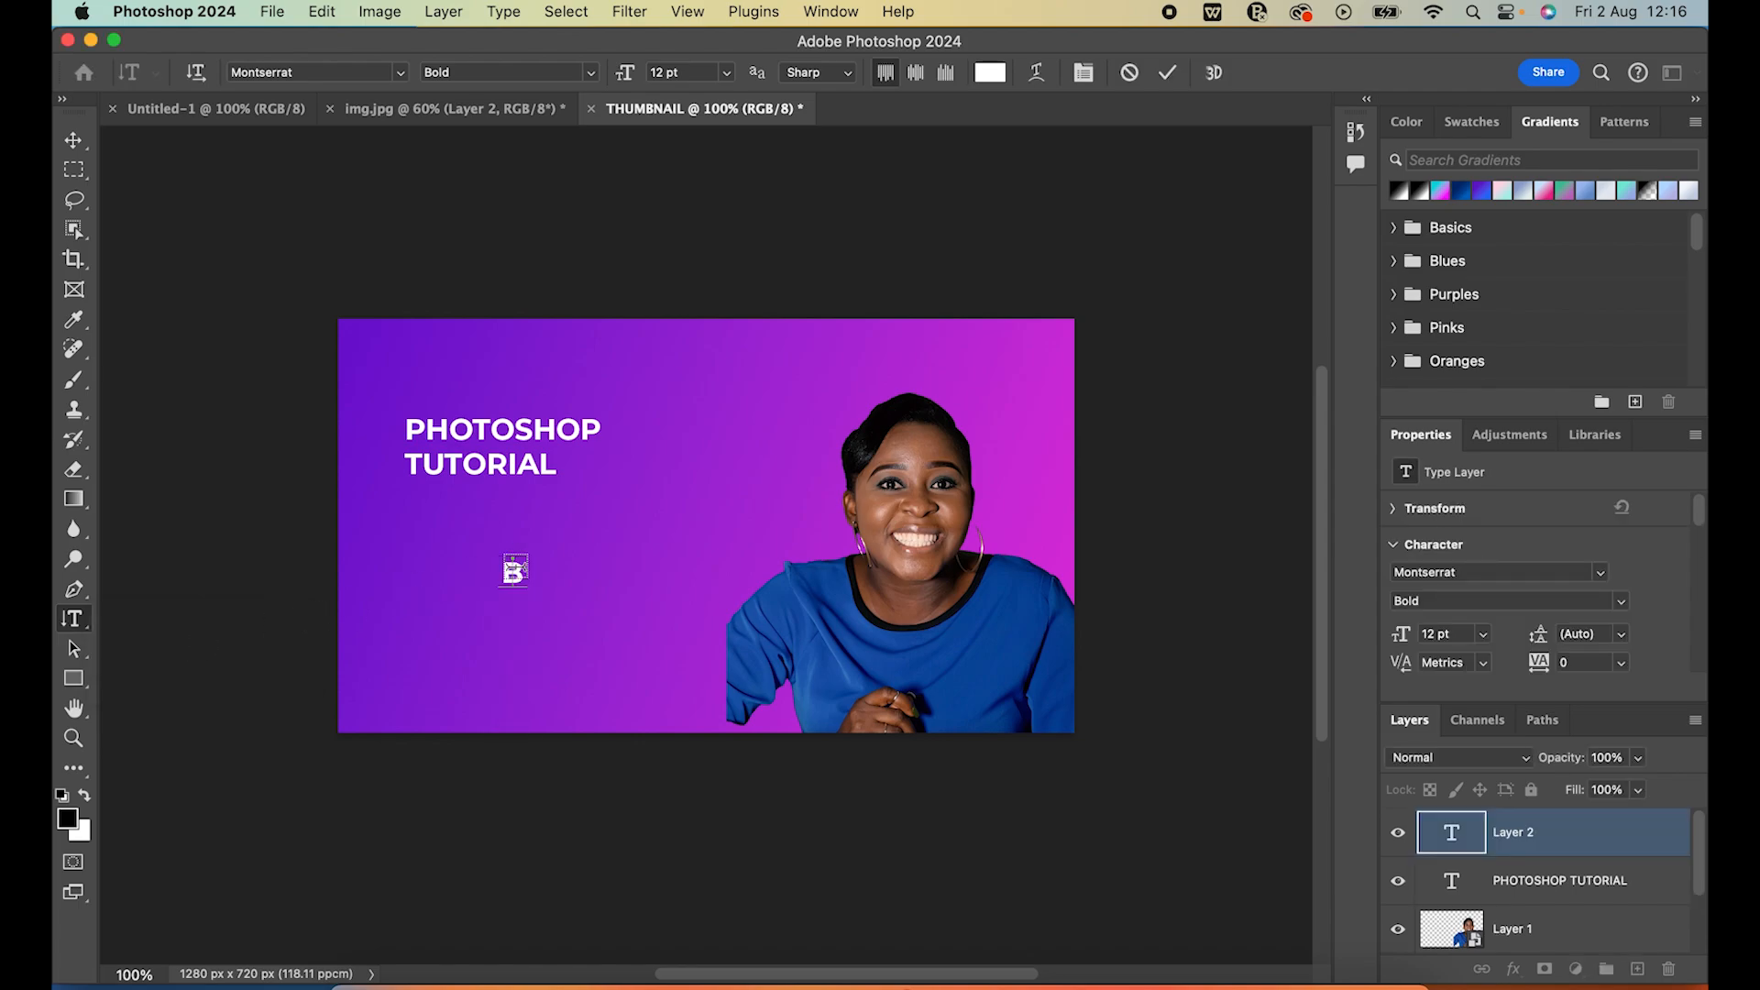
pyautogui.write('Eg')
pyautogui.press('BackSpace')
pyautogui.write('GINE')
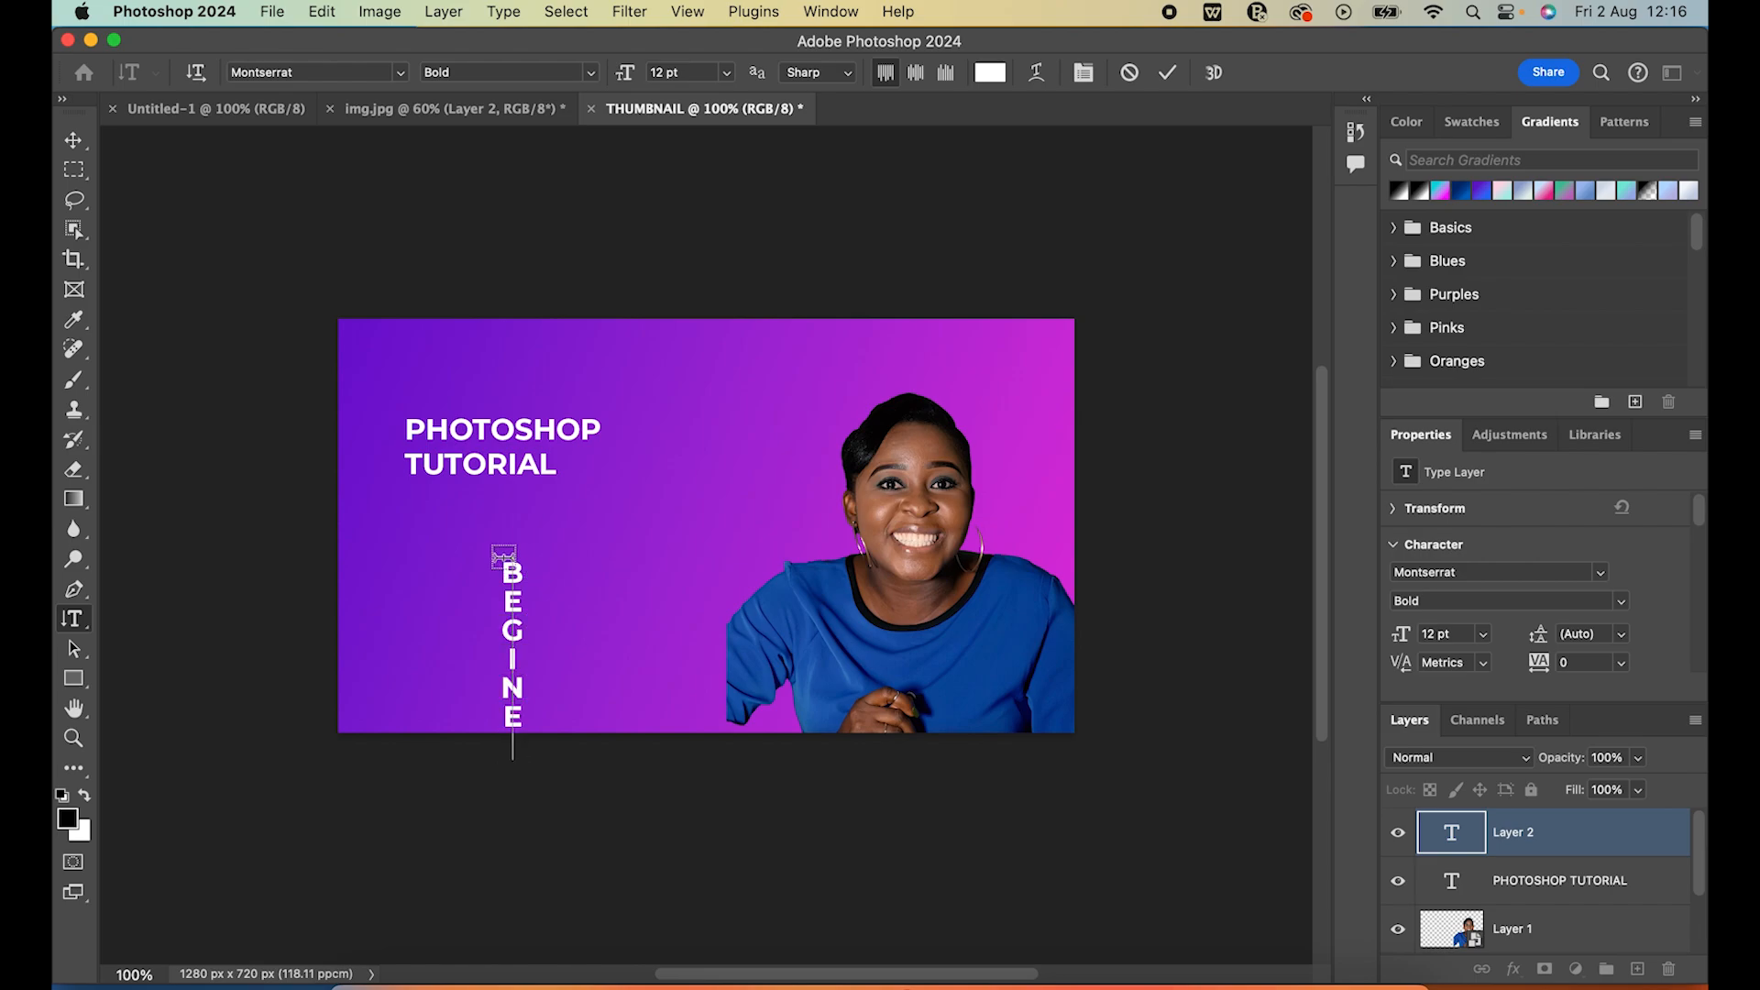
pyautogui.press('BackSpace')
pyautogui.press('BackSpace')
pyautogui.press('BackSpace')
pyautogui.press('BackSpace')
pyautogui.press('BackSpace')
pyautogui.press('BackSpace')
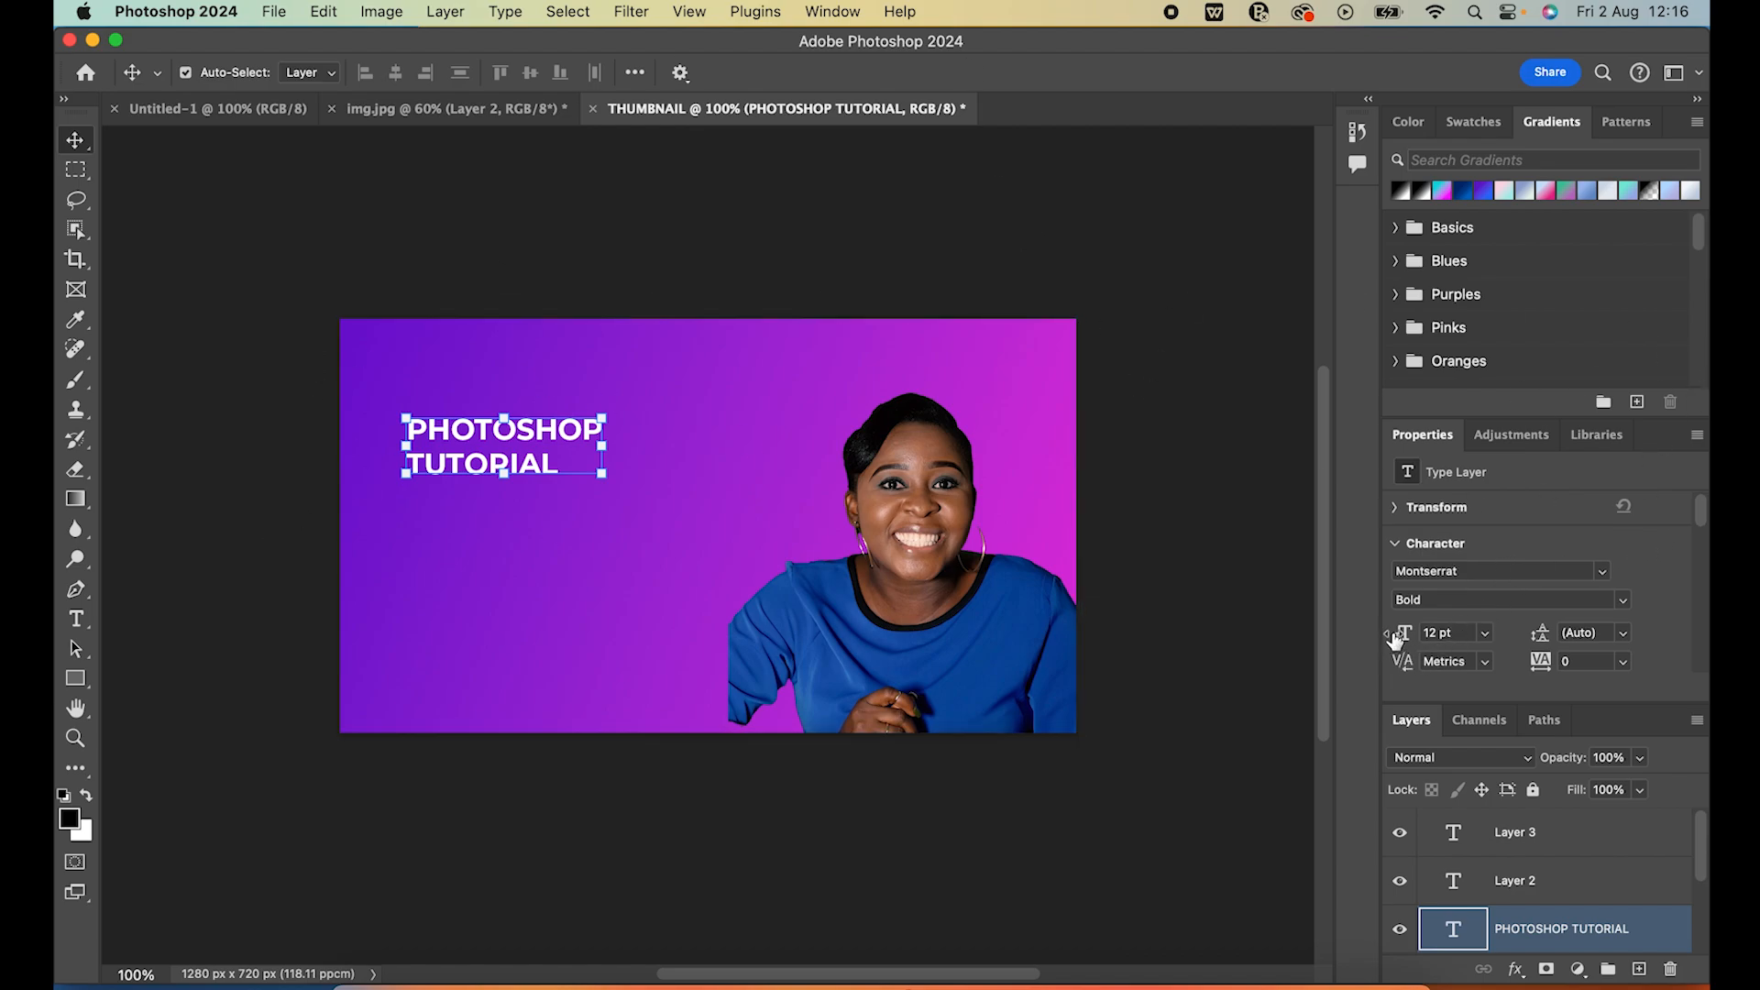
# Set the PHOTOSHOP TUTORIAL text's font size to 25 pt and its tracking to 40
pyautogui.moveTo(1402, 639); pyautogui.dragTo(1417, 640)
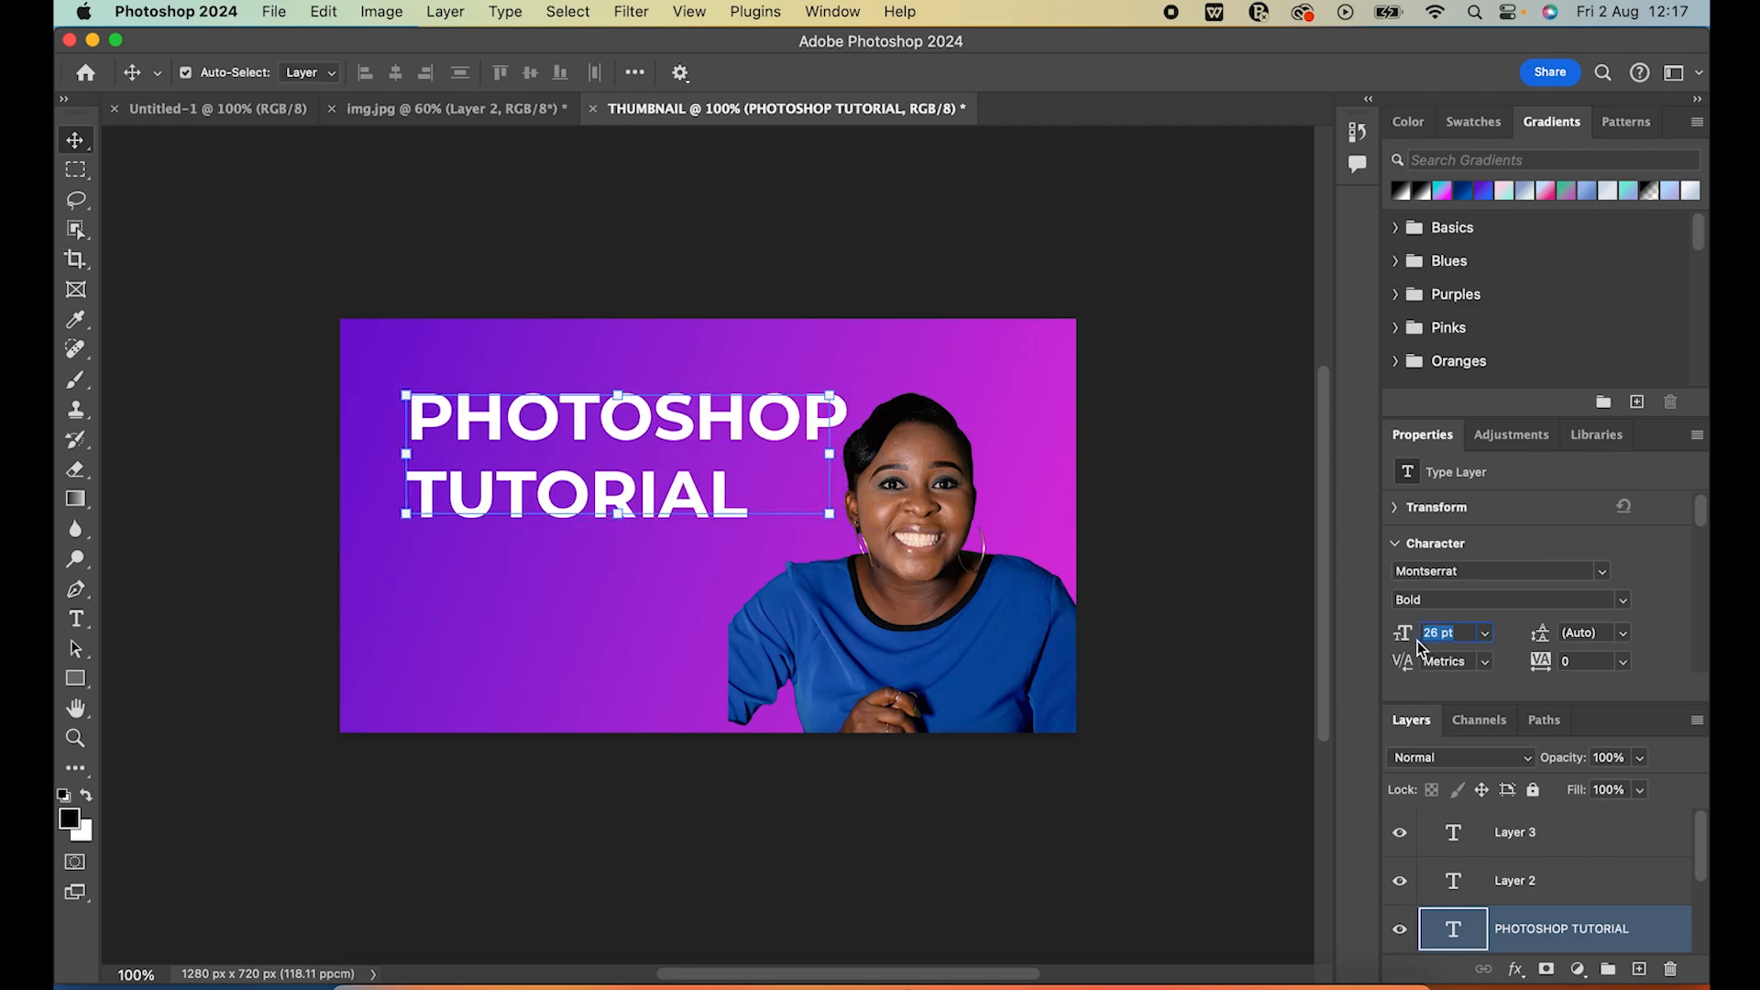
pyautogui.press('Down')
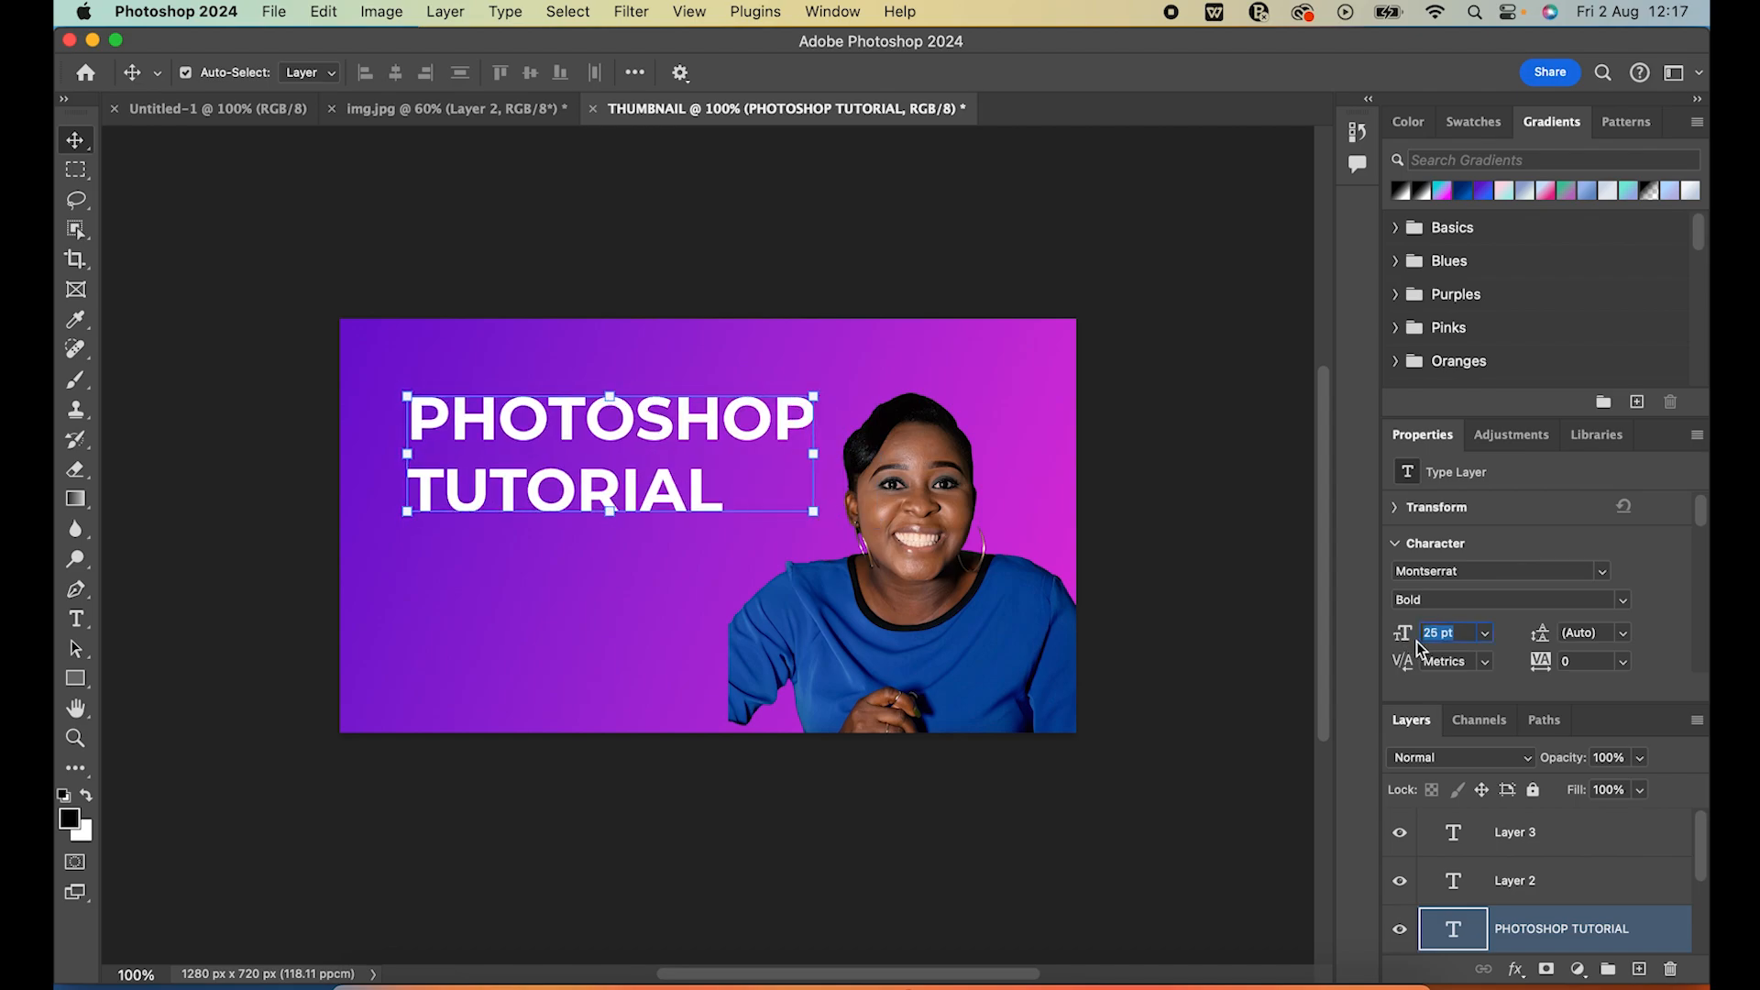
pyautogui.scroll(-2, 1568, 632)
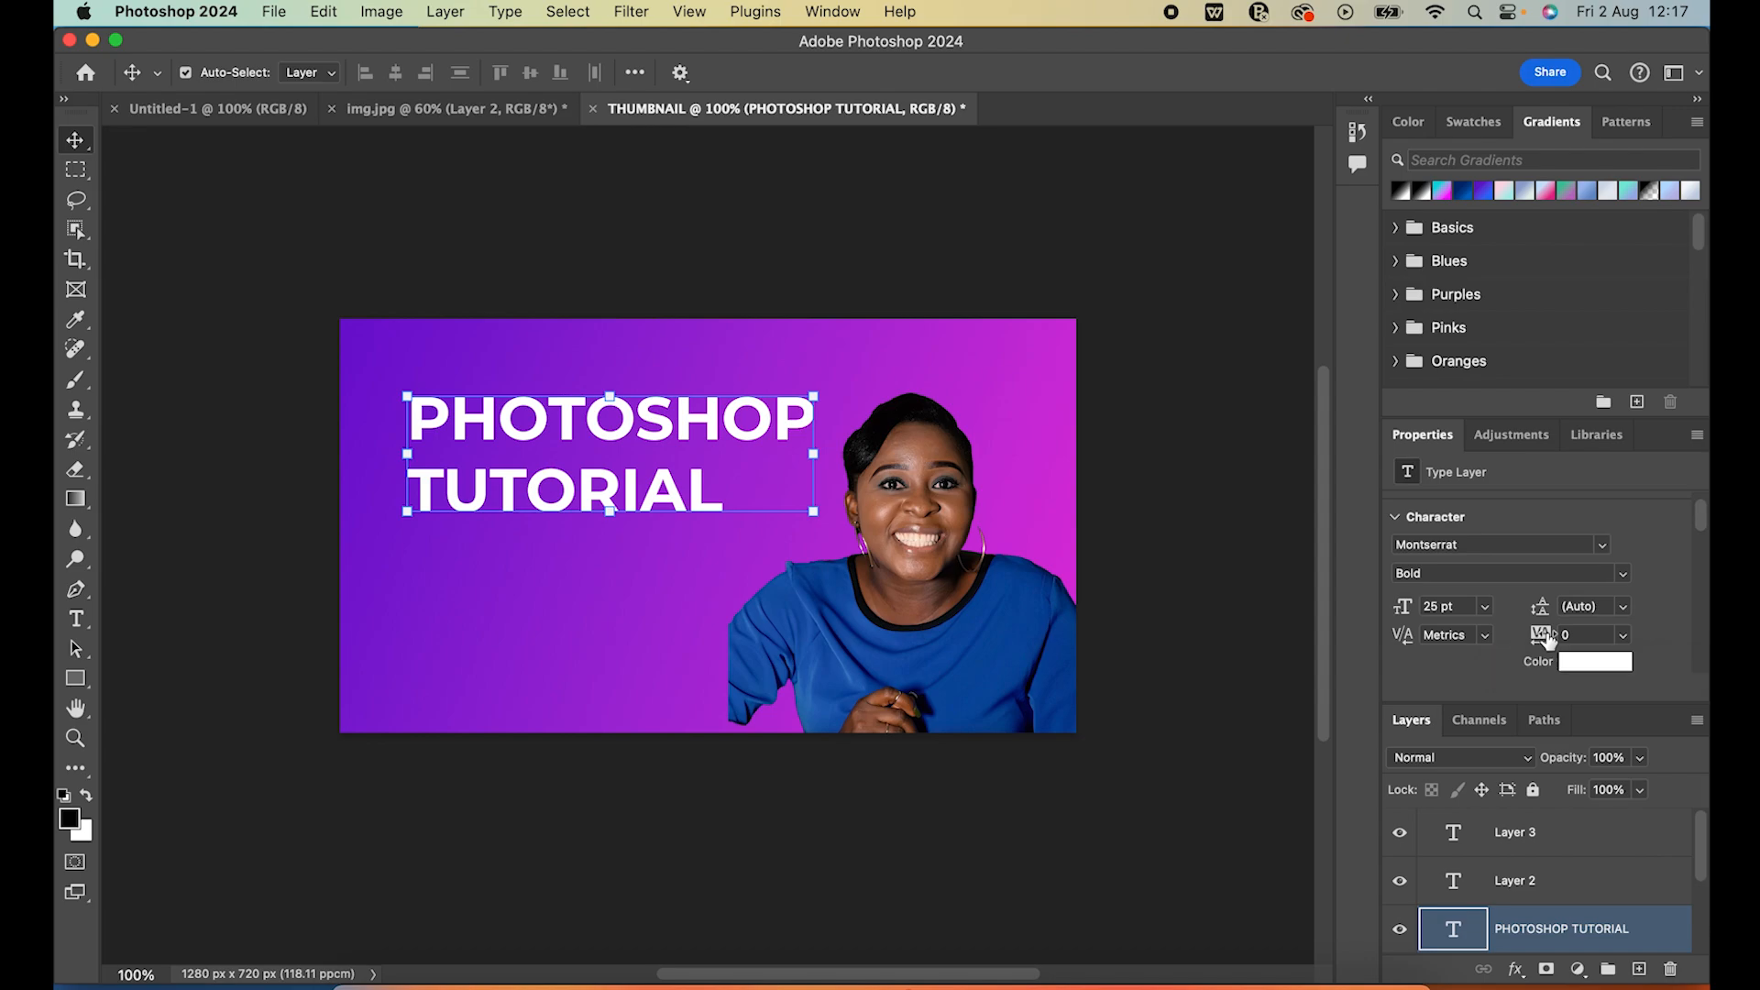
pyautogui.moveTo(1551, 633); pyautogui.dragTo(1552, 634)
pyautogui.scroll(-3, 1550, 629)
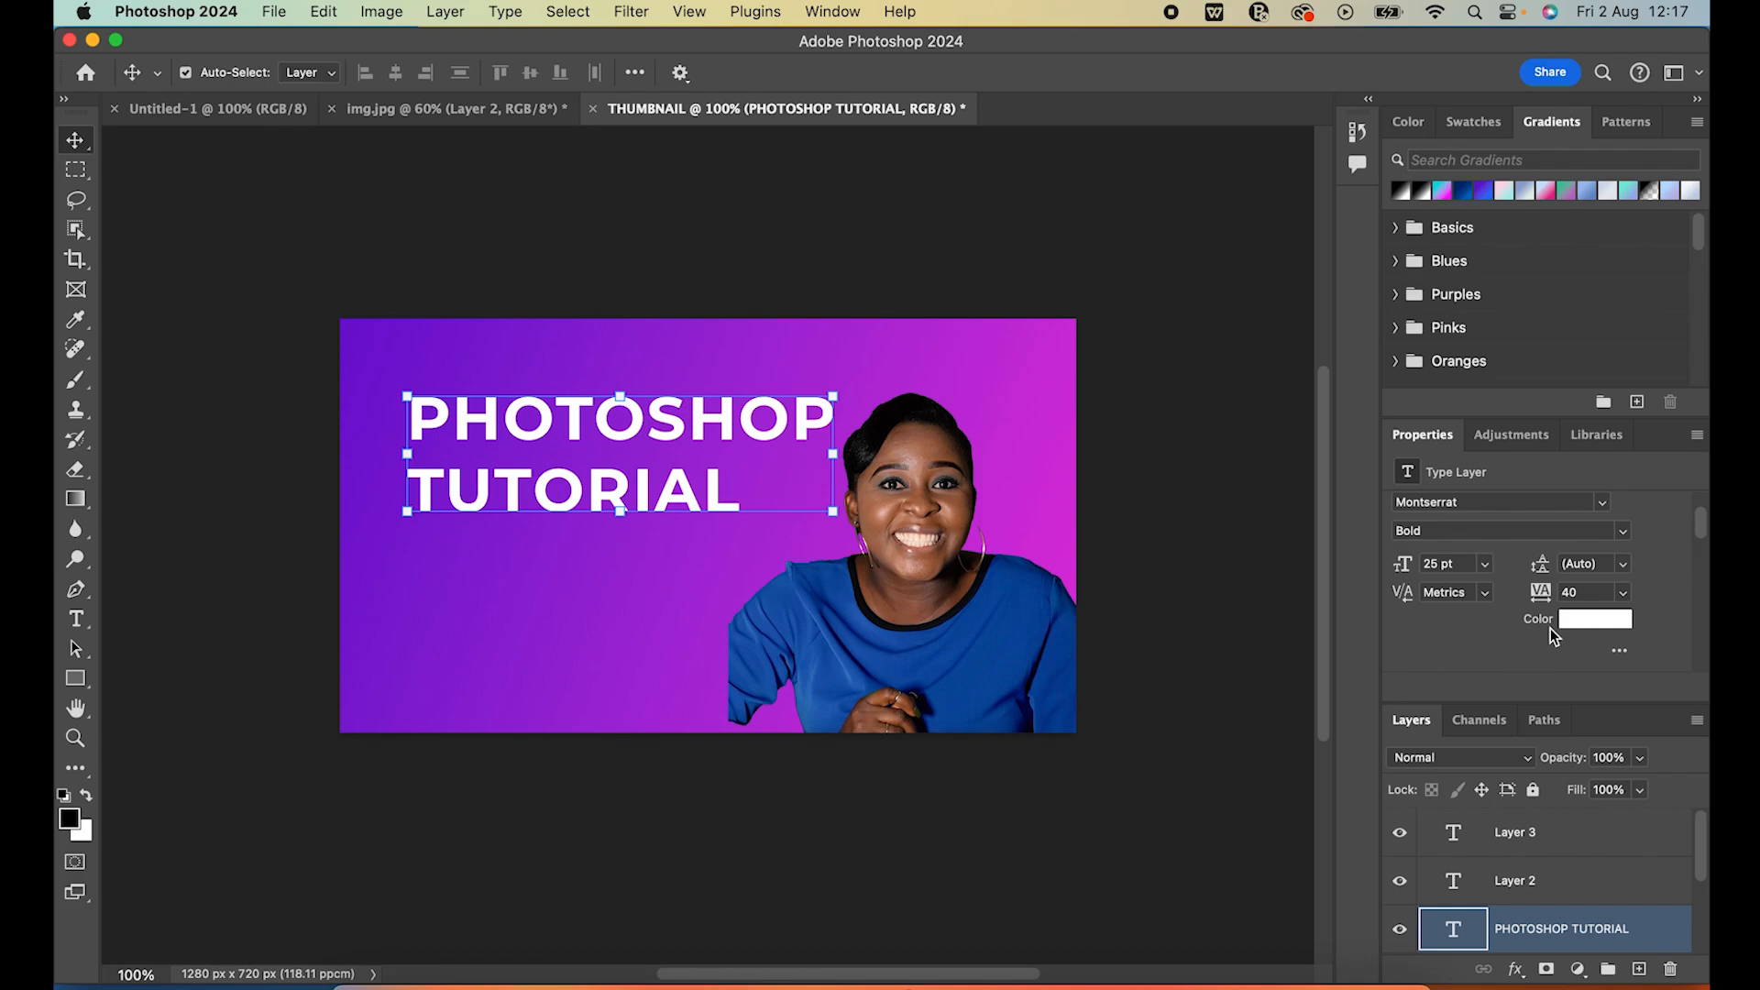
# Try centre alignment on the title text and restore its left alignment
pyautogui.scroll(-2, 1528, 624)
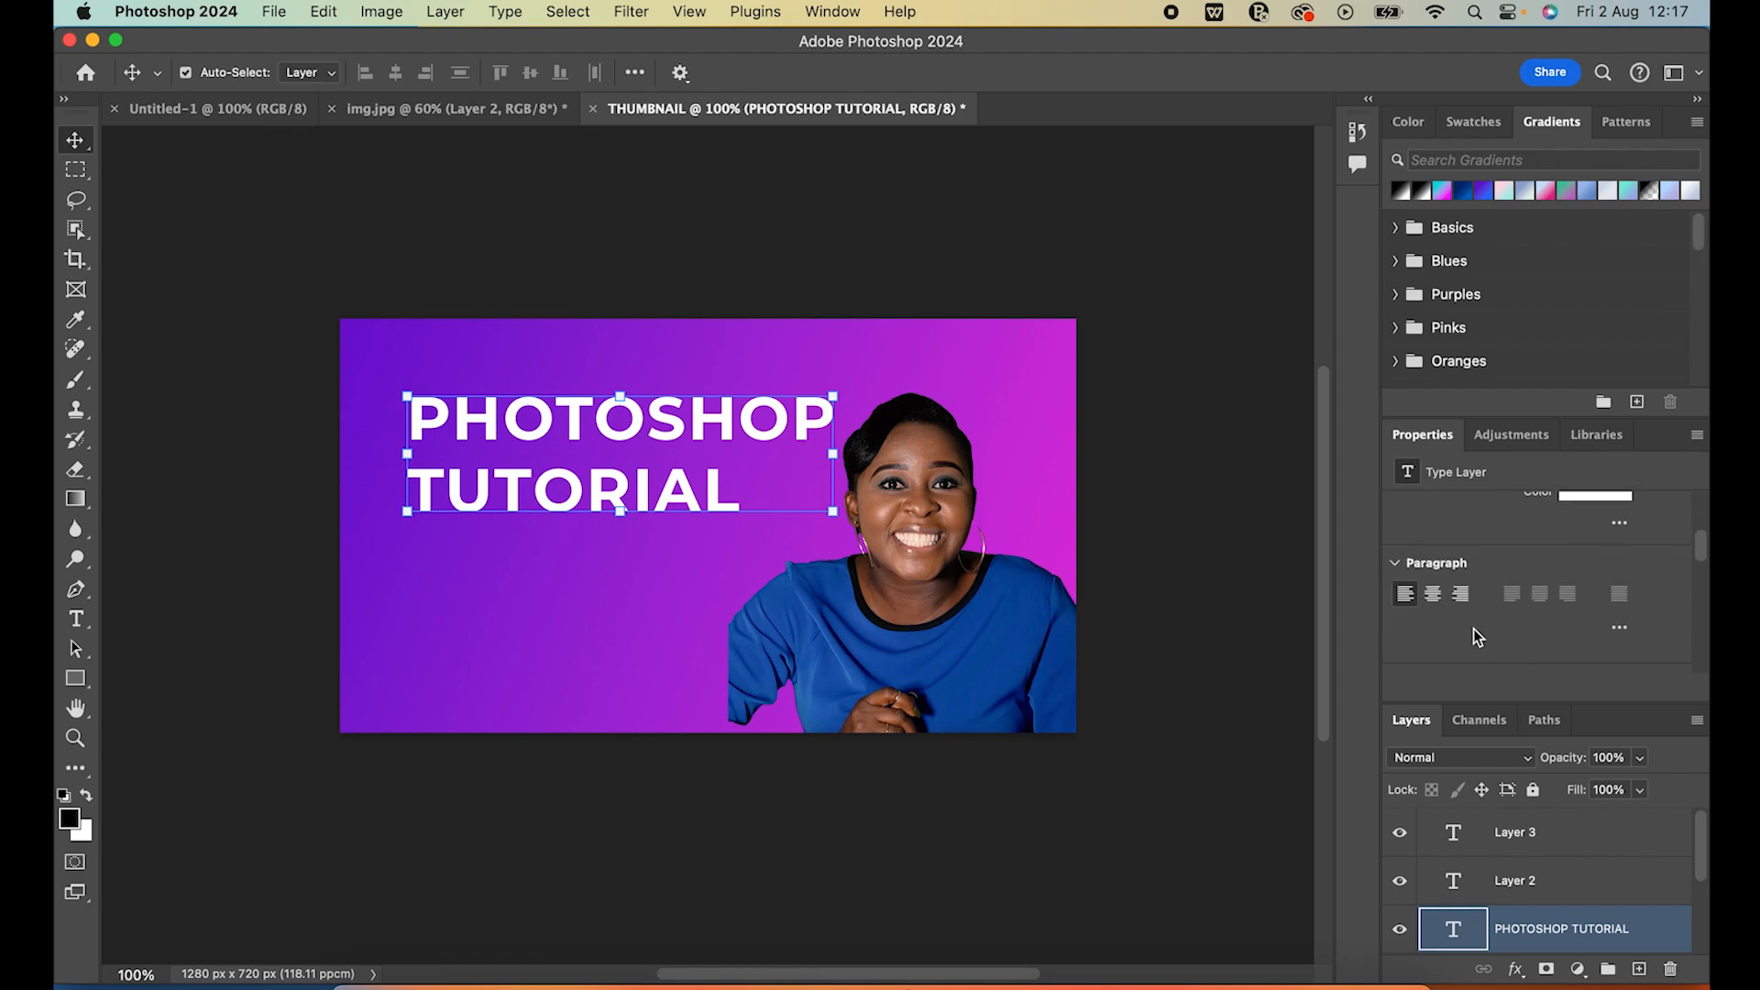
pyautogui.click(1434, 596)
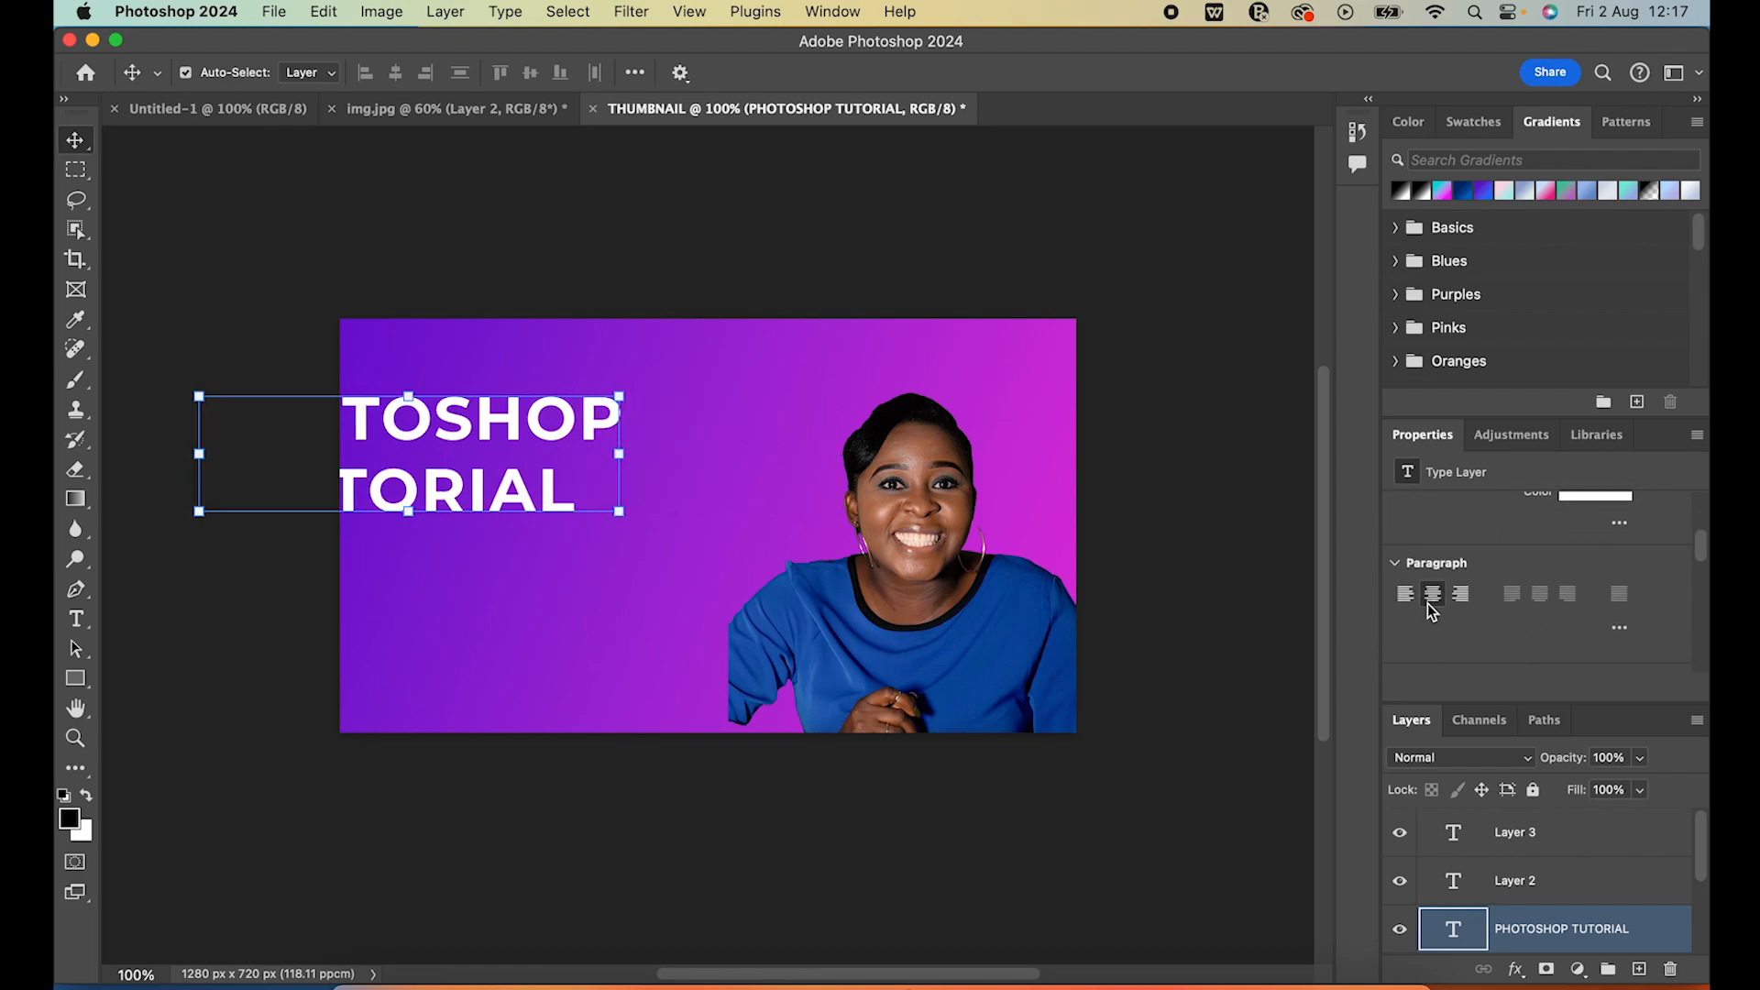
pyautogui.click(1410, 597)
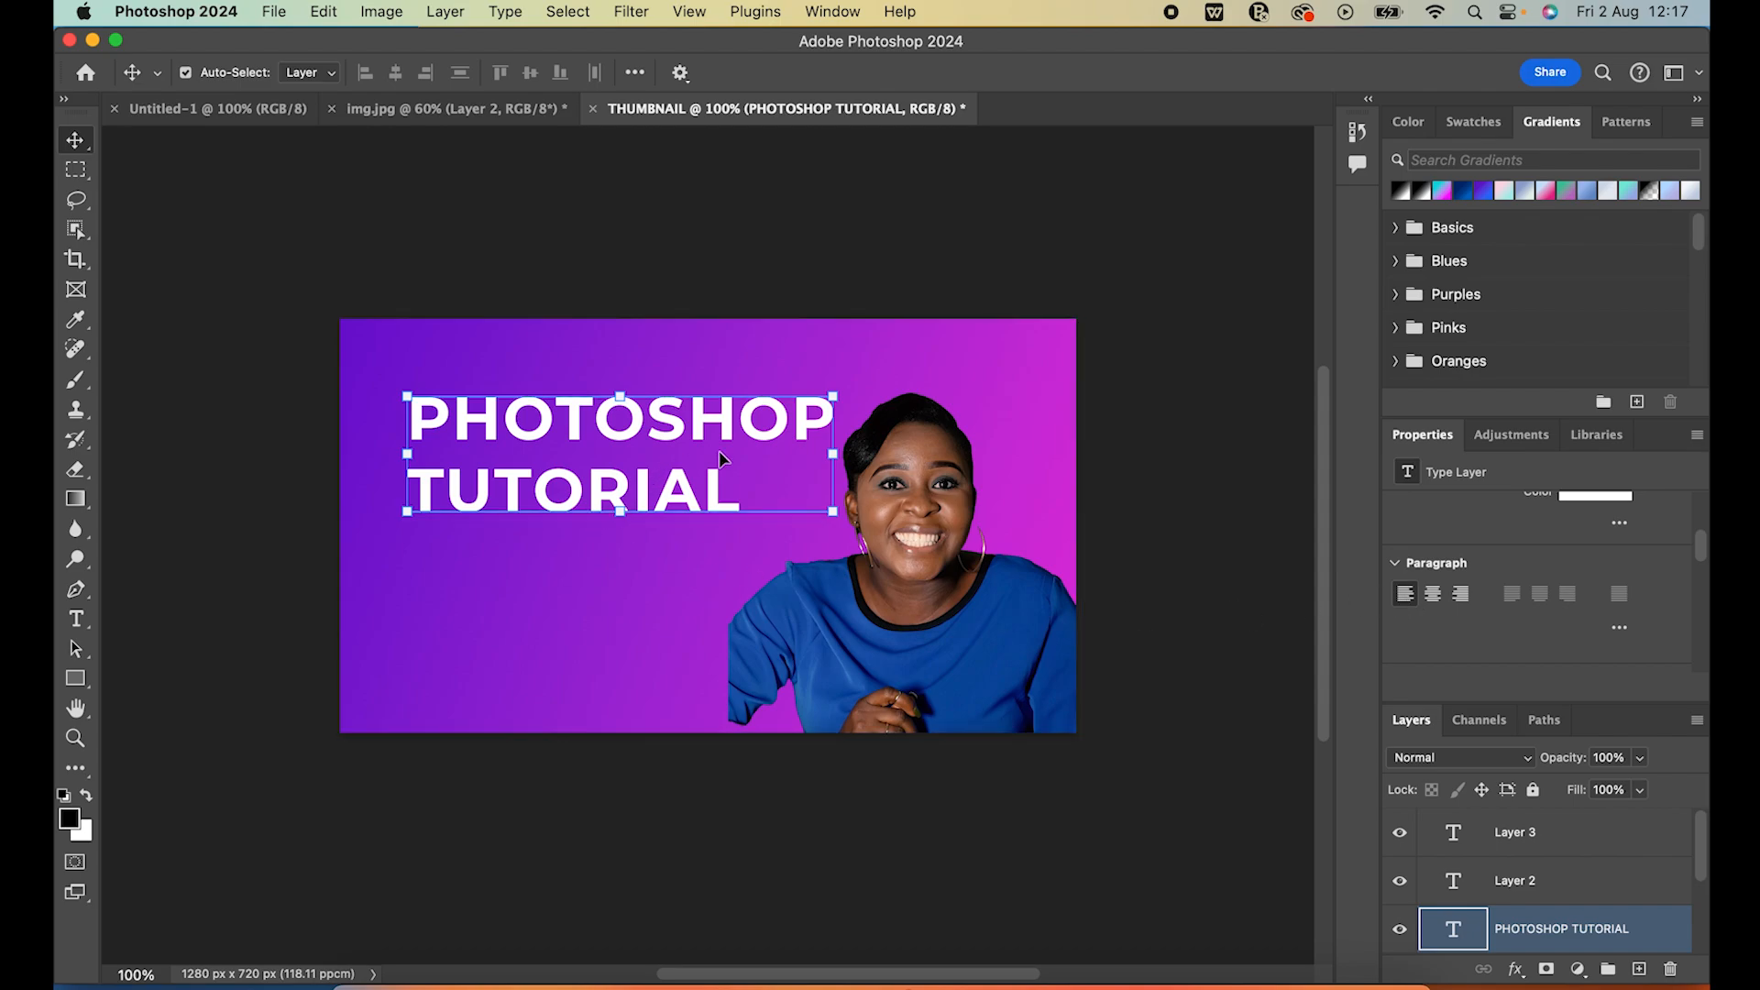
# Set the title text's leading to 27 pt and its tracking to 0
pyautogui.scroll(2, 1615, 596)
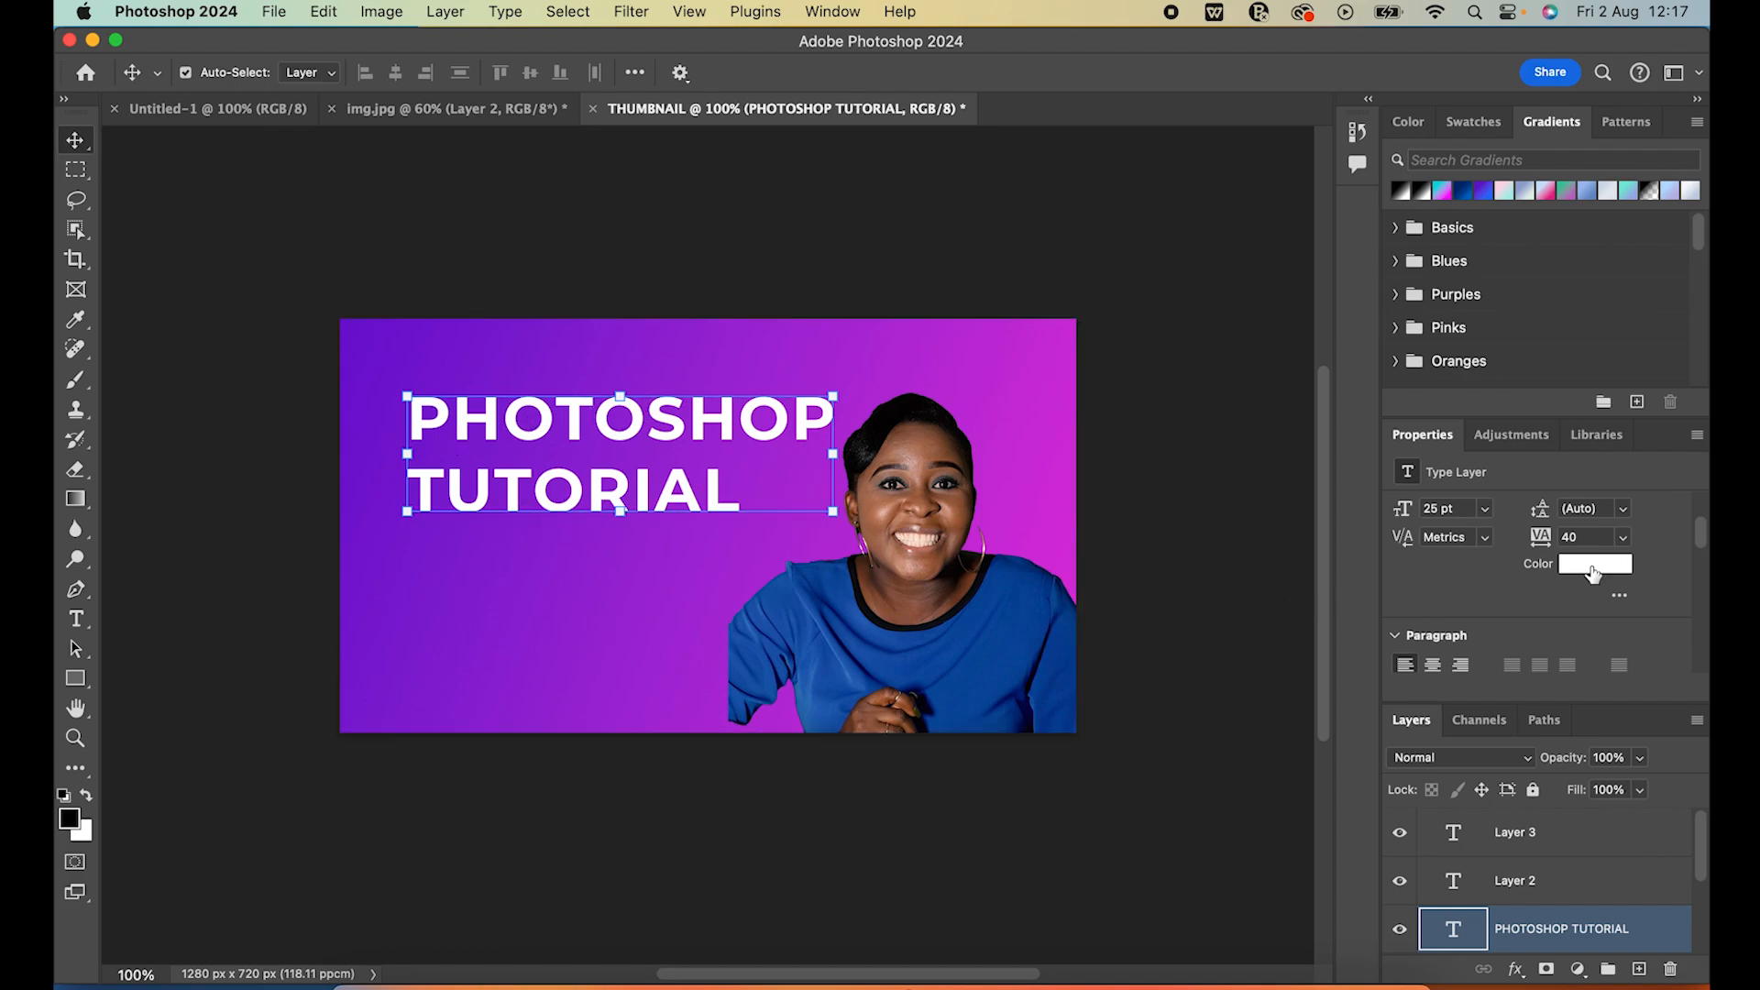
pyautogui.scroll(1, 1593, 565)
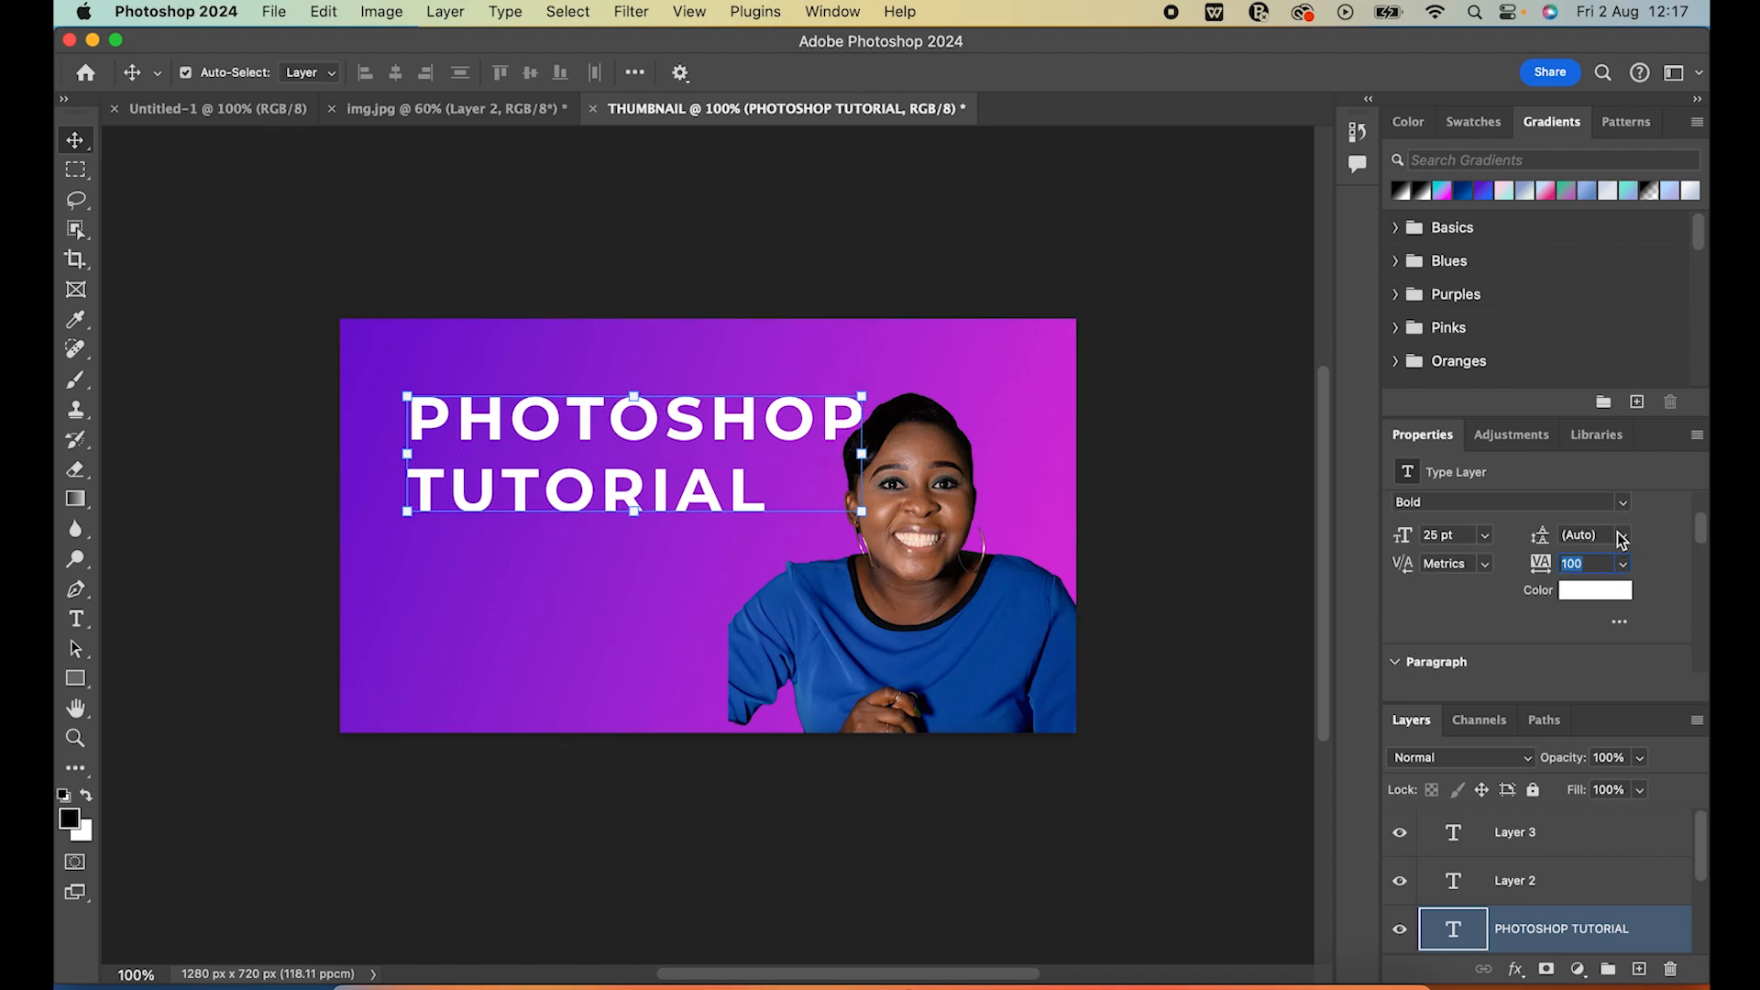
pyautogui.click(1620, 535)
pyautogui.click(1615, 804)
pyautogui.moveTo(1546, 541); pyautogui.dragTo(1542, 543)
pyautogui.press('Up')
pyautogui.click(1541, 565)
pyautogui.write('0')
pyautogui.press('Return')
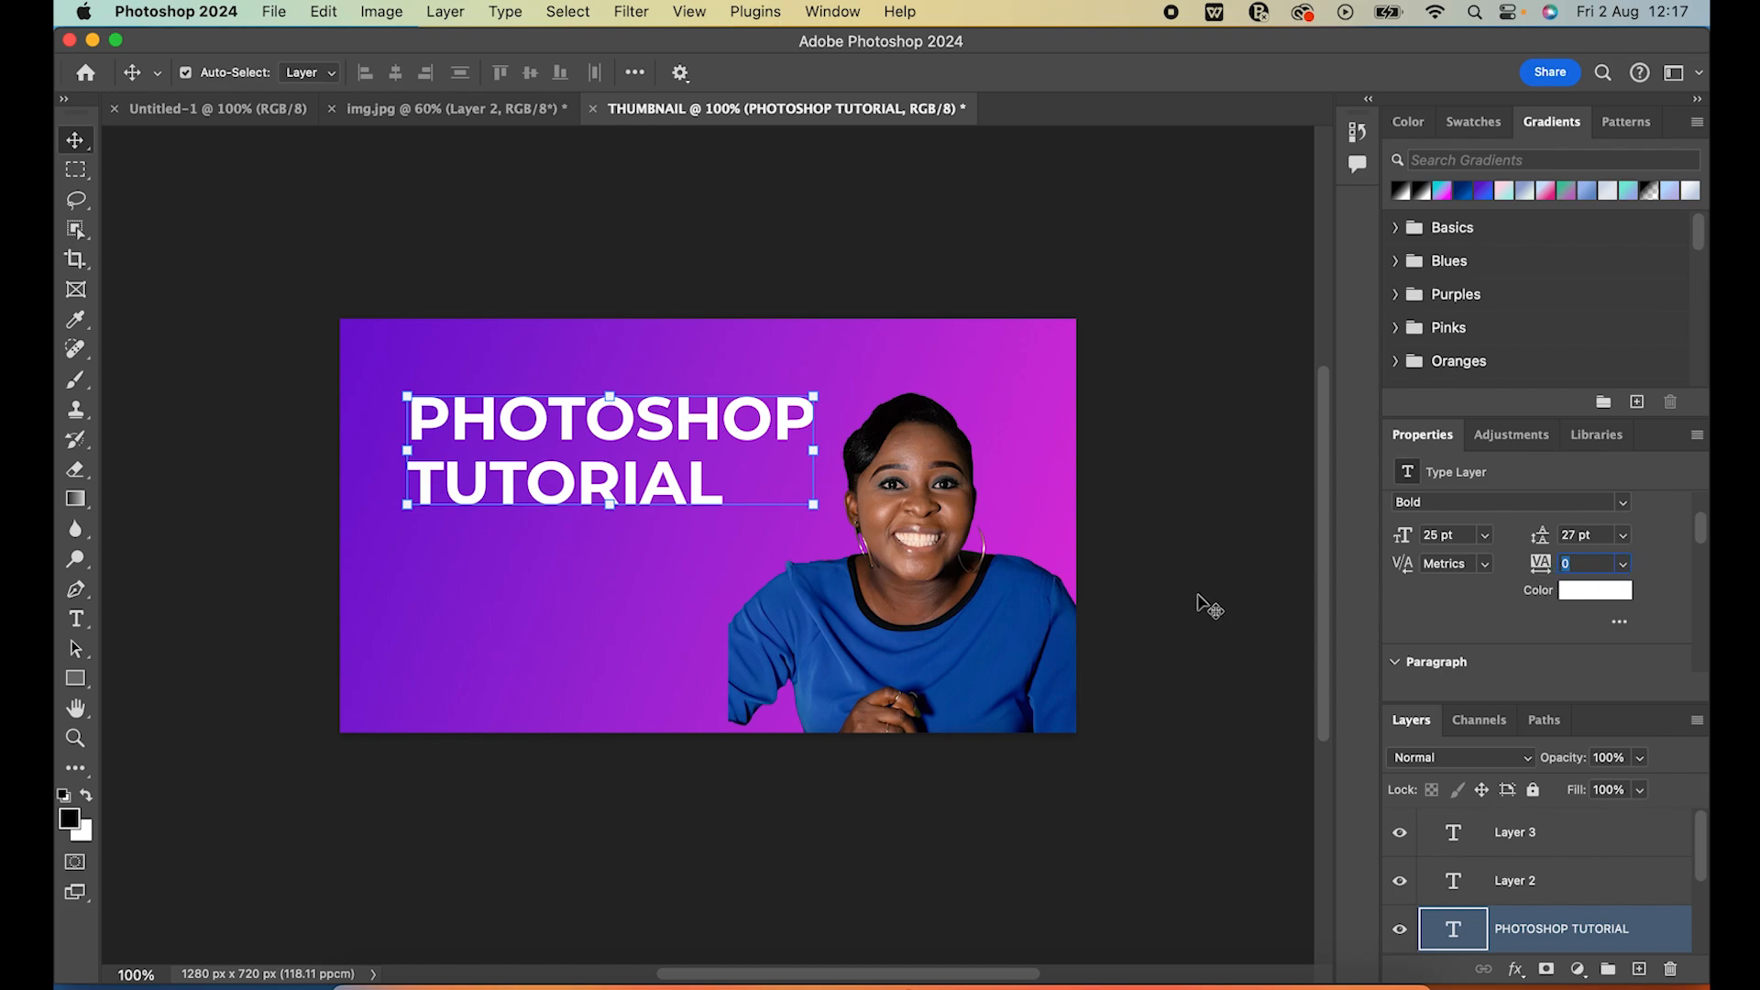
# Move the title closer to the canvas's left edge, and show the rulers to place a vertical guide along the title's left side
pyautogui.moveTo(550, 488); pyautogui.dragTo(505, 499)
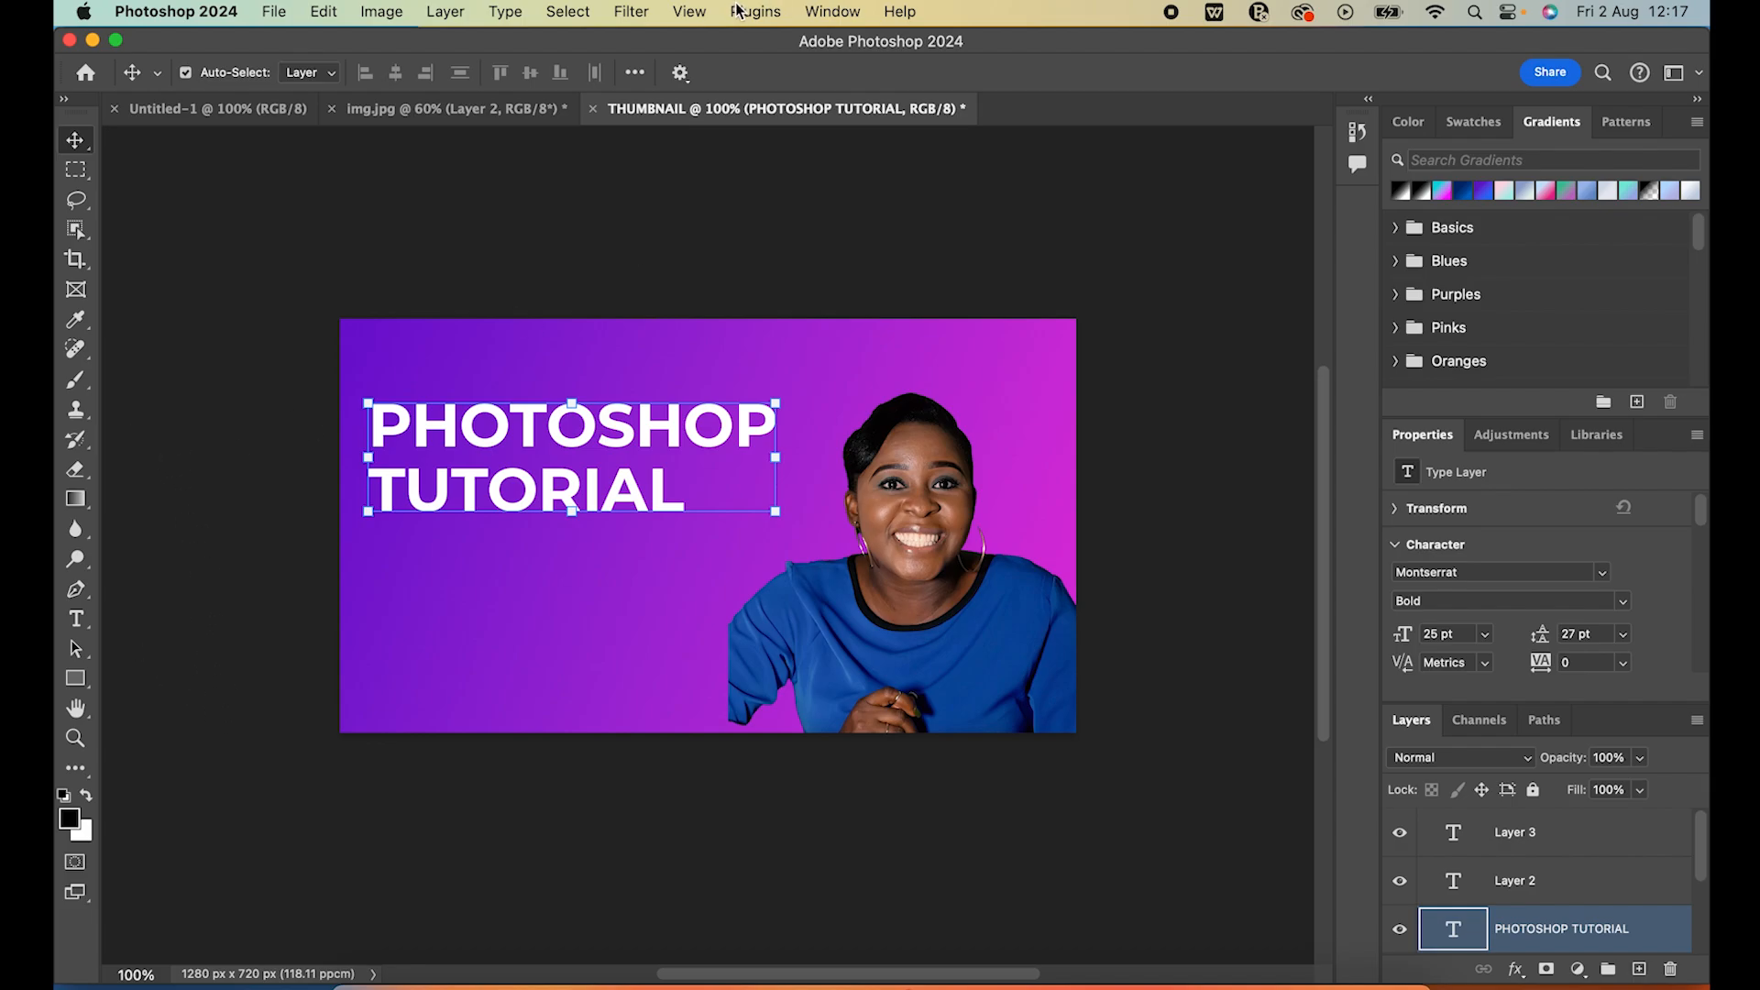
pyautogui.click(689, 12)
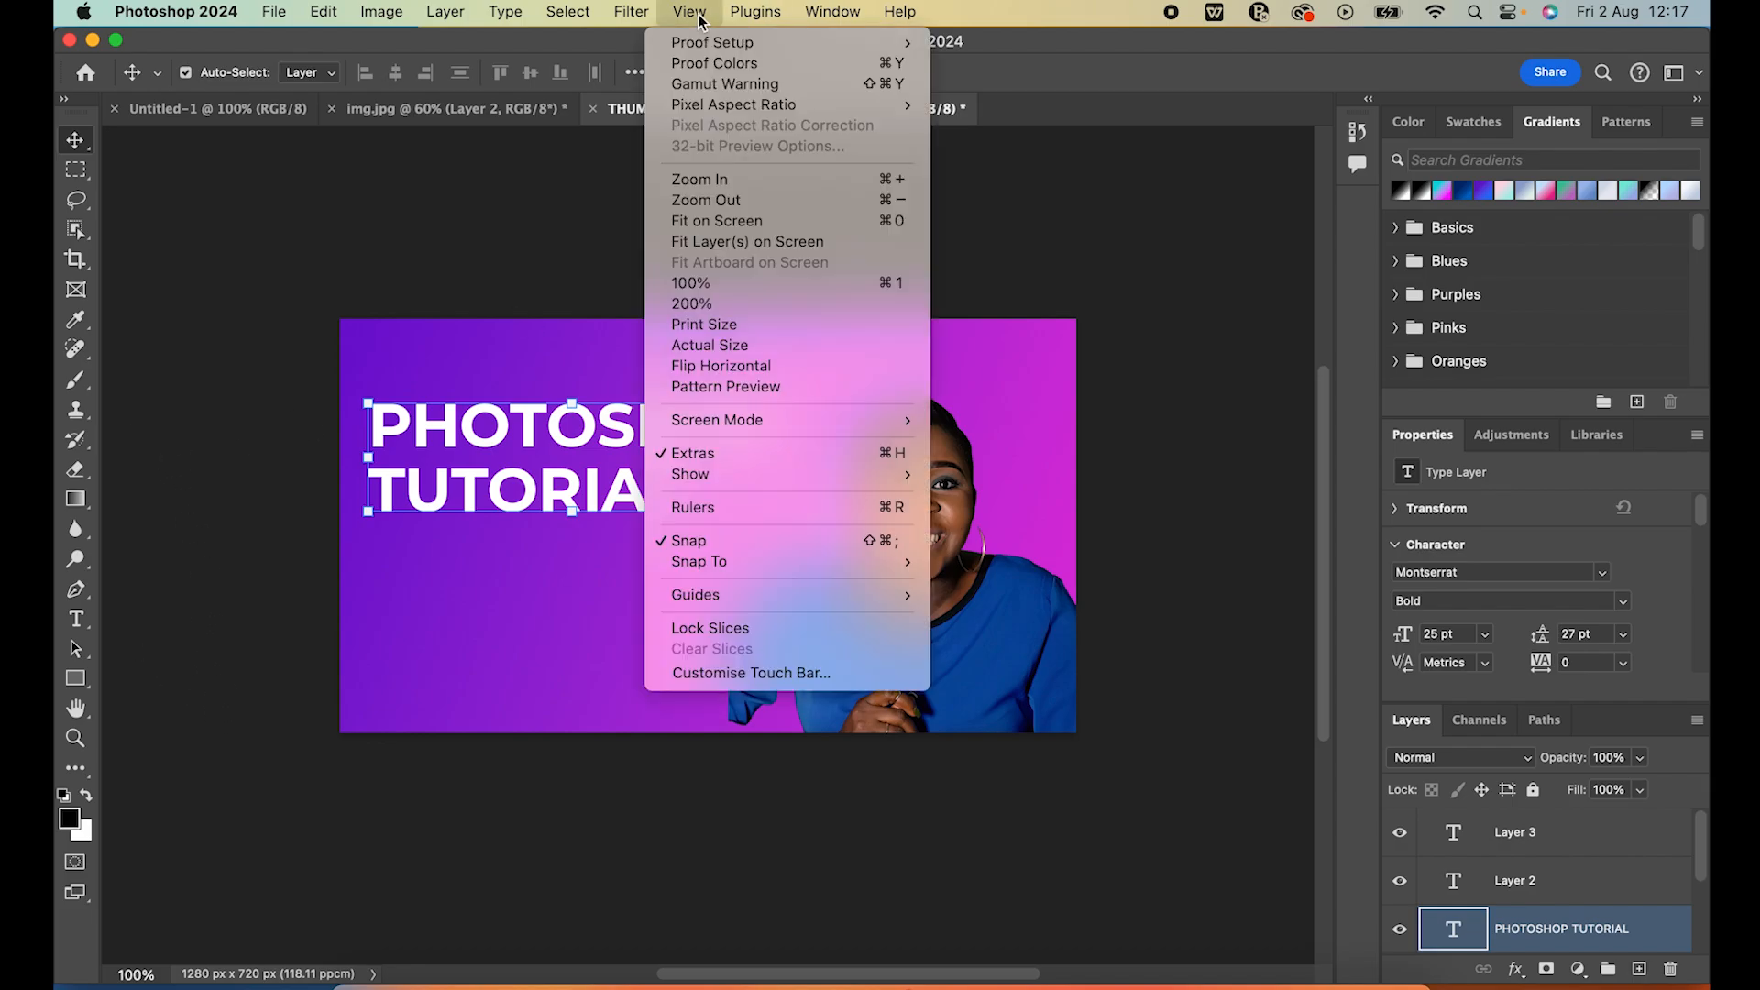
pyautogui.click(703, 512)
pyautogui.moveTo(115, 676); pyautogui.dragTo(387, 672)
pyautogui.click(903, 298)
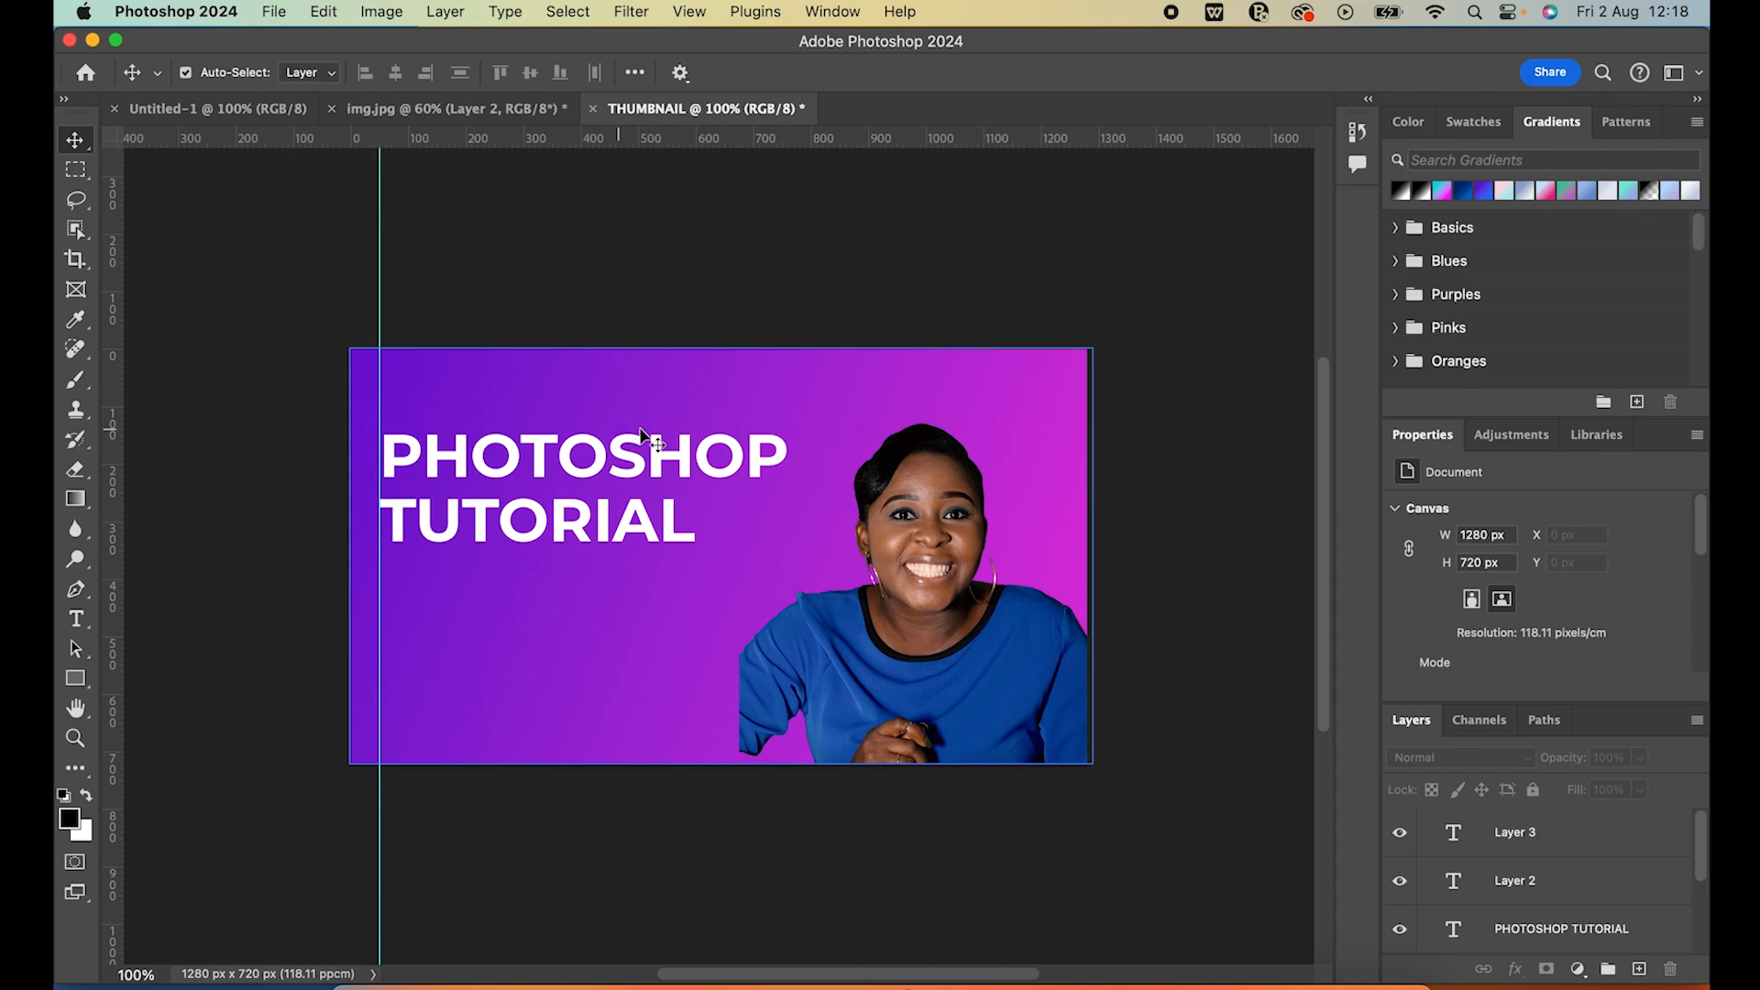
# Lower the title along the vertical guide to about mid-height of the canvas and deselect it
pyautogui.moveTo(597, 519); pyautogui.dragTo(600, 564)
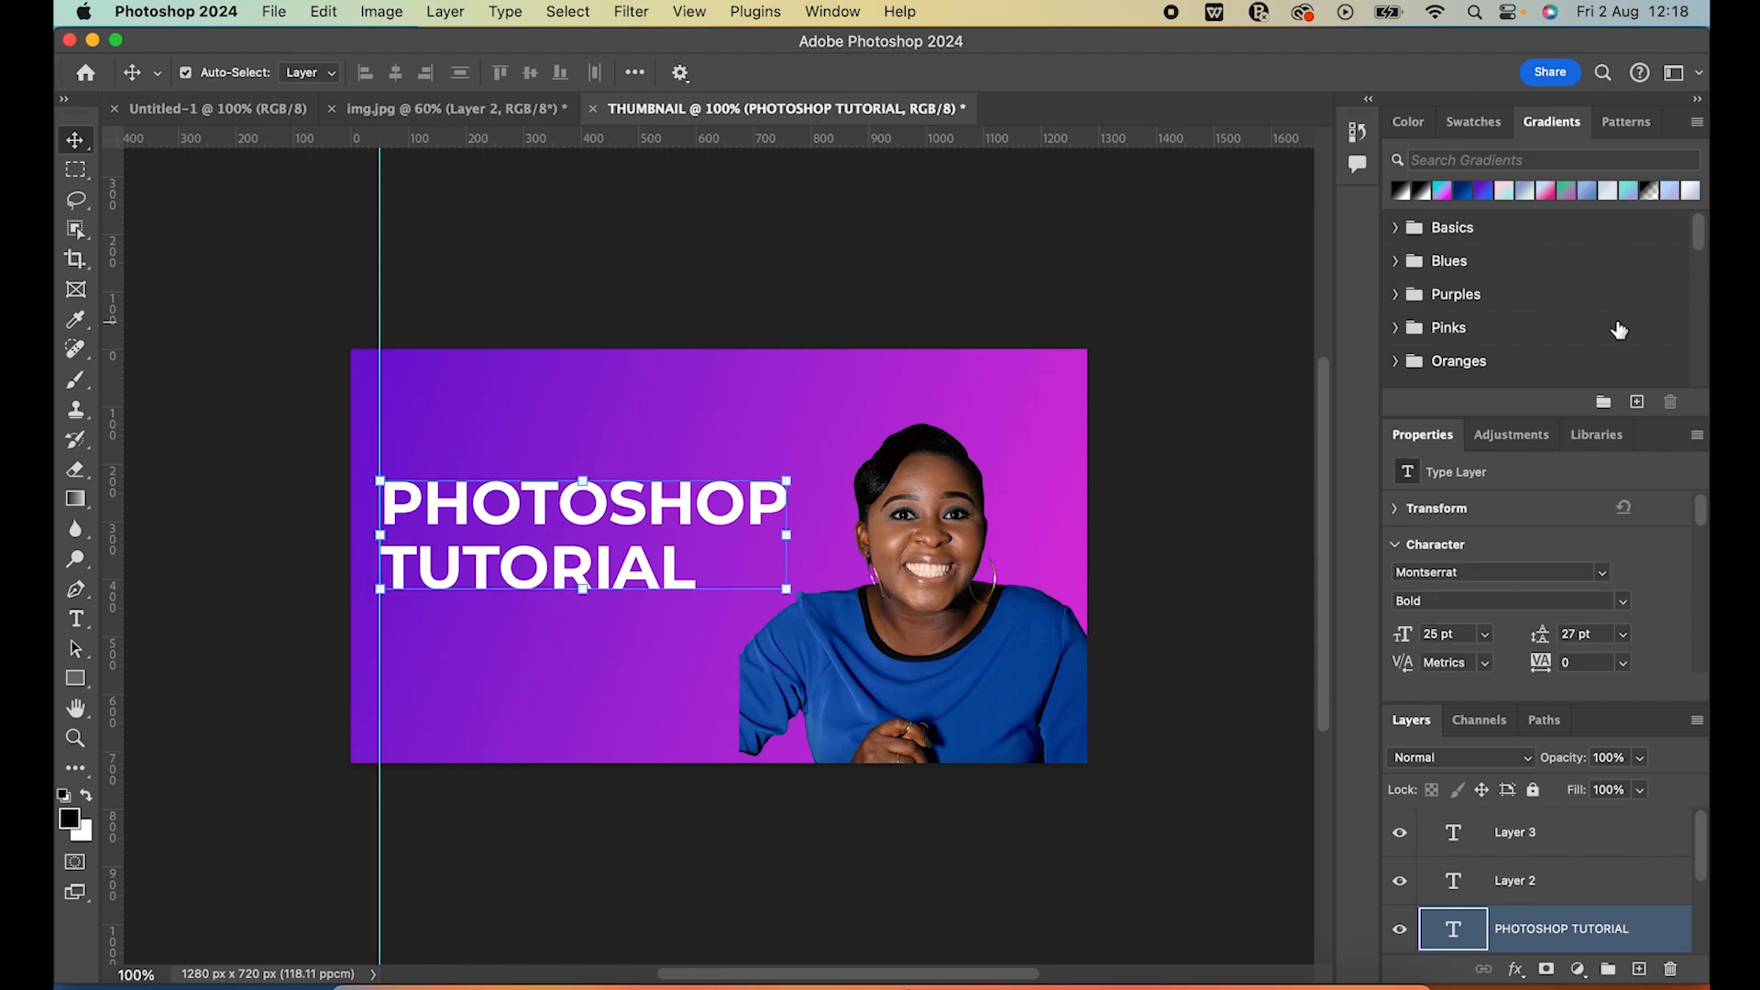
pyautogui.click(670, 225)
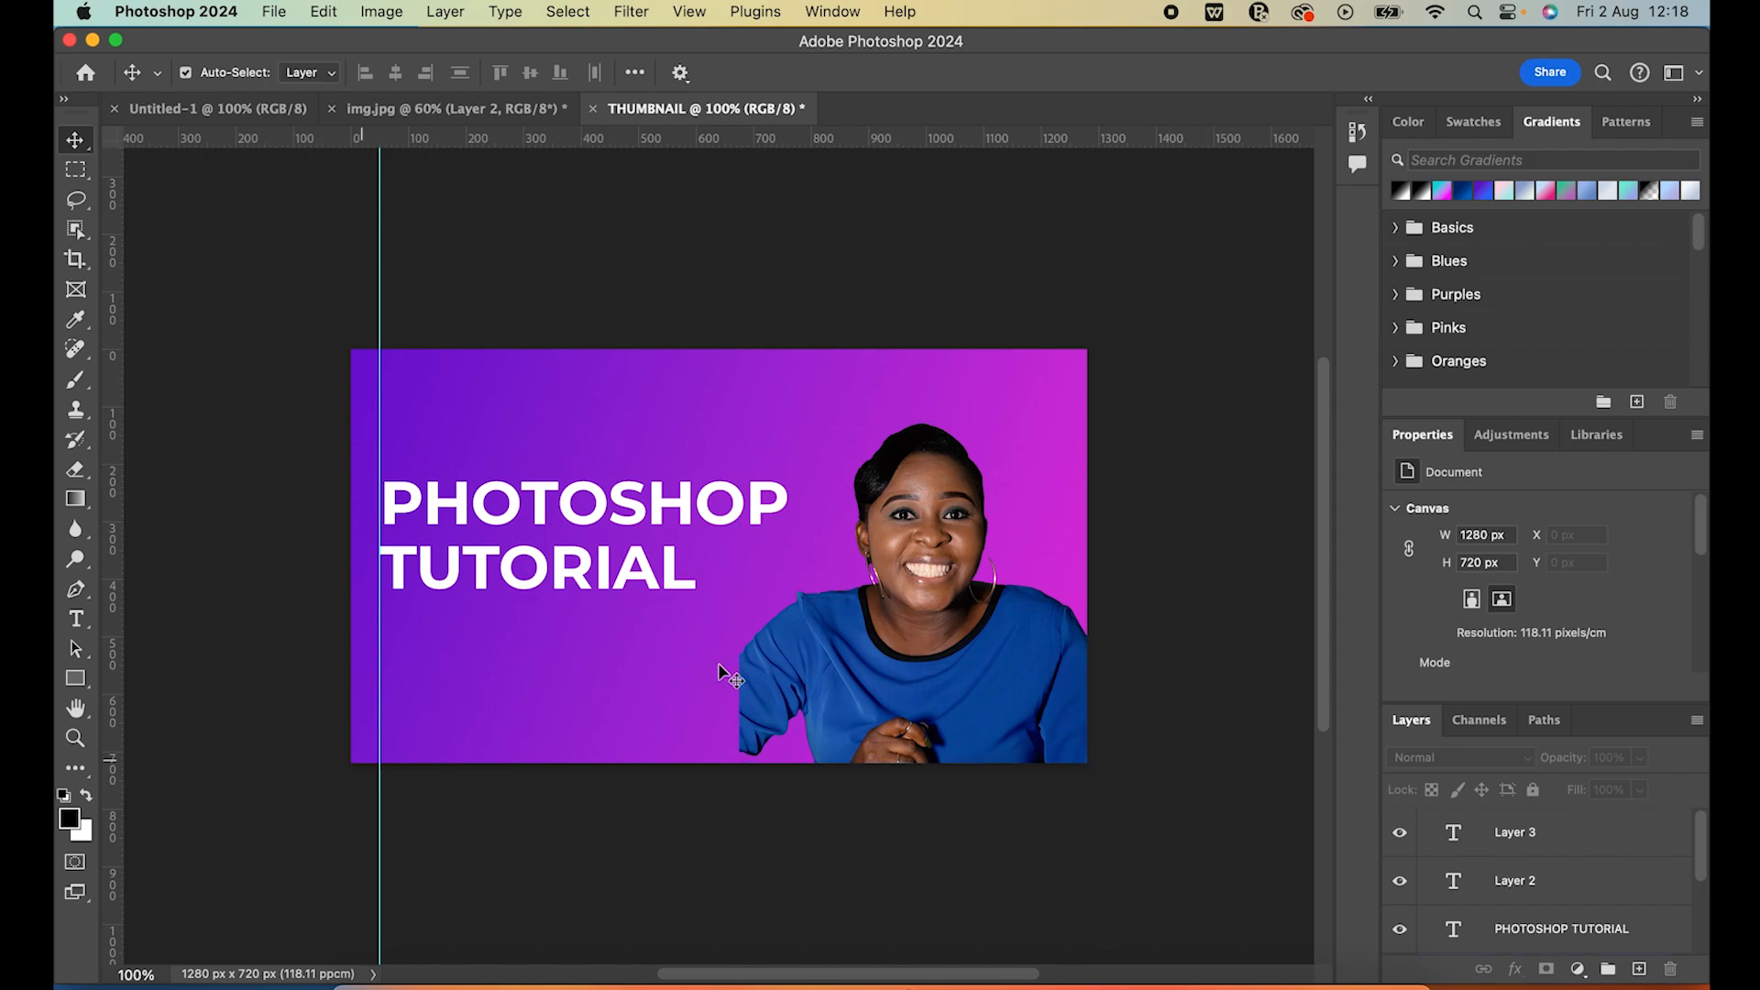
# Add a layer mask to the portrait layer and draw a short black-to-white gradient across its left sleeve edge
pyautogui.click(908, 621)
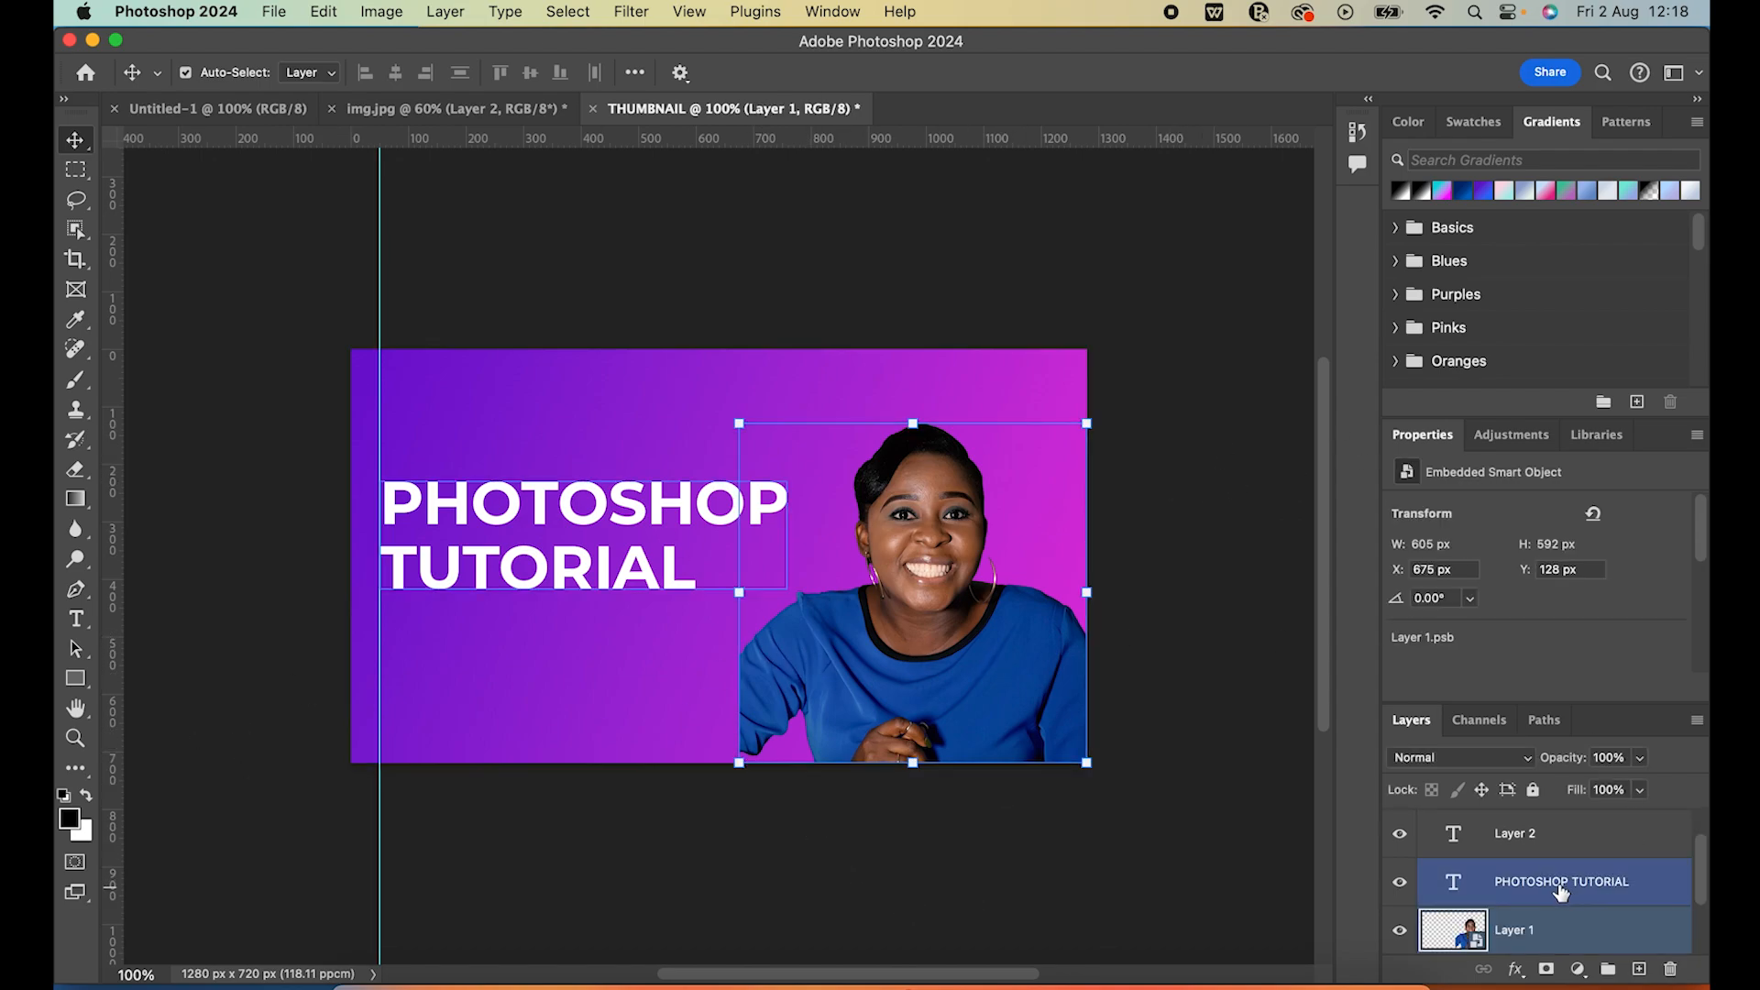
pyautogui.scroll(-2, 1562, 893)
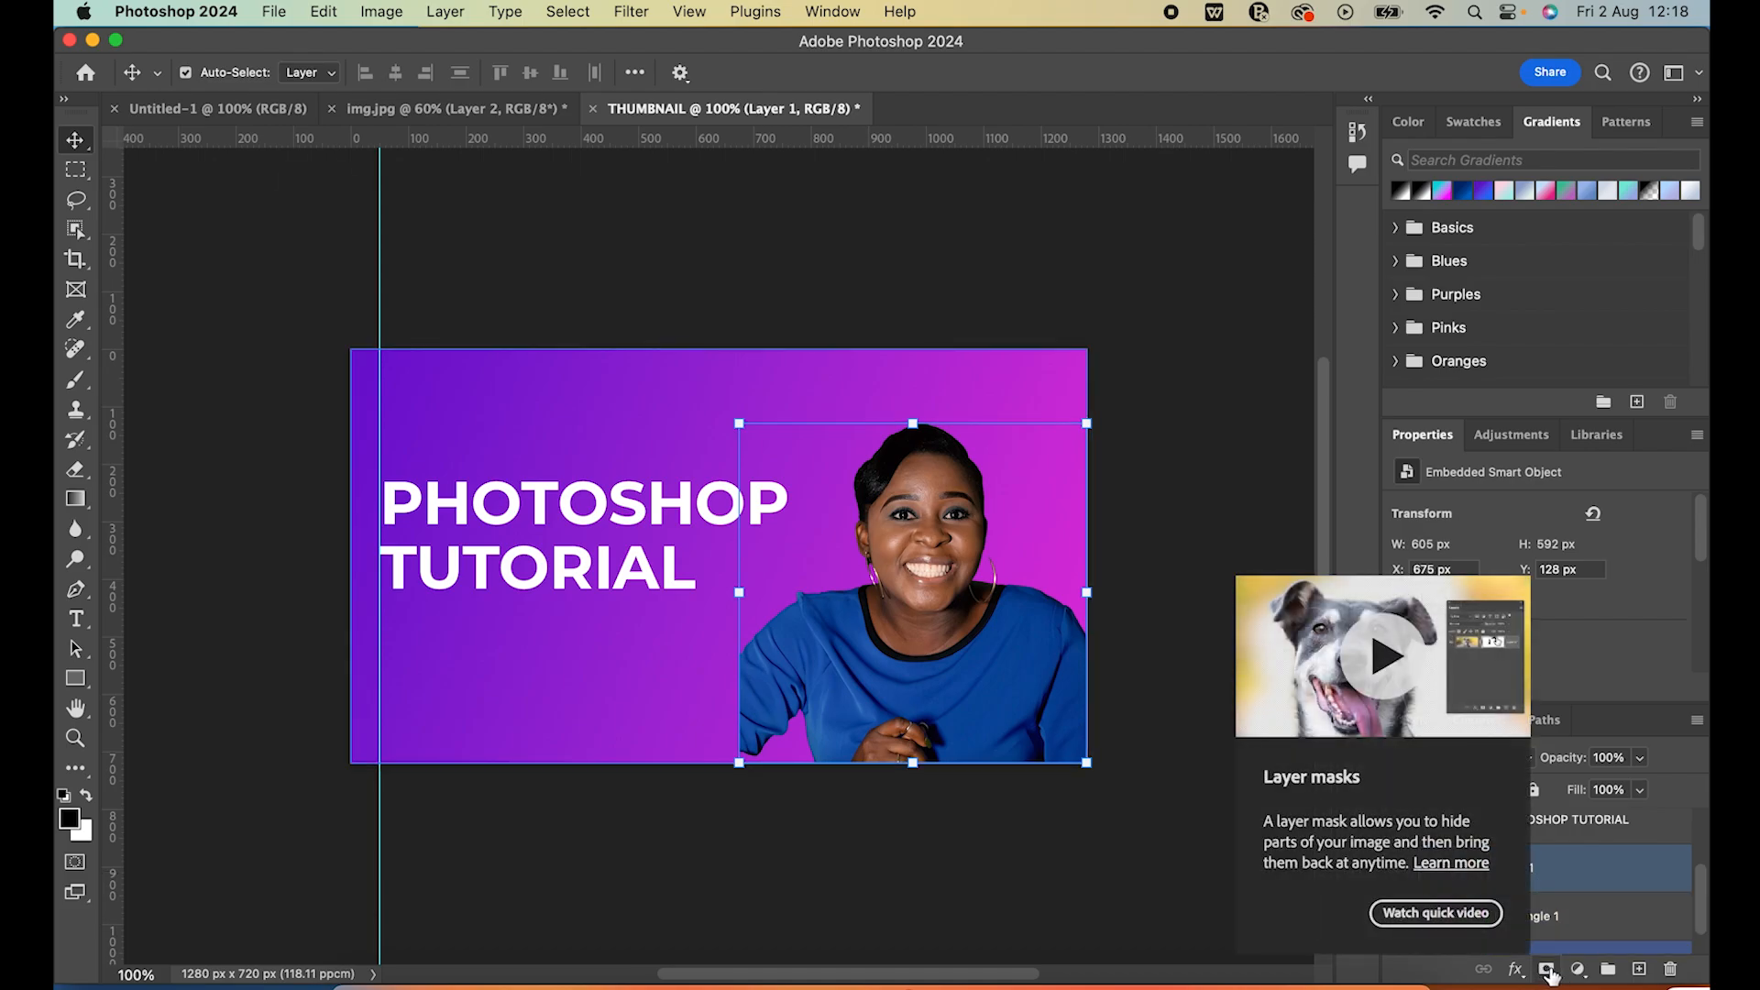
pyautogui.click(1548, 970)
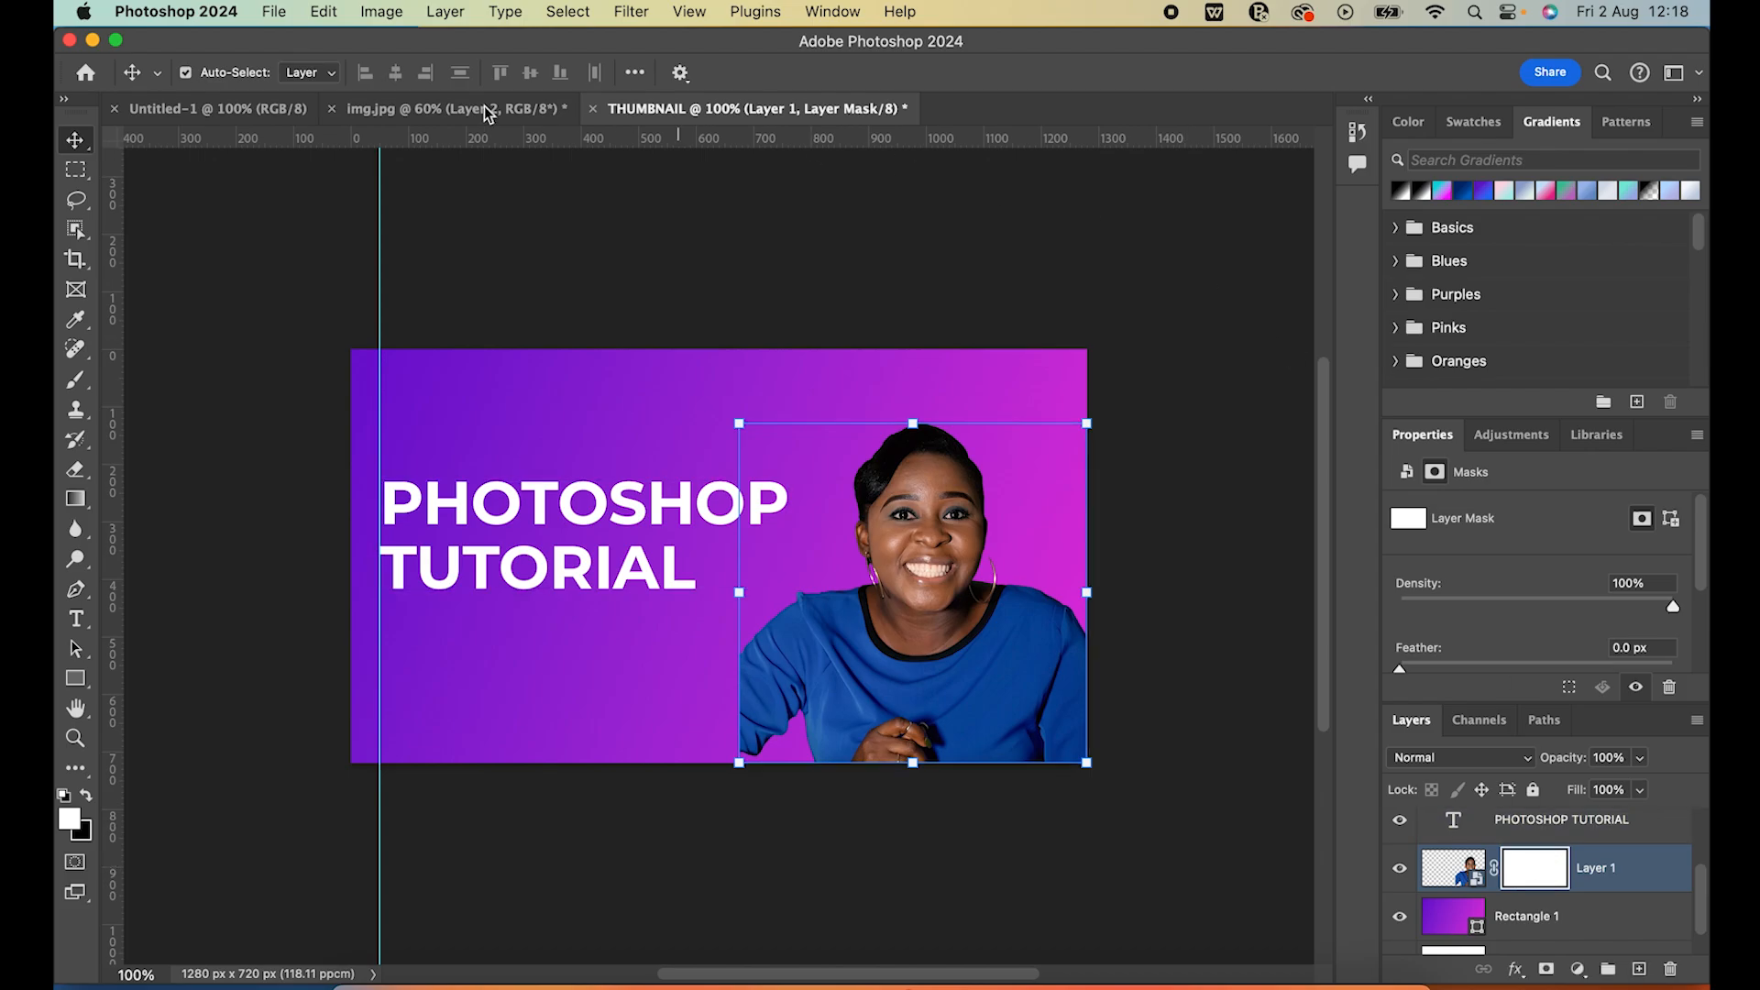
pyautogui.click(76, 501)
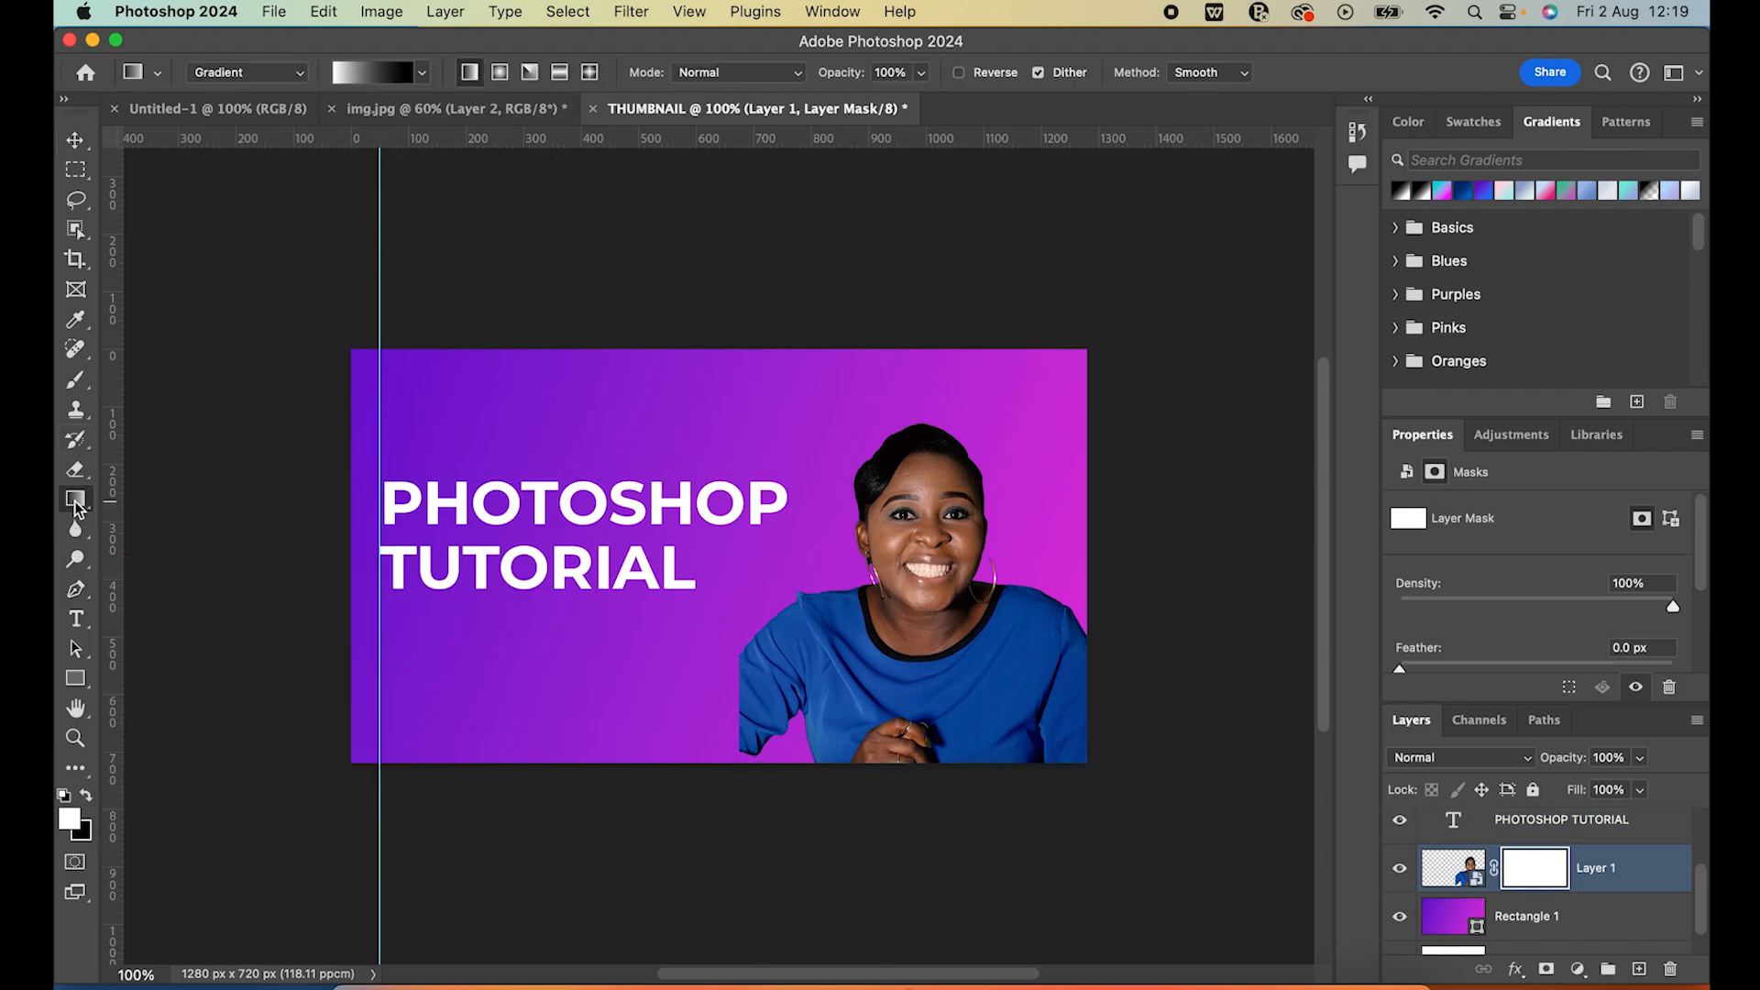
pyautogui.moveTo(783, 688); pyautogui.dragTo(697, 696)
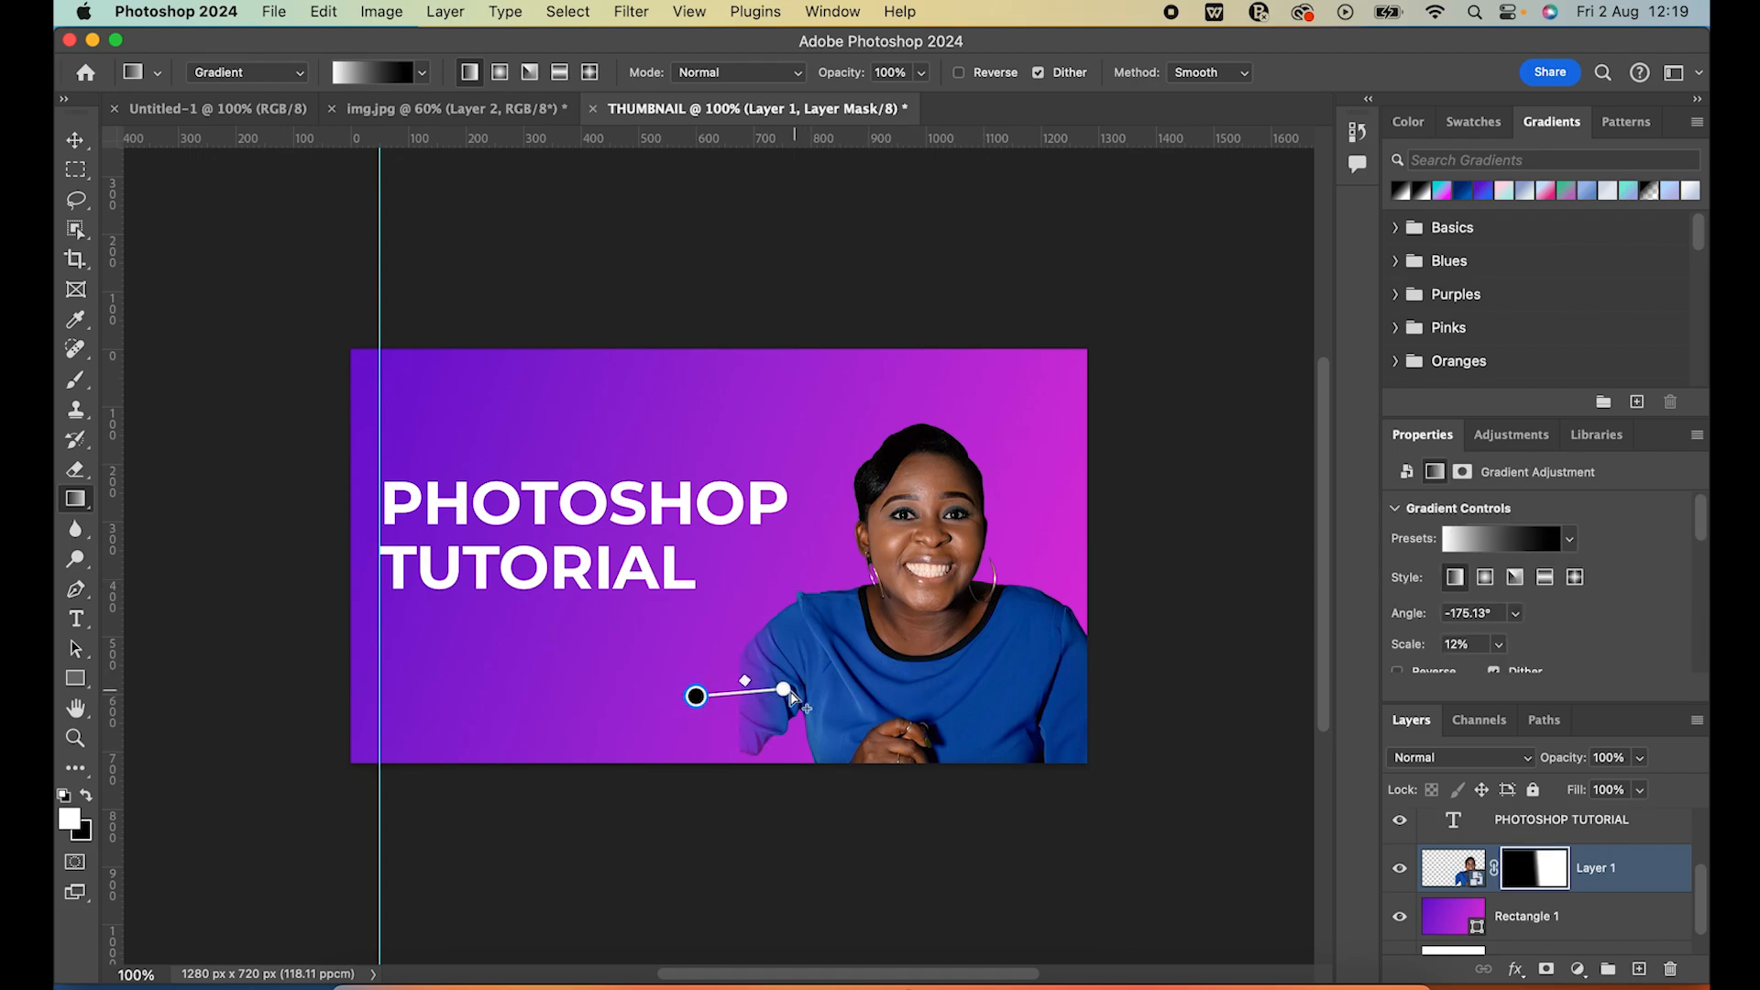
# Stretch the portrait's mask gradient inward to about 22% scale at about -171° for a softer sleeve fade, and deselect the layer
pyautogui.moveTo(784, 689); pyautogui.dragTo(888, 677)
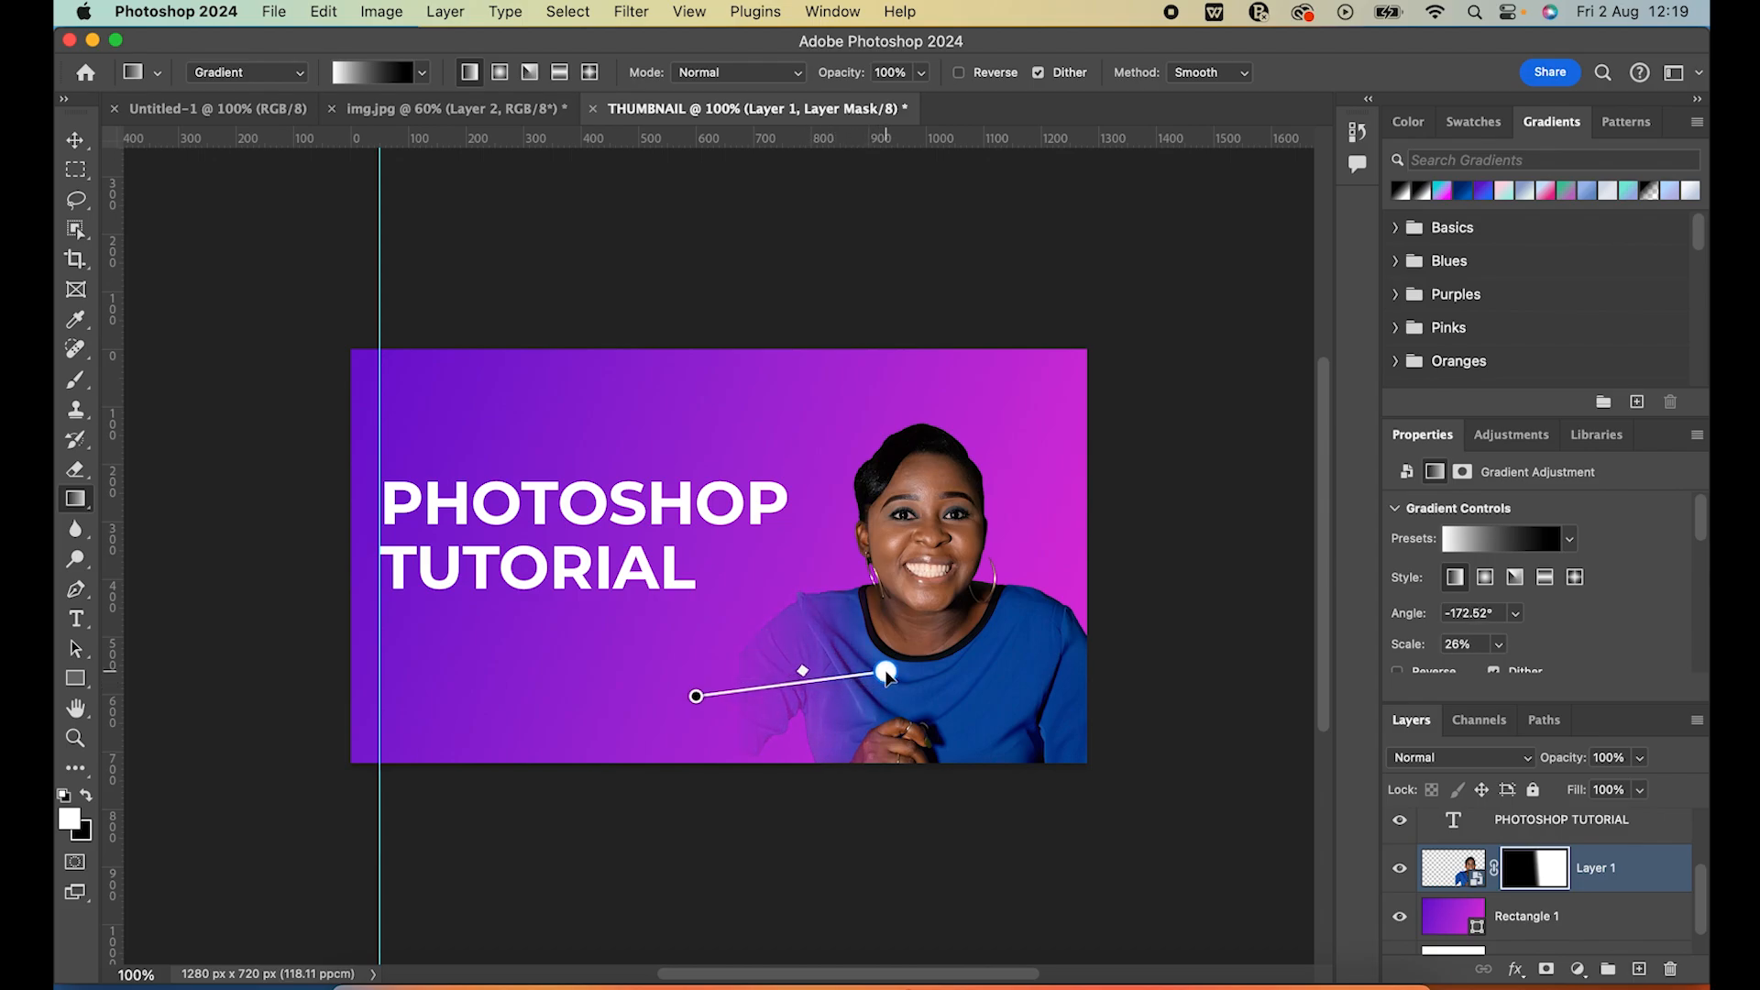
pyautogui.moveTo(803, 676); pyautogui.dragTo(889, 672)
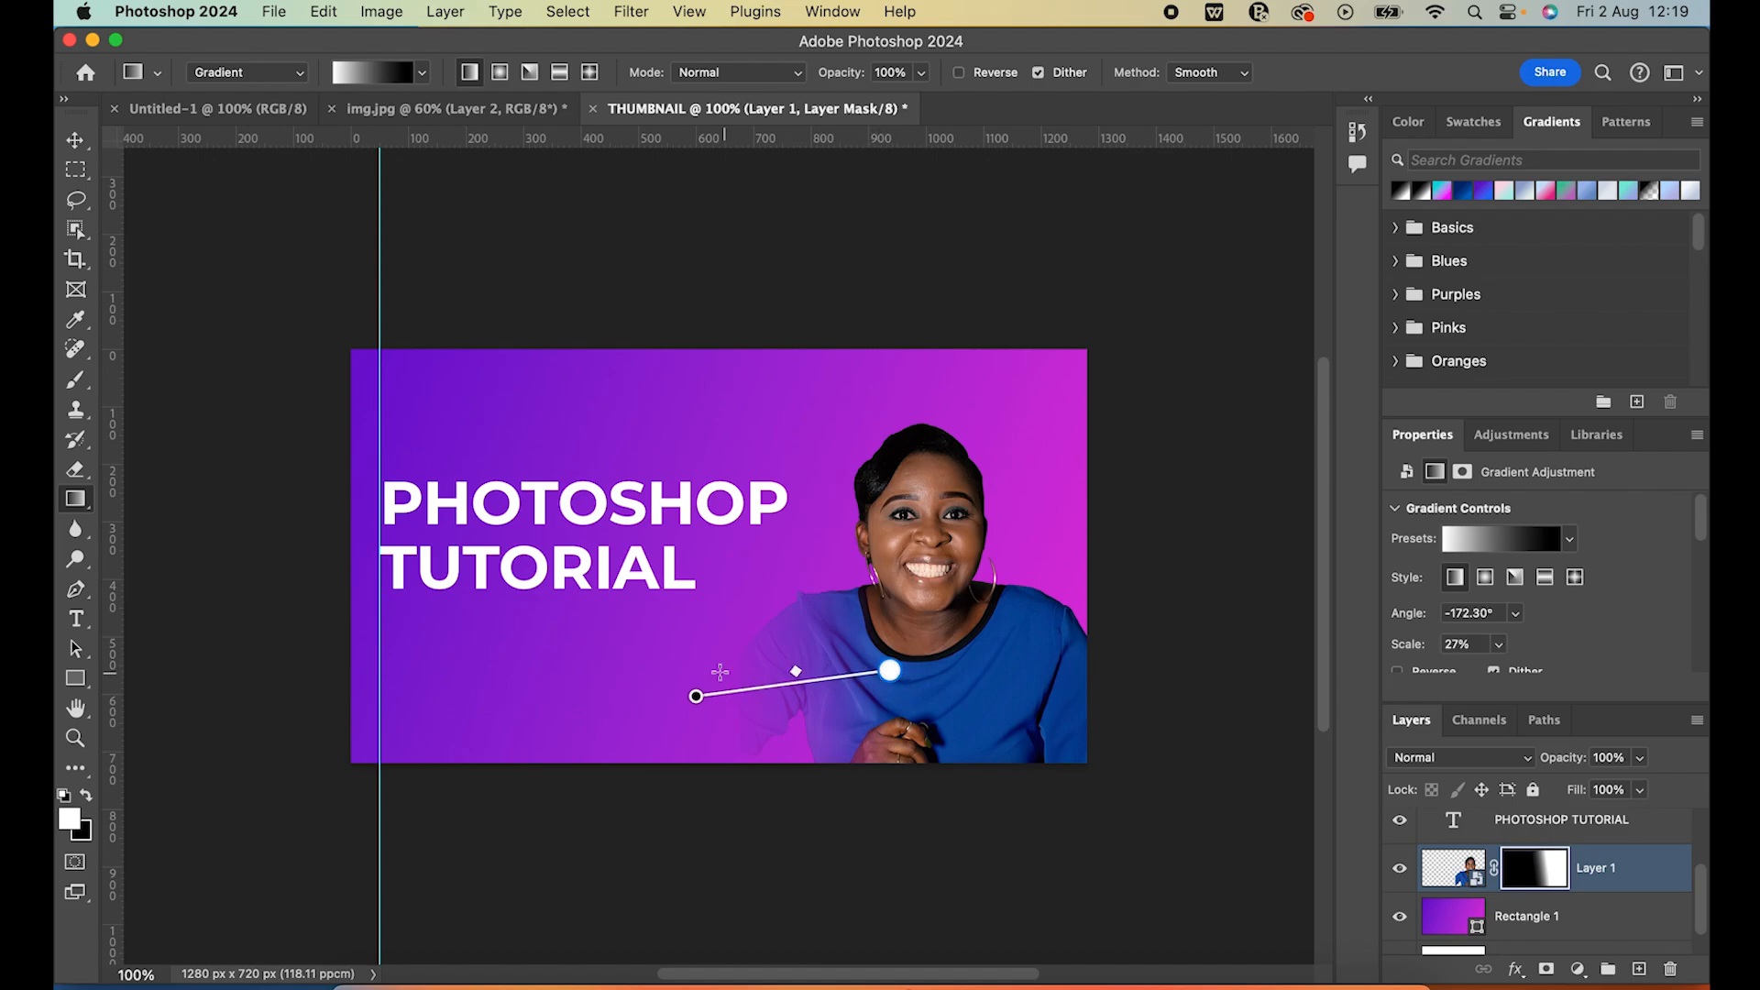
pyautogui.moveTo(696, 697); pyautogui.dragTo(727, 696)
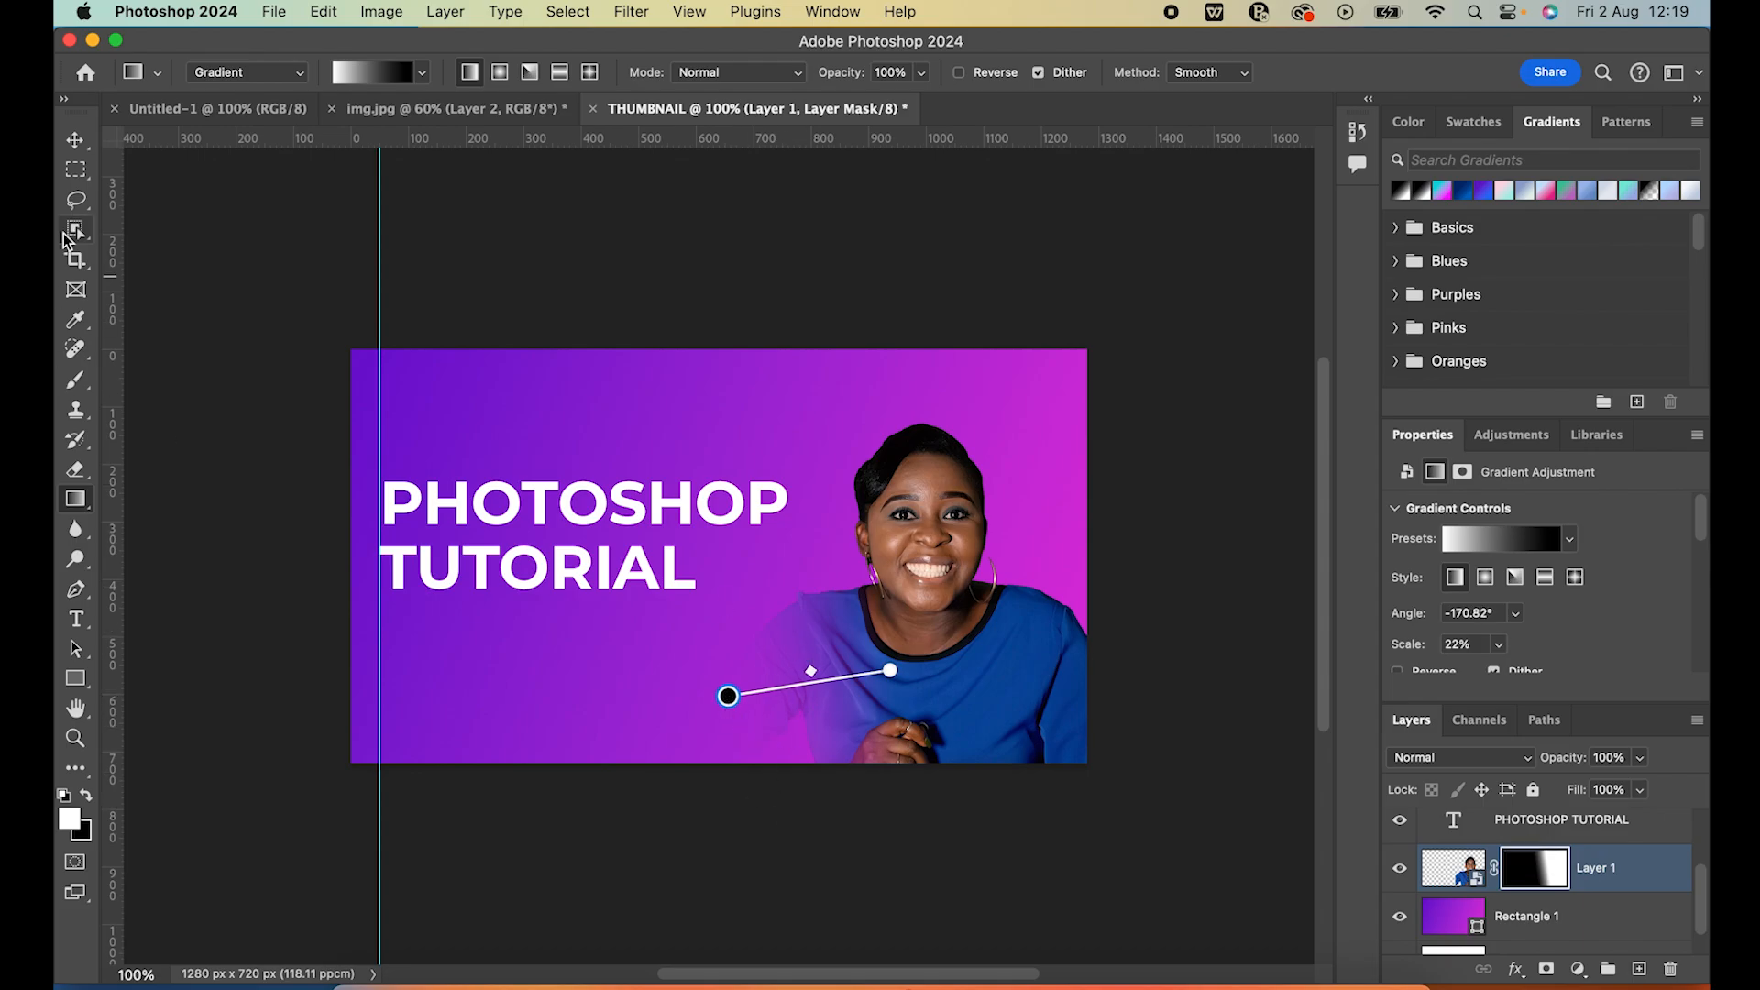
pyautogui.click(83, 147)
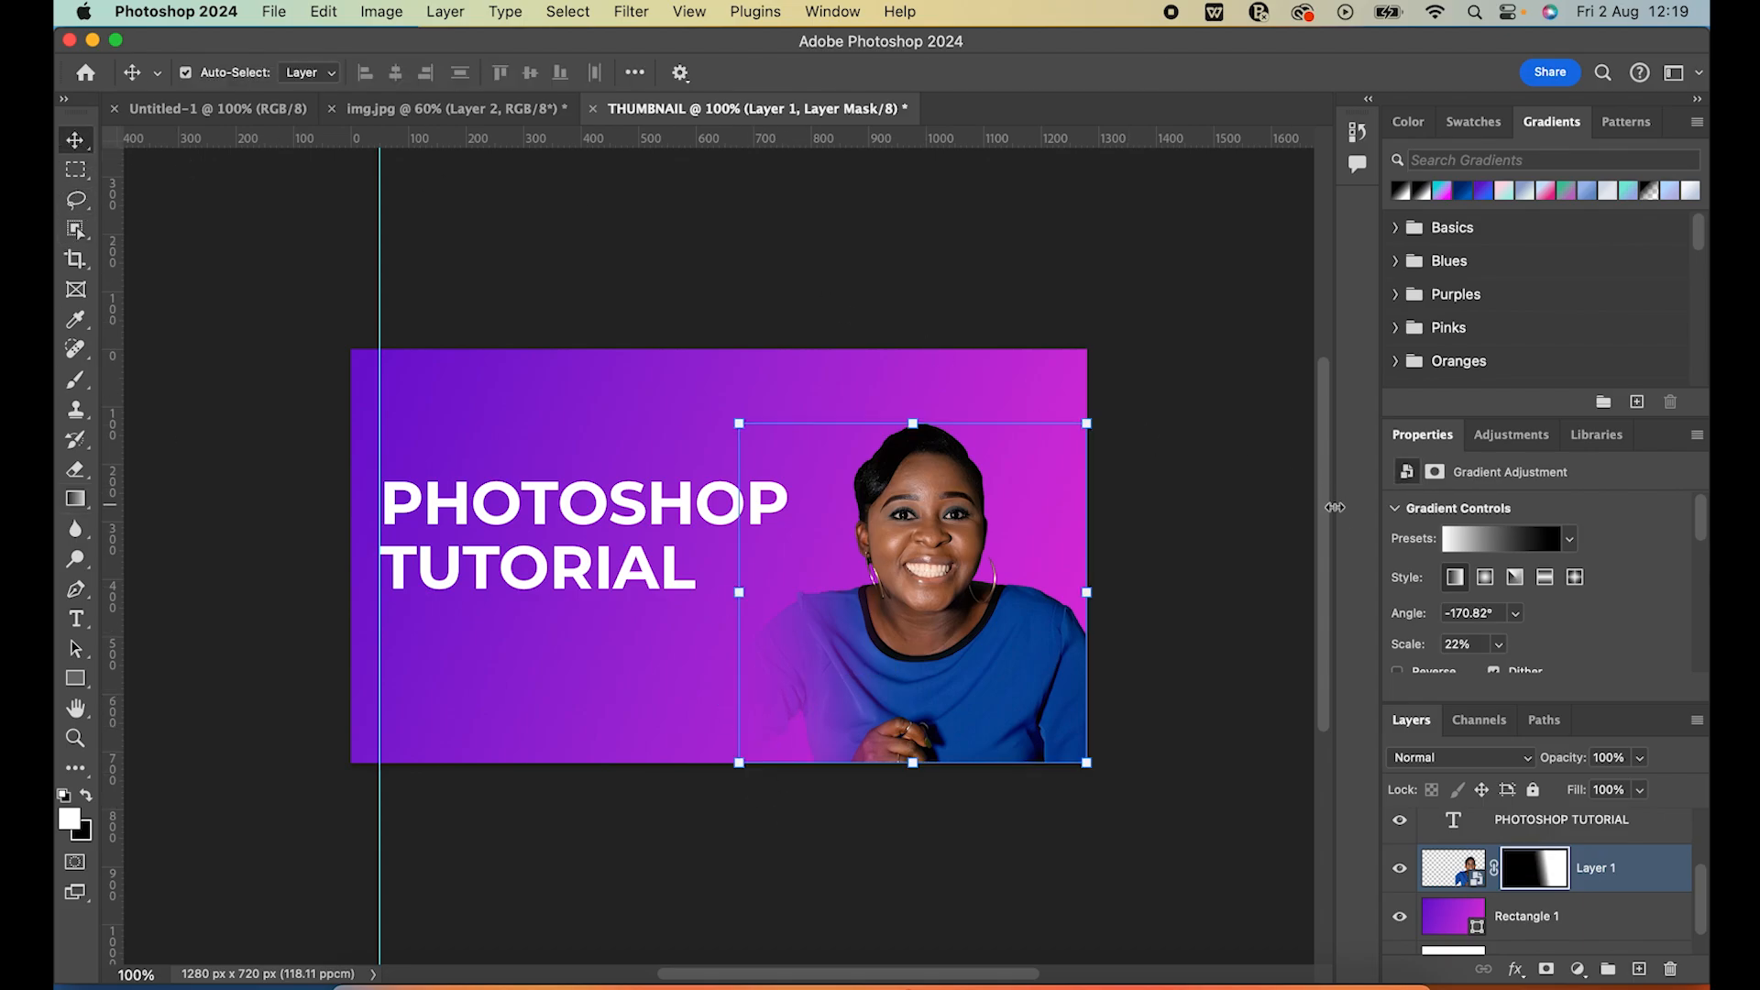
pyautogui.click(1250, 530)
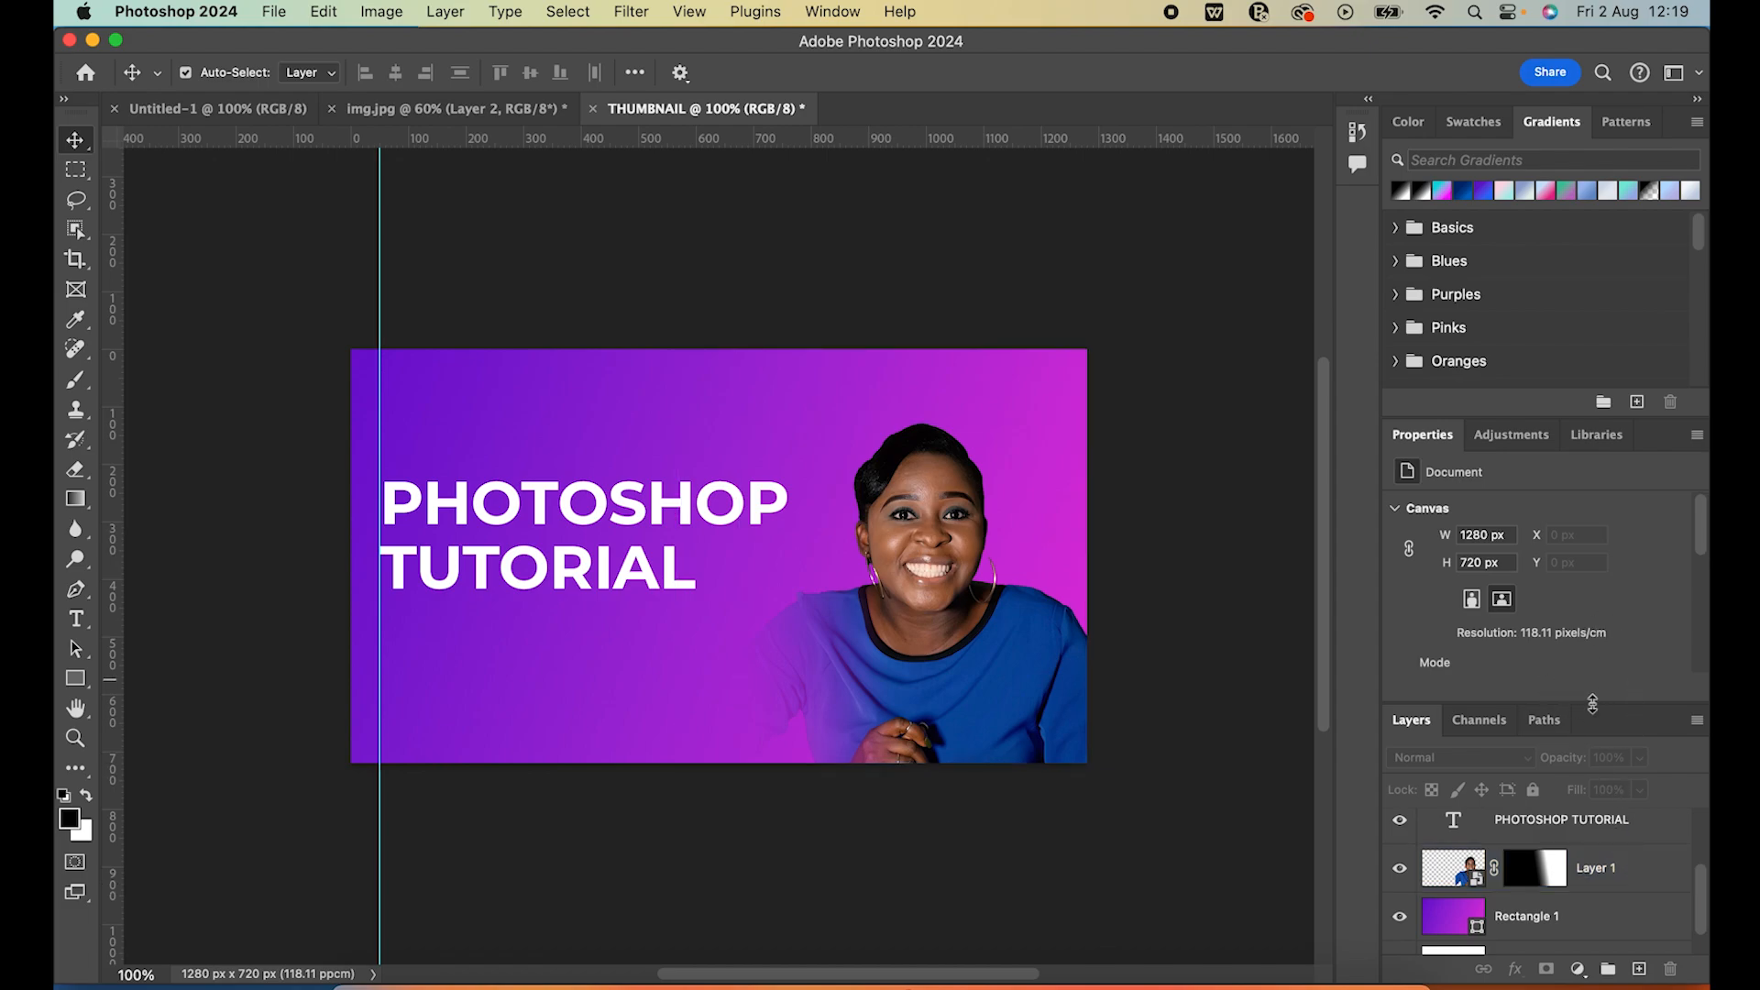
# Open the blending options of the portrait layer and enable a Drop Shadow effect, keeping the portrait in view
pyautogui.click(1597, 867)
pyautogui.scroll(1, 1605, 875)
pyautogui.scroll(-2, 1604, 875)
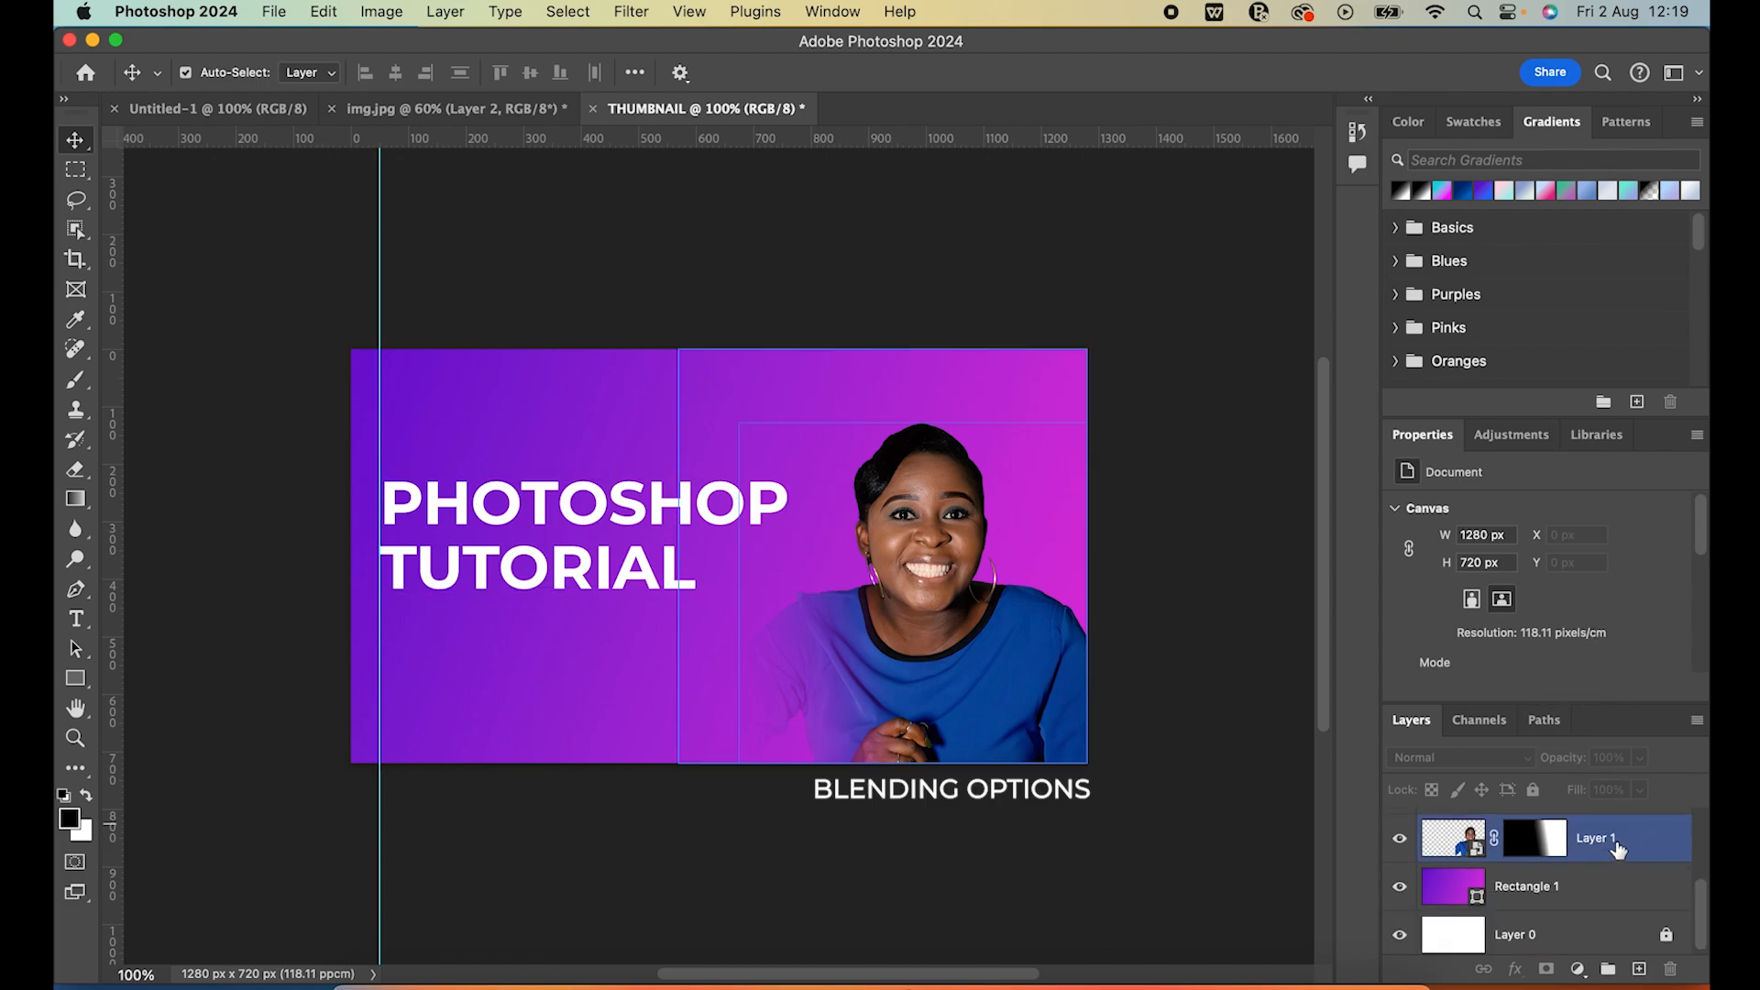
pyautogui.rightClick(1618, 849)
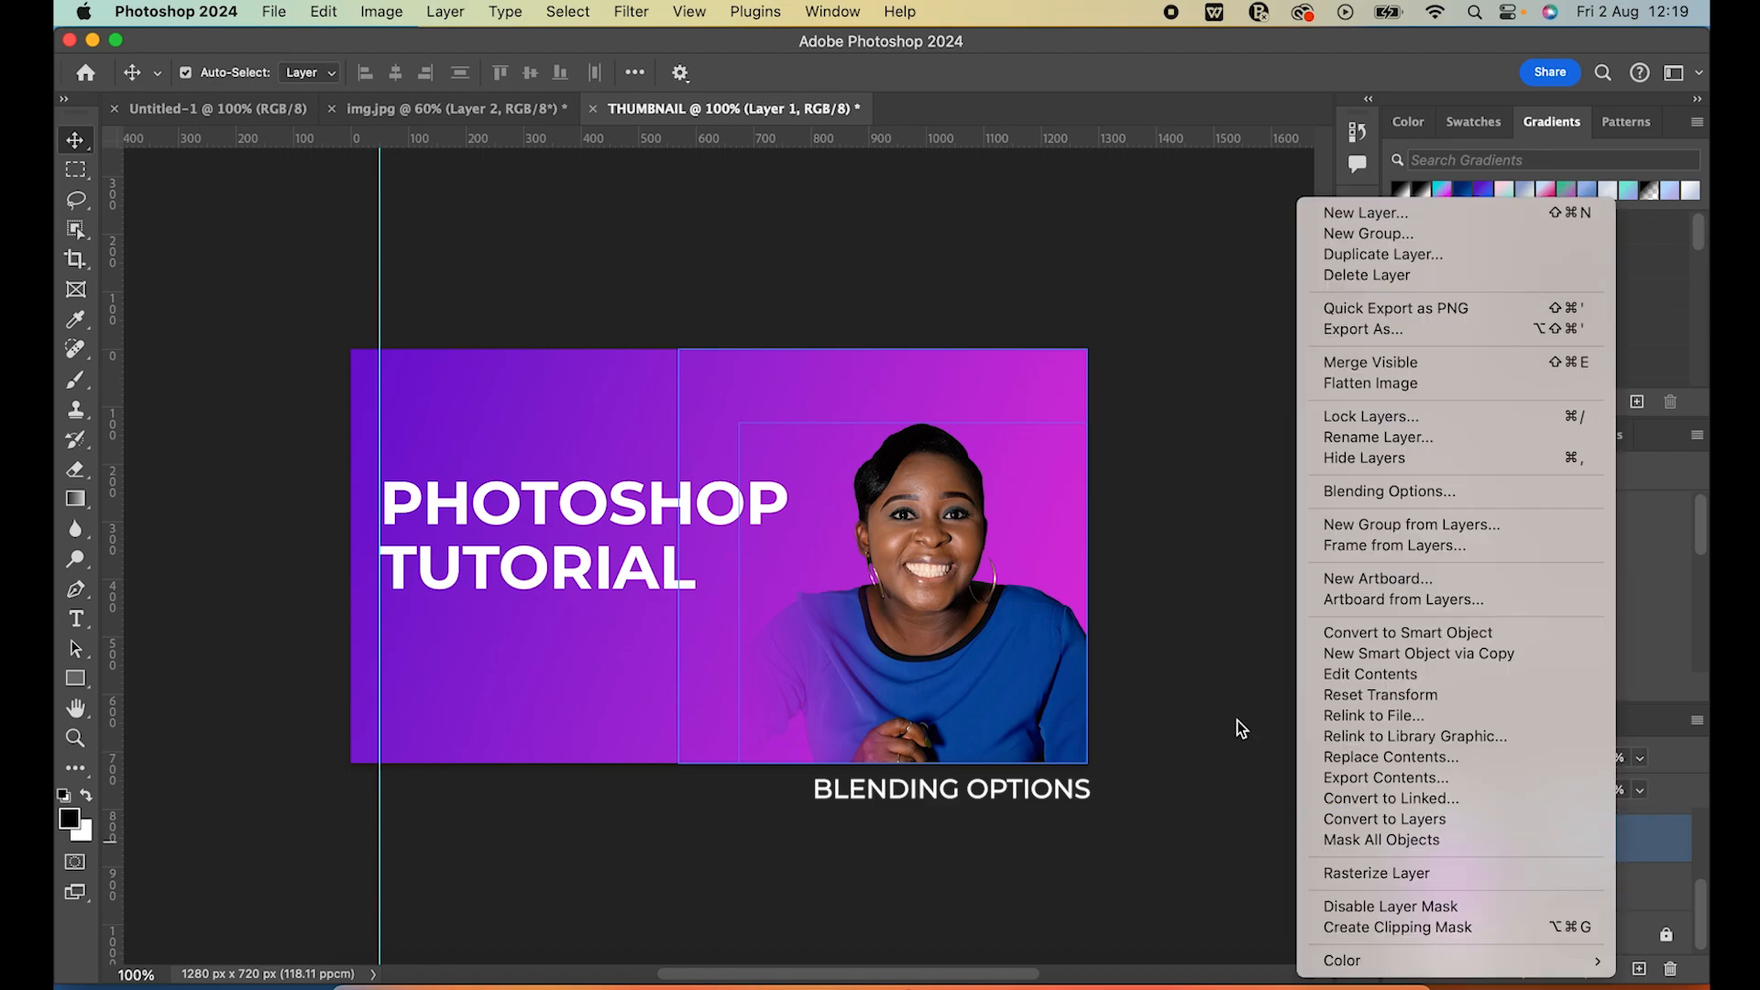
pyautogui.click(1437, 495)
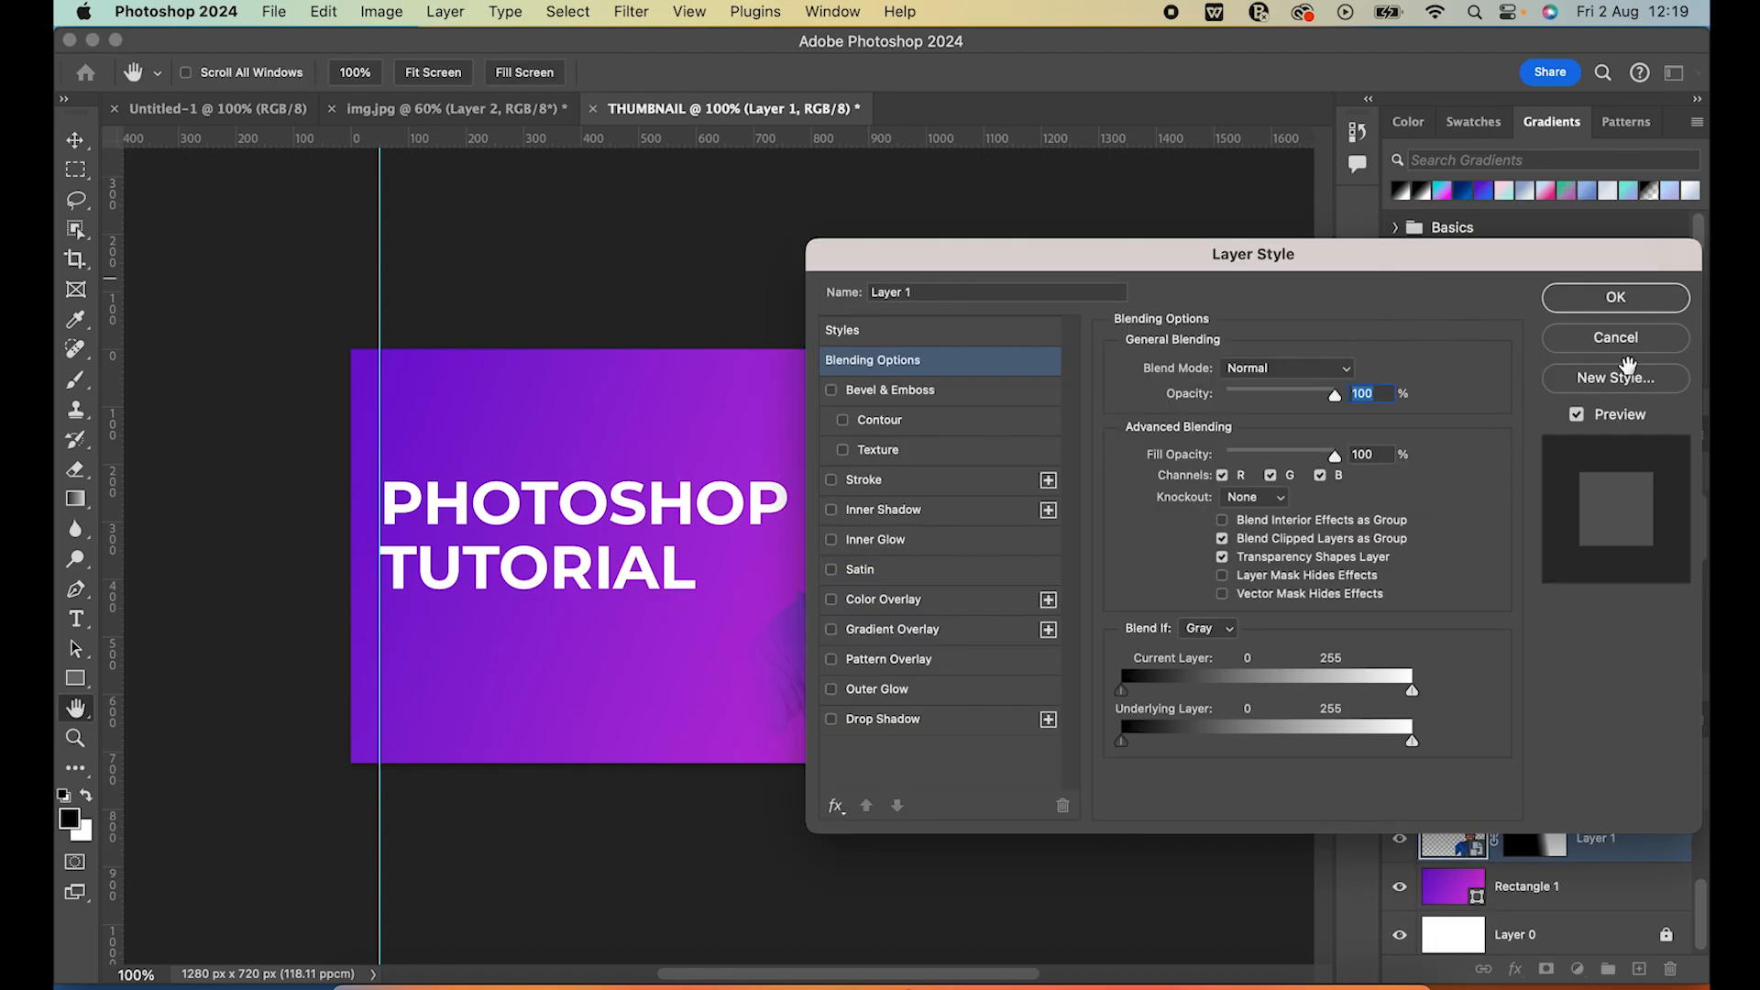
pyautogui.moveTo(1461, 253); pyautogui.dragTo(1714, 313)
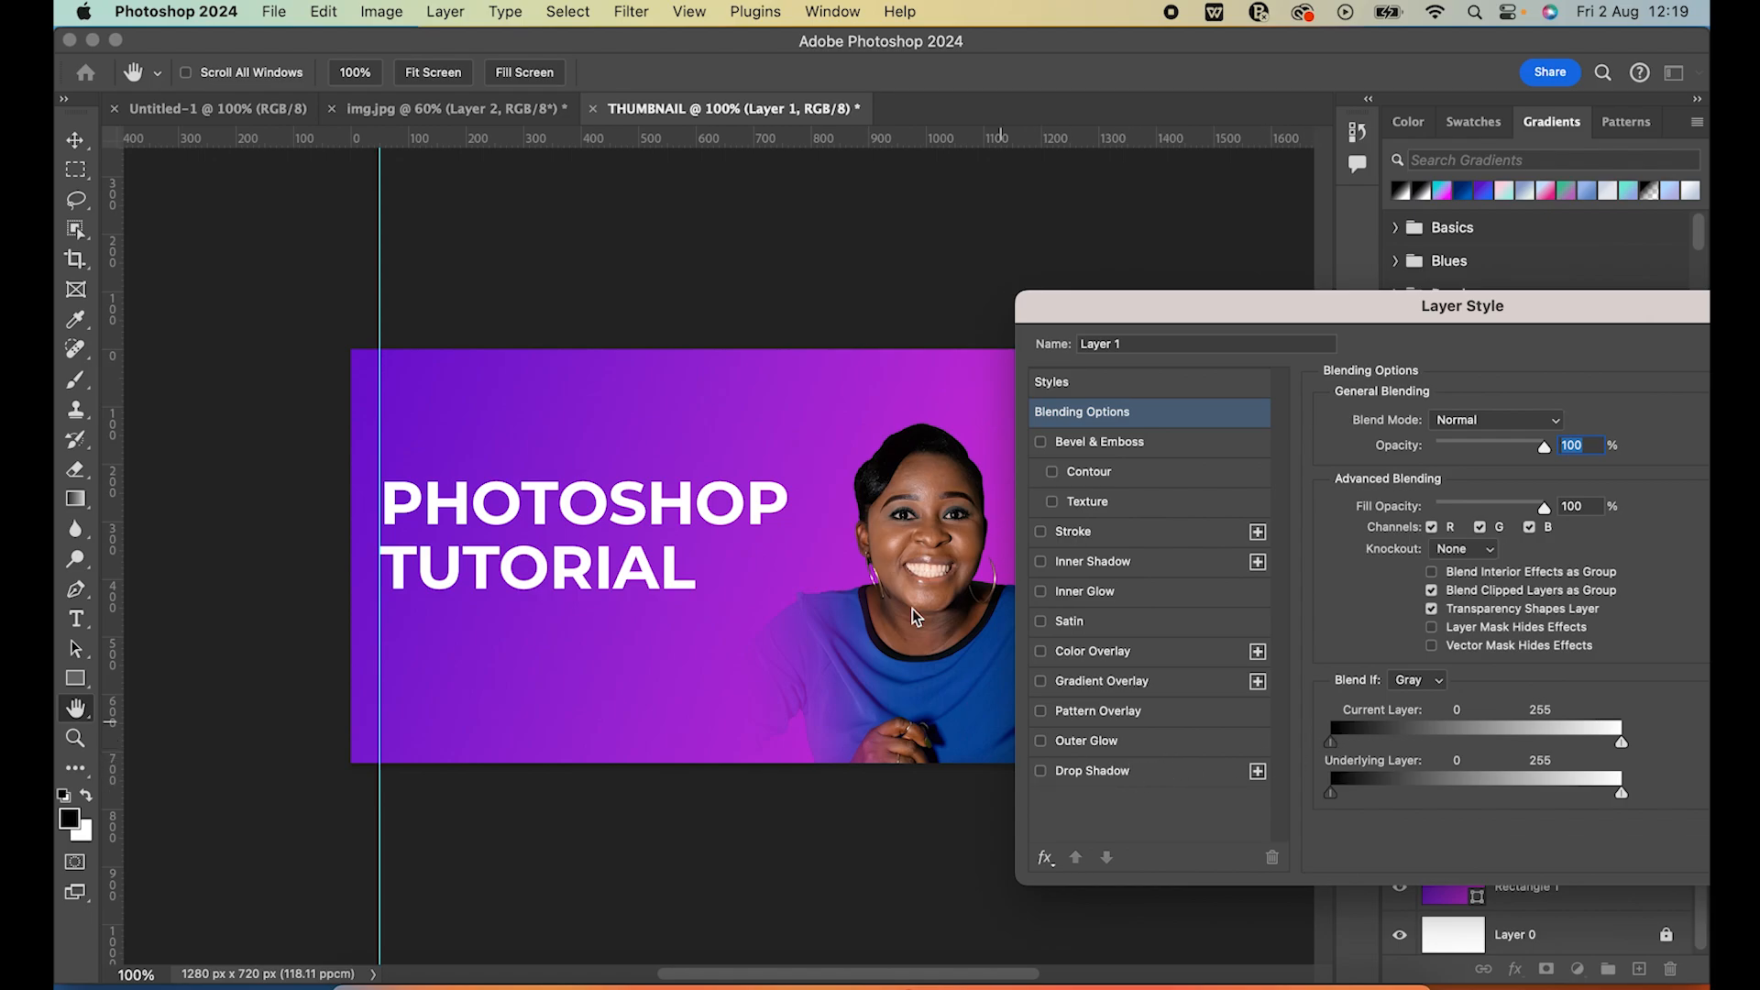
pyautogui.click(1041, 772)
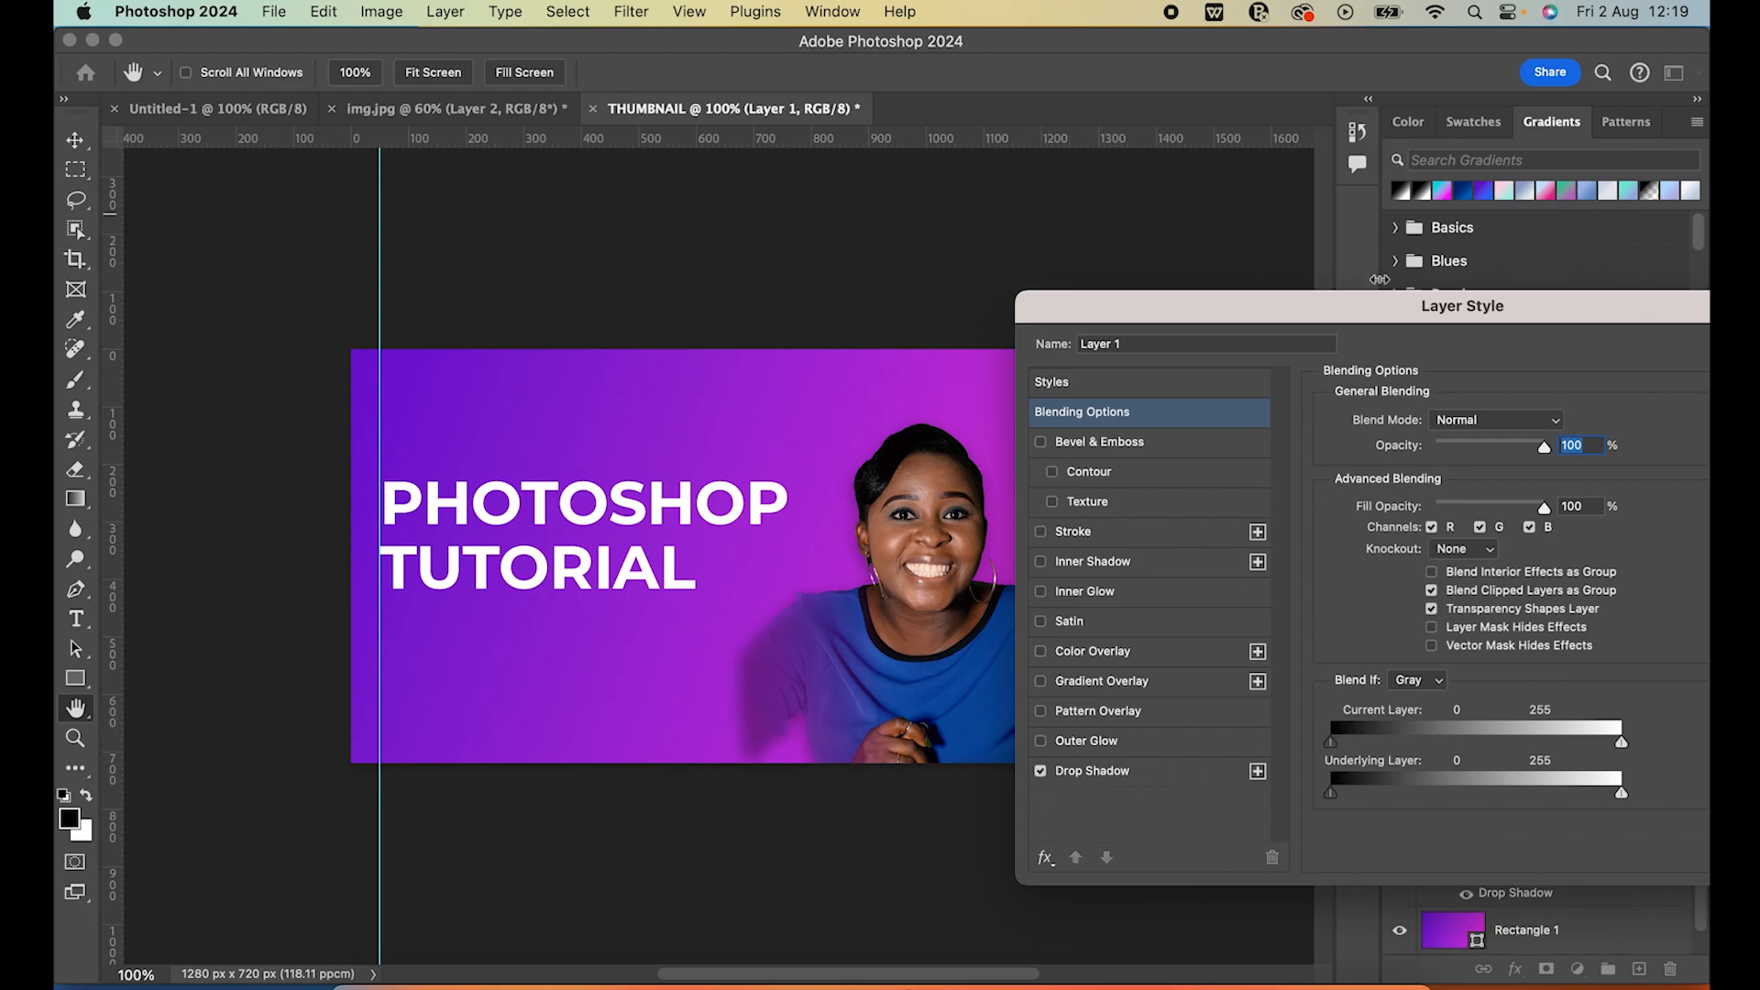
pyautogui.moveTo(1373, 317); pyautogui.dragTo(1513, 385)
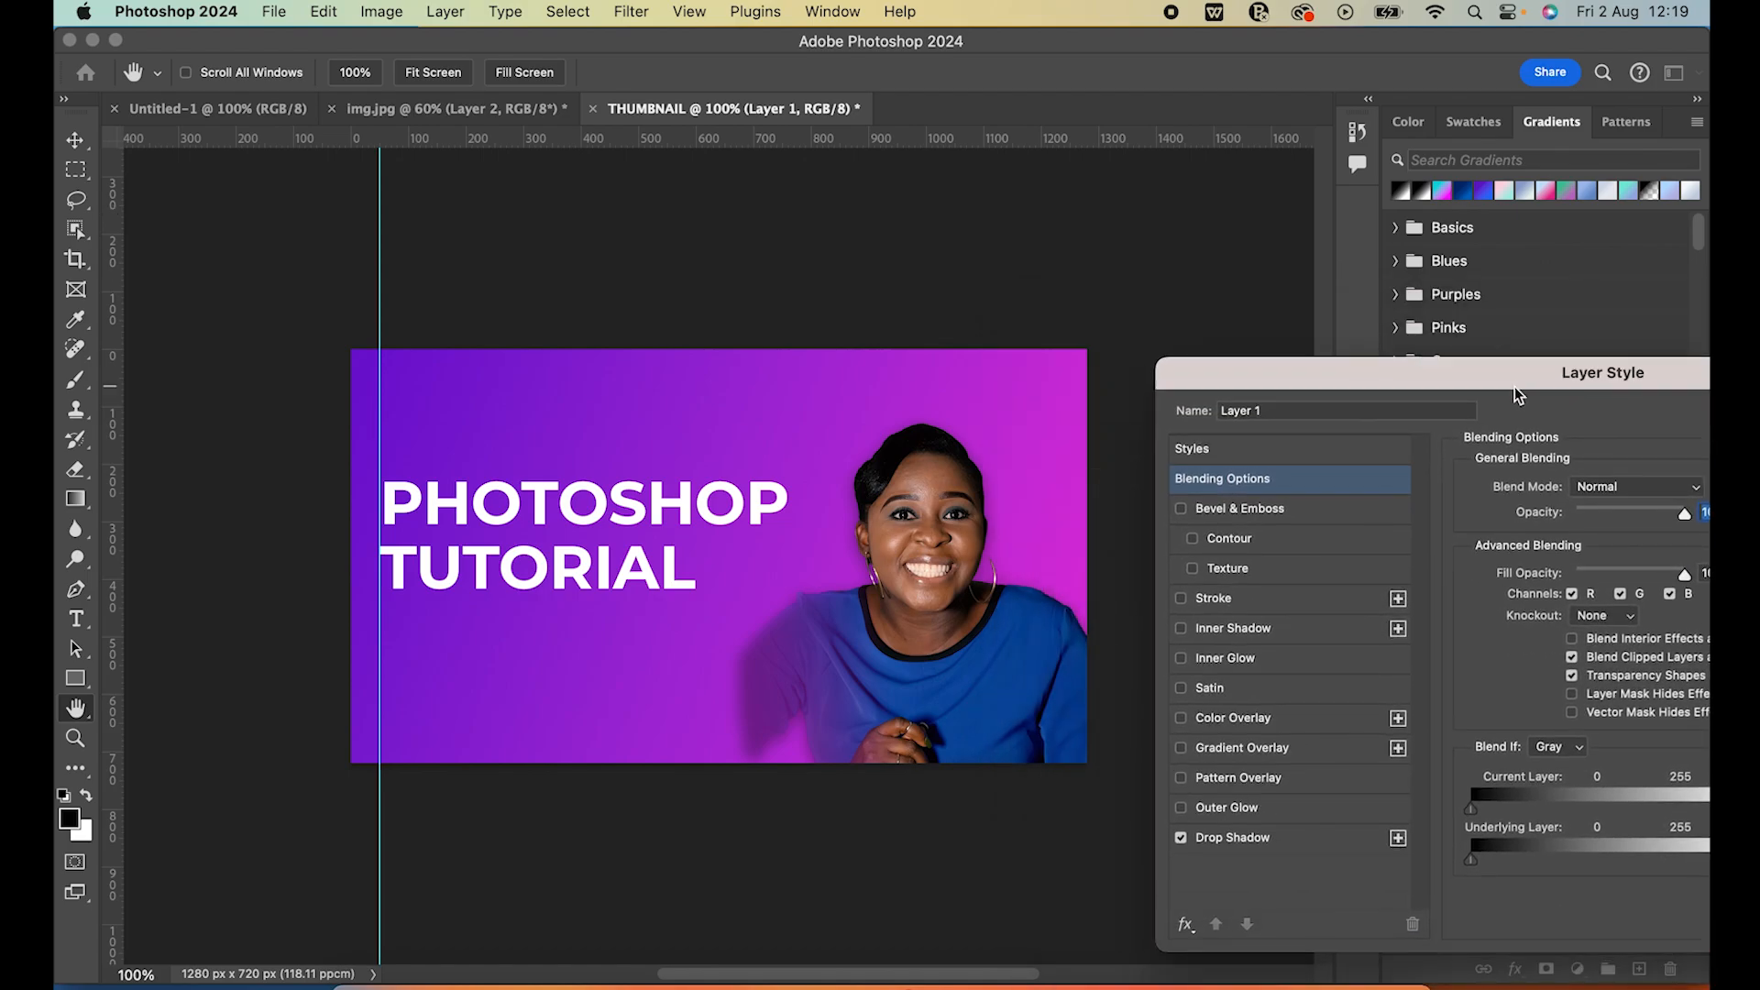
# Change the portrait's drop shadow colour to a darker near-black
pyautogui.click(1301, 839)
pyautogui.moveTo(1619, 388); pyautogui.dragTo(1499, 216)
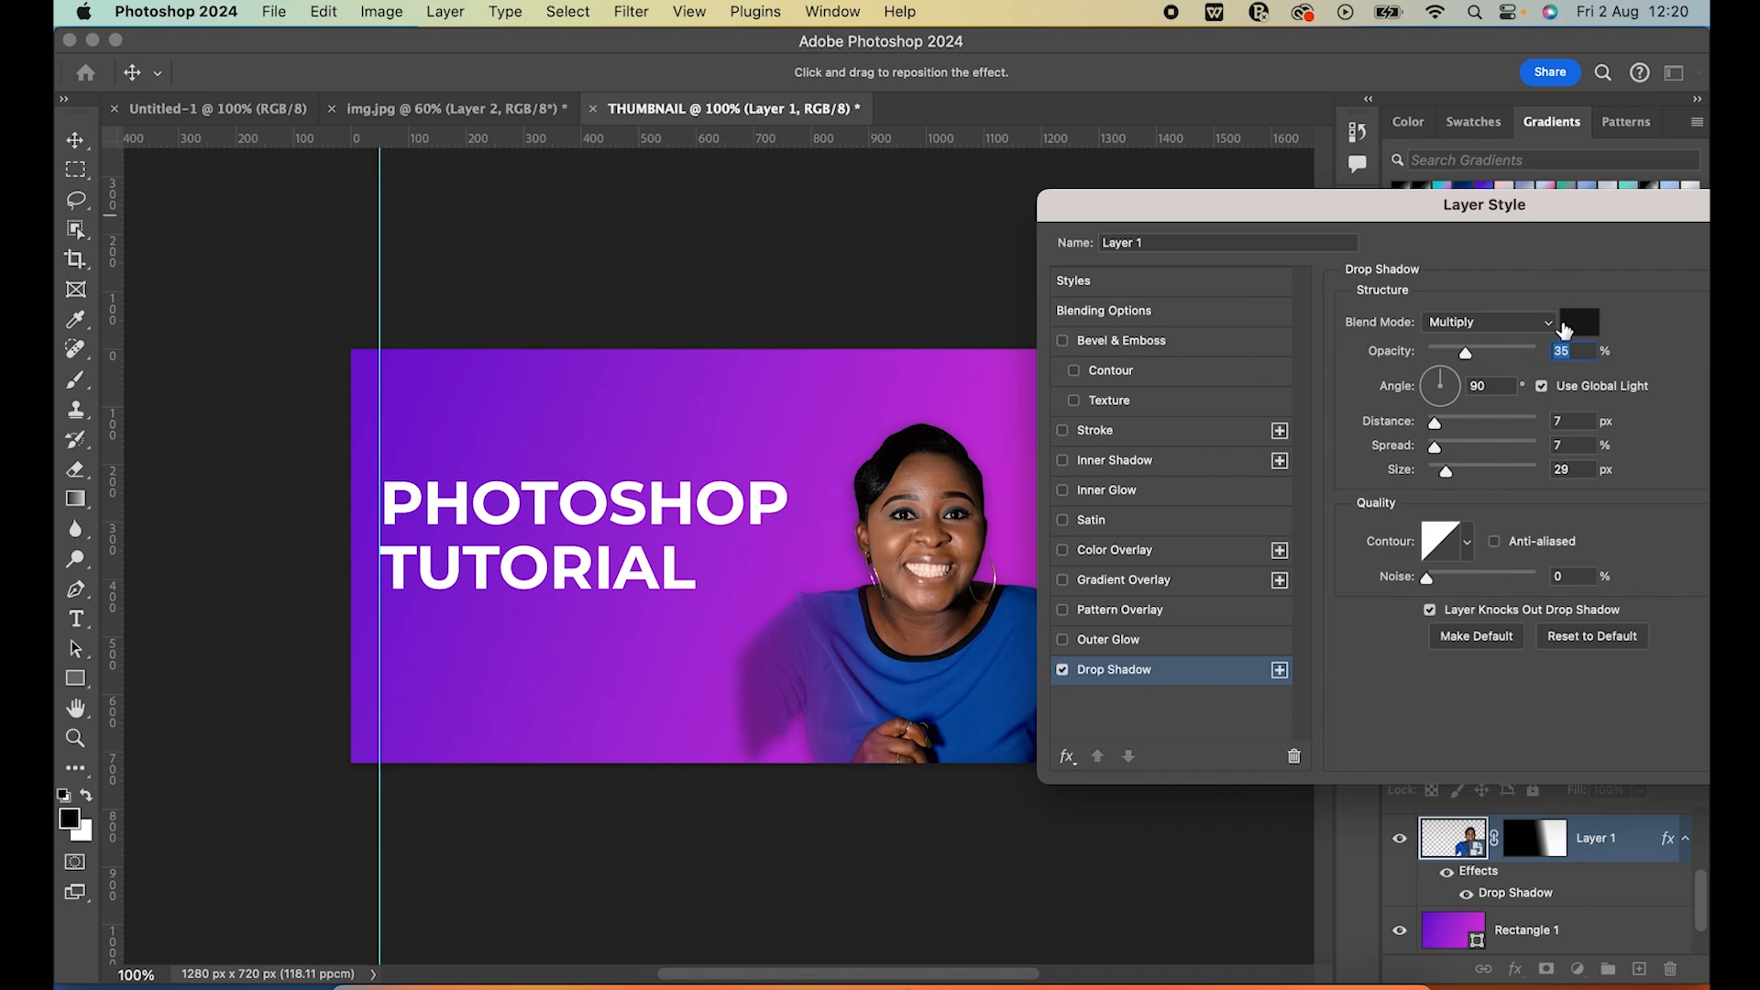
pyautogui.click(1581, 321)
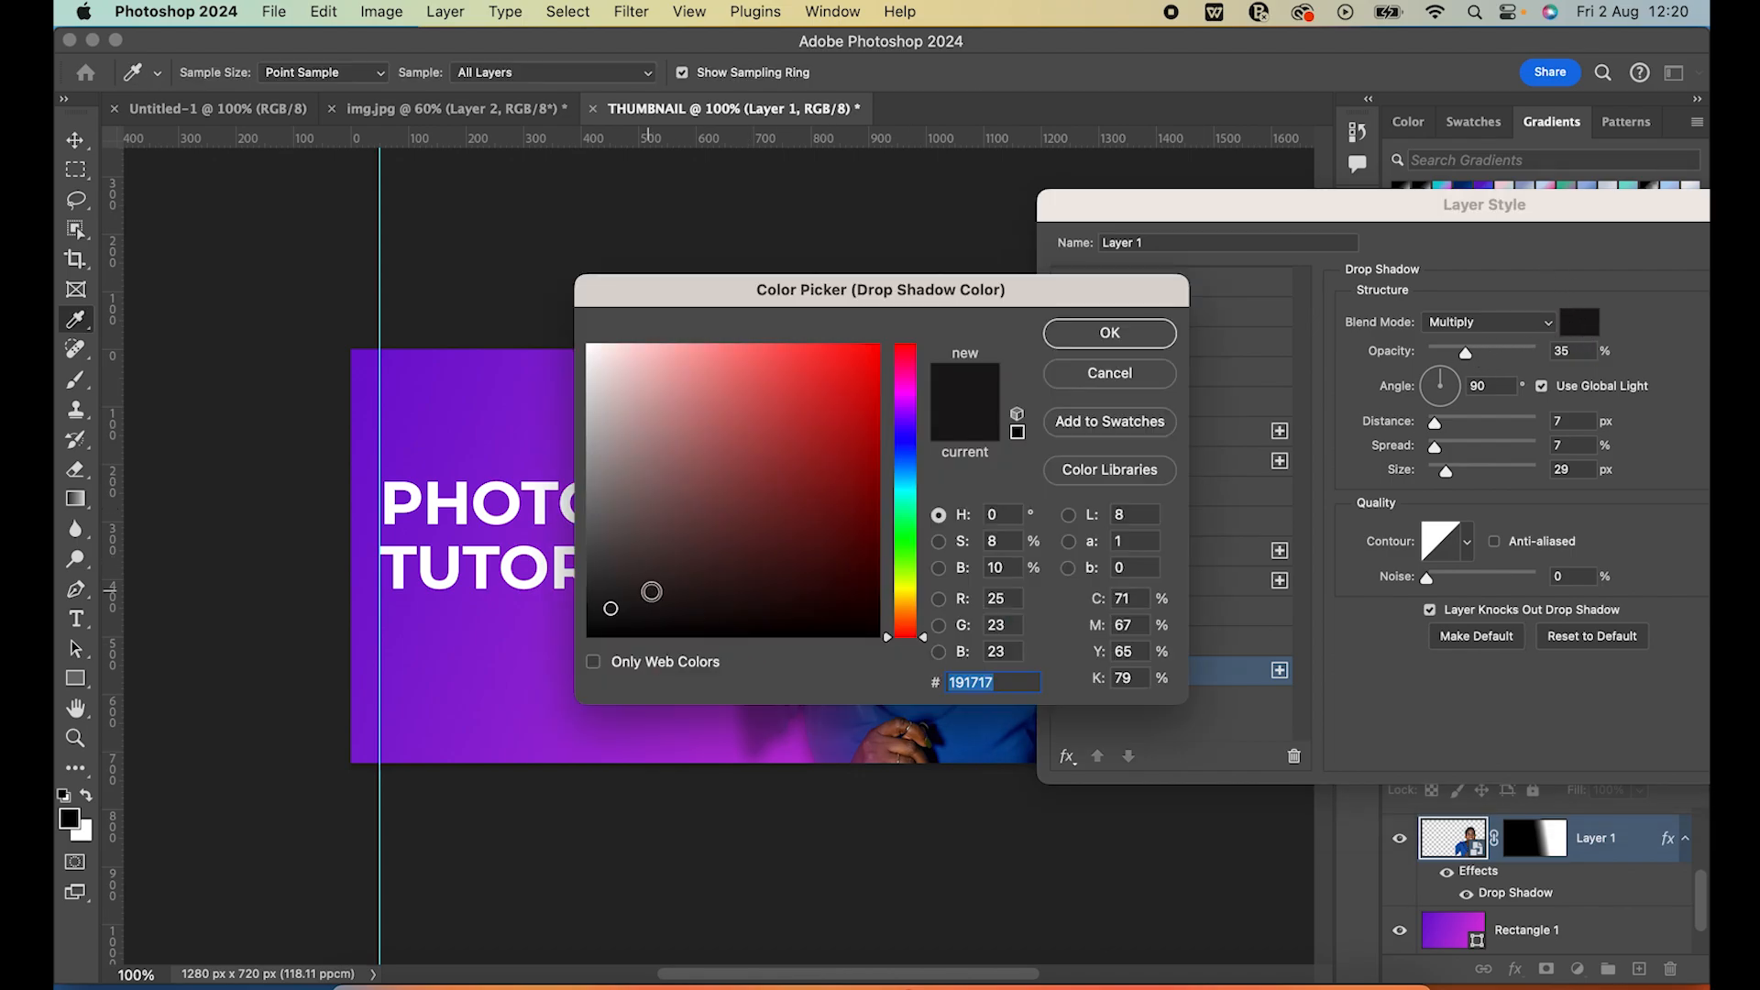
pyautogui.click(642, 618)
pyautogui.click(1119, 334)
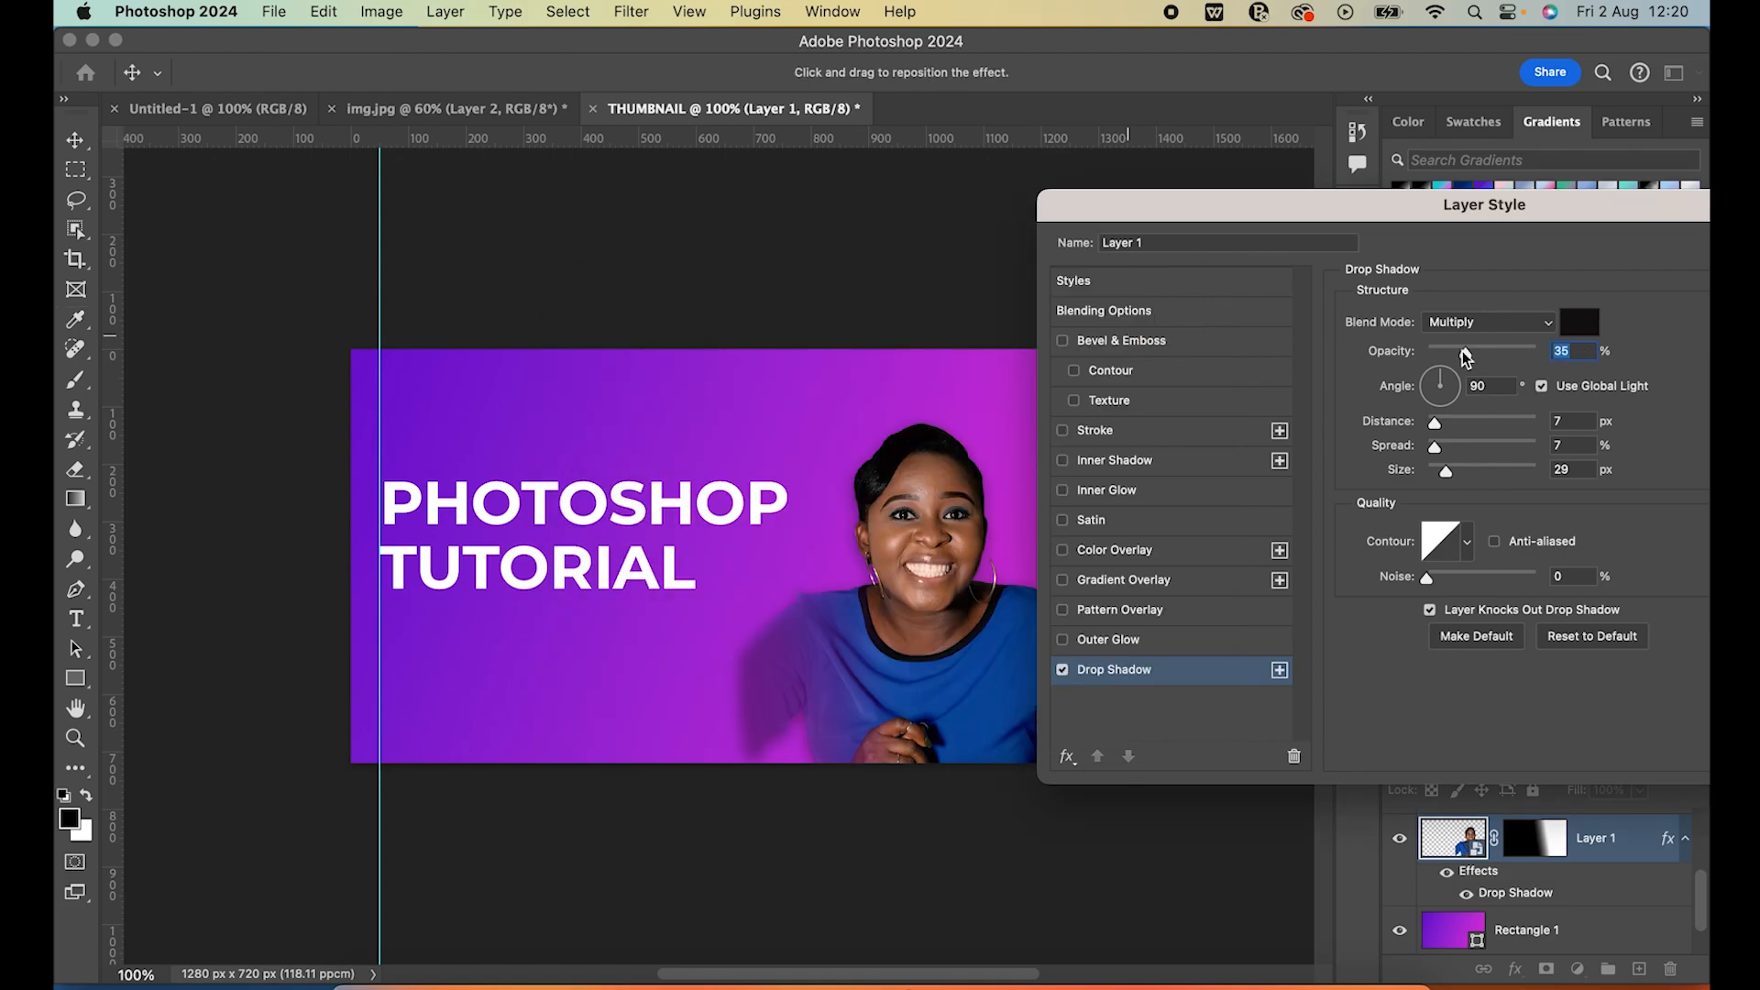
# Set the portrait's drop shadow to 42% opacity and a -35° angle, independent of the global light
pyautogui.moveTo(1472, 350)
pyautogui.mouseDown()
pyautogui.moveTo(1490, 354)
pyautogui.moveTo(1472, 356)
pyautogui.mouseUp()
pyautogui.click(1458, 373)
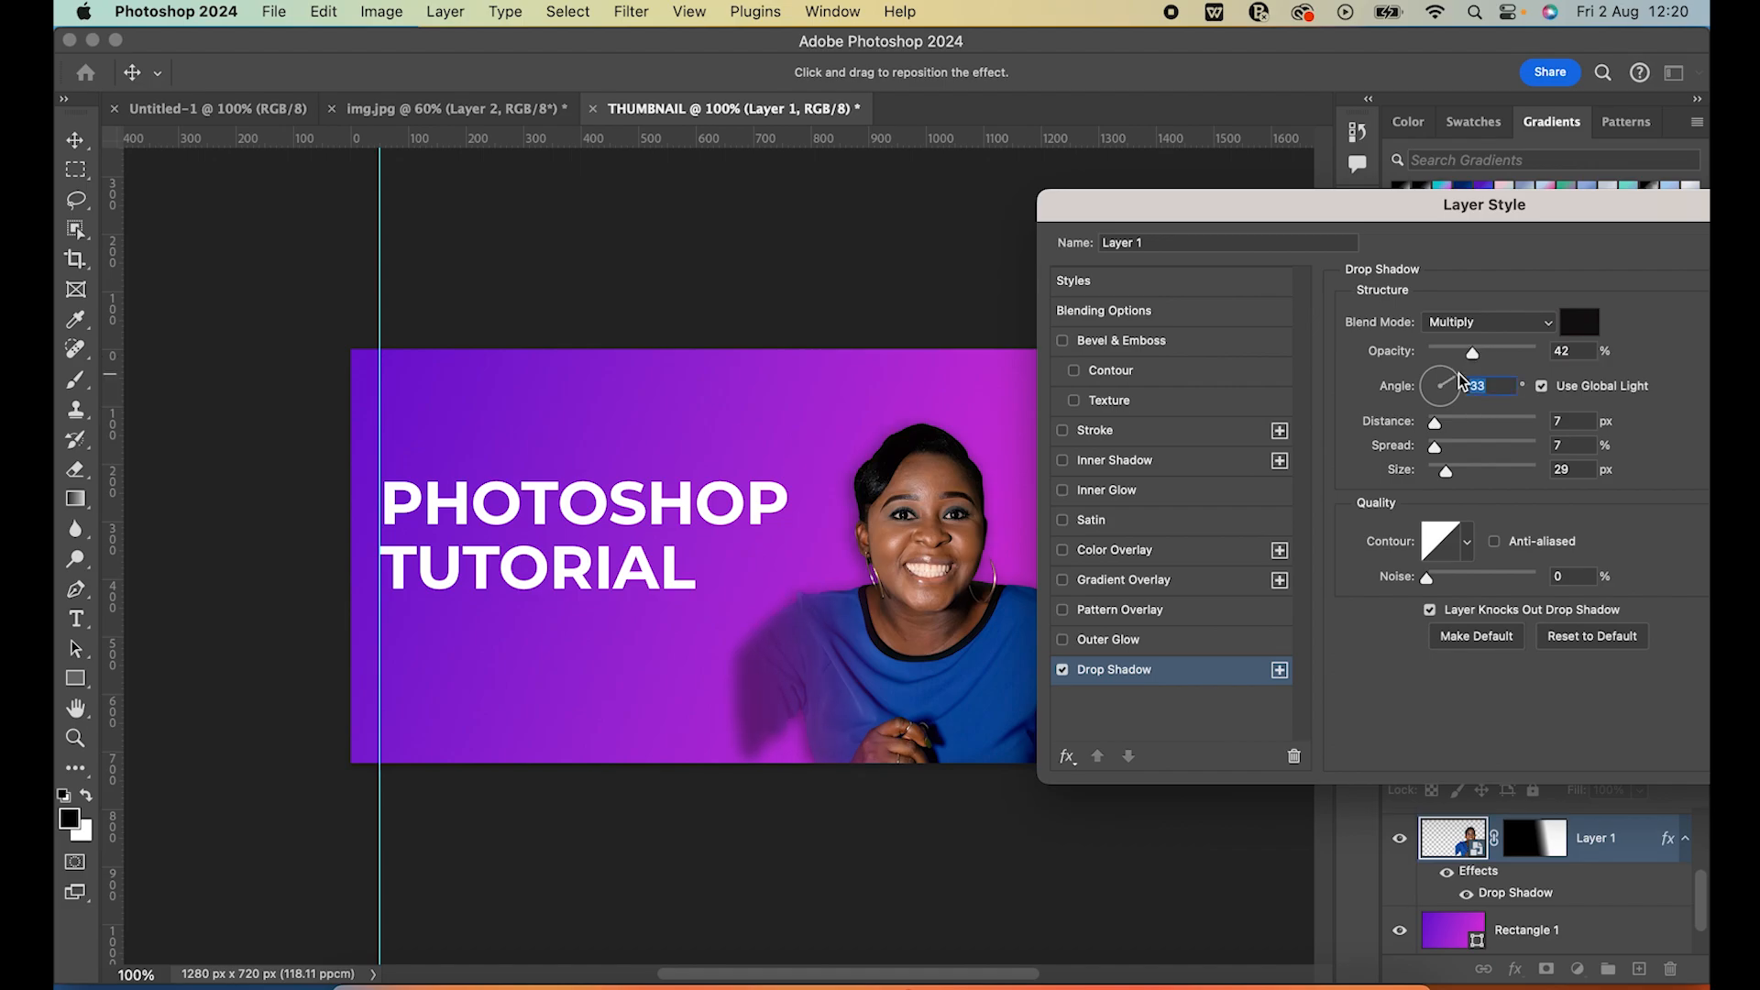
pyautogui.click(1455, 397)
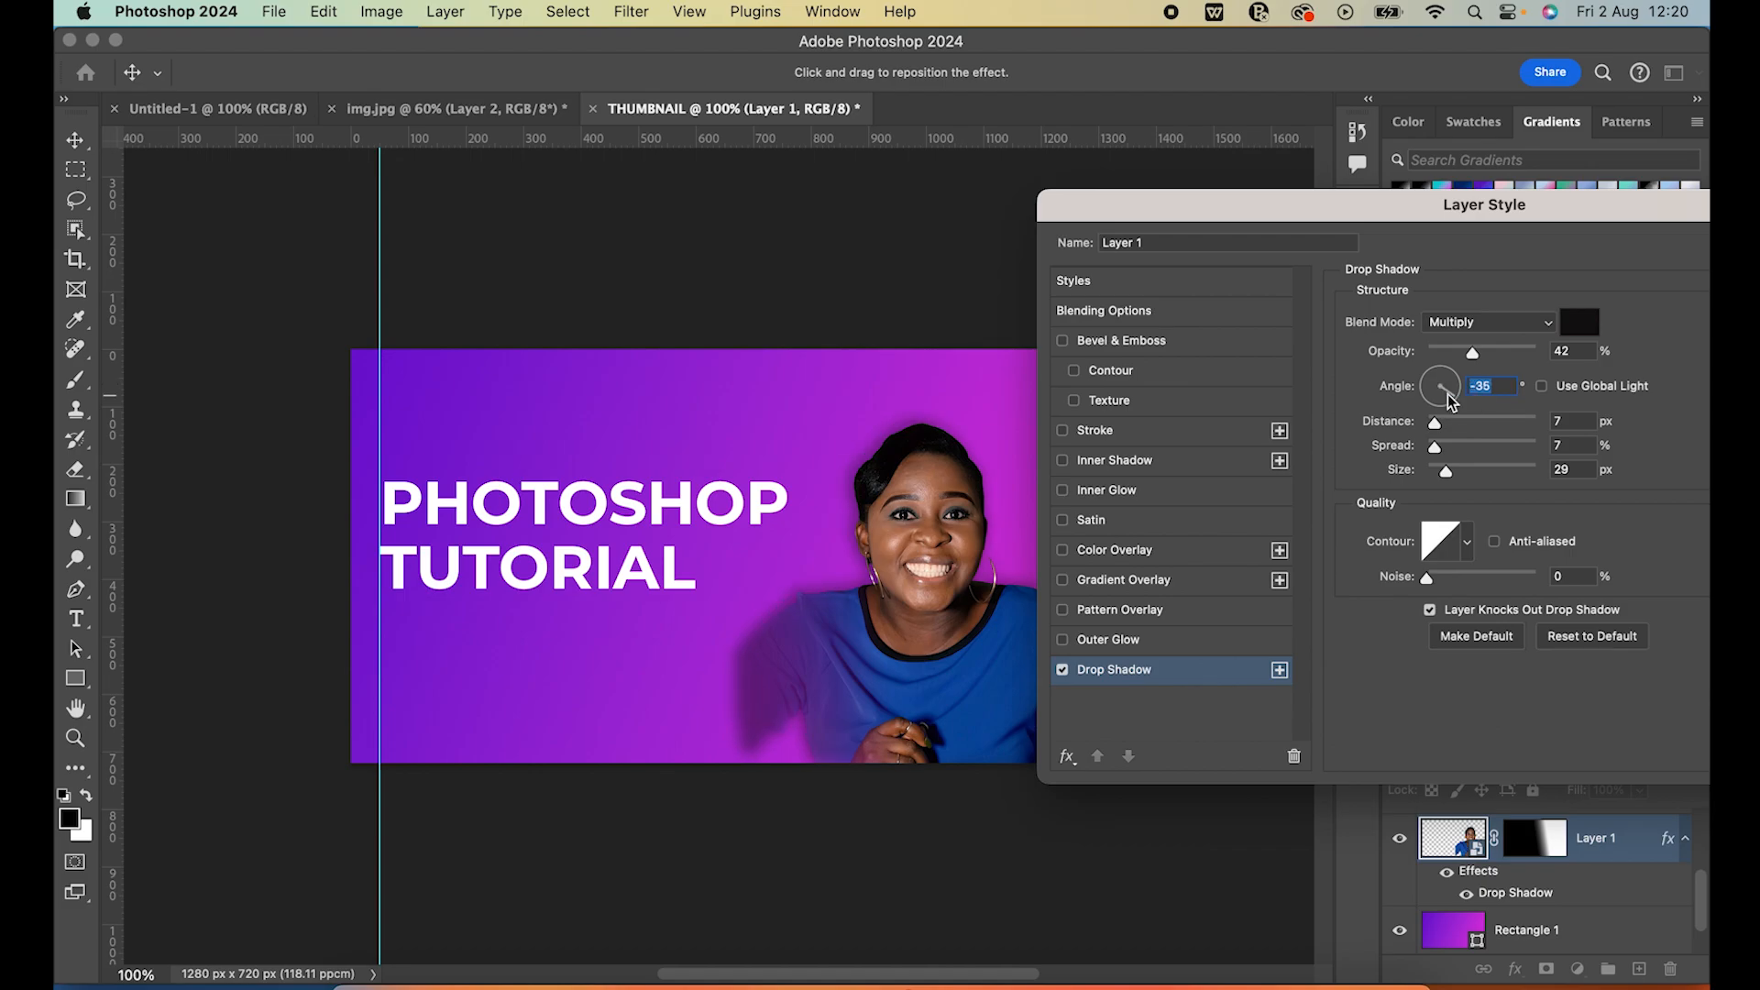
pyautogui.moveTo(1534, 222); pyautogui.dragTo(1450, 274)
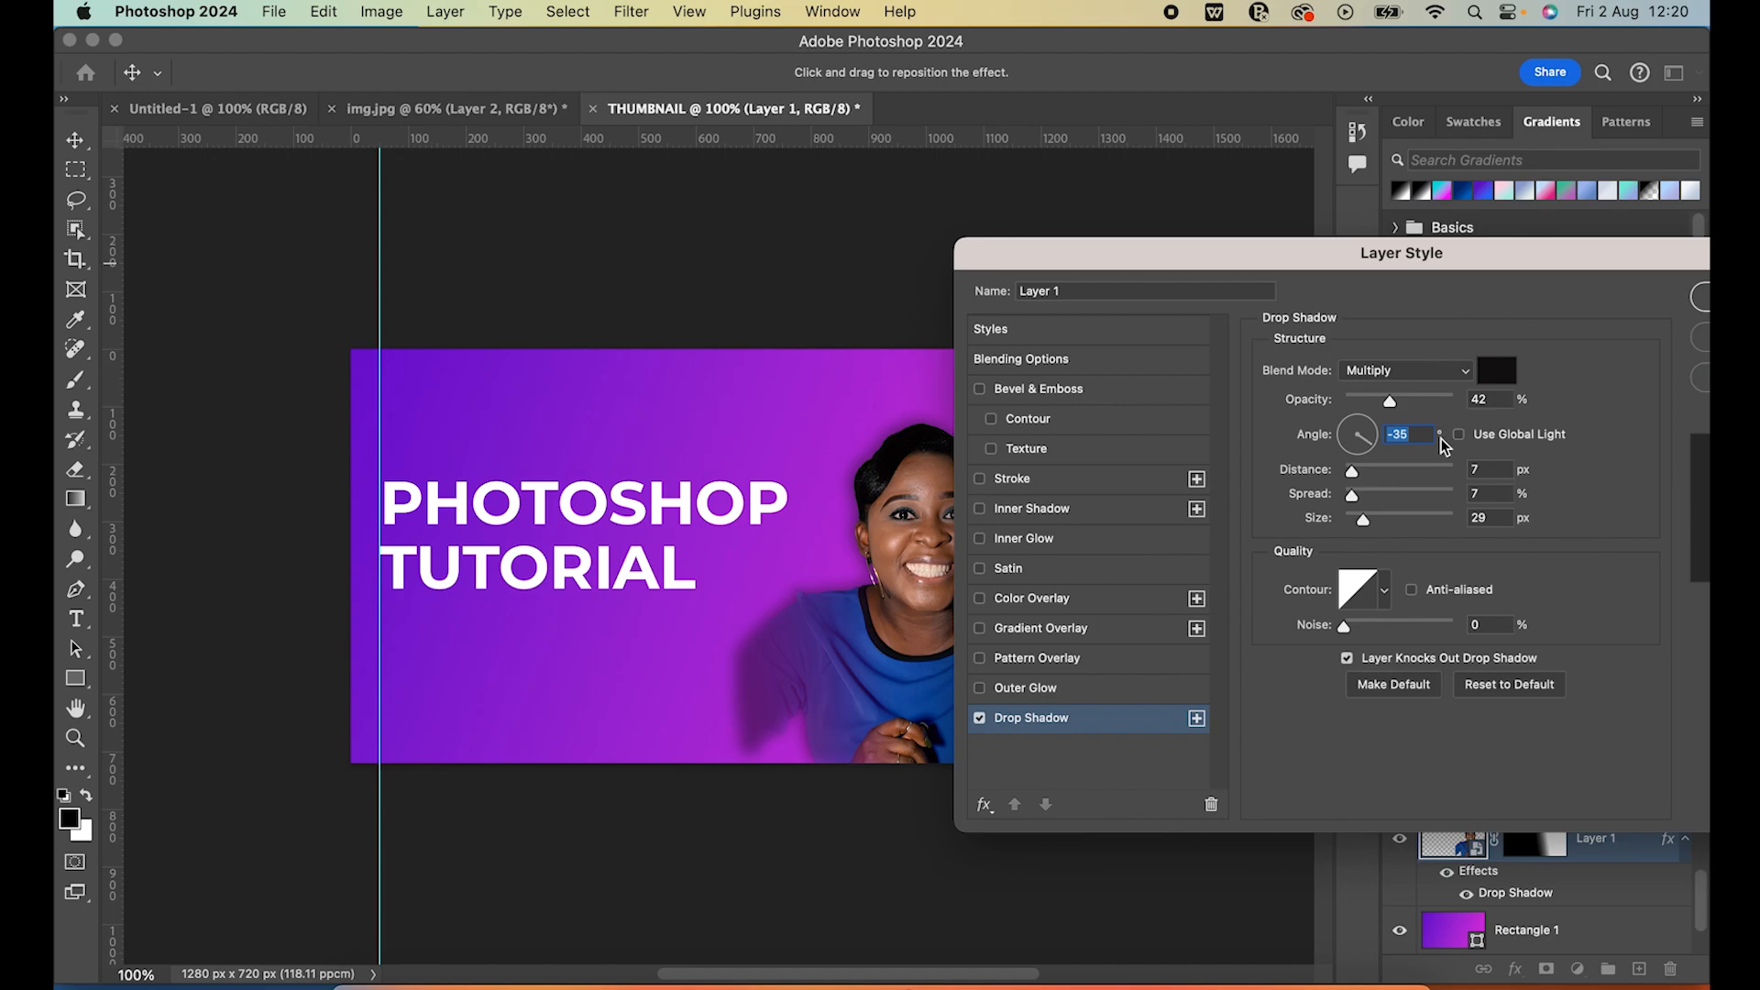
# Set the portrait shadow's distance to 13 px, spread to 9% and size to 32 px, apply the style and deselect the layer
pyautogui.moveTo(1391, 401); pyautogui.dragTo(1390, 399)
pyautogui.moveTo(1350, 471); pyautogui.dragTo(1386, 526)
pyautogui.moveTo(1417, 273); pyautogui.dragTo(1470, 268)
pyautogui.moveTo(1440, 513); pyautogui.dragTo(1431, 519)
pyautogui.moveTo(1451, 274)
pyautogui.mouseDown()
pyautogui.moveTo(1474, 333)
pyautogui.moveTo(1414, 314)
pyautogui.moveTo(1527, 446)
pyautogui.moveTo(1439, 282)
pyautogui.mouseUp()
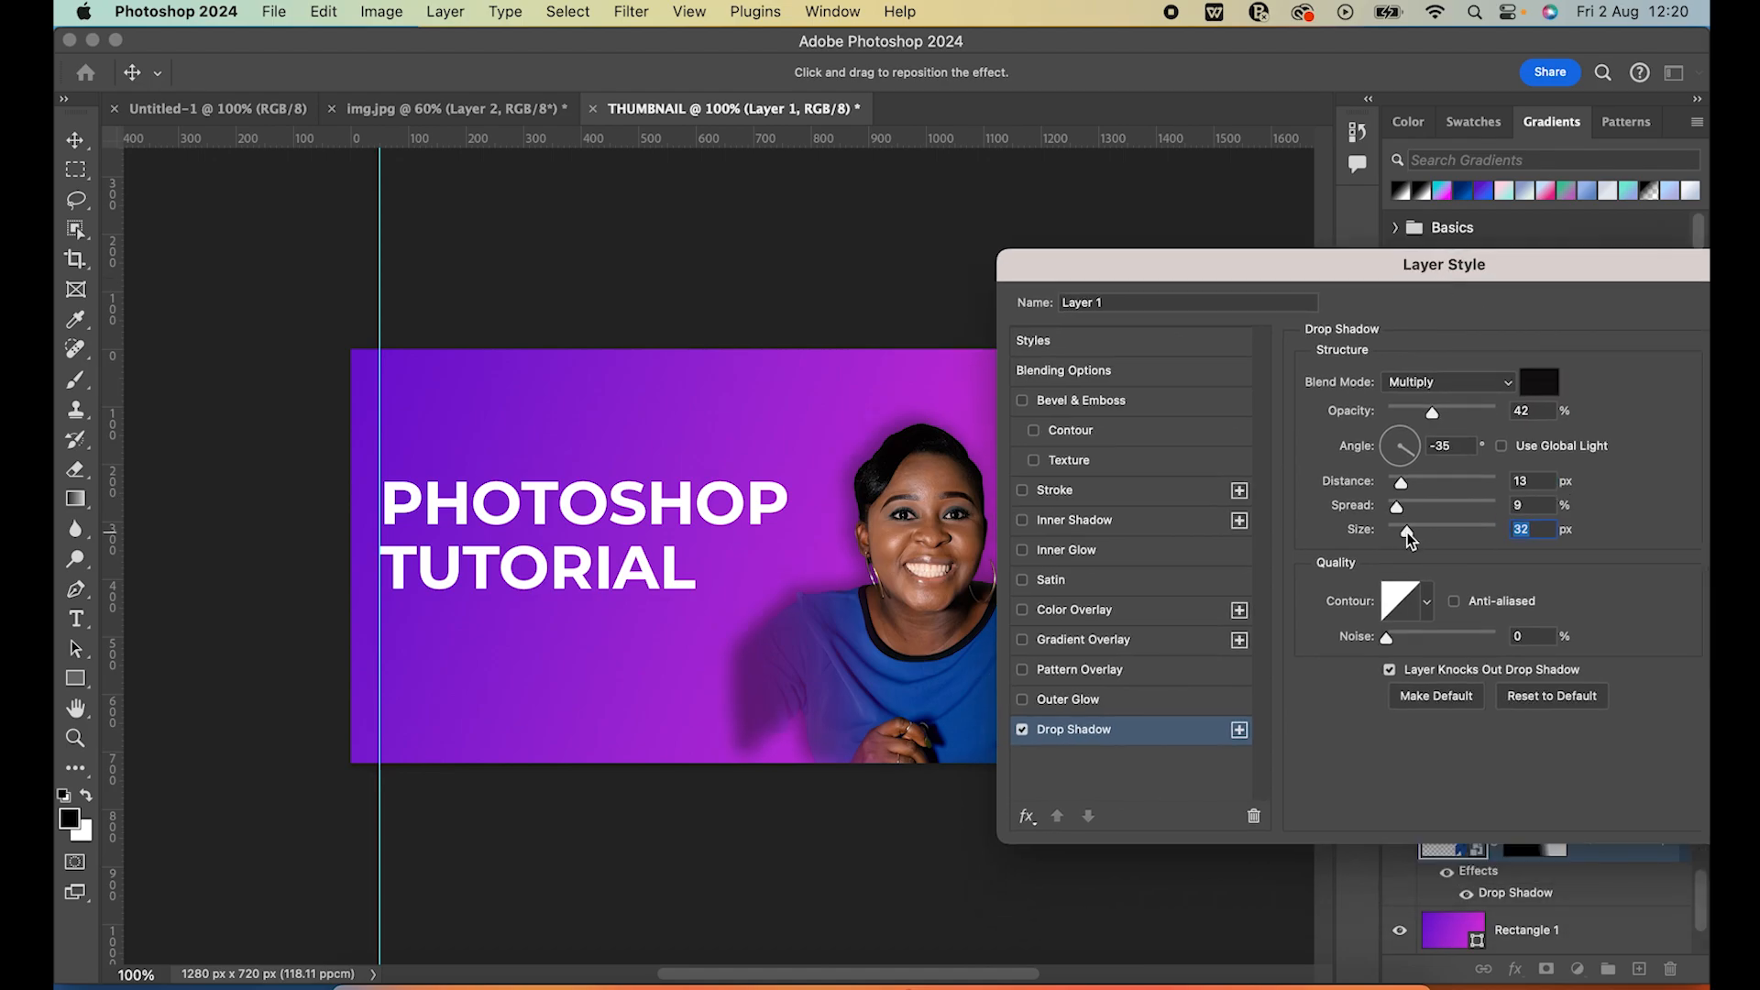
pyautogui.moveTo(1471, 277); pyautogui.dragTo(1339, 277)
pyautogui.click(1695, 317)
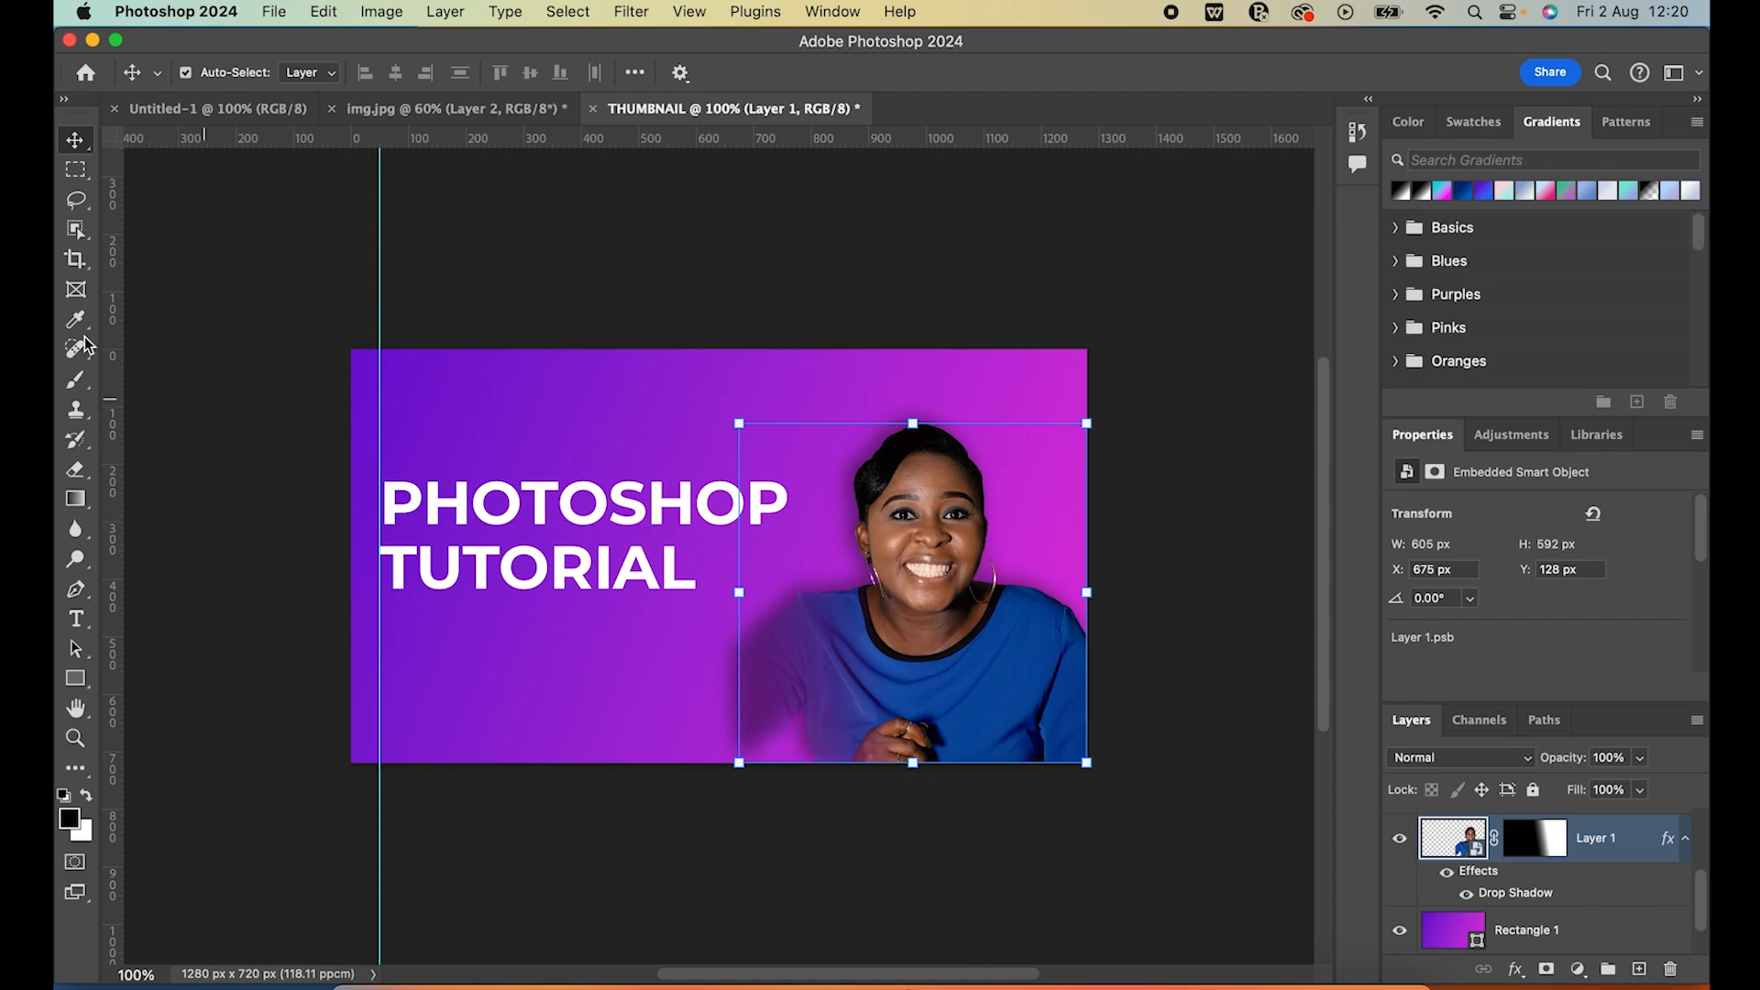
pyautogui.rightClick(485, 457)
pyautogui.click(276, 248)
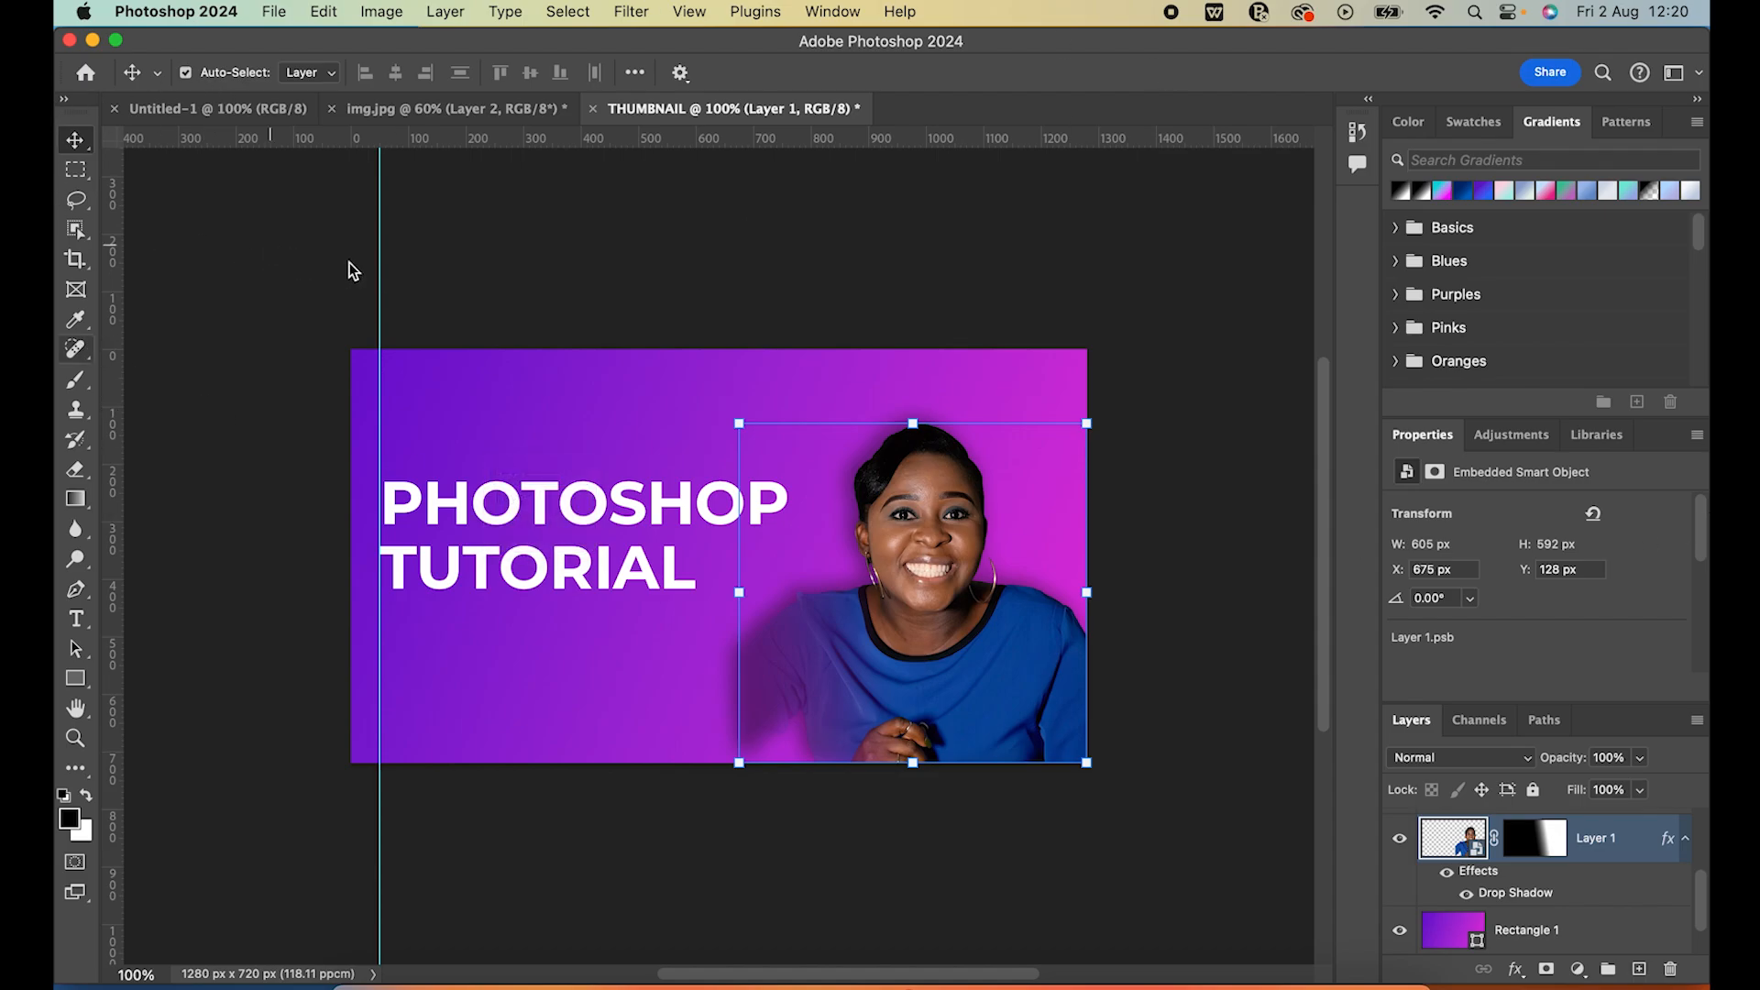
pyautogui.click(1198, 453)
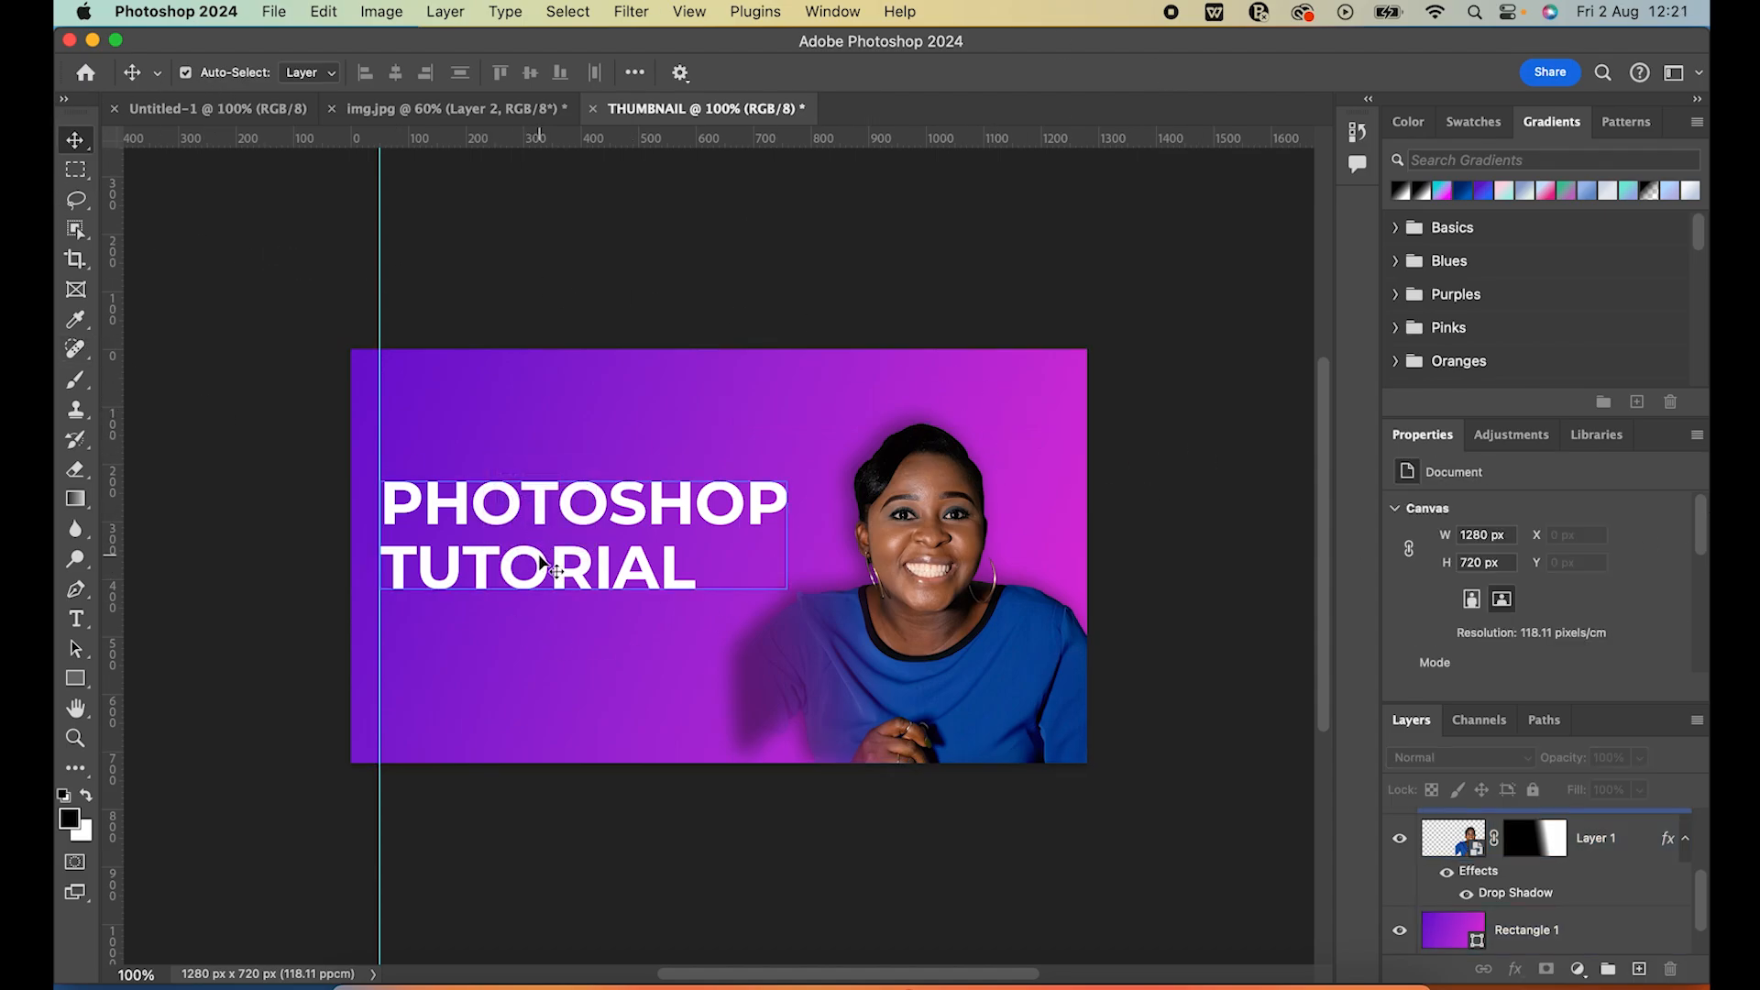
# Open the blending options of the PHOTOSHOP TUTORIAL text layer and enable a Stroke effect, keeping the title in view
pyautogui.click(582, 525)
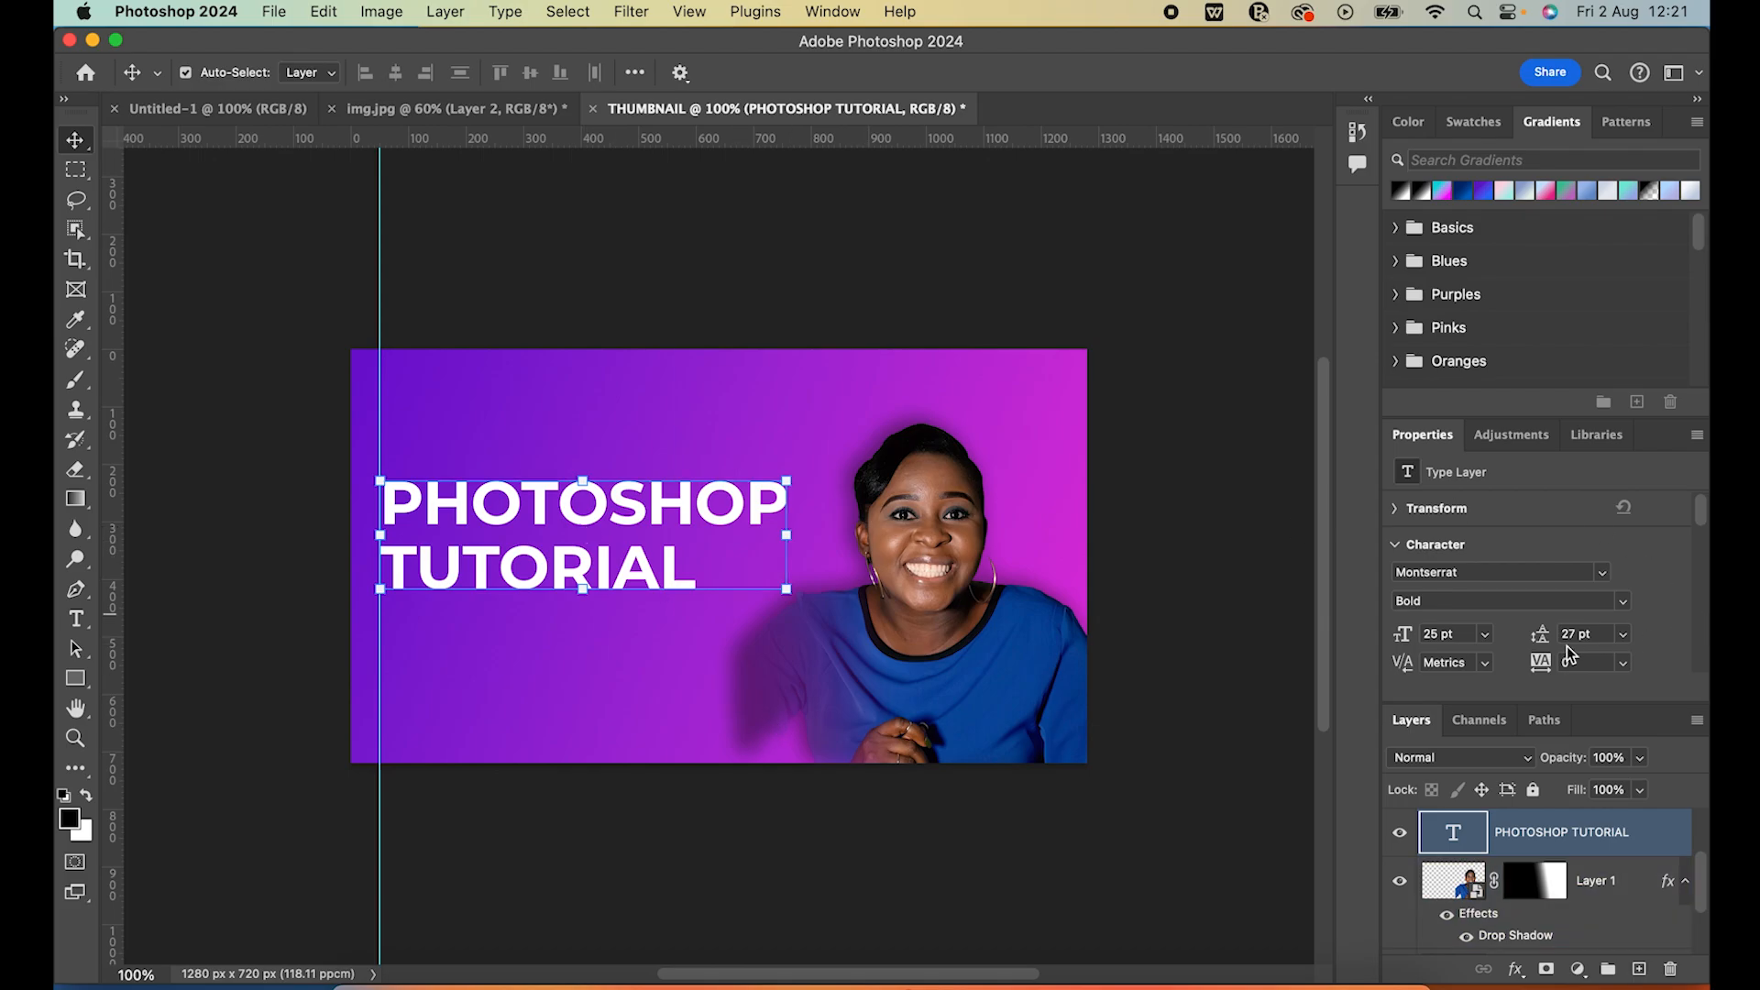
pyautogui.scroll(-2, 1664, 572)
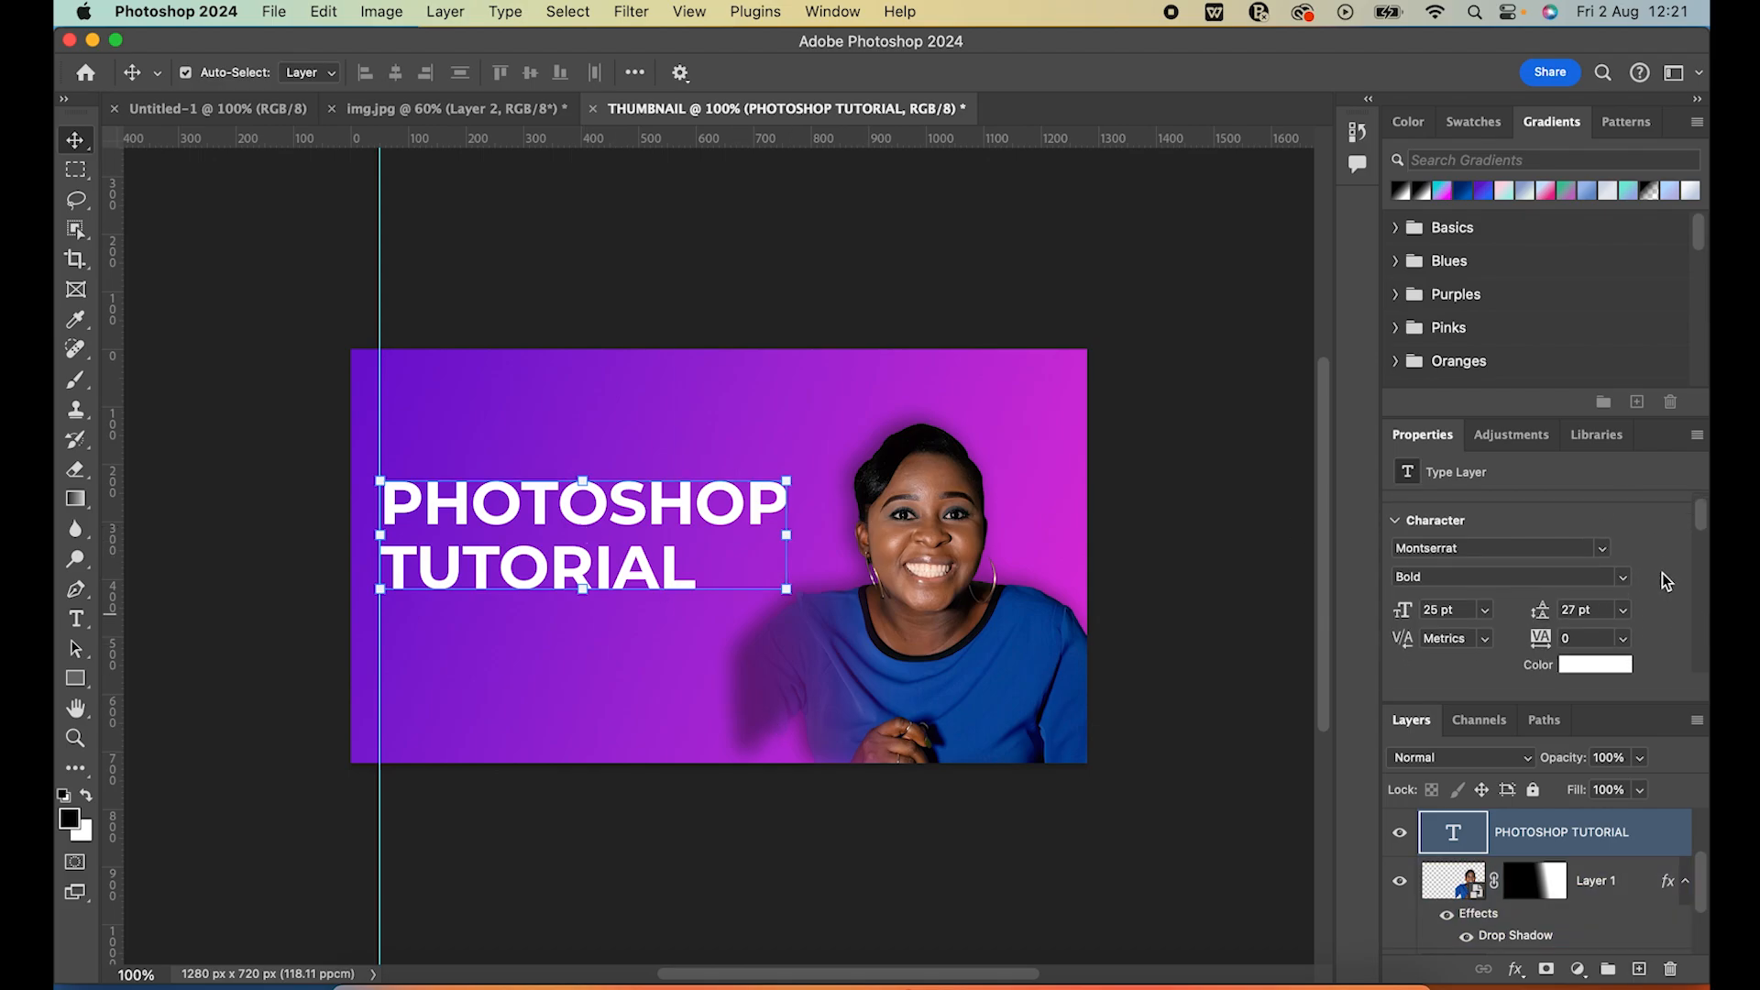
pyautogui.scroll(1, 1421, 574)
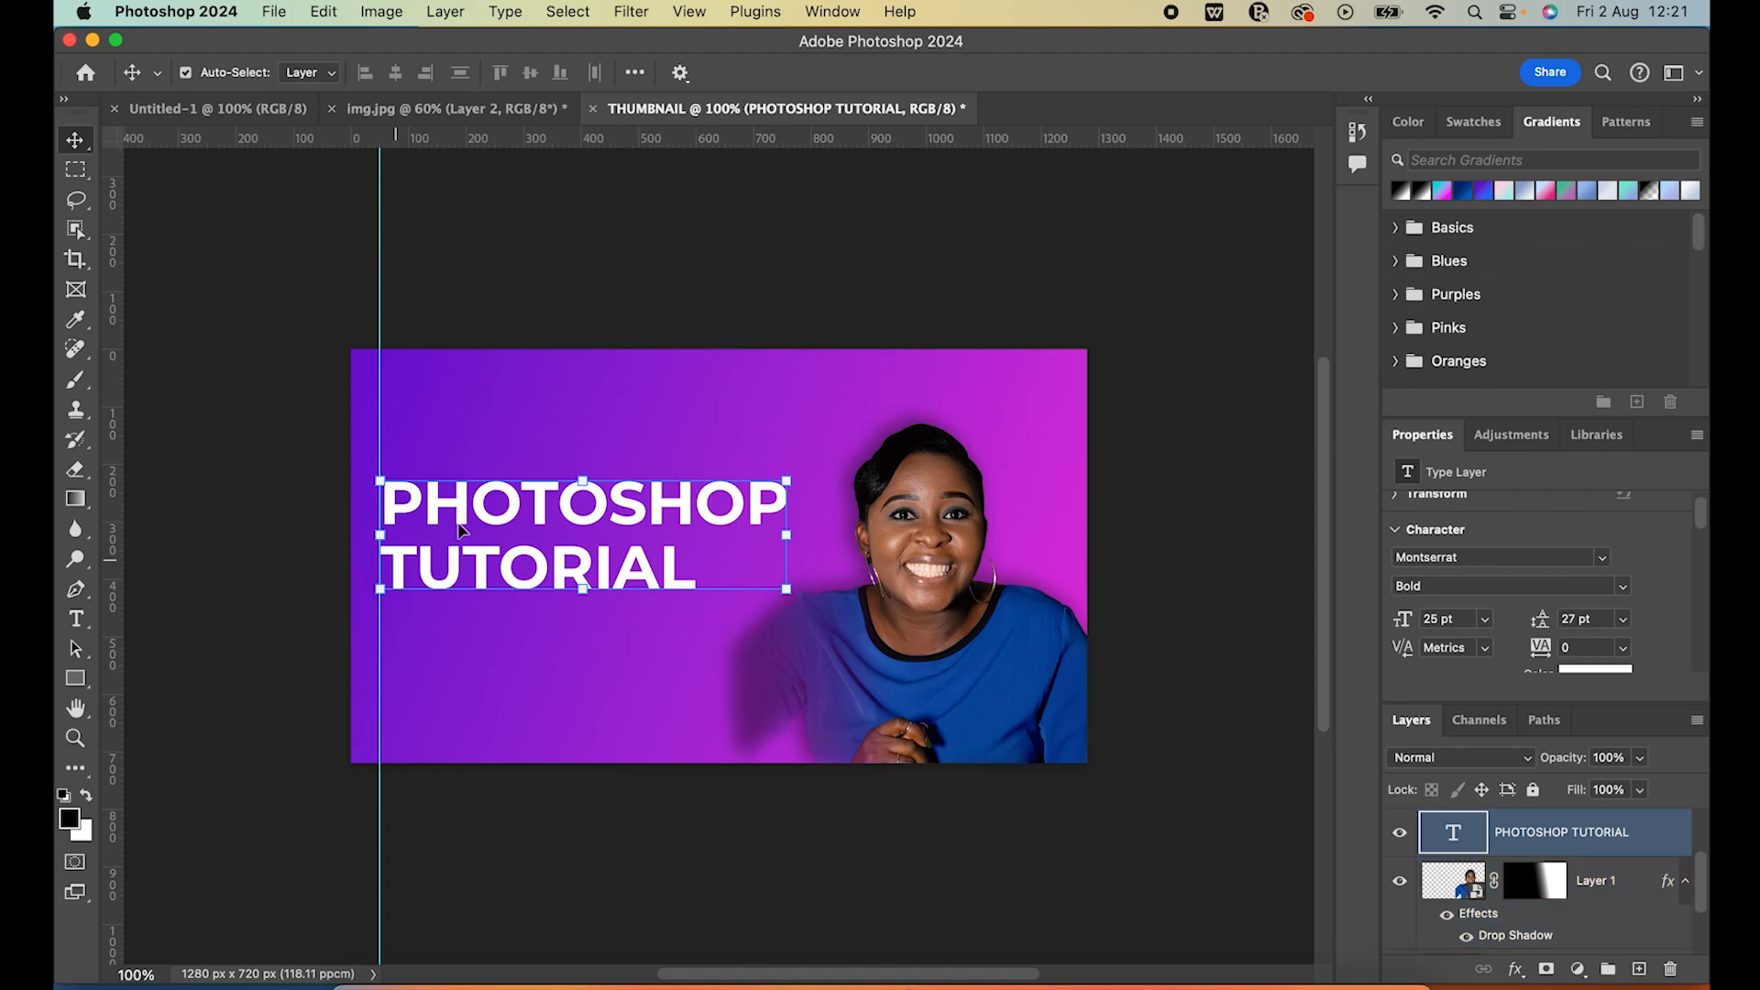
pyautogui.scroll(-4, 1508, 612)
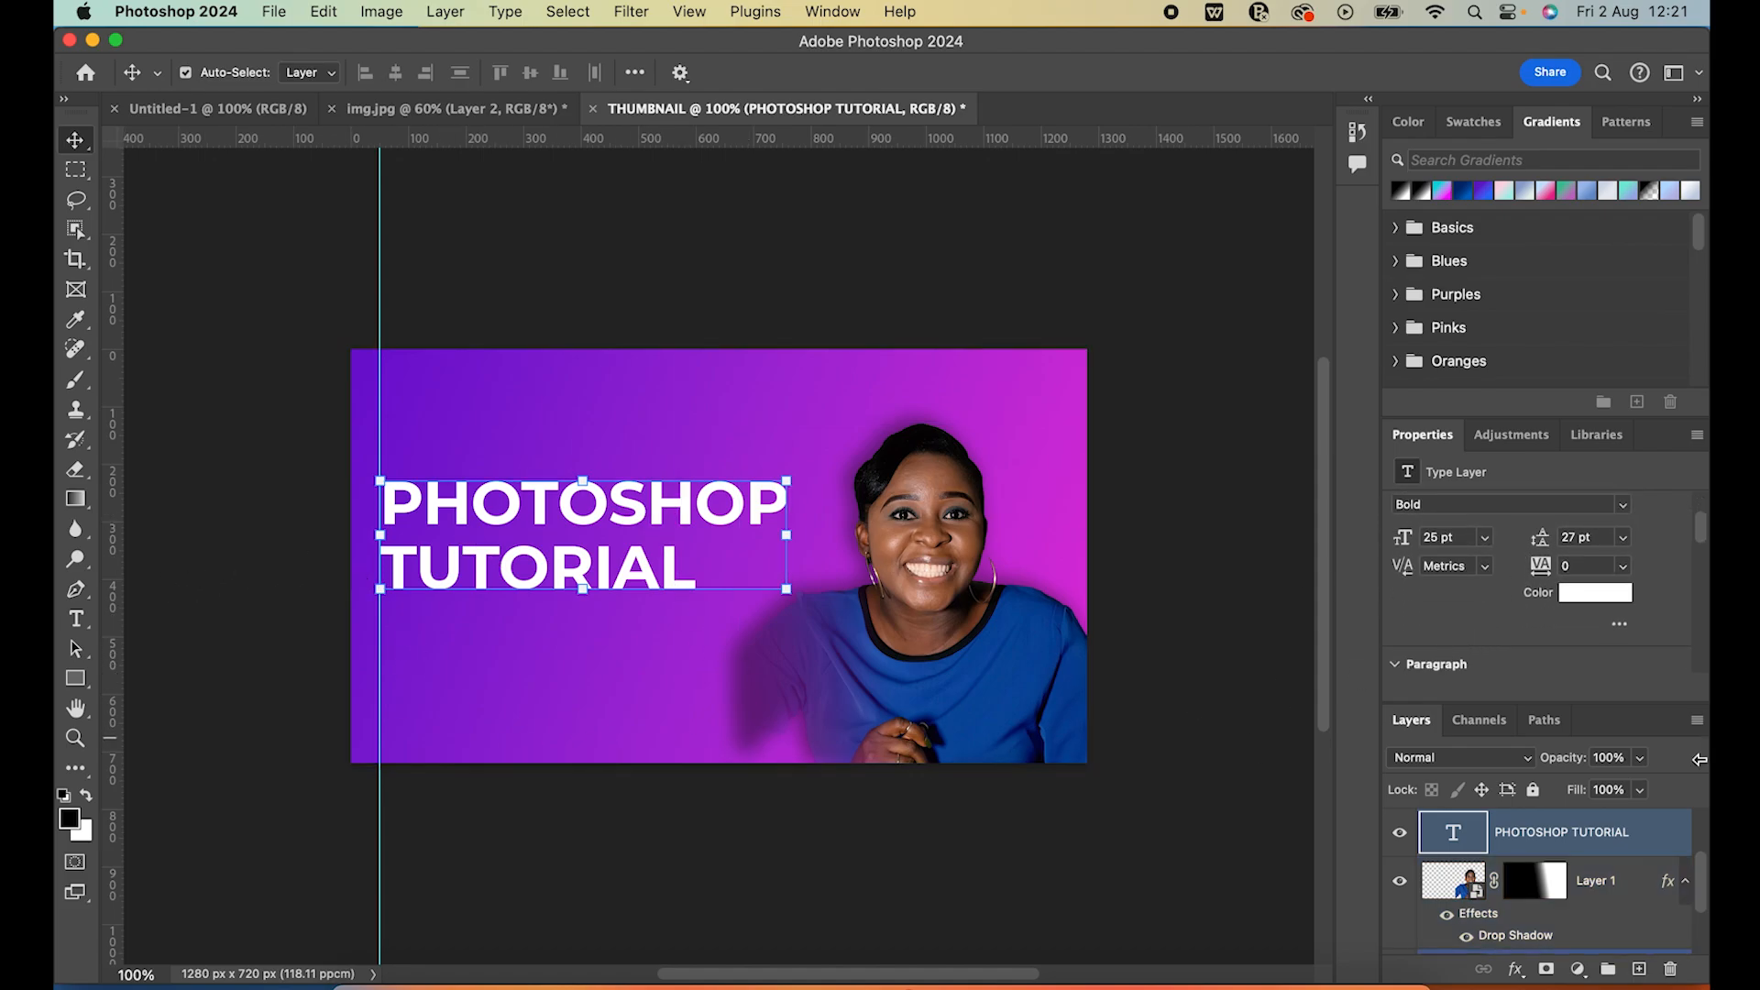
pyautogui.rightClick(1529, 836)
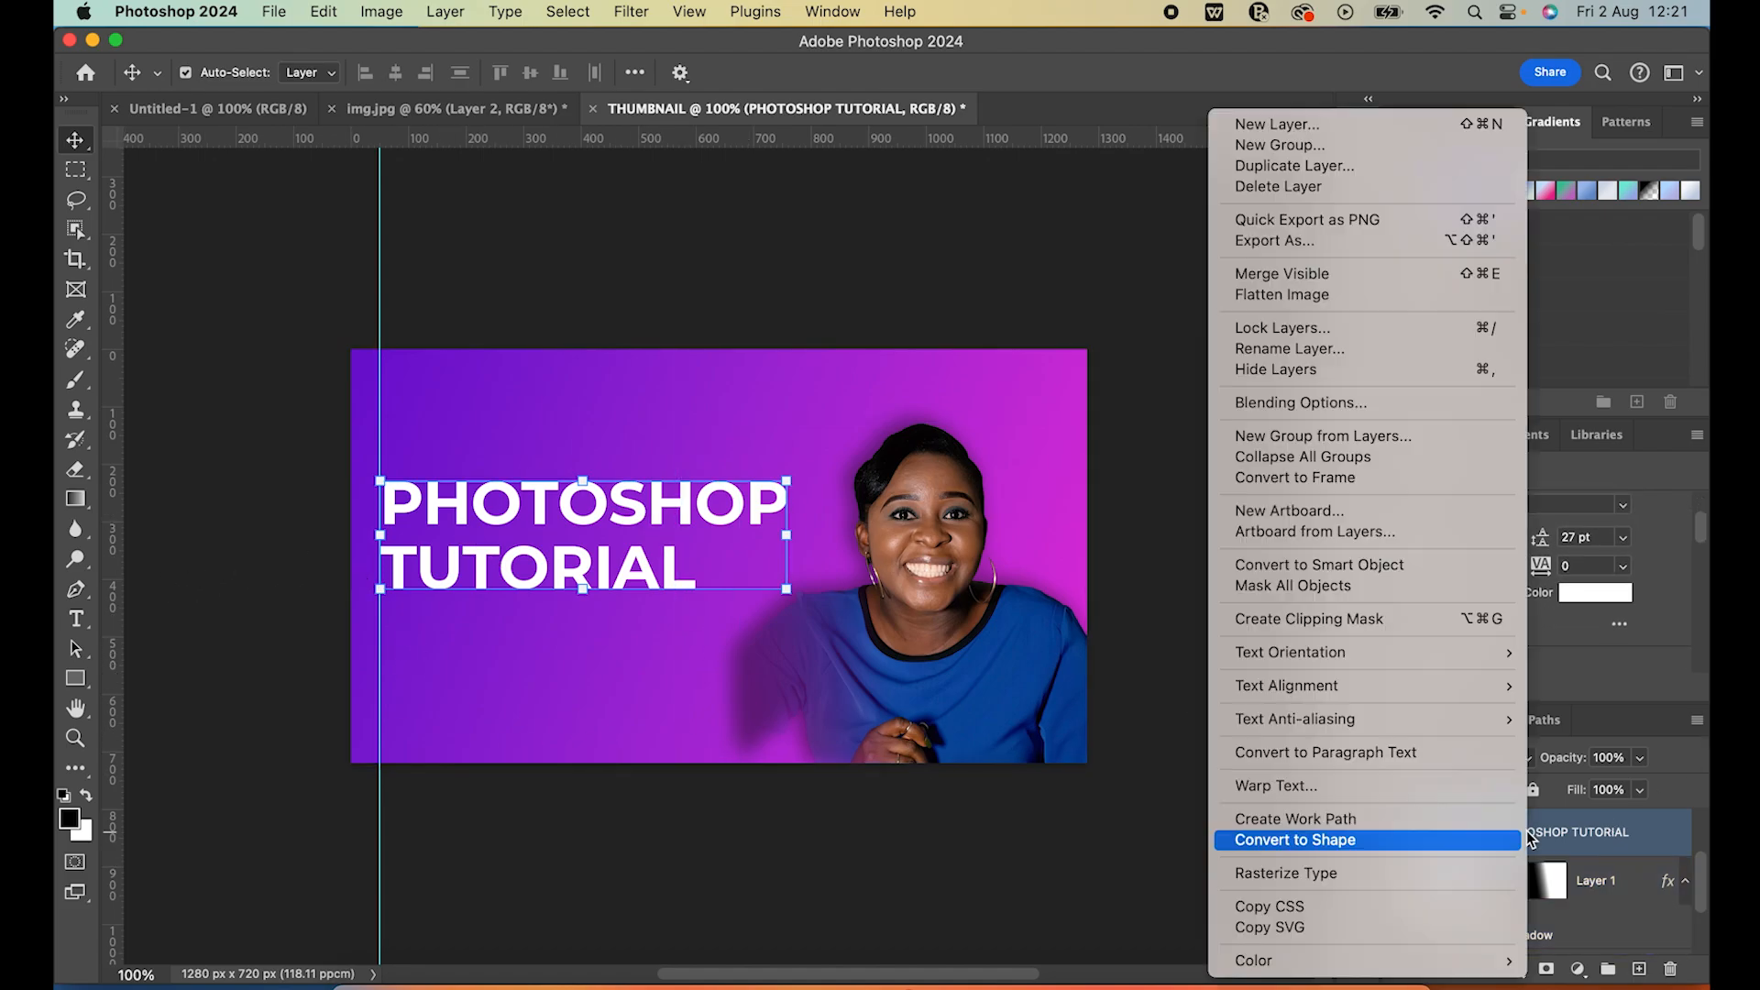
pyautogui.click(1351, 407)
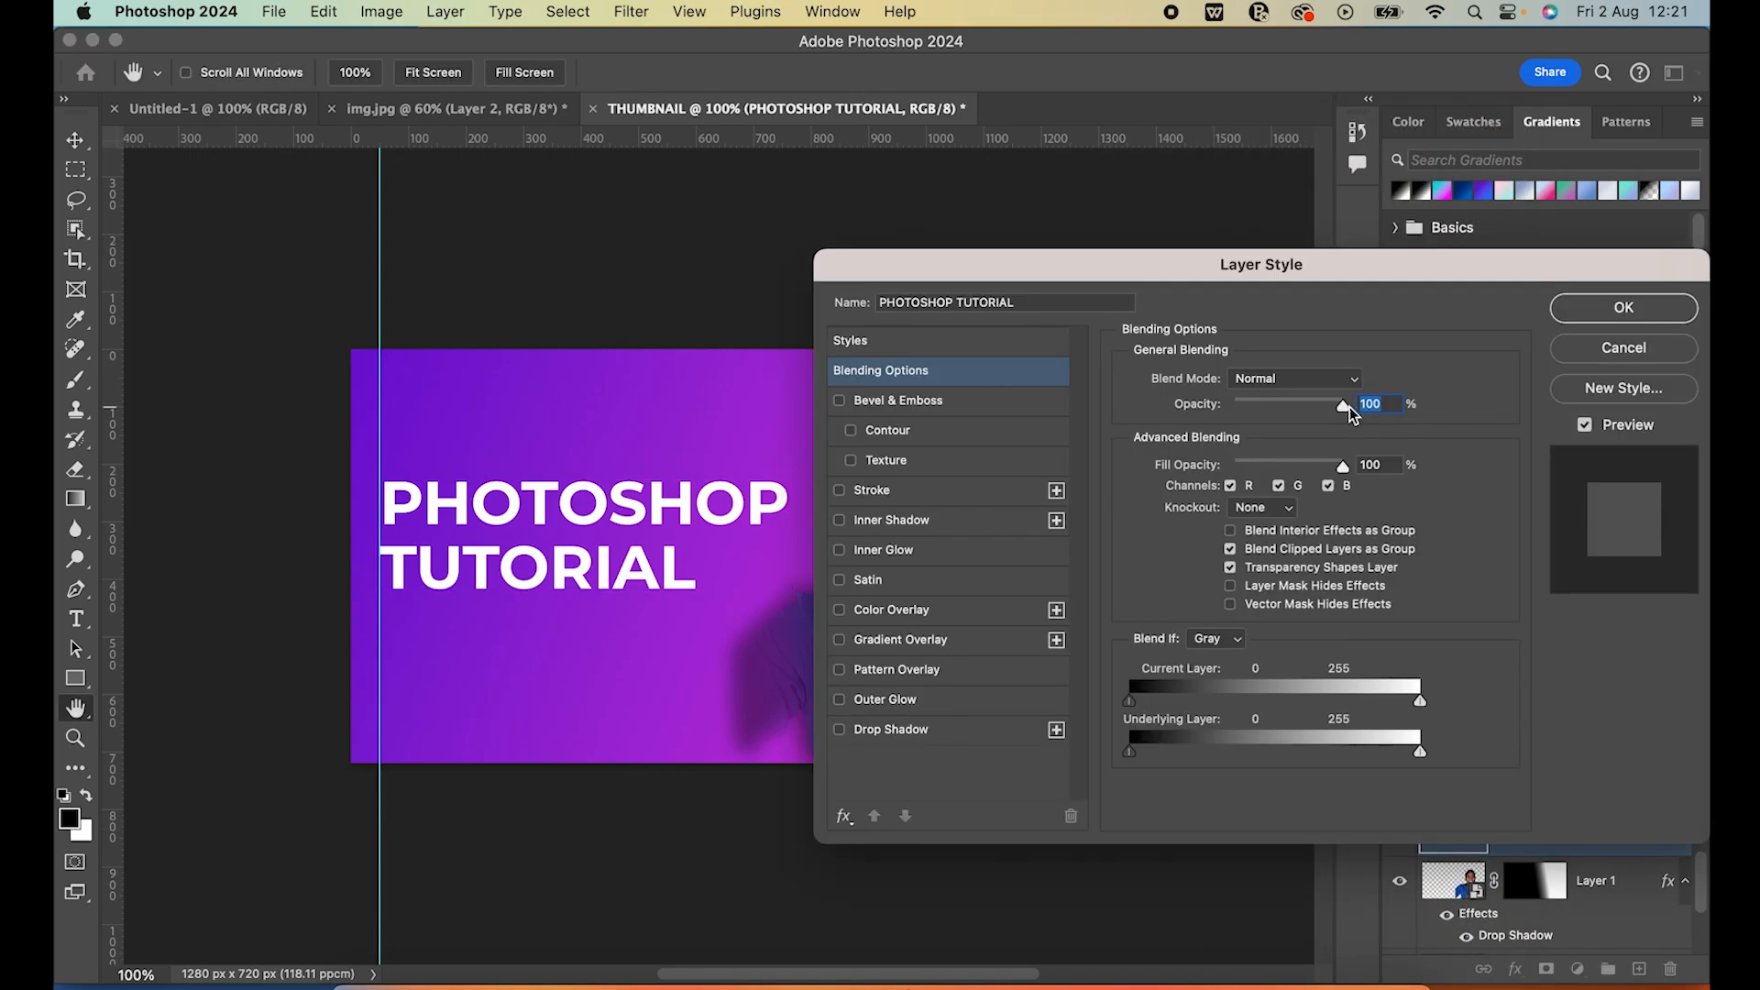
pyautogui.click(839, 492)
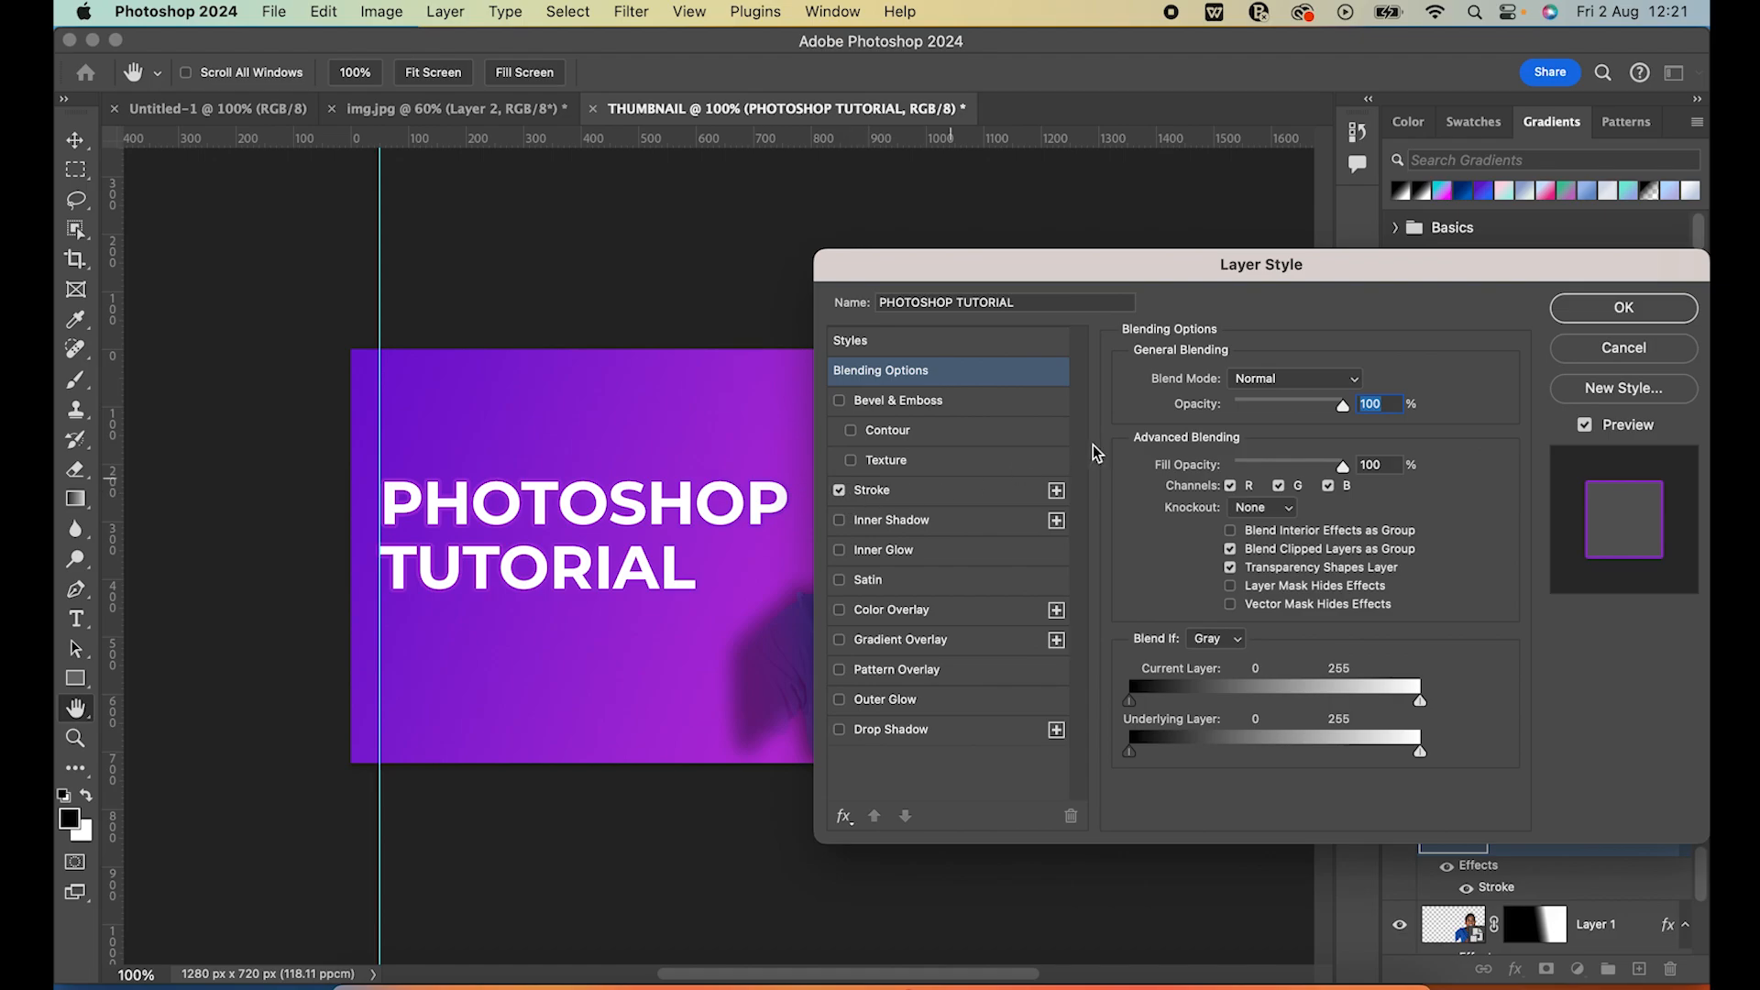
pyautogui.moveTo(1261, 279); pyautogui.dragTo(1290, 294)
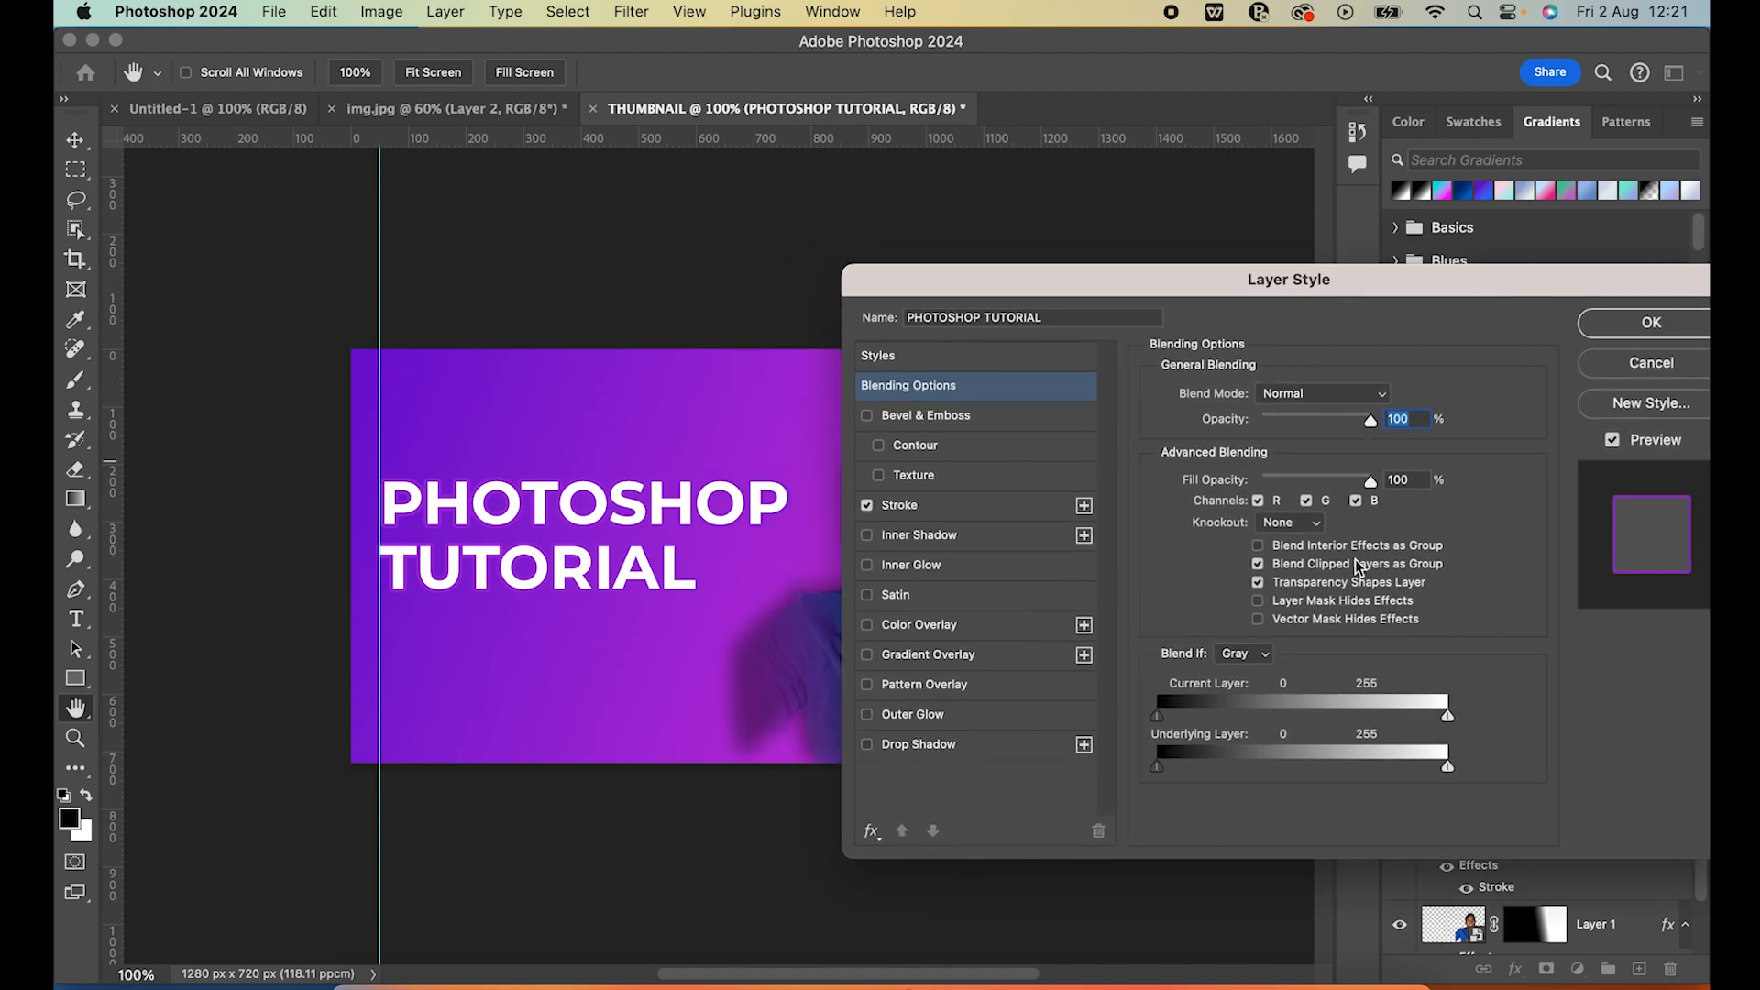
pyautogui.click(957, 511)
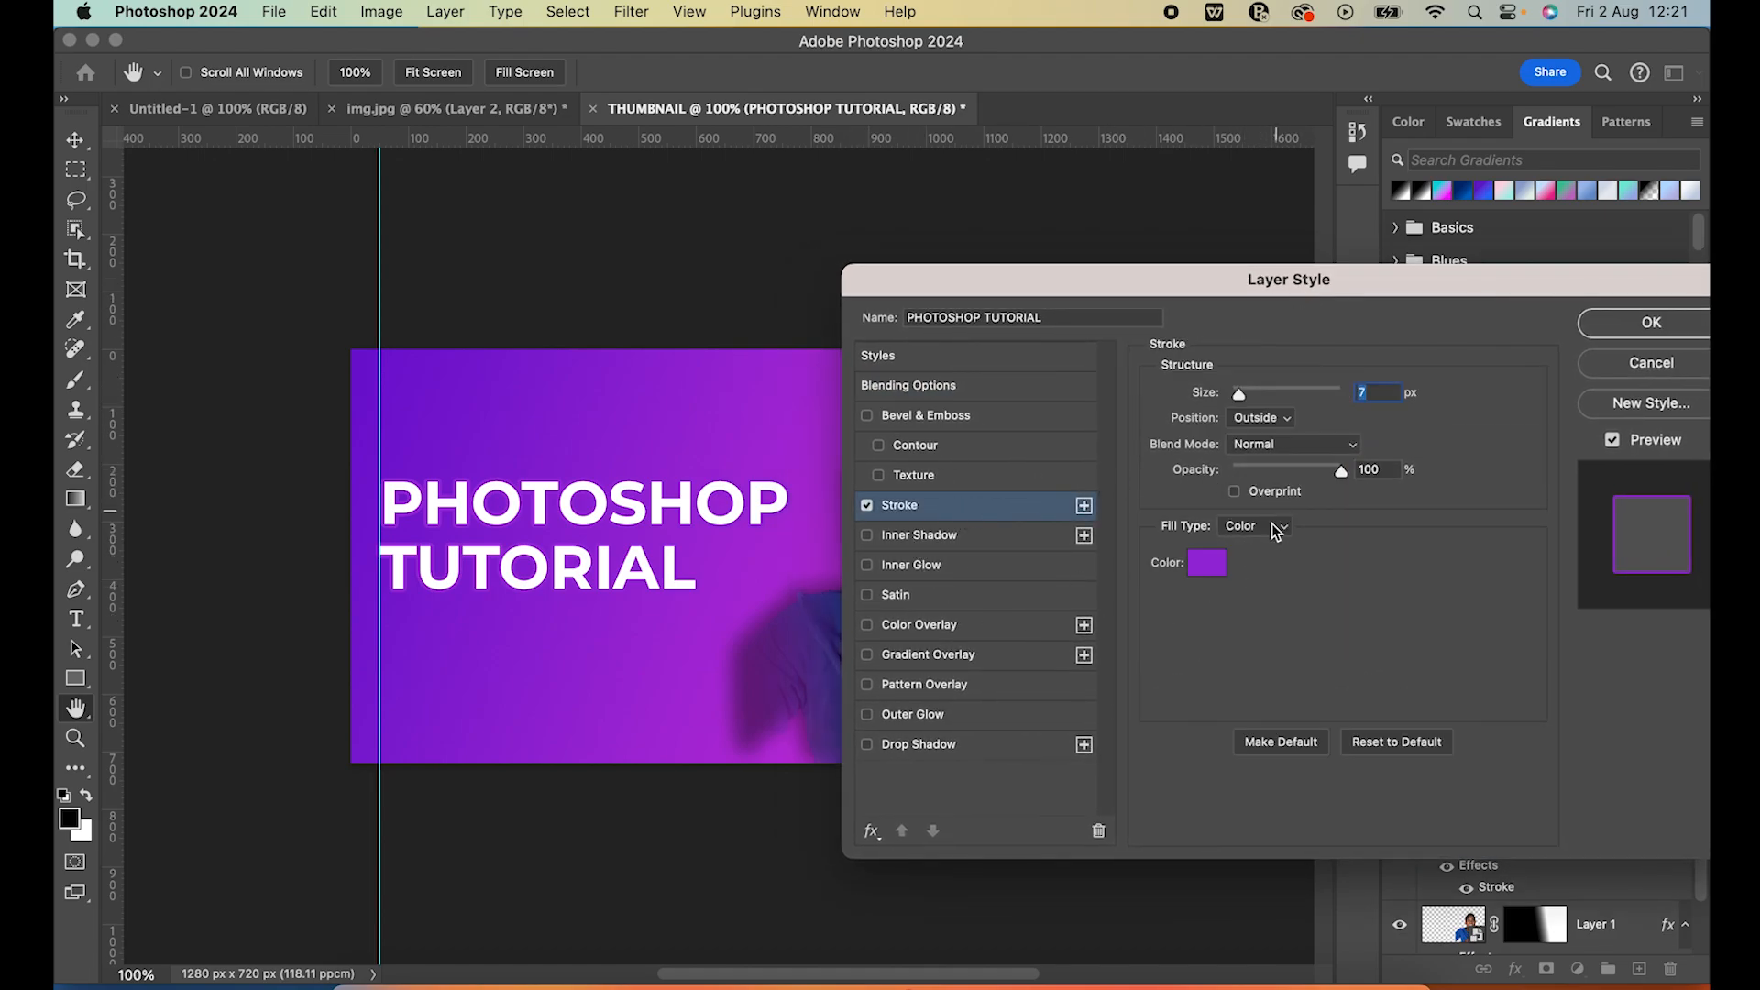
pyautogui.click(1208, 570)
pyautogui.click(795, 554)
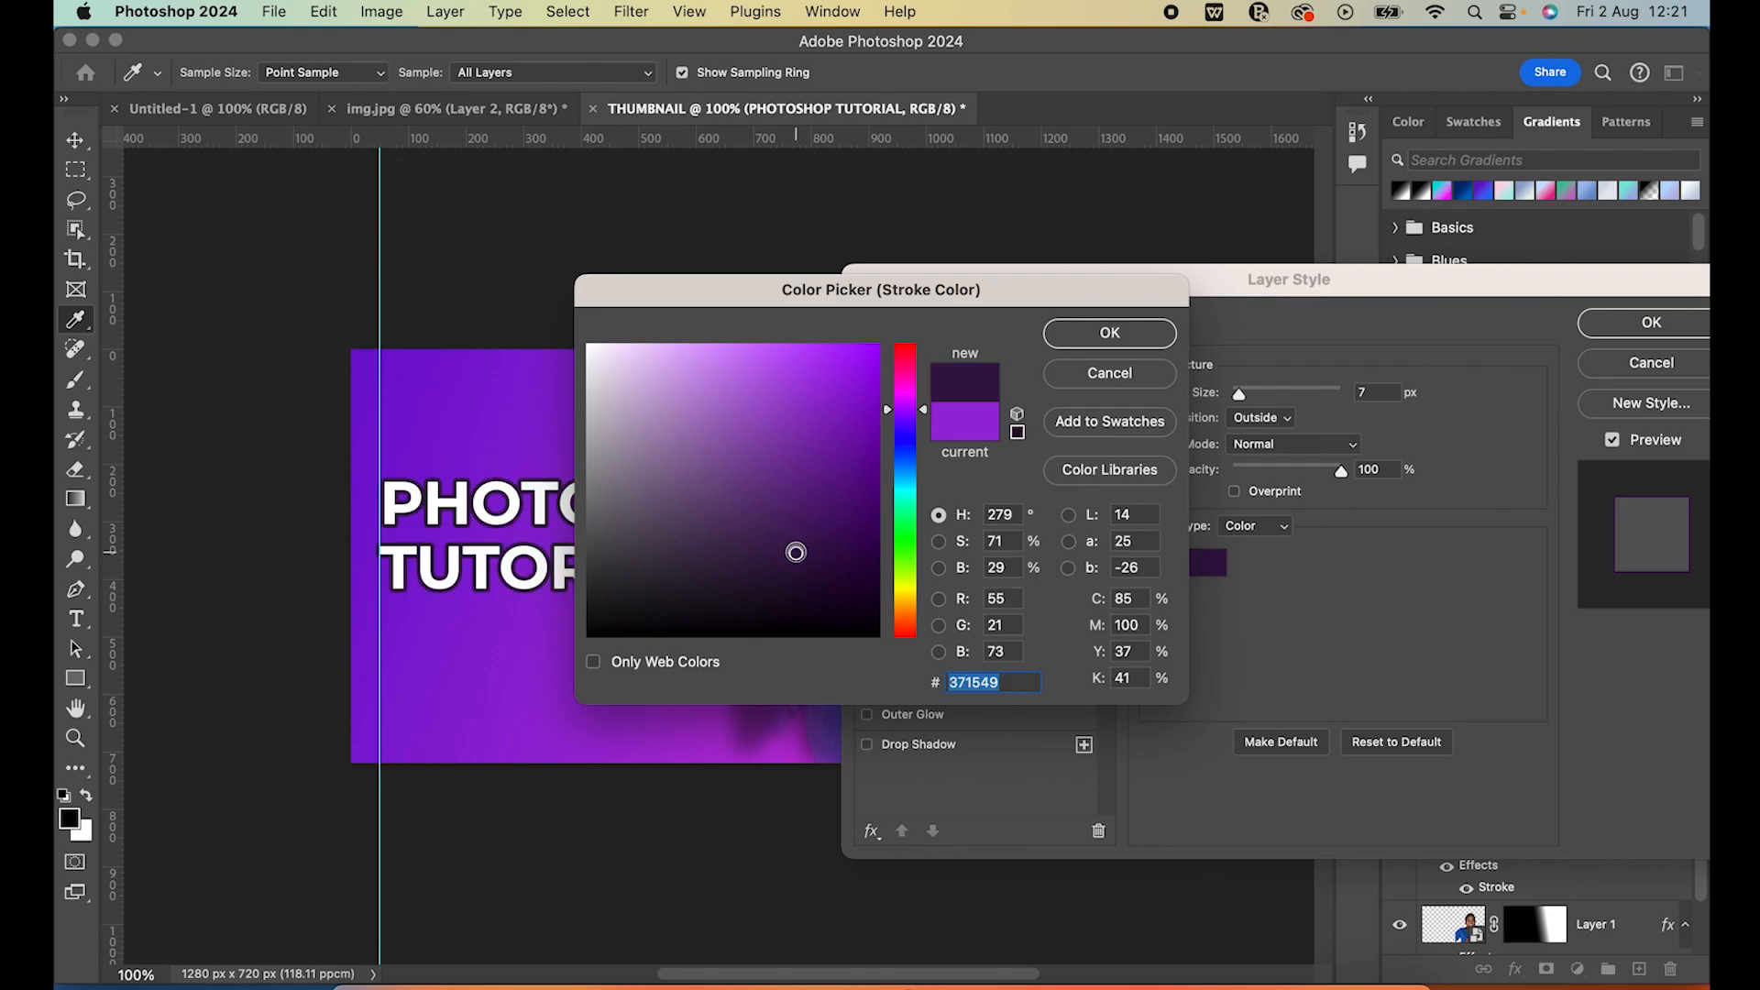
pyautogui.click(799, 444)
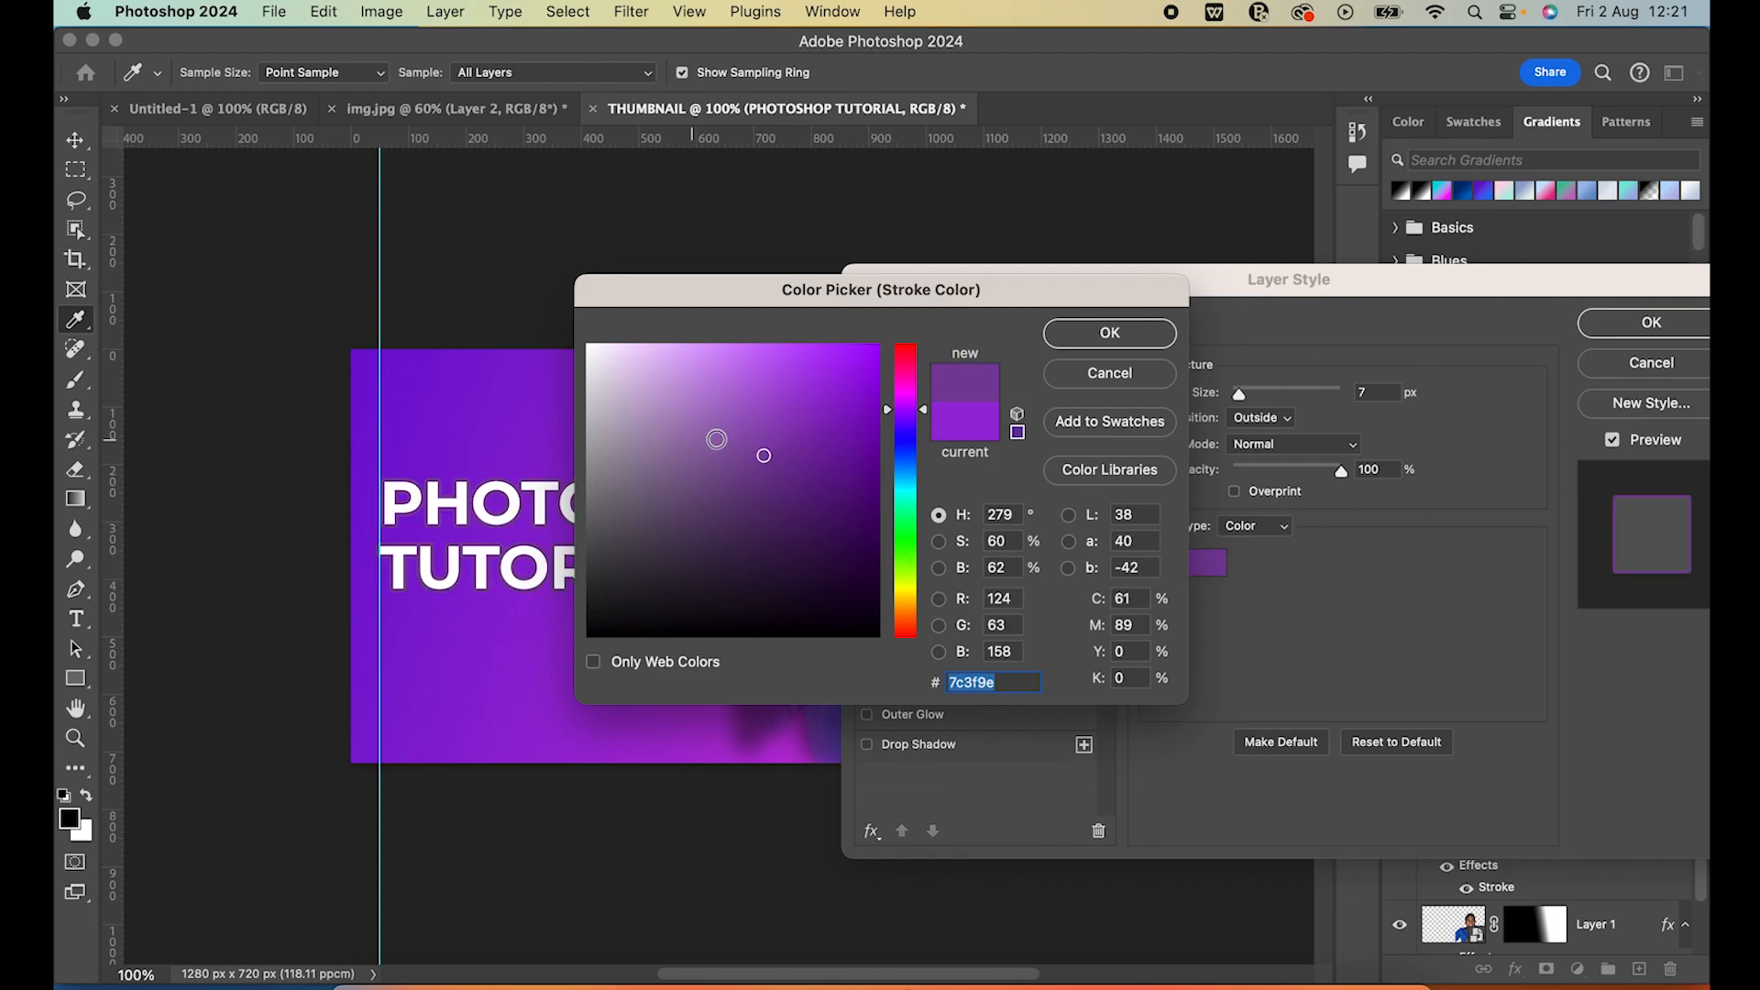
pyautogui.click(773, 511)
pyautogui.click(1139, 378)
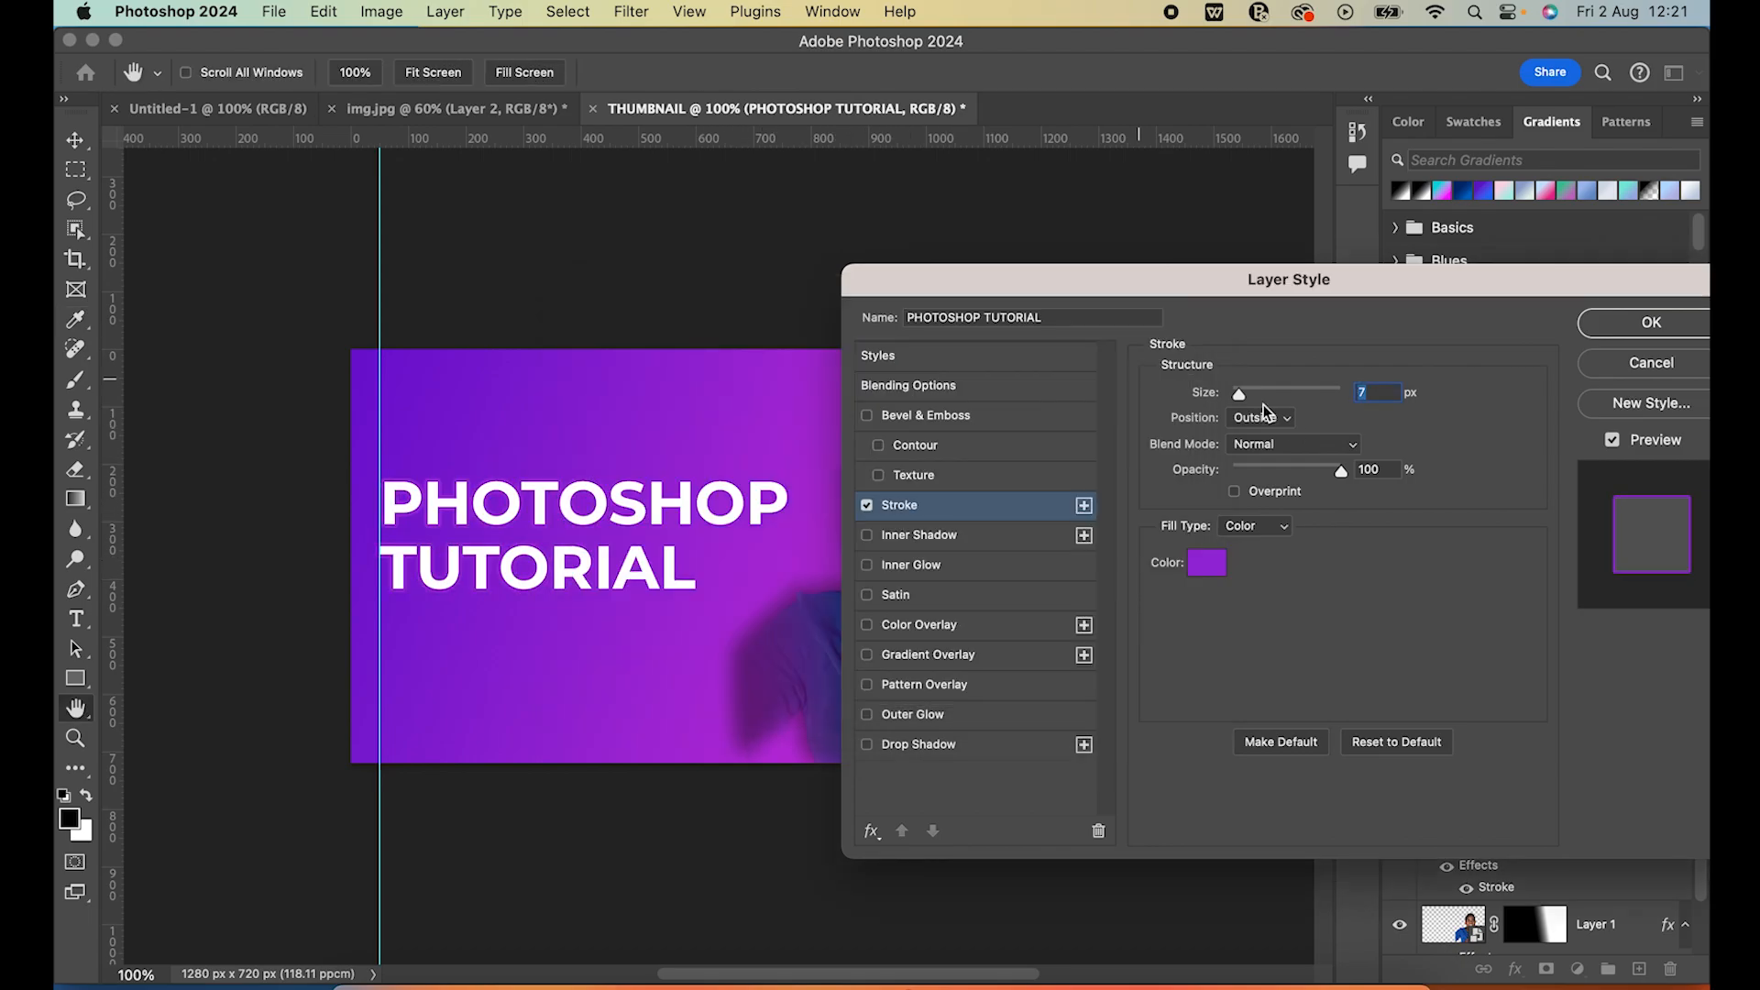
# Set the title's stroke to 13 px, a near-black purple (RGB 38, 22, 47) and 70% opacity, and apply the style
pyautogui.moveTo(1240, 392); pyautogui.dragTo(1247, 396)
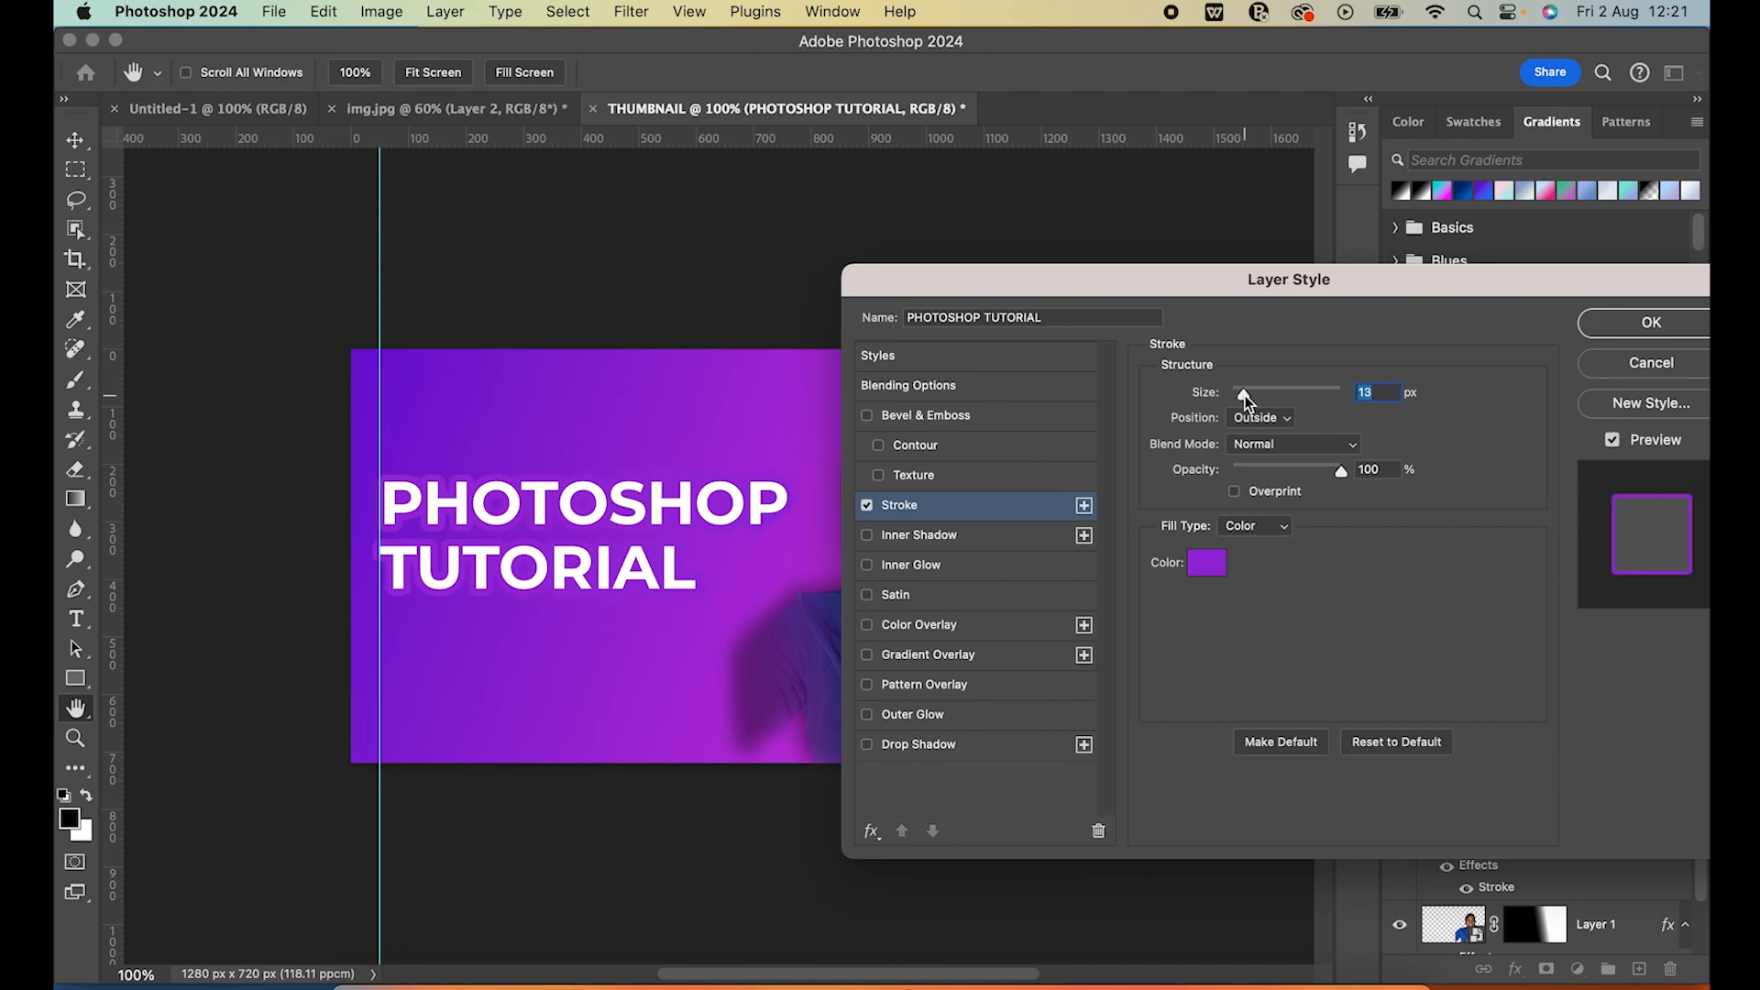
pyautogui.click(1215, 569)
pyautogui.click(745, 609)
pyautogui.click(745, 583)
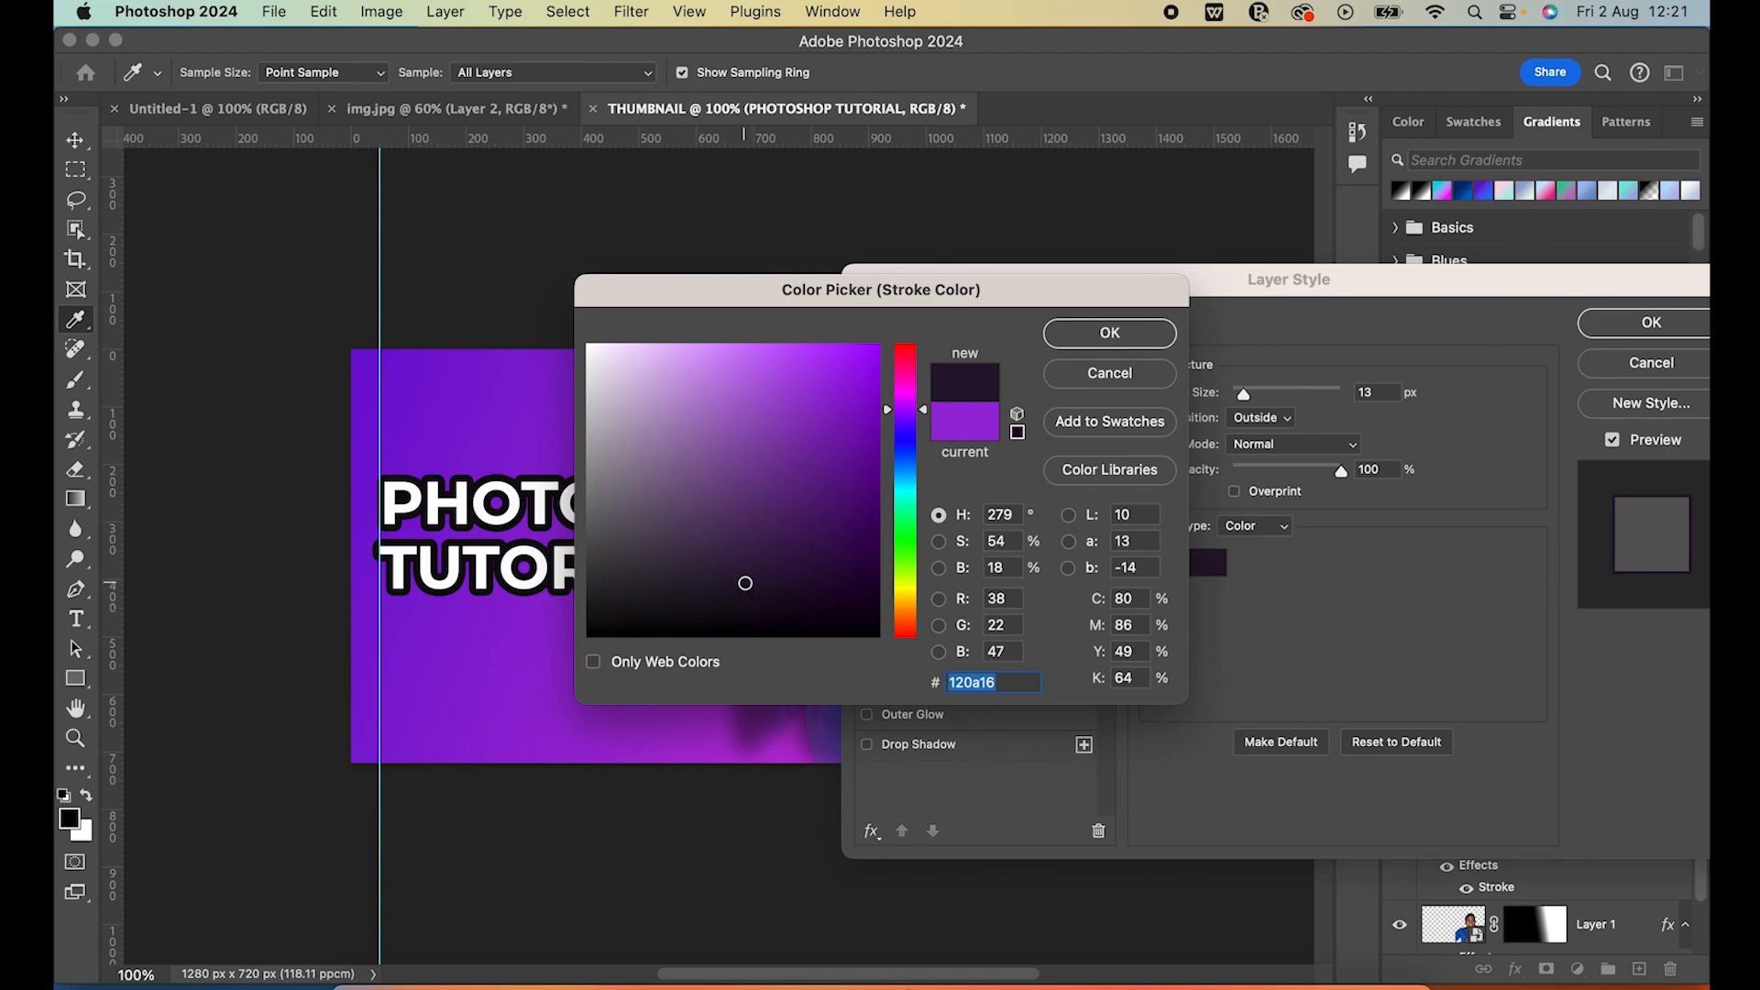
pyautogui.click(1118, 333)
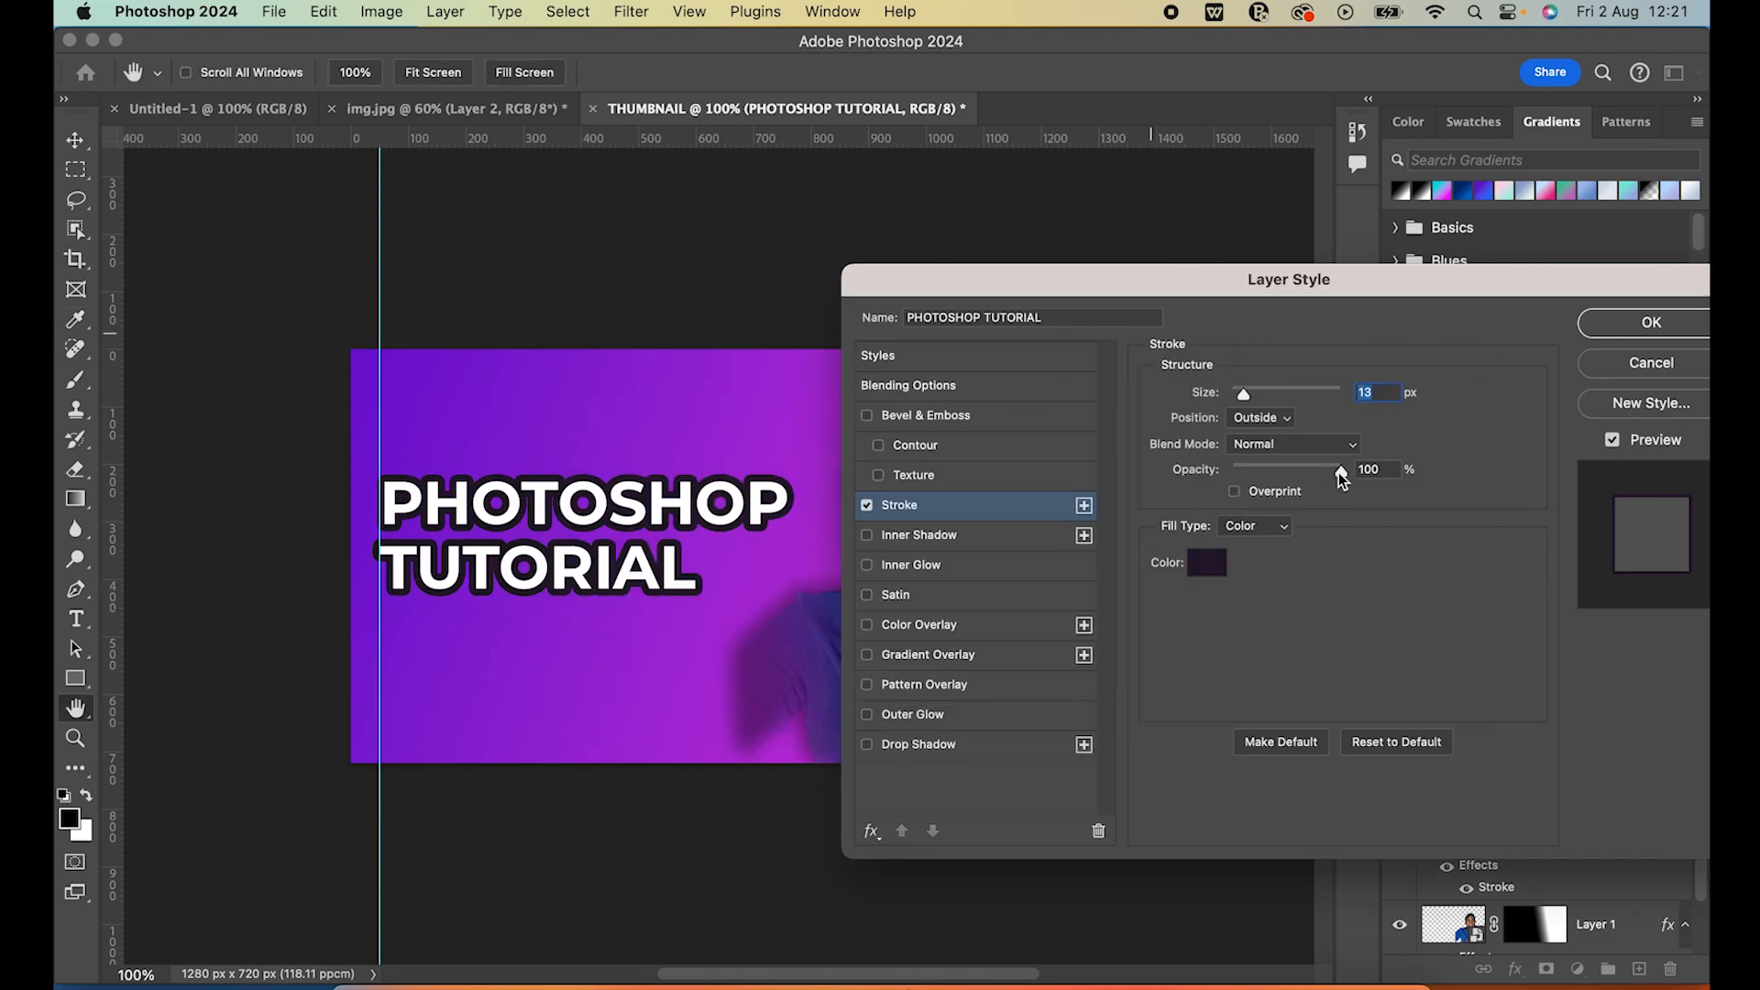
pyautogui.moveTo(1330, 473); pyautogui.dragTo(1307, 476)
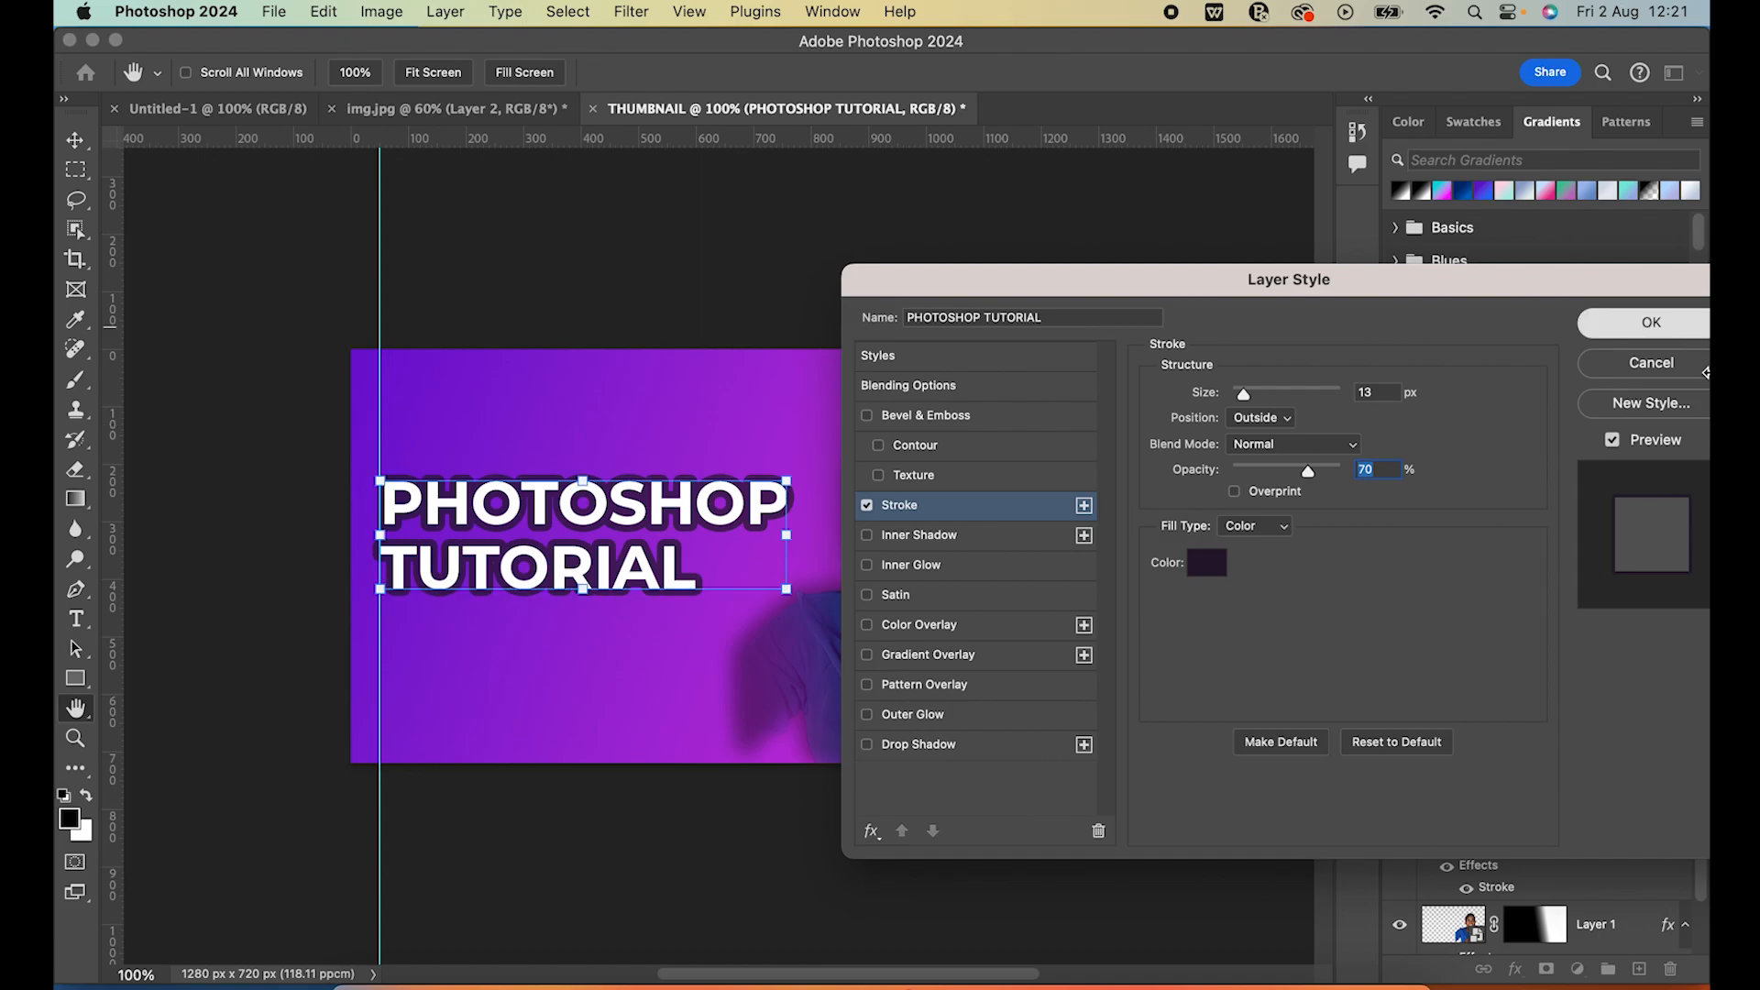
pyautogui.click(1650, 323)
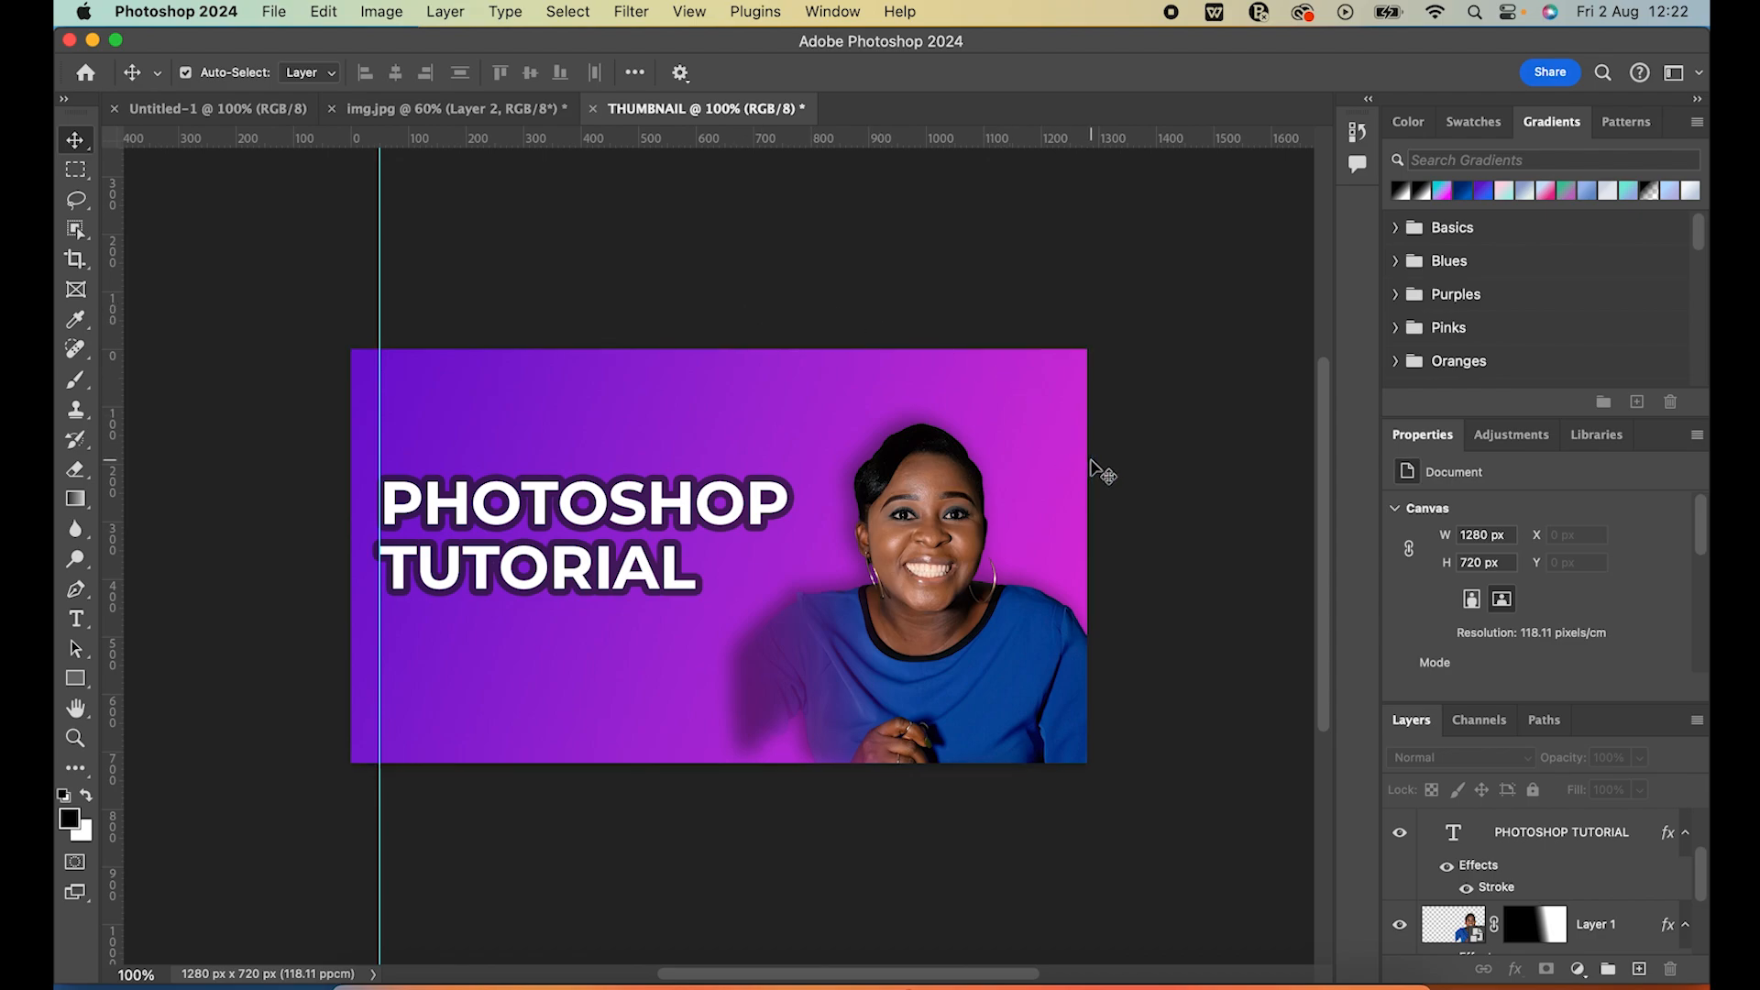
pyautogui.scroll(-2, 1126, 488)
pyautogui.scroll(-1, 1126, 490)
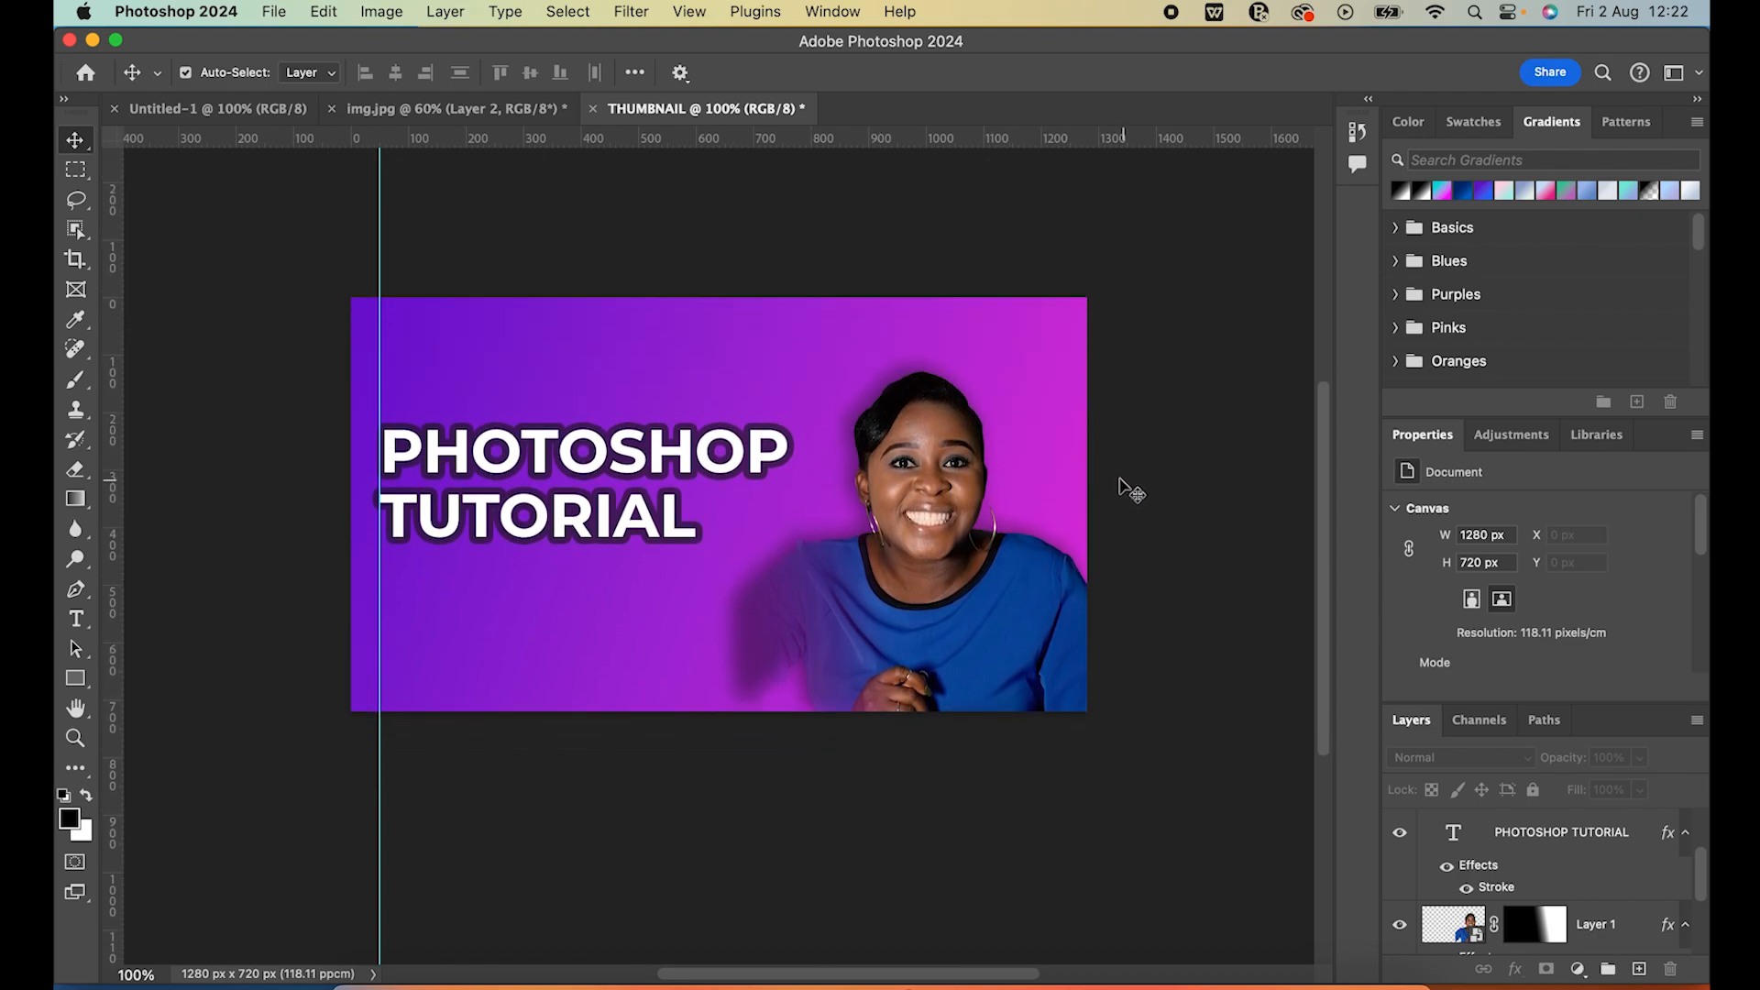
pyautogui.scroll(1, 927, 861)
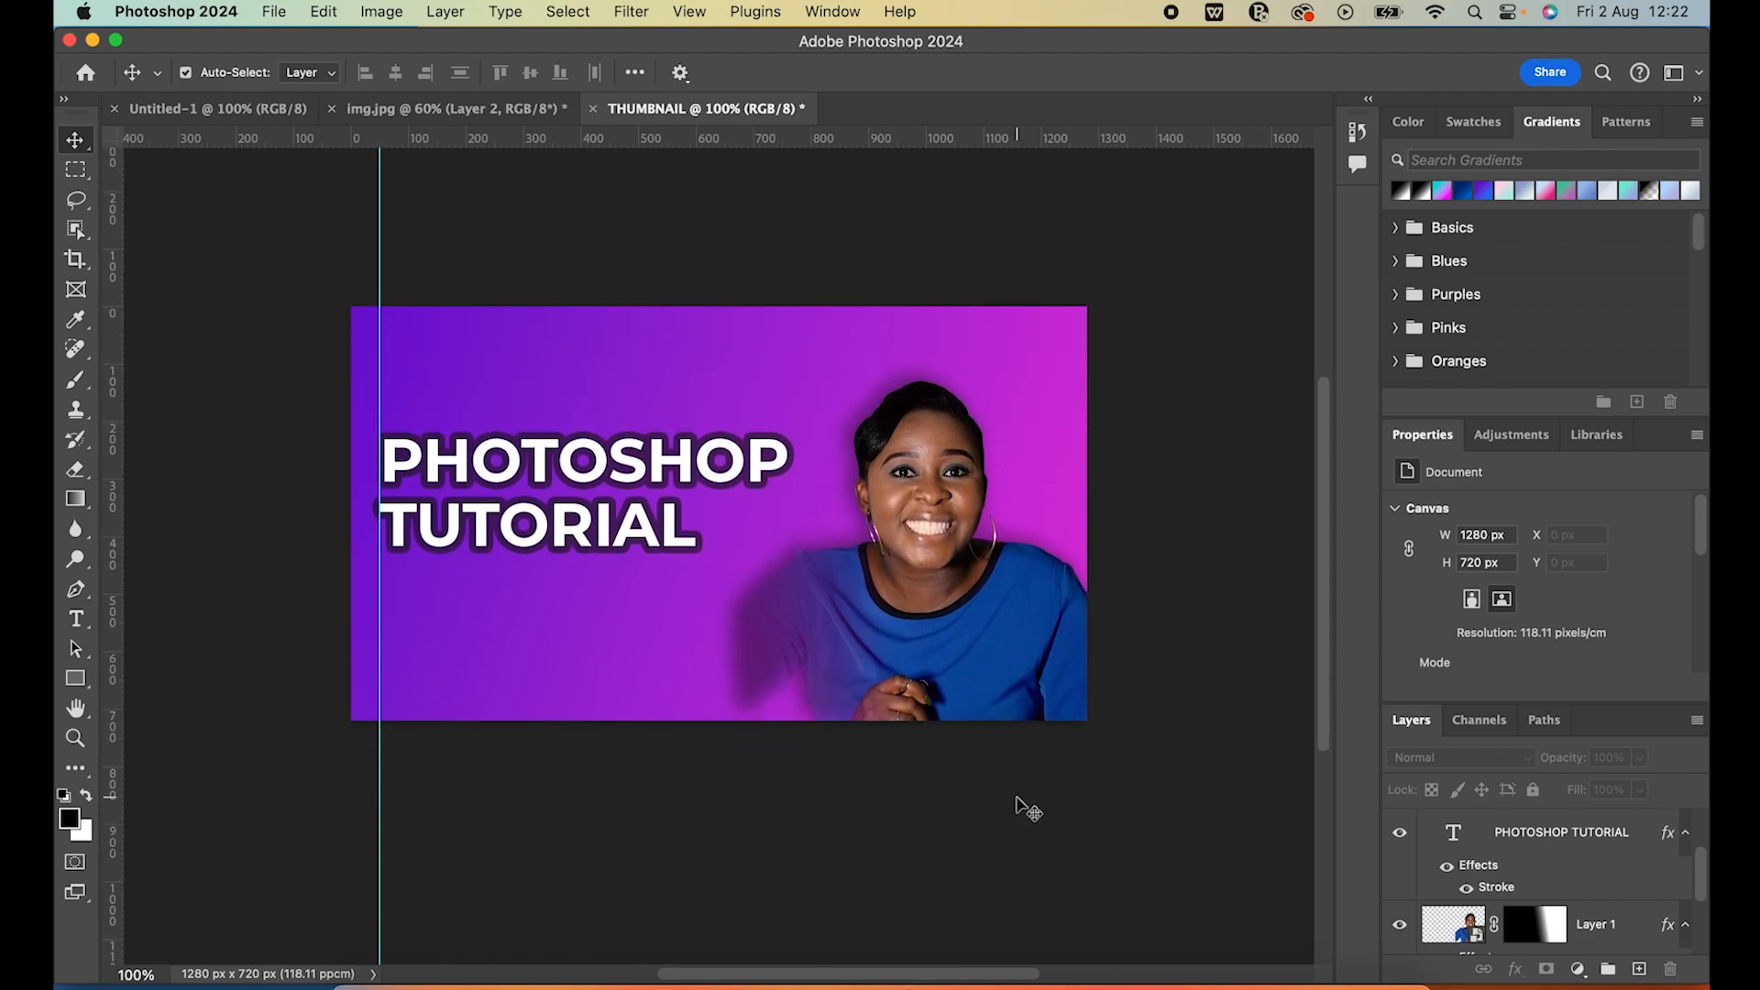
pyautogui.scroll(1, 1019, 806)
pyautogui.click(1596, 833)
pyautogui.click(1010, 747)
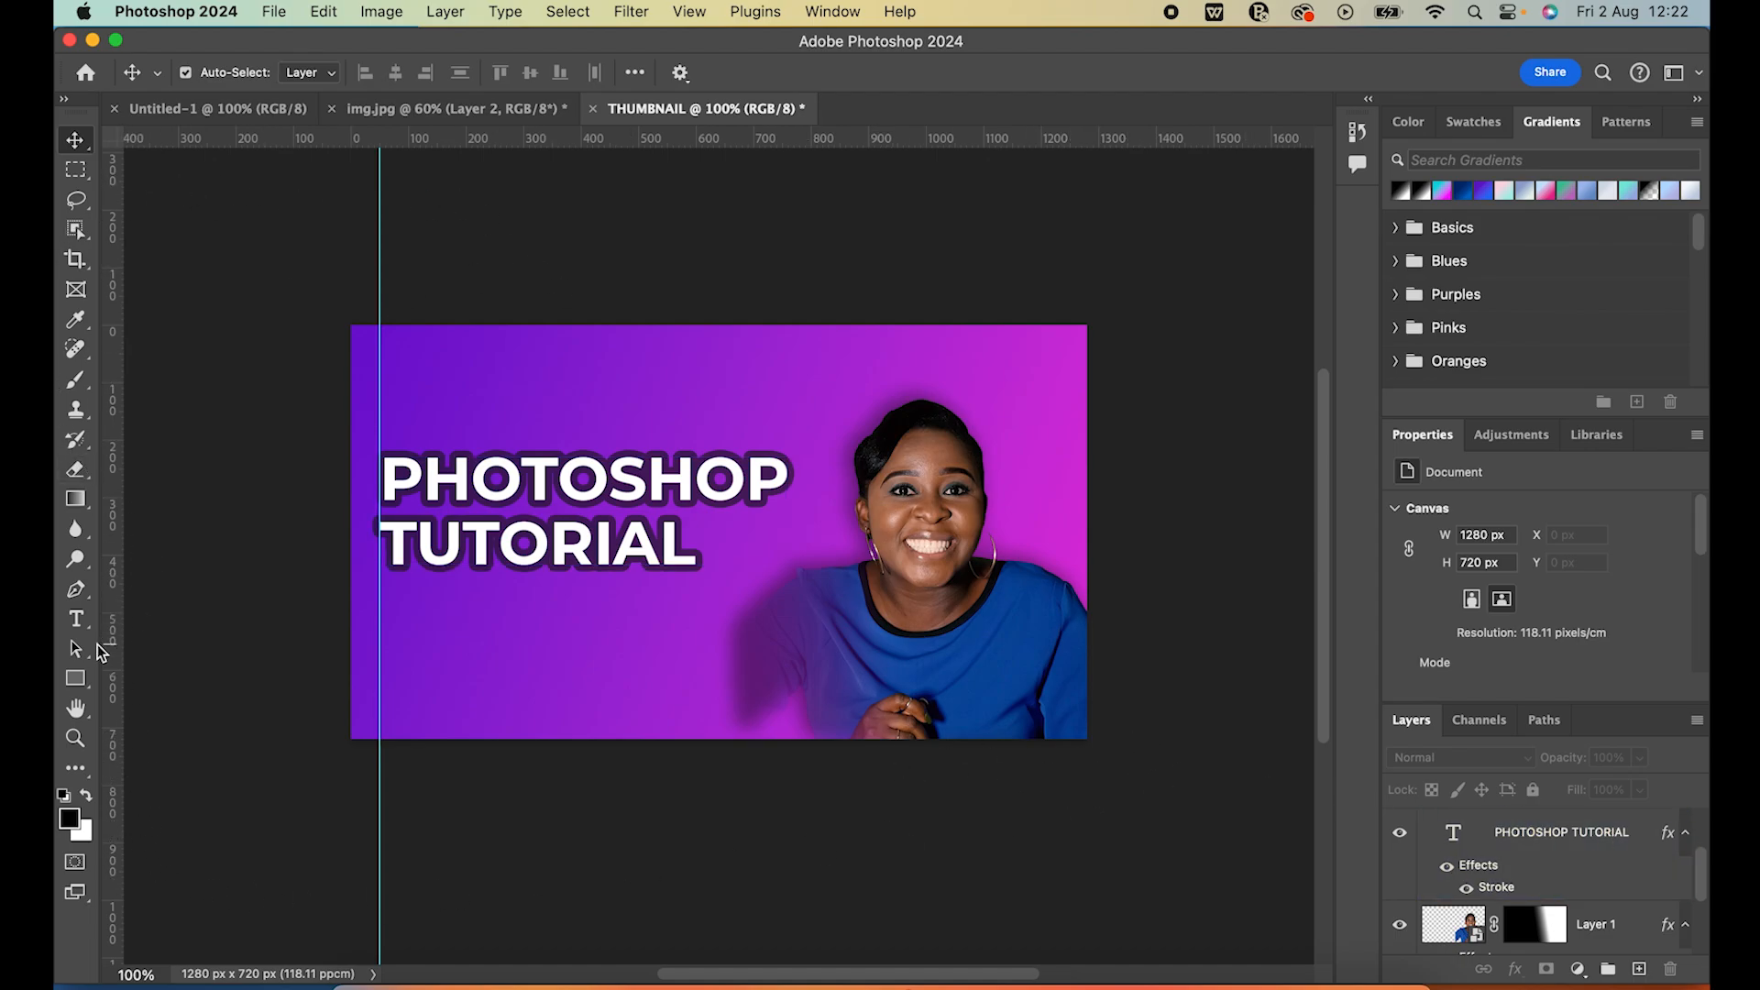
pyautogui.click(412, 541)
pyautogui.click(267, 727)
# Activate the Path Selection tool and switch to the img.jpg document
pyautogui.click(88, 659)
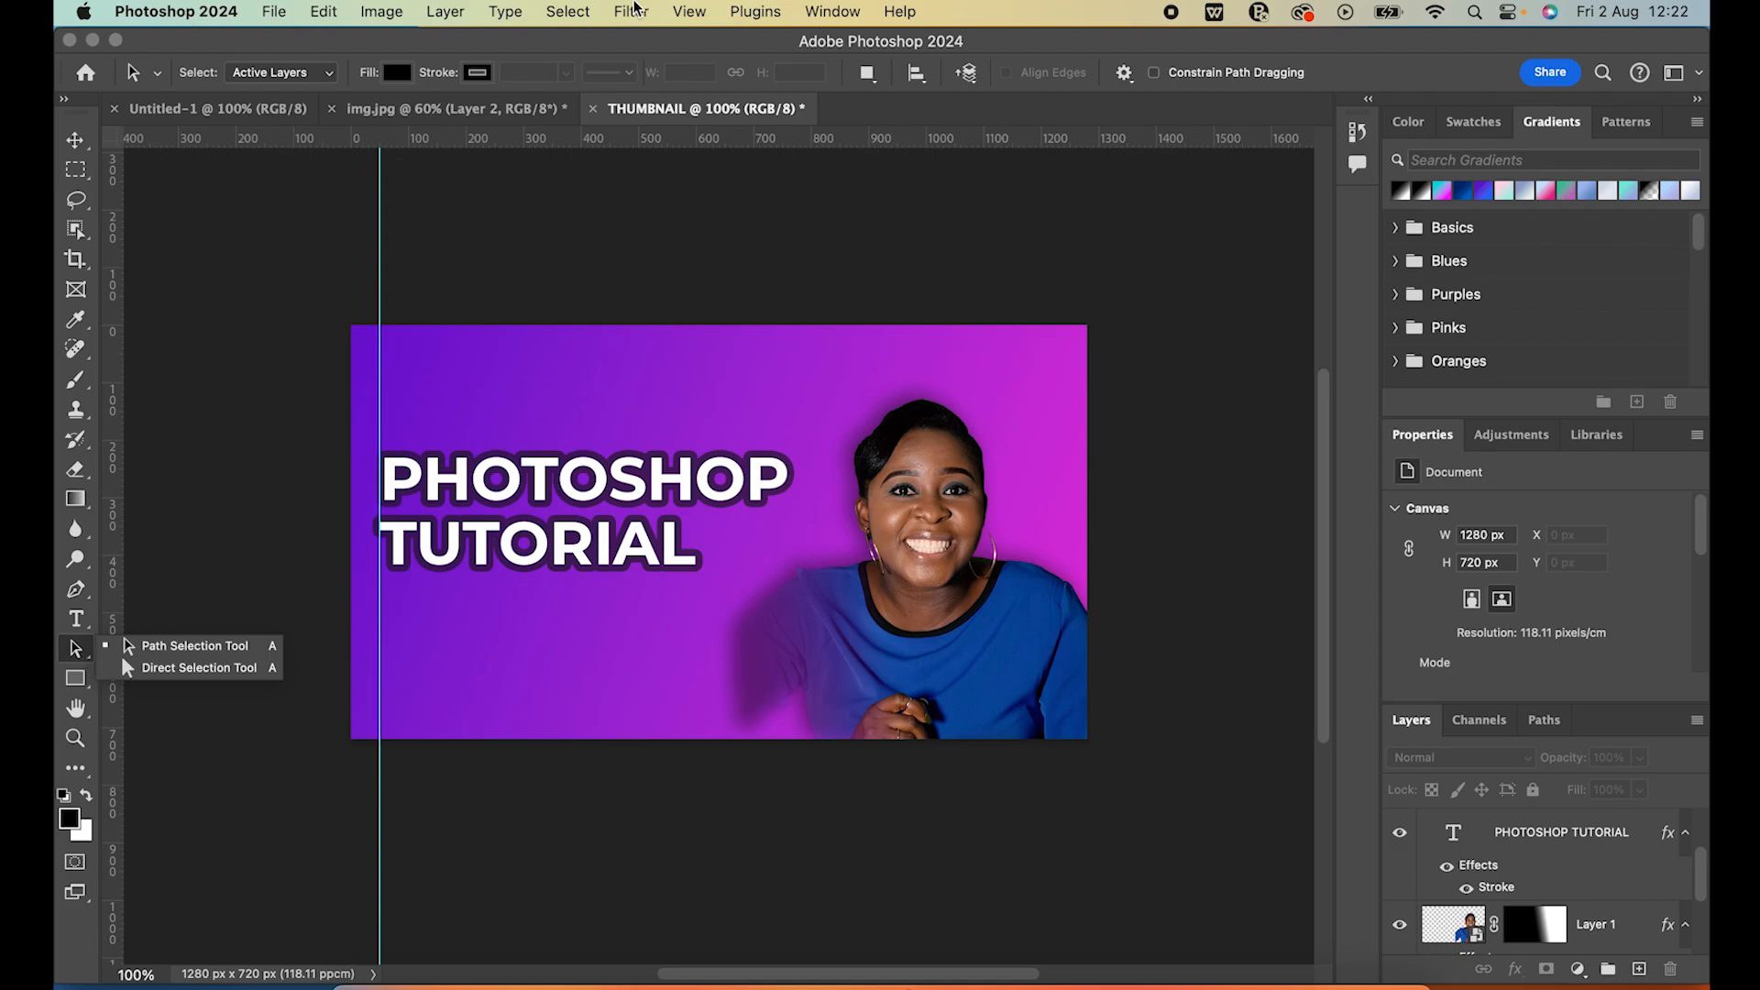
pyautogui.click(473, 115)
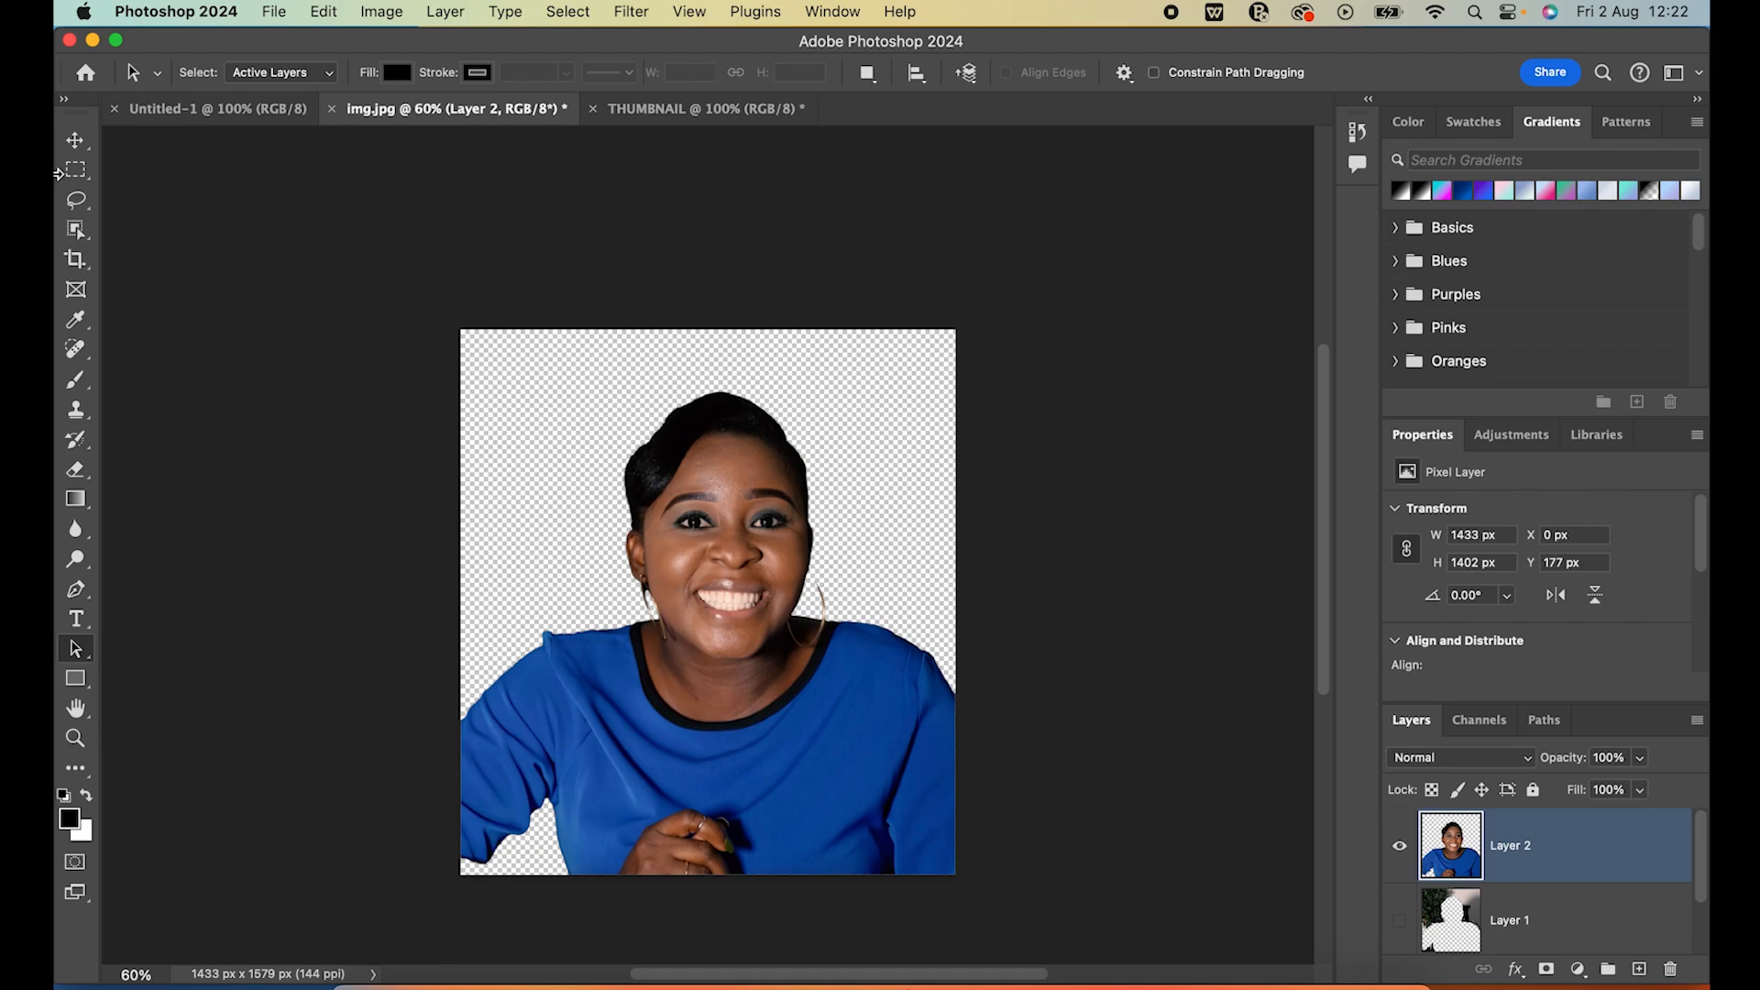
pyautogui.click(79, 681)
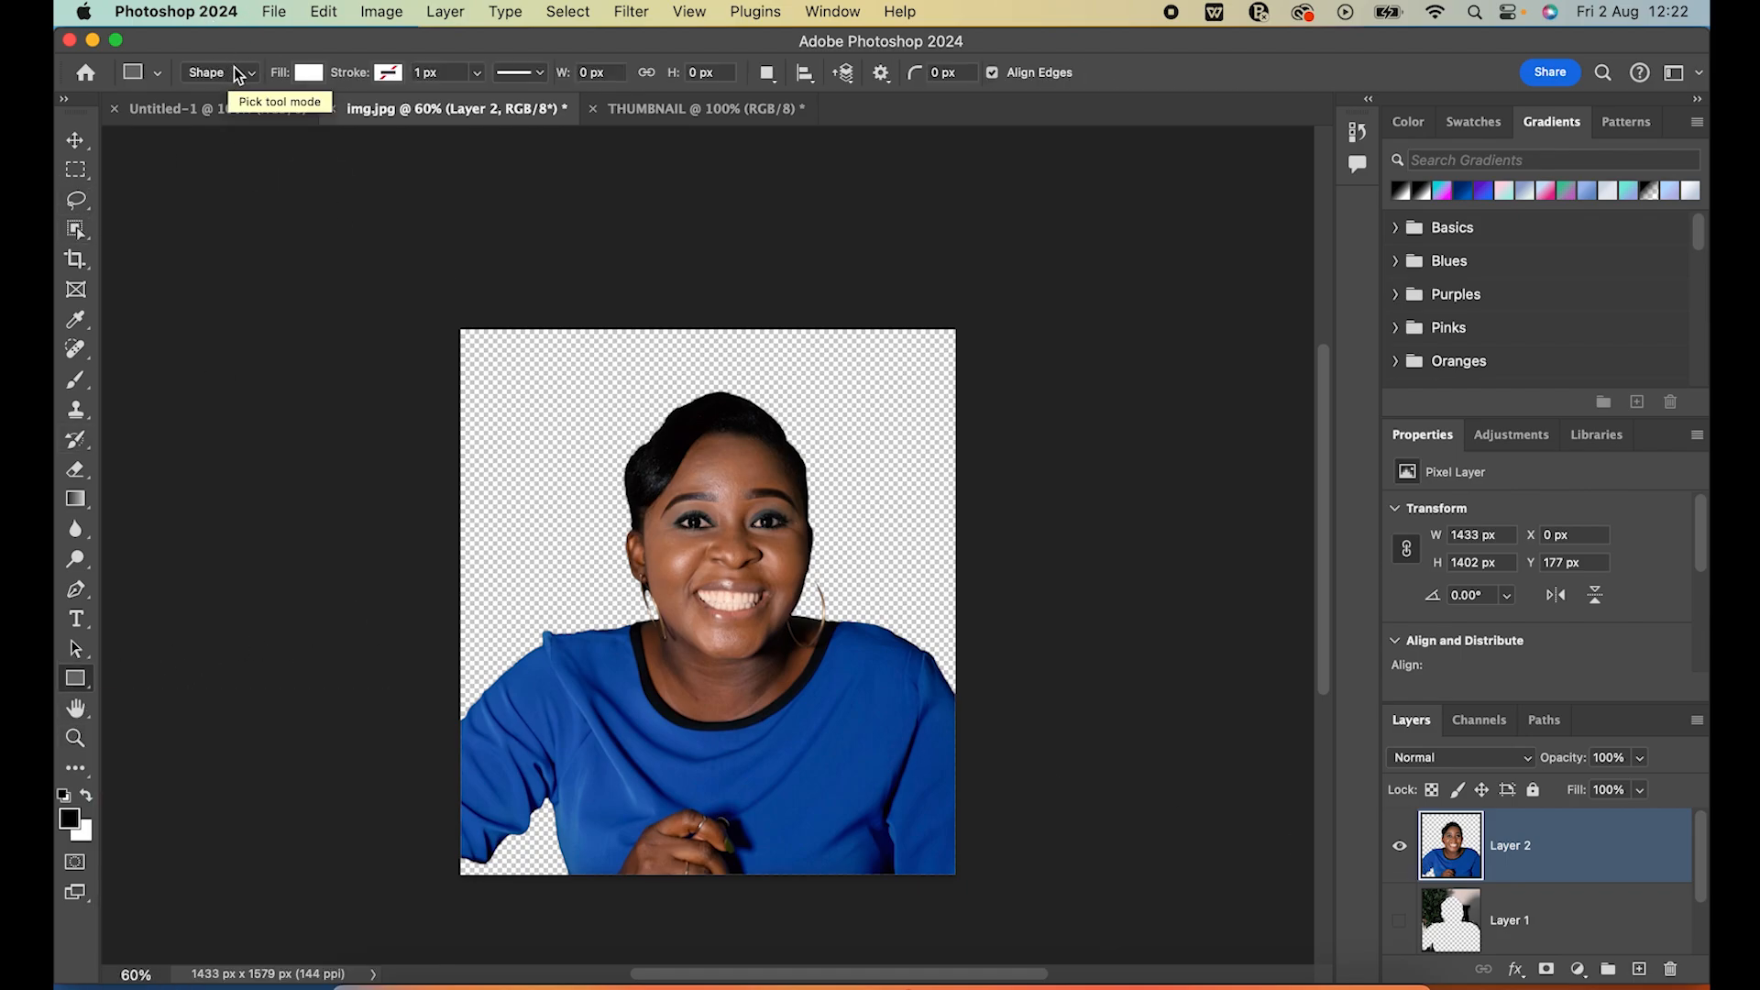
pyautogui.moveTo(584, 394); pyautogui.dragTo(822, 649)
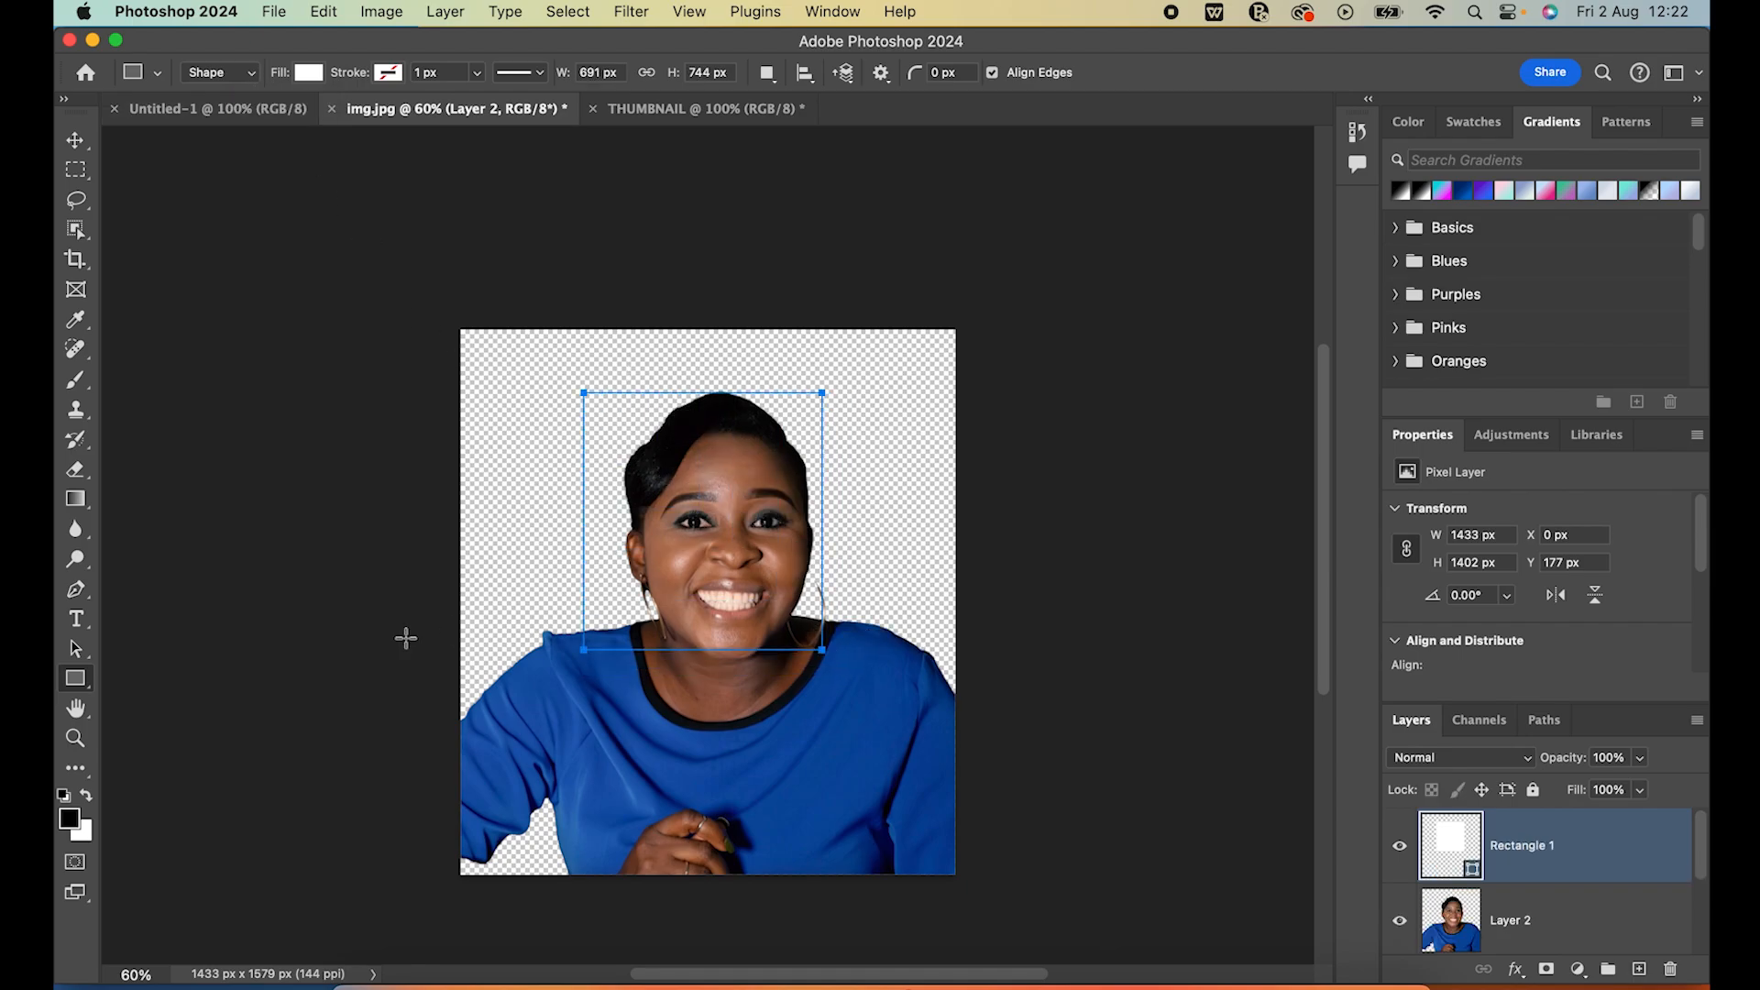
pyautogui.press('super+z')
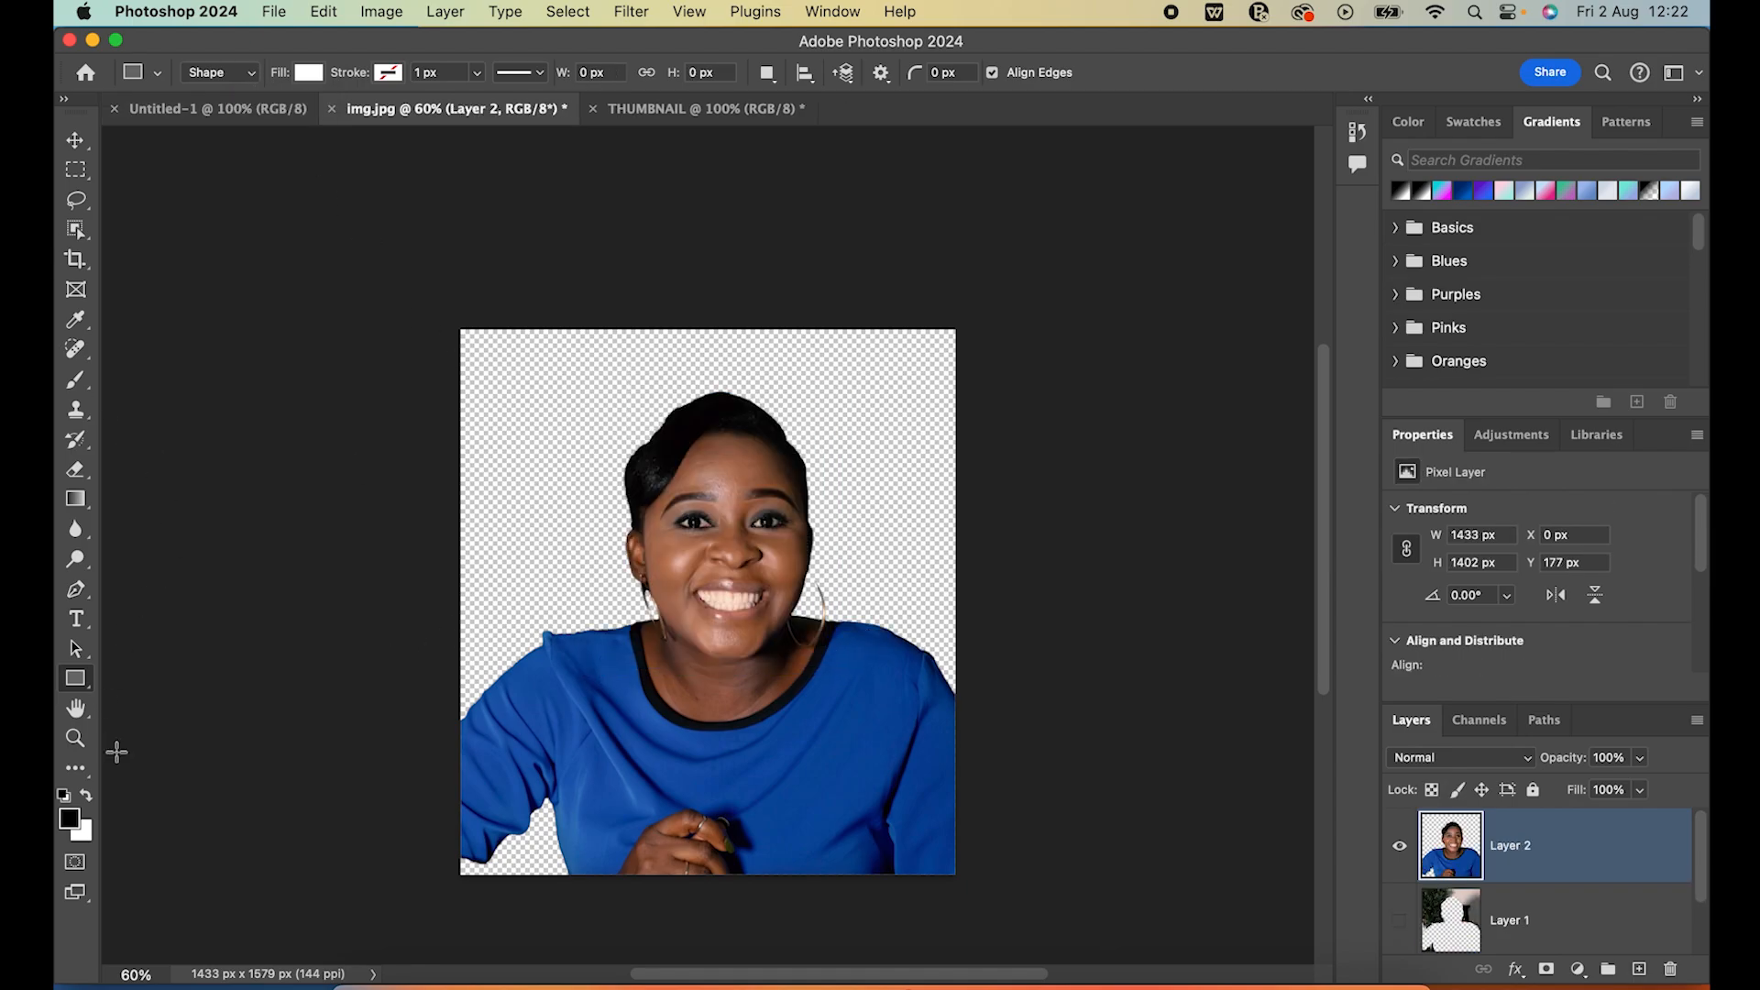
# Try a white ellipse shape about 935 x 1054 px over the portrait, undo it and set the Ellipse tool to Path mode
pyautogui.rightClick(75, 678)
pyautogui.click(137, 700)
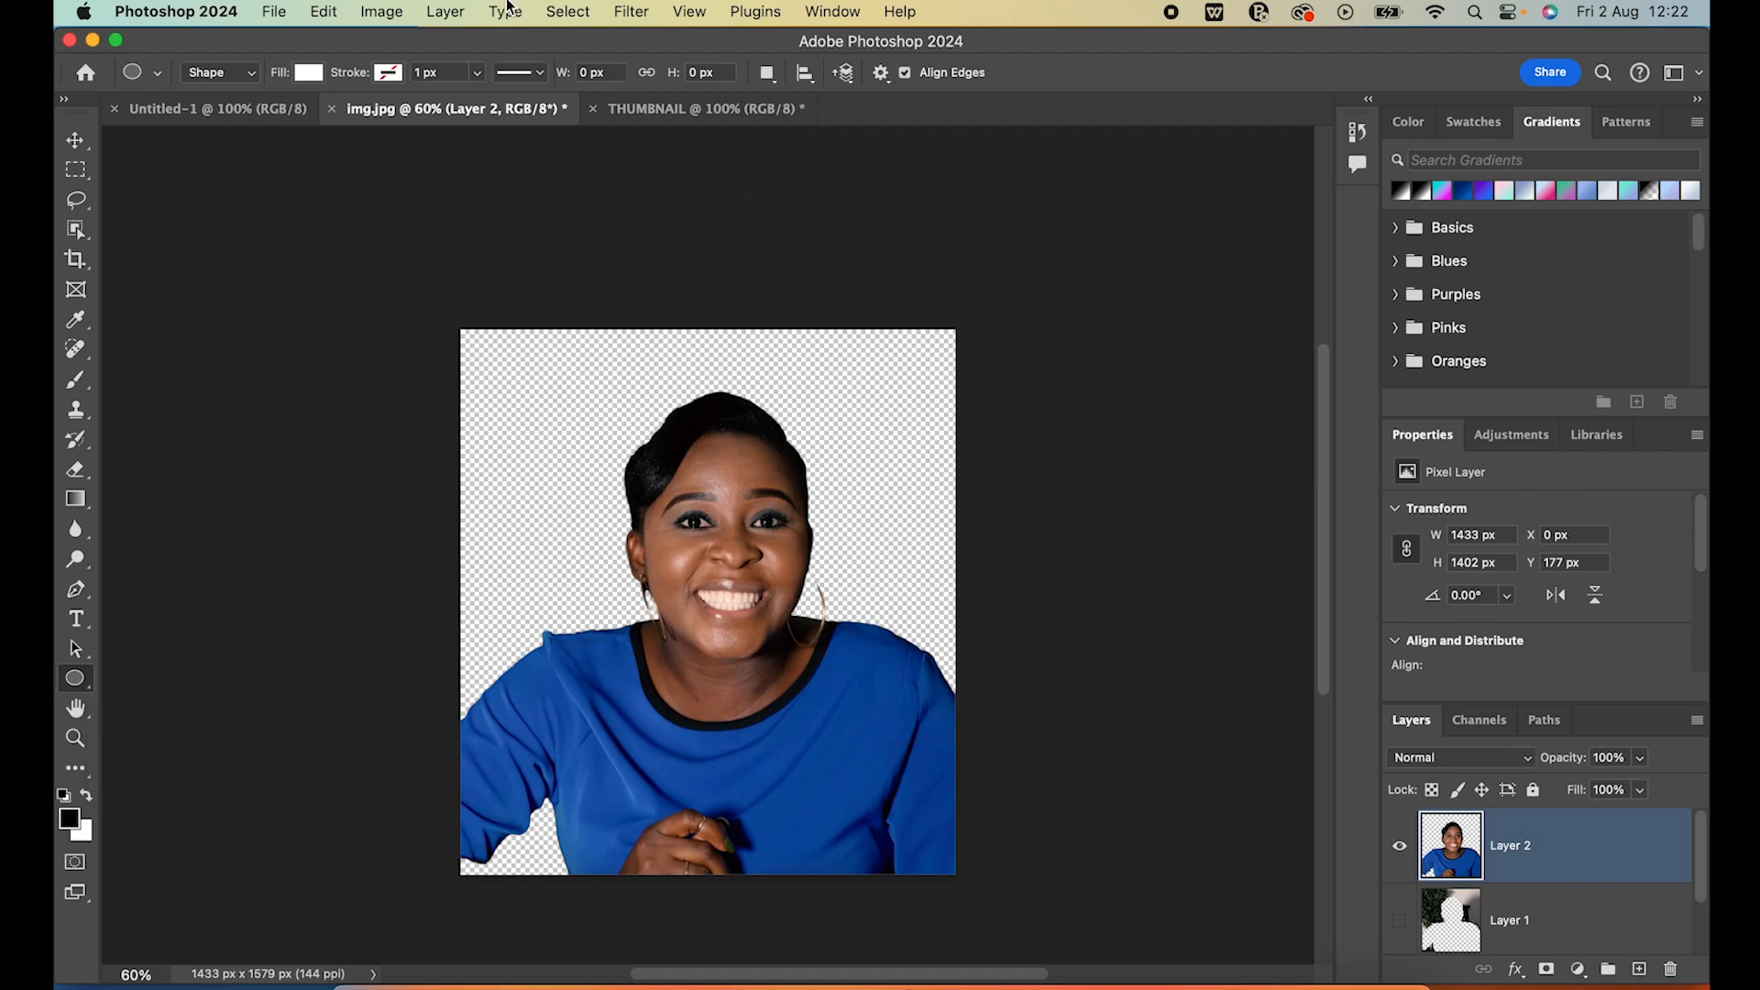
pyautogui.moveTo(584, 381); pyautogui.dragTo(907, 745)
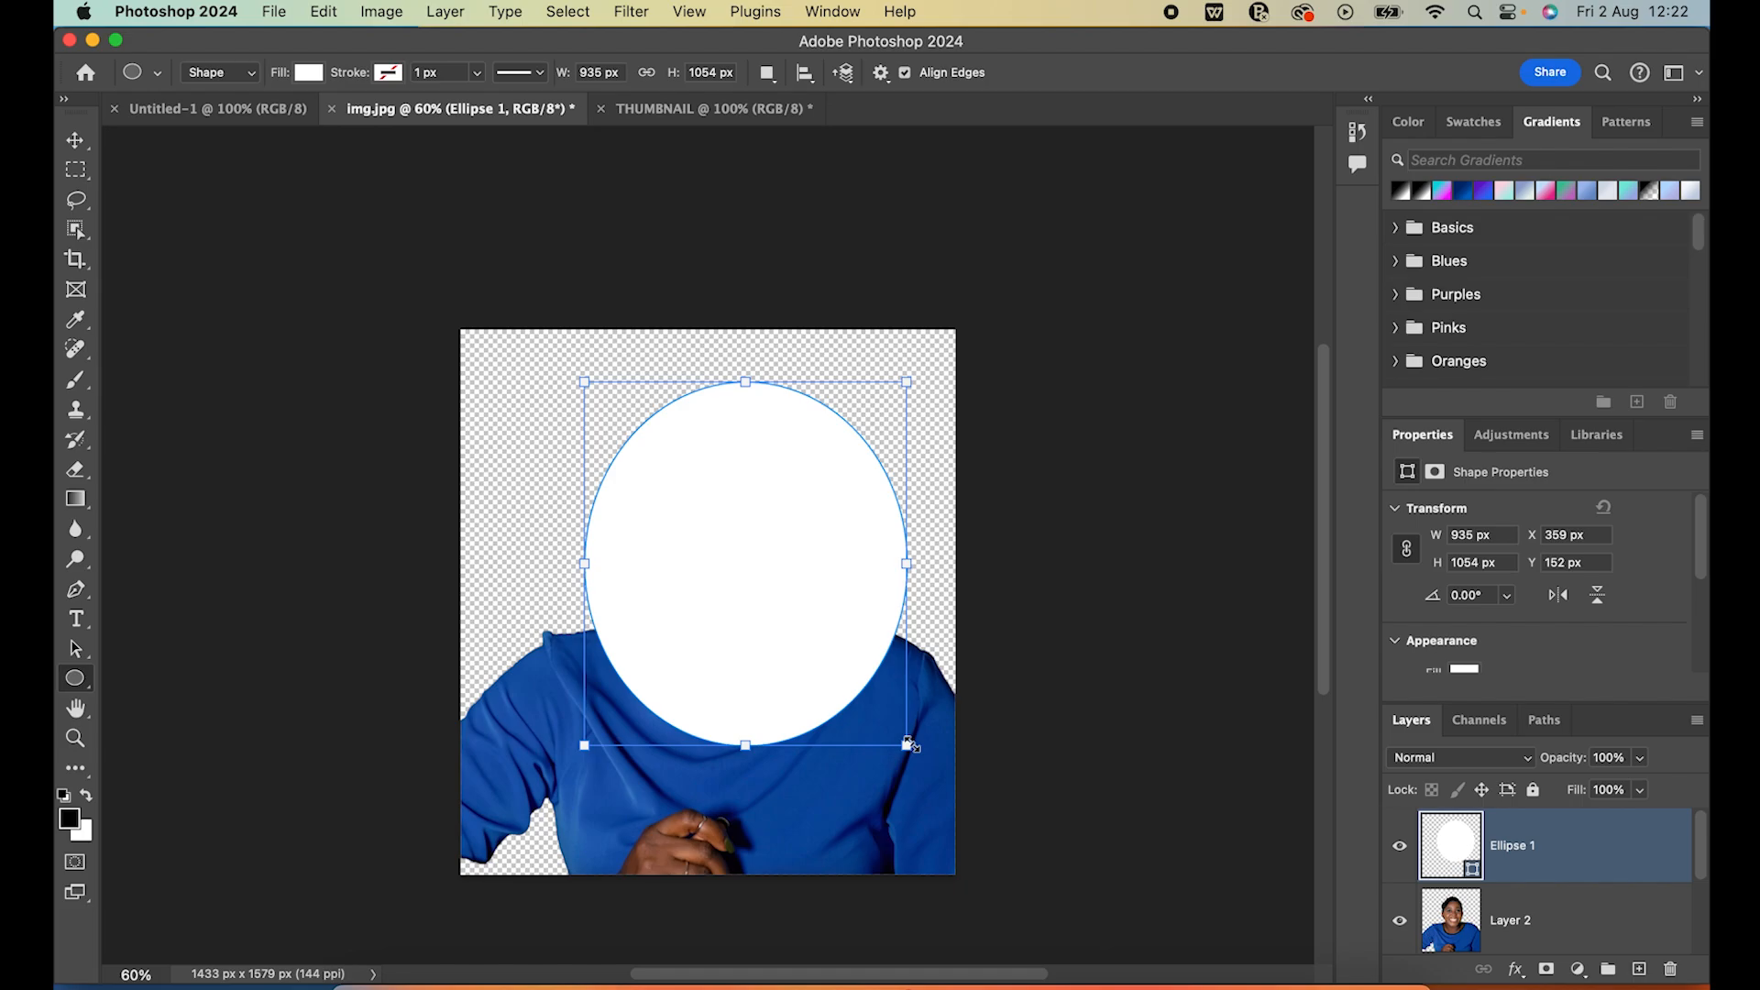
pyautogui.press('super+z')
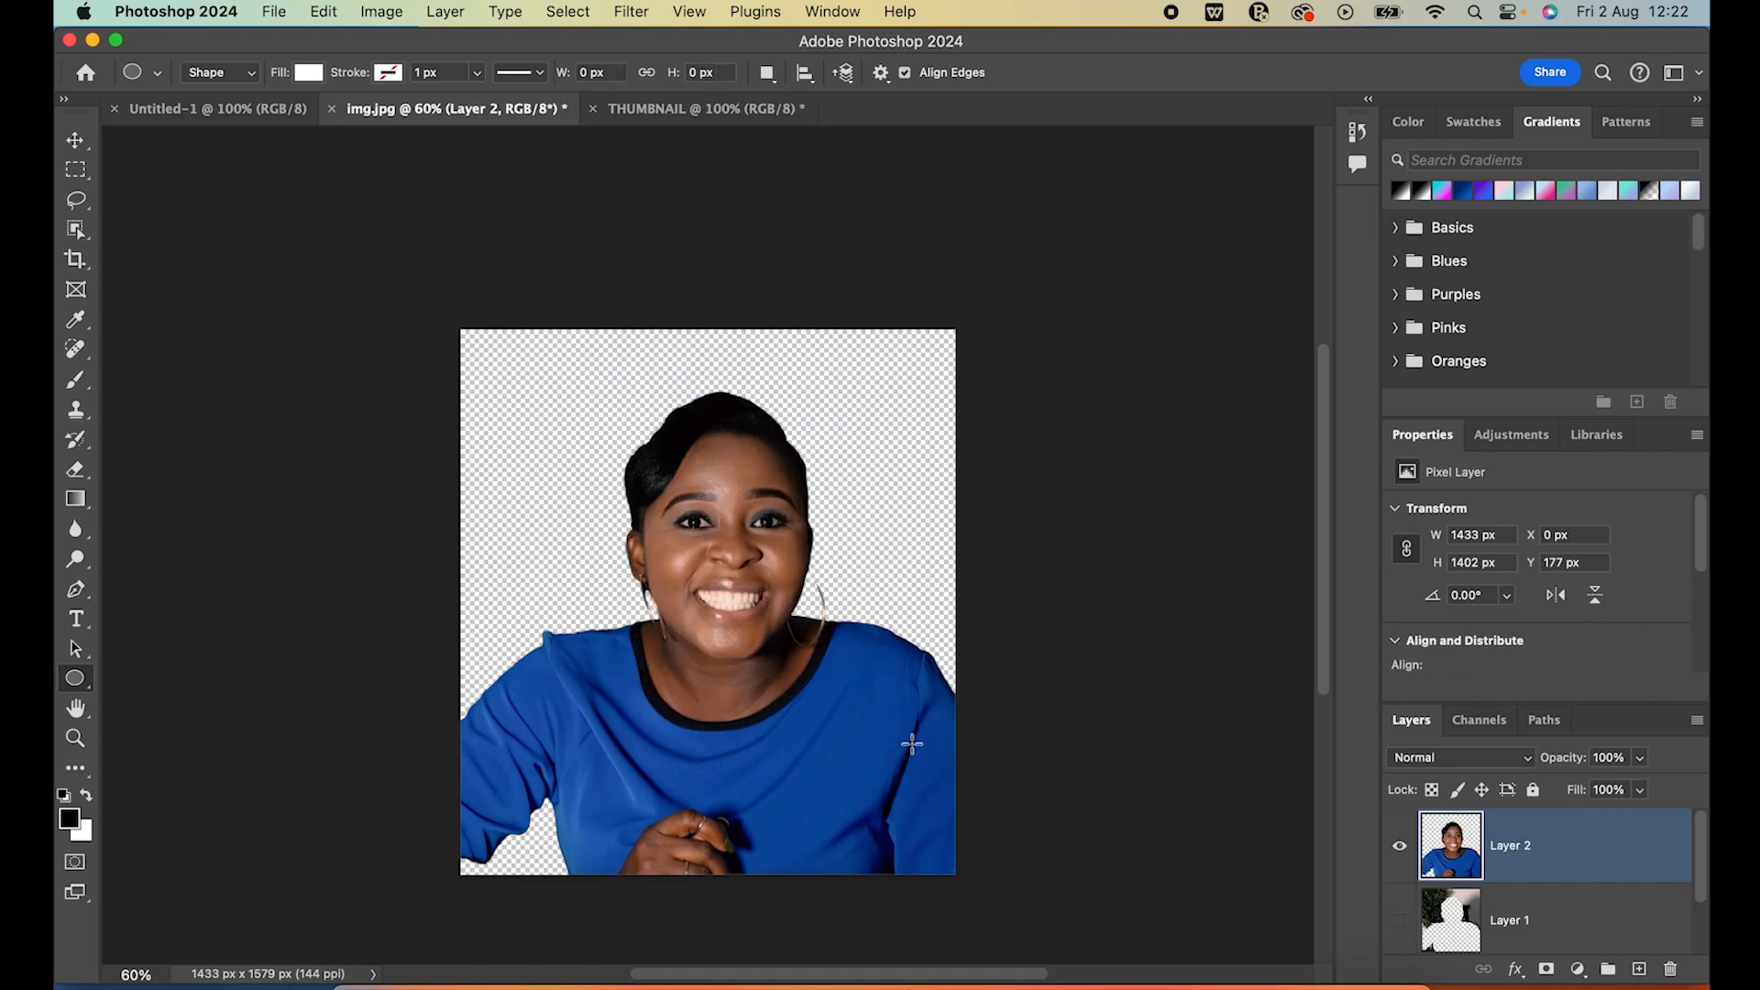
pyautogui.click(253, 75)
pyautogui.click(236, 90)
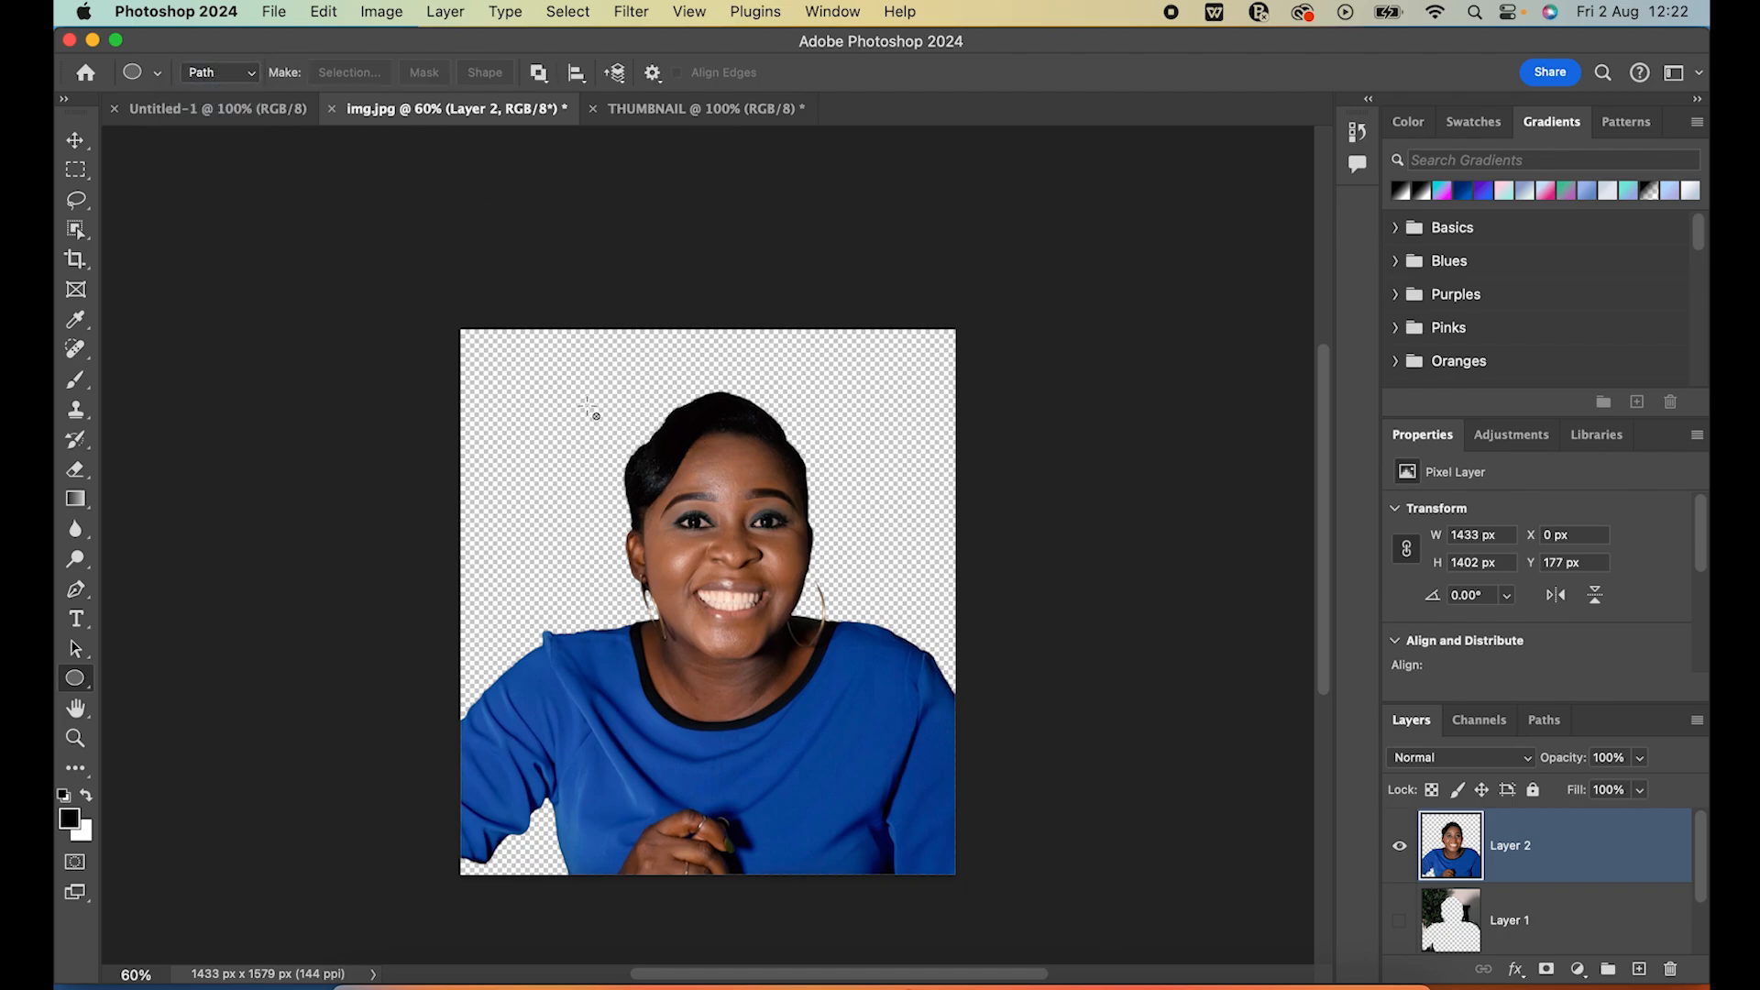
# Draw a circular path about 1091 px across over the portrait, discarding a smaller trial path of about 542 x 548 px
pyautogui.moveTo(543, 381); pyautogui.dragTo(727, 569)
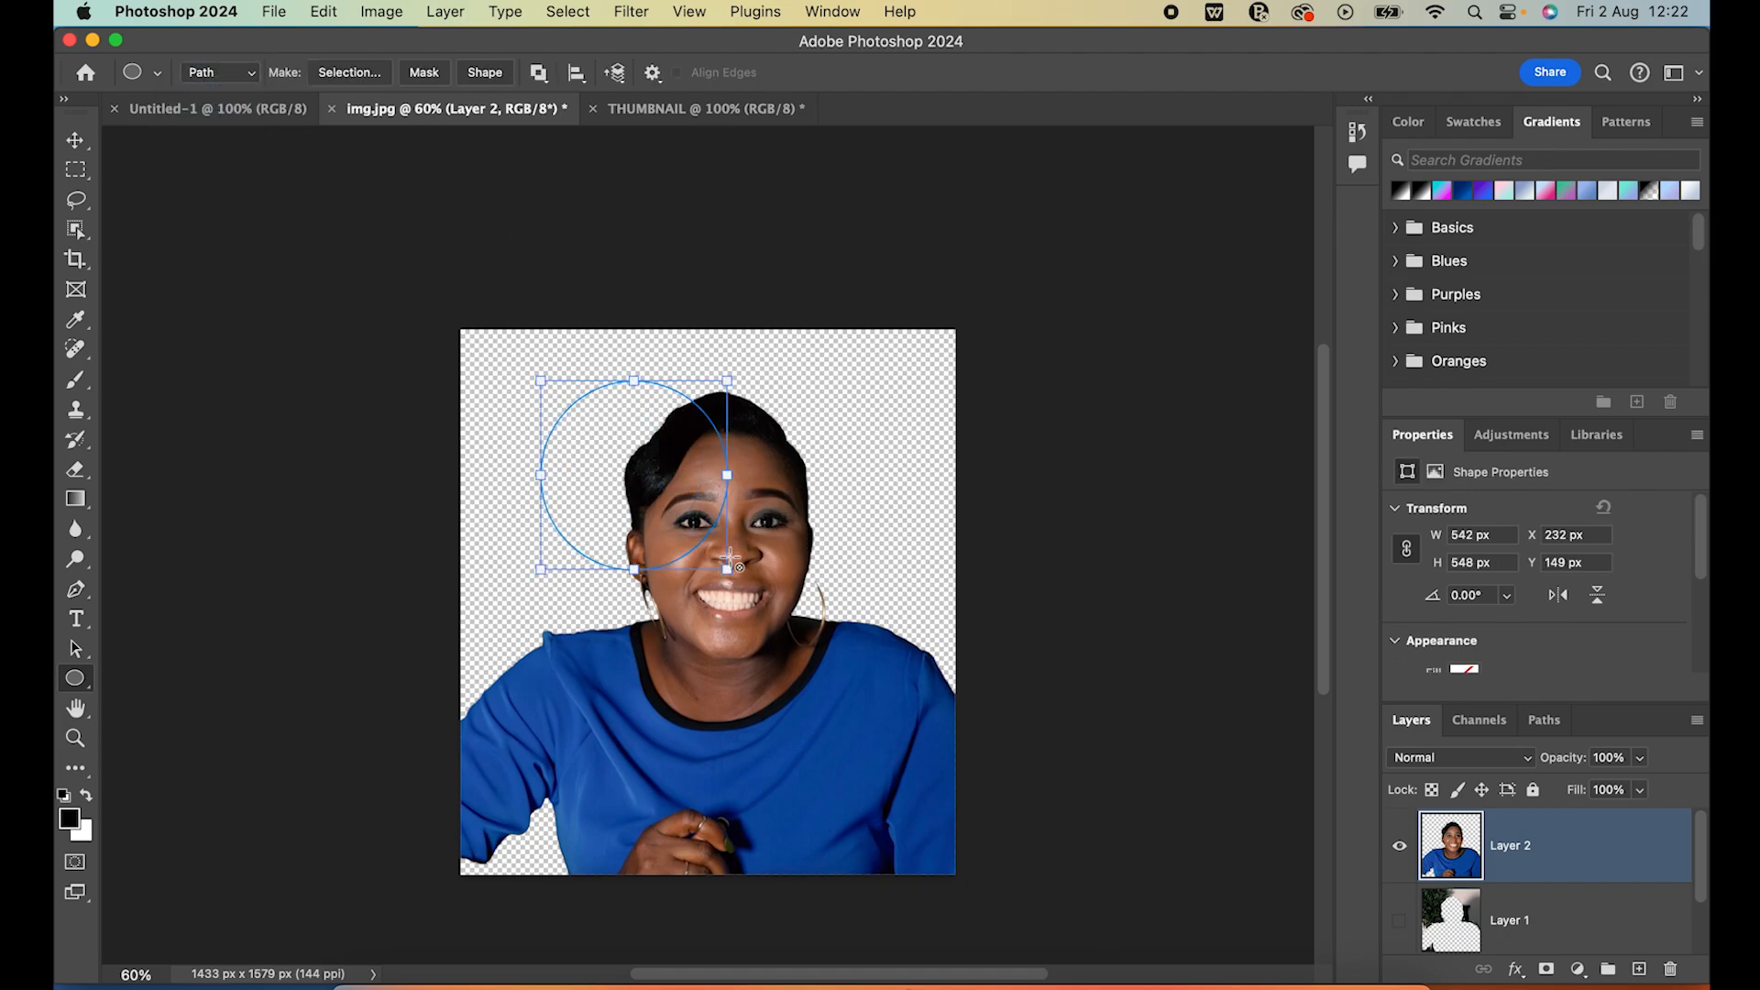
pyautogui.press('BackSpace')
pyautogui.click(877, 402)
pyautogui.moveTo(597, 383); pyautogui.dragTo(973, 821)
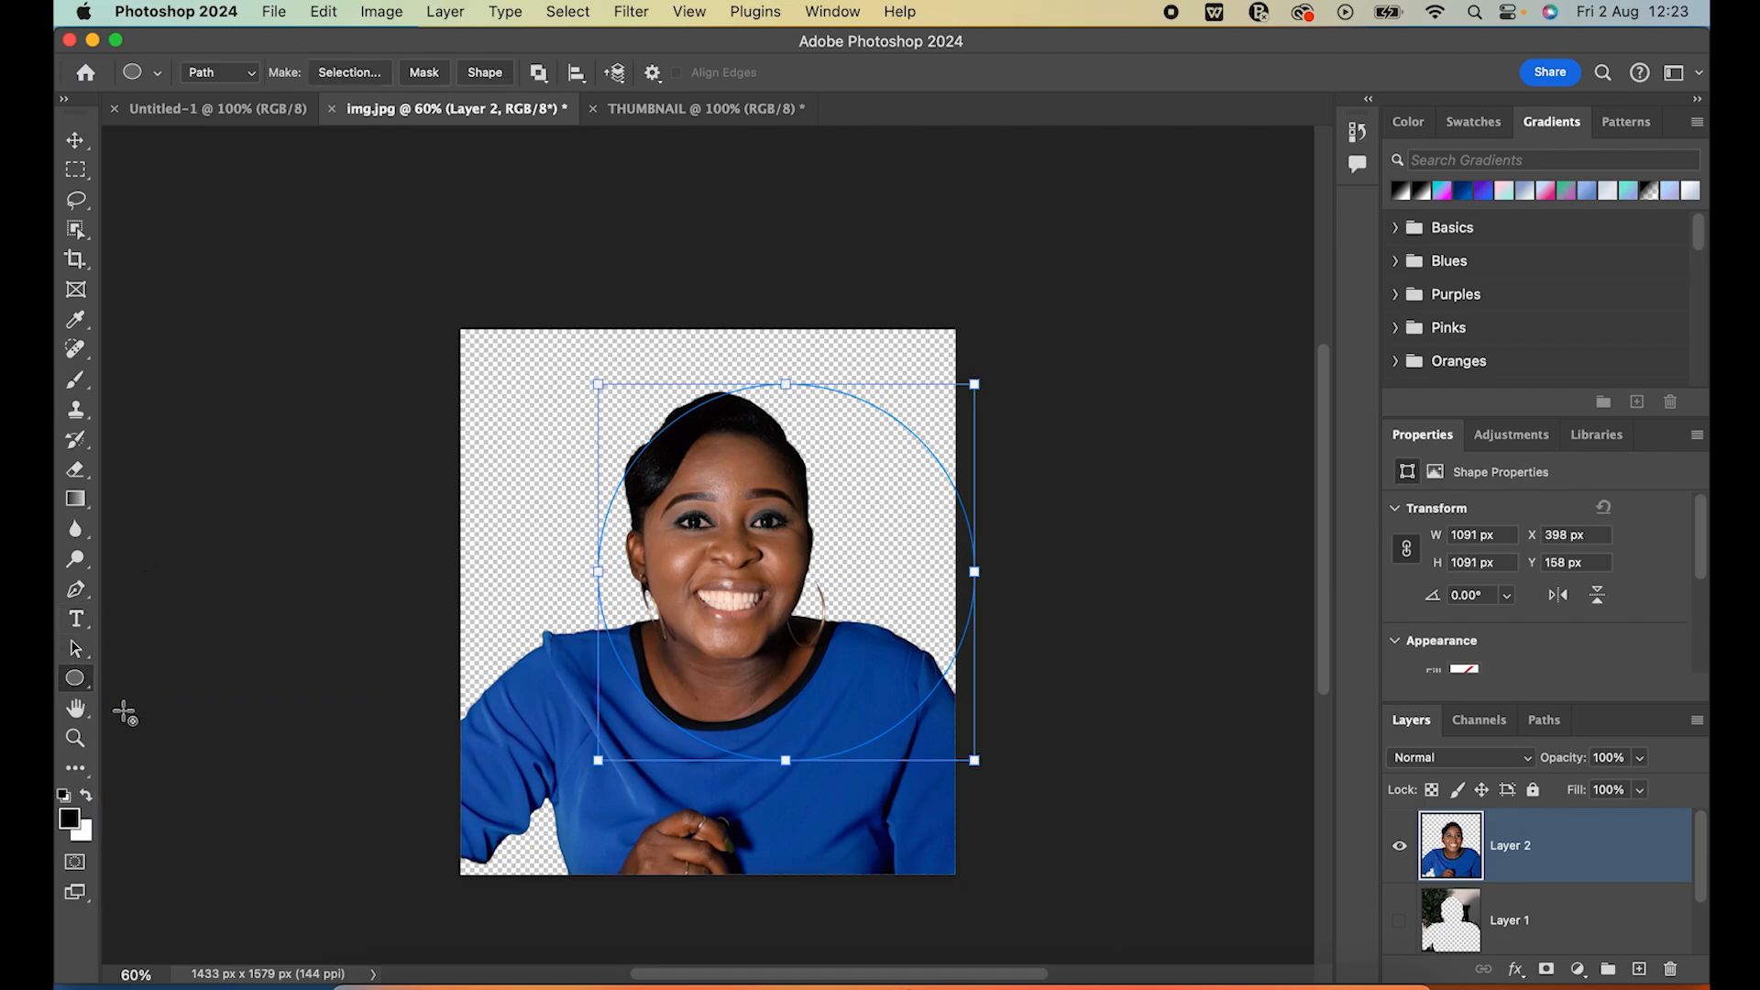
# Reposition the circular path with the Path Selection tool to about X 207 px, Y 123 px around the head, and switch to the Move tool
pyautogui.click(75, 650)
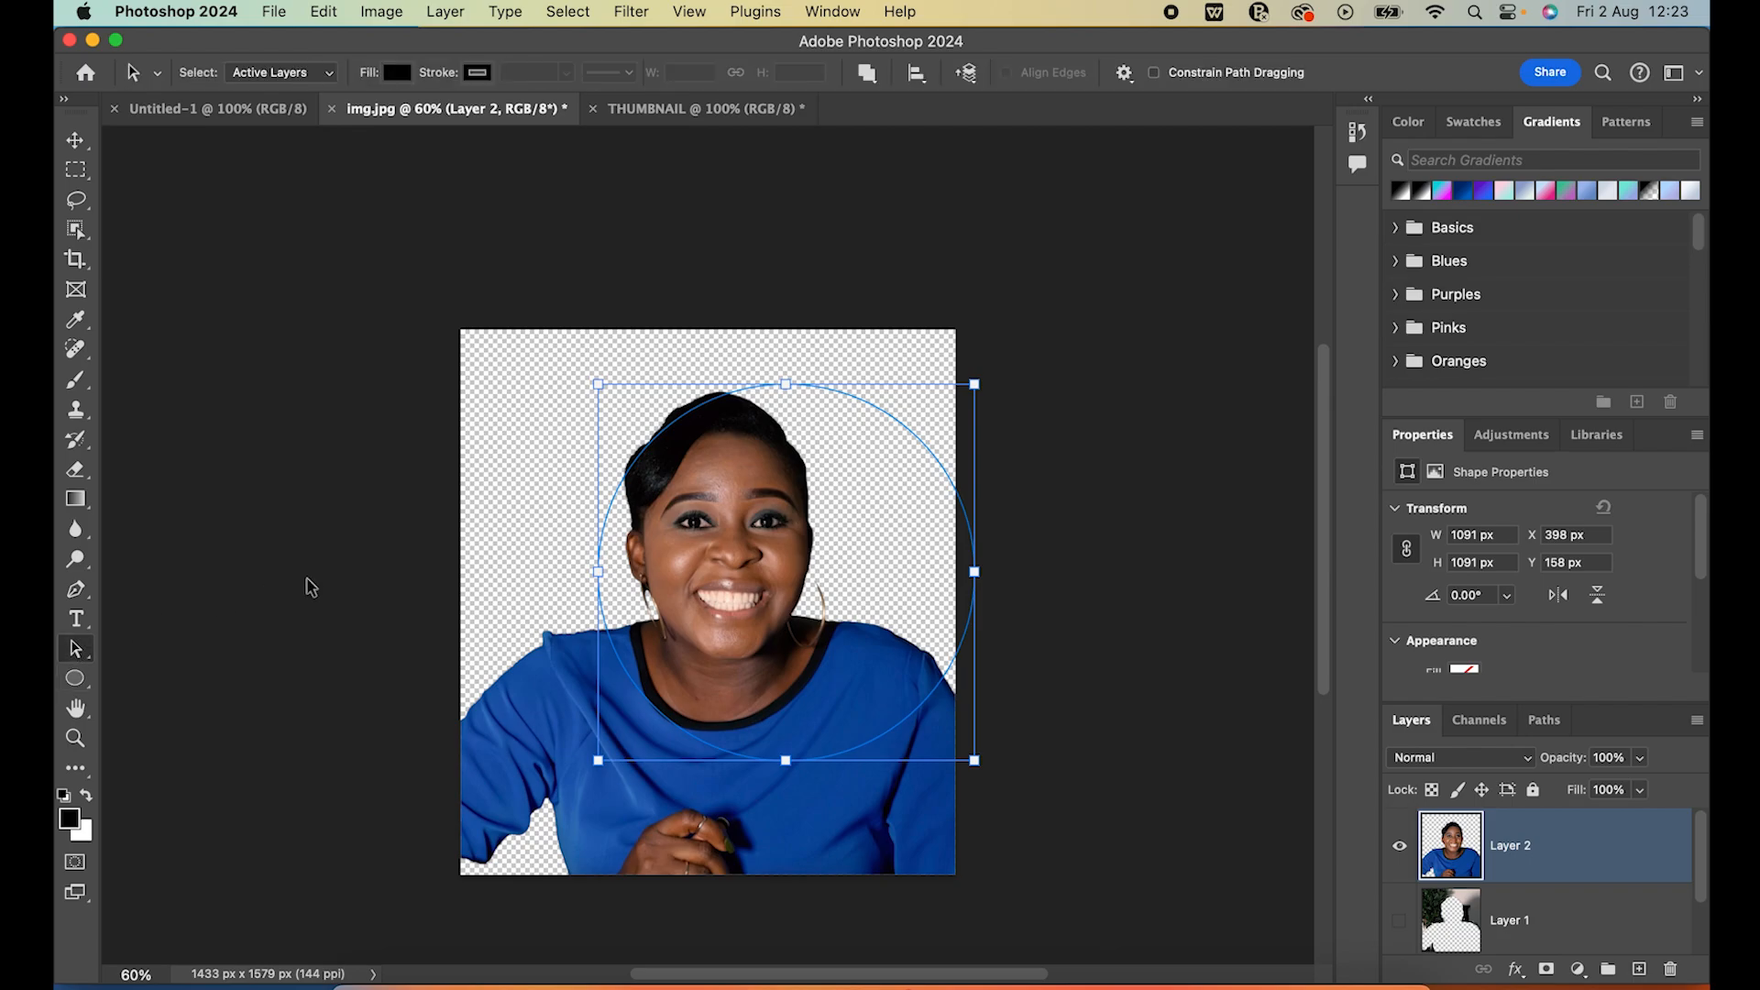
pyautogui.moveTo(877, 416); pyautogui.dragTo(815, 401)
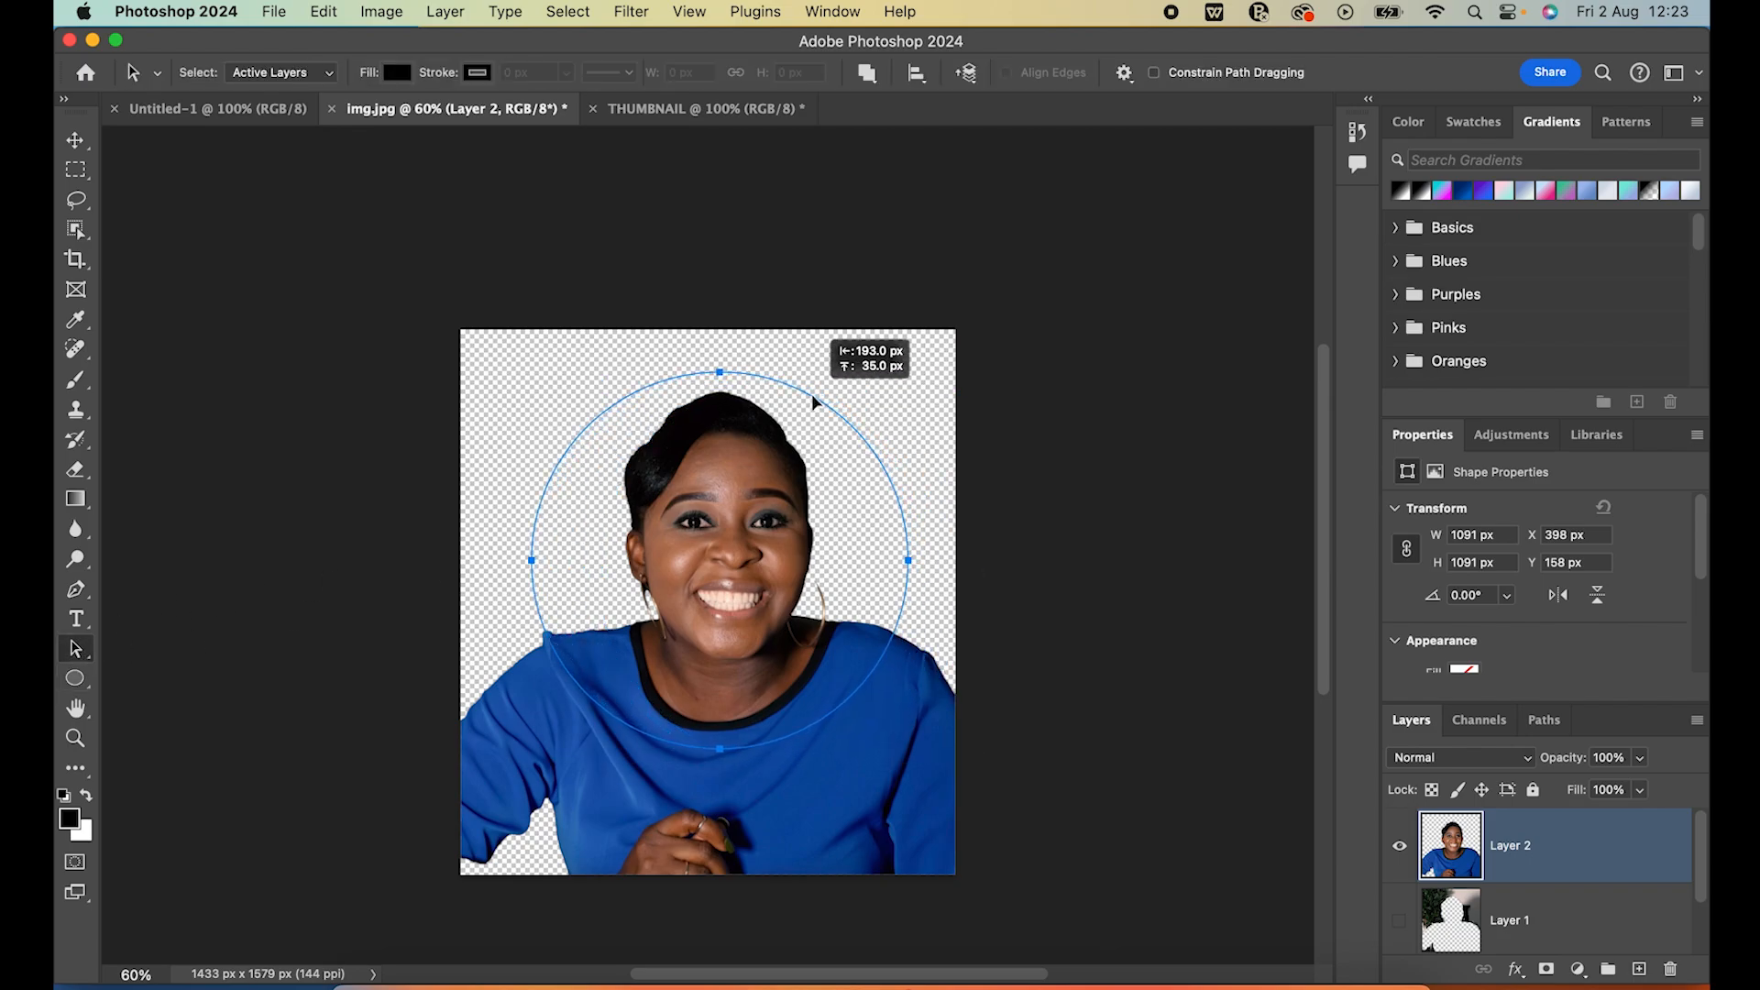
pyautogui.moveTo(815, 400); pyautogui.dragTo(815, 401)
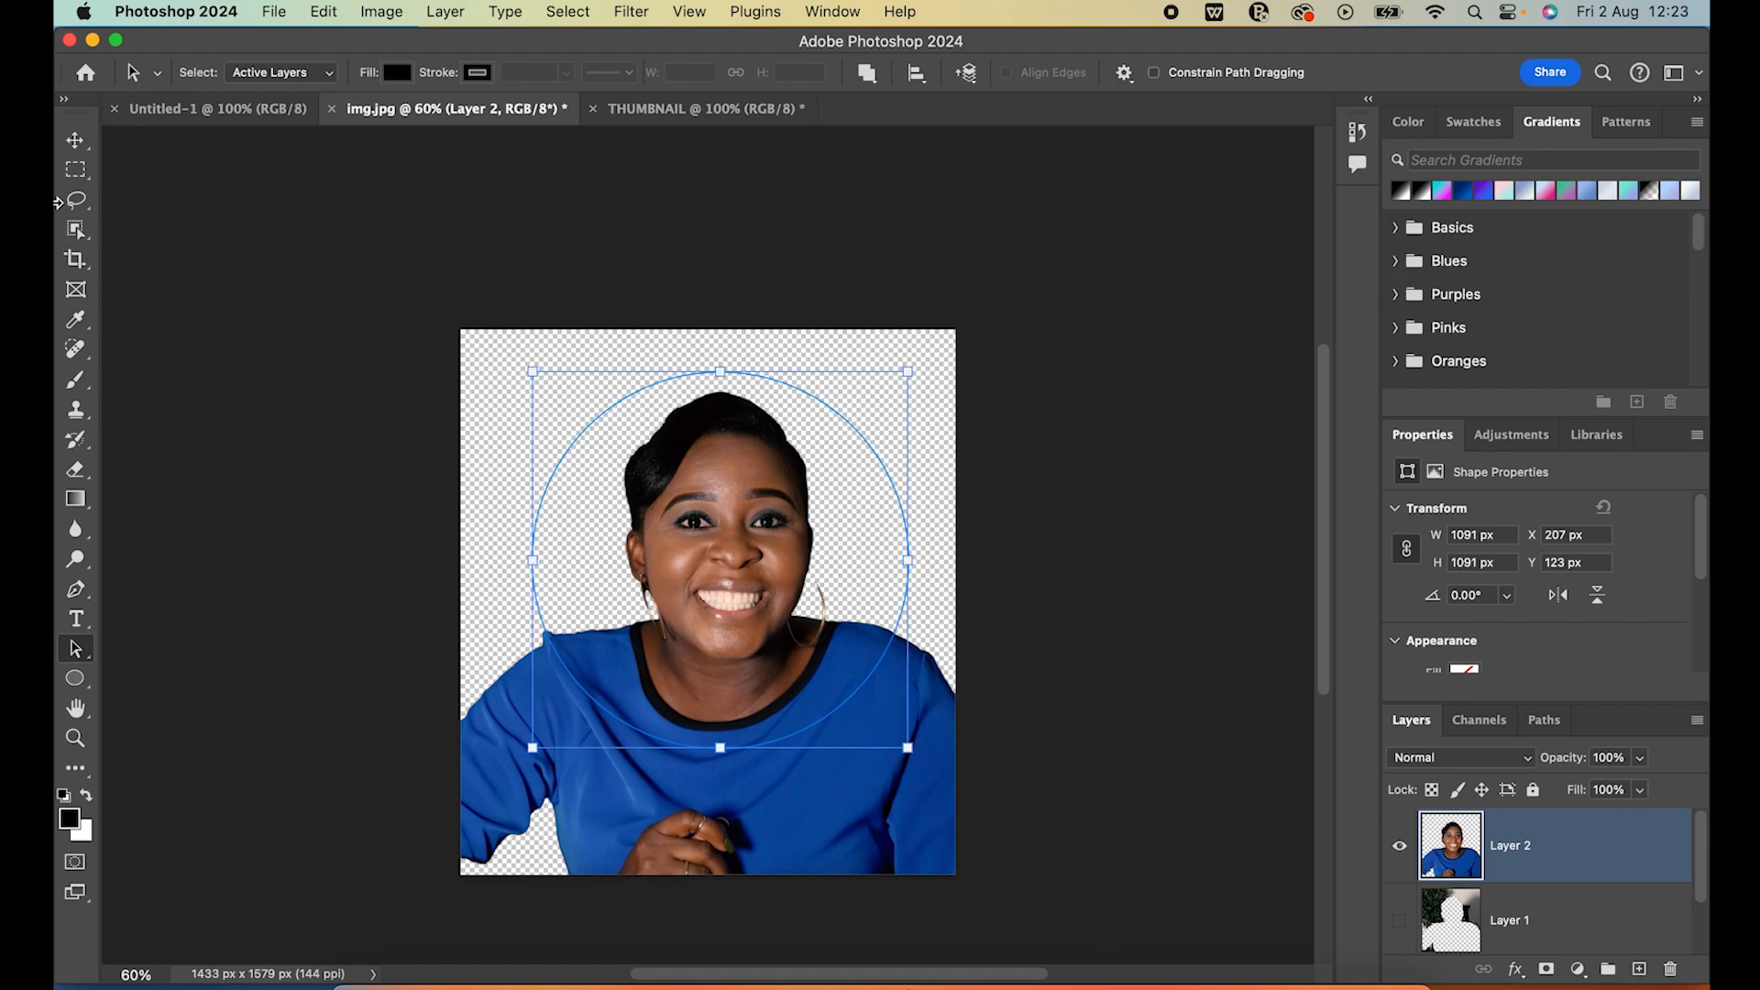
pyautogui.click(75, 139)
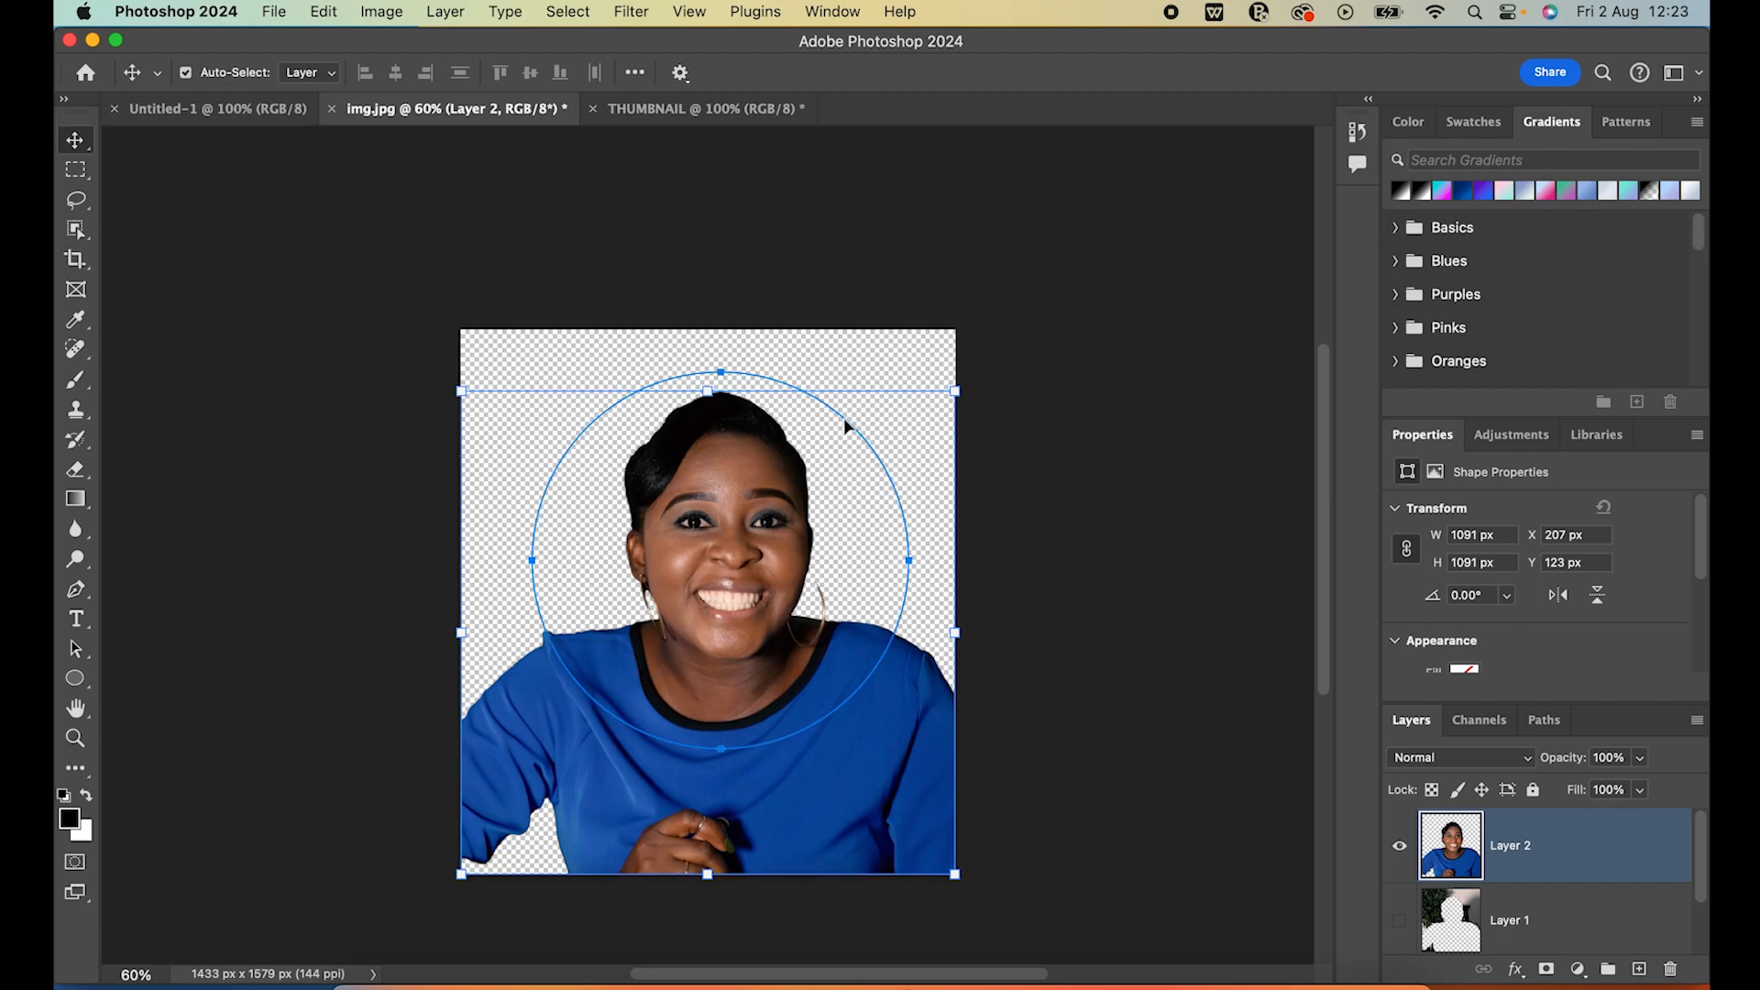
# Shift the circular path with the Path Selection tool to X 200 px, Y 105 px and apply it as a vector mask on Layer 2
pyautogui.click(78, 652)
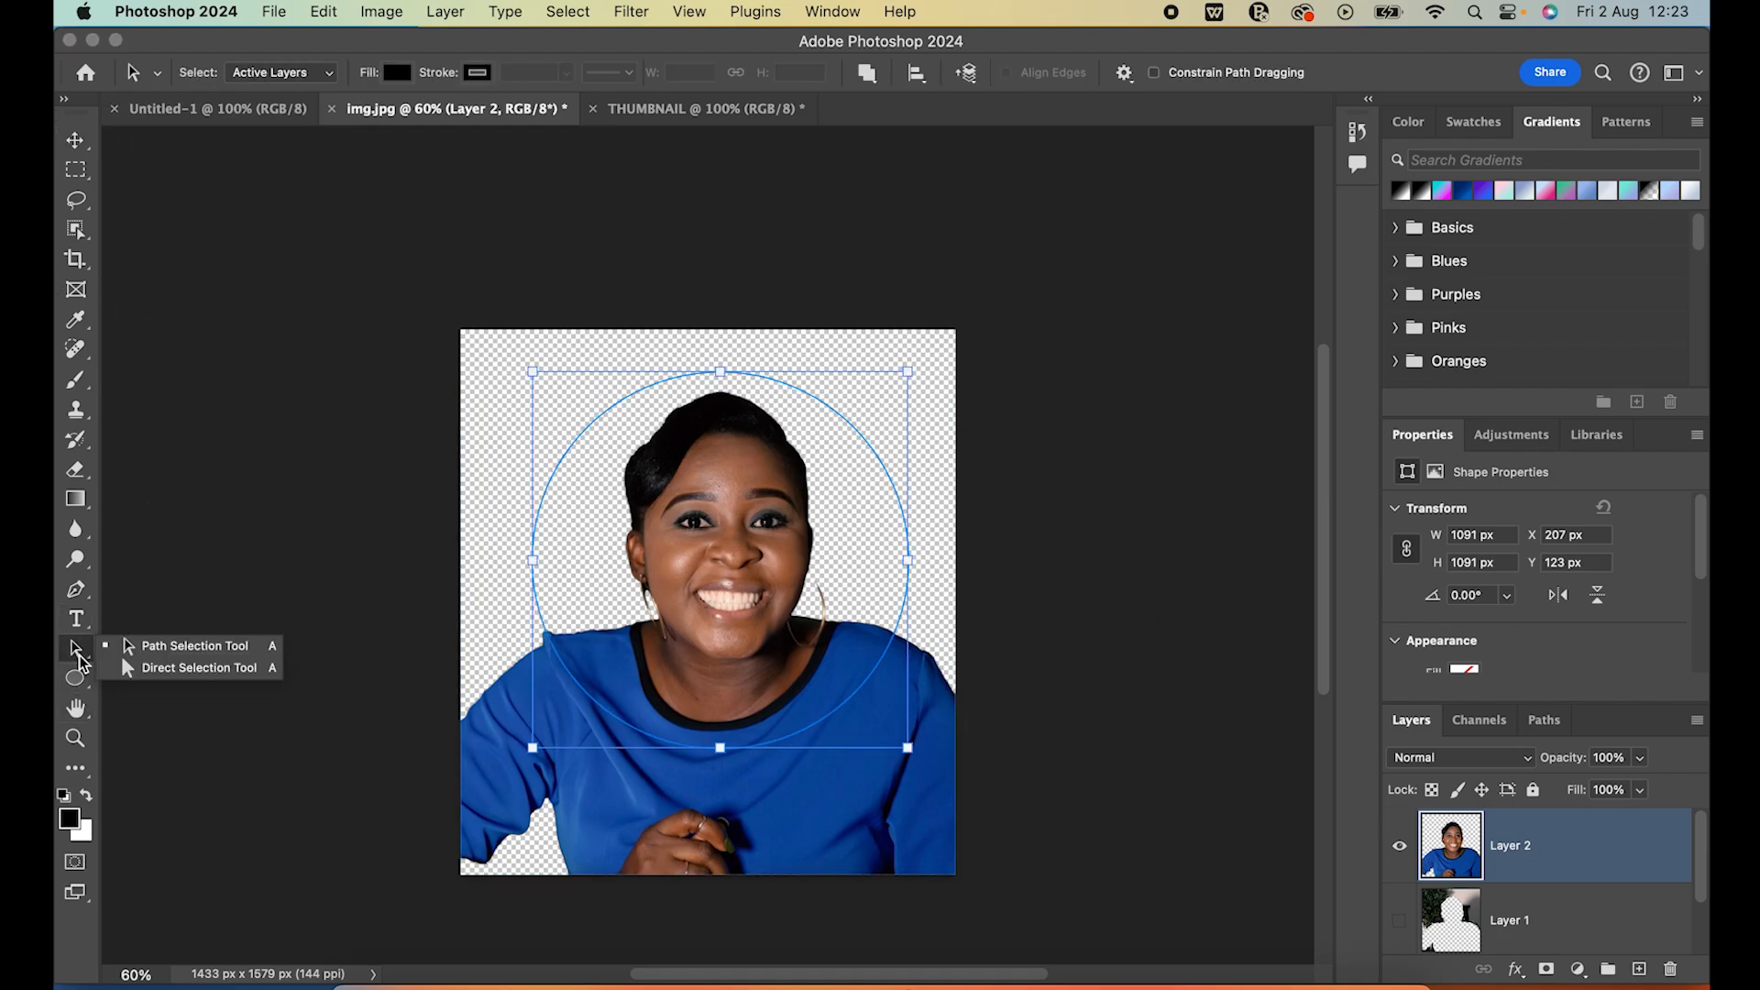
pyautogui.click(197, 646)
pyautogui.moveTo(848, 415); pyautogui.dragTo(856, 424)
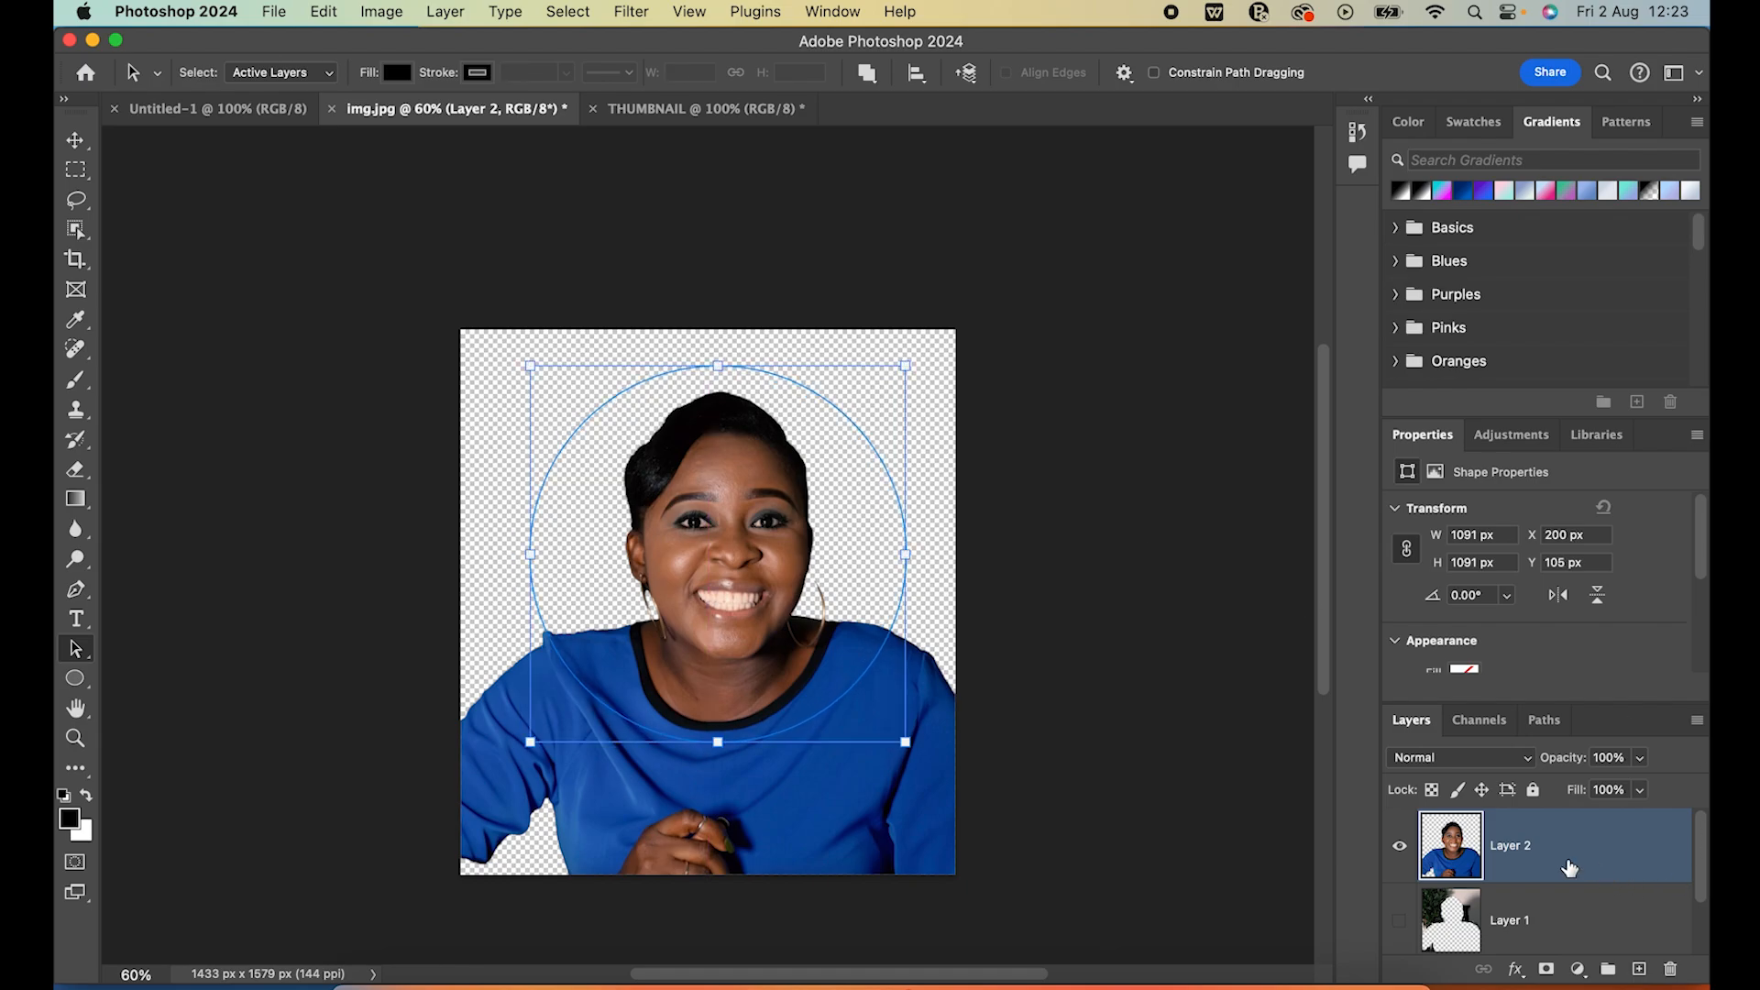
pyautogui.click(446, 13)
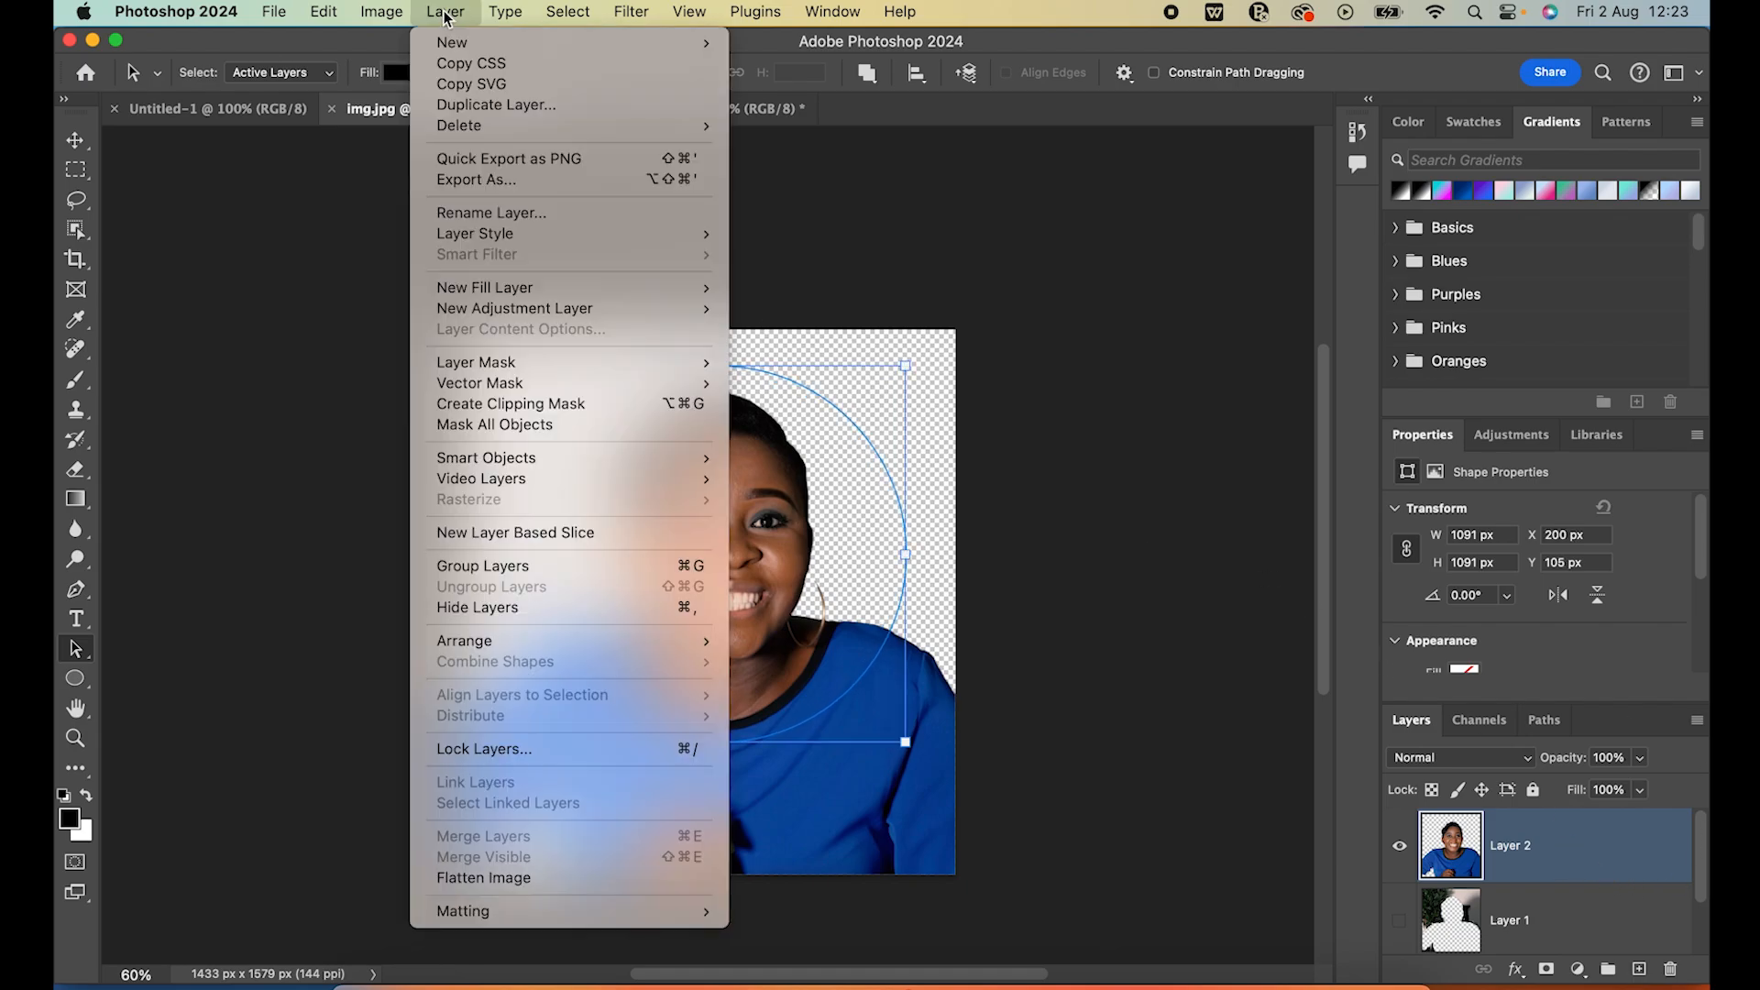
pyautogui.moveTo(480, 386)
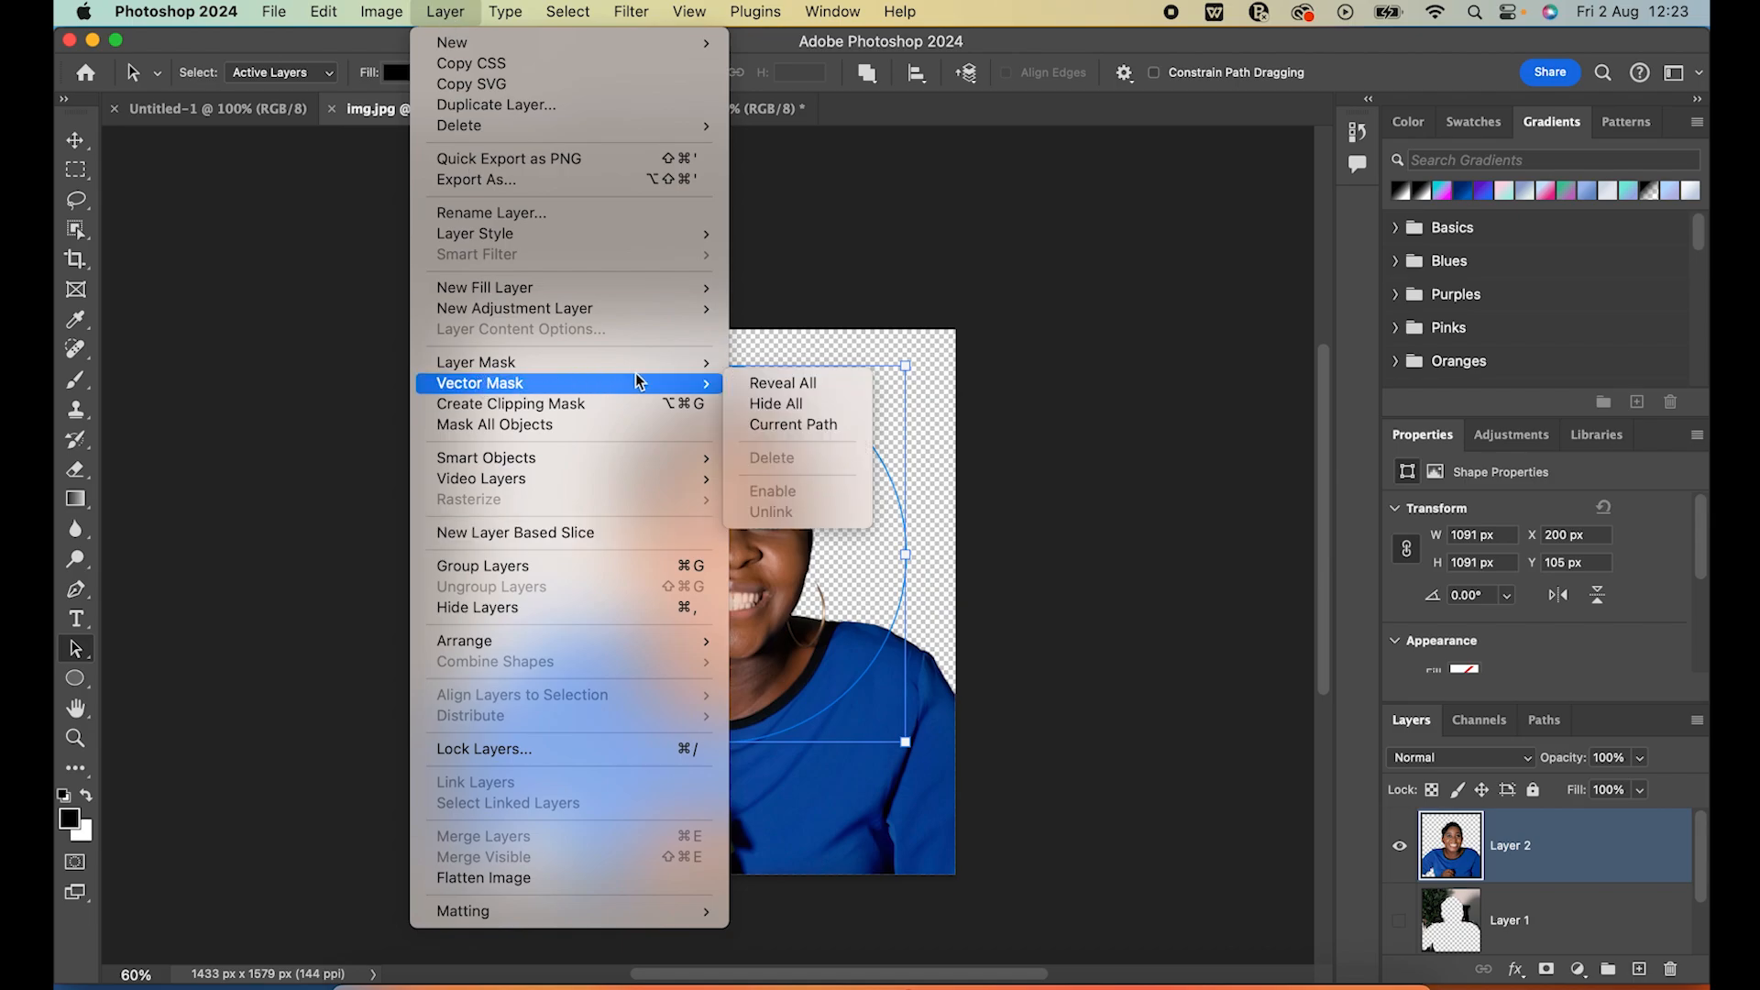
pyautogui.click(790, 425)
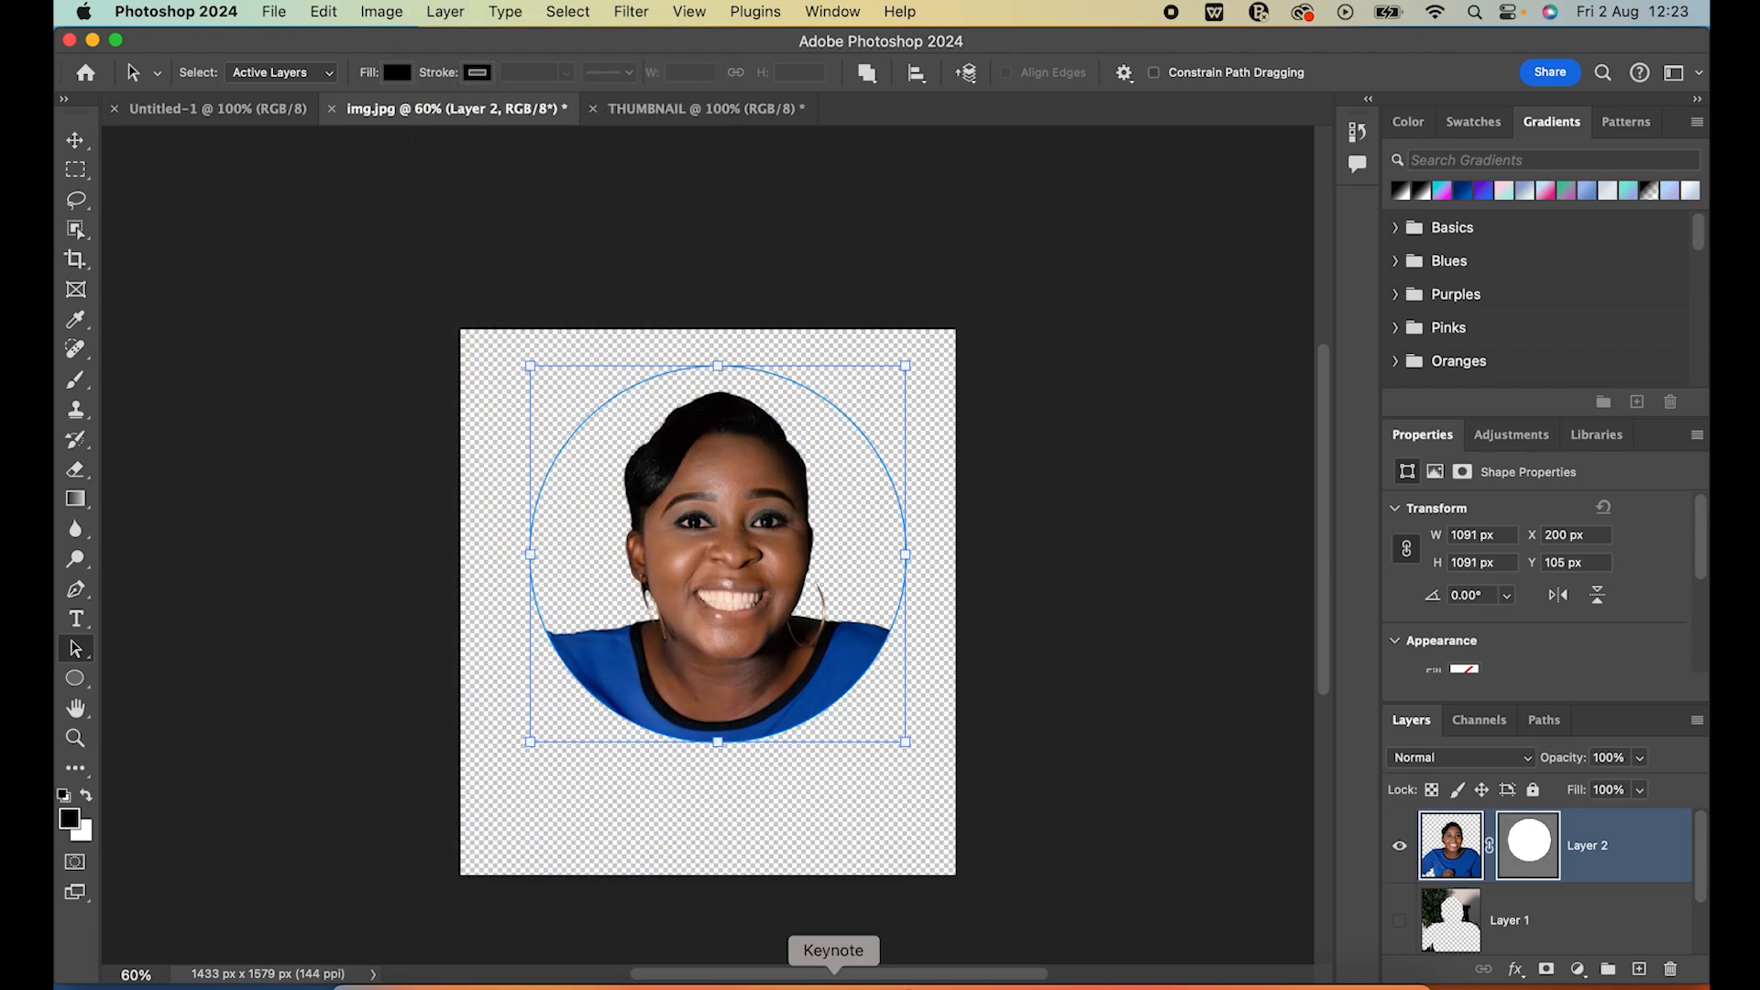
# Copy the circle-masked portrait from img.jpg into the THUMBNAIL document with the Move tool
pyautogui.click(76, 139)
pyautogui.click(287, 394)
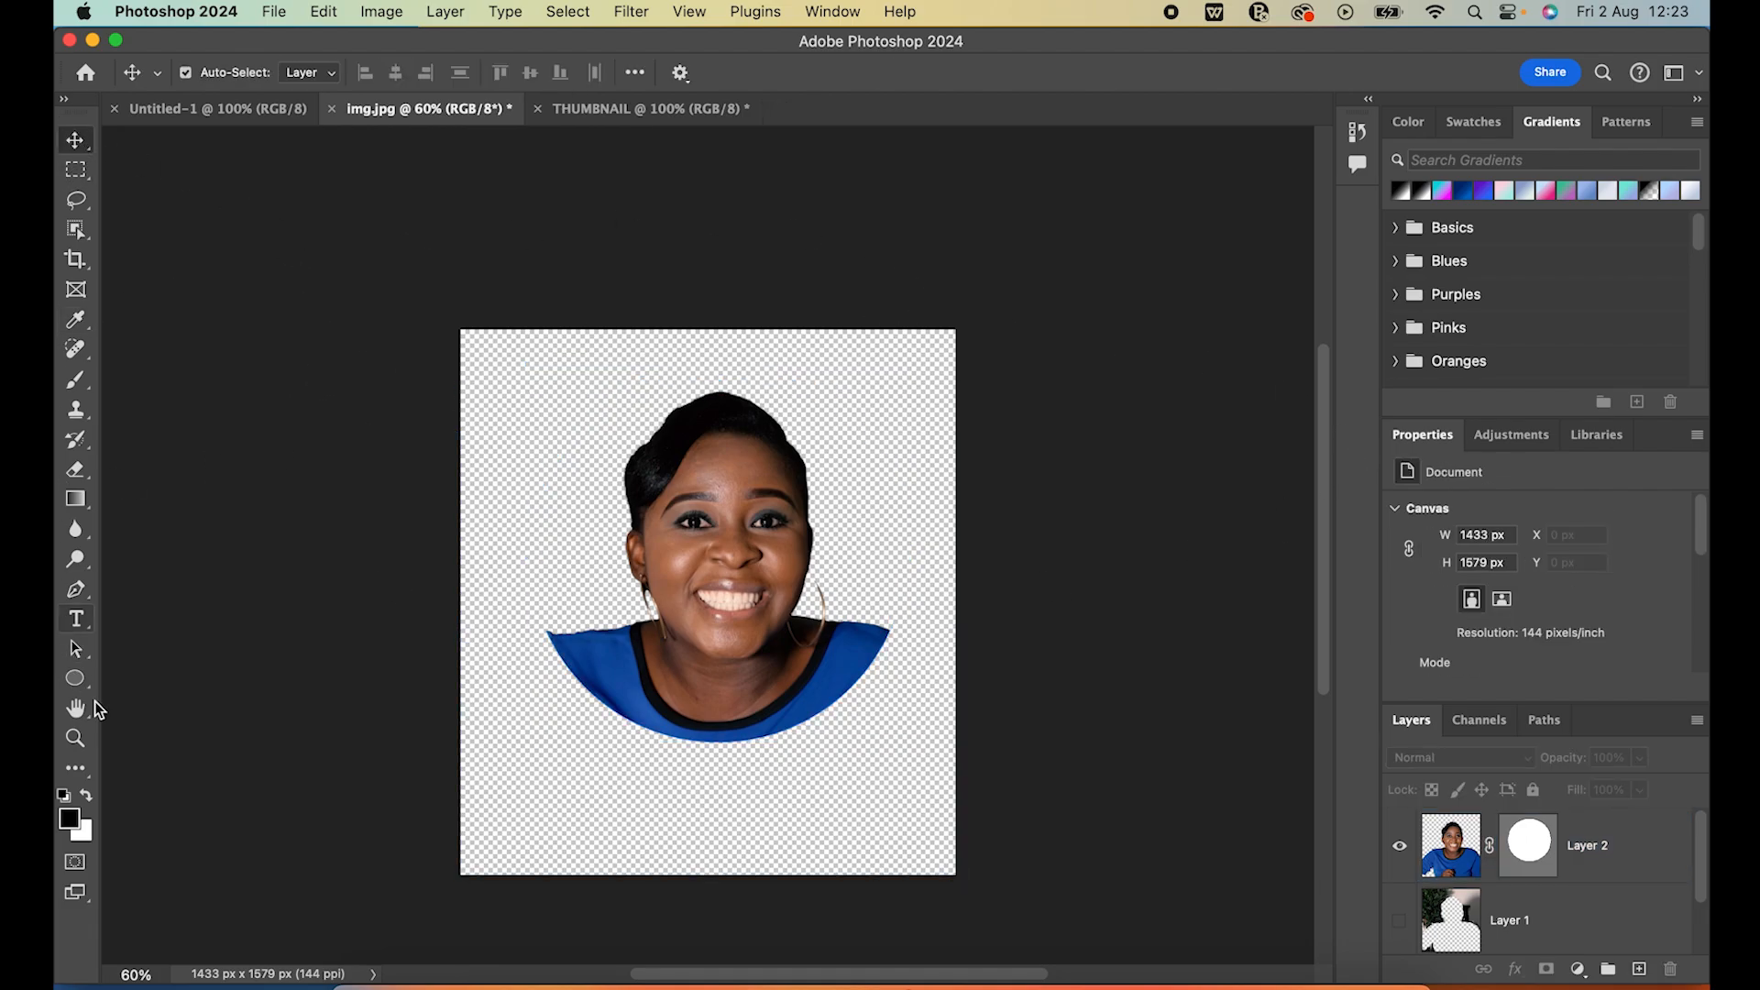
pyautogui.moveTo(658, 554); pyautogui.dragTo(683, 174)
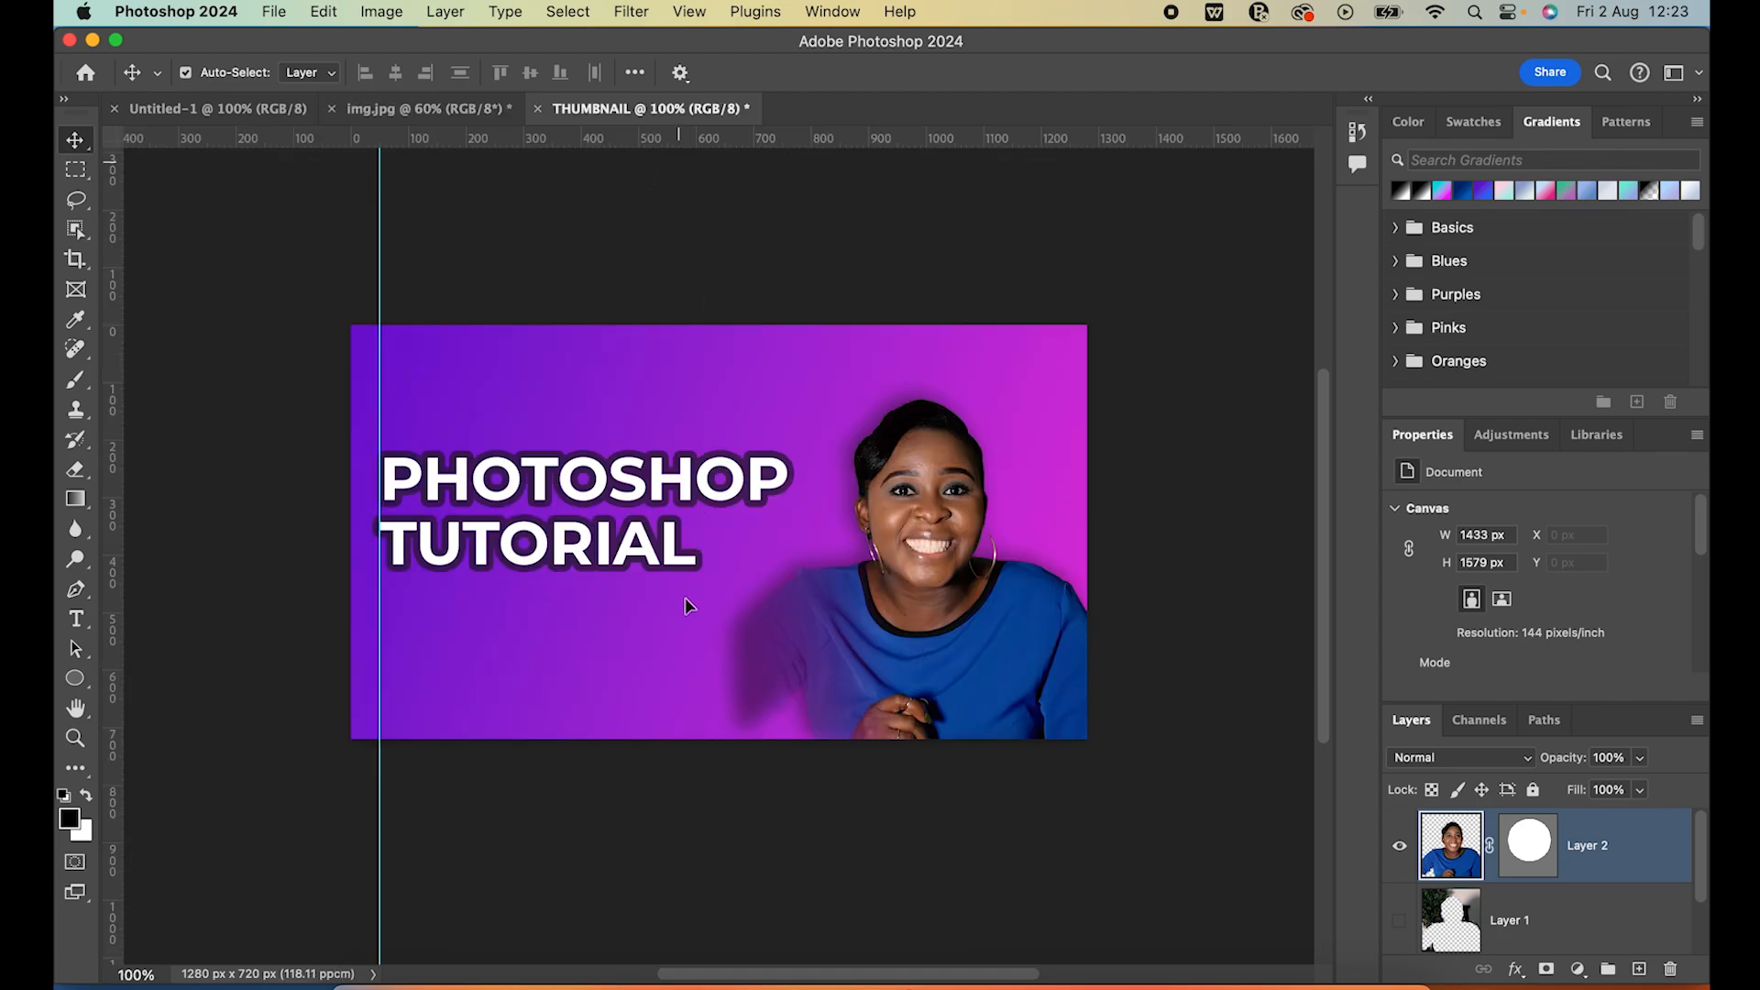
pyautogui.moveTo(683, 652); pyautogui.dragTo(734, 650)
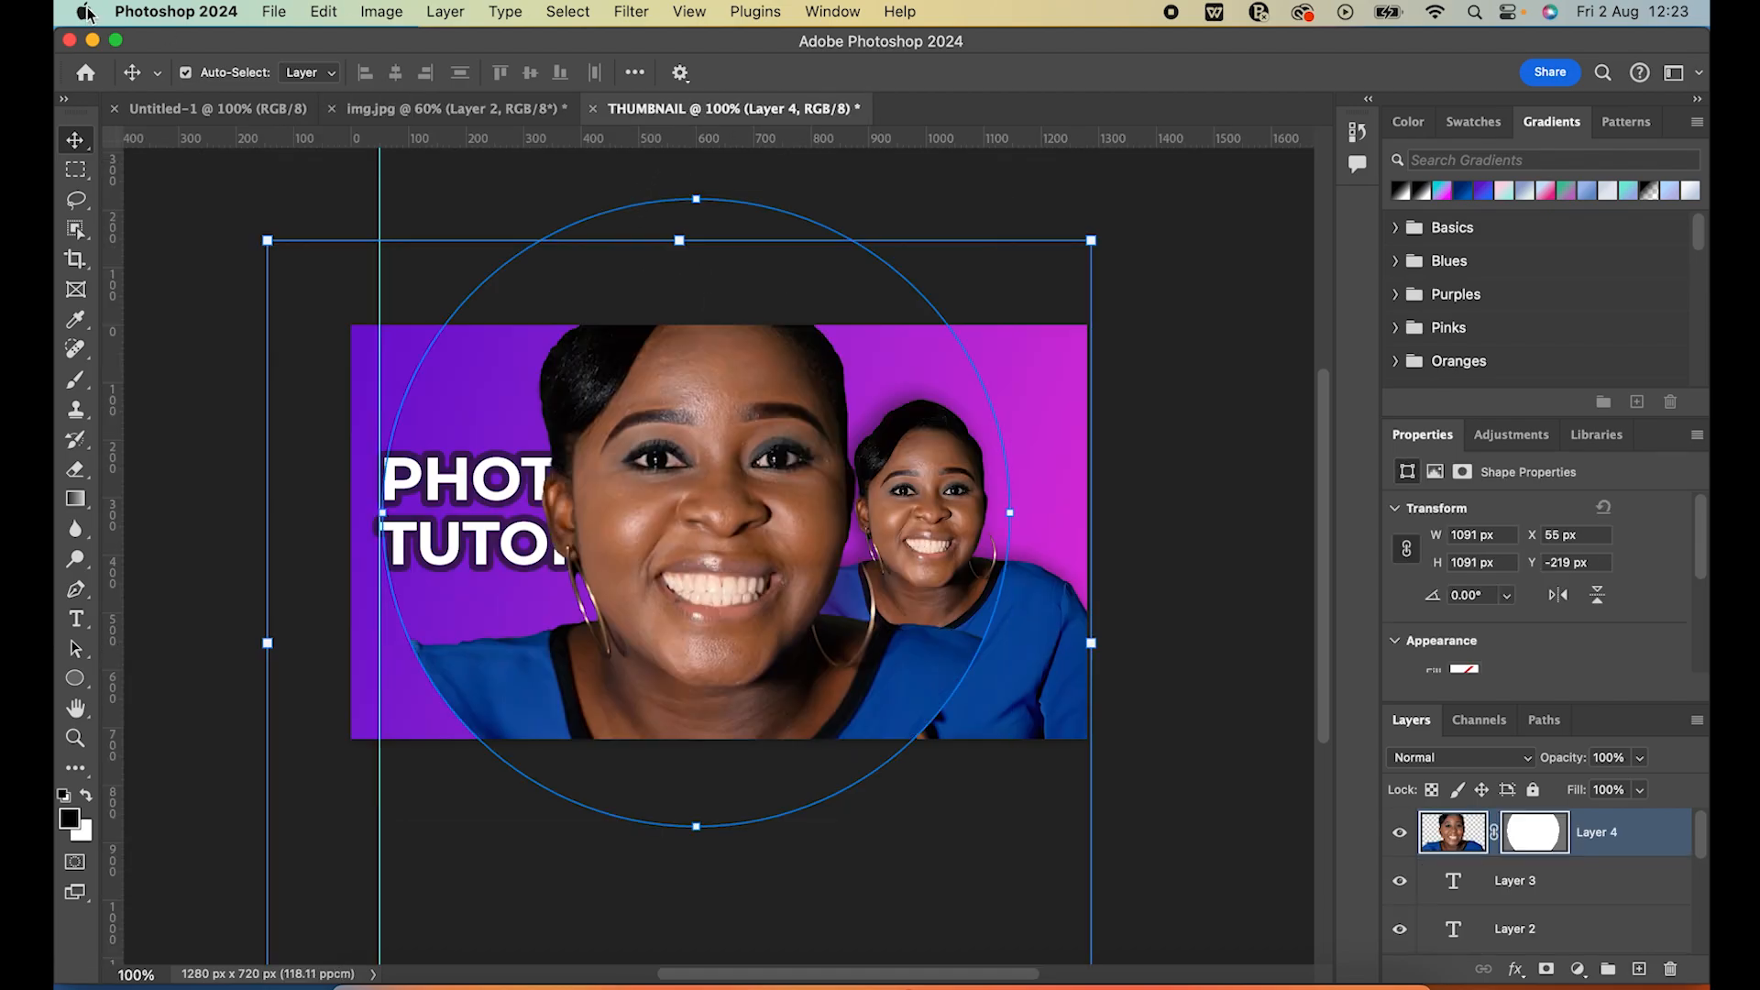
# Try to free-transform the masked portrait in the thumbnail, accepting the conversion of the live shape to a regular path, and deselect it
pyautogui.press('super+t')
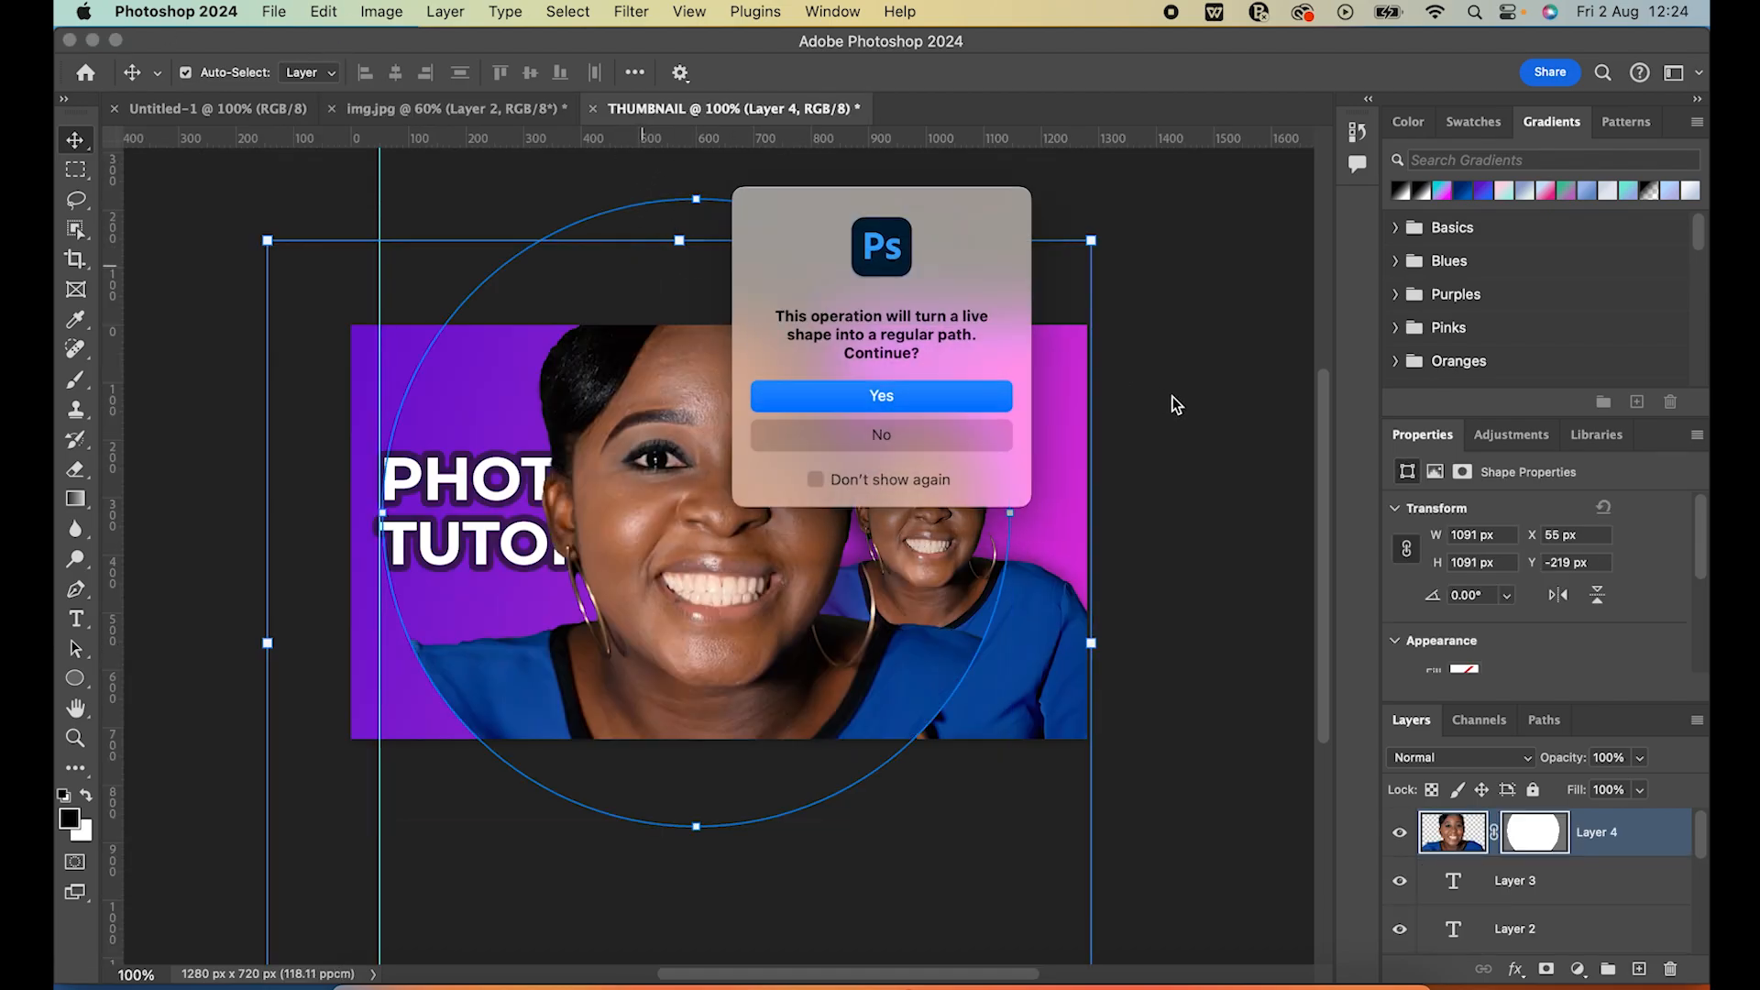
pyautogui.click(894, 404)
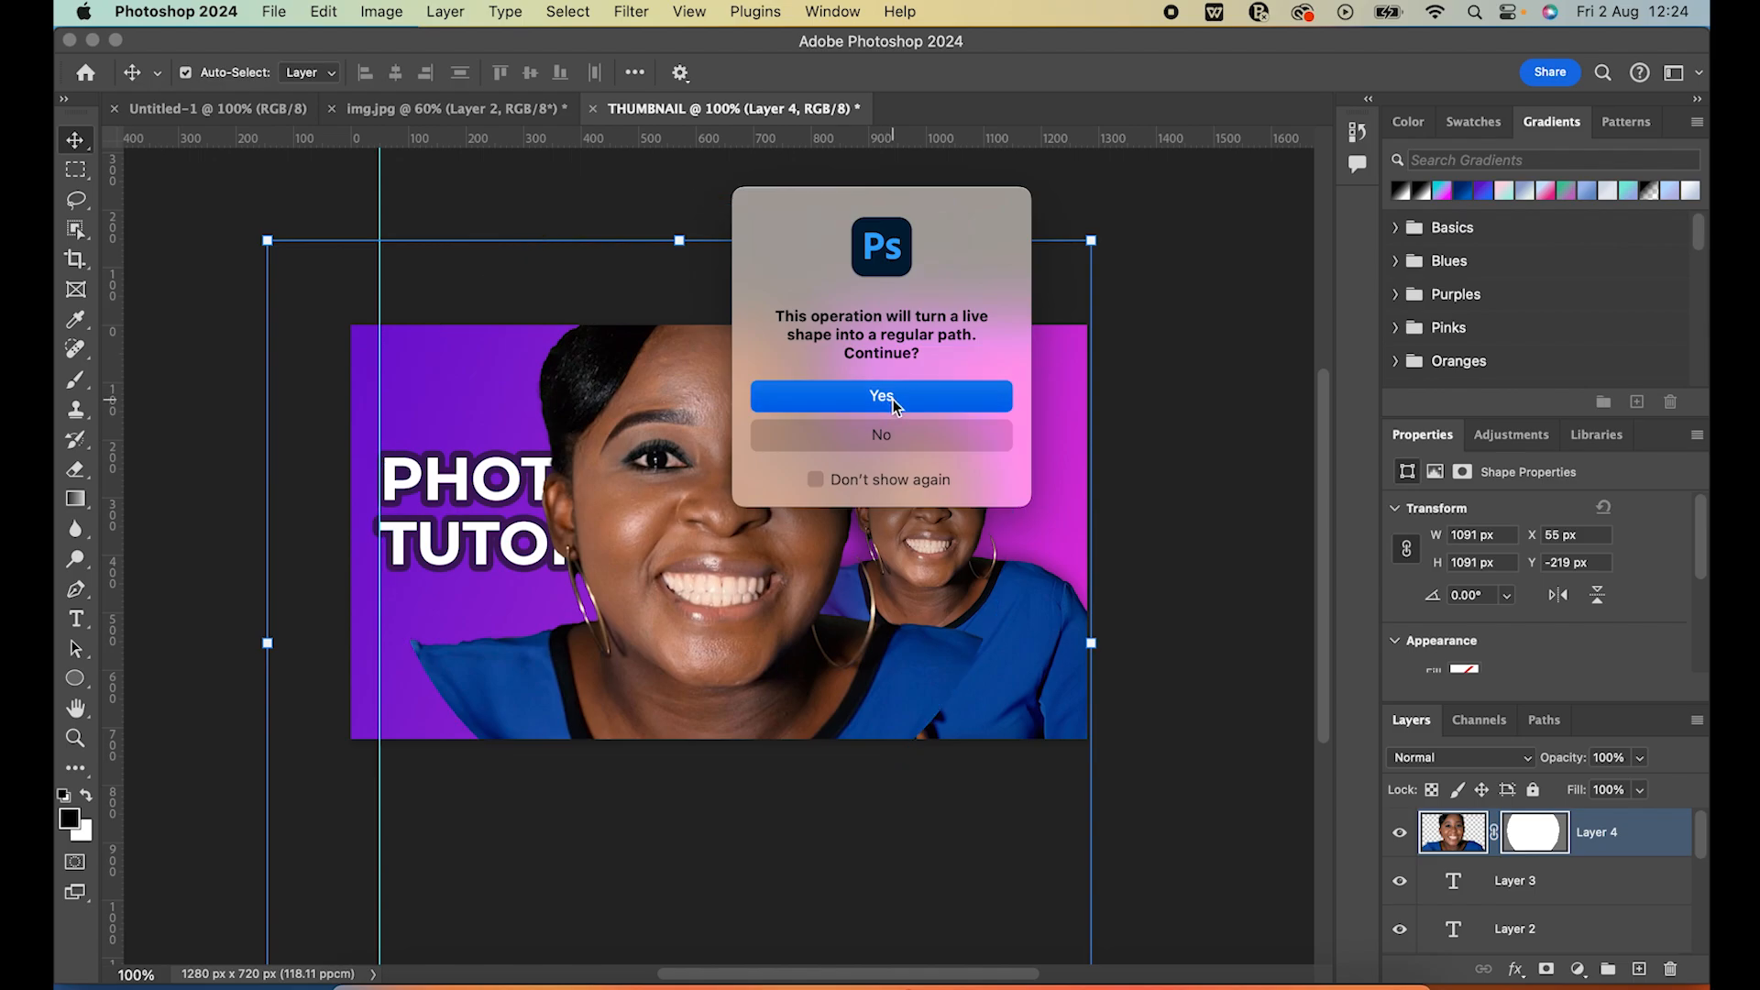
pyautogui.click(1204, 272)
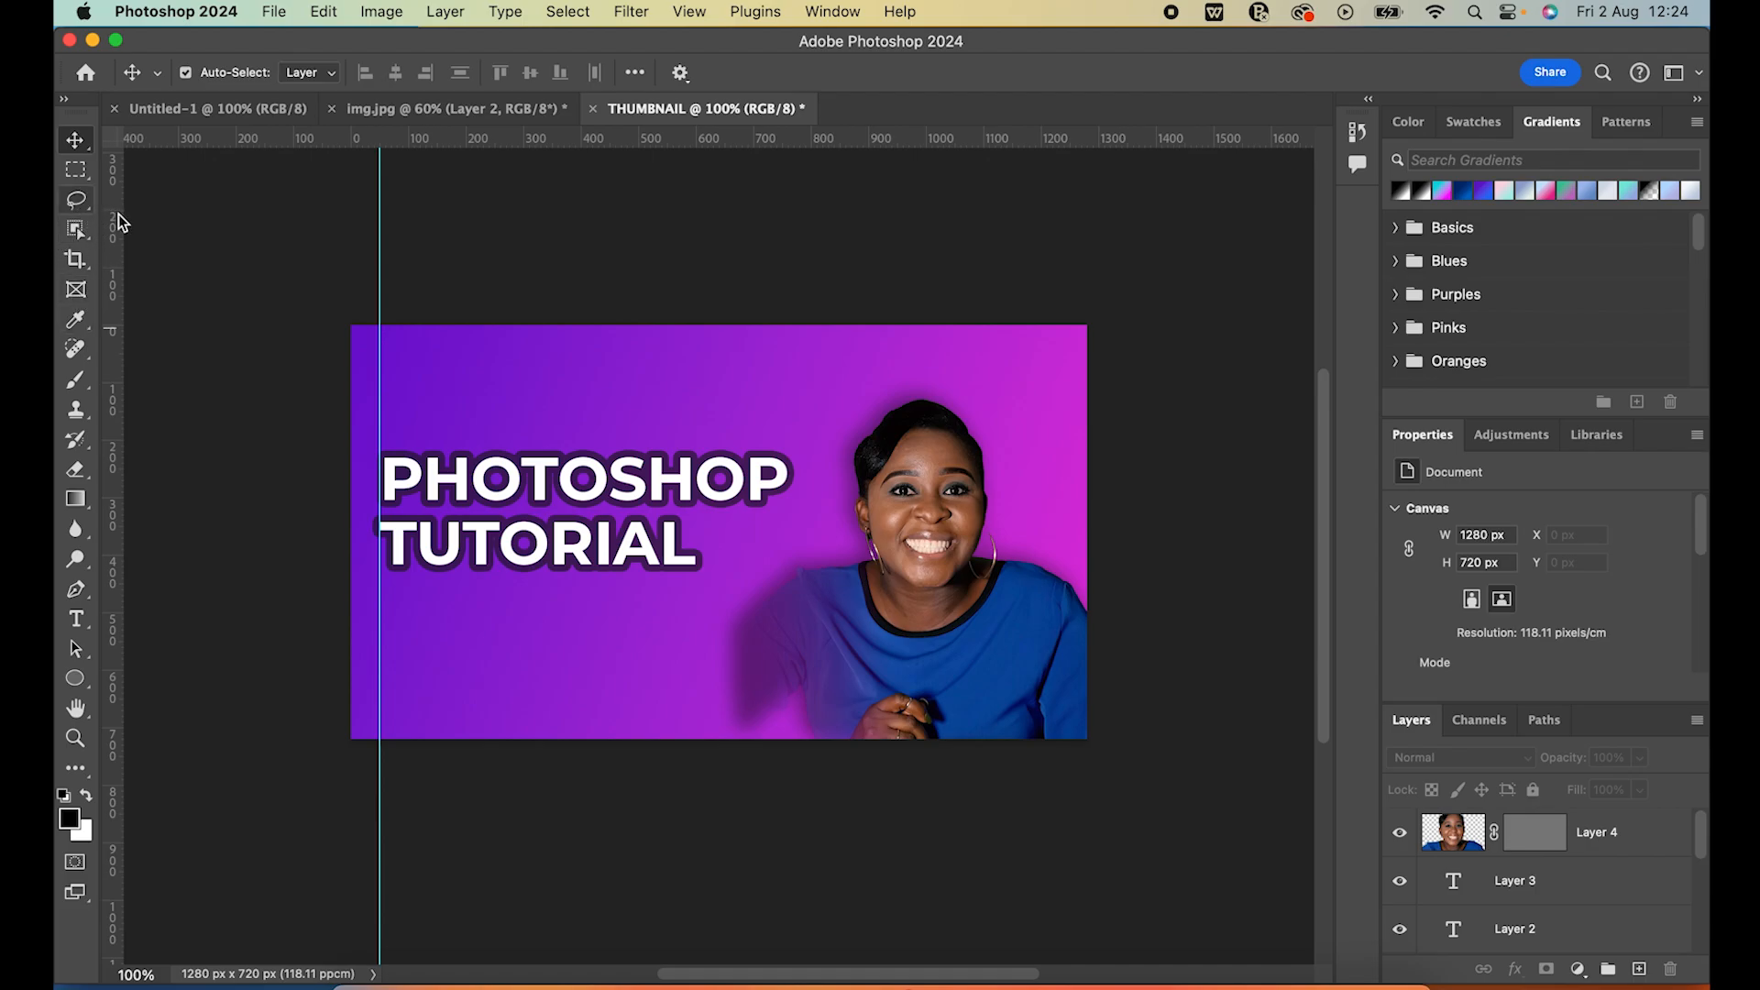
# Crop the img.jpg canvas closely around the circular portrait on all four sides, to about 1120 x 1152 px
pyautogui.click(86, 268)
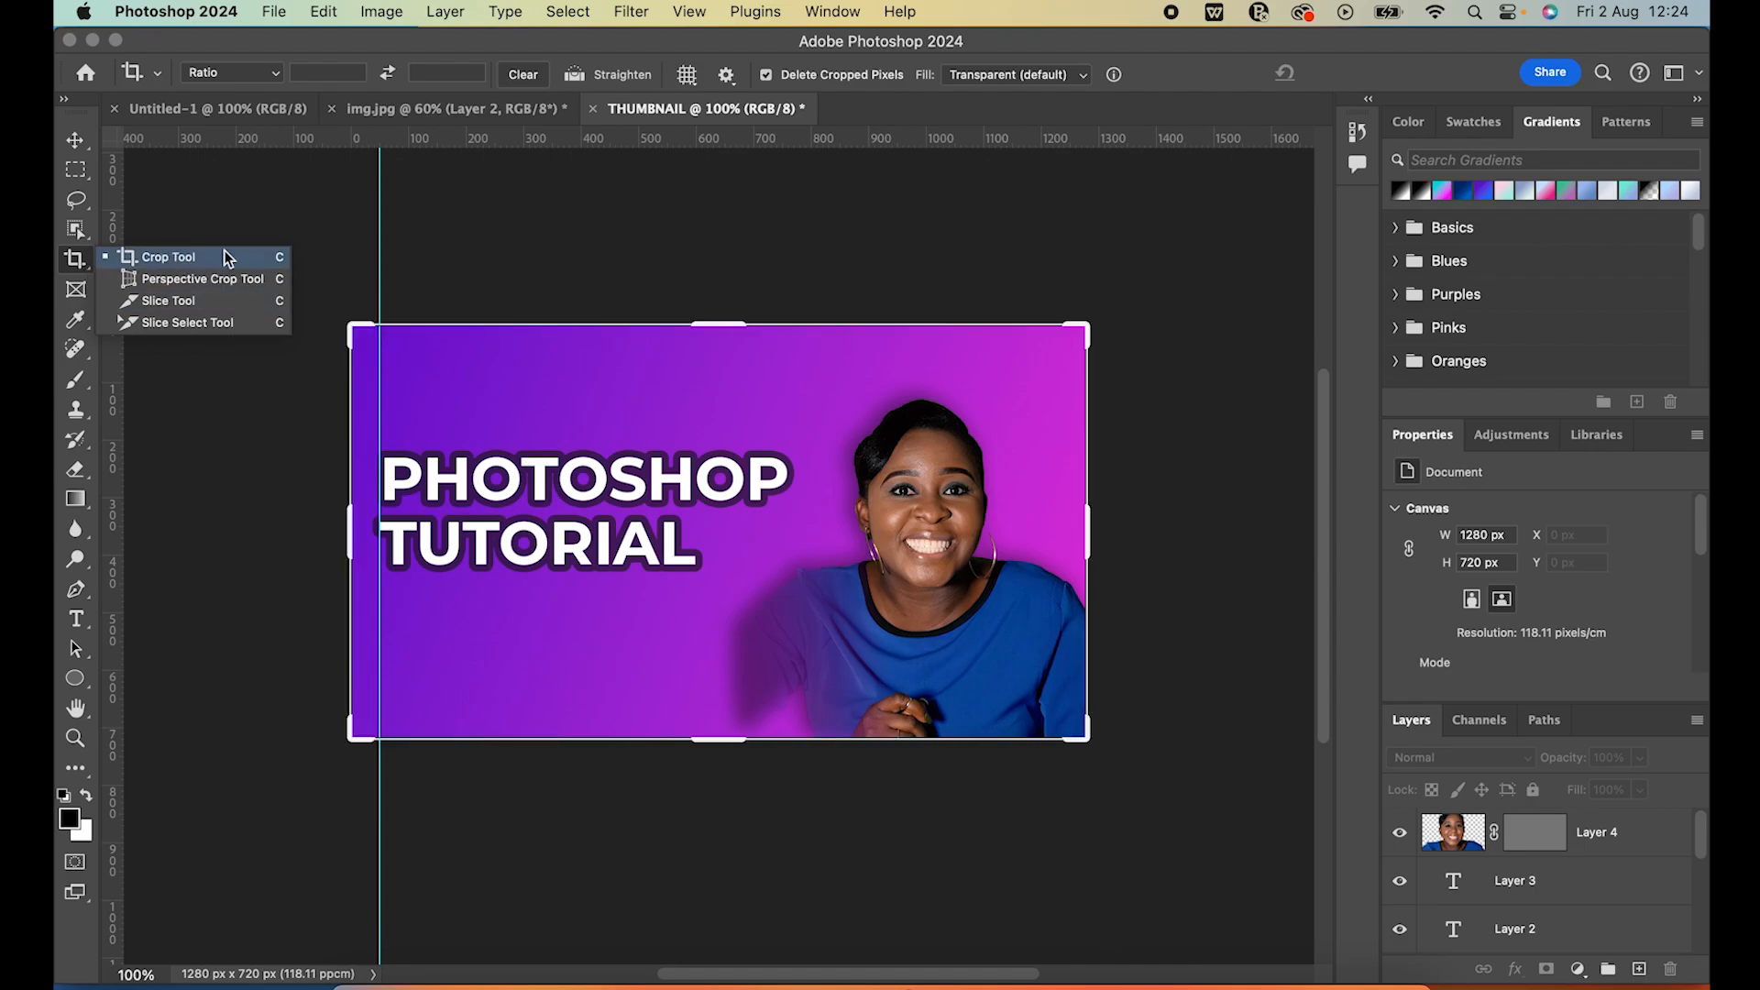
pyautogui.click(488, 117)
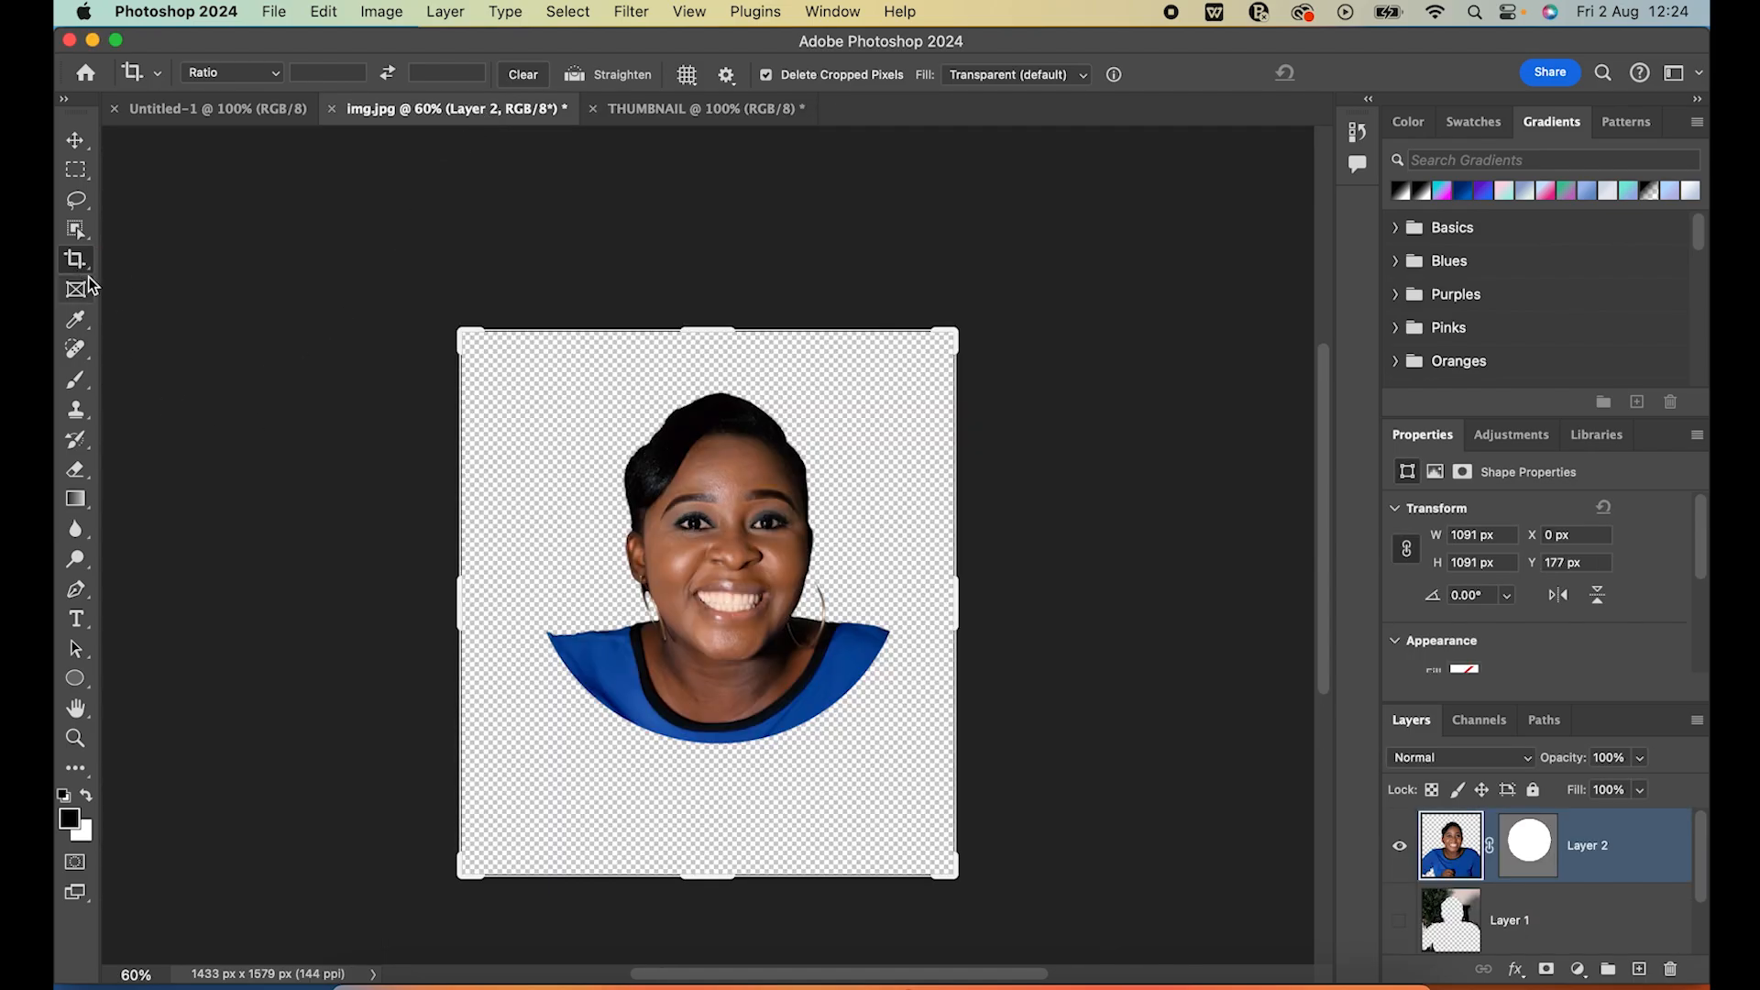
pyautogui.moveTo(461, 611); pyautogui.dragTo(519, 596)
pyautogui.moveTo(908, 323)
pyautogui.mouseDown()
pyautogui.moveTo(915, 389)
pyautogui.moveTo(910, 349)
pyautogui.mouseUp()
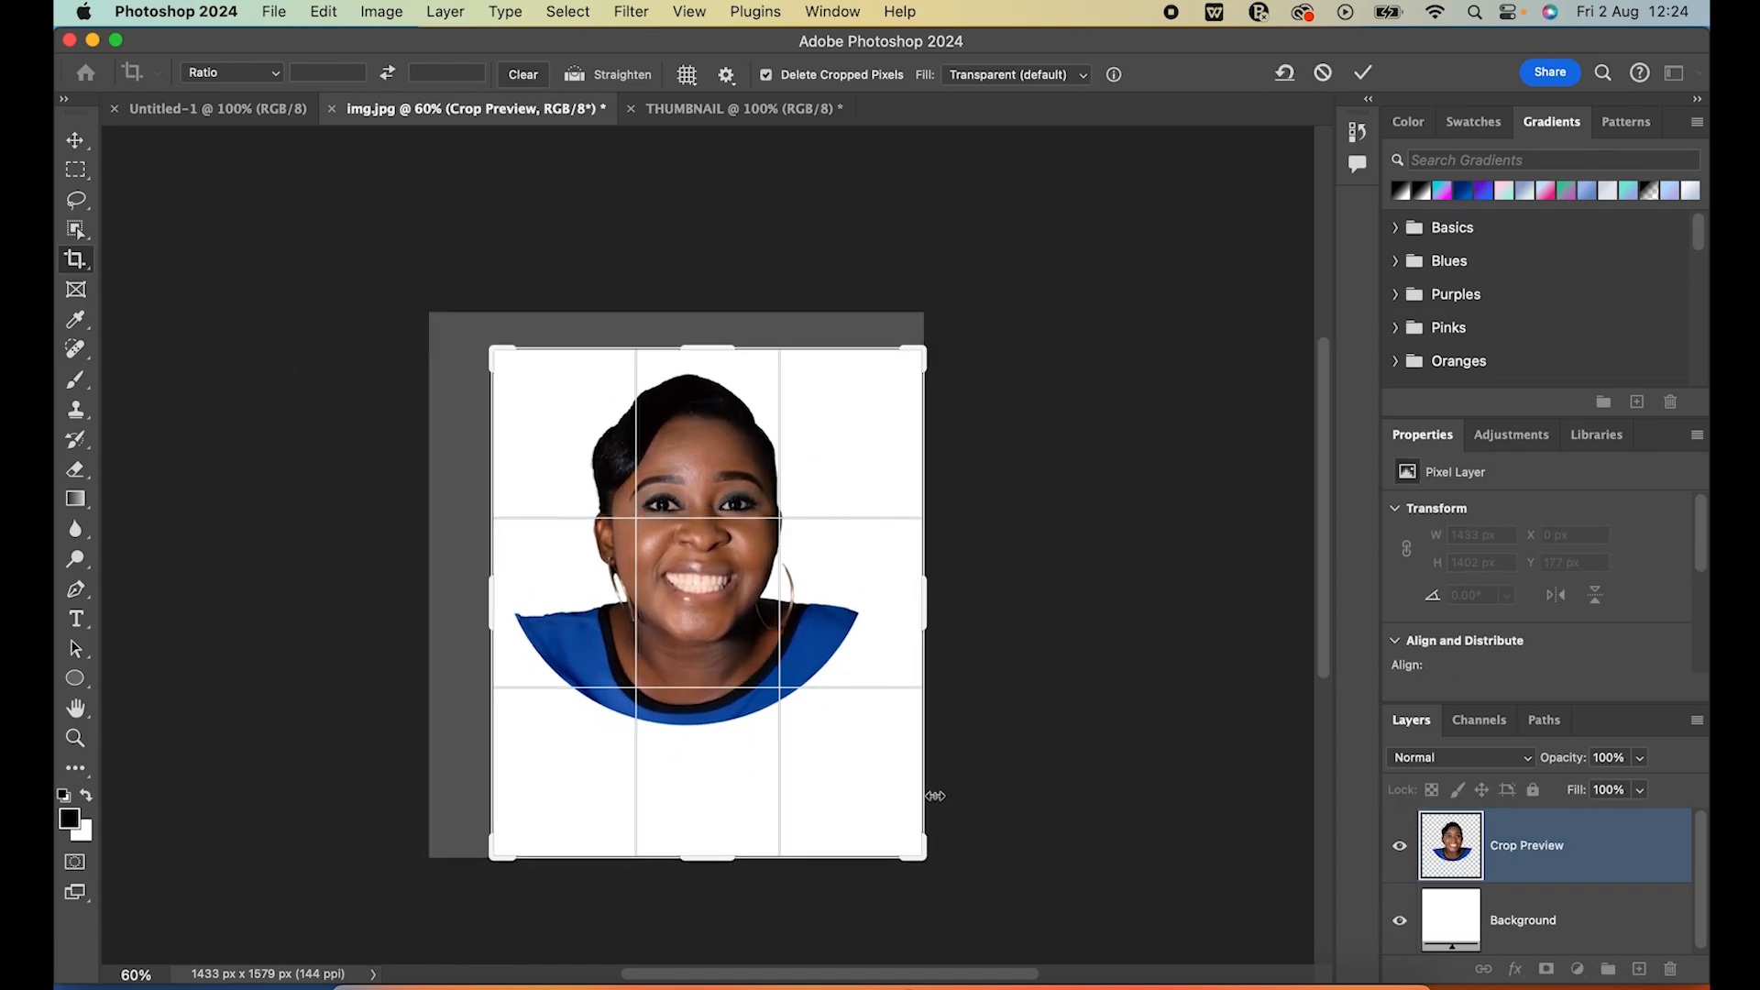
pyautogui.moveTo(683, 869); pyautogui.dragTo(711, 798)
pyautogui.moveTo(921, 591); pyautogui.dragTo(906, 598)
pyautogui.press('Return')
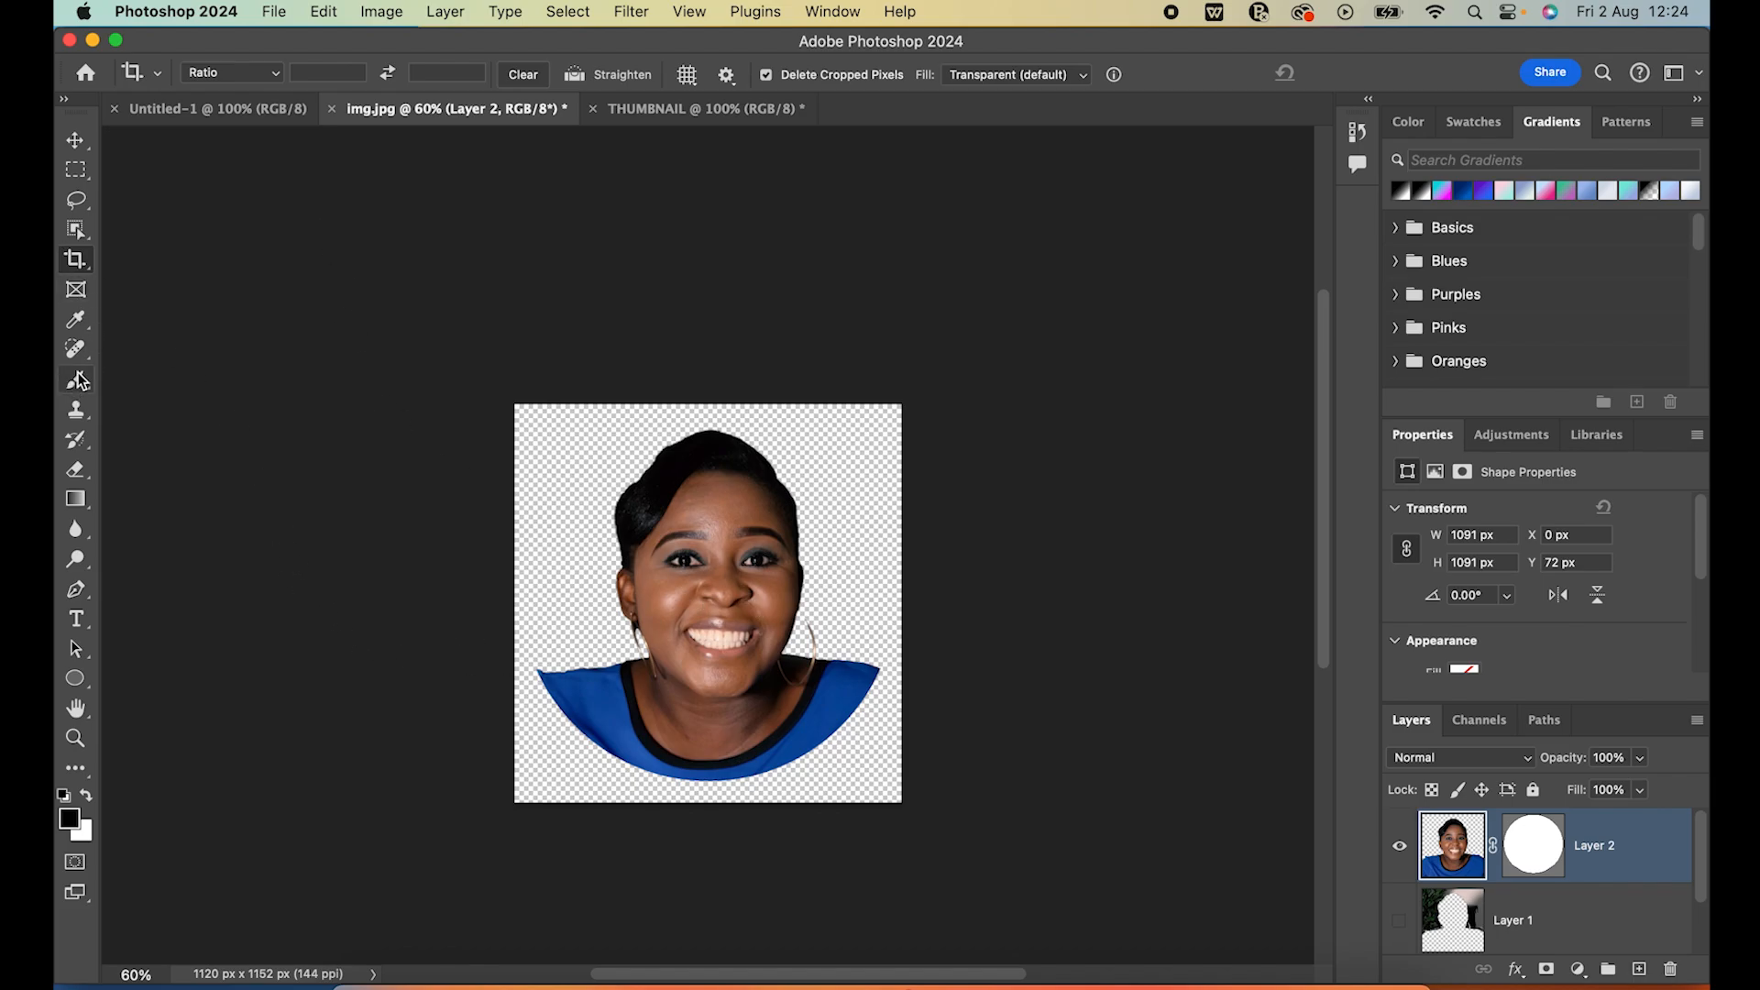
pyautogui.click(89, 326)
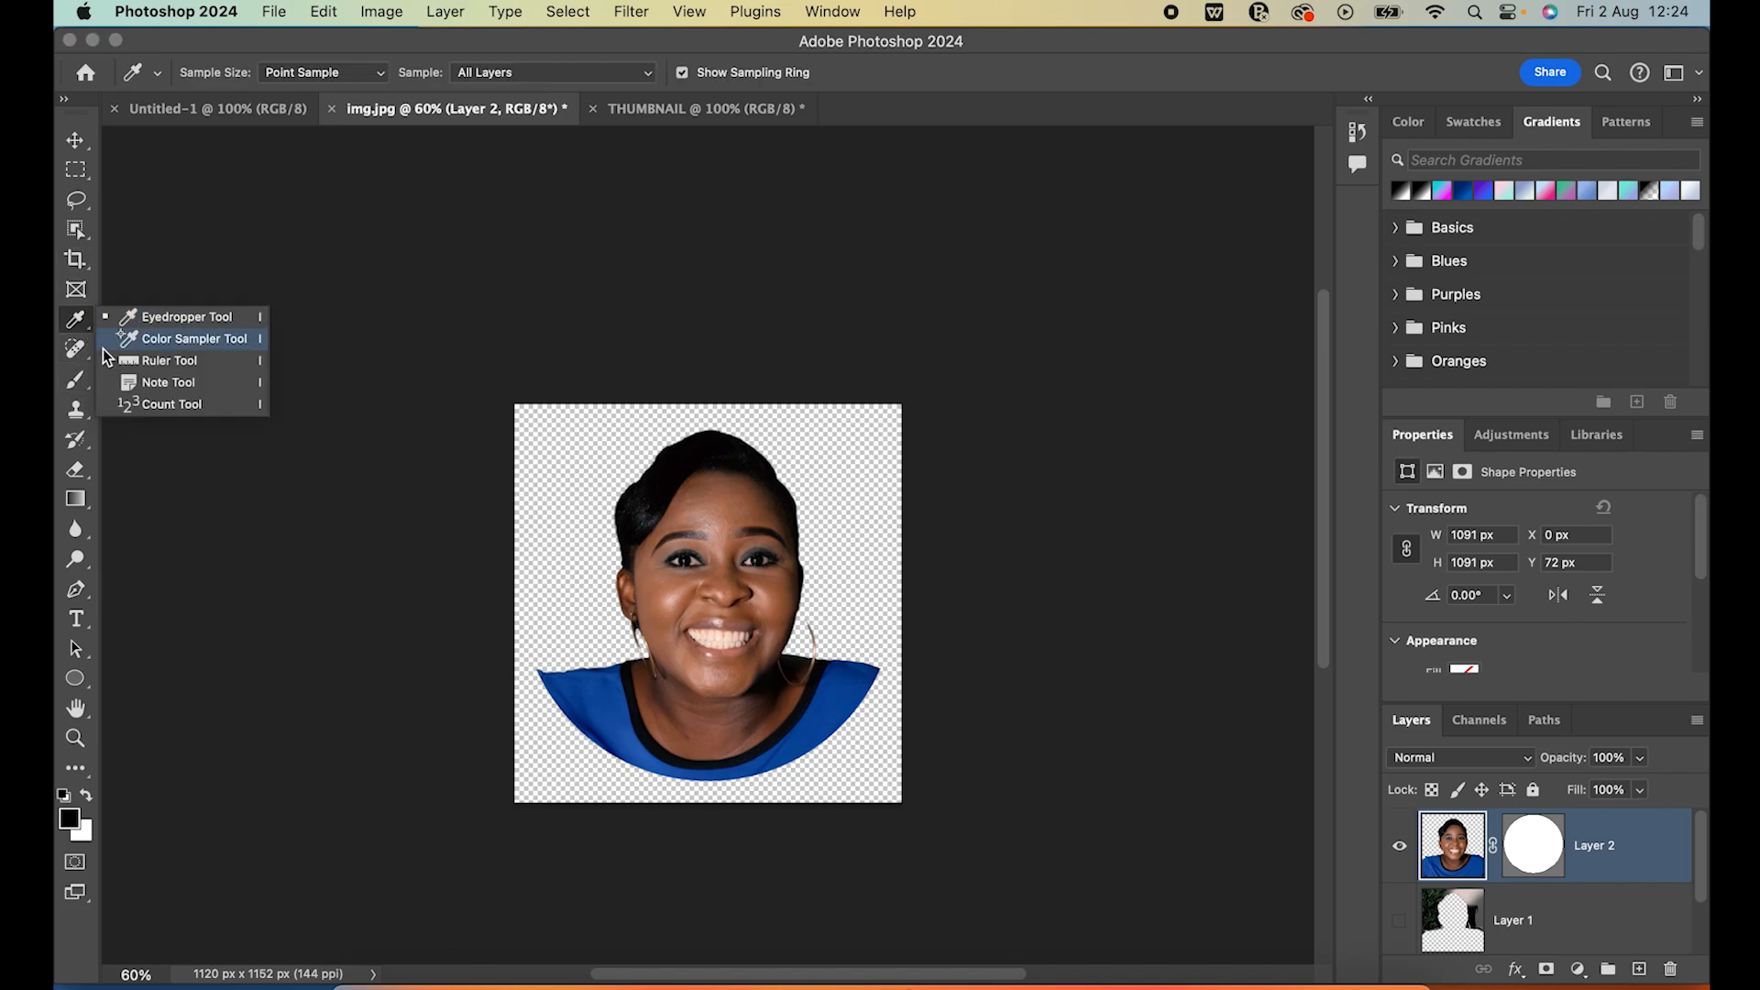
pyautogui.click(88, 420)
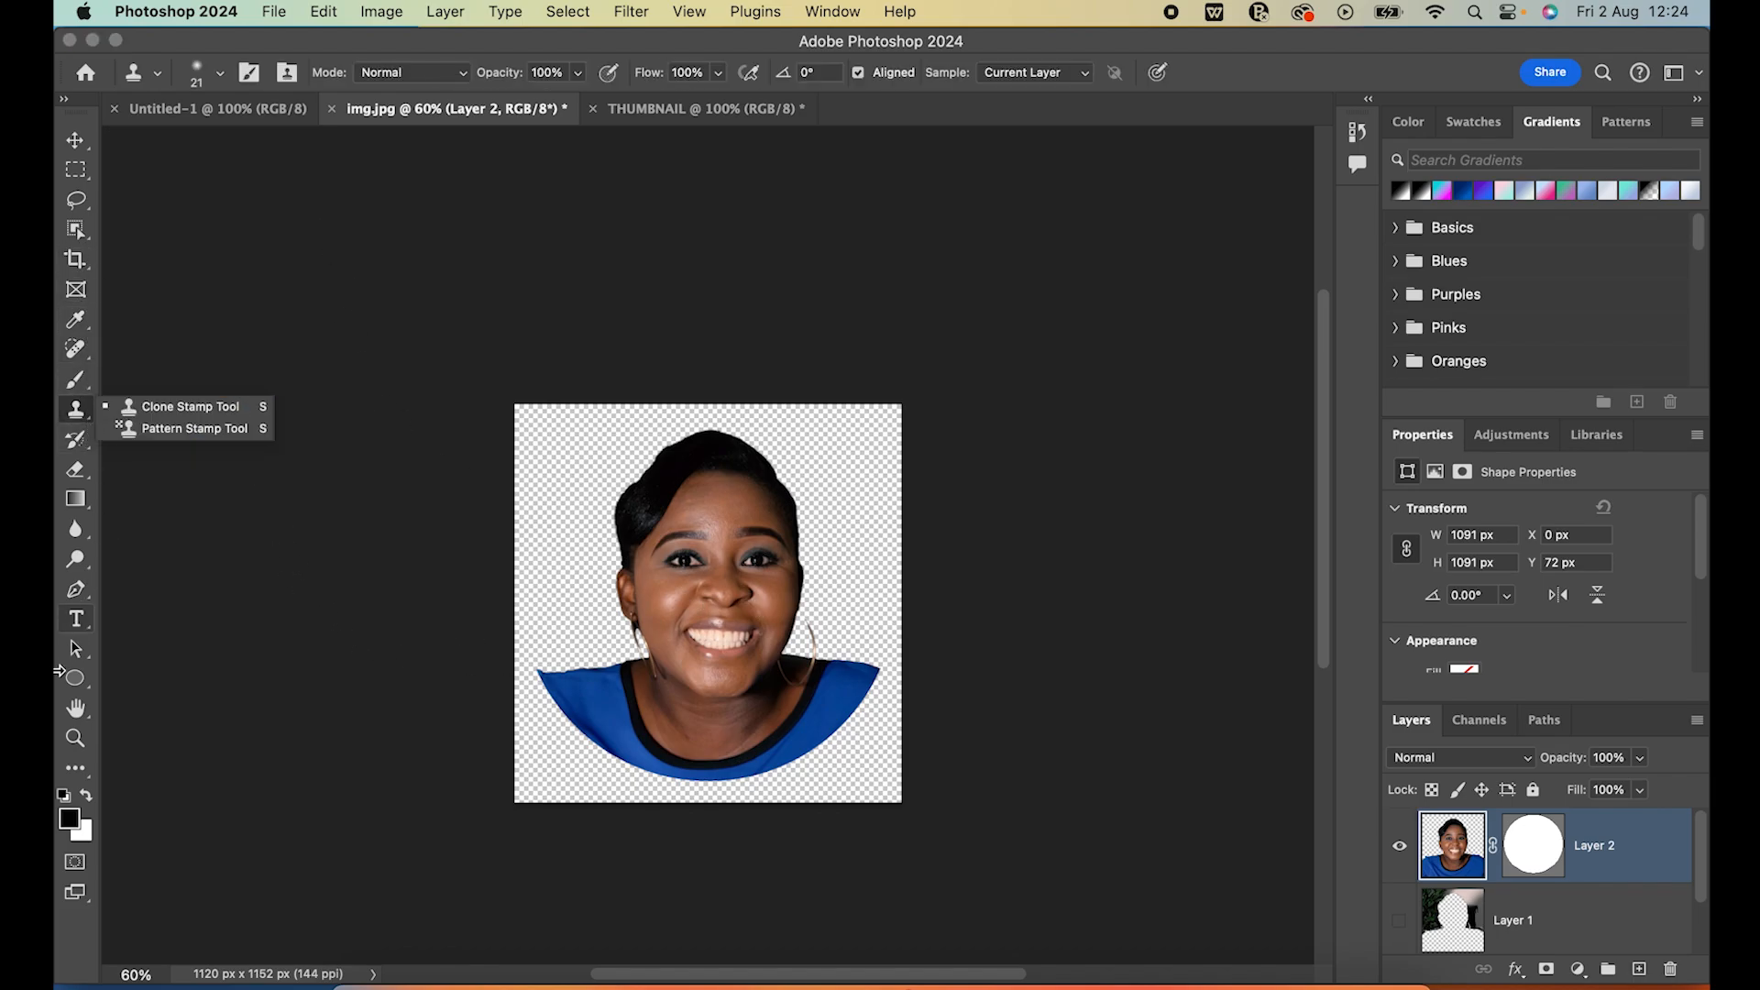